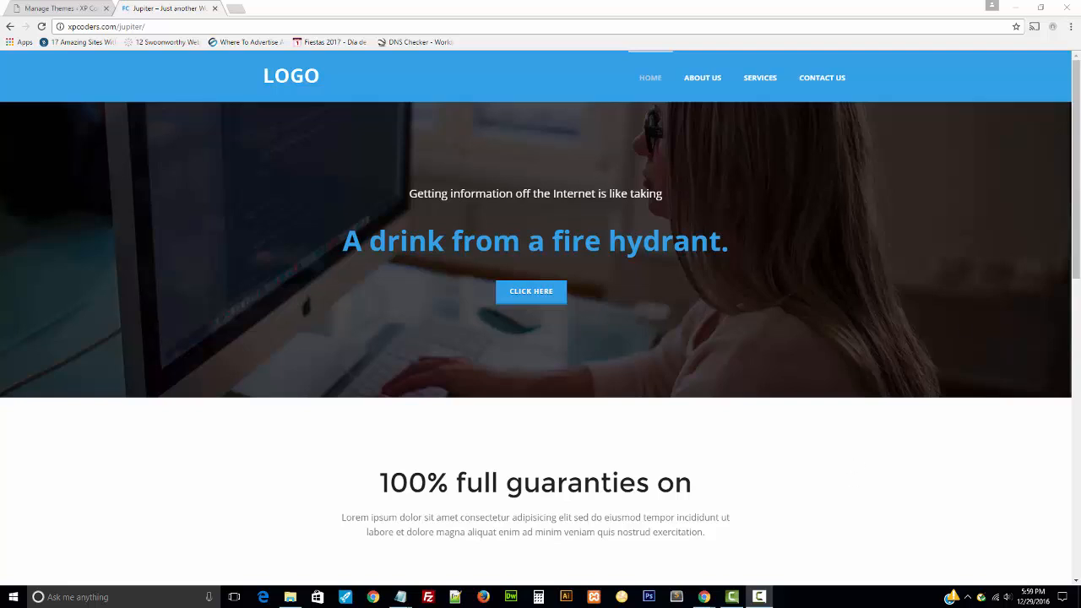
- Examine the home page's "100% full guaranties on" heading and the introductory paragraph below it
{"action": "left_click", "coordinate": [1076, 124]}
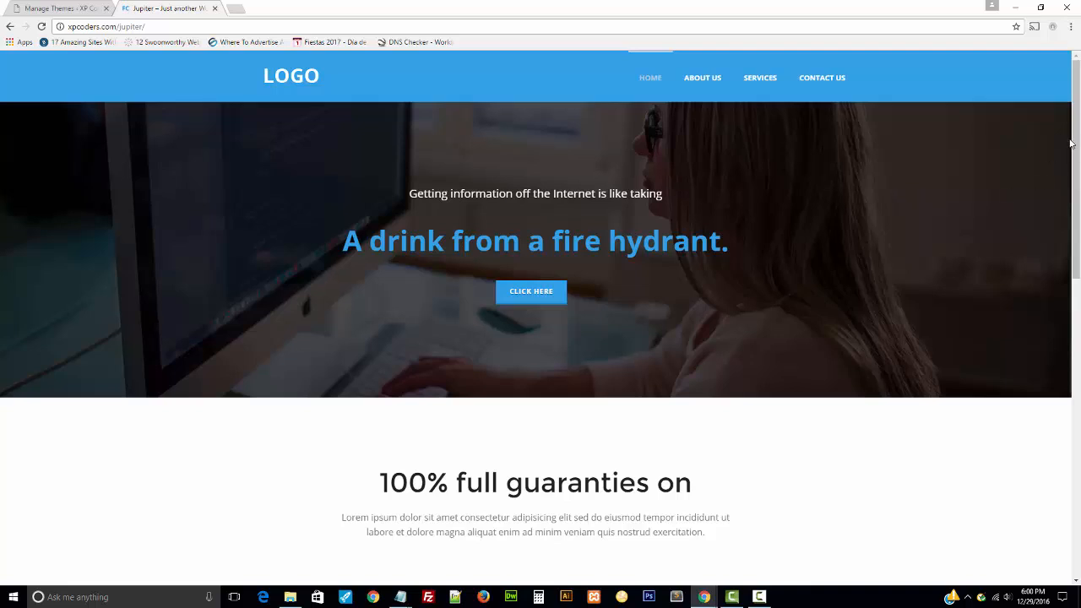
{"action": "scroll", "coordinate": [1075, 150], "scroll_direction": "down", "scroll_amount": 1}
{"action": "left_click_drag", "start_coordinate": [1073, 152], "coordinate": [1047, 205]}
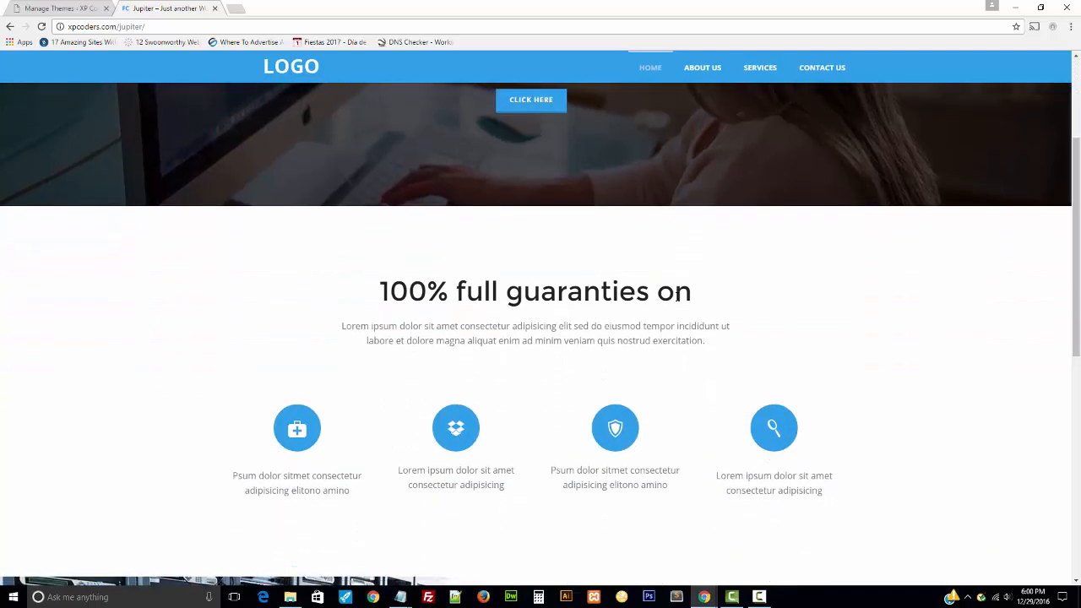
{"action": "left_click_drag", "start_coordinate": [694, 293], "coordinate": [359, 295]}
{"action": "left_click", "coordinate": [504, 292]}
{"action": "left_click_drag", "start_coordinate": [707, 299], "coordinate": [372, 294]}
{"action": "left_click", "coordinate": [646, 341]}
{"action": "left_click_drag", "start_coordinate": [708, 344], "coordinate": [343, 319]}
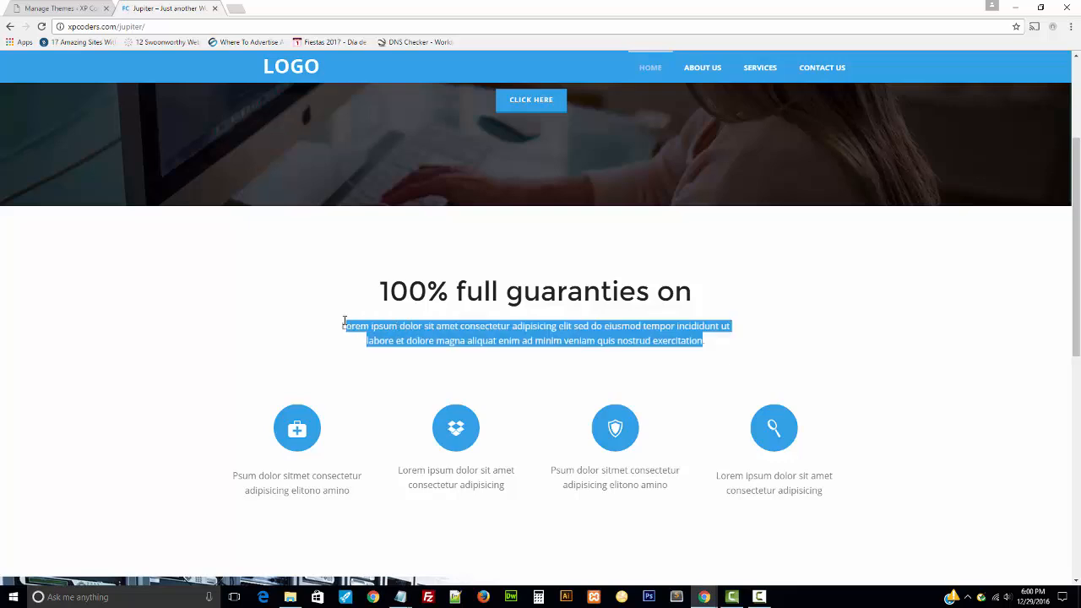
{"action": "left_click", "coordinate": [535, 324]}
- Examine the four icon feature blocks and their captions on the home page
{"action": "scroll", "coordinate": [623, 332], "scroll_direction": "down", "scroll_amount": 1}
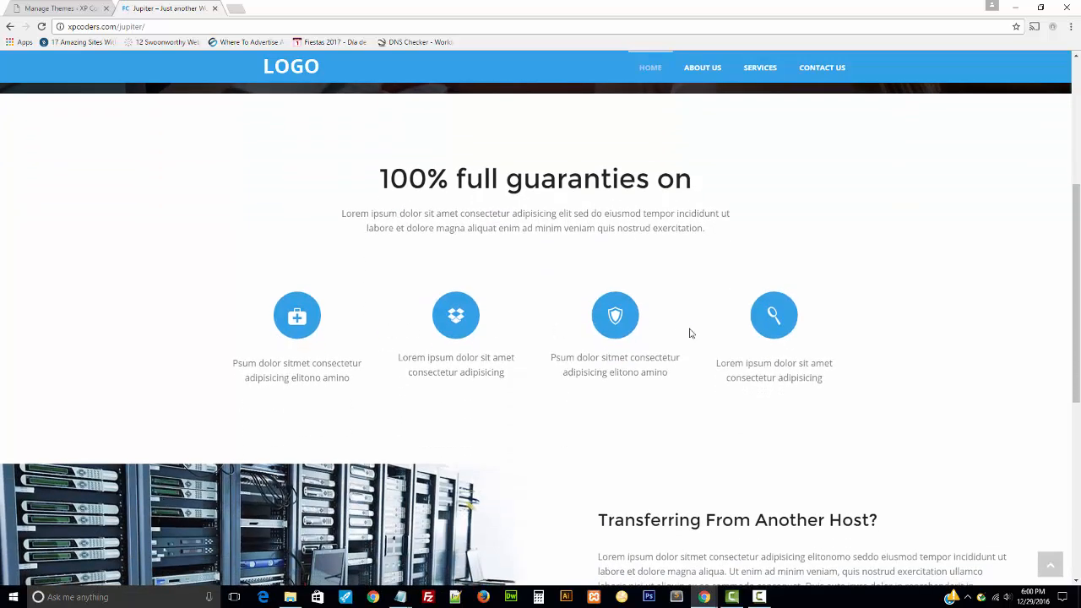
{"action": "scroll", "coordinate": [850, 358], "scroll_direction": "down", "scroll_amount": 1}
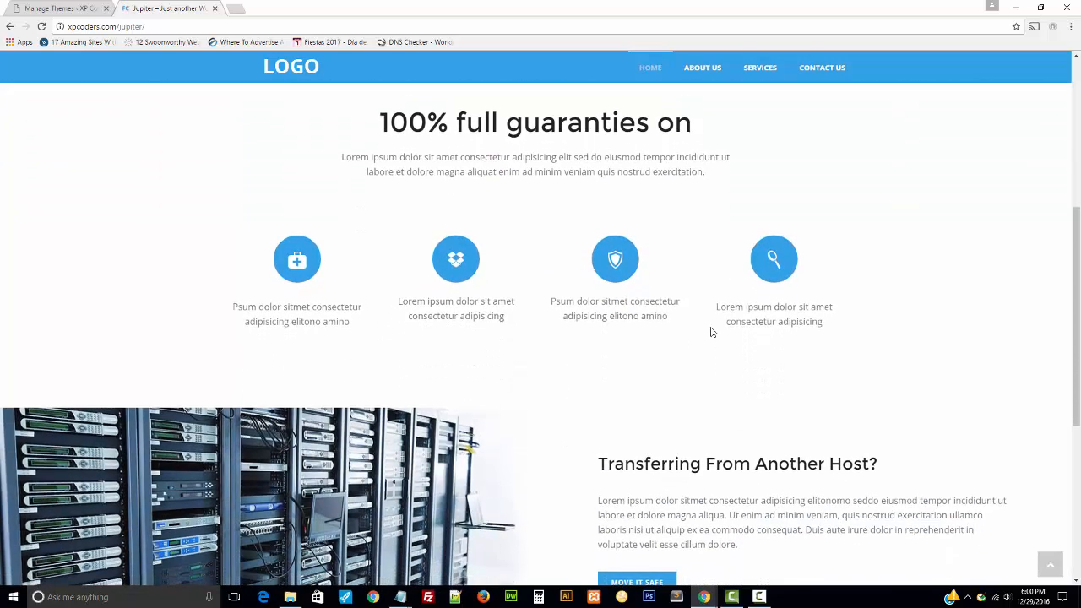
{"action": "scroll", "coordinate": [577, 310], "scroll_direction": "down", "scroll_amount": 1}
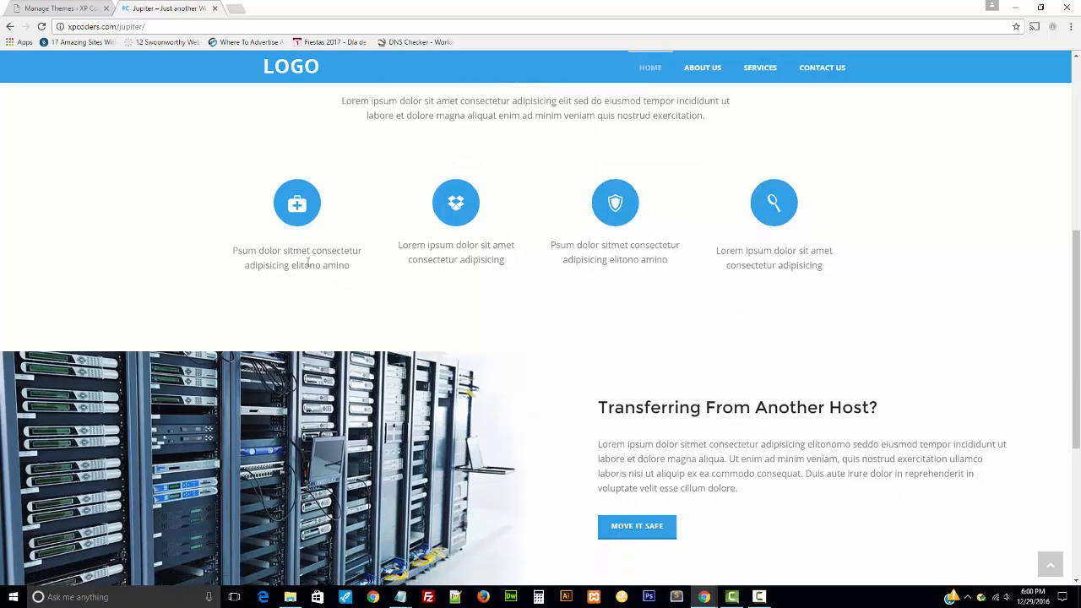
{"action": "left_click_drag", "start_coordinate": [517, 245], "coordinate": [229, 254]}
{"action": "left_click_drag", "start_coordinate": [820, 271], "coordinate": [489, 273]}
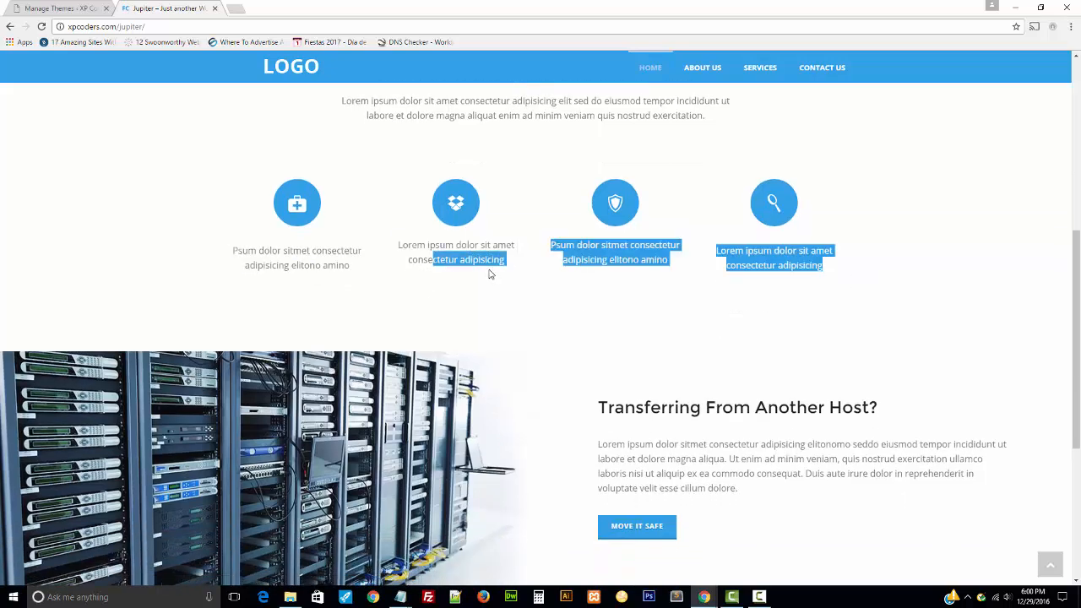
- Examine the "Transferring From Another Host?" section's heading and paragraph beside the server image
{"action": "scroll", "coordinate": [529, 302], "scroll_direction": "down", "scroll_amount": 2}
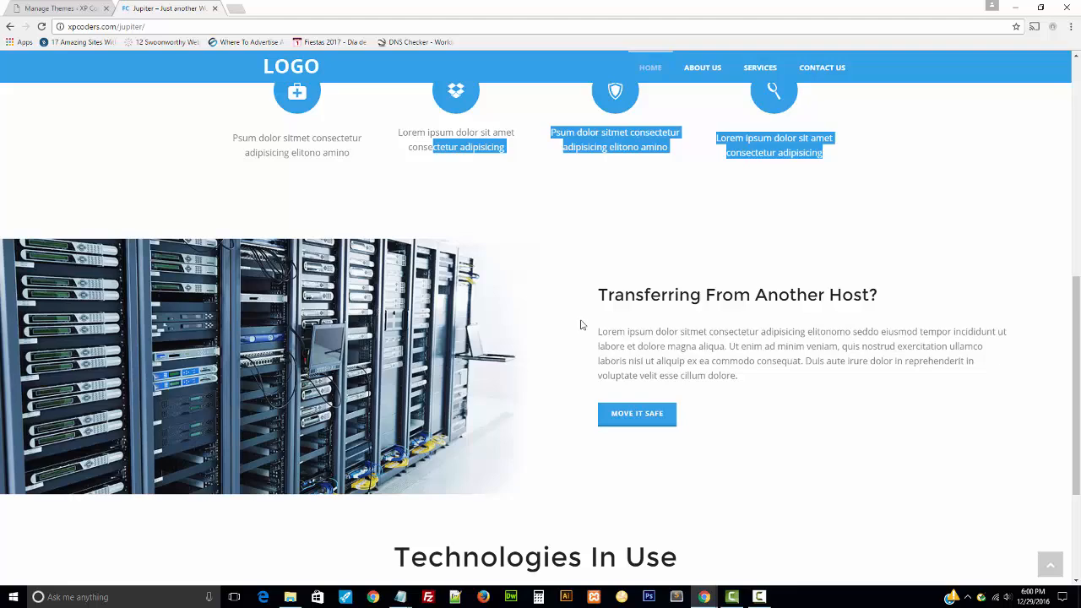
{"action": "left_click_drag", "start_coordinate": [740, 377], "coordinate": [554, 321]}
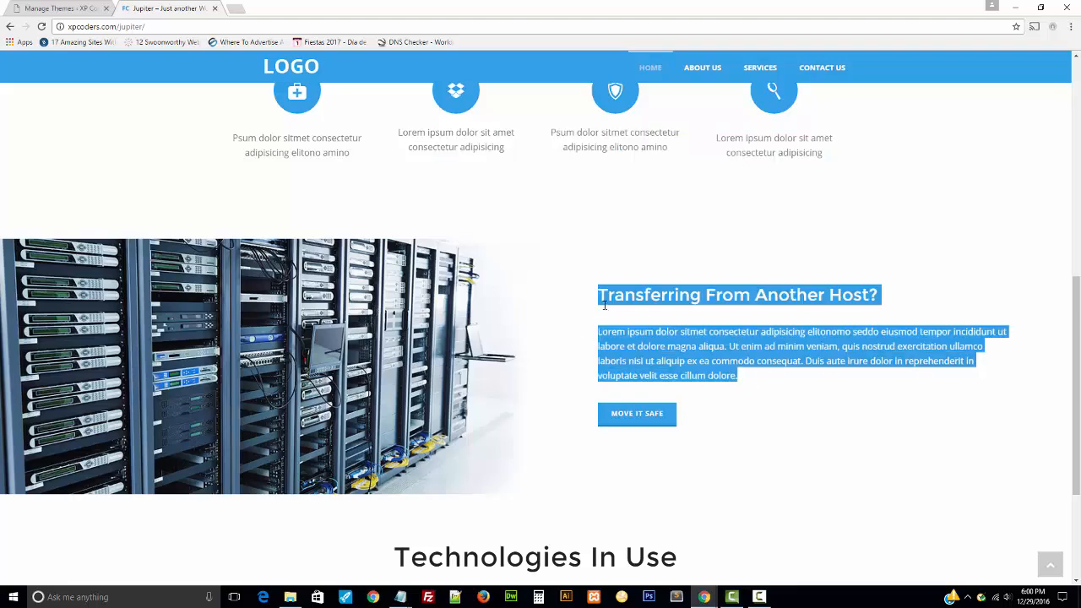
{"action": "left_click", "coordinate": [767, 420]}
- Examine the "Technologies In Use" heading and its row of technology logos
{"action": "scroll", "coordinate": [780, 416], "scroll_direction": "down", "scroll_amount": 2}
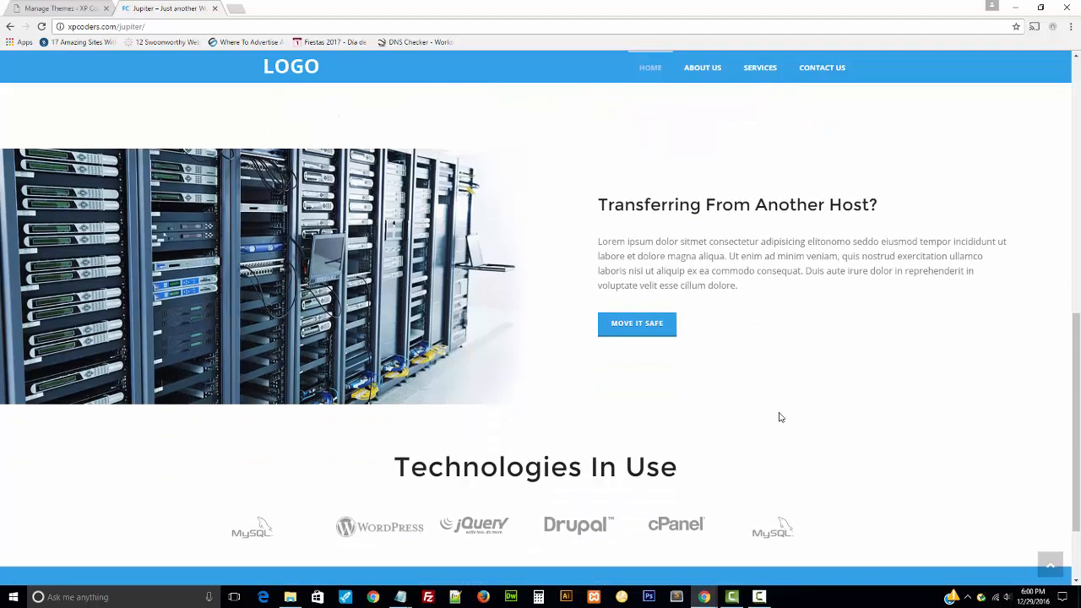
{"action": "left_click_drag", "start_coordinate": [731, 411], "coordinate": [440, 403]}
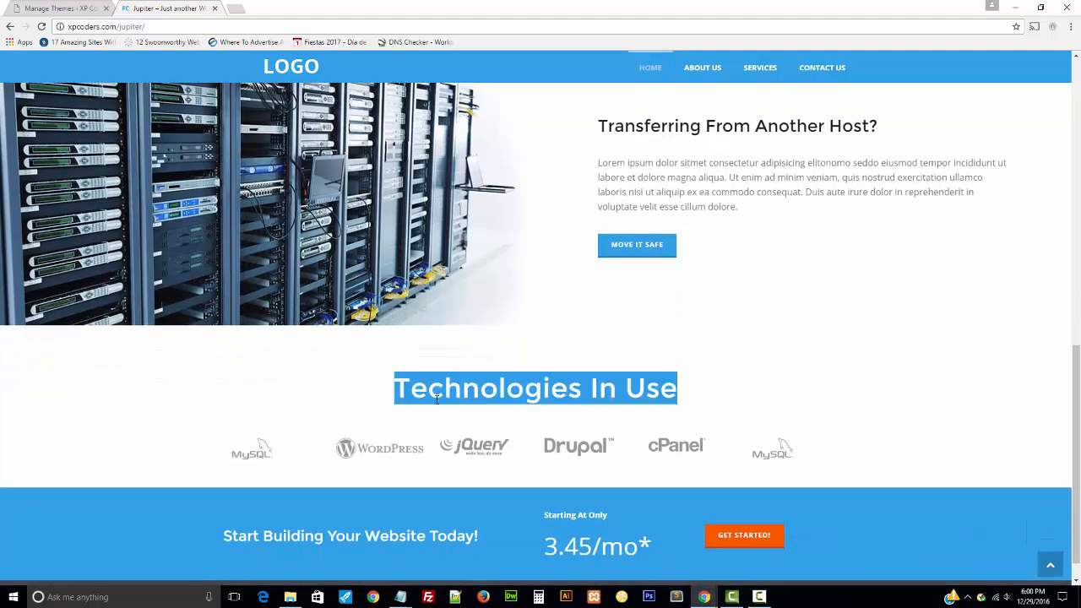
{"action": "left_click", "coordinate": [622, 413]}
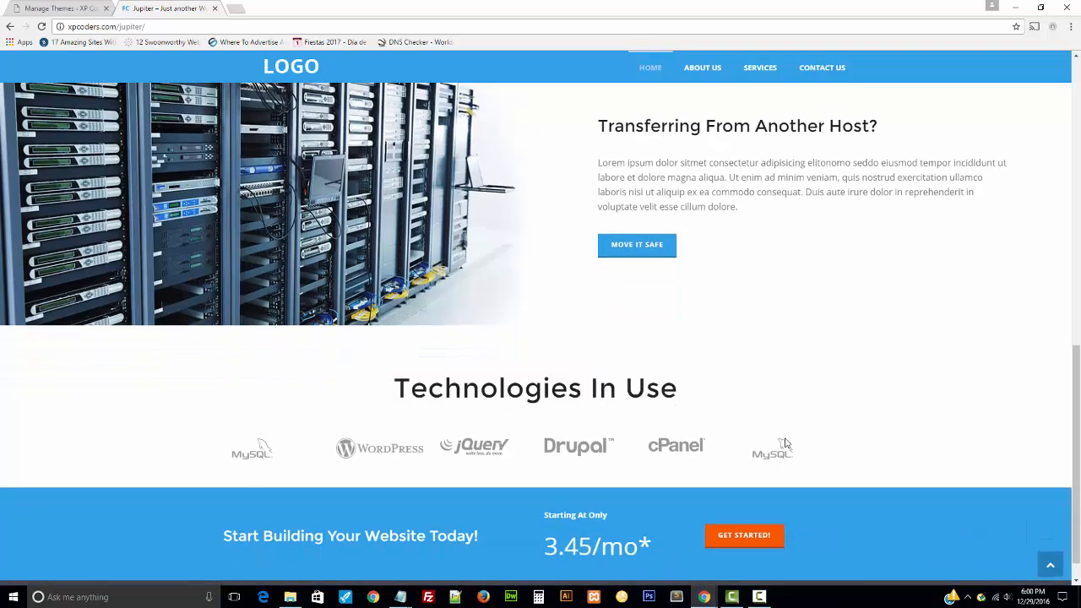
{"action": "left_click_drag", "start_coordinate": [843, 456], "coordinate": [212, 445]}
{"action": "left_click", "coordinate": [370, 418]}
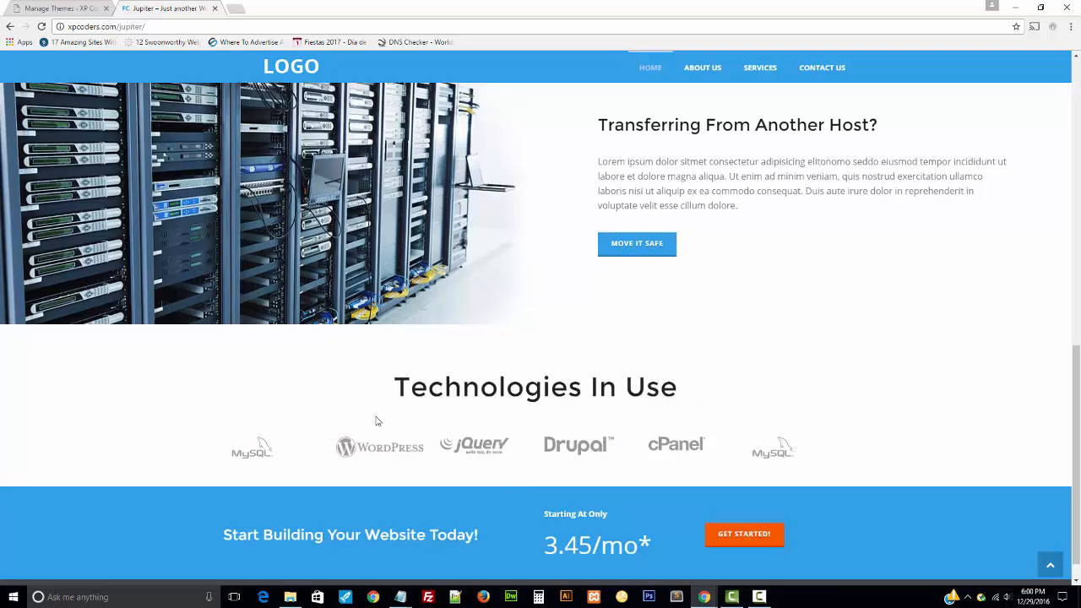
- Examine the "Start Building Your Website Today!" pricing banner and footer, and look over the whole home page again
{"action": "scroll", "coordinate": [374, 422], "scroll_direction": "down", "scroll_amount": 1}
{"action": "left_click_drag", "start_coordinate": [161, 507], "coordinate": [655, 516]}
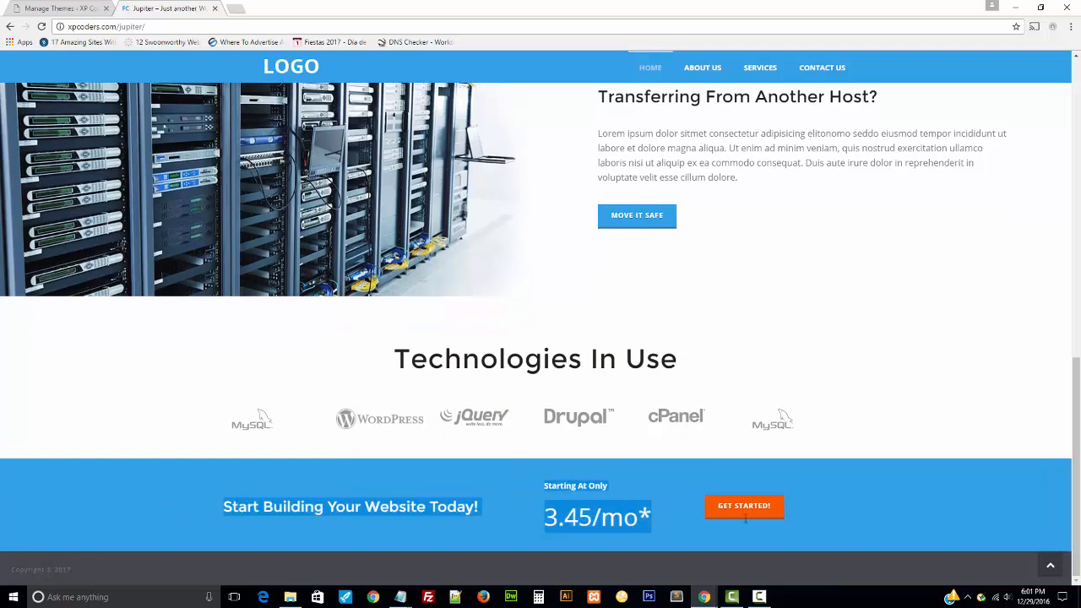
{"action": "left_click", "coordinate": [867, 519]}
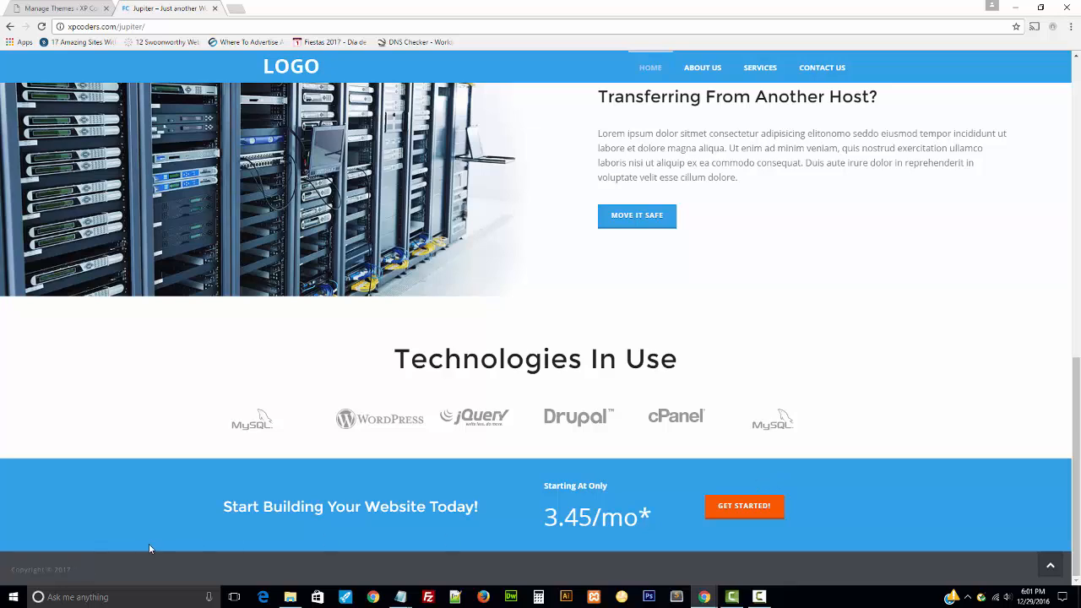
{"action": "scroll", "coordinate": [845, 476], "scroll_direction": "up", "scroll_amount": 10}
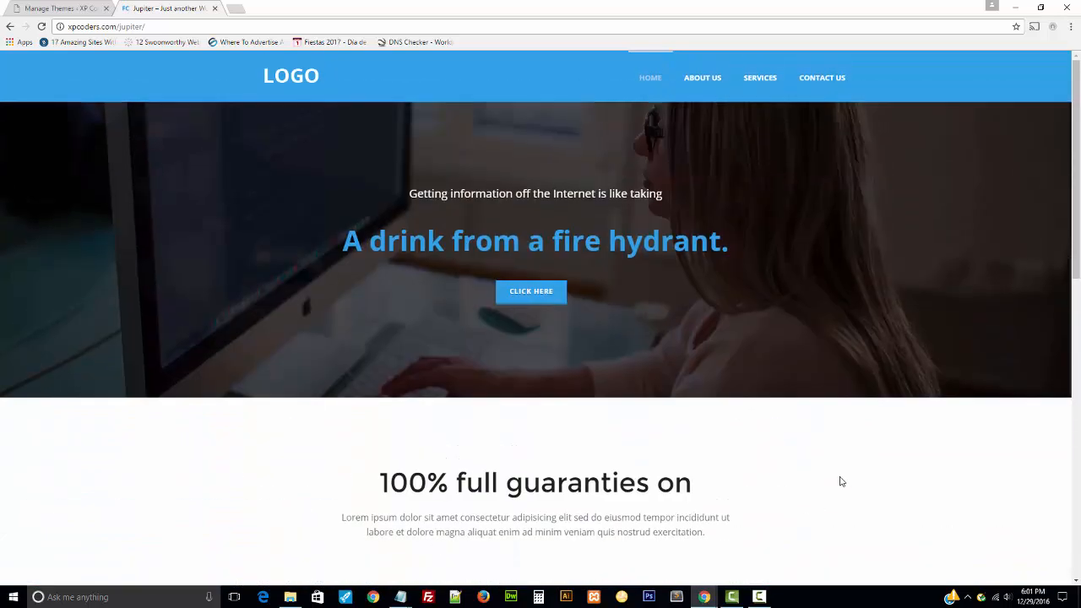
{"action": "scroll", "coordinate": [842, 482], "scroll_direction": "down", "scroll_amount": 7}
{"action": "scroll", "coordinate": [840, 481], "scroll_direction": "up", "scroll_amount": 12}
- Open the About Us page and examine the banner's headline and supporting text
{"action": "left_click", "coordinate": [698, 94]}
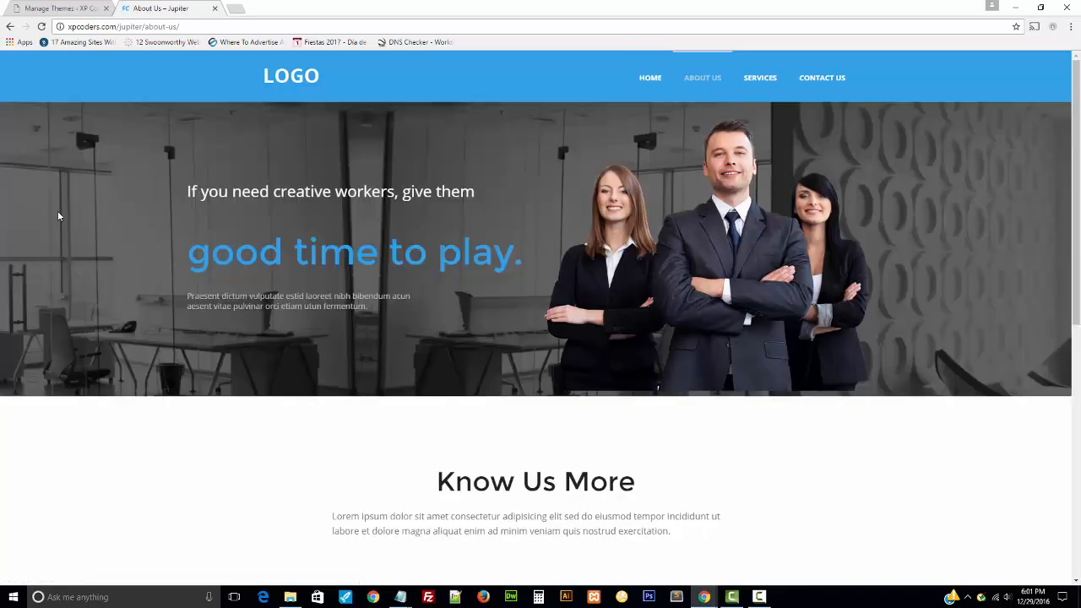
{"action": "left_click_drag", "start_coordinate": [404, 306], "coordinate": [185, 206]}
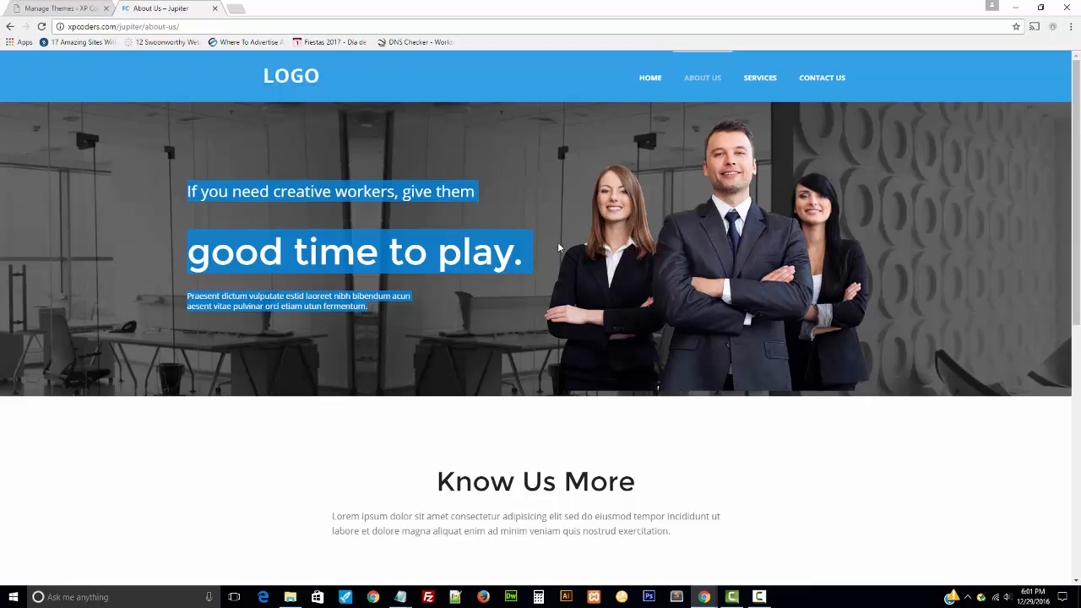
{"action": "scroll", "coordinate": [634, 343], "scroll_direction": "down", "scroll_amount": 2}
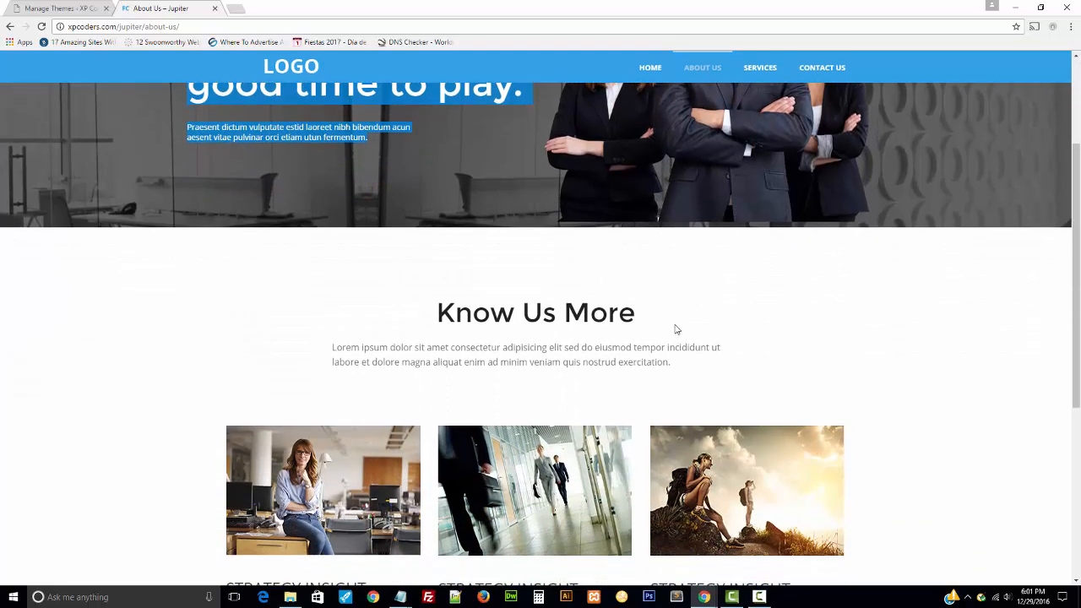
- Examine the "Know Us More" heading and its introductory paragraph on the About Us page
{"action": "left_click_drag", "start_coordinate": [668, 328], "coordinate": [390, 309]}
{"action": "scroll", "coordinate": [397, 309], "scroll_direction": "up", "scroll_amount": 2}
{"action": "scroll", "coordinate": [448, 321], "scroll_direction": "down", "scroll_amount": 1}
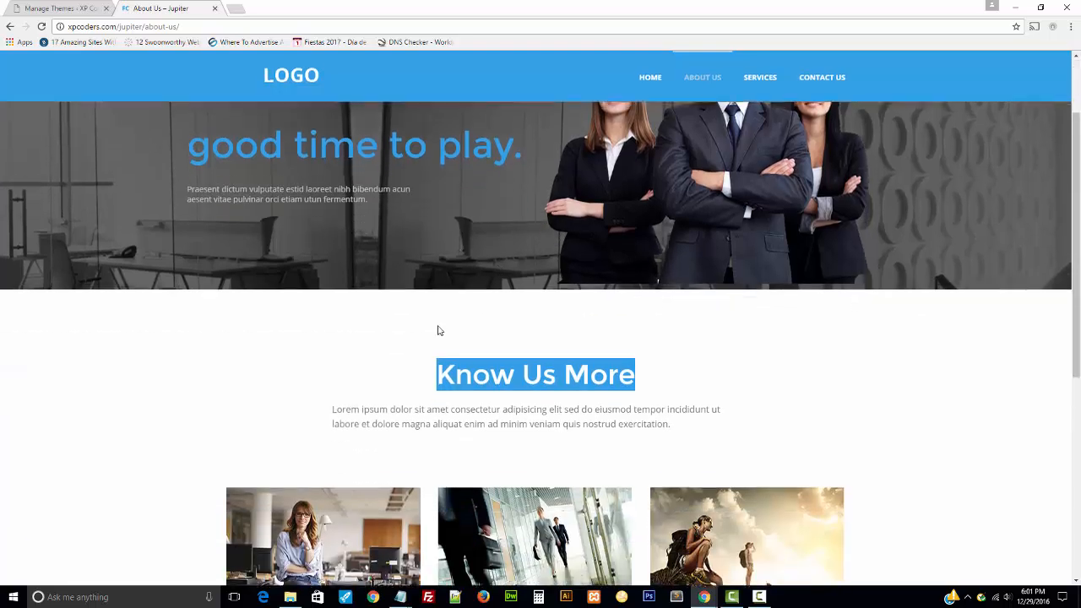
{"action": "left_click", "coordinate": [440, 390]}
{"action": "left_click_drag", "start_coordinate": [687, 410], "coordinate": [390, 388]}
{"action": "left_click", "coordinate": [390, 389]}
- Examine the three "Strategy Insight" columns, the pricing banner and the overall layout of the About Us page
{"action": "scroll", "coordinate": [410, 386], "scroll_direction": "down", "scroll_amount": 3}
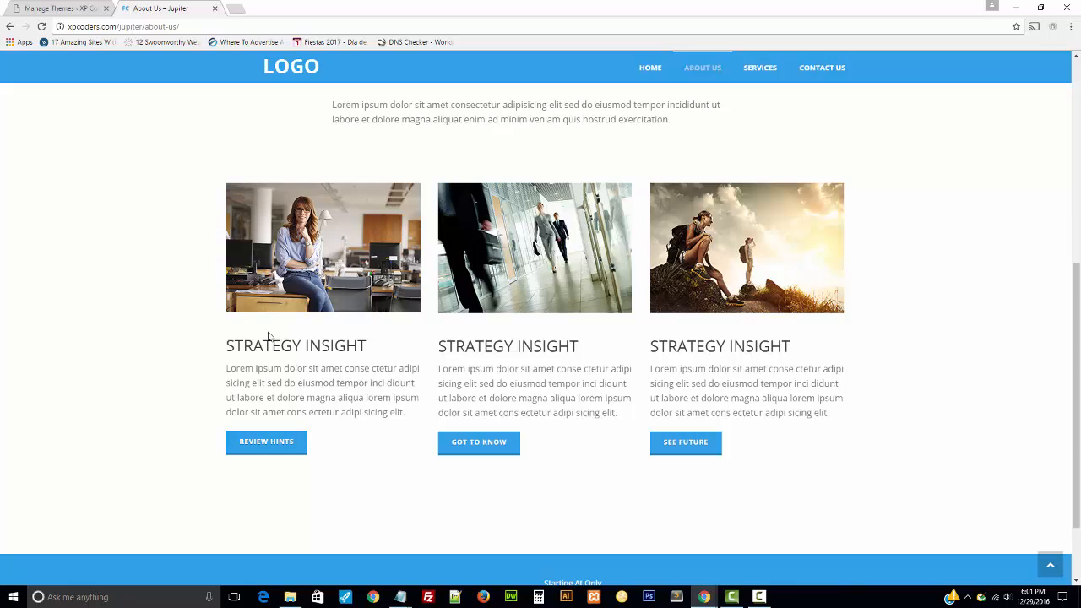
{"action": "scroll", "coordinate": [268, 336], "scroll_direction": "up", "scroll_amount": 1}
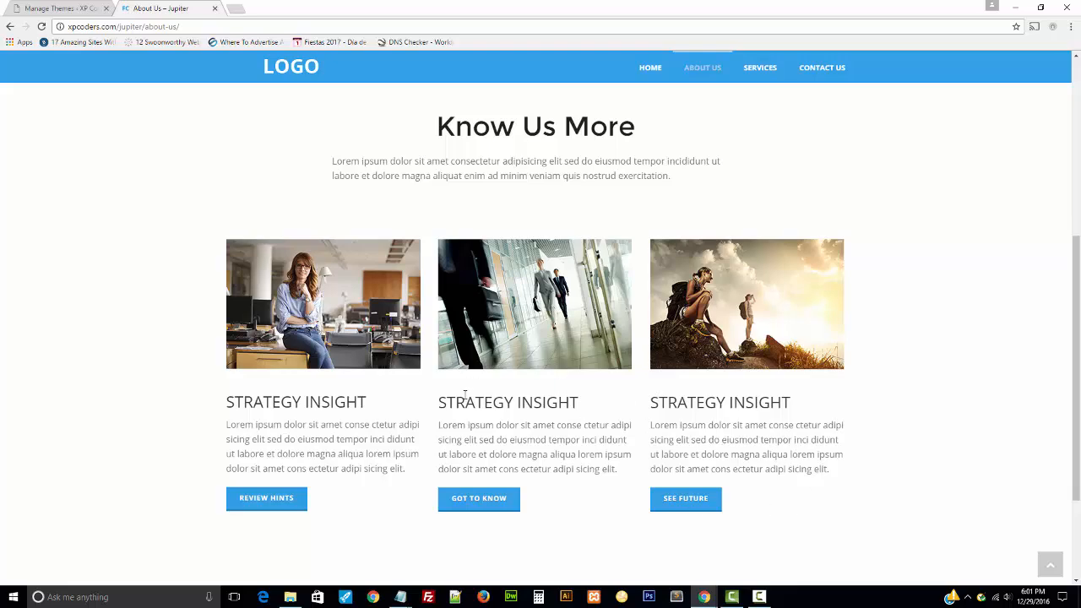
{"action": "scroll", "coordinate": [464, 394], "scroll_direction": "down", "scroll_amount": 3}
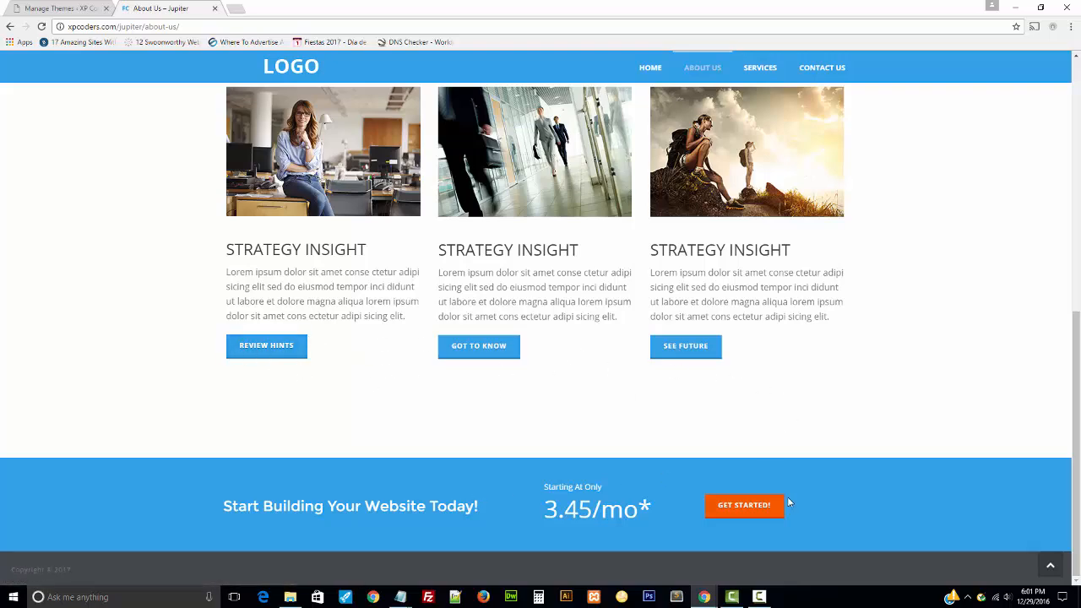
{"action": "scroll", "coordinate": [871, 515], "scroll_direction": "up", "scroll_amount": 3}
{"action": "scroll", "coordinate": [870, 515], "scroll_direction": "down", "scroll_amount": 3}
{"action": "scroll", "coordinate": [866, 518], "scroll_direction": "up", "scroll_amount": 6}
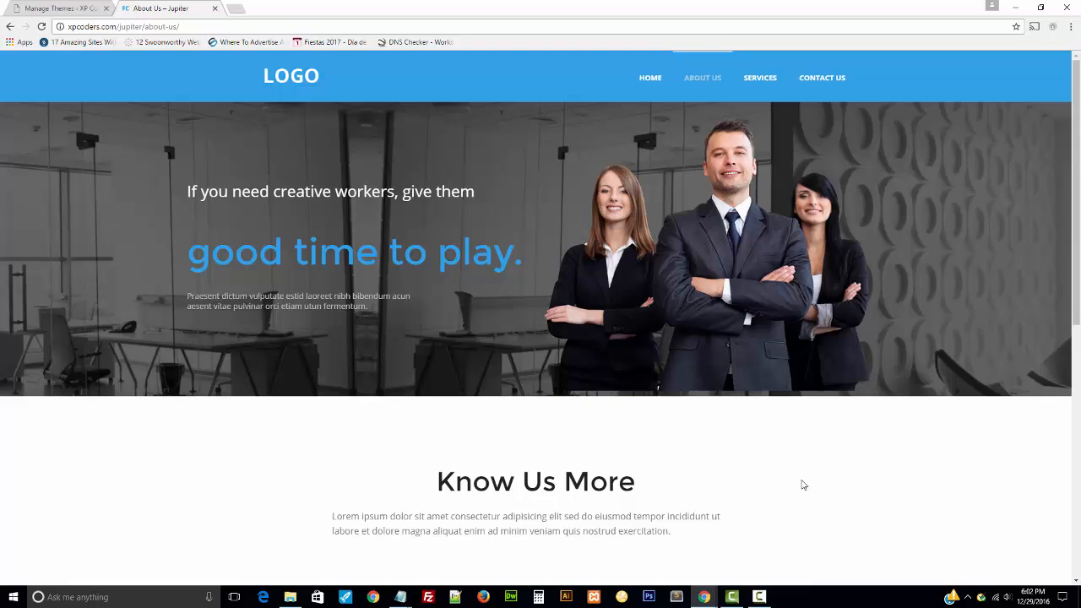
{"action": "scroll", "coordinate": [802, 485], "scroll_direction": "down", "scroll_amount": 2}
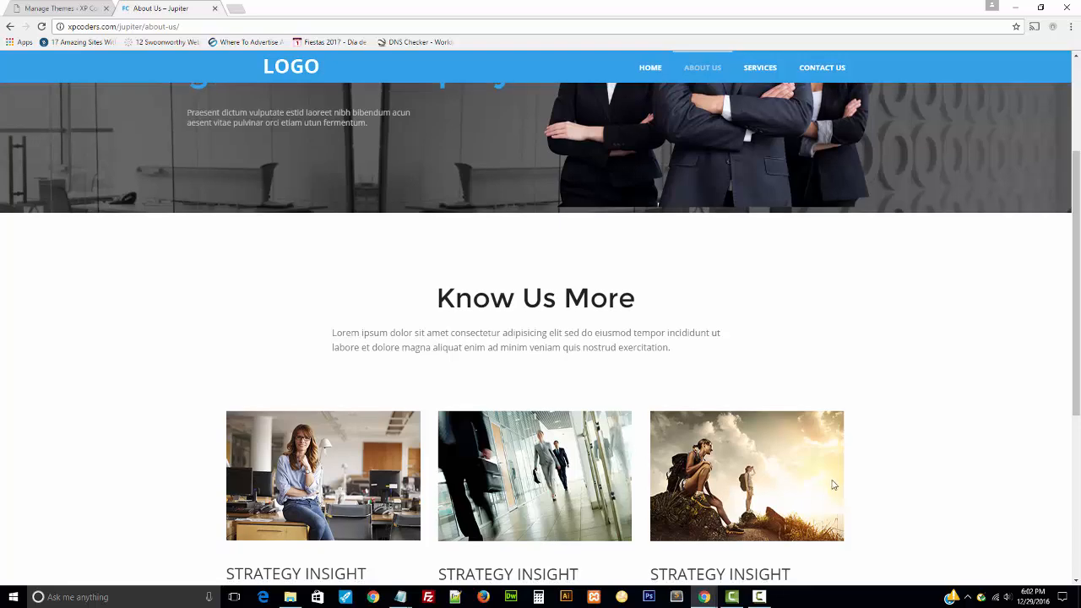
{"action": "scroll", "coordinate": [834, 485], "scroll_direction": "down", "scroll_amount": 3}
{"action": "scroll", "coordinate": [840, 491], "scroll_direction": "down", "scroll_amount": 2}
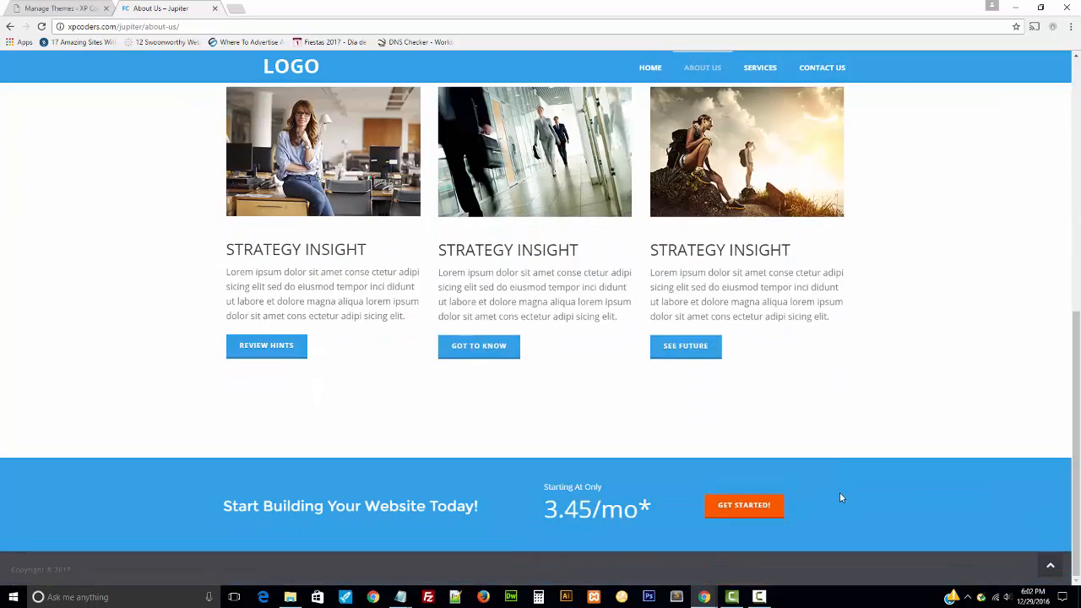
- Open the Services page and examine the "true happiness." banner's headline and supporting text
{"action": "left_click", "coordinate": [753, 69]}
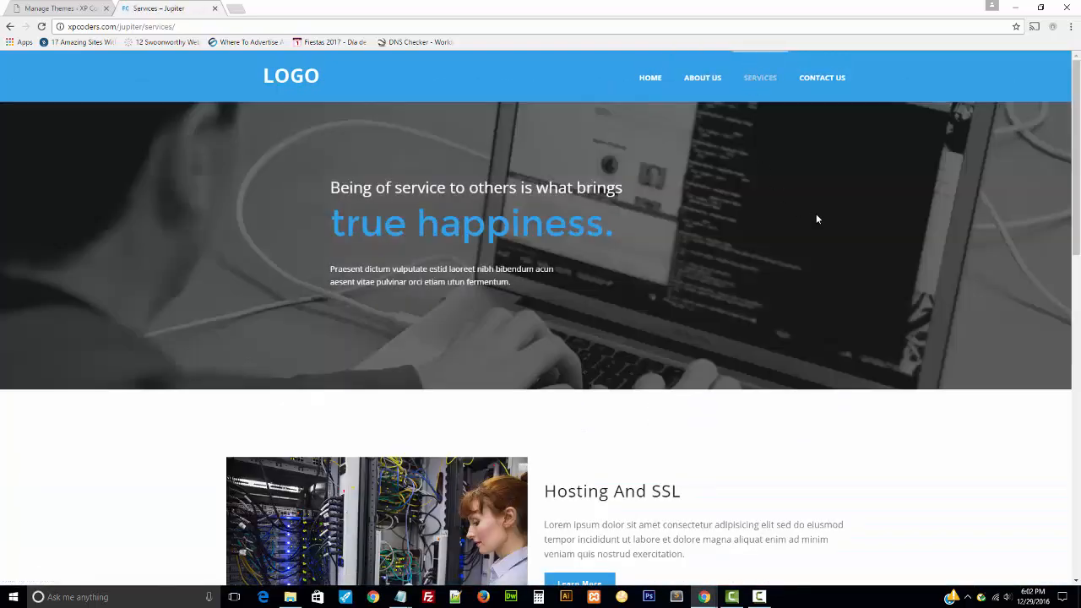
{"action": "left_click_drag", "start_coordinate": [569, 287], "coordinate": [279, 205]}
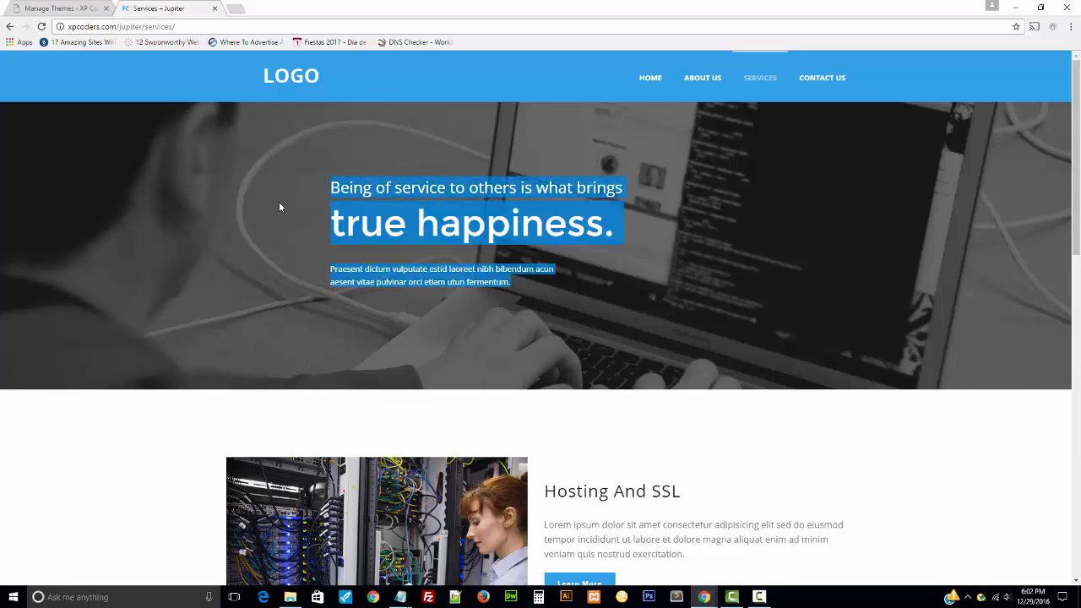
{"action": "left_click", "coordinate": [272, 211]}
{"action": "scroll", "coordinate": [739, 288], "scroll_direction": "down", "scroll_amount": 2}
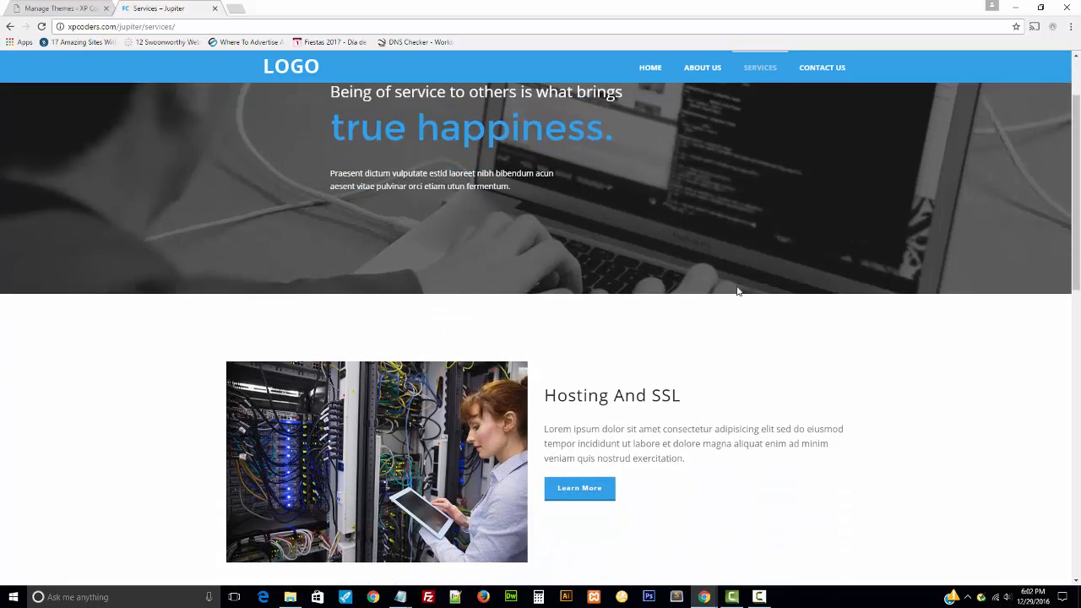
{"action": "scroll", "coordinate": [738, 289], "scroll_direction": "up", "scroll_amount": 2}
{"action": "scroll", "coordinate": [666, 405], "scroll_direction": "down", "scroll_amount": 1}
- Examine the "Hosting And SSL" section's heading, paragraph, image and Learn More link on the Services page
{"action": "scroll", "coordinate": [669, 409], "scroll_direction": "down", "scroll_amount": 2}
{"action": "left_click_drag", "start_coordinate": [705, 403], "coordinate": [540, 318]}
{"action": "left_click", "coordinate": [583, 331]}
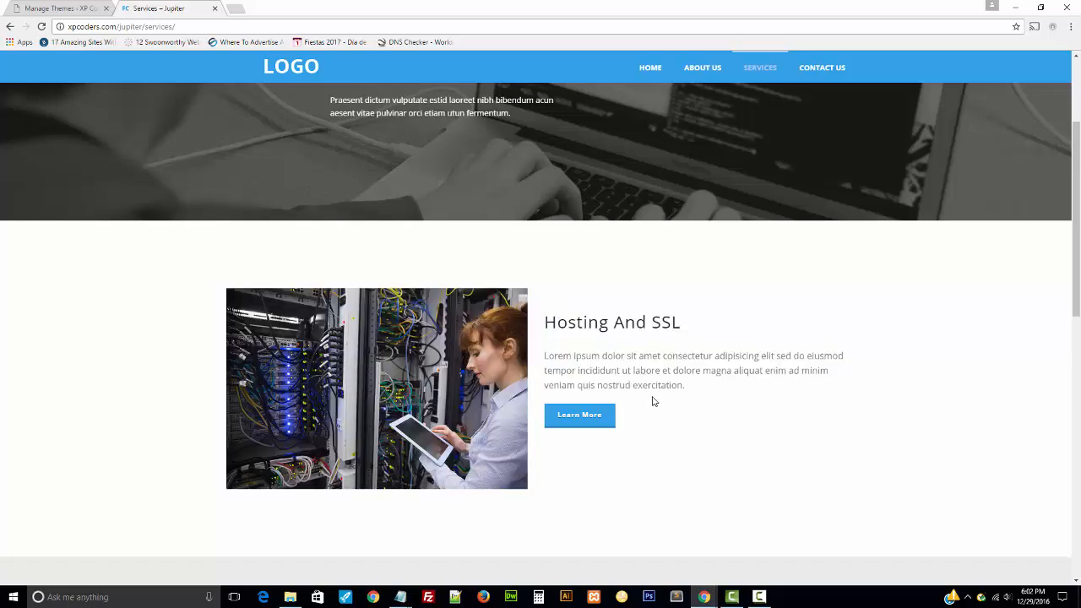
{"action": "left_click_drag", "start_coordinate": [695, 394], "coordinate": [591, 345]}
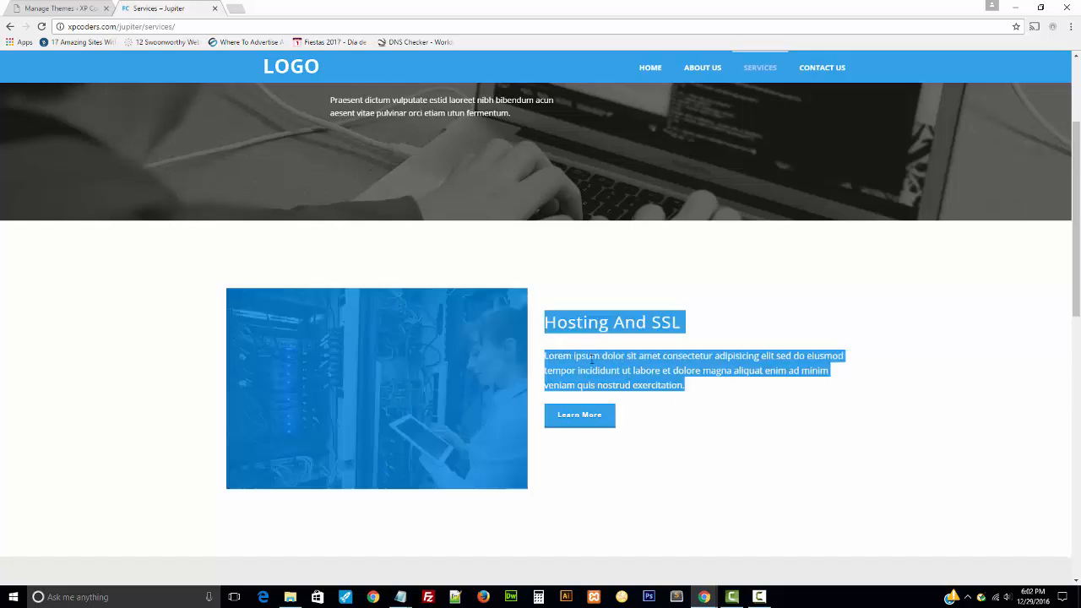
{"action": "left_click", "coordinate": [591, 344]}
{"action": "scroll", "coordinate": [680, 404], "scroll_direction": "down", "scroll_amount": 1}
{"action": "scroll", "coordinate": [683, 405], "scroll_direction": "down", "scroll_amount": 1}
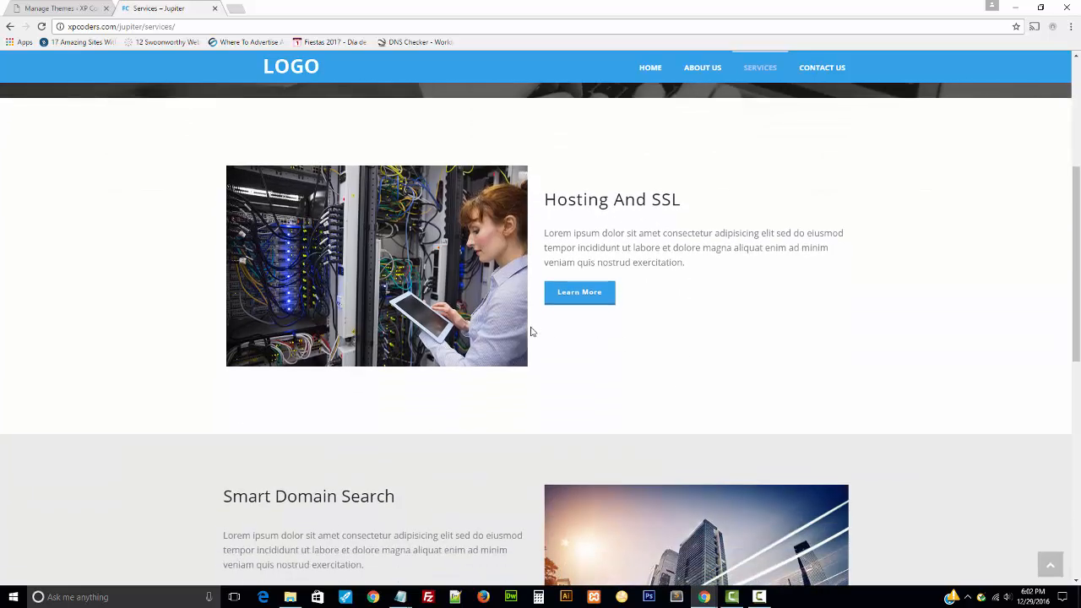
{"action": "scroll", "coordinate": [657, 348], "scroll_direction": "down", "scroll_amount": 1}
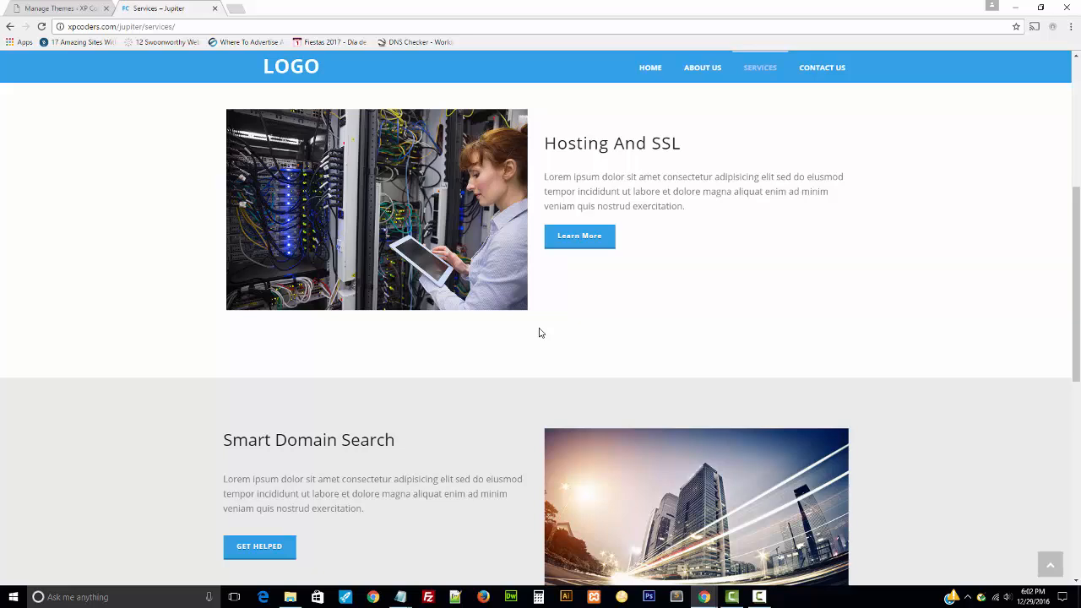
- Examine the "Smart Domain Search" section's heading, paragraph, image and Get Helped link on the Services page
{"action": "scroll", "coordinate": [538, 333], "scroll_direction": "down", "scroll_amount": 2}
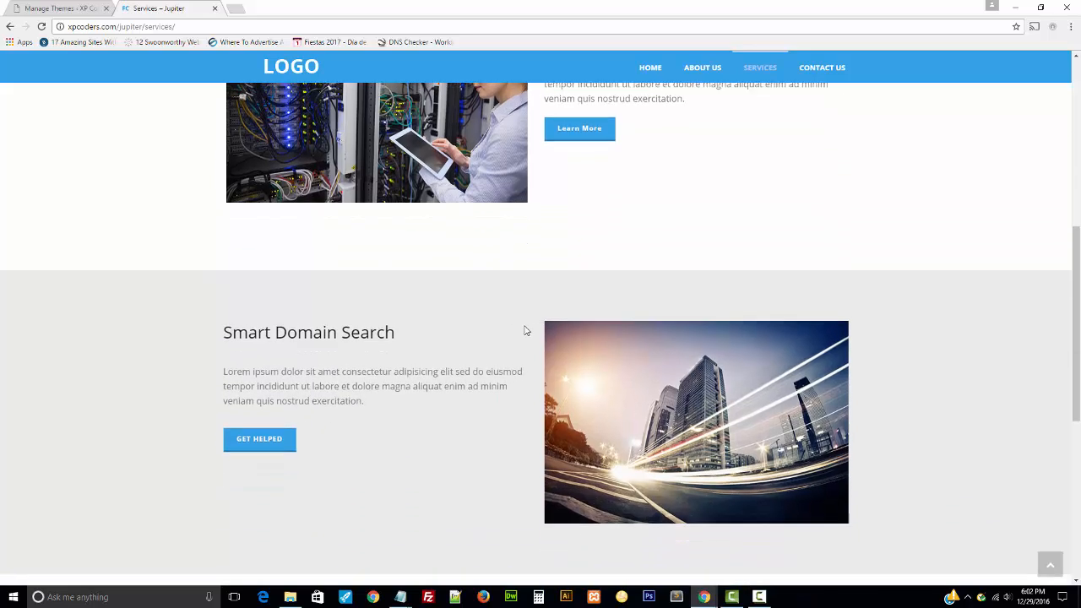
{"action": "left_click_drag", "start_coordinate": [388, 408], "coordinate": [194, 330]}
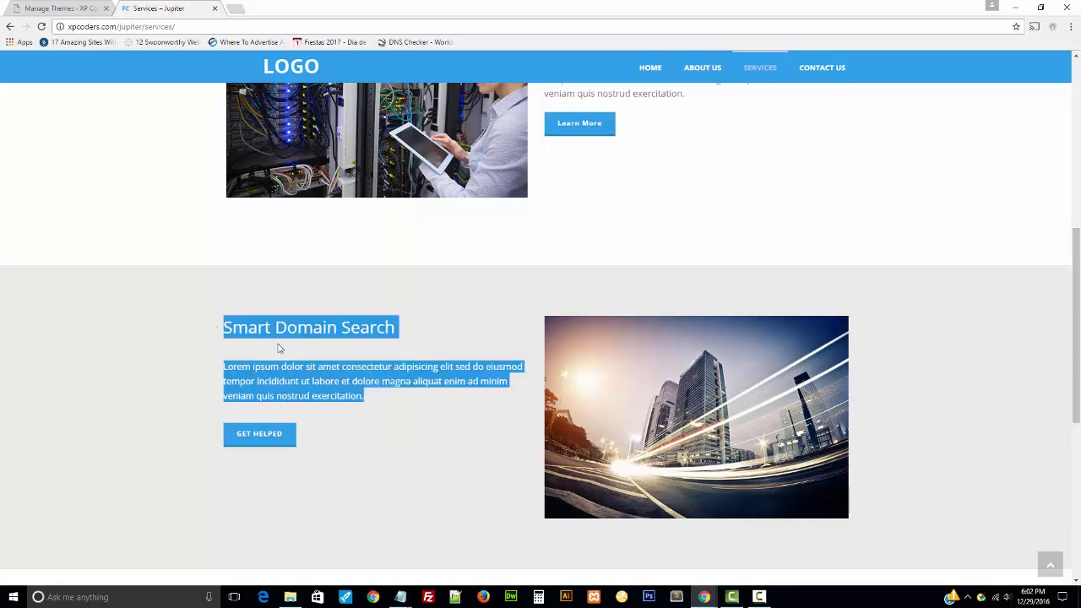
{"action": "left_click", "coordinate": [314, 357]}
{"action": "scroll", "coordinate": [591, 414], "scroll_direction": "down", "scroll_amount": 1}
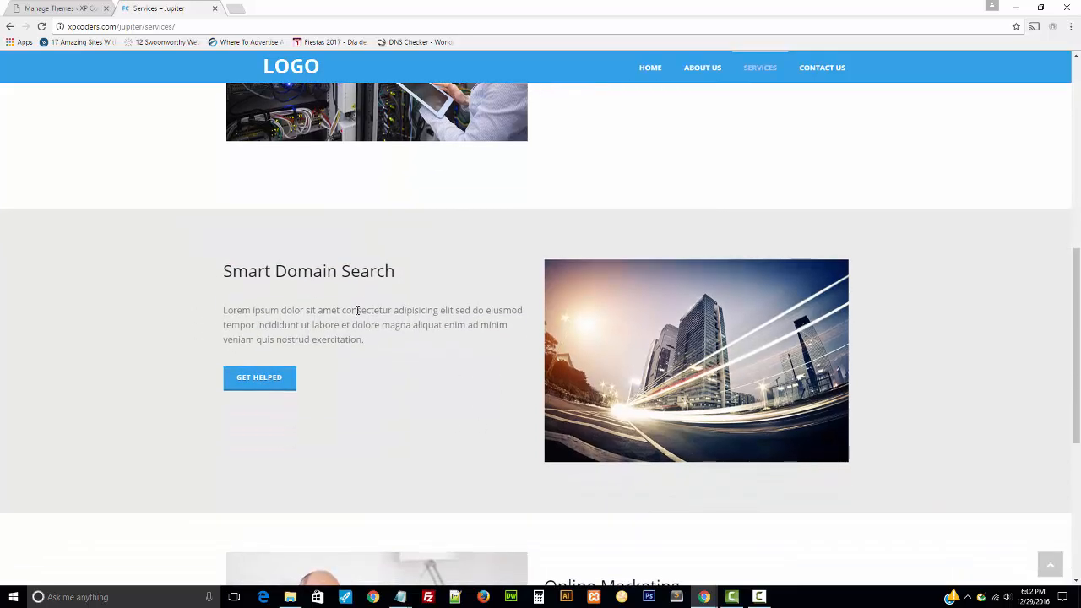
- Examine the "Online Marketing" section and the pricing banner beneath it on the Services page
{"action": "scroll", "coordinate": [357, 311], "scroll_direction": "down", "scroll_amount": 1}
{"action": "scroll", "coordinate": [357, 316], "scroll_direction": "down", "scroll_amount": 2}
{"action": "scroll", "coordinate": [726, 430], "scroll_direction": "down", "scroll_amount": 2}
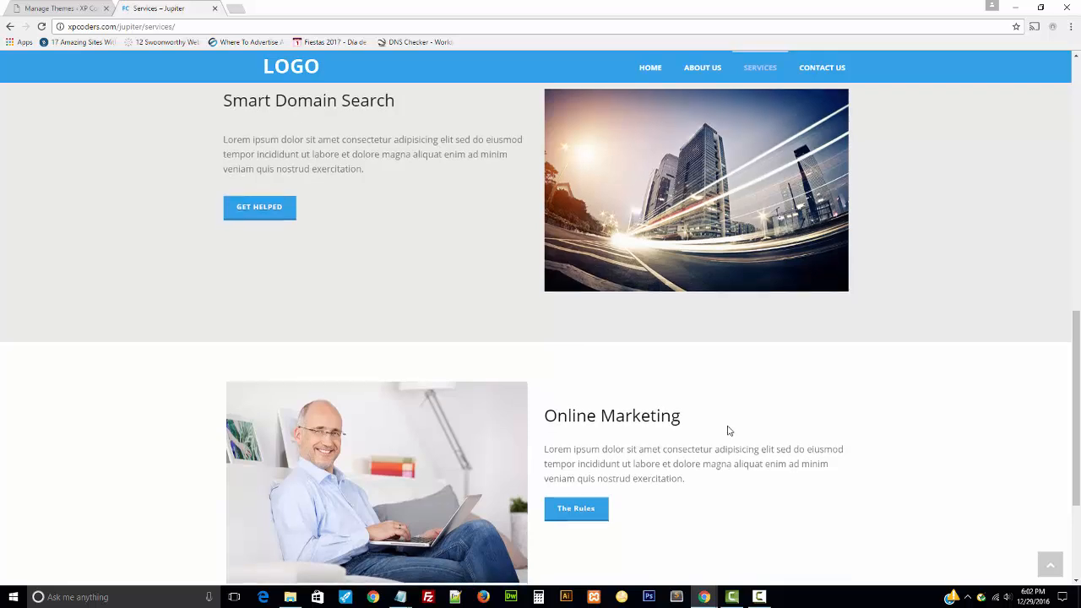
{"action": "scroll", "coordinate": [747, 417], "scroll_direction": "down", "scroll_amount": 2}
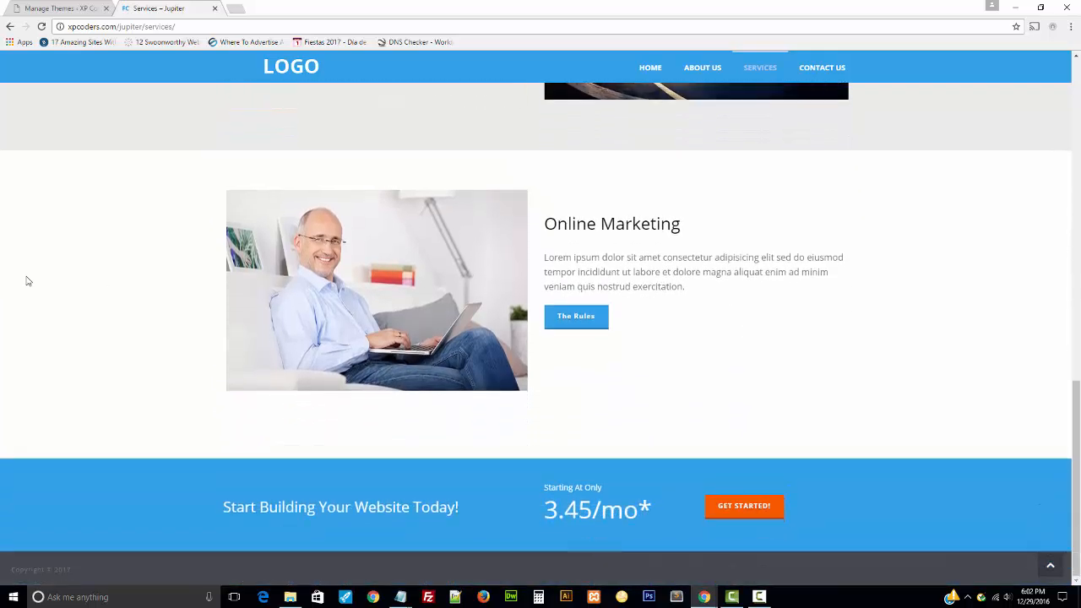
{"action": "scroll", "coordinate": [825, 383], "scroll_direction": "up", "scroll_amount": 12}
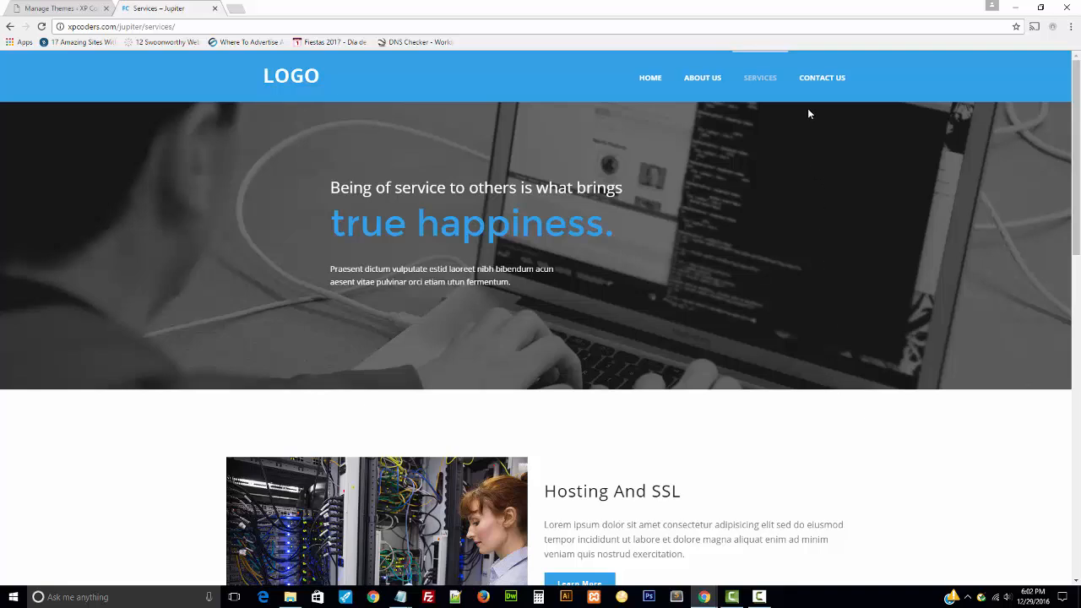
- Open the Contact Us page and examine its banner, "Contact Us" heading and introductory paragraph
{"action": "left_click", "coordinate": [818, 92]}
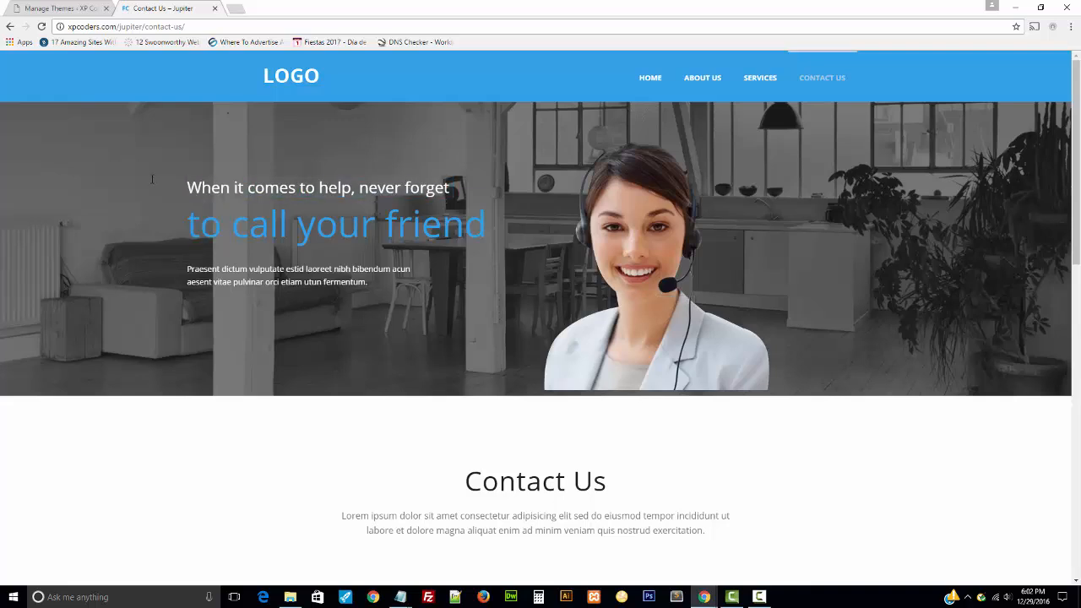
{"action": "scroll", "coordinate": [687, 425], "scroll_direction": "down", "scroll_amount": 1}
{"action": "left_click_drag", "start_coordinate": [700, 402], "coordinate": [280, 379]}
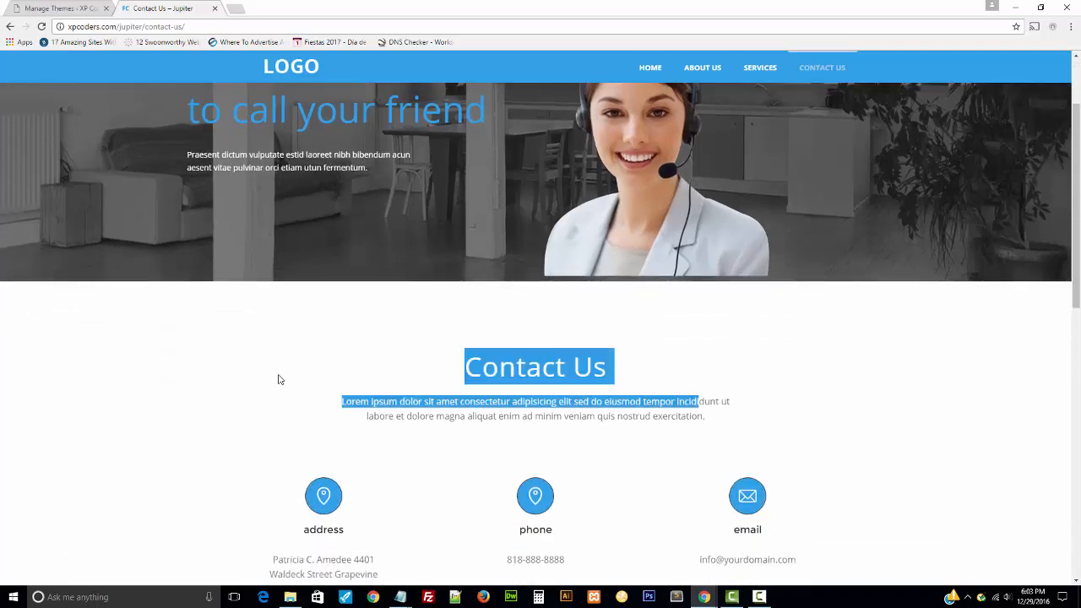
{"action": "left_click", "coordinate": [569, 446]}
{"action": "left_click_drag", "start_coordinate": [697, 431], "coordinate": [347, 396]}
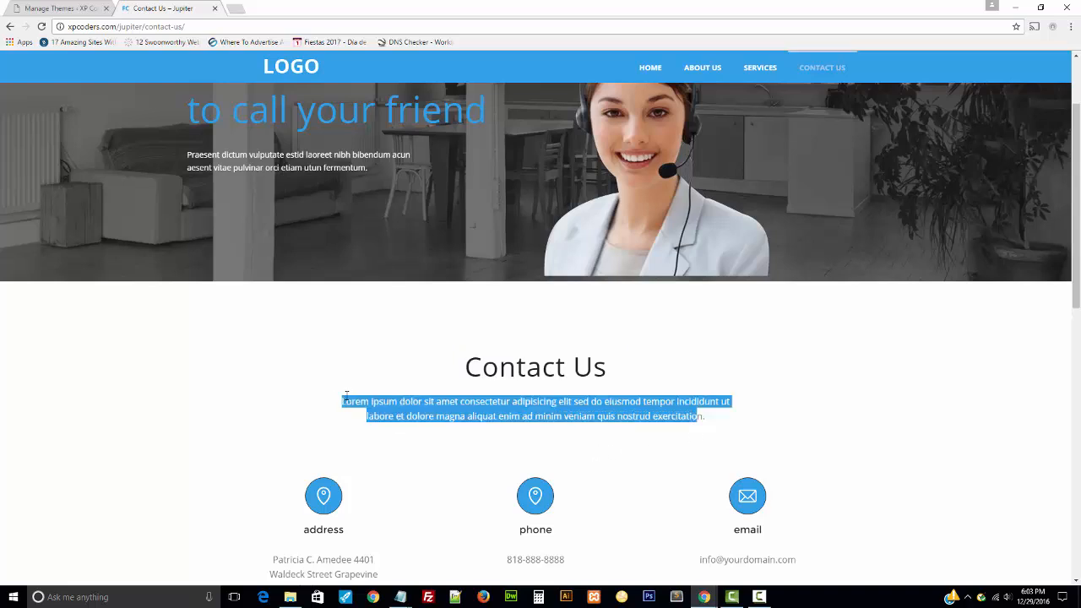
{"action": "left_click", "coordinate": [346, 396]}
- Examine the address, phone and email columns and the "Write Us Here" form on the Contact Us page
{"action": "scroll", "coordinate": [347, 397], "scroll_direction": "down", "scroll_amount": 2}
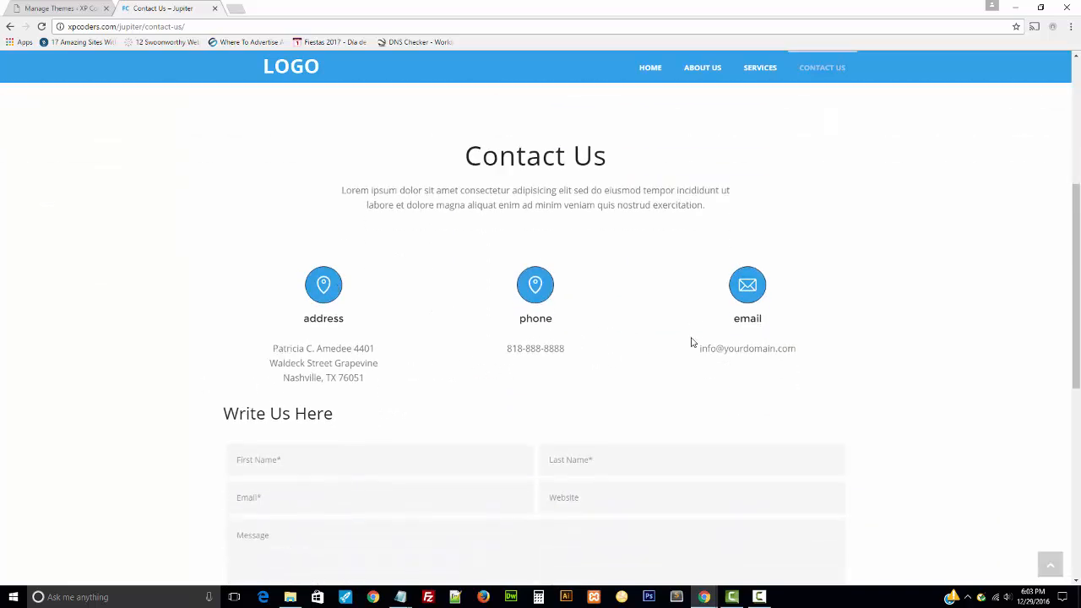
{"action": "scroll", "coordinate": [868, 393], "scroll_direction": "down", "scroll_amount": 1}
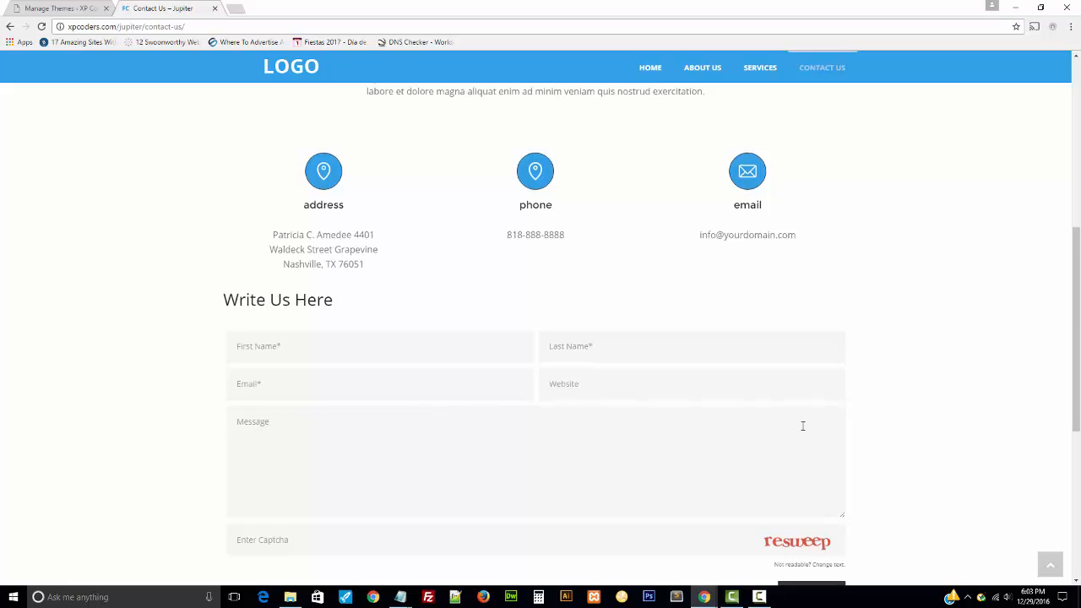
{"action": "scroll", "coordinate": [802, 425], "scroll_direction": "down", "scroll_amount": 1}
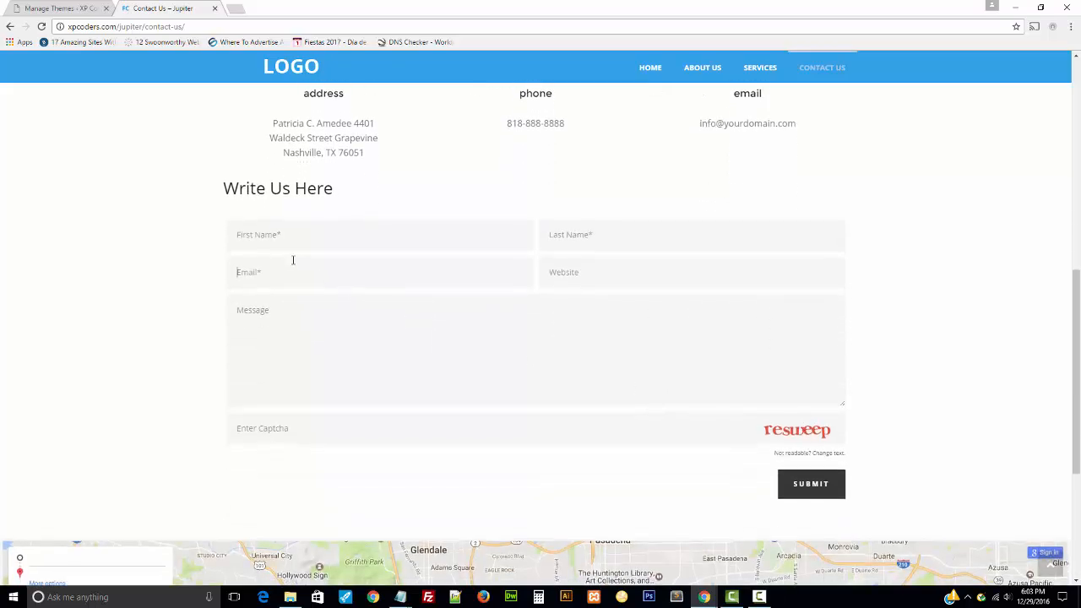
- Examine the embedded map beneath the contact form, panning it across the Los Angeles area
{"action": "scroll", "coordinate": [360, 355], "scroll_direction": "down", "scroll_amount": 2}
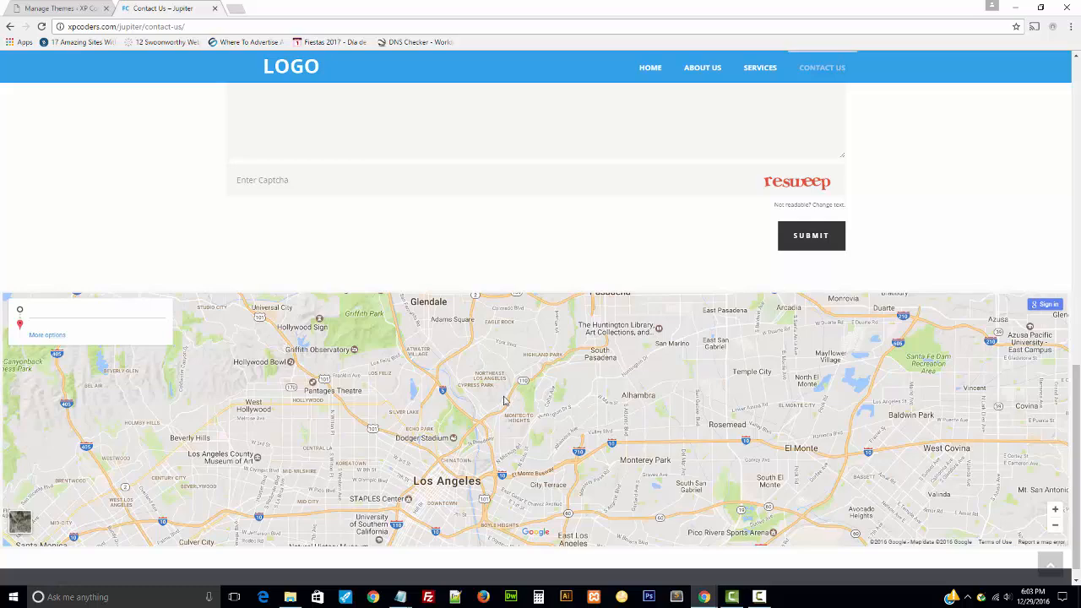
{"action": "scroll", "coordinate": [490, 396], "scroll_direction": "down", "scroll_amount": 1}
{"action": "scroll", "coordinate": [702, 433], "scroll_direction": "up", "scroll_amount": 2}
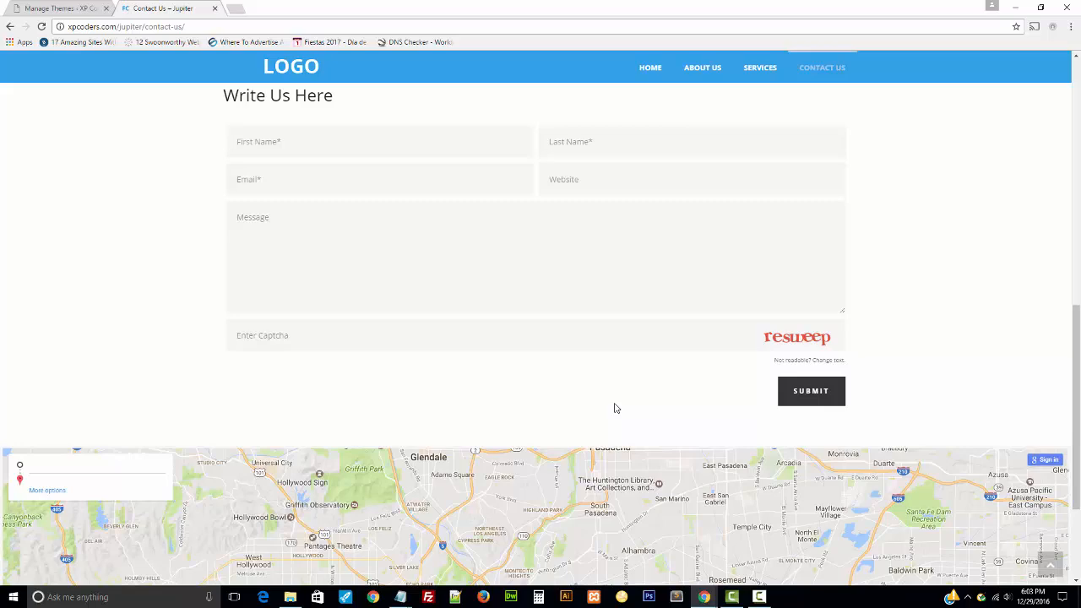
{"action": "scroll", "coordinate": [615, 409], "scroll_direction": "down", "scroll_amount": 2}
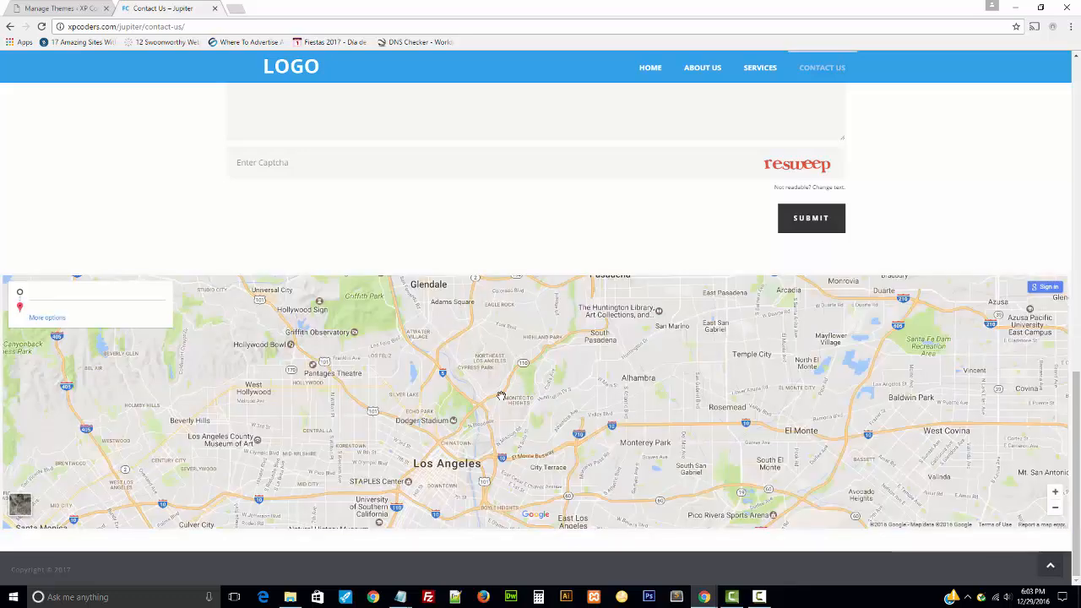
{"action": "left_click_drag", "start_coordinate": [461, 402], "coordinate": [492, 348]}
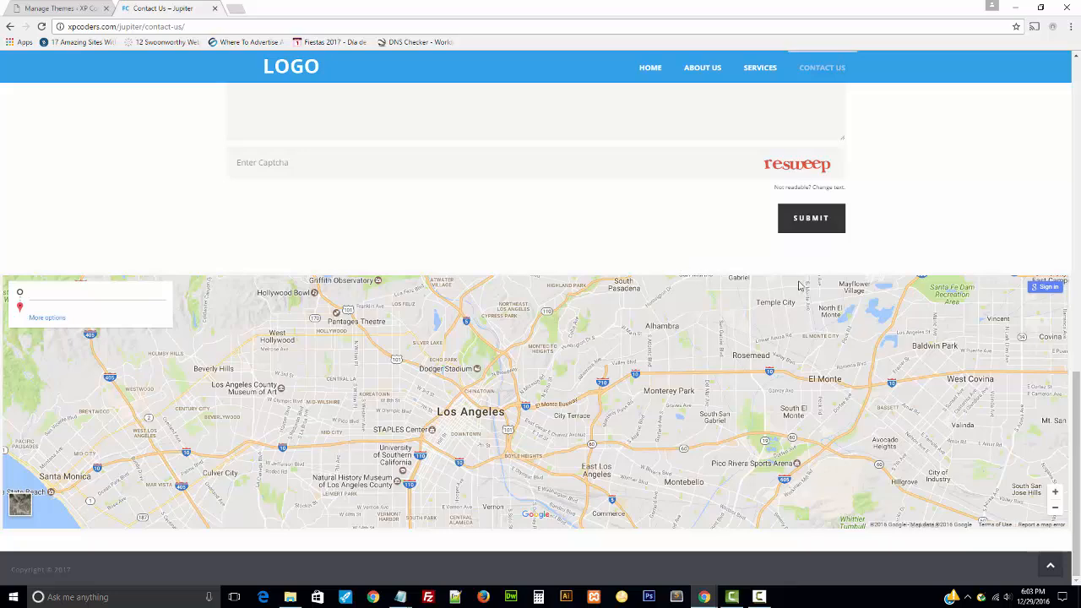
{"action": "left_click_drag", "start_coordinate": [1077, 476], "coordinate": [1032, 348]}
{"action": "scroll", "coordinate": [1032, 349], "scroll_direction": "down", "scroll_amount": 5}
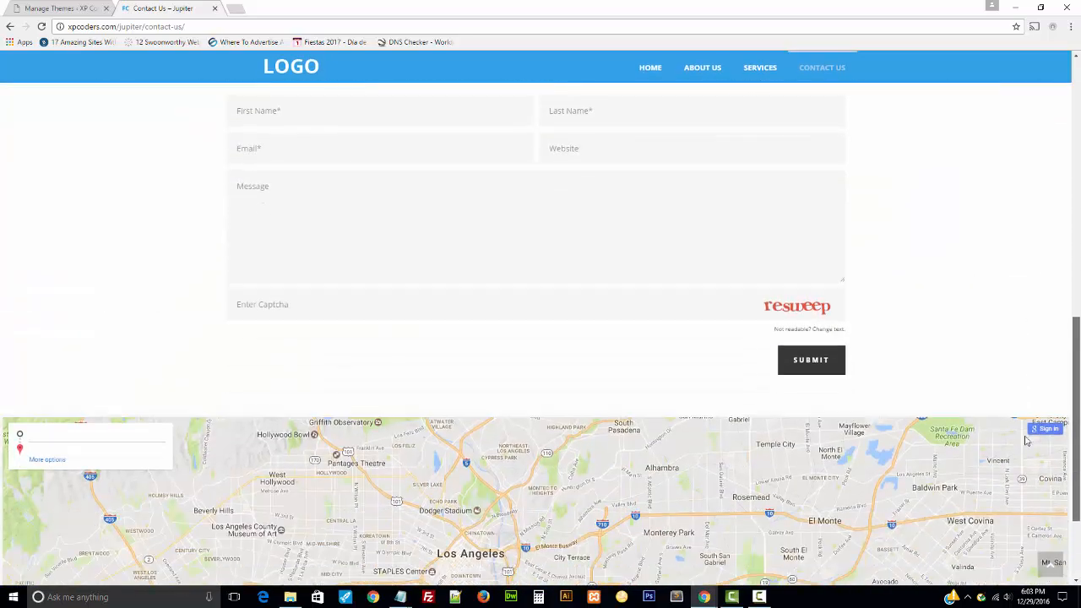
{"action": "scroll", "coordinate": [1022, 254], "scroll_direction": "up", "scroll_amount": 10}
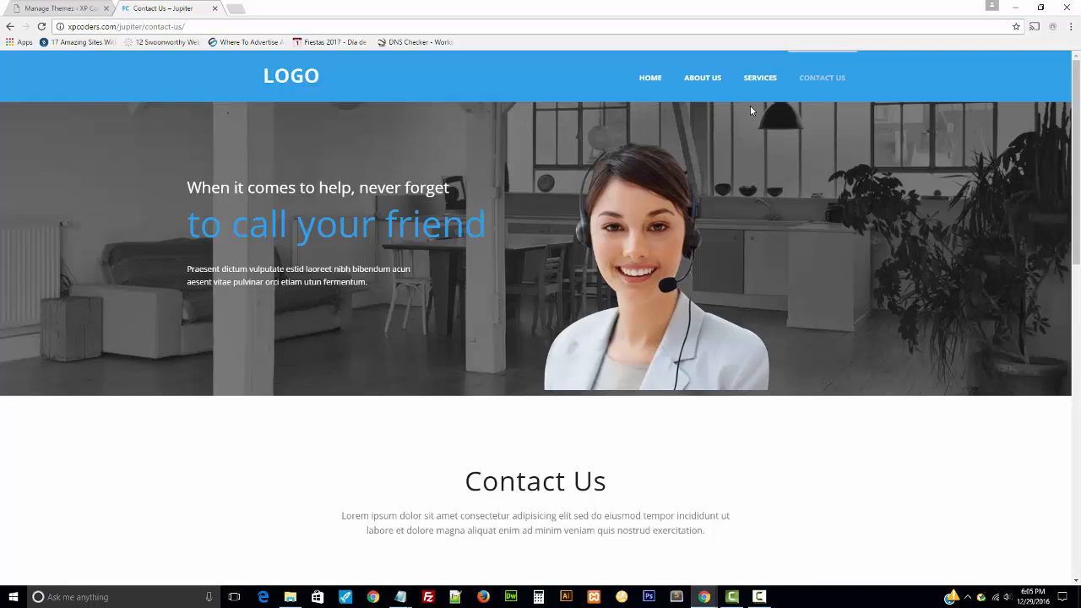
- From the WordPress Manage Themes page, open the XP Coders live site in a separate browser tab
{"action": "left_click", "coordinate": [77, 7]}
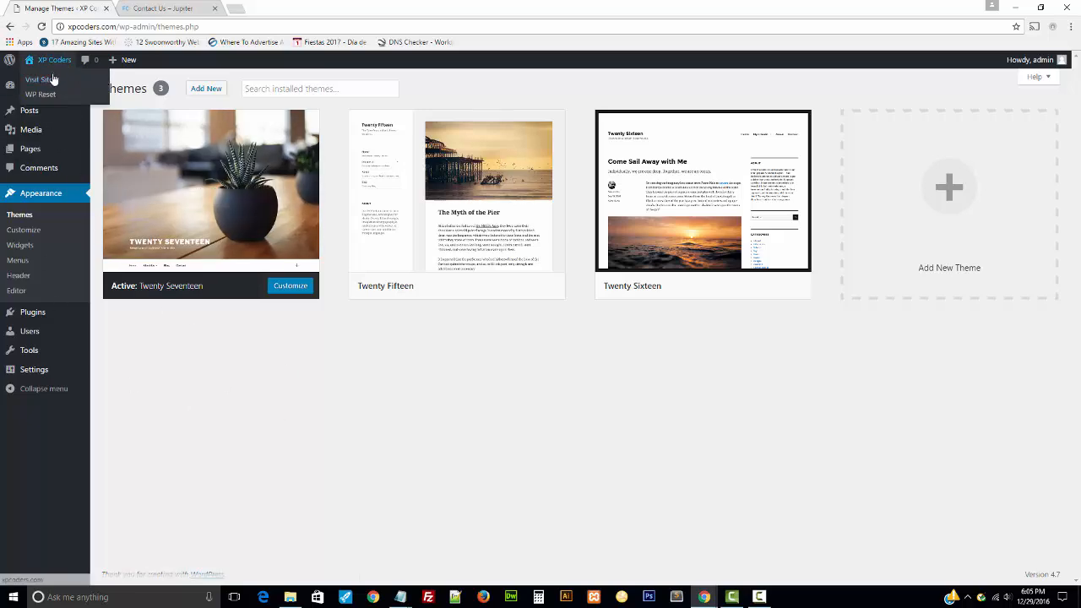
{"action": "middle_click", "coordinate": [56, 80]}
{"action": "left_click", "coordinate": [134, 10]}
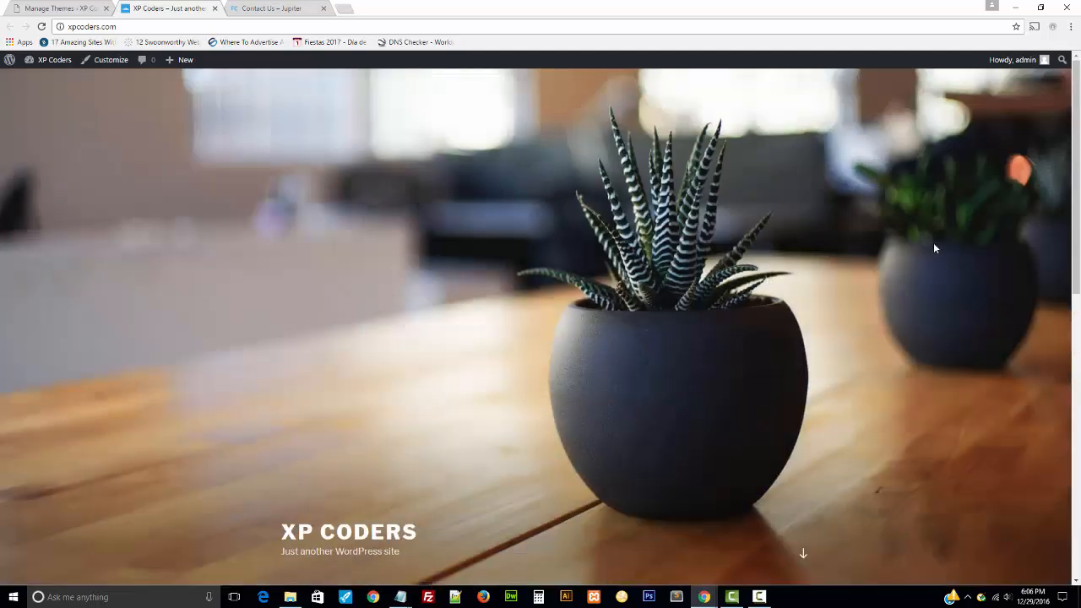
- Examine the XP Coders front page's full-screen header image, posts area and sidebar widgets
{"action": "left_click_drag", "start_coordinate": [1076, 104], "coordinate": [983, 67]}
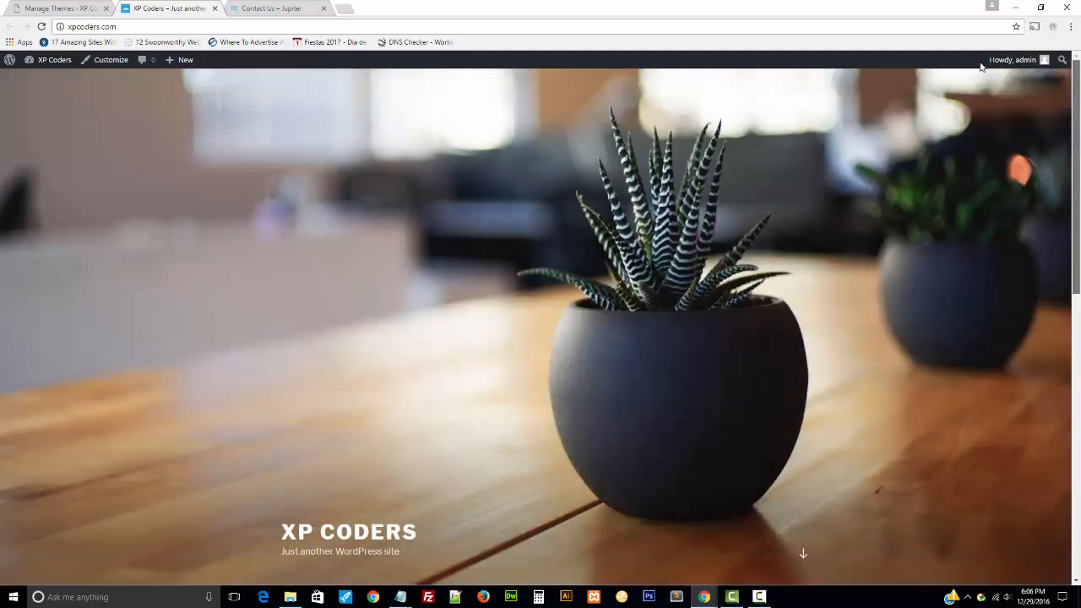
{"action": "scroll", "coordinate": [875, 255], "scroll_direction": "down", "scroll_amount": 4}
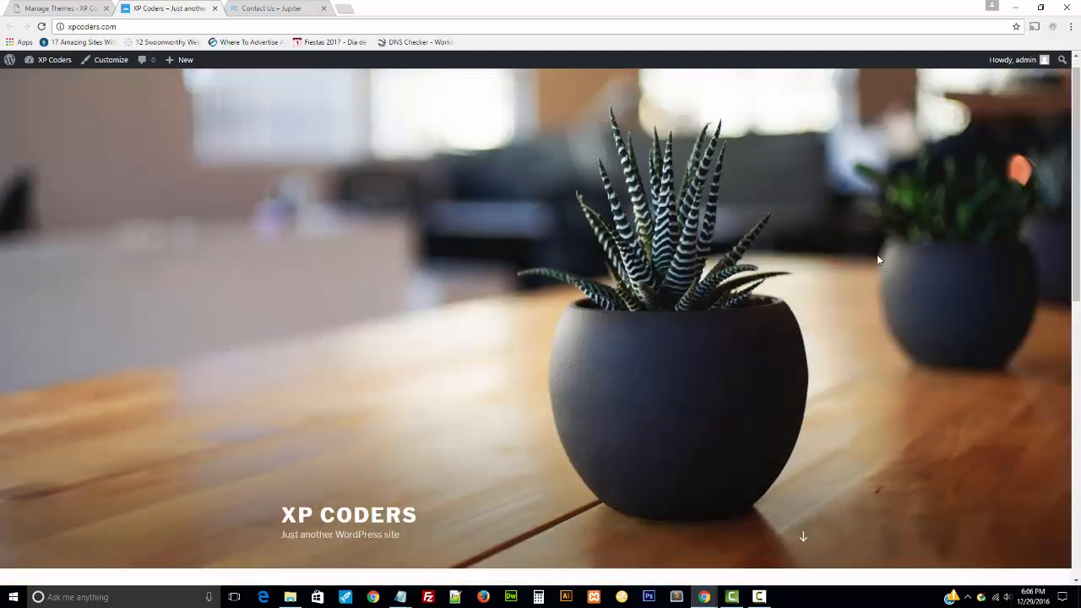
{"action": "scroll", "coordinate": [874, 255], "scroll_direction": "up", "scroll_amount": 4}
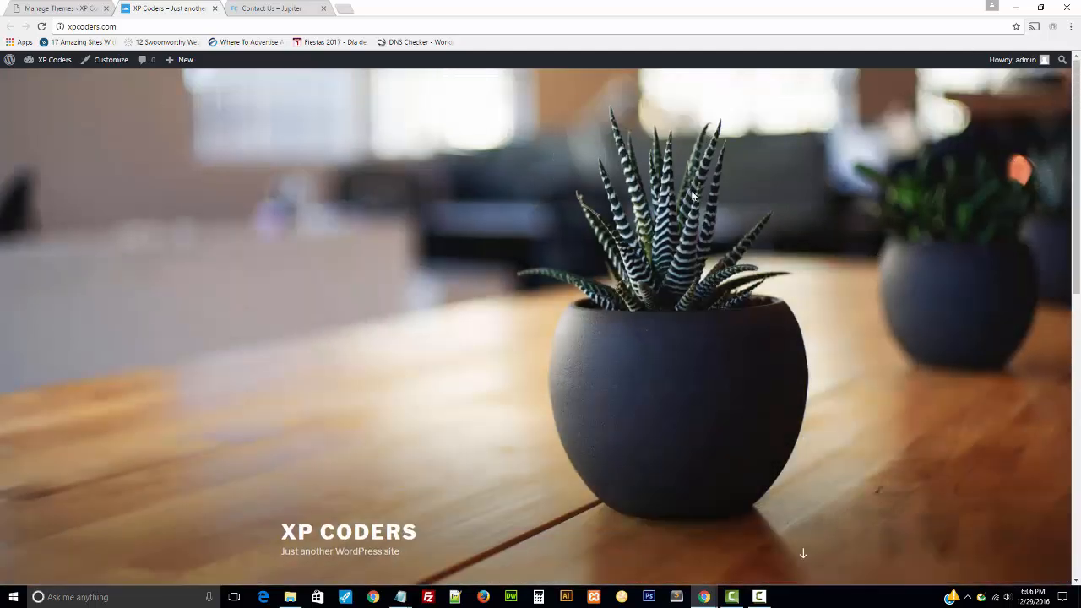
{"action": "scroll", "coordinate": [727, 203], "scroll_direction": "down", "scroll_amount": 3}
{"action": "scroll", "coordinate": [726, 207], "scroll_direction": "down", "scroll_amount": 1}
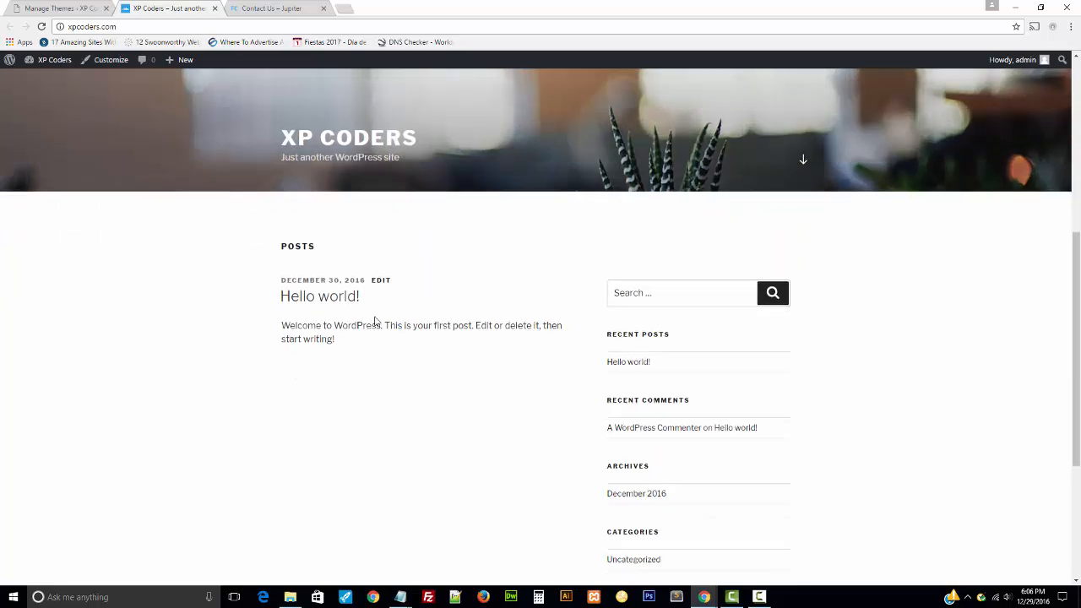
{"action": "scroll", "coordinate": [792, 293], "scroll_direction": "down", "scroll_amount": 1}
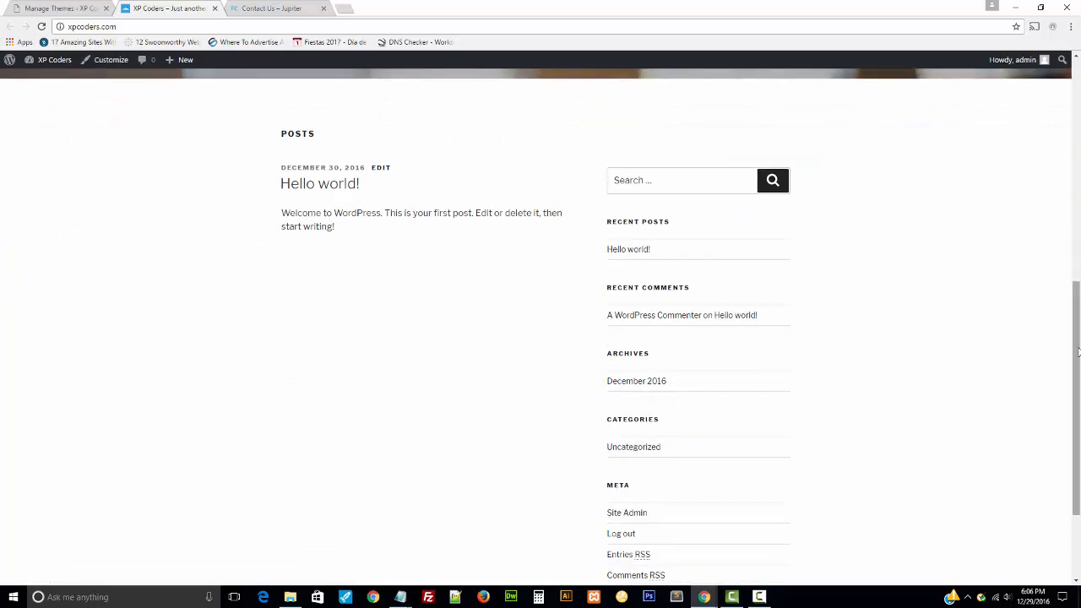
{"action": "left_click_drag", "start_coordinate": [1077, 342], "coordinate": [1035, 86]}
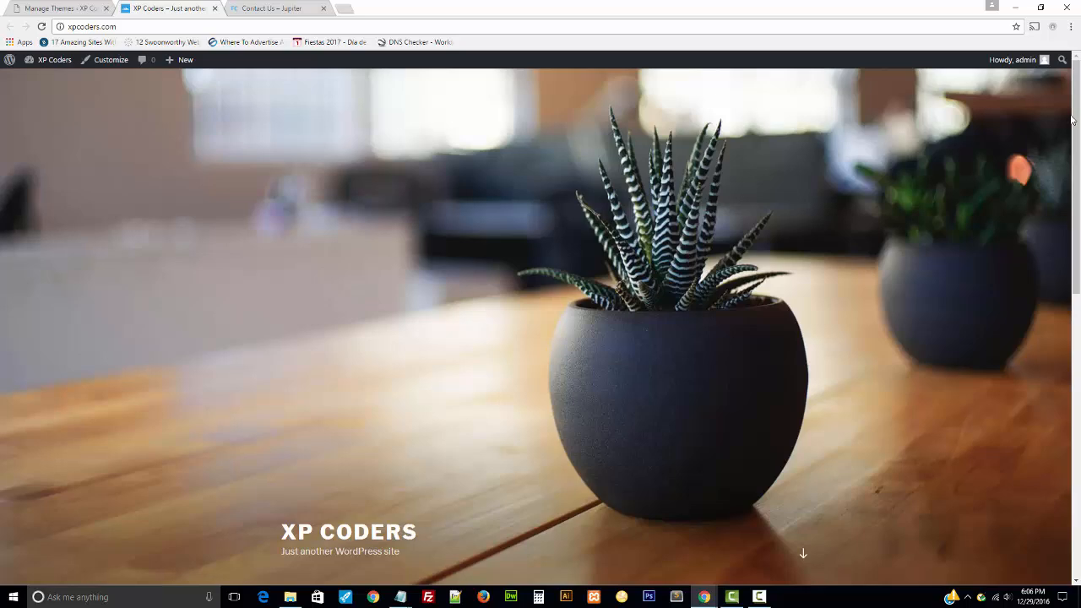
{"action": "left_click_drag", "start_coordinate": [1073, 123], "coordinate": [1063, 59]}
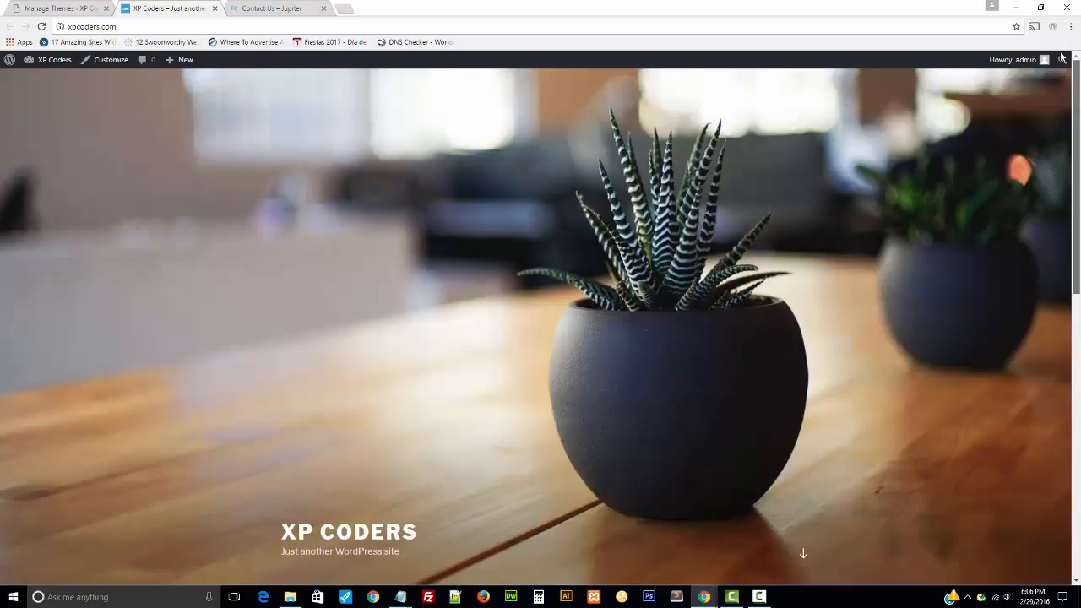
{"action": "scroll", "coordinate": [520, 270], "scroll_direction": "down", "scroll_amount": 1}
{"action": "scroll", "coordinate": [519, 269], "scroll_direction": "down", "scroll_amount": 7}
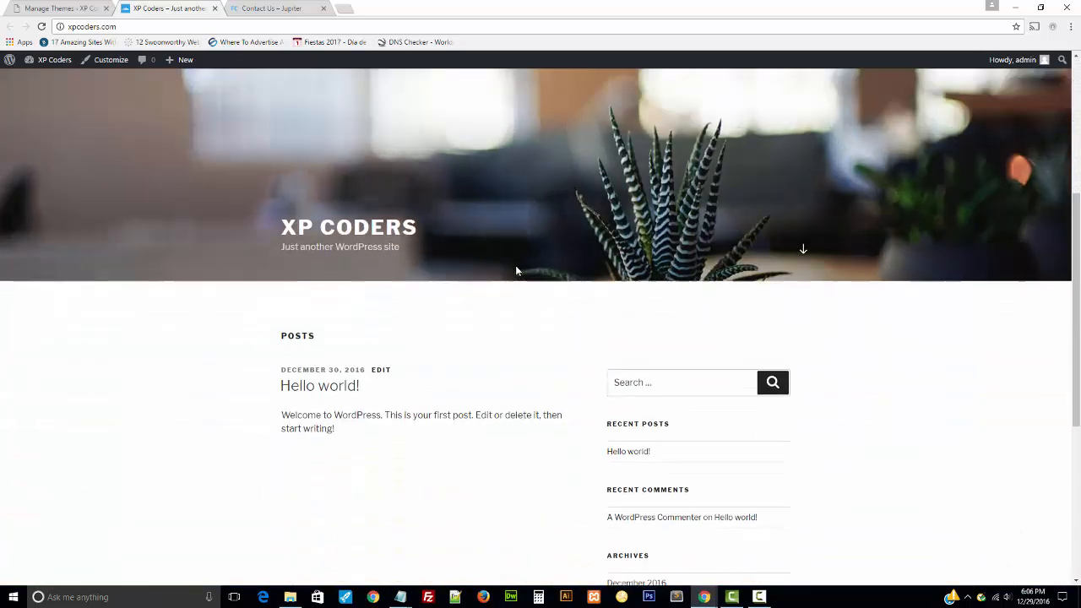
{"action": "scroll", "coordinate": [467, 262], "scroll_direction": "up", "scroll_amount": 8}
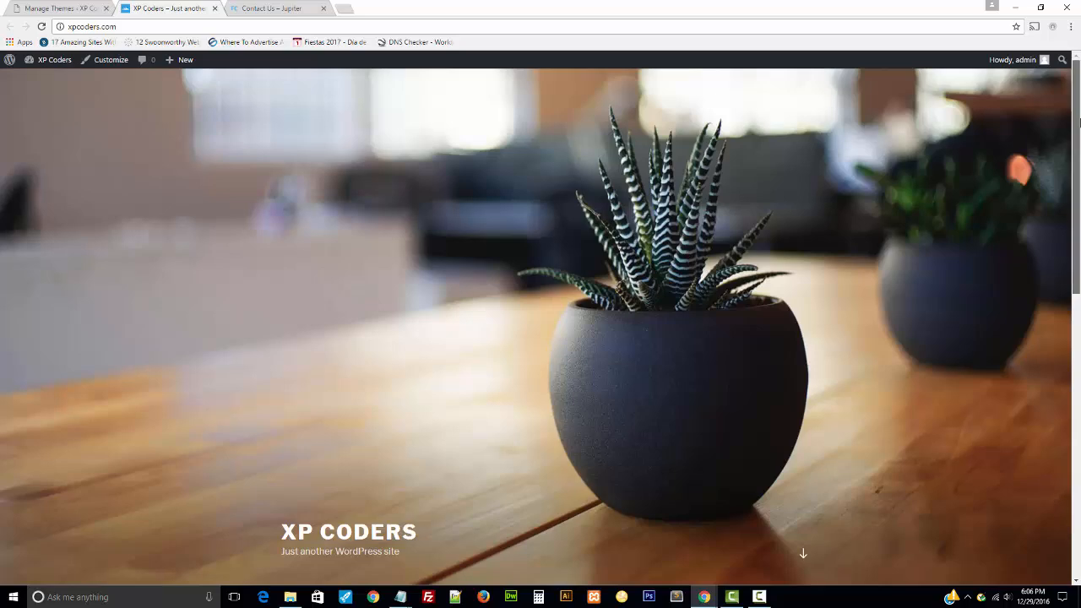
{"action": "left_click_drag", "start_coordinate": [1074, 122], "coordinate": [1069, 52]}
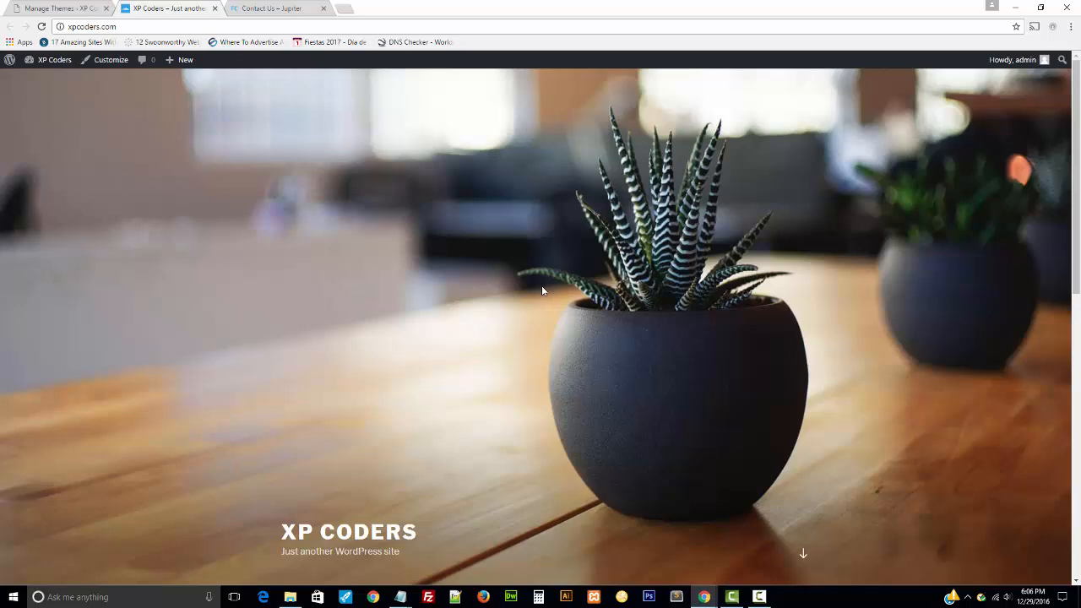
- Compare the Jupiter Contact Us page with the XP Coders front page
{"action": "left_click", "coordinate": [270, 9]}
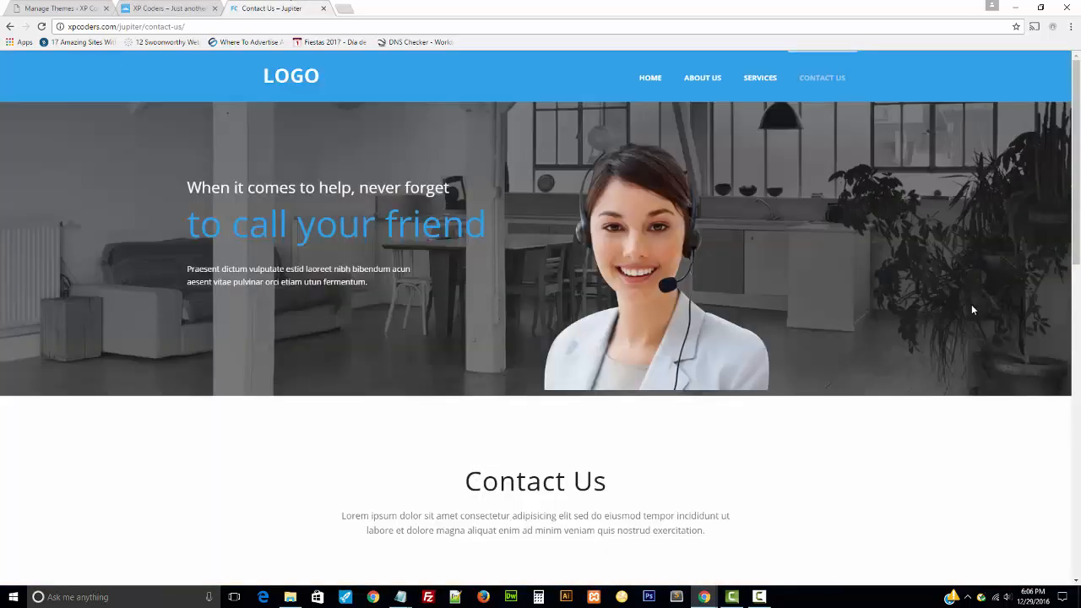
{"action": "scroll", "coordinate": [973, 306], "scroll_direction": "down", "scroll_amount": 3}
{"action": "scroll", "coordinate": [958, 316], "scroll_direction": "up", "scroll_amount": 3}
{"action": "left_click", "coordinate": [160, 8]}
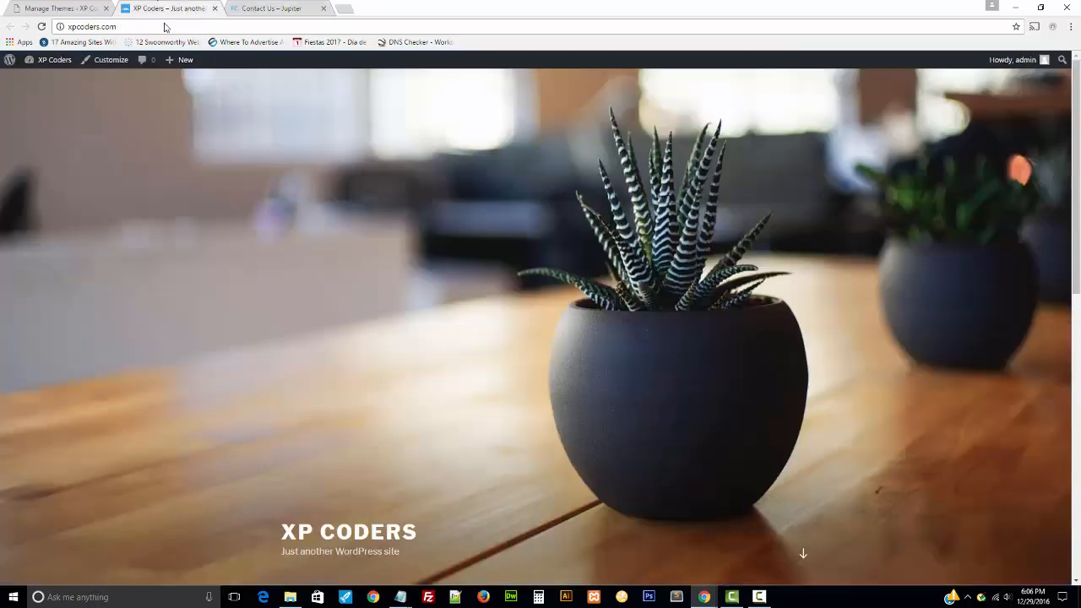
{"action": "scroll", "coordinate": [1071, 172], "scroll_direction": "down", "scroll_amount": 3}
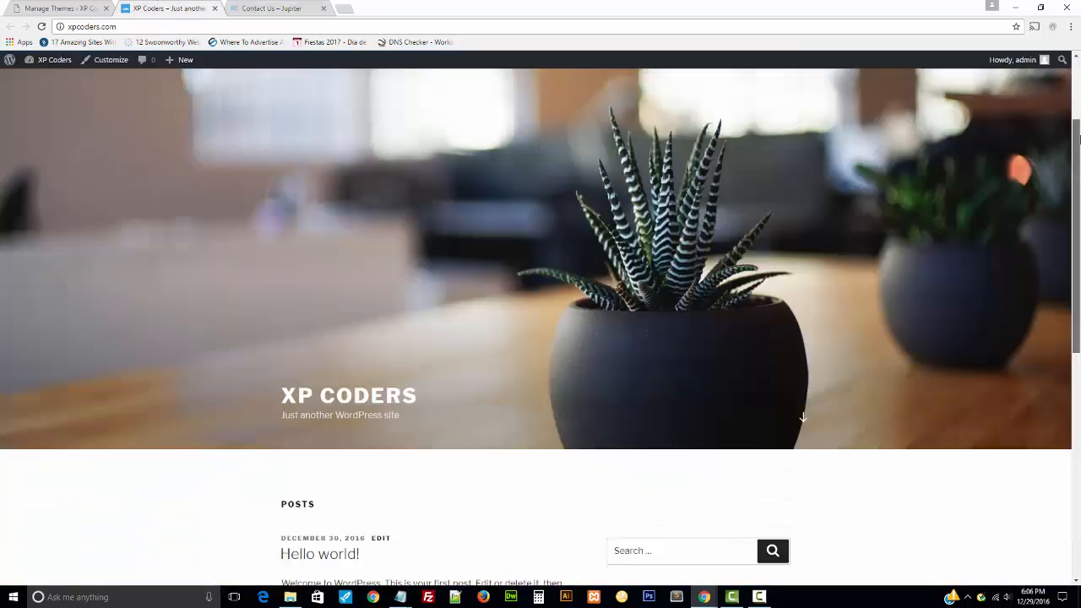
{"action": "scroll", "coordinate": [1044, 137], "scroll_direction": "up", "scroll_amount": 3}
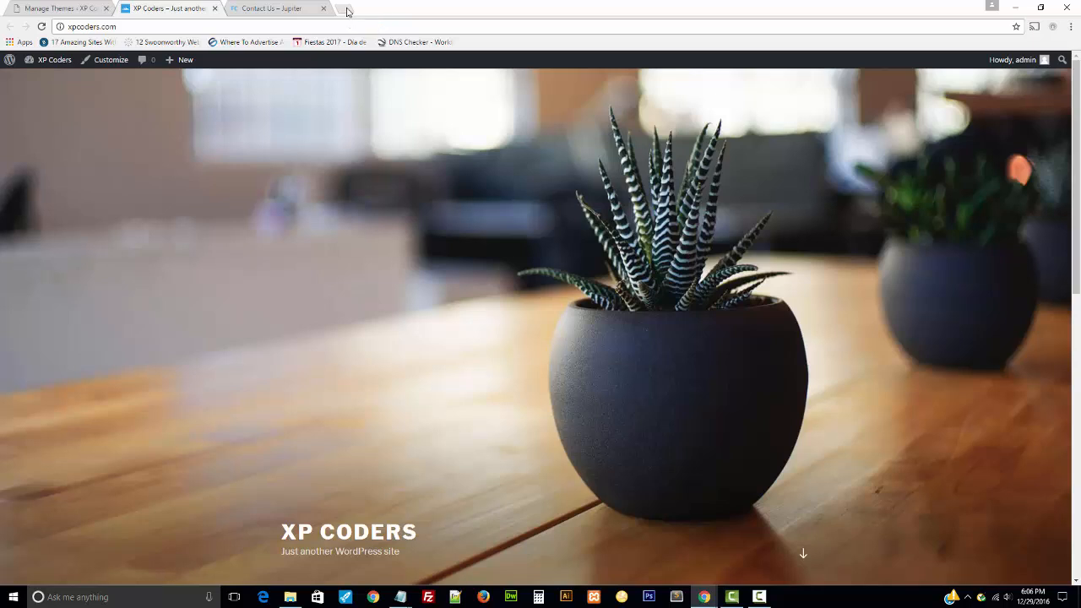
- Open themeforest.net in a new browser tab
{"action": "left_click", "coordinate": [346, 11]}
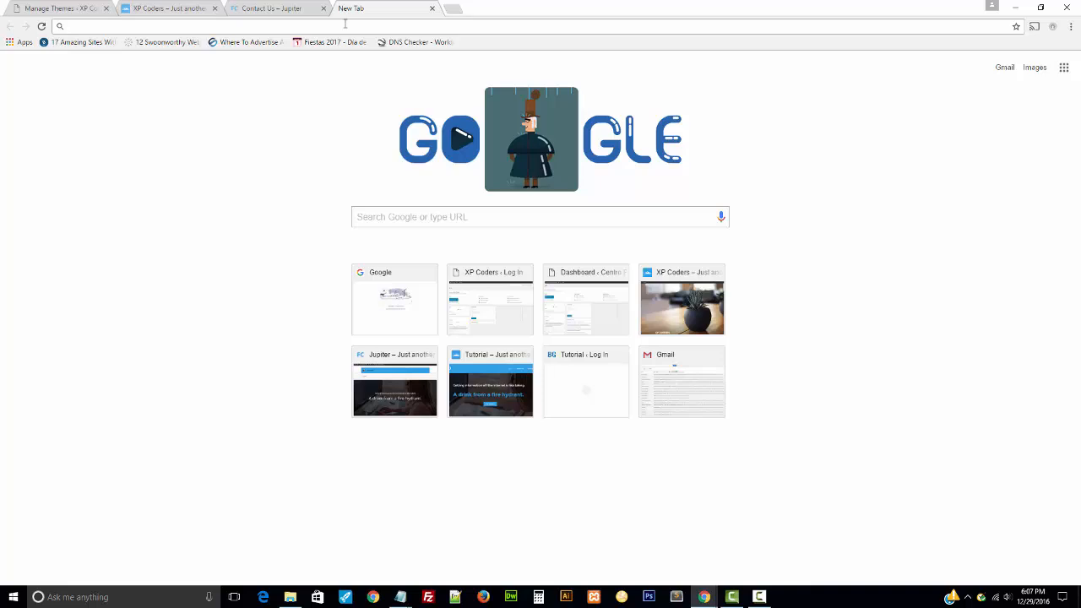
{"action": "type", "text": "the"}
{"action": "key", "text": "BackSpace"}
{"action": "key", "text": "BackSpace"}
{"action": "key", "text": "BackSpace"}
{"action": "key", "text": "BackSpace"}
{"action": "type", "text": "theme"}
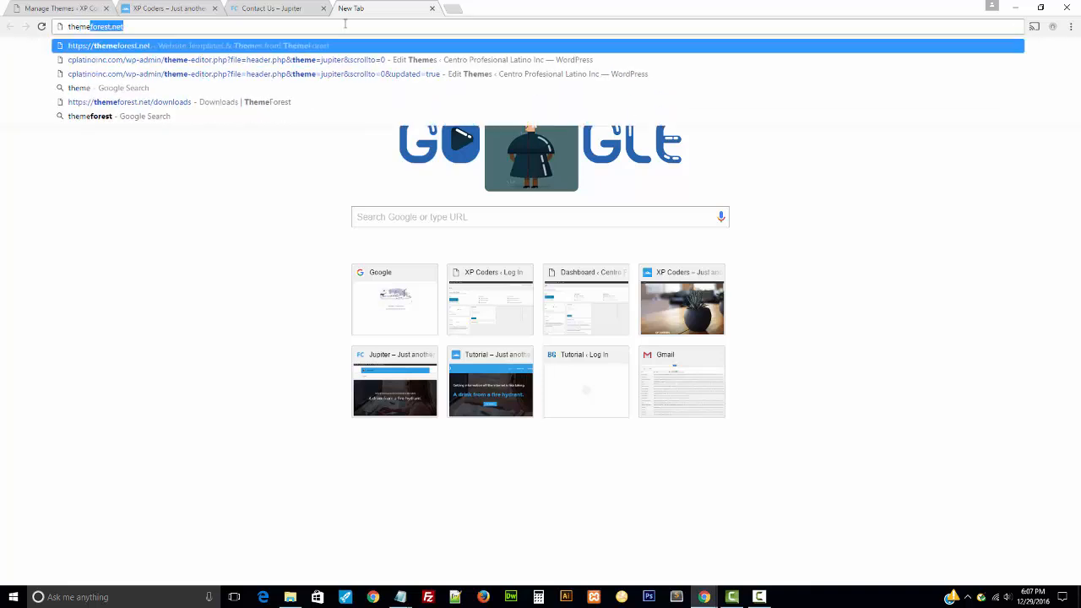
{"action": "key", "text": "Right"}
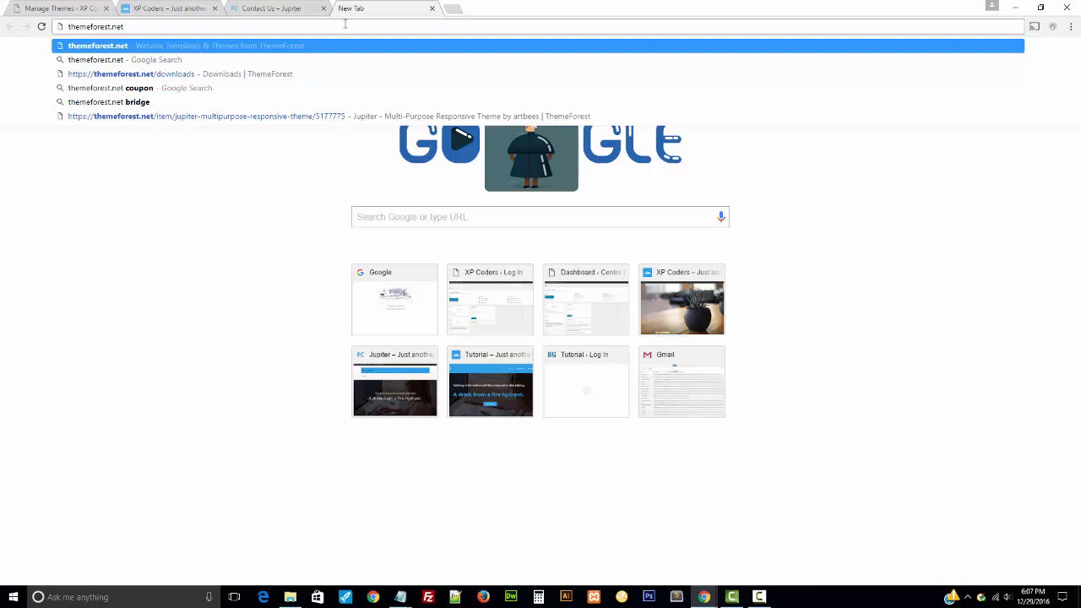
{"action": "key", "text": "Return"}
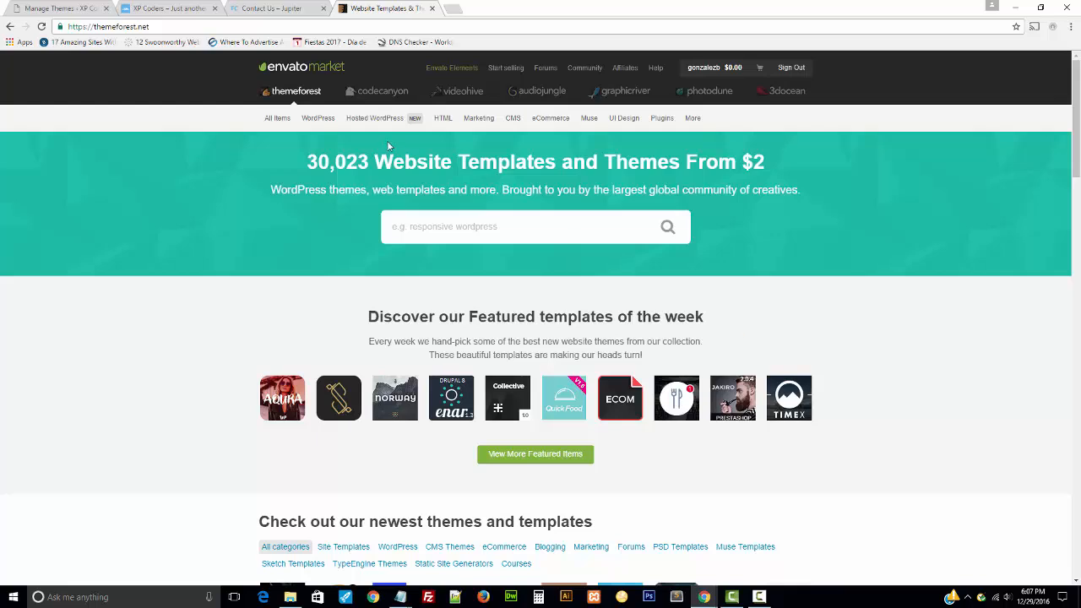
- Open ThemeForest's popular WordPress items and examine the best-selling themes, previewing X, Bridge and Jupiter
{"action": "mouse_move", "coordinate": [318, 118]}
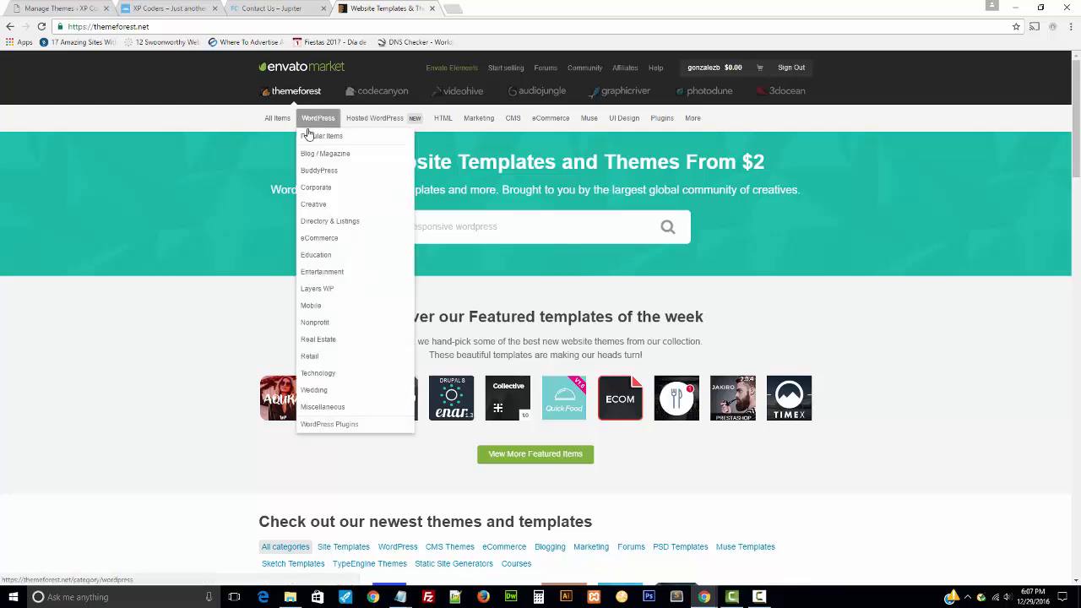
{"action": "left_click", "coordinate": [309, 136]}
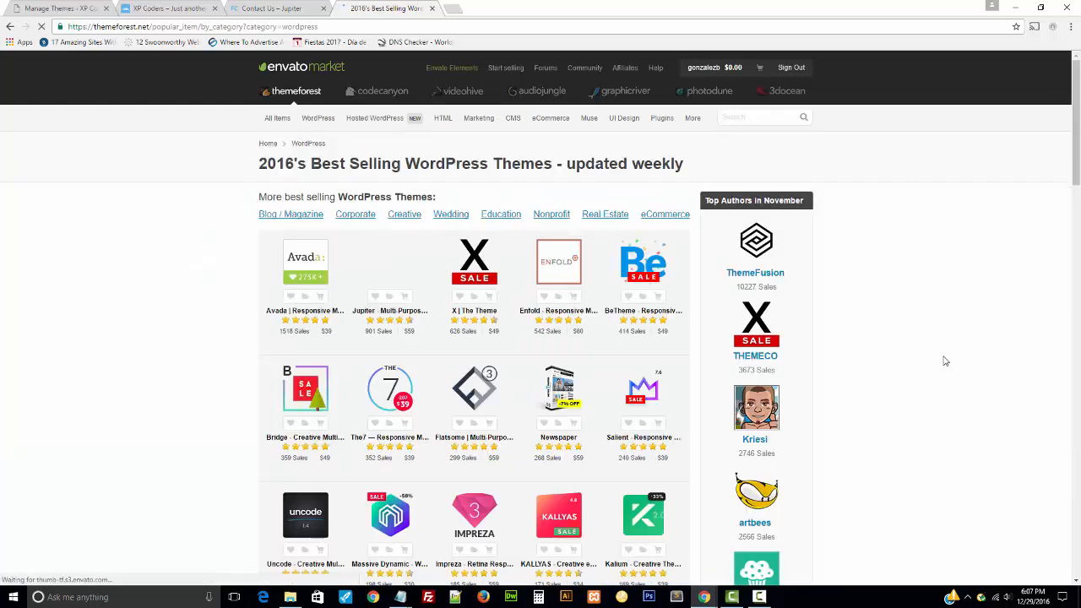
{"action": "scroll", "coordinate": [989, 345], "scroll_direction": "down", "scroll_amount": 1}
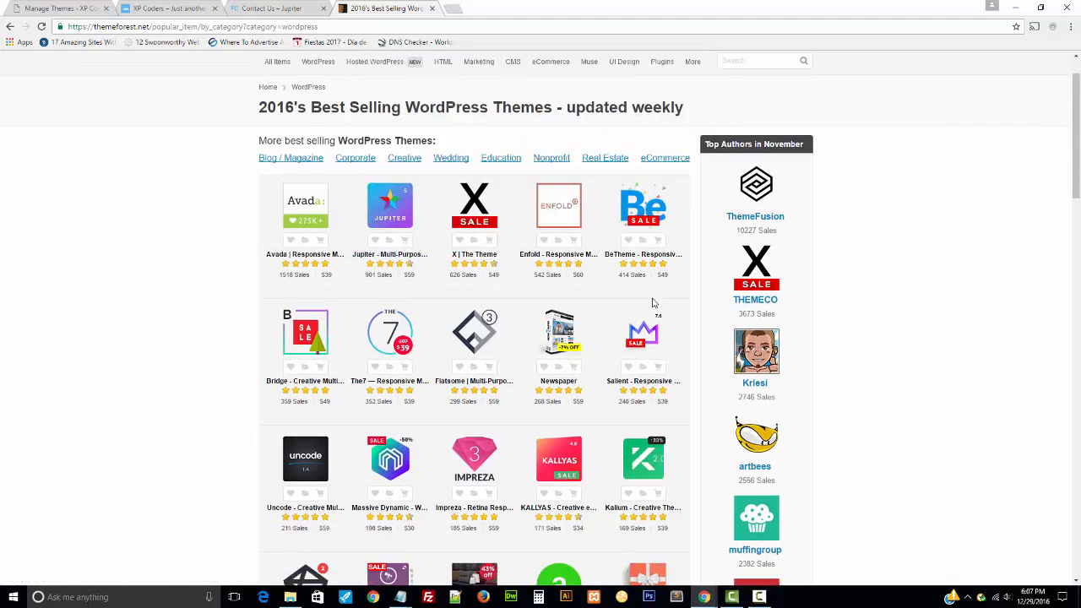
{"action": "scroll", "coordinate": [959, 402], "scroll_direction": "up", "scroll_amount": 1}
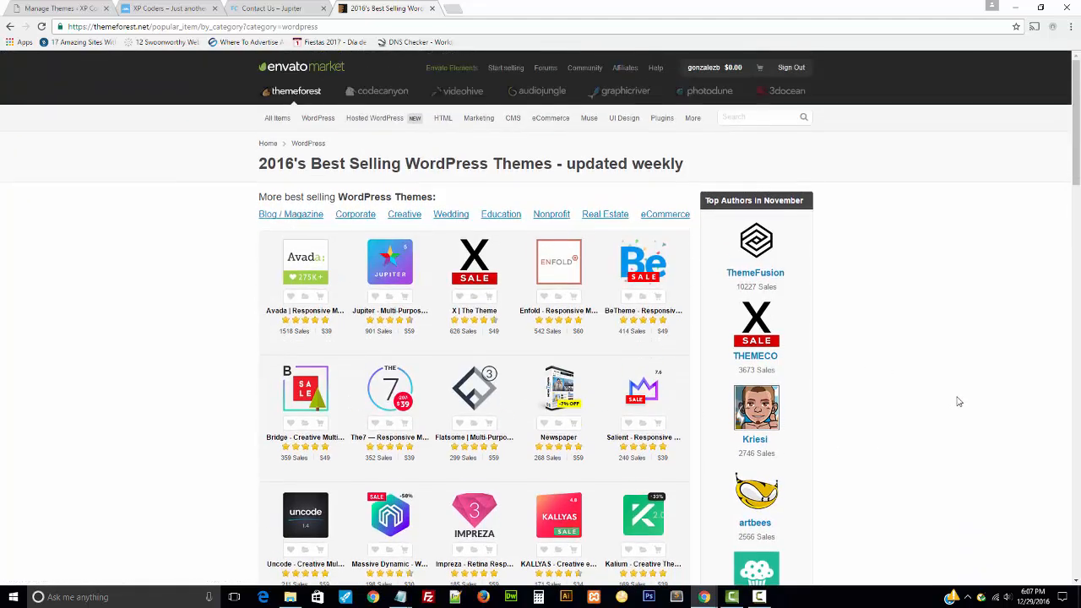
{"action": "mouse_move", "coordinate": [428, 271]}
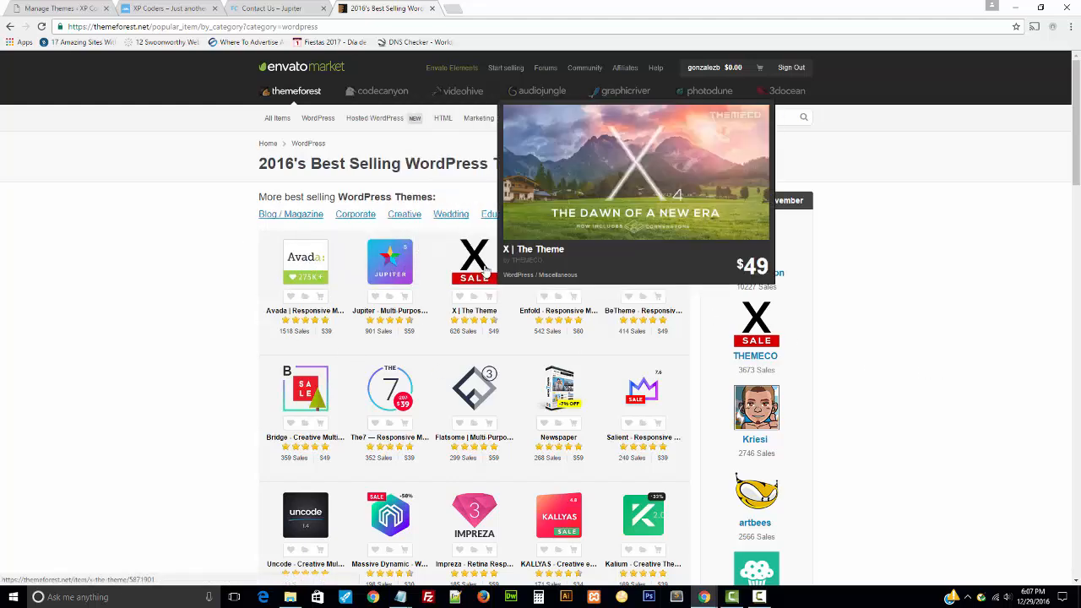
{"action": "mouse_move", "coordinate": [646, 274]}
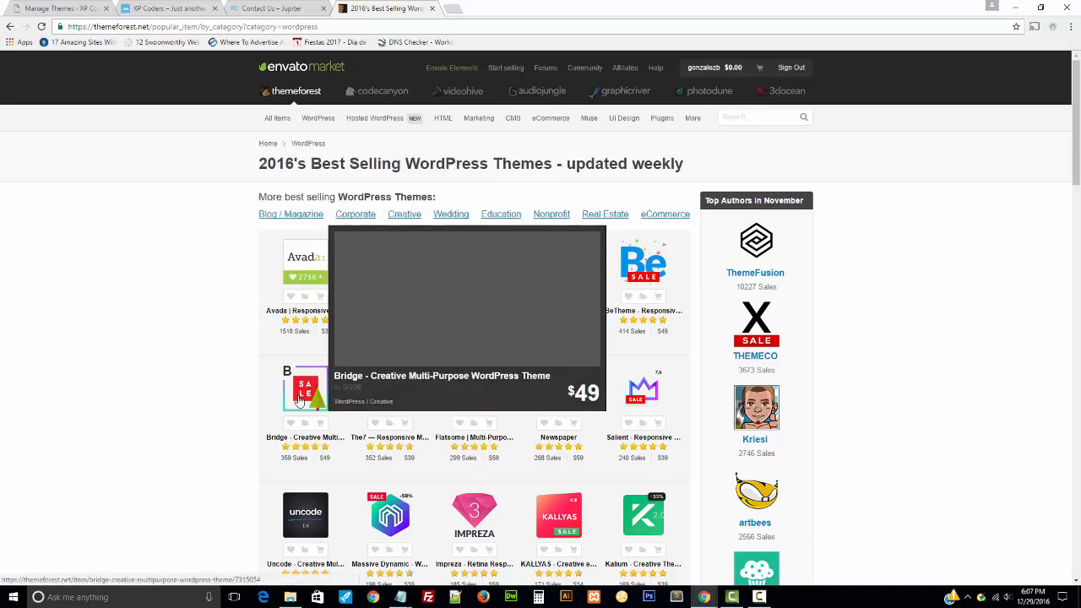
{"action": "mouse_move", "coordinate": [490, 374]}
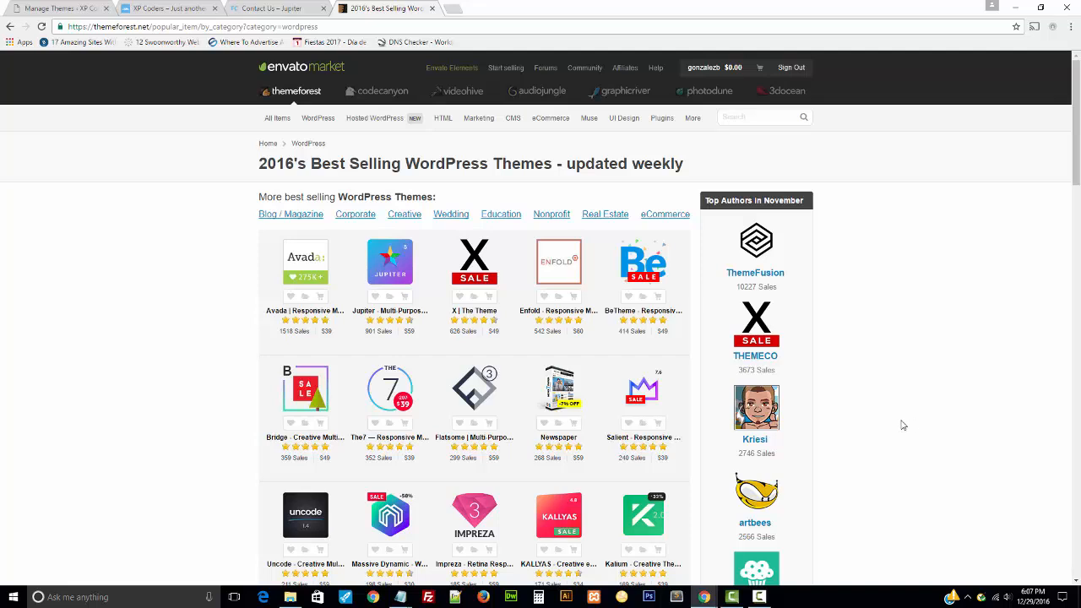
{"action": "mouse_move", "coordinate": [389, 275]}
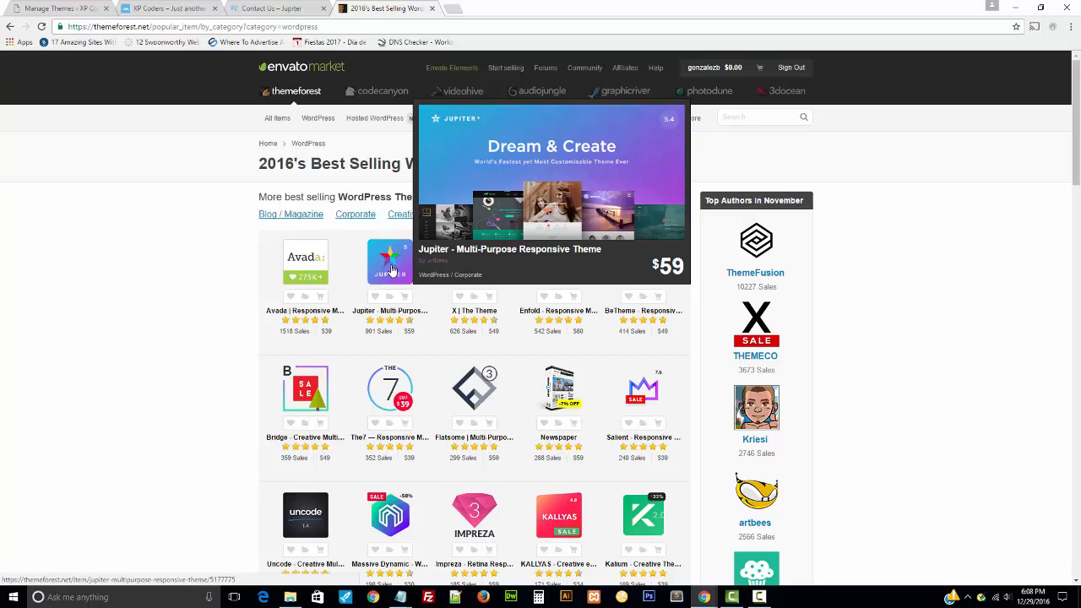
- Reload the popular WordPress items list and open the Jupiter - Multi-Purpose Responsive Theme item page
{"action": "mouse_move", "coordinate": [309, 267]}
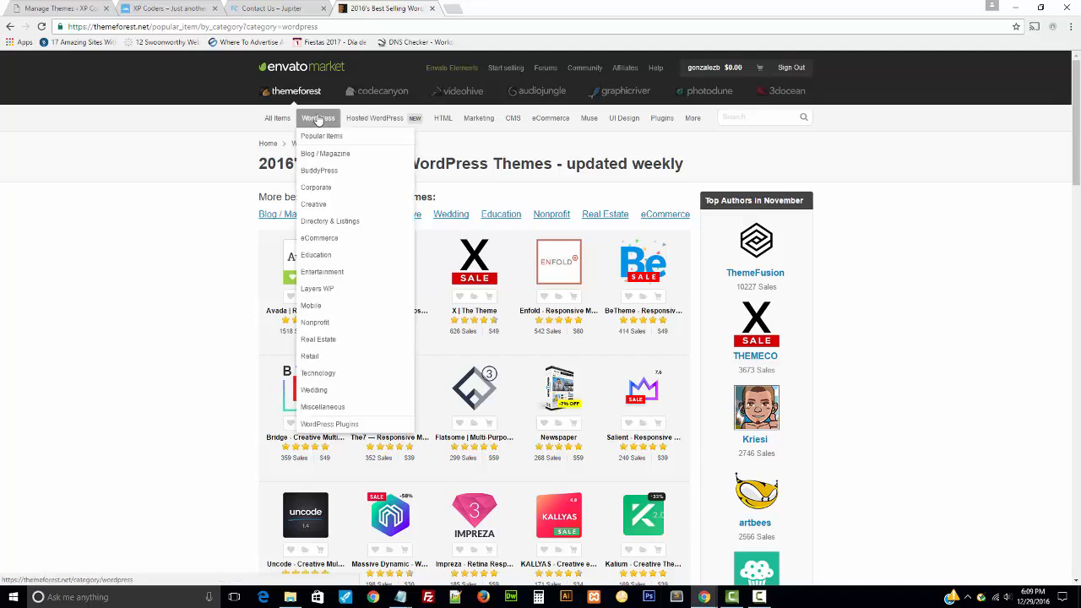
{"action": "left_click", "coordinate": [309, 136]}
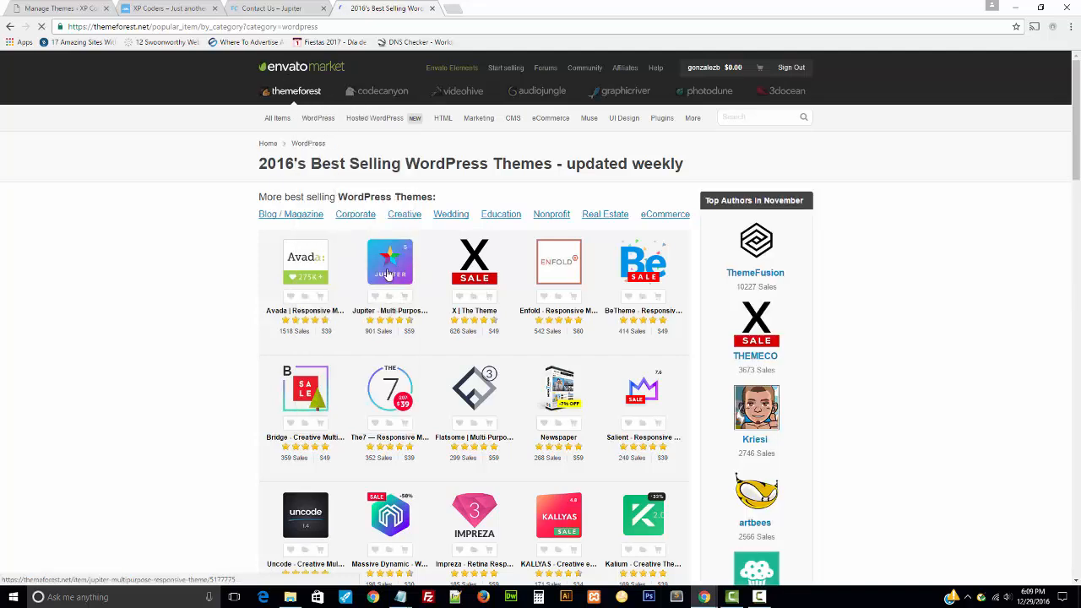
{"action": "left_click", "coordinate": [391, 266]}
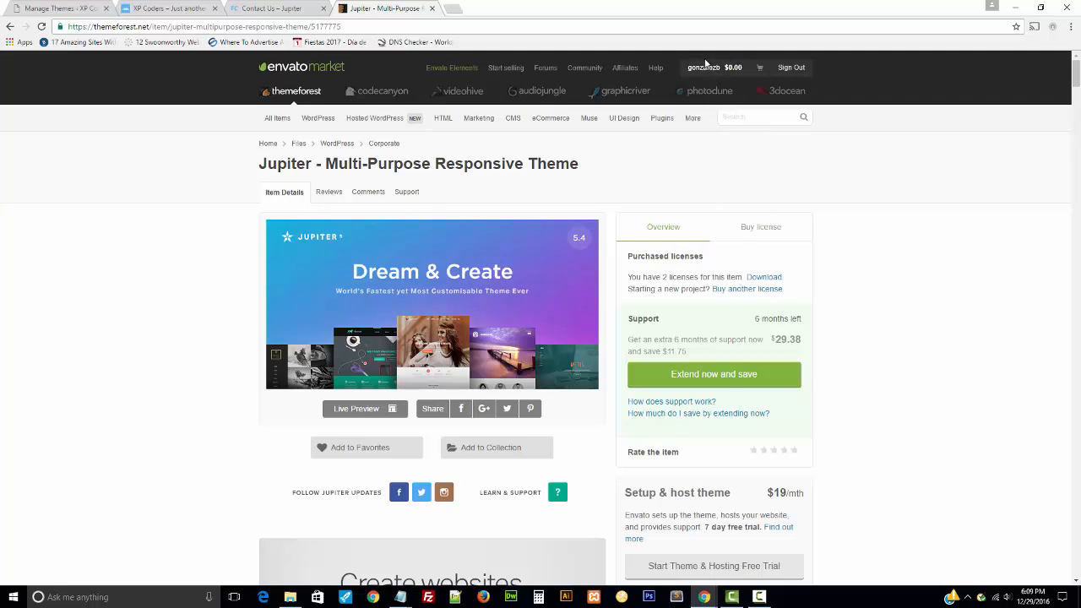
- Go to the account's purchased downloads and request all files & documentation for the first Jupiter theme entry
{"action": "mouse_move", "coordinate": [702, 77]}
{"action": "left_click", "coordinate": [702, 141]}
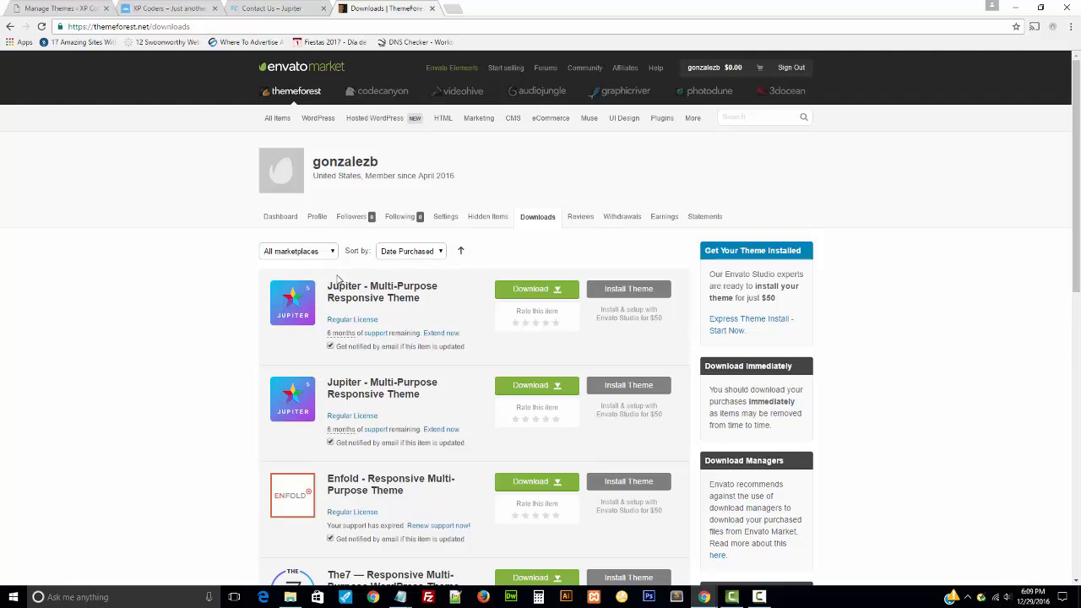
{"action": "left_click", "coordinate": [543, 296]}
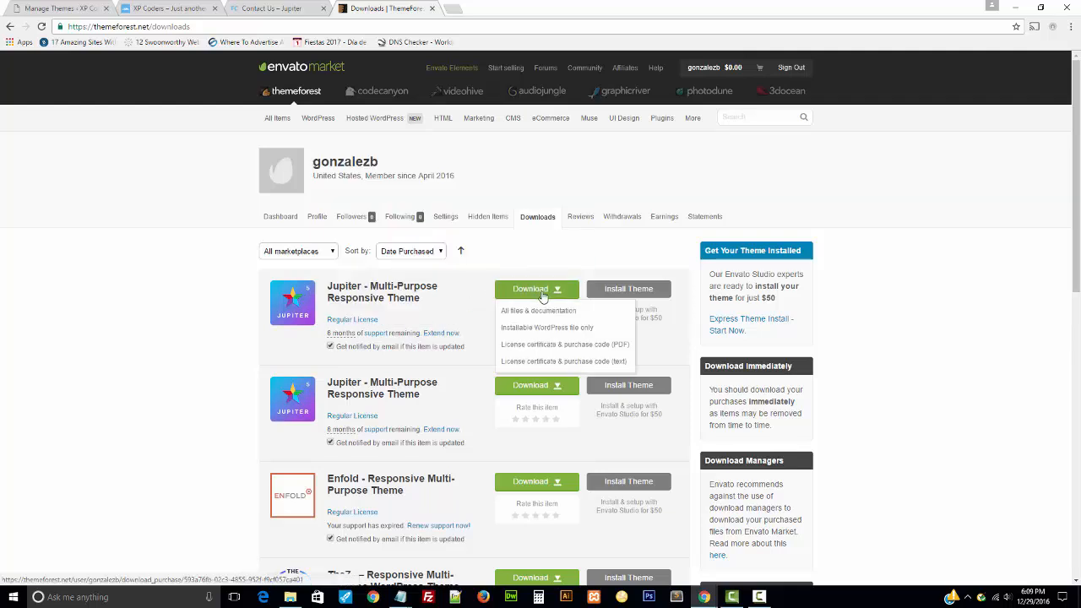
{"action": "left_click", "coordinate": [520, 312]}
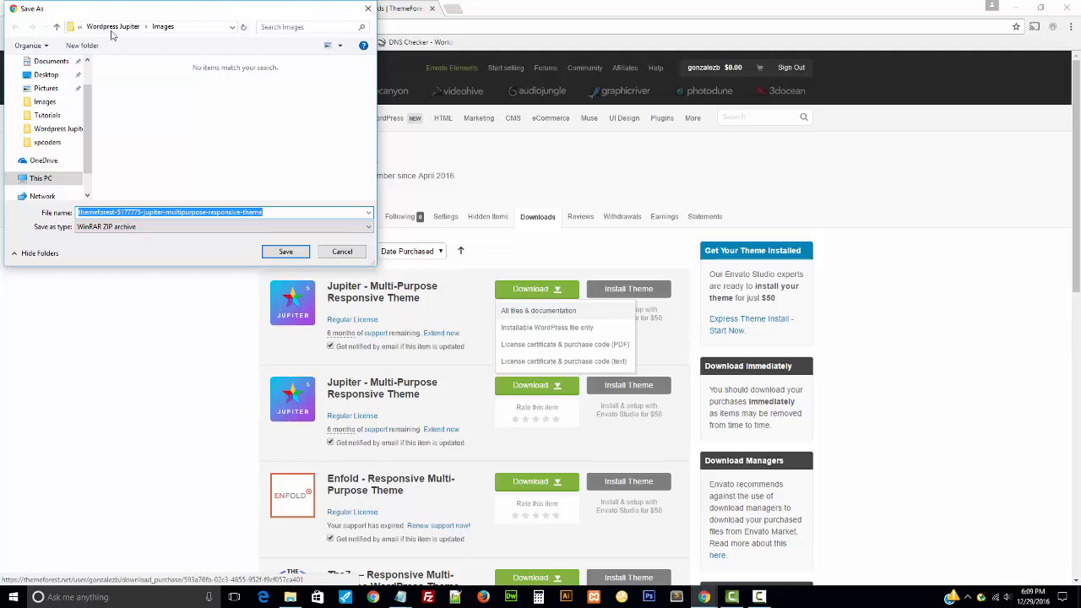
- Delete the old Jupiter theme ZIP archive and extracted folder from the Wordpress Jupiter folder, leaving the save dialog without saving
{"action": "left_click", "coordinate": [113, 27]}
{"action": "left_click", "coordinate": [148, 91]}
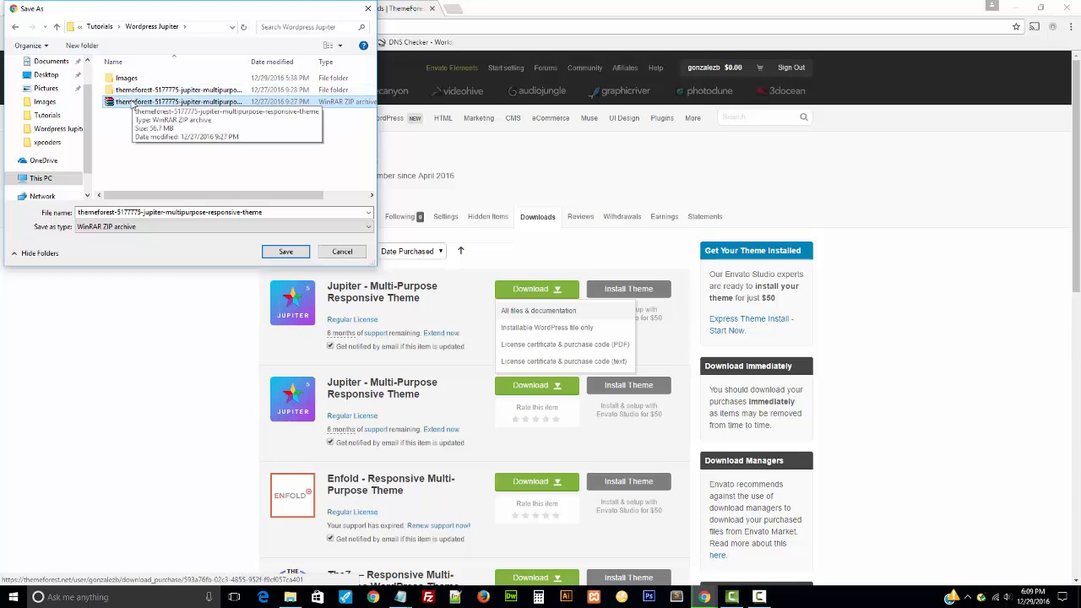
{"action": "right_click", "coordinate": [132, 103]}
{"action": "left_click", "coordinate": [161, 277]}
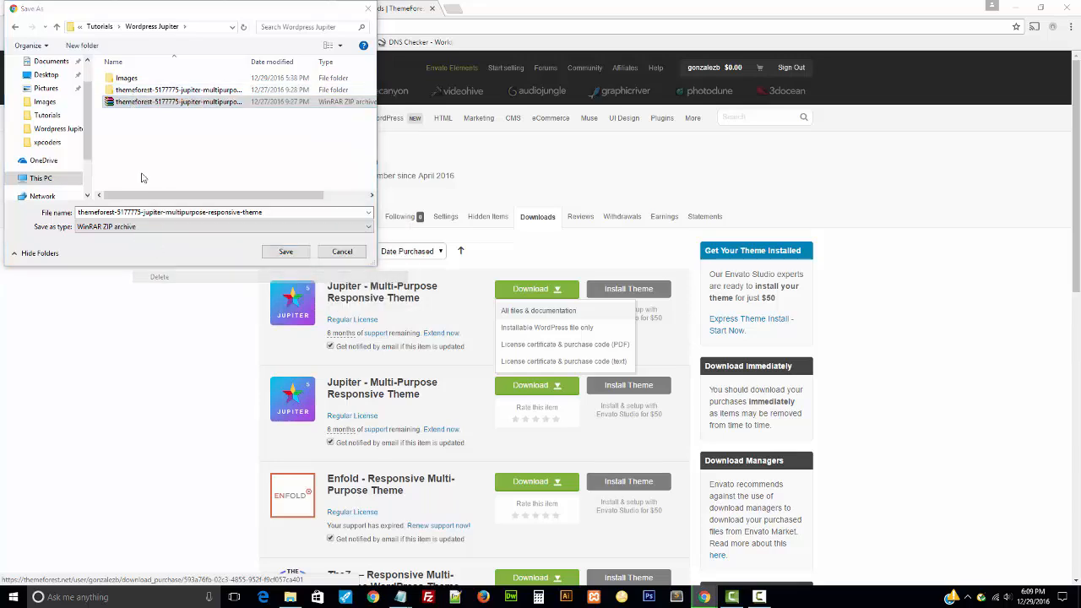
{"action": "right_click", "coordinate": [126, 90]}
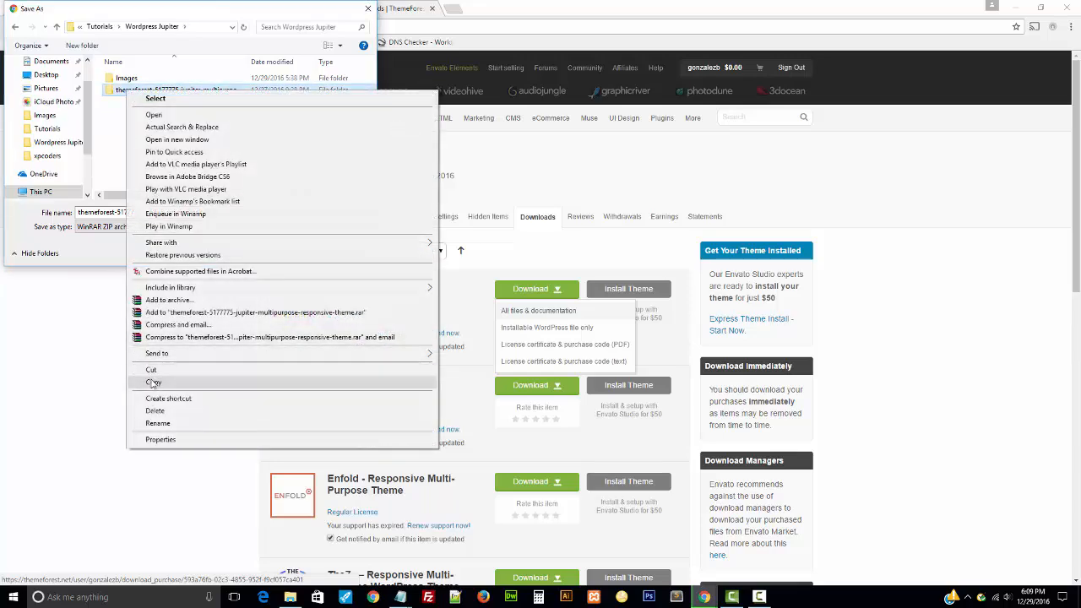
{"action": "left_click", "coordinate": [153, 412]}
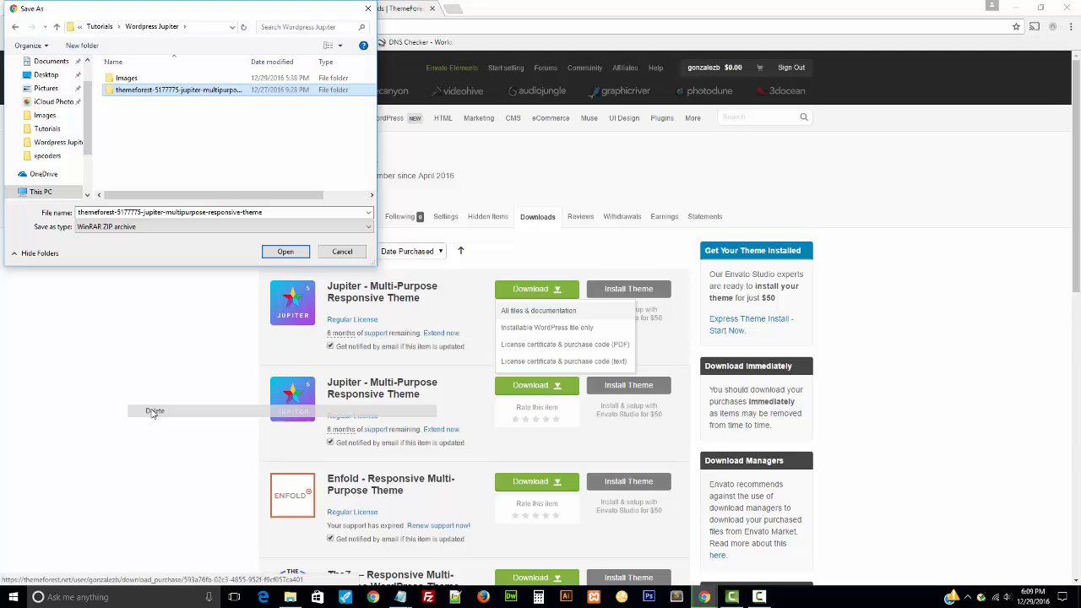
{"action": "left_click", "coordinate": [331, 252]}
- Download all files & documentation for the first Jupiter entry, saving the ZIP archive in the Wordpress Jupiter folder
{"action": "left_click", "coordinate": [530, 312]}
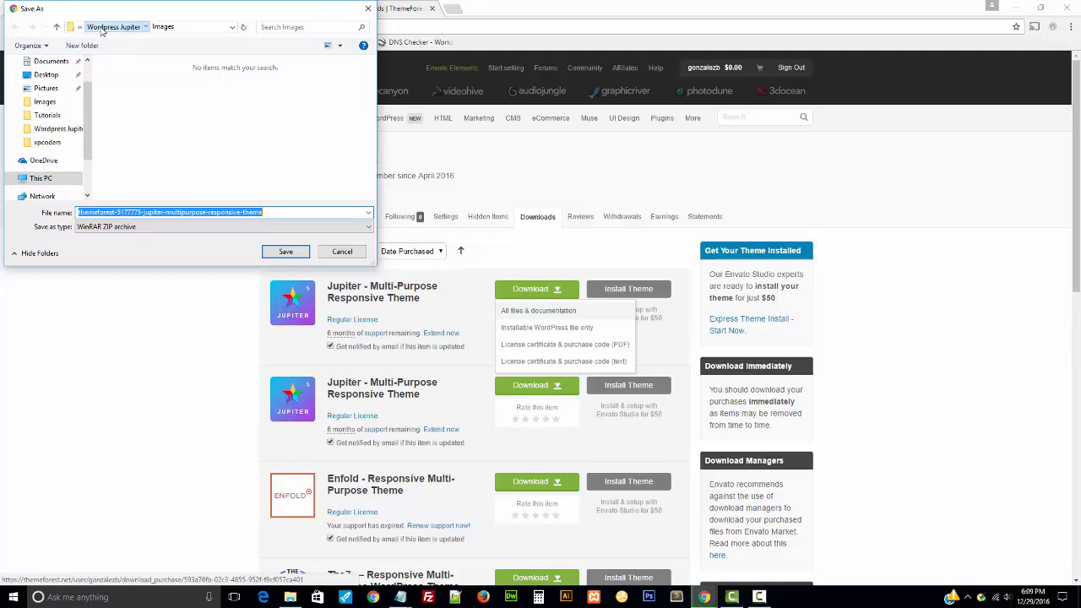
{"action": "left_click", "coordinate": [101, 28]}
{"action": "left_click", "coordinate": [287, 251]}
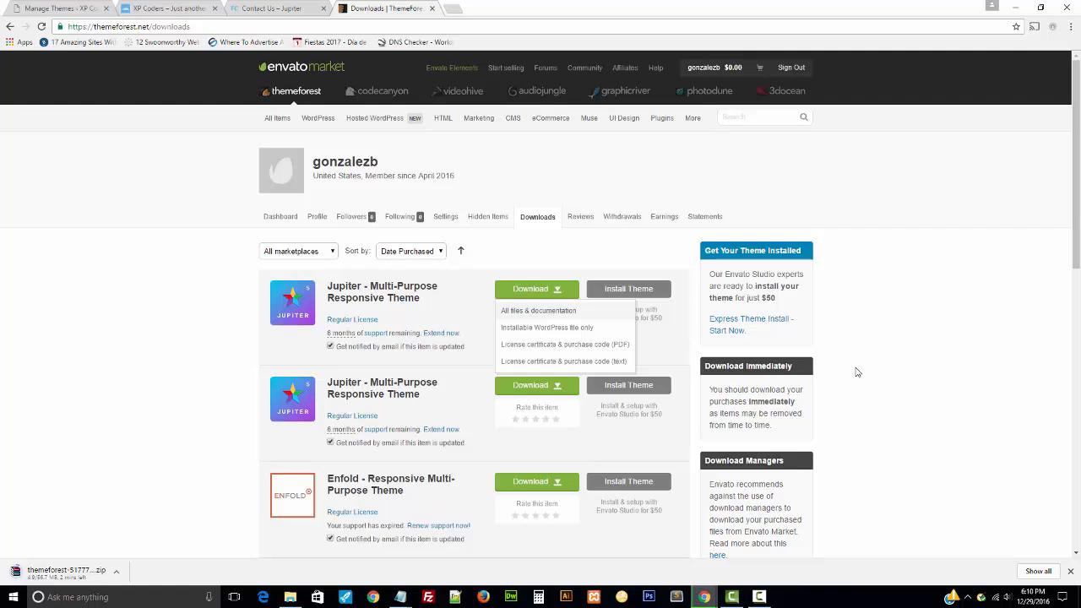
- Return to the XP Coders WordPress admin and move the Sample Page to the trash
{"action": "left_click", "coordinate": [76, 8]}
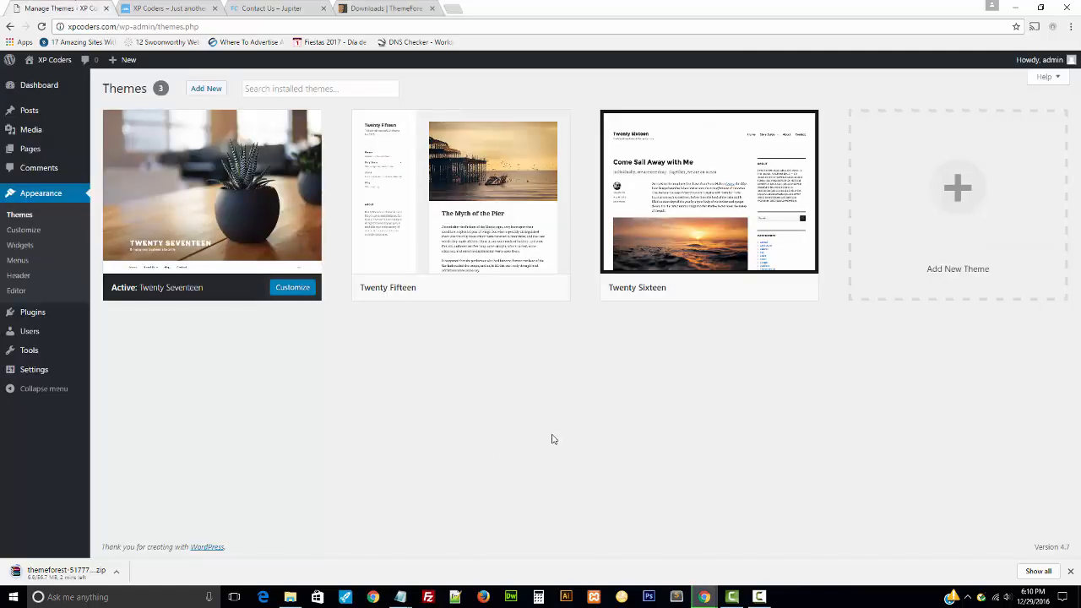
{"action": "left_click", "coordinate": [146, 6]}
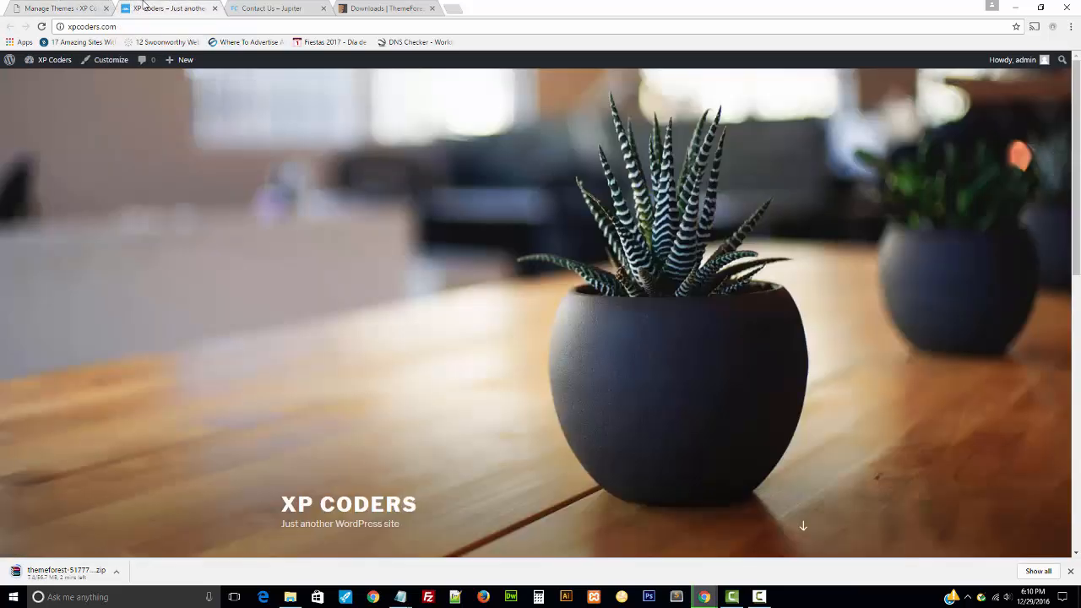
{"action": "left_click", "coordinate": [48, 7]}
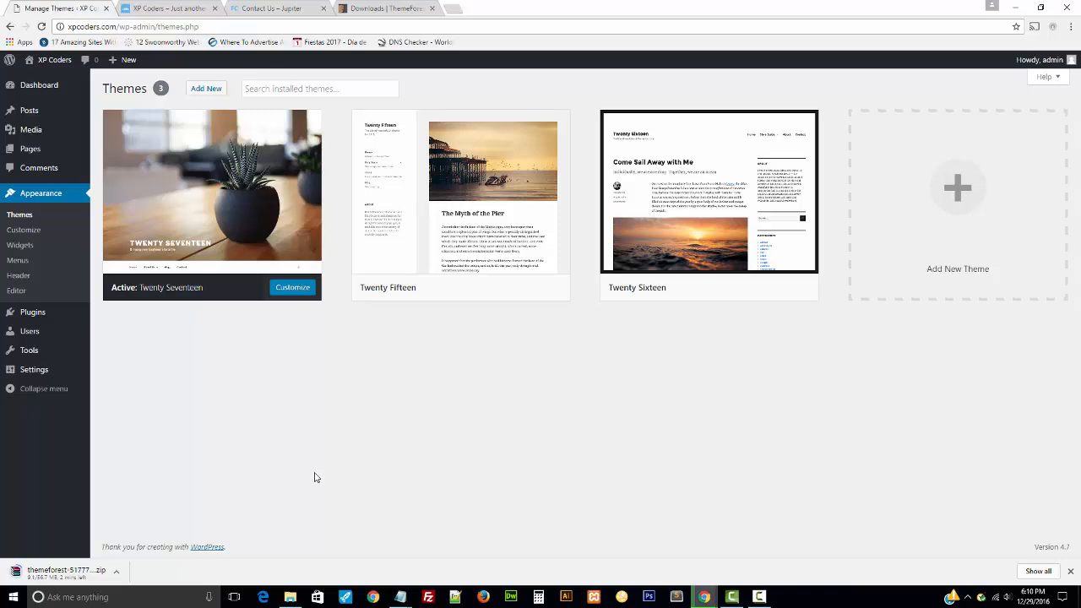
{"action": "mouse_move", "coordinate": [31, 150]}
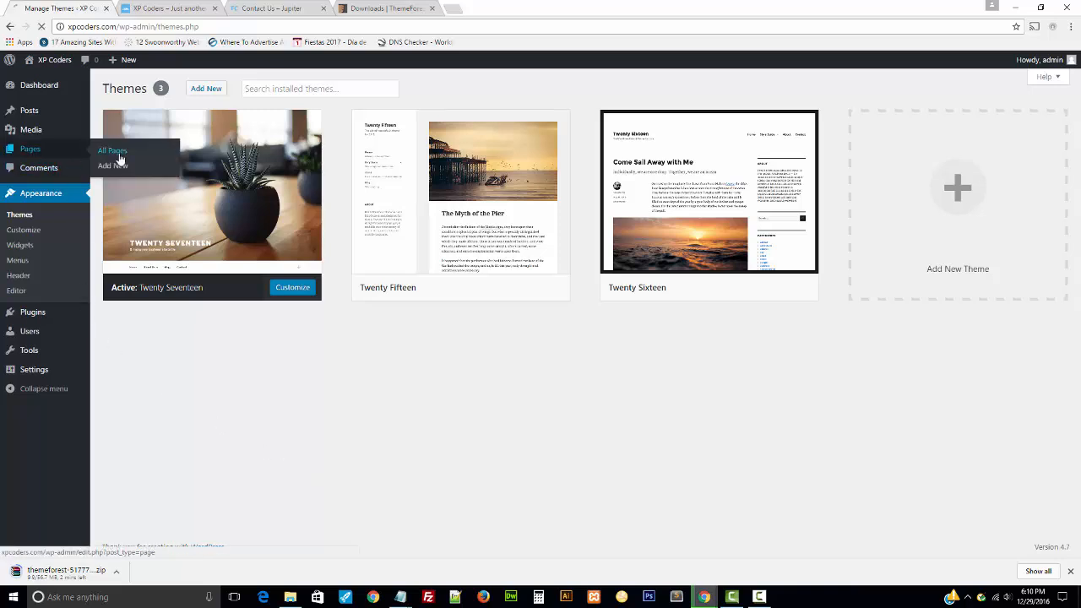
{"action": "left_click", "coordinate": [118, 155]}
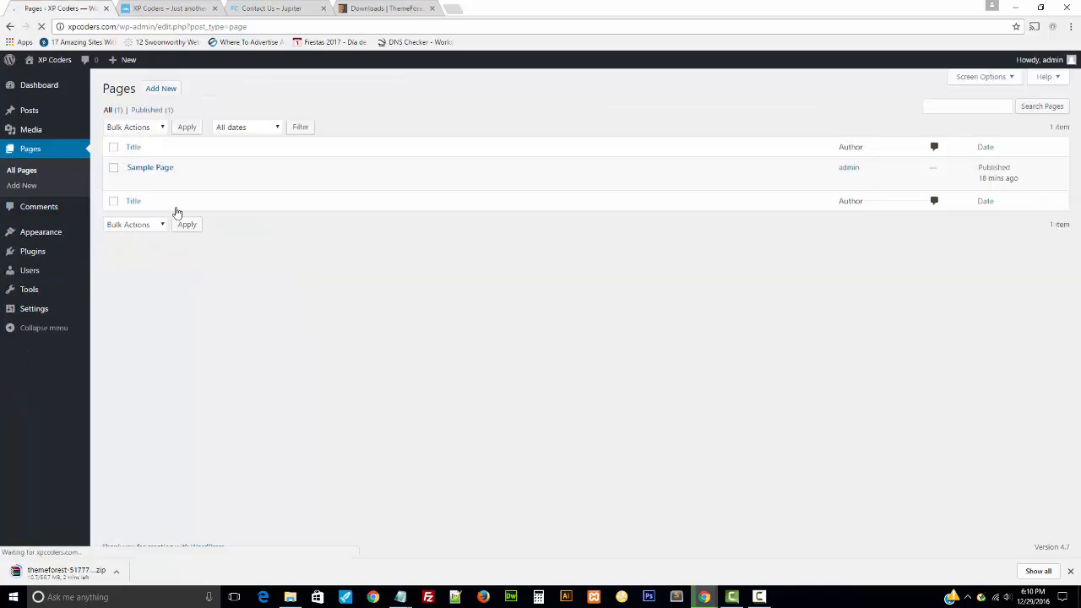
{"action": "left_click", "coordinate": [113, 167]}
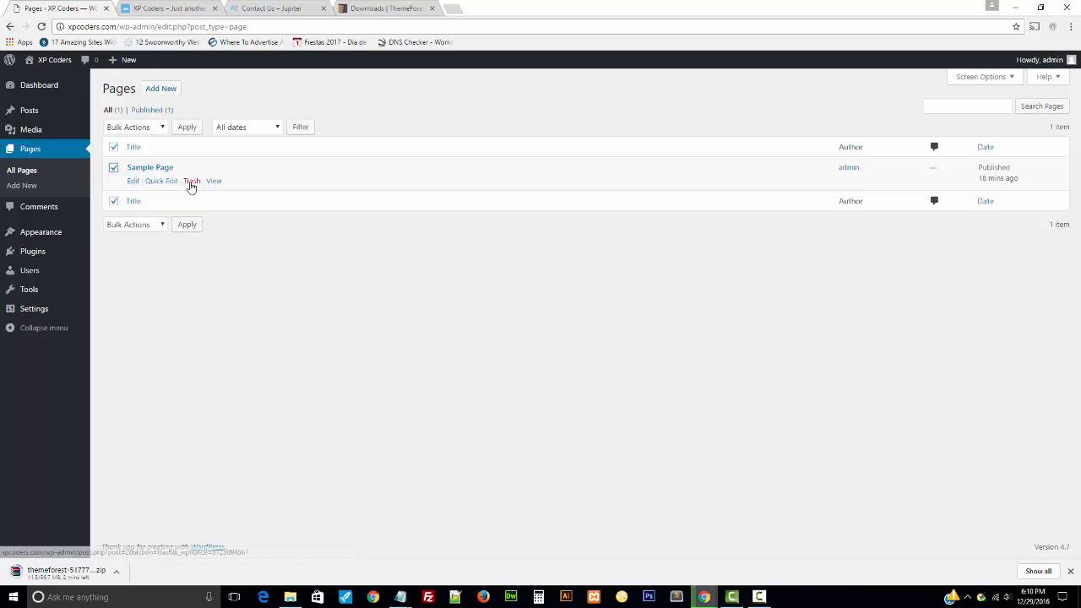
{"action": "left_click", "coordinate": [191, 182]}
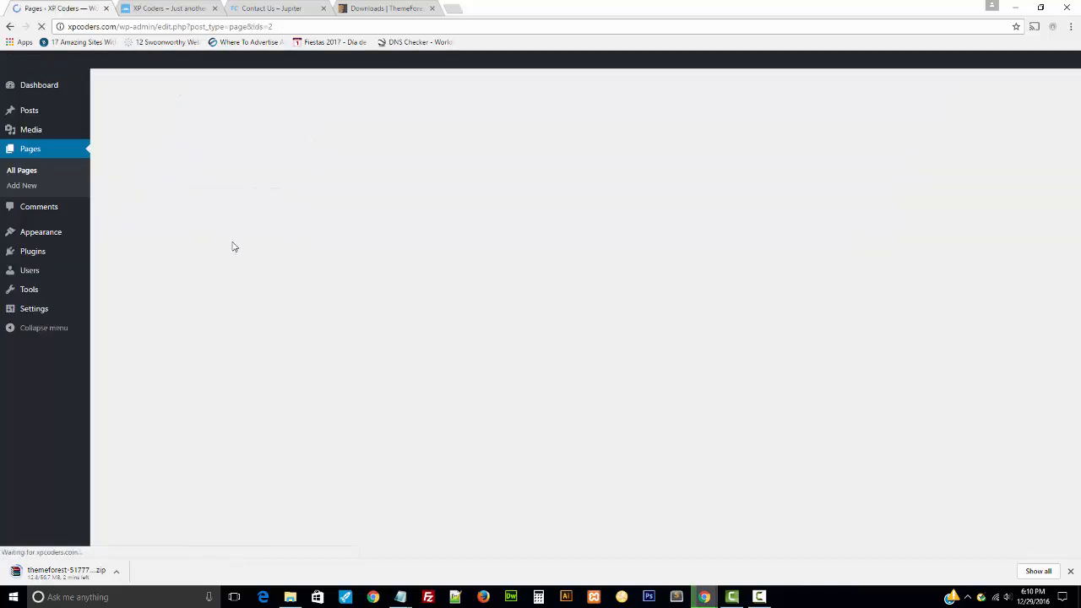
- Check the Jupiter demo site's page navigation and open new-page editors in three separate browser tabs from the XP Coders Pages list
{"action": "left_click", "coordinate": [176, 7]}
{"action": "left_click", "coordinate": [253, 7]}
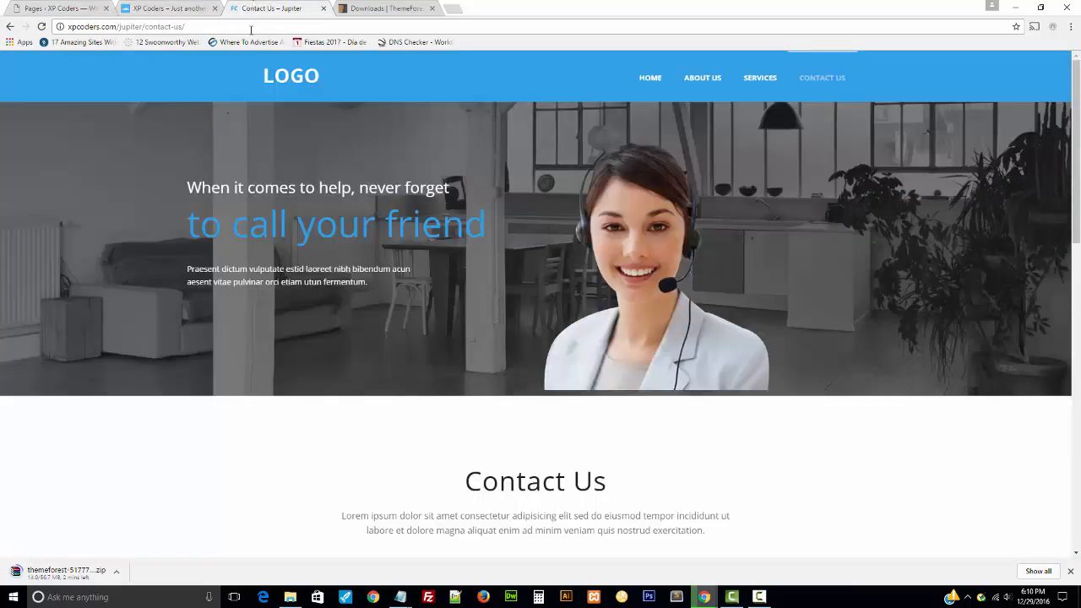
{"action": "left_click", "coordinate": [84, 6]}
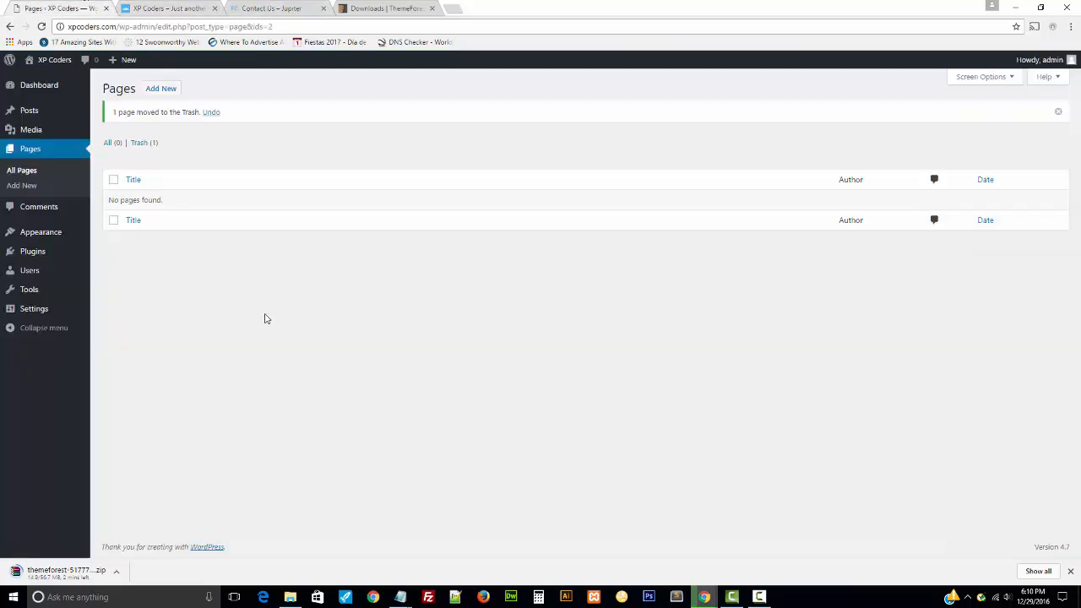
{"action": "middle_click", "coordinate": [159, 91]}
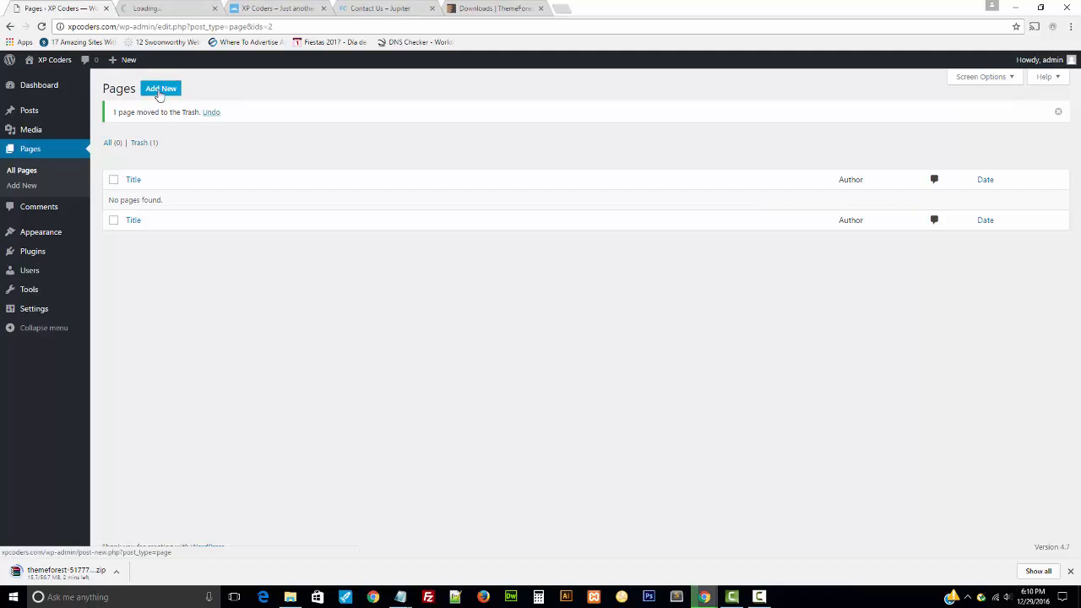
{"action": "middle_click", "coordinate": [159, 91]}
{"action": "middle_click", "coordinate": [164, 90]}
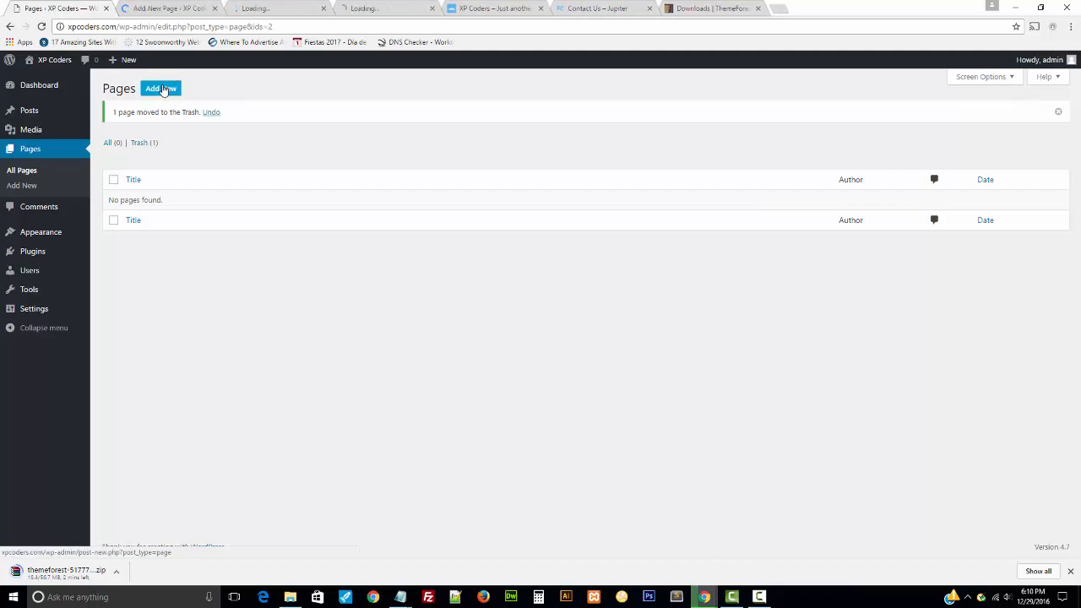
- Open a fourth new-page editor, check the demo site's page navigation, and publish a page titled HOME
{"action": "middle_click", "coordinate": [164, 90]}
{"action": "left_click", "coordinate": [179, 7]}
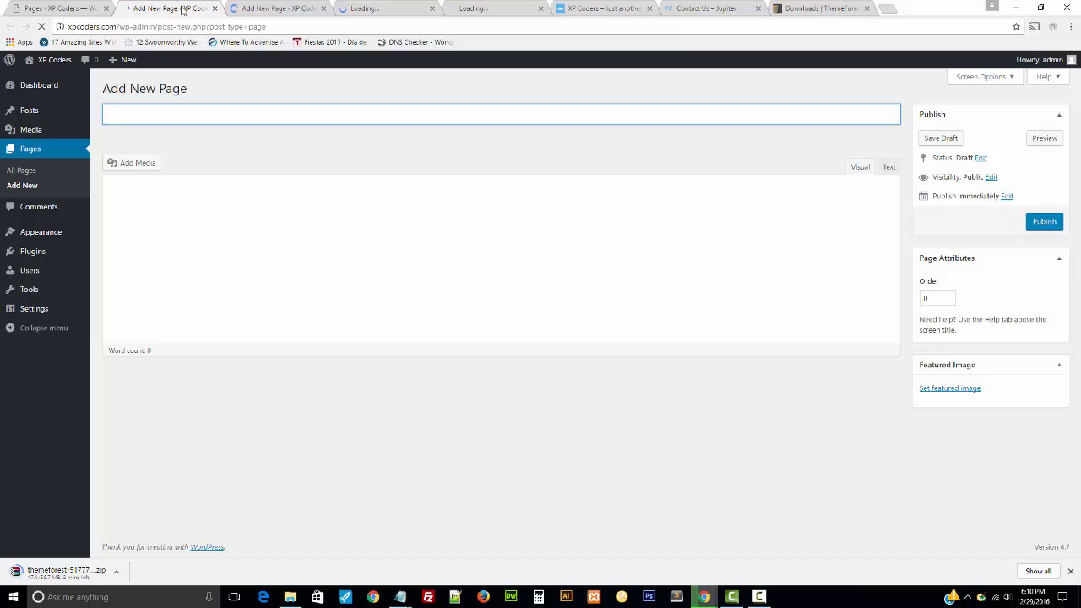
{"action": "left_click", "coordinate": [697, 7]}
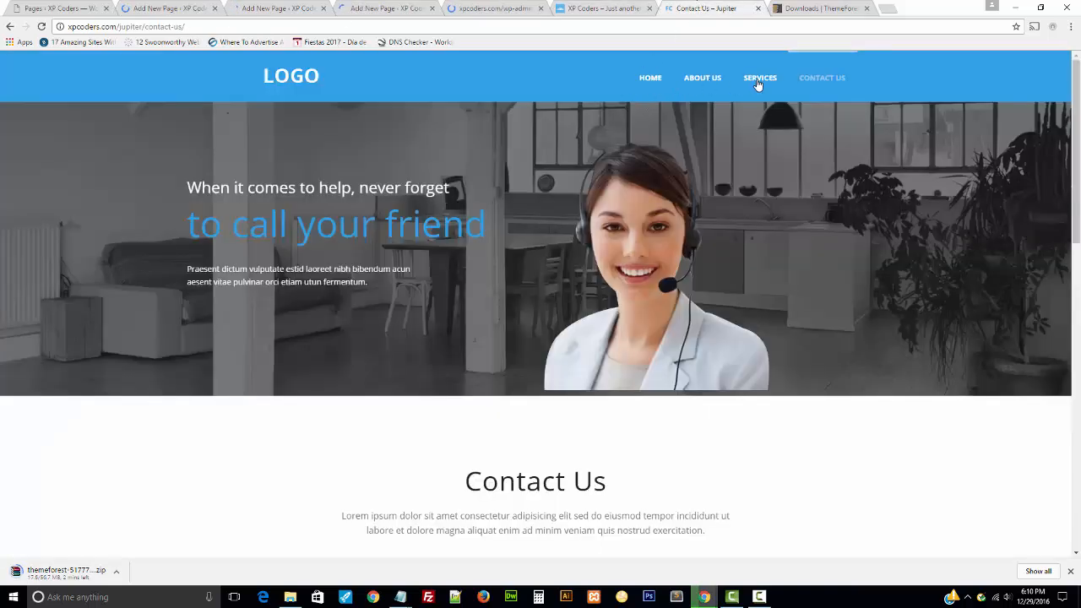
{"action": "left_click", "coordinate": [169, 8]}
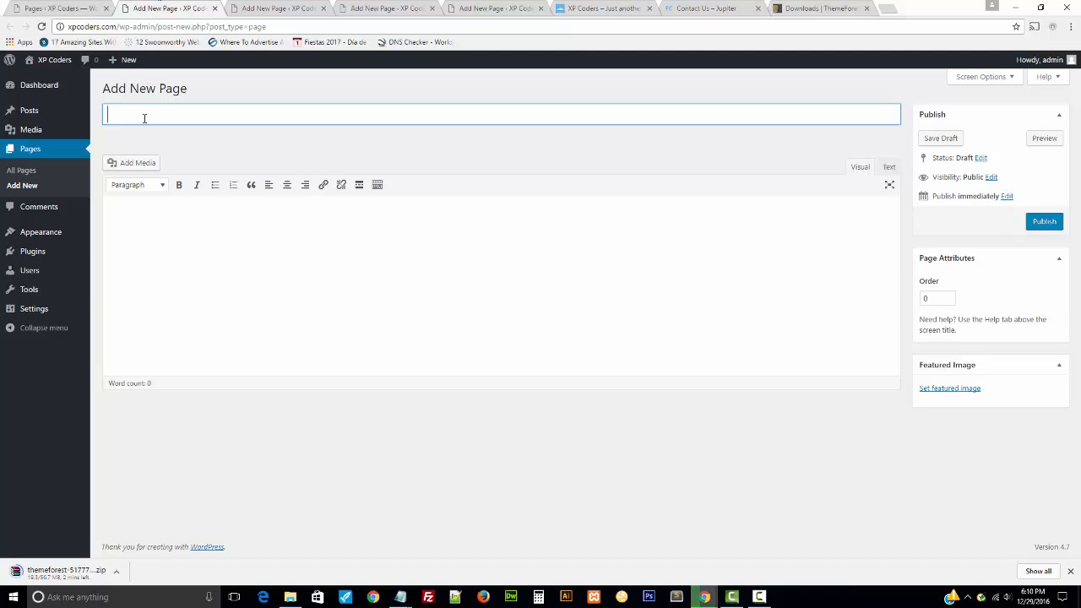
{"action": "type", "text": "HOME"}
{"action": "left_click", "coordinate": [1042, 222]}
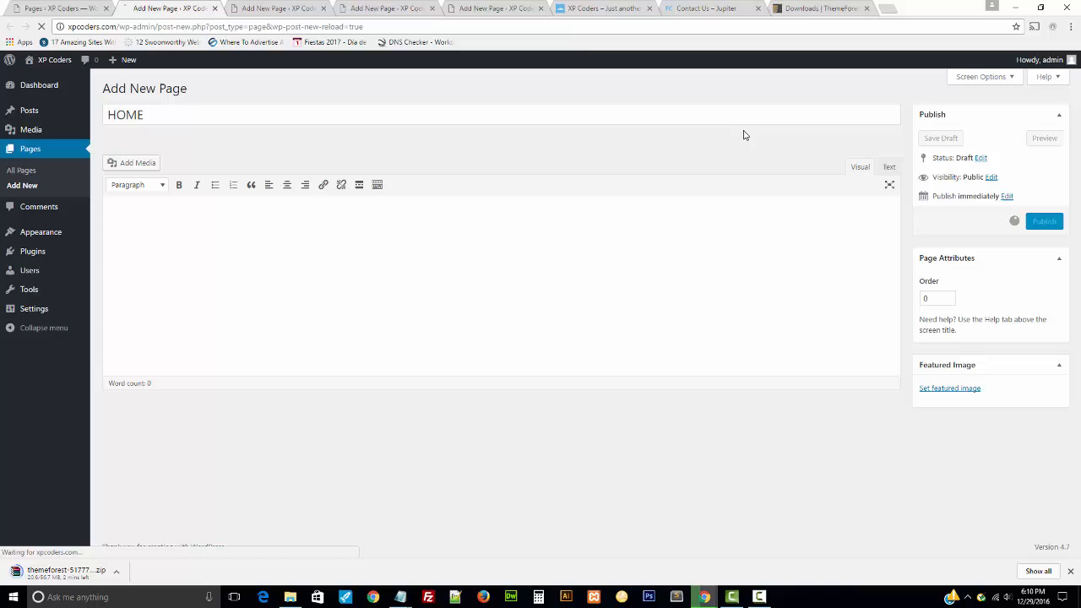
- Publish a page titled ABOUT US from the second new-page editor
{"action": "left_click", "coordinate": [279, 8]}
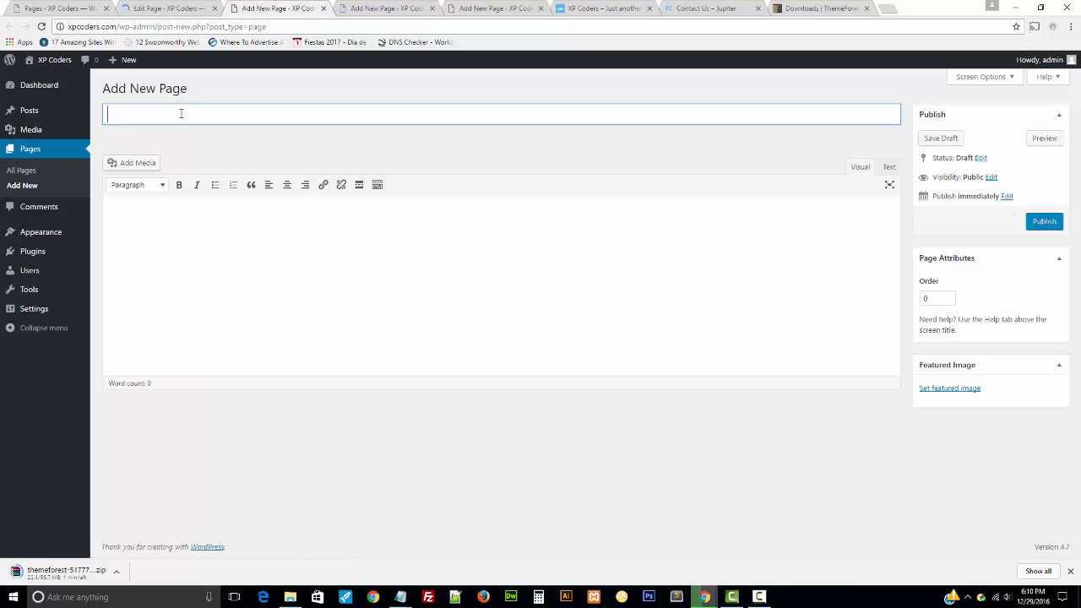
{"action": "type", "text": "abo"}
{"action": "key", "text": "BackSpace"}
{"action": "key", "text": "BackSpace"}
{"action": "key", "text": "BackSpace"}
{"action": "type", "text": "ABOT"}
{"action": "key", "text": "BackSpace"}
{"action": "key", "text": "BackSpace"}
{"action": "type", "text": "OUT"}
{"action": "left_click", "coordinate": [1040, 222]}
- Publish two more pages titled SERVICES and CONTACT US from the remaining new-page editors
{"action": "left_click", "coordinate": [369, 8]}
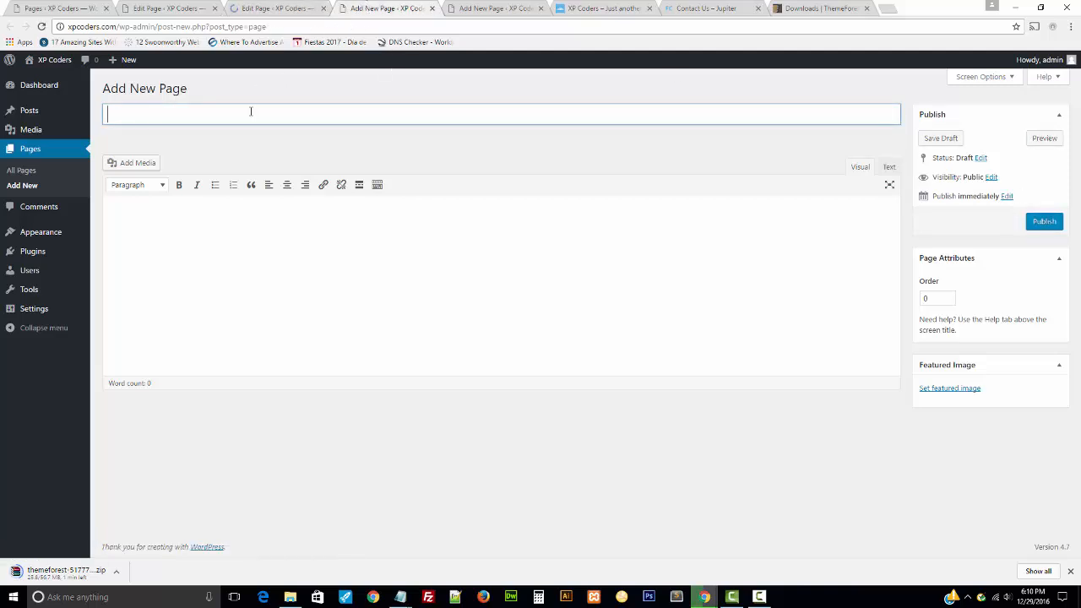
{"action": "type", "text": "SERVICES"}
{"action": "left_click", "coordinate": [1044, 222]}
{"action": "left_click", "coordinate": [497, 8]}
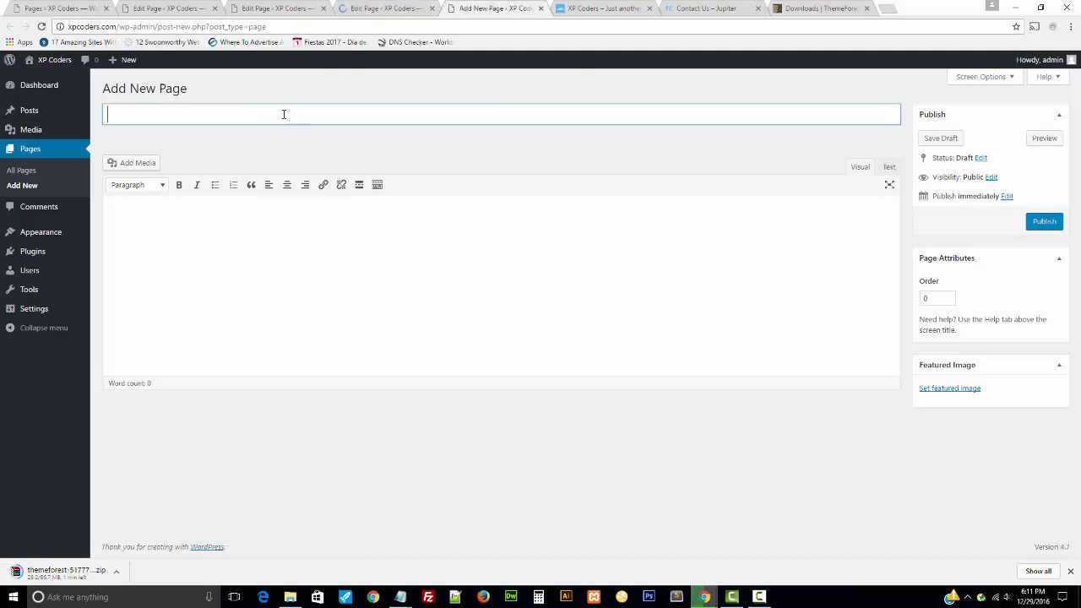
{"action": "type", "text": "CONTACT US"}
{"action": "left_click", "coordinate": [1045, 223]}
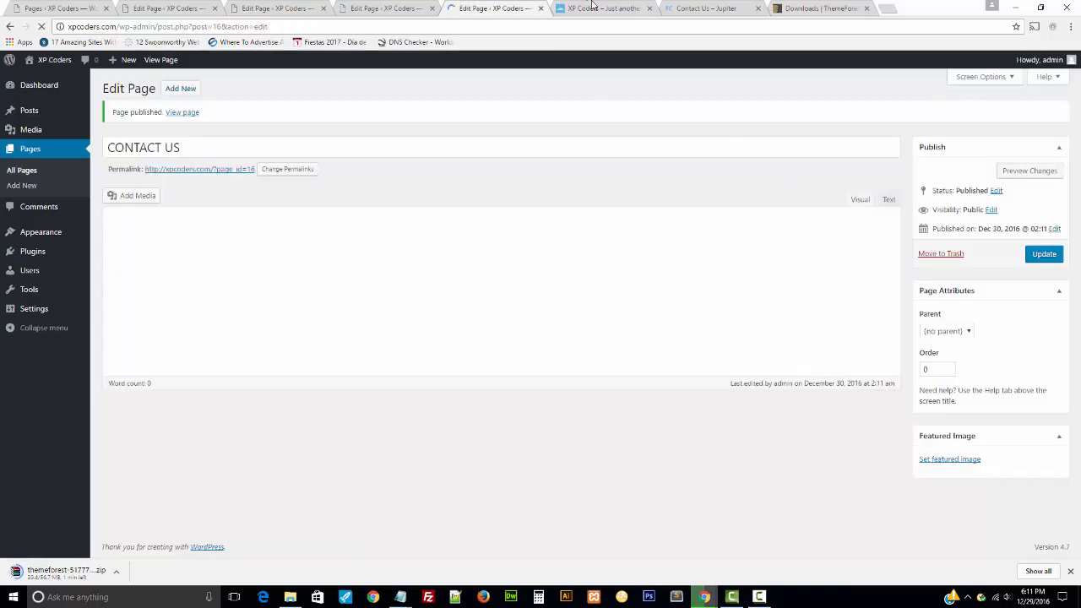
- Review the published page editors and the Pages list, and reload the XP Coders front page
{"action": "left_click", "coordinate": [154, 7]}
{"action": "left_click", "coordinate": [292, 8]}
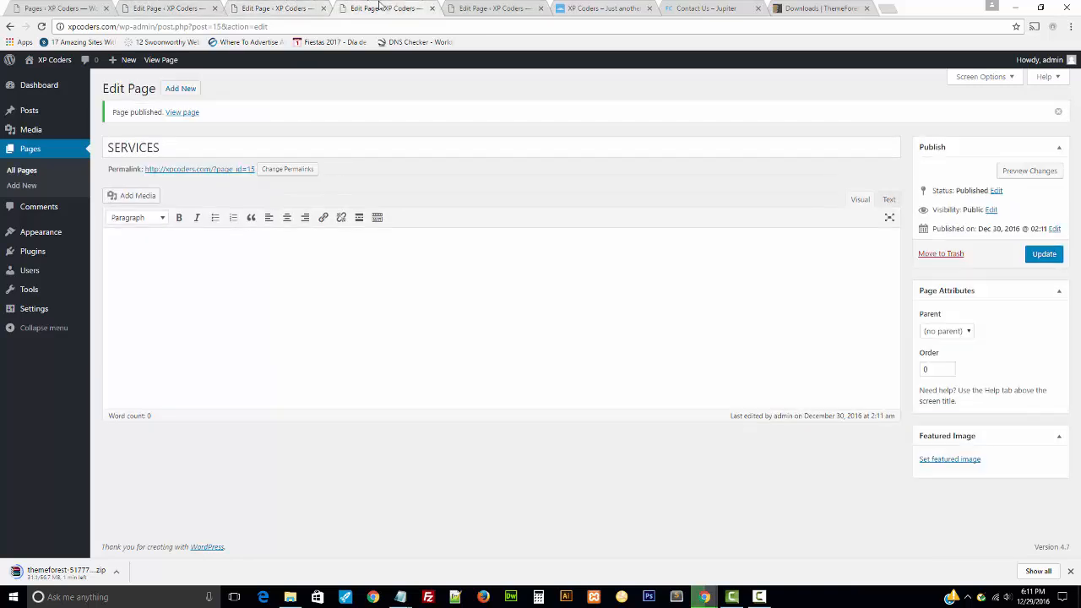
{"action": "left_click", "coordinate": [484, 7]}
{"action": "left_click", "coordinate": [591, 7]}
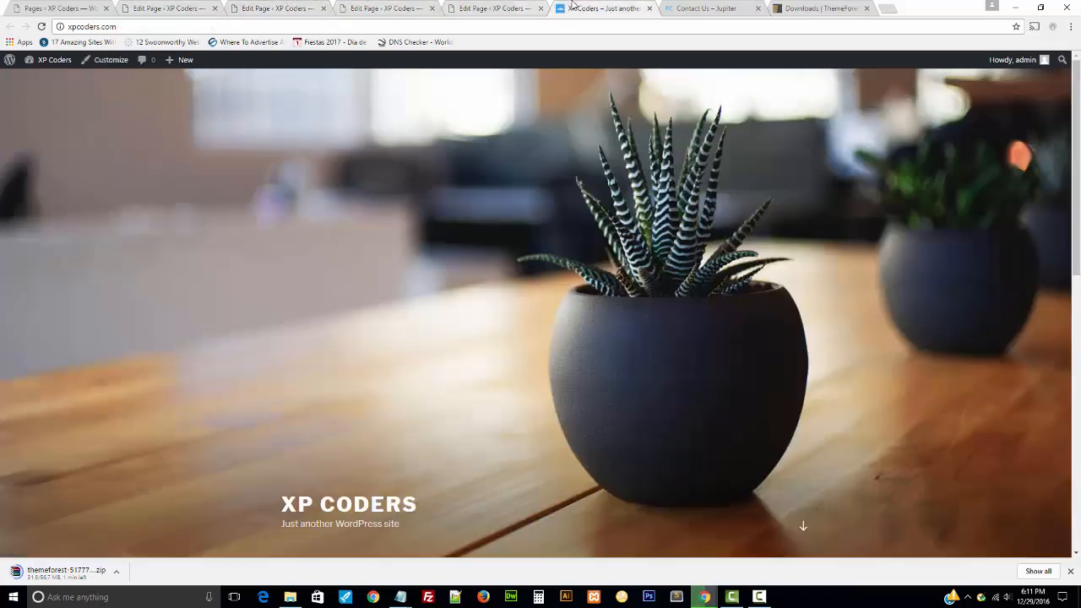
{"action": "left_click", "coordinate": [41, 27]}
{"action": "left_click", "coordinate": [181, 8]}
{"action": "left_click", "coordinate": [67, 8]}
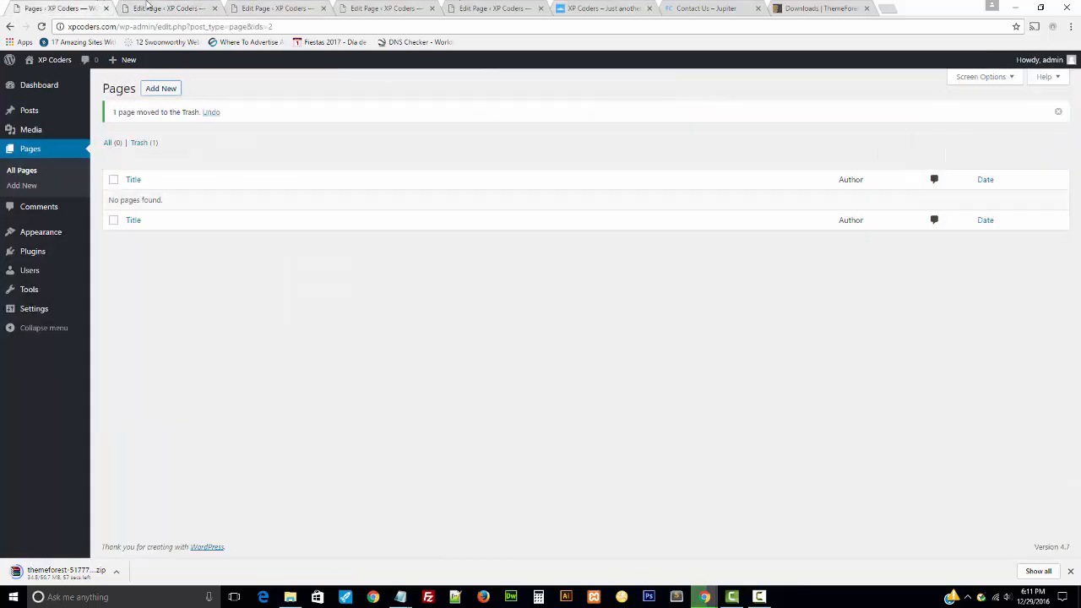
- Create a new navigation menu named Main Nav in the XP Coders site's menu settings
{"action": "left_click", "coordinate": [147, 8]}
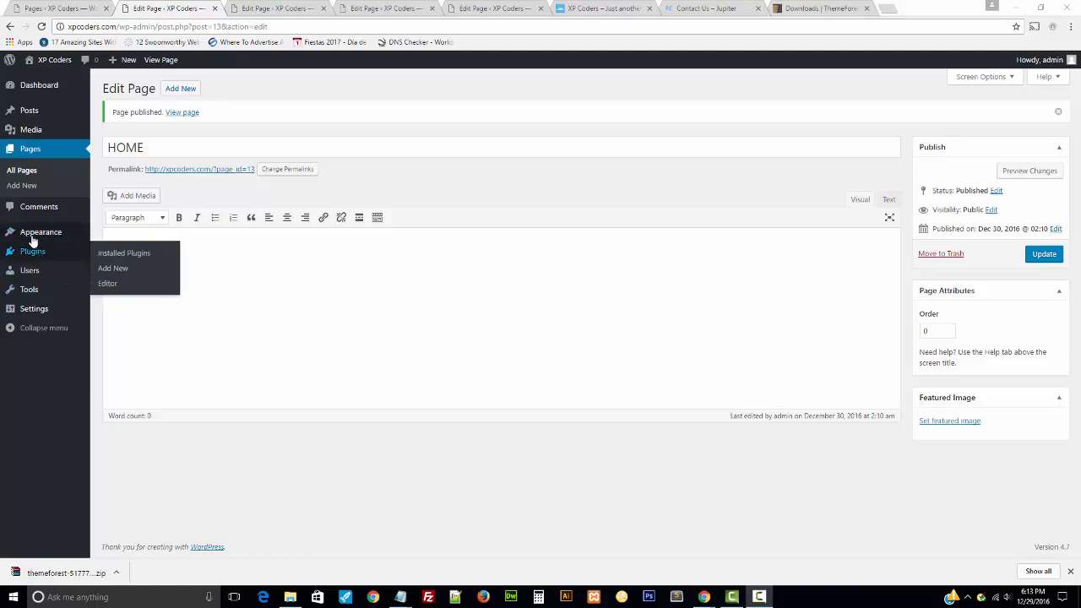
{"action": "mouse_move", "coordinate": [31, 236]}
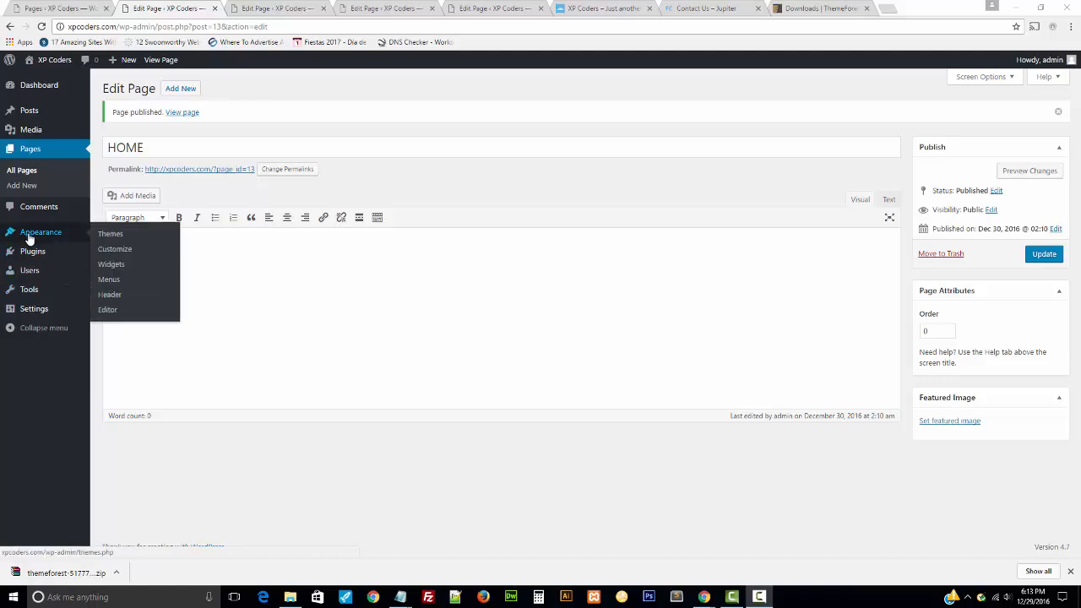
{"action": "left_click", "coordinate": [111, 281]}
{"action": "left_click", "coordinate": [398, 187]}
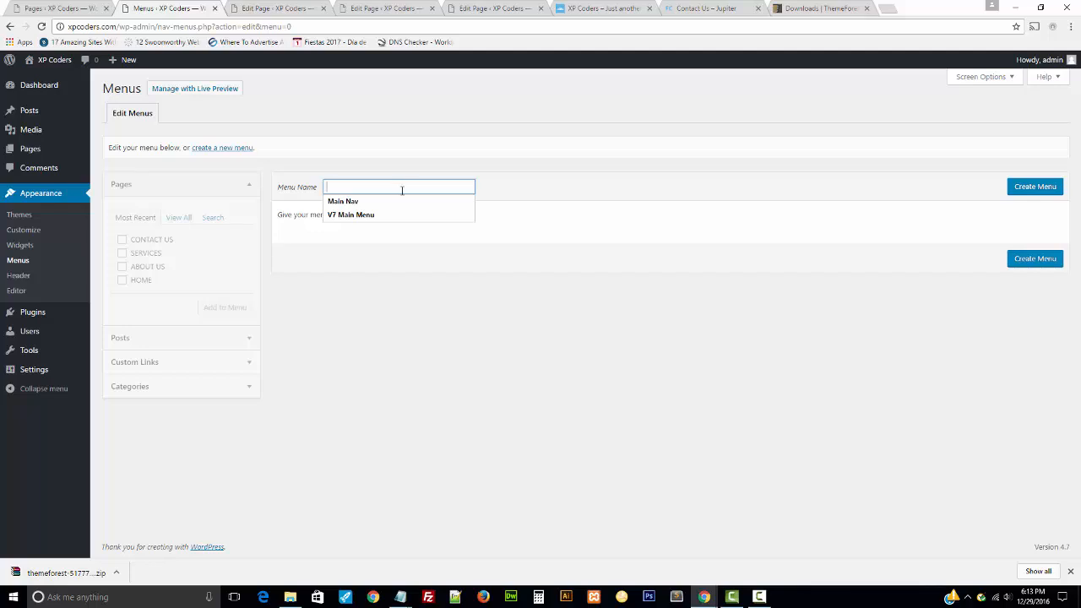
{"action": "left_click", "coordinate": [354, 201]}
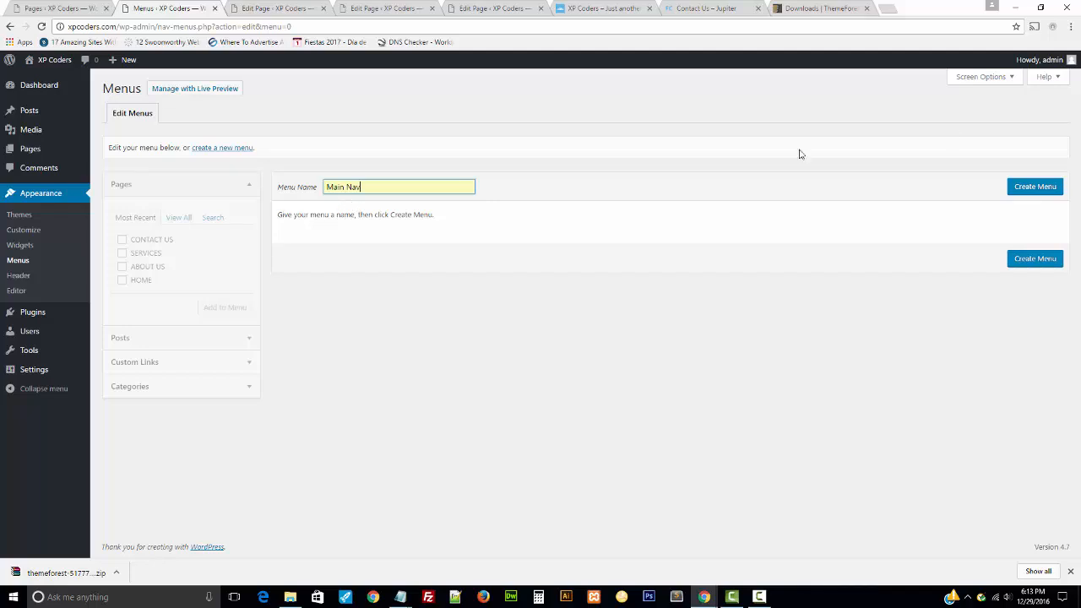
{"action": "left_click", "coordinate": [1042, 191]}
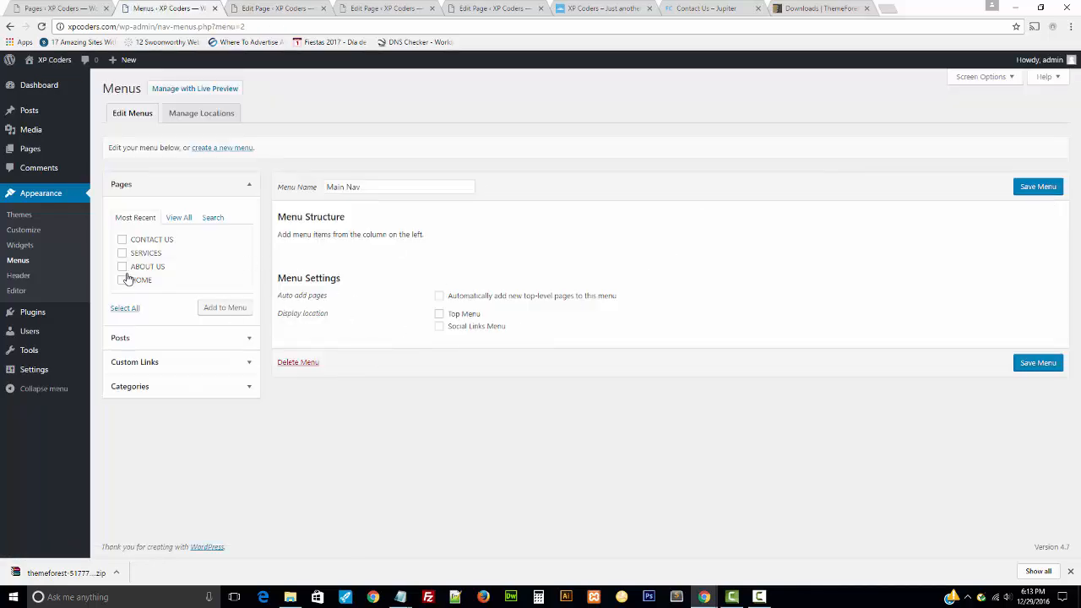
- Add all four pages to Main Nav, assign it to the Top Menu display location, and save the menu
{"action": "left_click", "coordinate": [125, 310]}
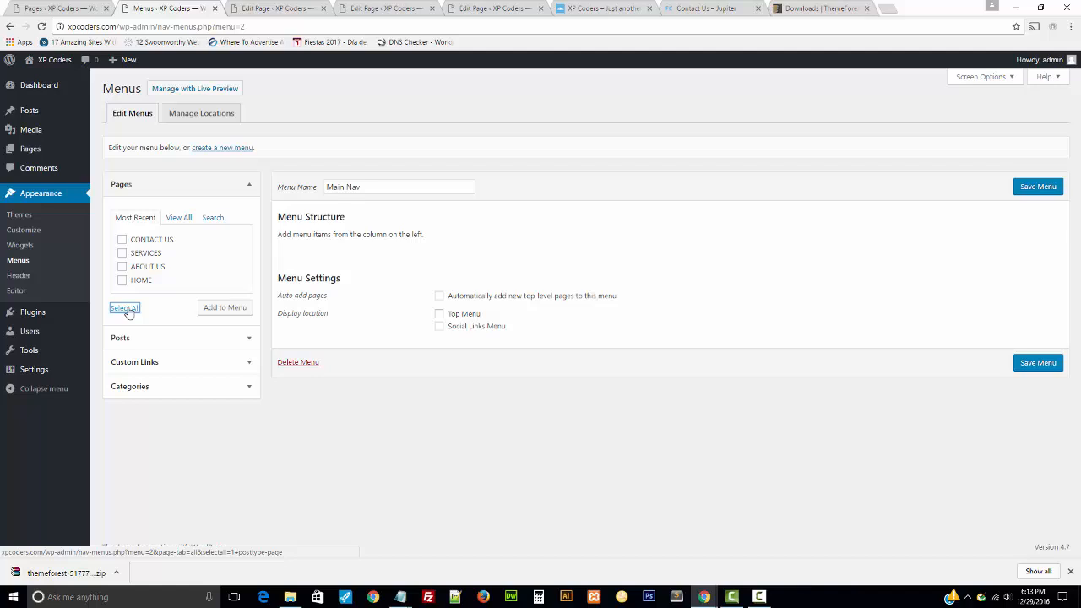
{"action": "left_click", "coordinate": [223, 309]}
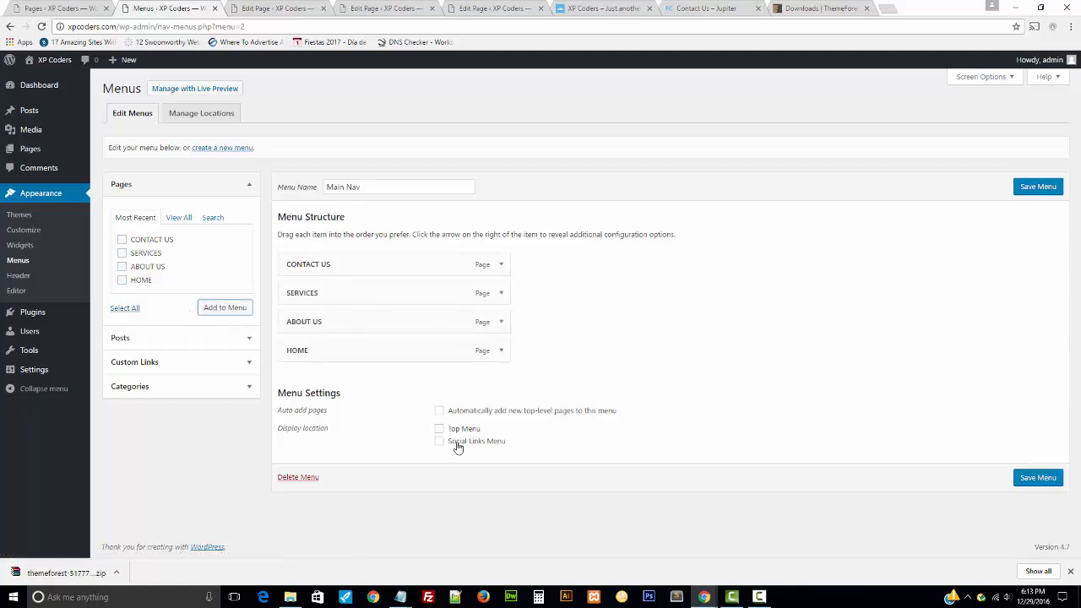
{"action": "left_click", "coordinate": [439, 432]}
{"action": "left_click", "coordinate": [1038, 187]}
- Close the leftover editor tabs for the ABOUT US, SERVICES and CONTACT US pages
{"action": "left_click", "coordinate": [292, 7]}
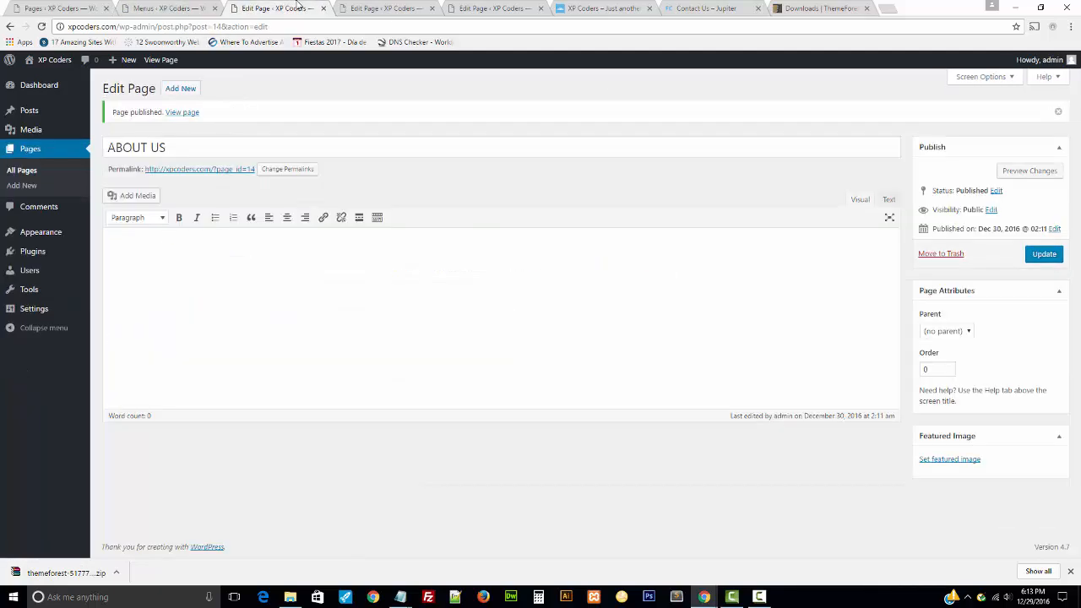
{"action": "left_click", "coordinate": [355, 7]}
{"action": "left_click", "coordinate": [288, 6]}
{"action": "left_click", "coordinate": [322, 8]}
{"action": "left_click", "coordinate": [322, 8]}
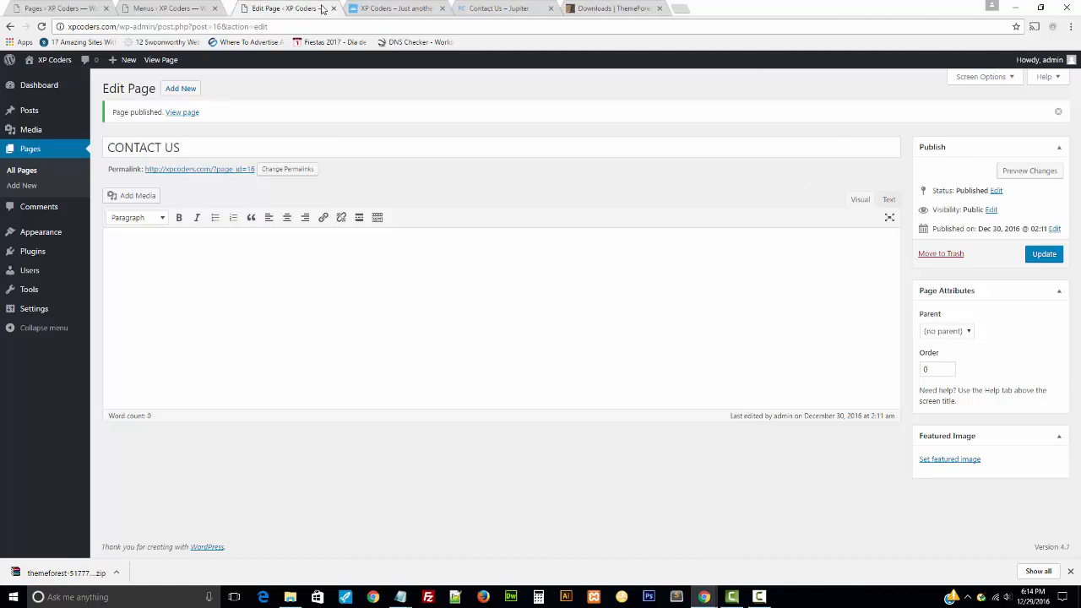
{"action": "left_click", "coordinate": [323, 8]}
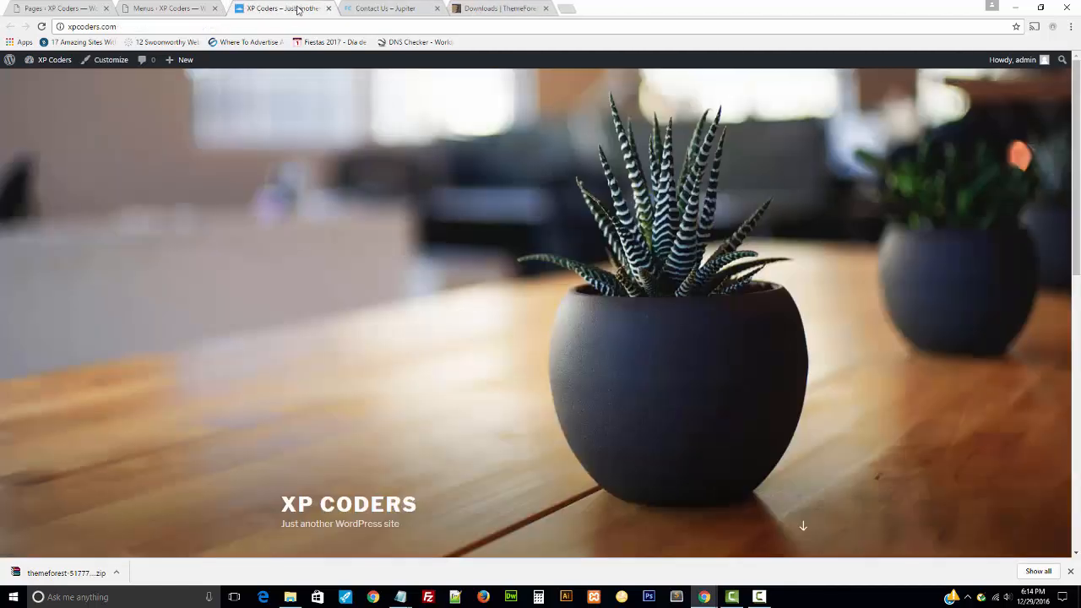
- Reload the XP Coders front page and check its navigation menu
{"action": "left_click", "coordinate": [42, 28]}
{"action": "scroll", "coordinate": [787, 282], "scroll_direction": "down", "scroll_amount": 5}
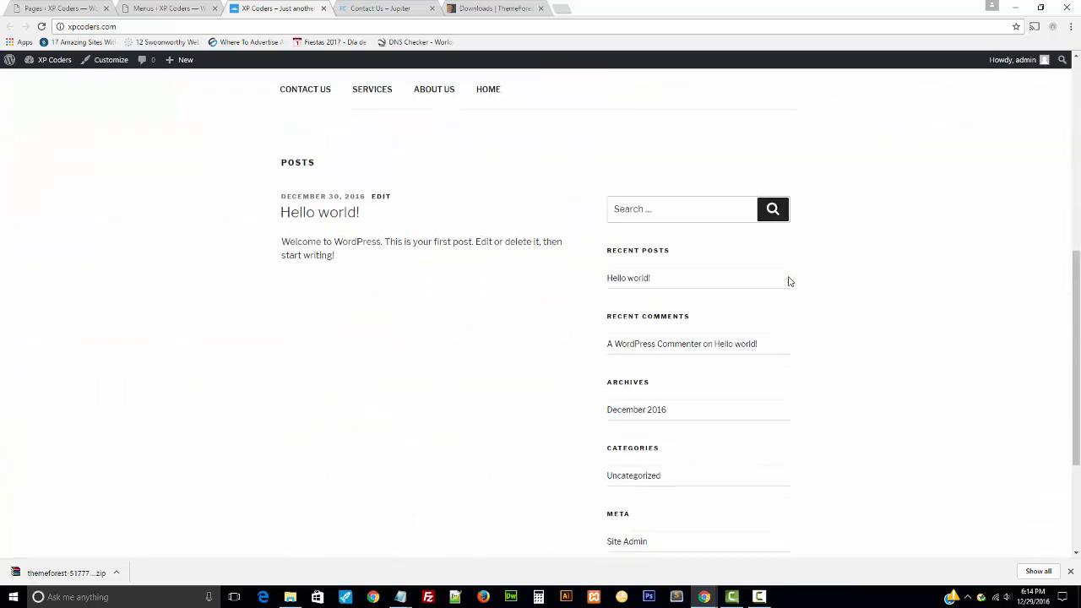
{"action": "scroll", "coordinate": [790, 281], "scroll_direction": "up", "scroll_amount": 3}
{"action": "scroll", "coordinate": [471, 346], "scroll_direction": "up", "scroll_amount": 3}
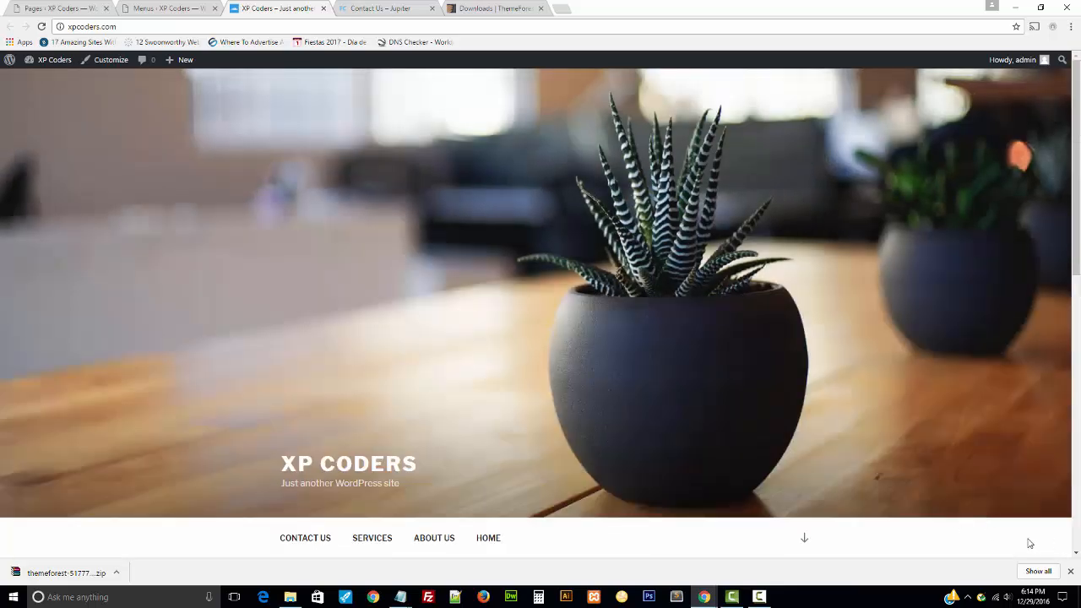
- Show the downloaded Jupiter theme ZIP archive in the Wordpress Jupiter folder
{"action": "left_click", "coordinate": [117, 572]}
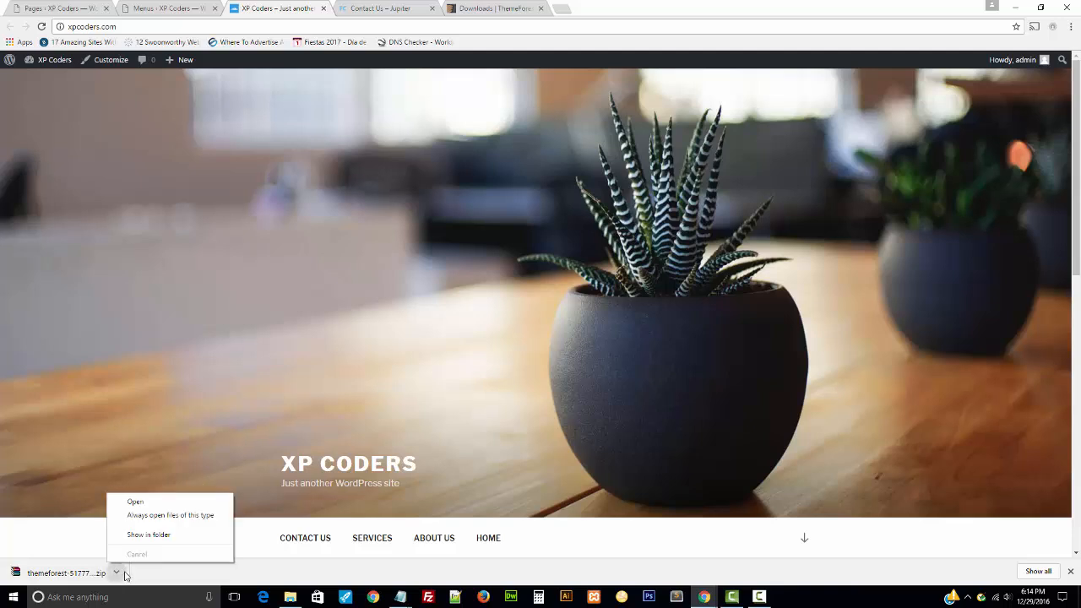
{"action": "left_click", "coordinate": [143, 541]}
{"action": "left_click", "coordinate": [179, 202]}
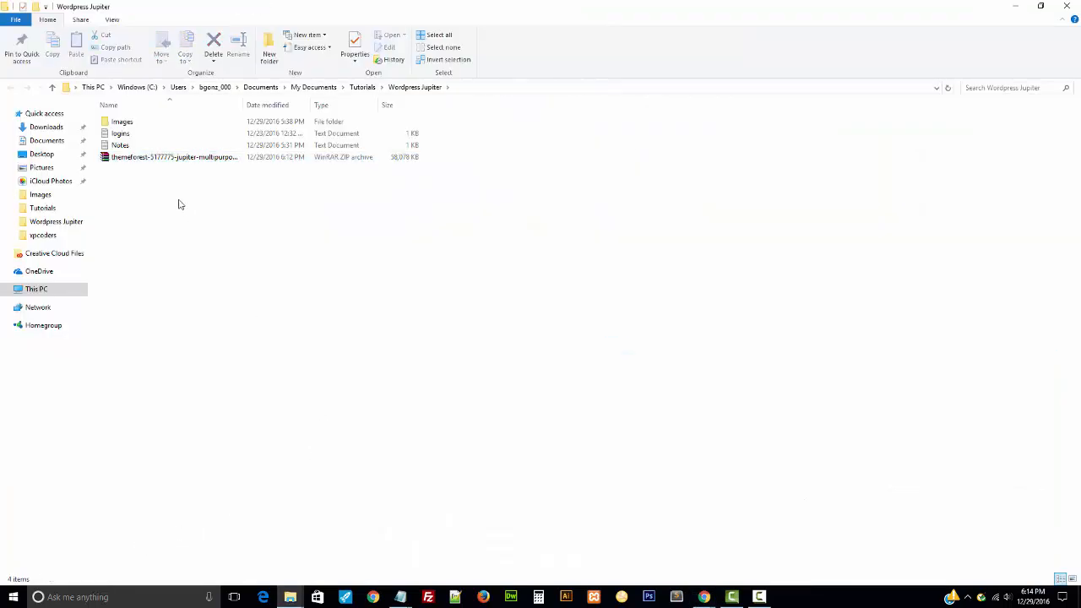
- Extract the Jupiter archive directly into the Wordpress Jupiter folder, and delete the extracted __MACOSX and jupiter-main-package folders
{"action": "left_click", "coordinate": [136, 162]}
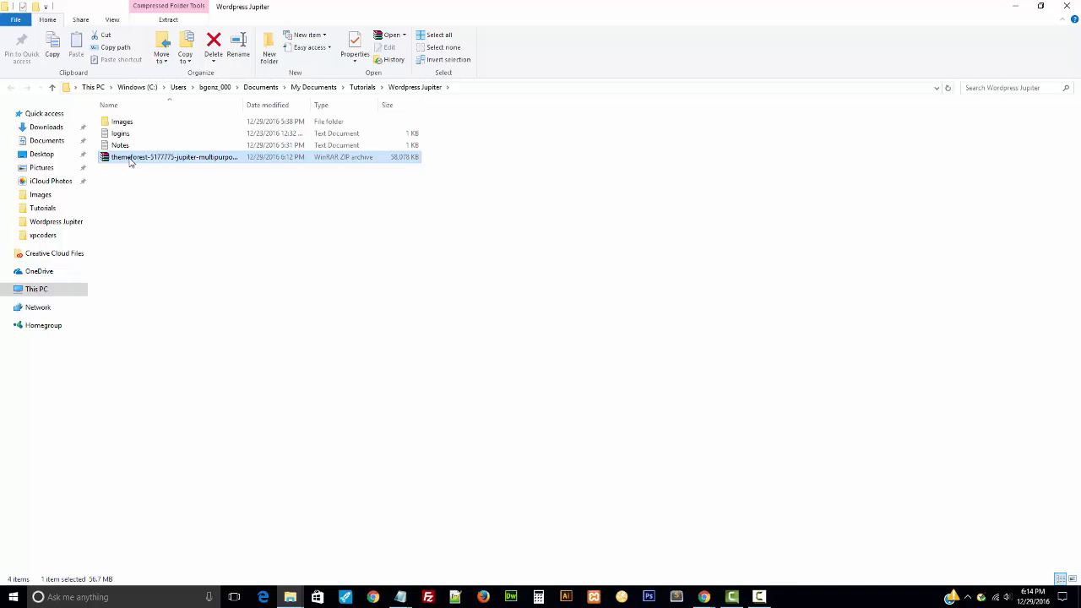
{"action": "right_click", "coordinate": [131, 161]}
{"action": "left_click", "coordinate": [169, 192]}
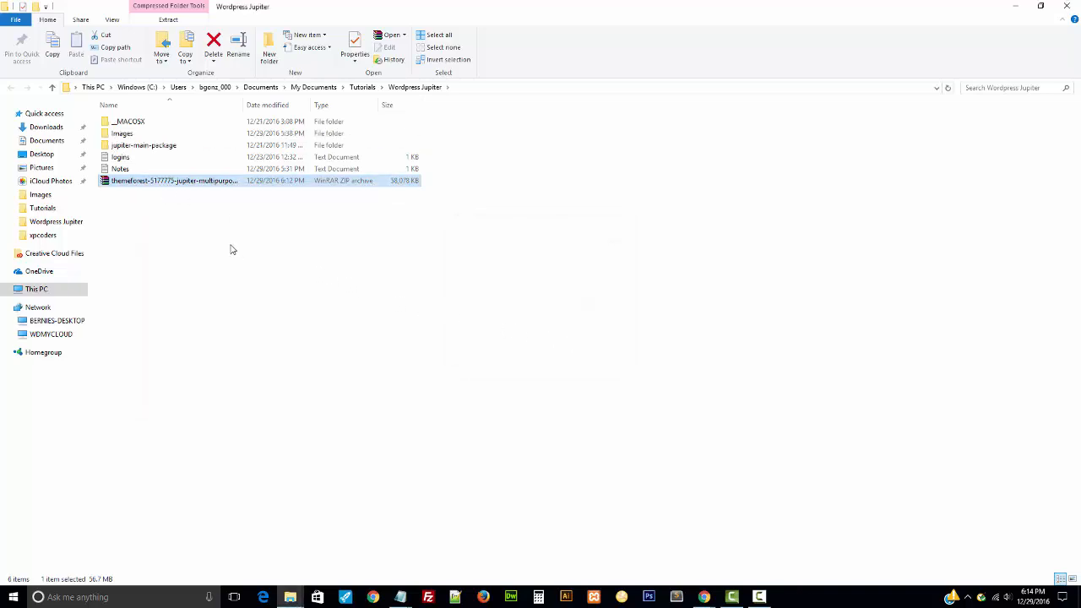
{"action": "left_click", "coordinate": [121, 149]}
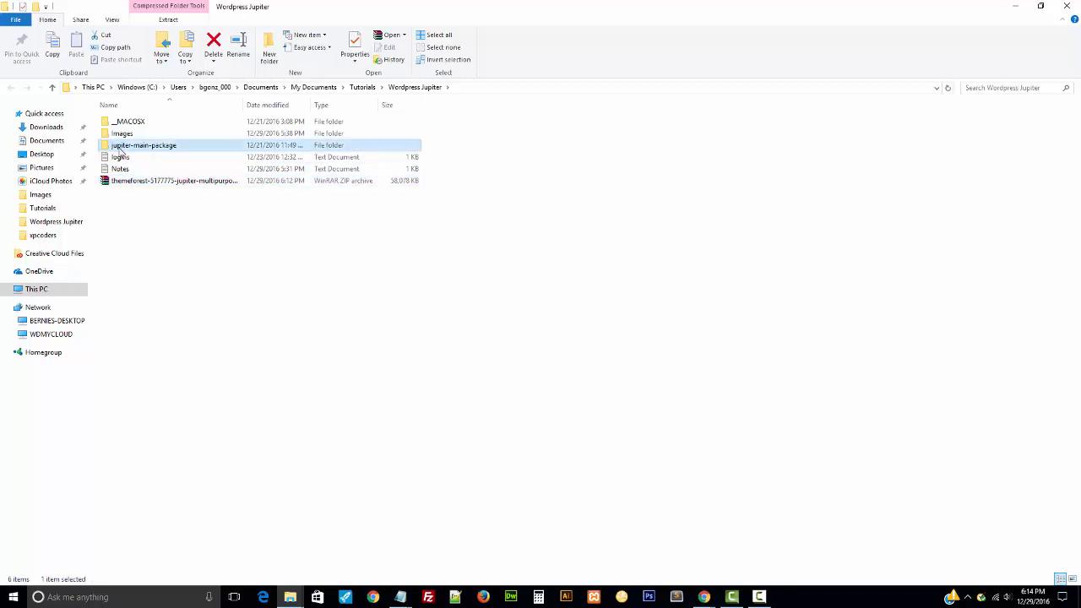
{"action": "left_click", "coordinate": [131, 122], "text": "ctrl"}
{"action": "left_click", "coordinate": [215, 46]}
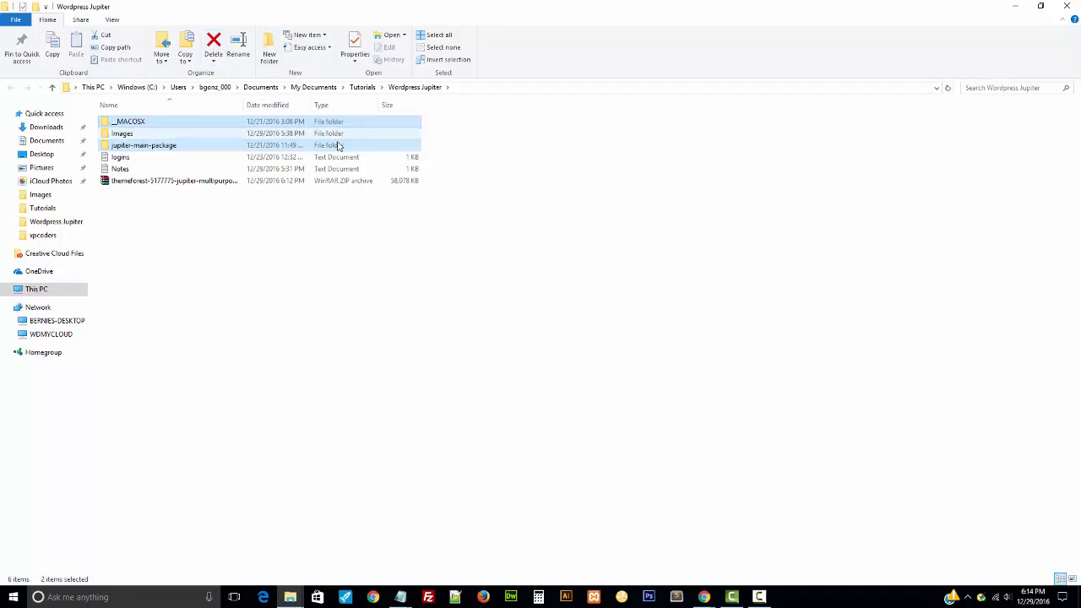
- Extract the Jupiter archive into its own themeforest-5177775-jupiter-multipurpose-responsive-theme subfolder and open jupiter-main-package inside it
{"action": "left_click", "coordinate": [143, 163]}
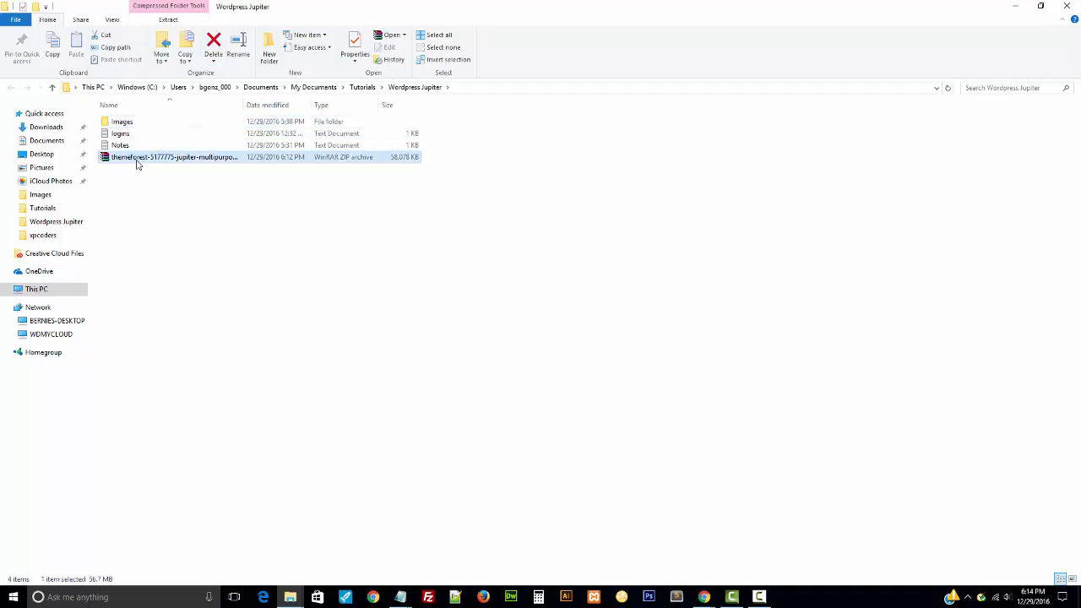
{"action": "right_click", "coordinate": [137, 163]}
{"action": "left_click", "coordinate": [176, 180]}
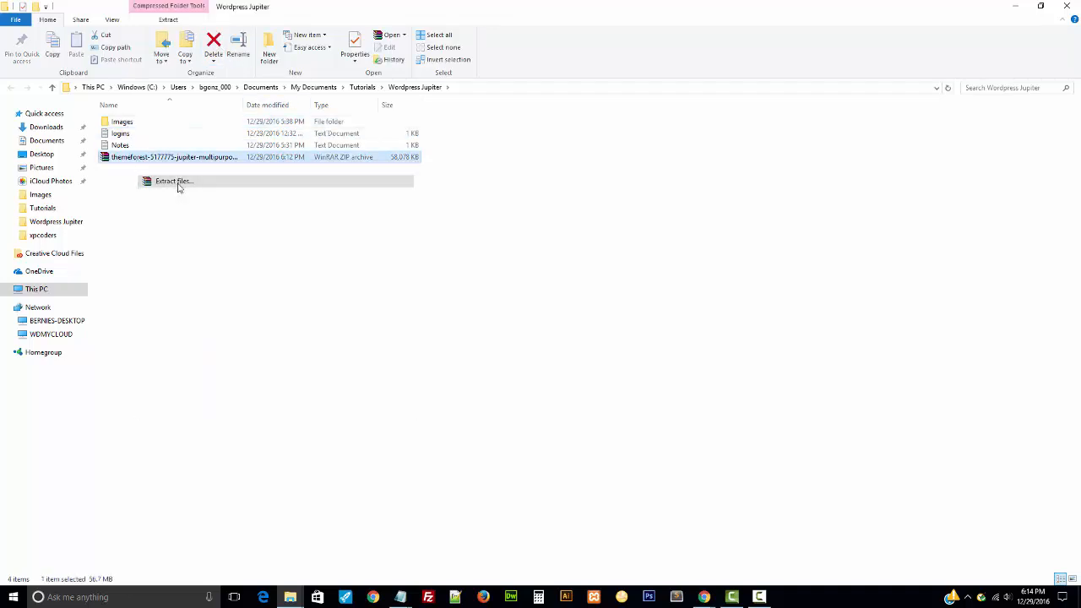
{"action": "left_click", "coordinate": [572, 411]}
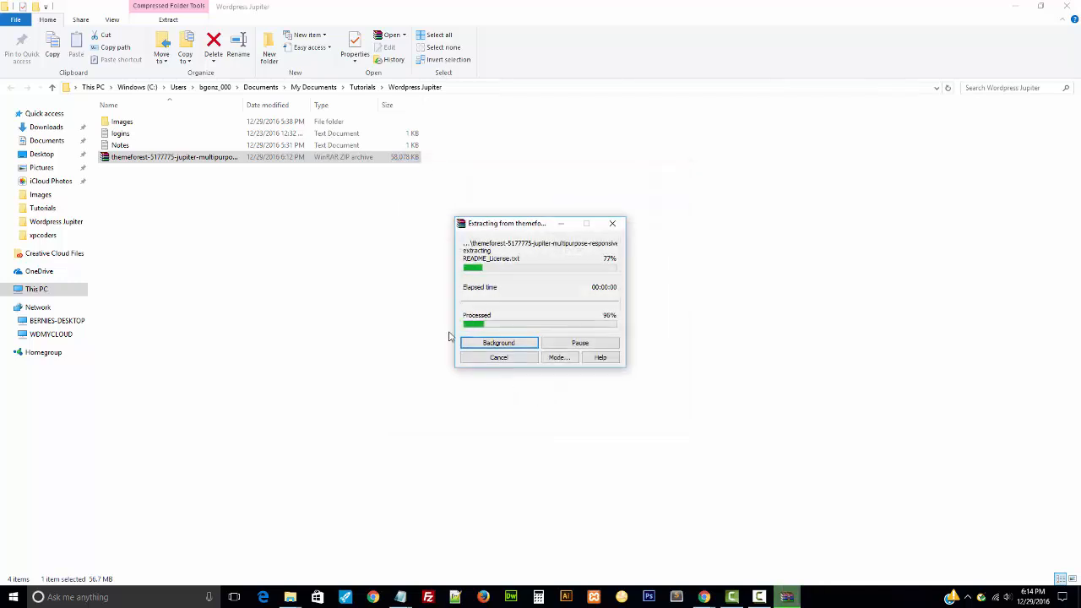
{"action": "double_click", "coordinate": [135, 136]}
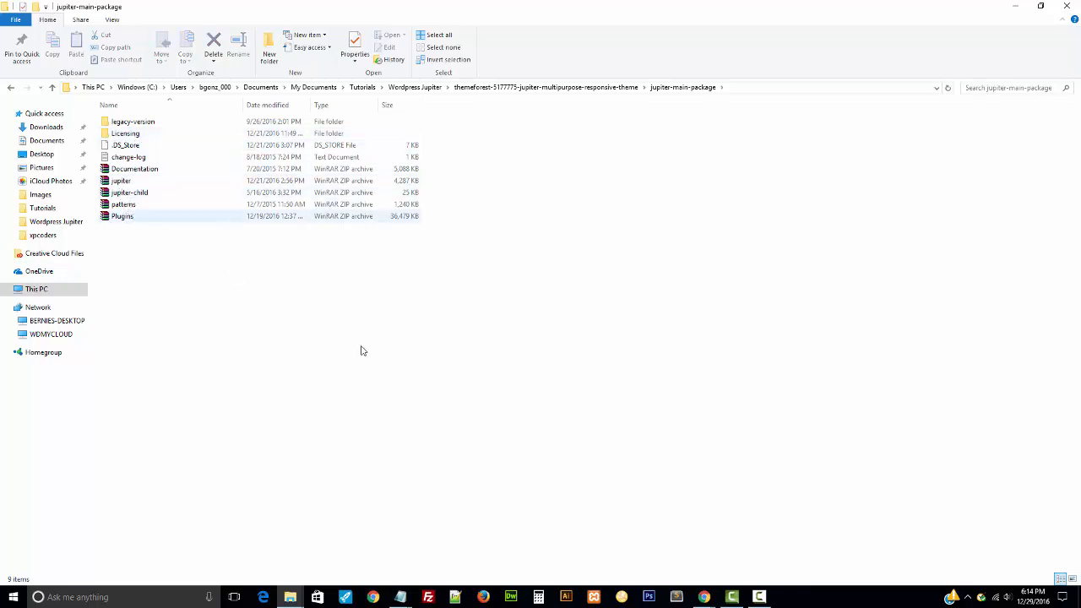
- Switch to the XP Coders site in Chrome and close the leftover Pages admin tab, keeping the Menus tab open
{"action": "mouse_move", "coordinate": [704, 597]}
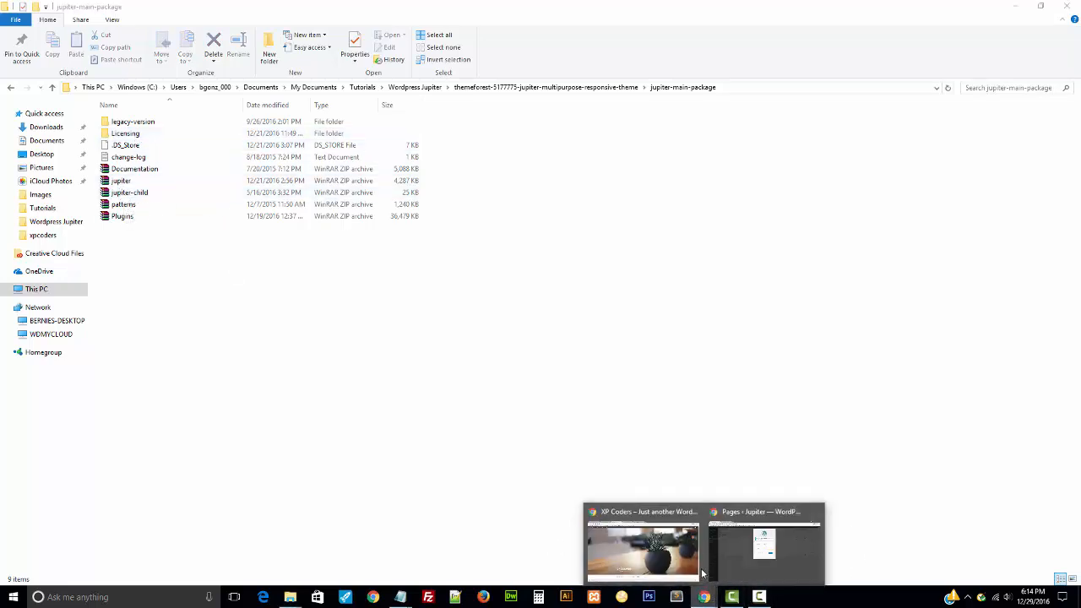
{"action": "left_click", "coordinate": [667, 545]}
{"action": "left_click", "coordinate": [169, 8]}
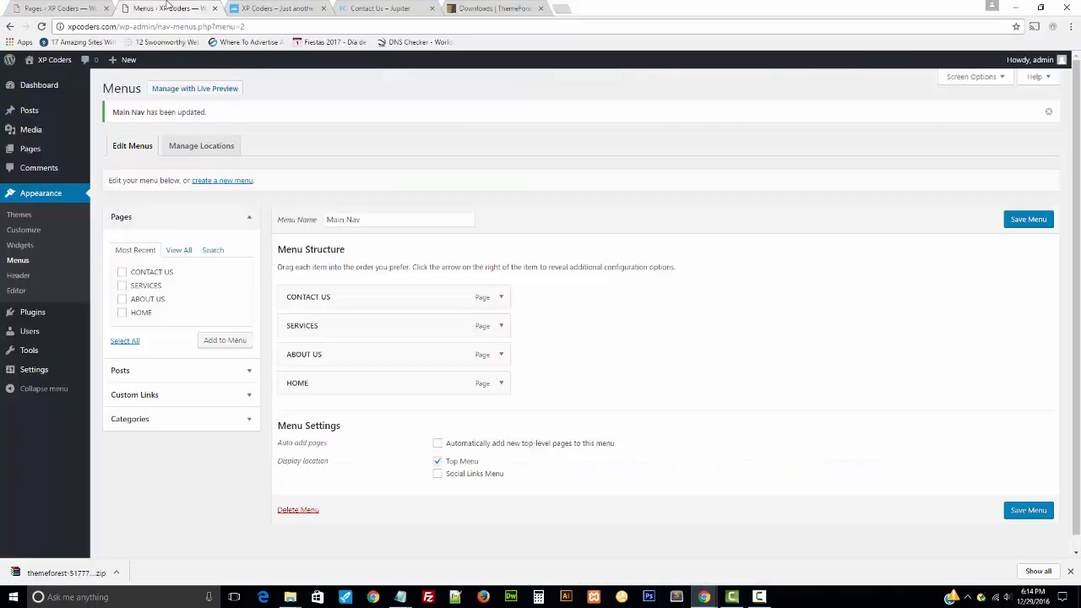
{"action": "left_click", "coordinate": [55, 7]}
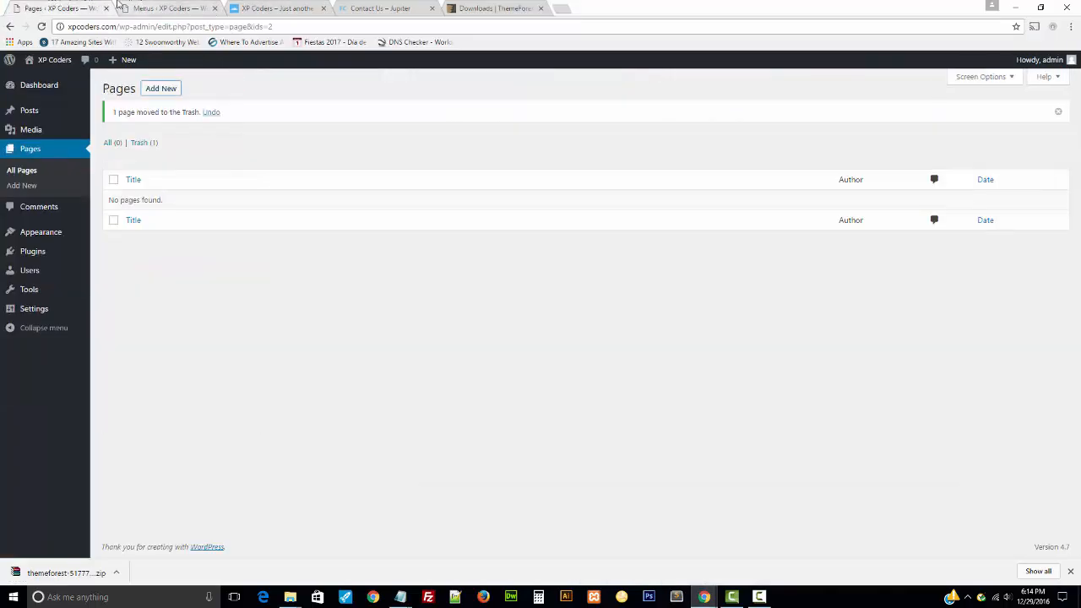
{"action": "middle_click", "coordinate": [76, 5]}
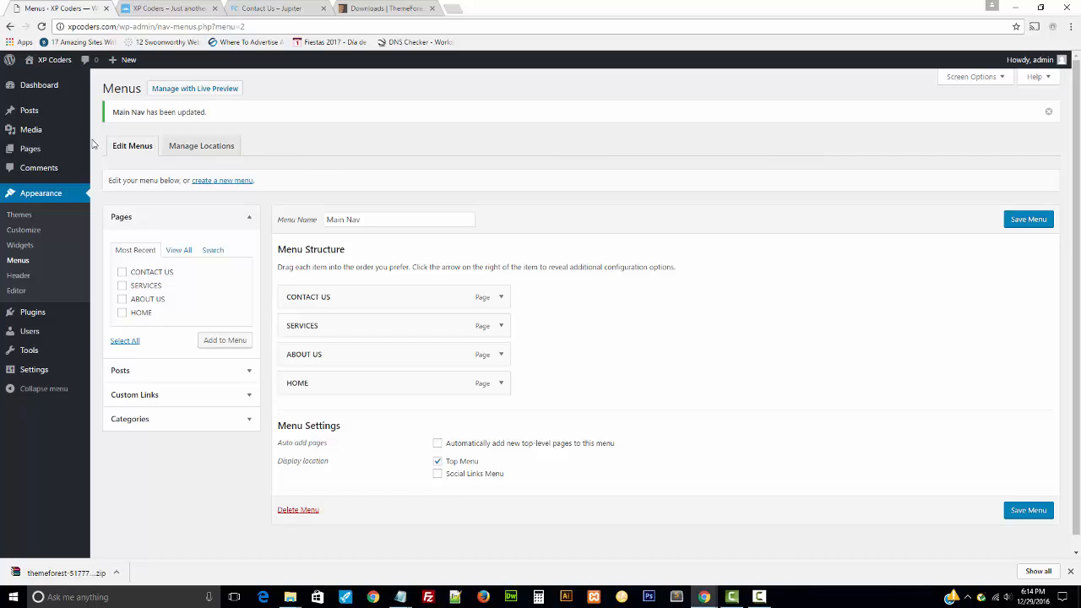
- Upload jupiter.zip from the jupiter-main-package folder as a new theme and install it, dismissing the browser's download bar
{"action": "left_click", "coordinate": [19, 216]}
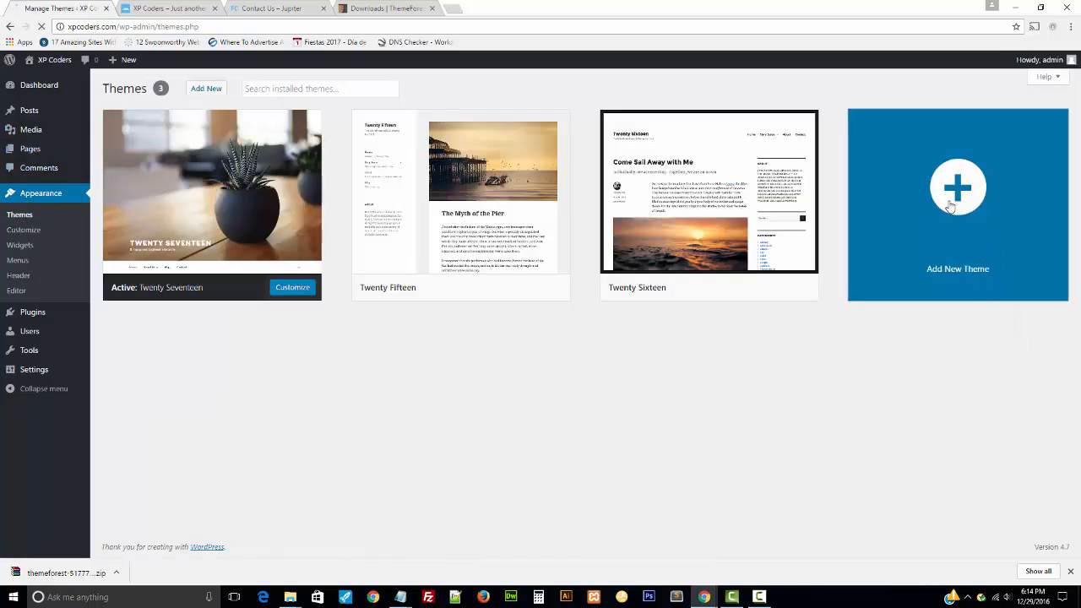
{"action": "left_click", "coordinate": [949, 204]}
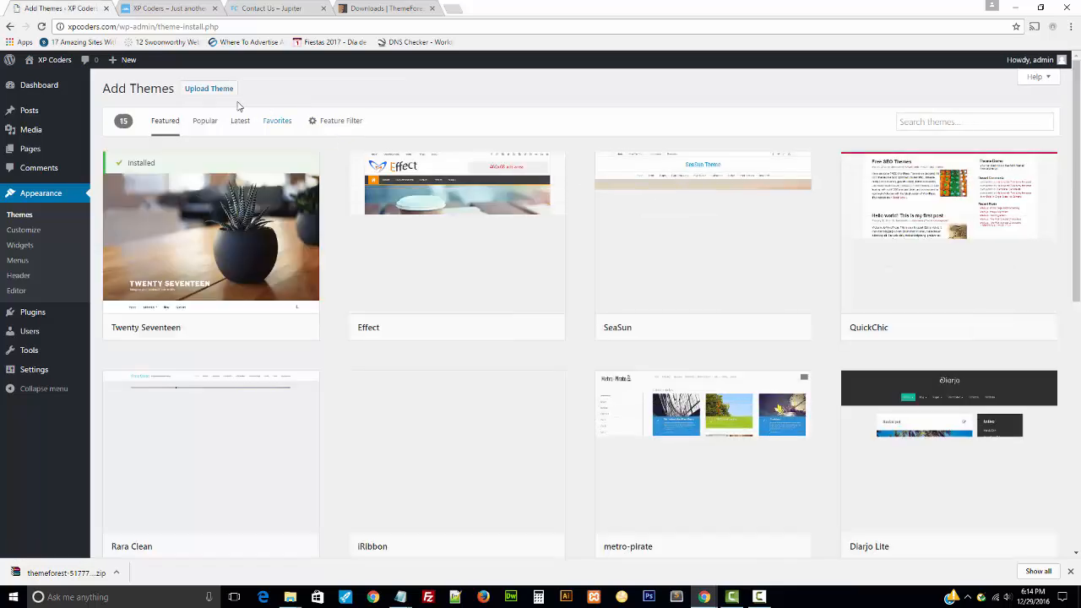
{"action": "left_click", "coordinate": [209, 89]}
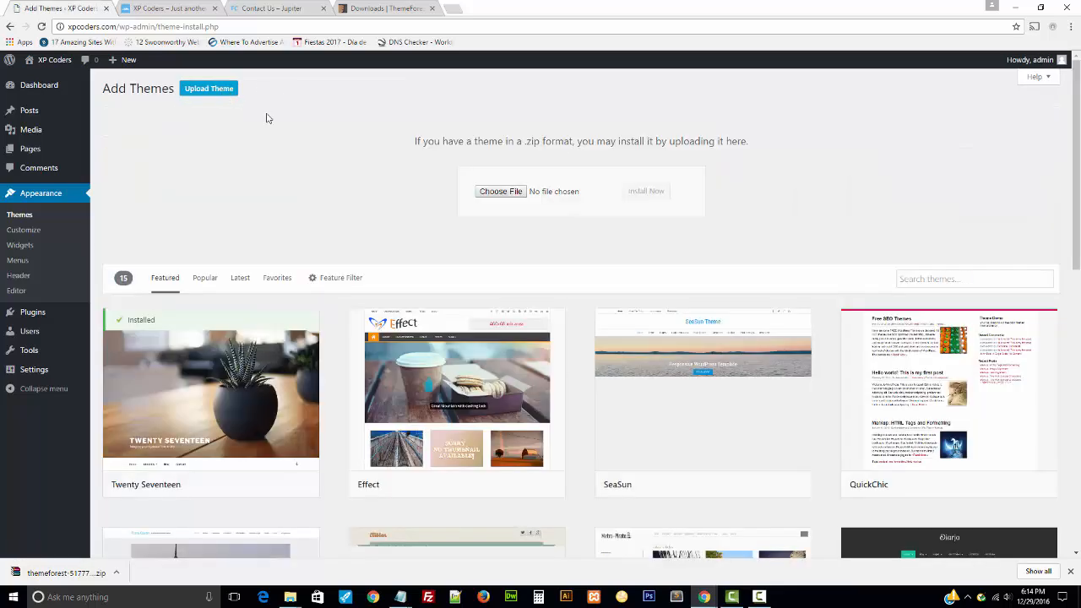
{"action": "left_click", "coordinate": [500, 191]}
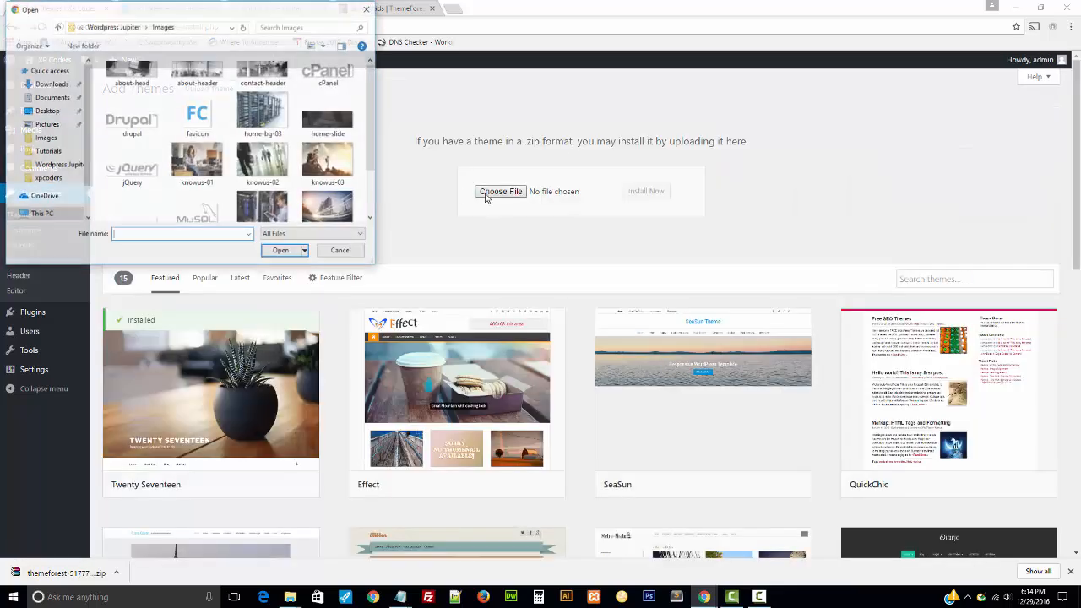
{"action": "left_click", "coordinate": [138, 27]}
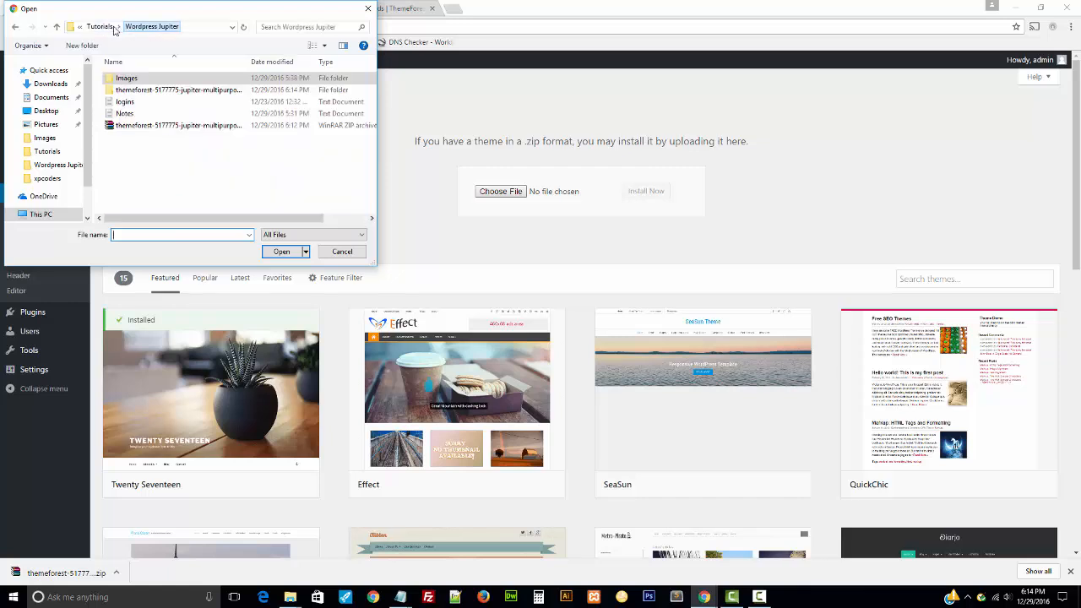
{"action": "double_click", "coordinate": [126, 89]}
{"action": "double_click", "coordinate": [129, 89]}
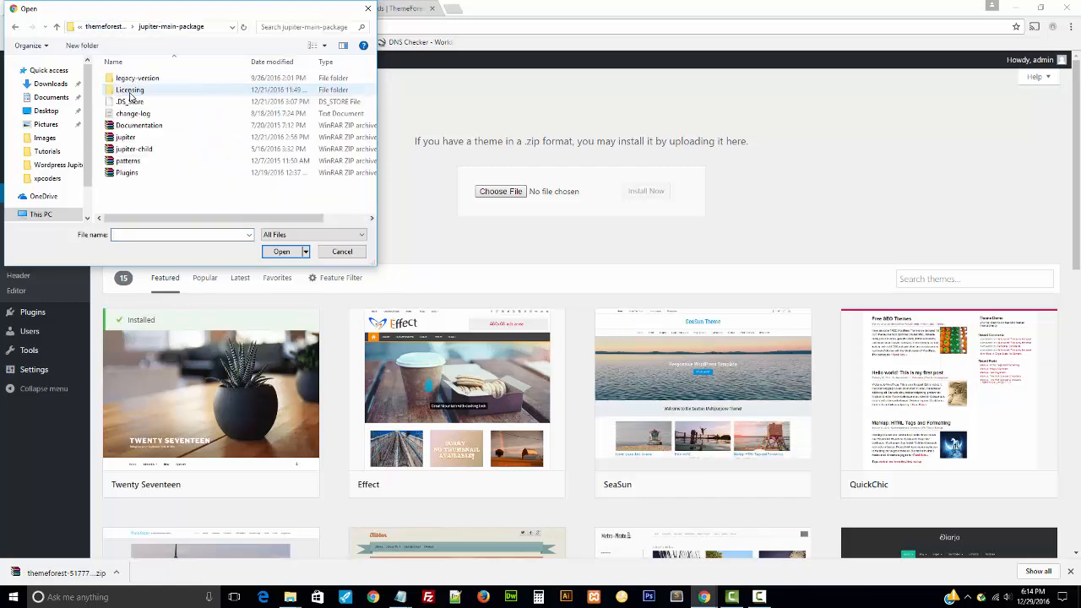
{"action": "double_click", "coordinate": [125, 138]}
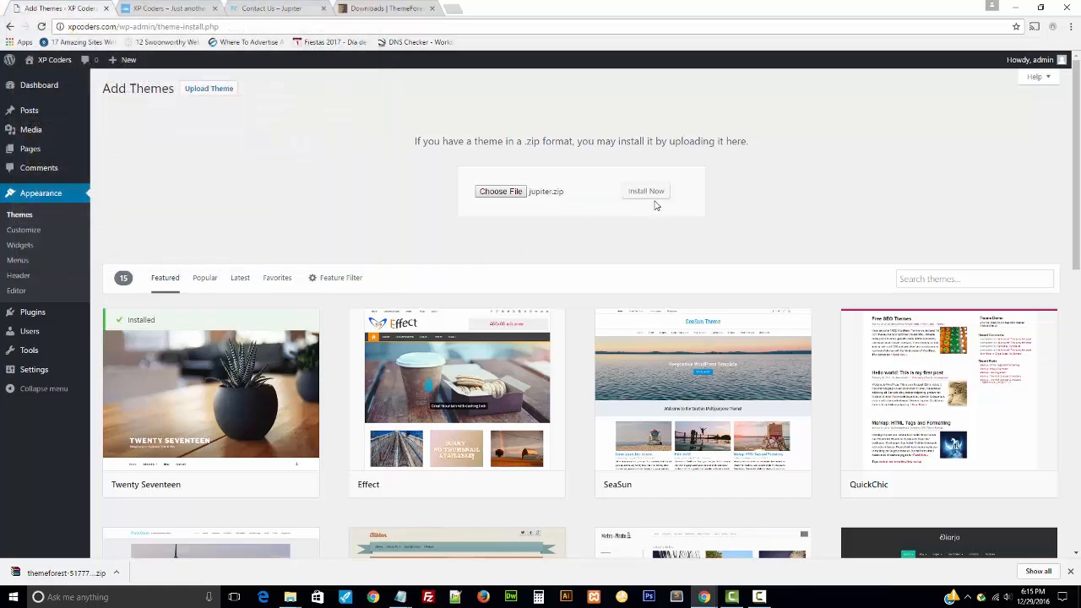
{"action": "left_click", "coordinate": [652, 192]}
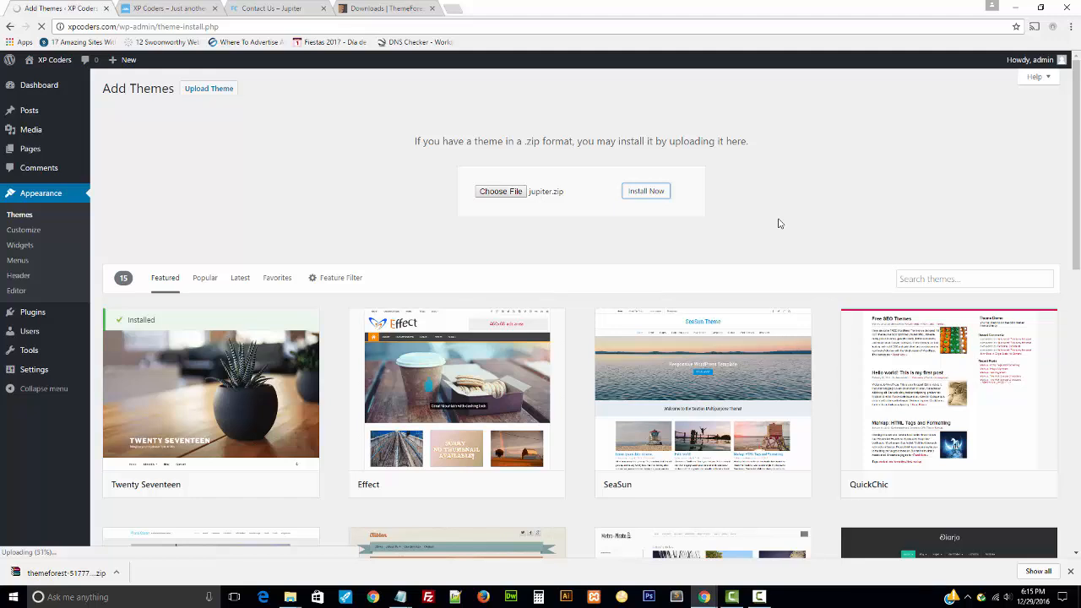
{"action": "left_click", "coordinate": [1071, 572]}
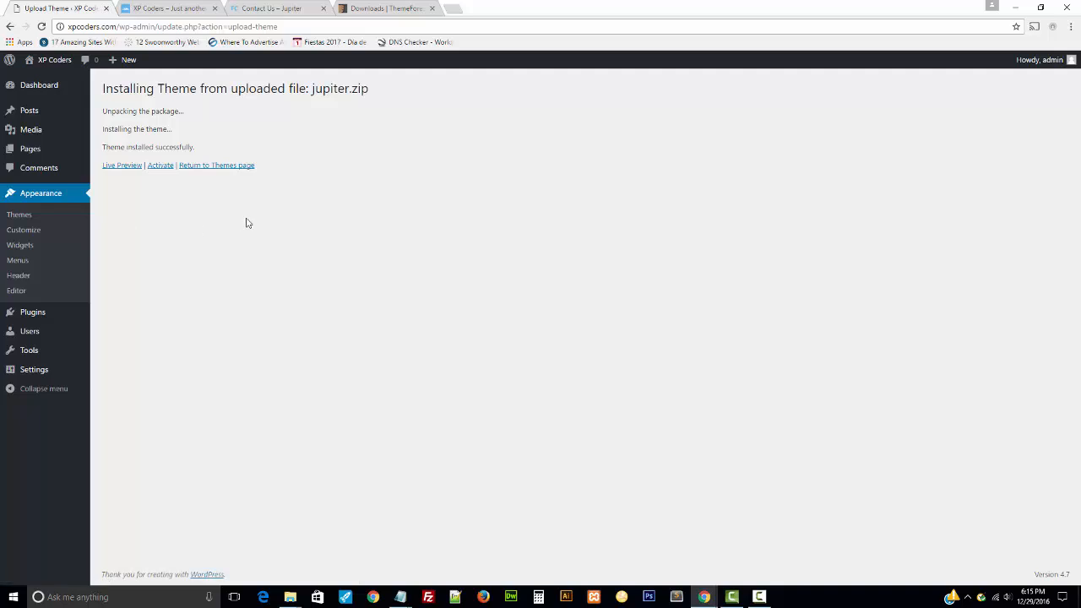
- Activate the installed Jupiter theme and decline its usage tracking
{"action": "left_click", "coordinate": [159, 166]}
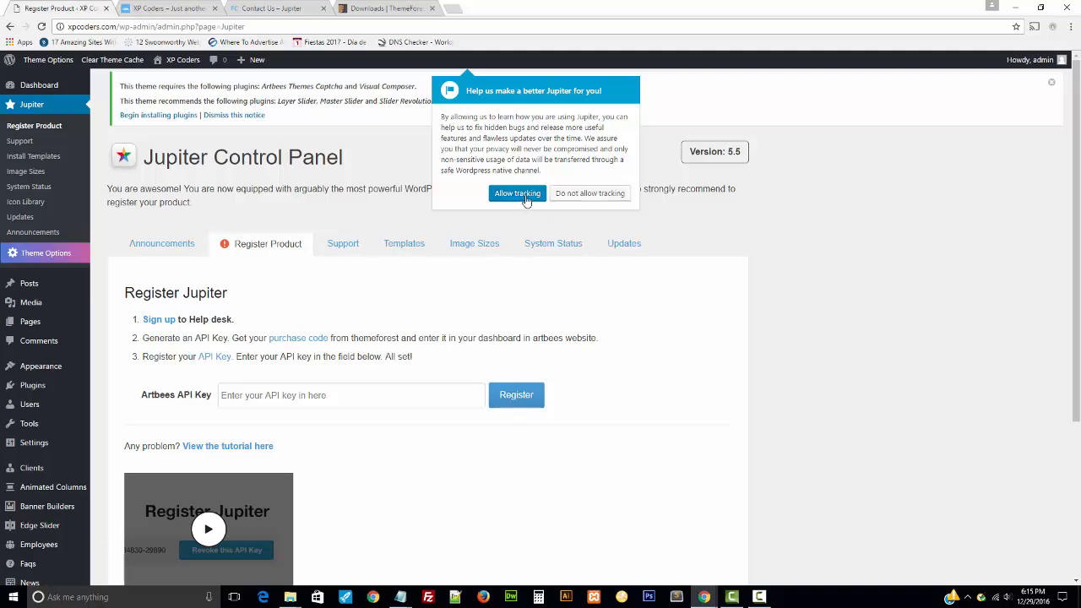
{"action": "left_click", "coordinate": [583, 195]}
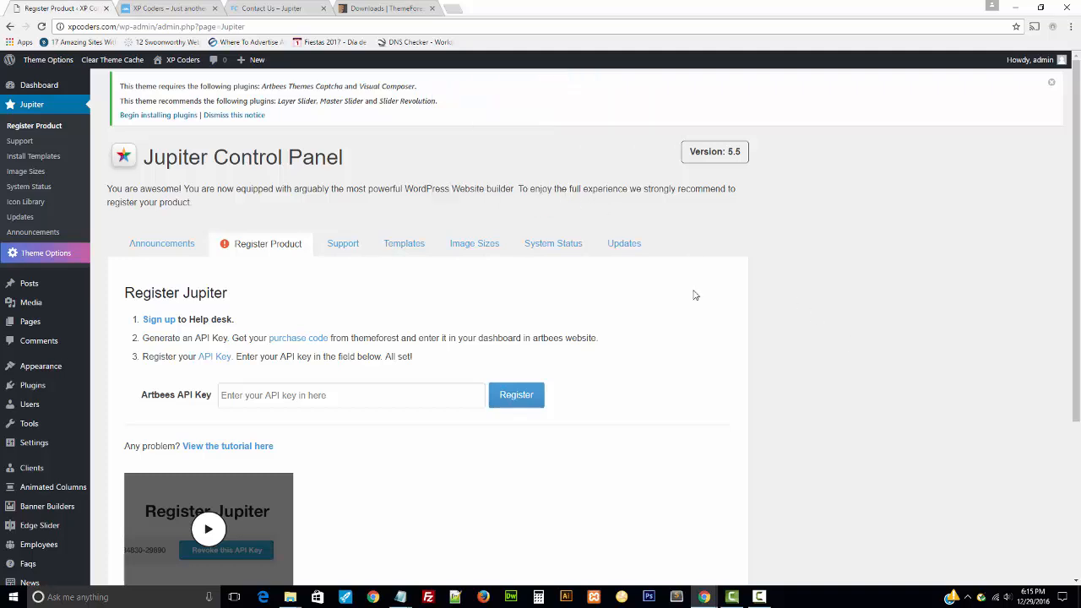
- Bulk-install all the plugins Jupiter requires and recommends: Artbees Themes Captcha, Visual Composer, Layer Slider, Master Slider and Slider Revolution
{"action": "left_click", "coordinate": [139, 115]}
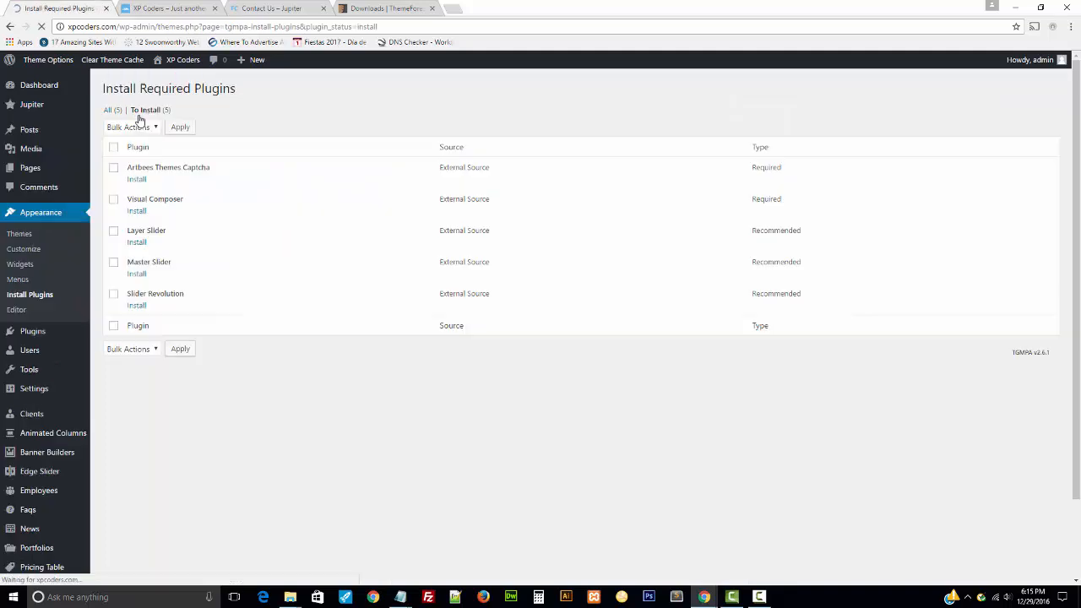
{"action": "left_click", "coordinate": [115, 148]}
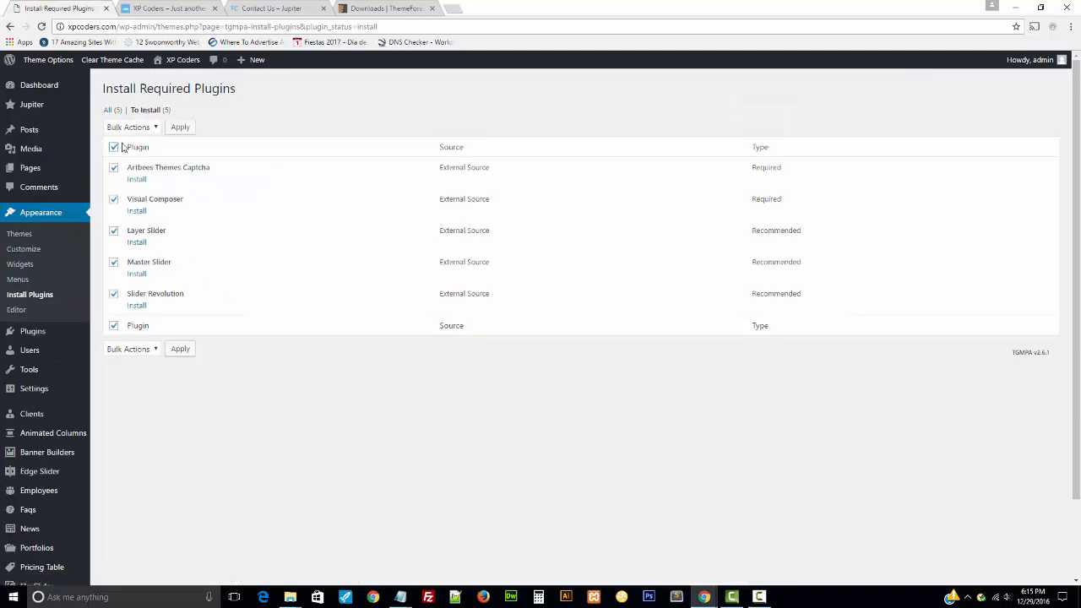
{"action": "left_click", "coordinate": [131, 127]}
{"action": "left_click", "coordinate": [122, 148]}
{"action": "left_click", "coordinate": [180, 127]}
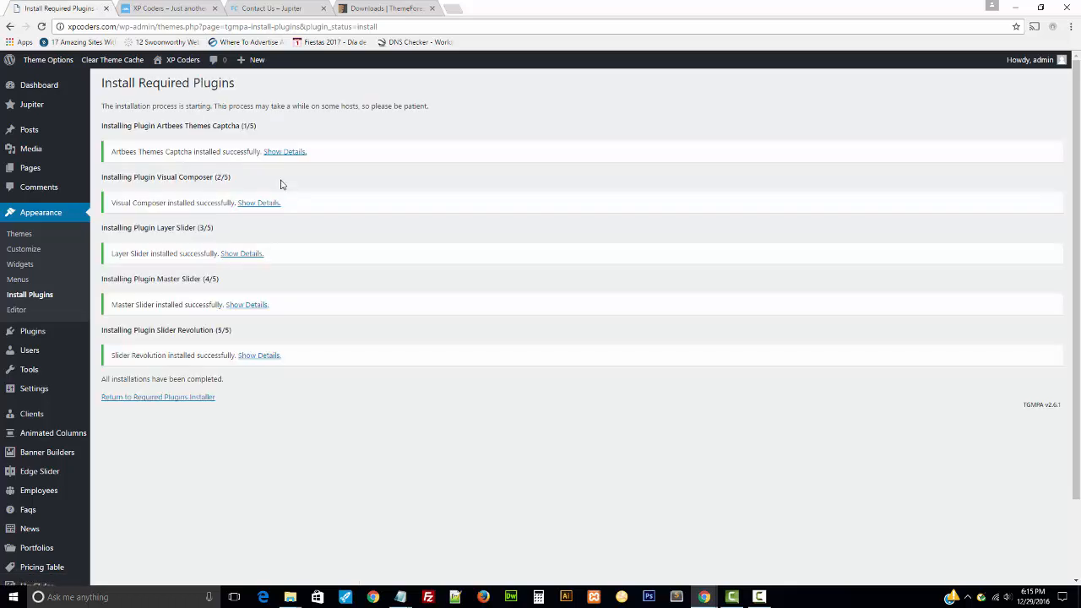
- Return to the required plugins list and bulk-activate all five installed plugins
{"action": "left_click", "coordinate": [138, 397]}
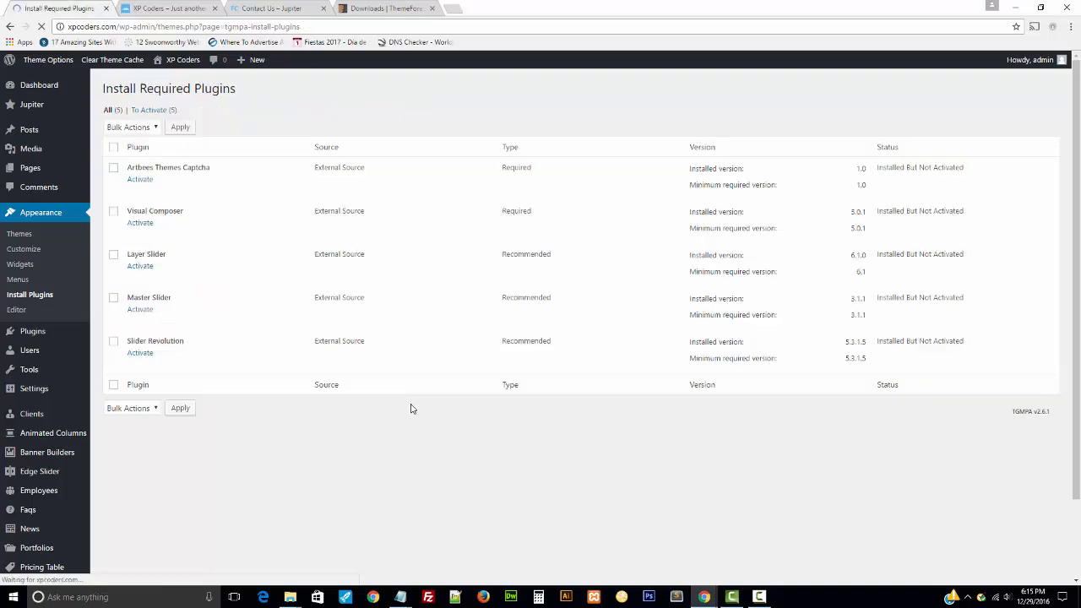
{"action": "left_click", "coordinate": [114, 147]}
{"action": "left_click", "coordinate": [136, 129]}
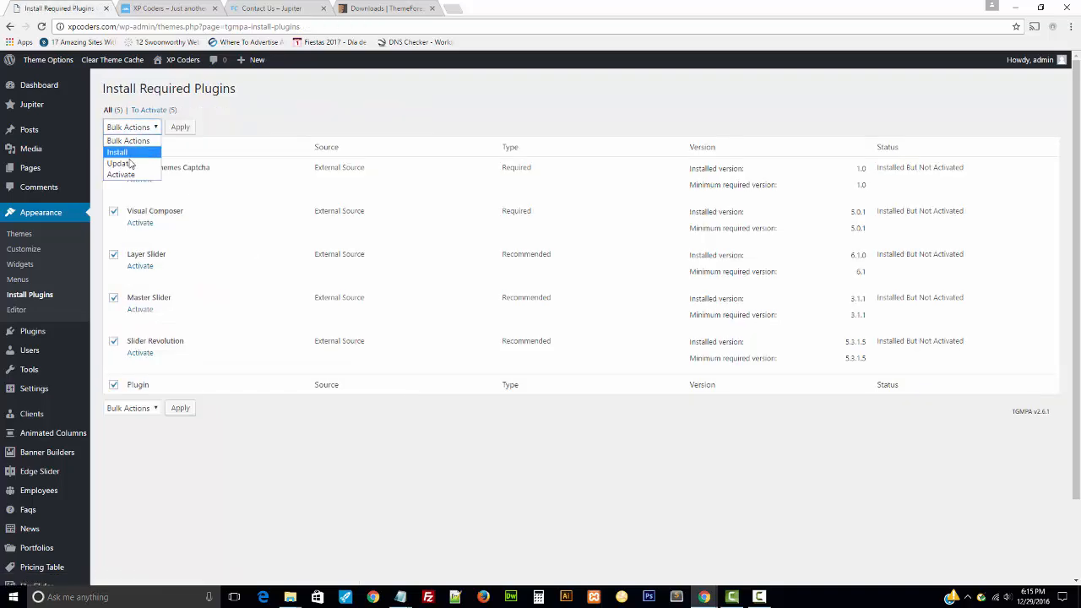
{"action": "left_click", "coordinate": [125, 175]}
{"action": "left_click", "coordinate": [183, 128]}
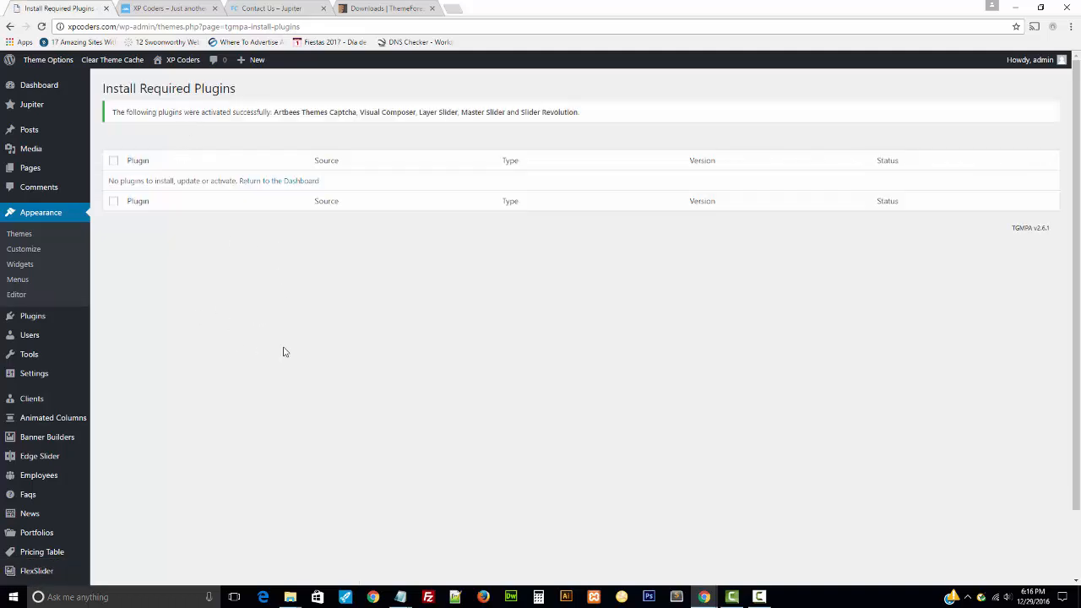
- Upload the jupiter-child ZIP from the jupiter-main-package folder as a new theme, install it and activate it
{"action": "left_click", "coordinate": [20, 234]}
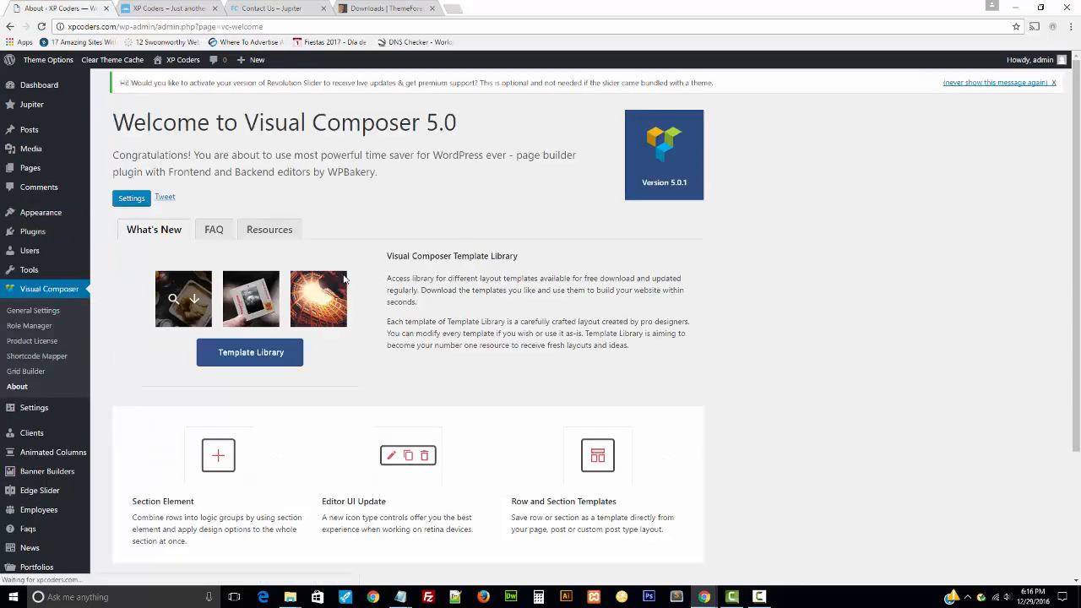
{"action": "scroll", "coordinate": [740, 406], "scroll_direction": "down", "scroll_amount": 2}
{"action": "scroll", "coordinate": [740, 408], "scroll_direction": "up", "scroll_amount": 2}
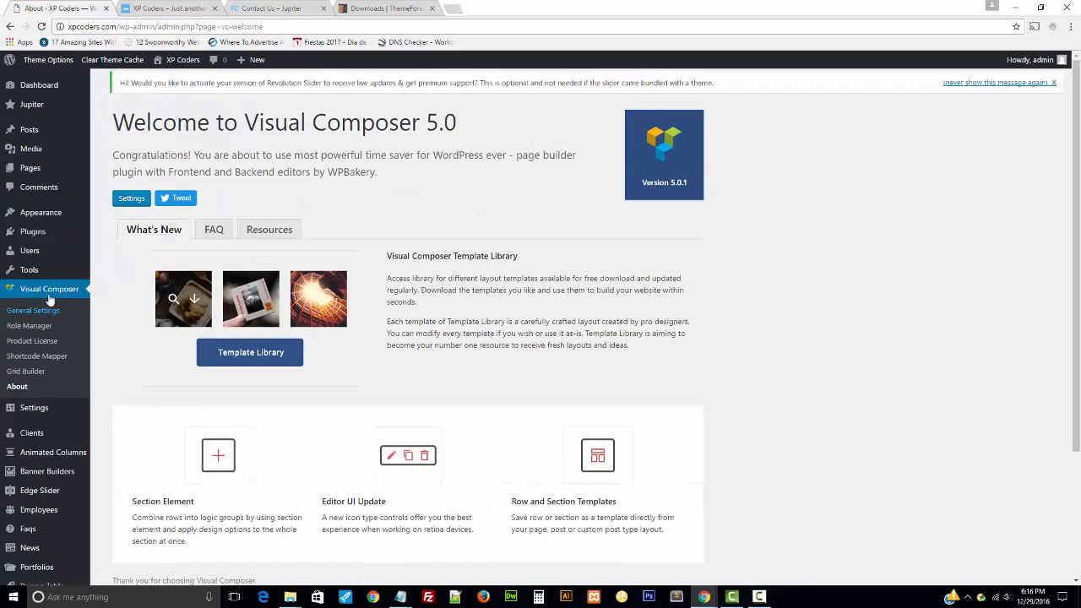
{"action": "mouse_move", "coordinate": [68, 218]}
{"action": "left_click", "coordinate": [109, 216]}
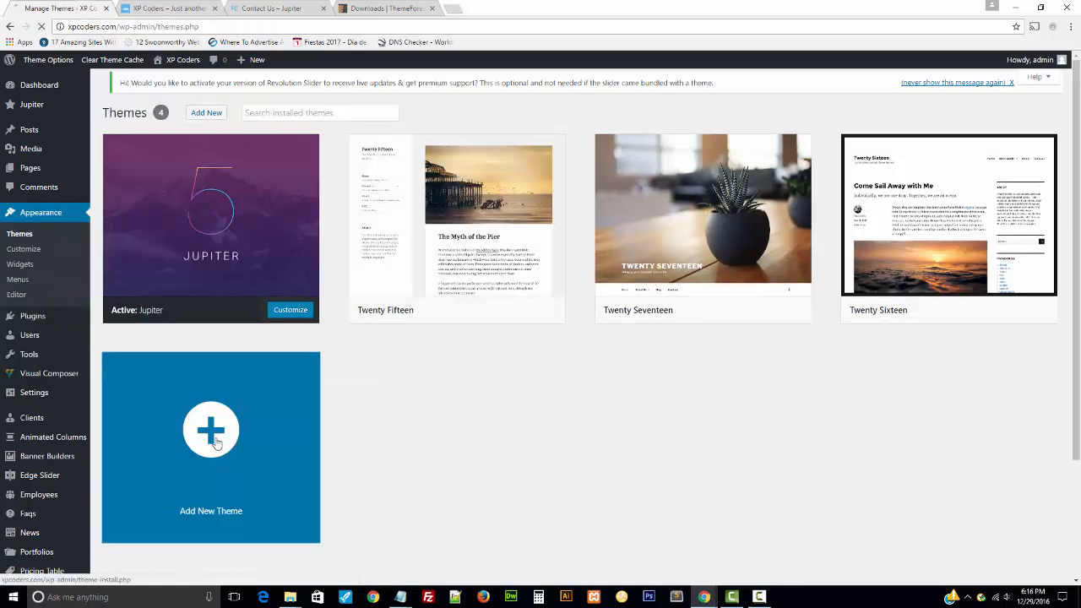
{"action": "left_click", "coordinate": [212, 433]}
{"action": "left_click", "coordinate": [209, 115]}
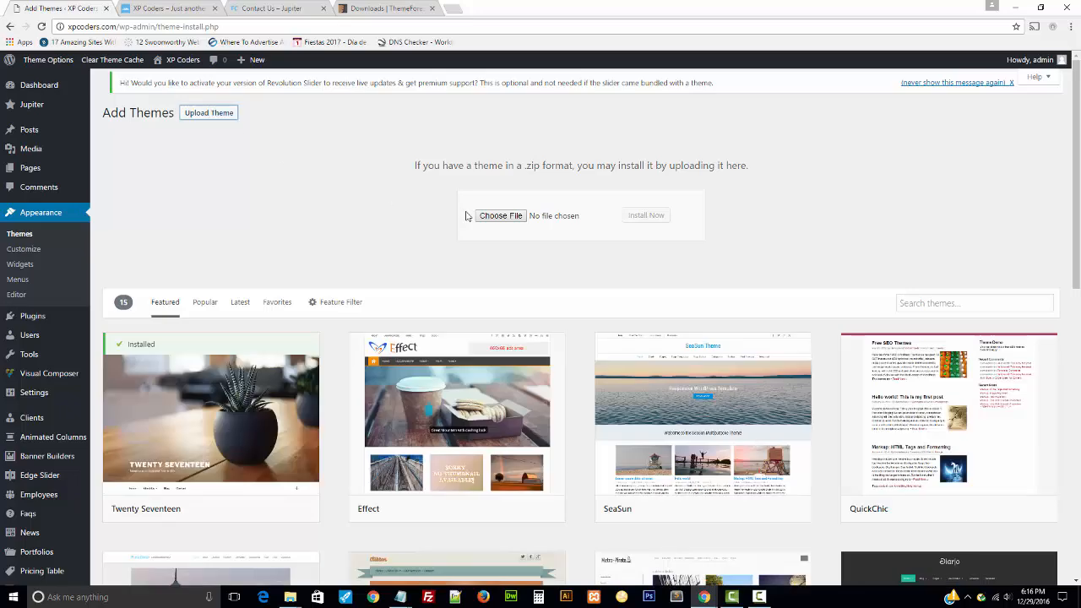
{"action": "left_click", "coordinate": [483, 215]}
{"action": "double_click", "coordinate": [139, 149]}
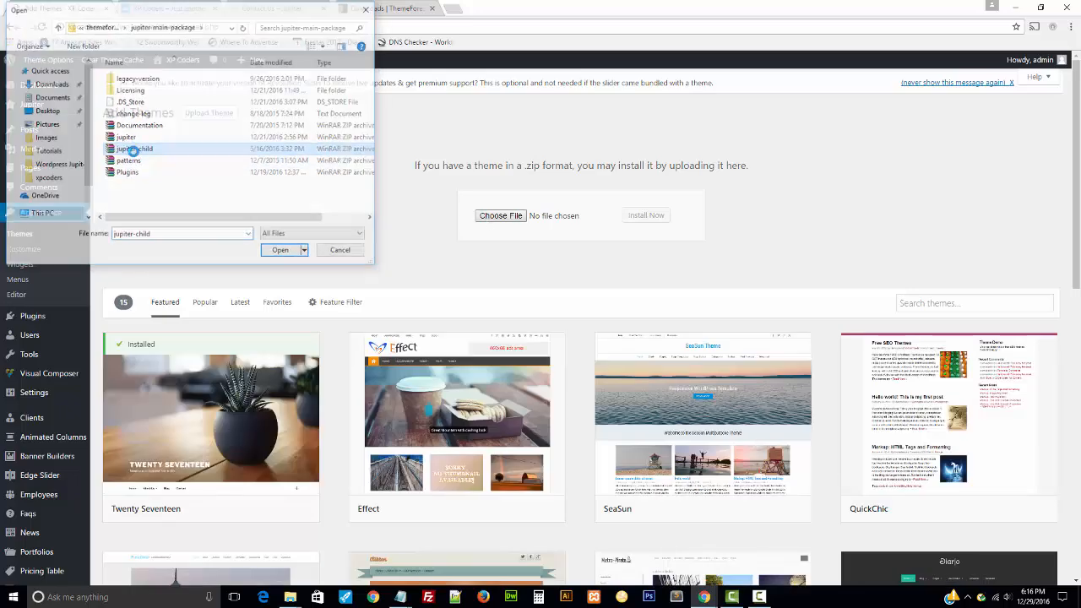
{"action": "left_click", "coordinate": [639, 217]}
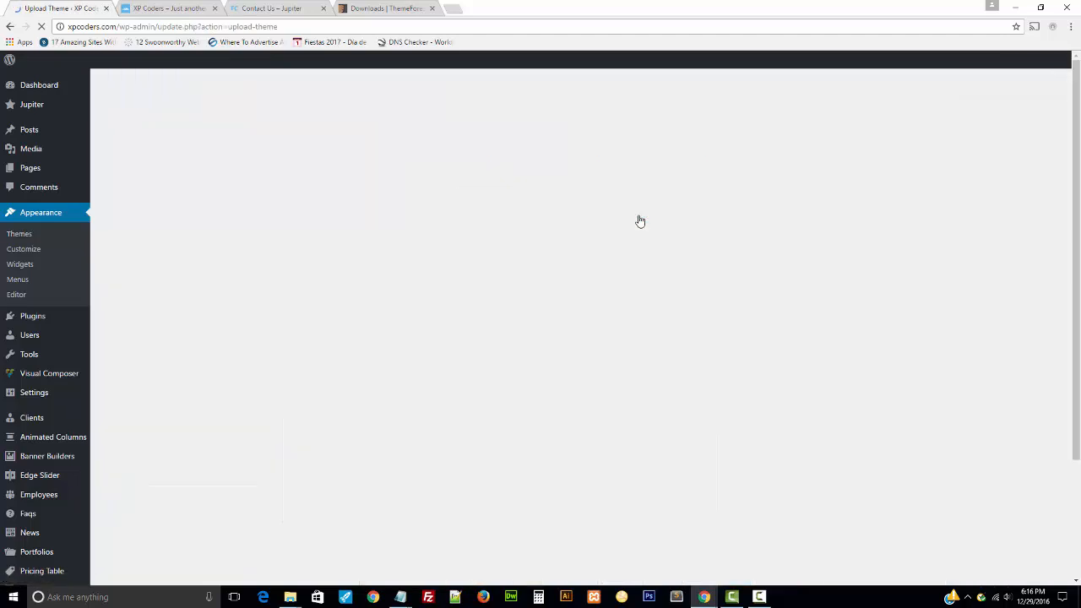
{"action": "left_click", "coordinate": [154, 227]}
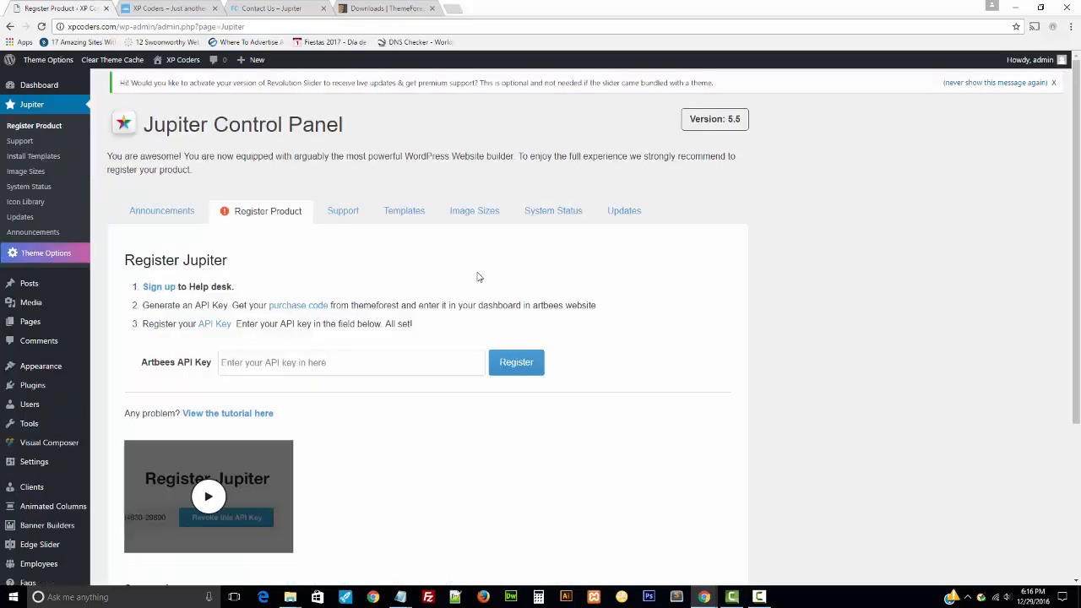
- Open the list of all pages and reload the XP Coders front page to check how it looks with the new theme
{"action": "scroll", "coordinate": [772, 415], "scroll_direction": "down", "scroll_amount": 2}
{"action": "scroll", "coordinate": [751, 415], "scroll_direction": "up", "scroll_amount": 2}
{"action": "left_click", "coordinate": [110, 325]}
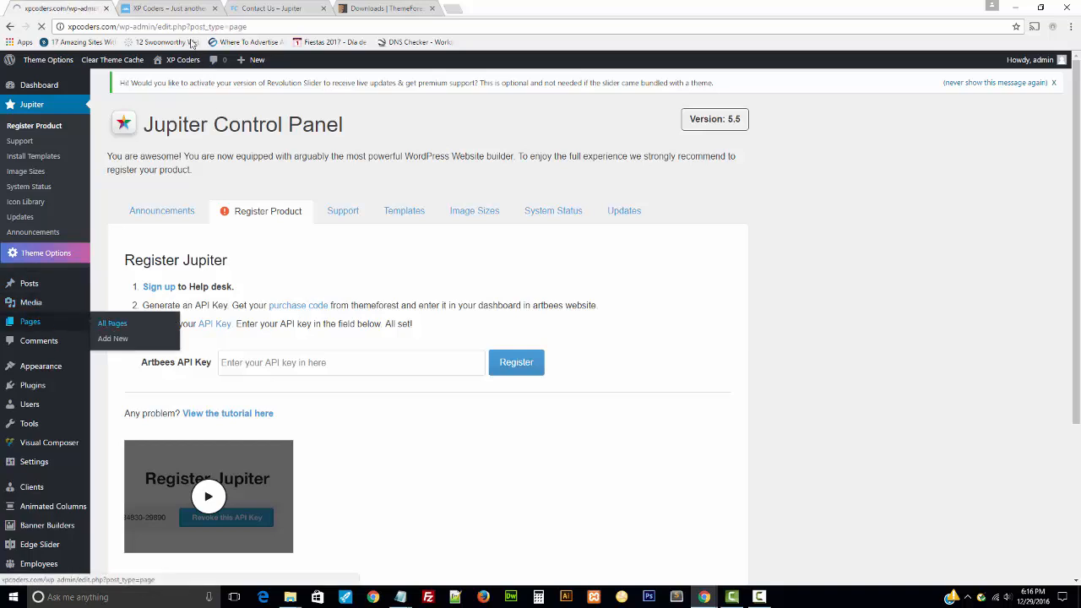
{"action": "left_click", "coordinate": [181, 7]}
{"action": "left_click", "coordinate": [41, 26]}
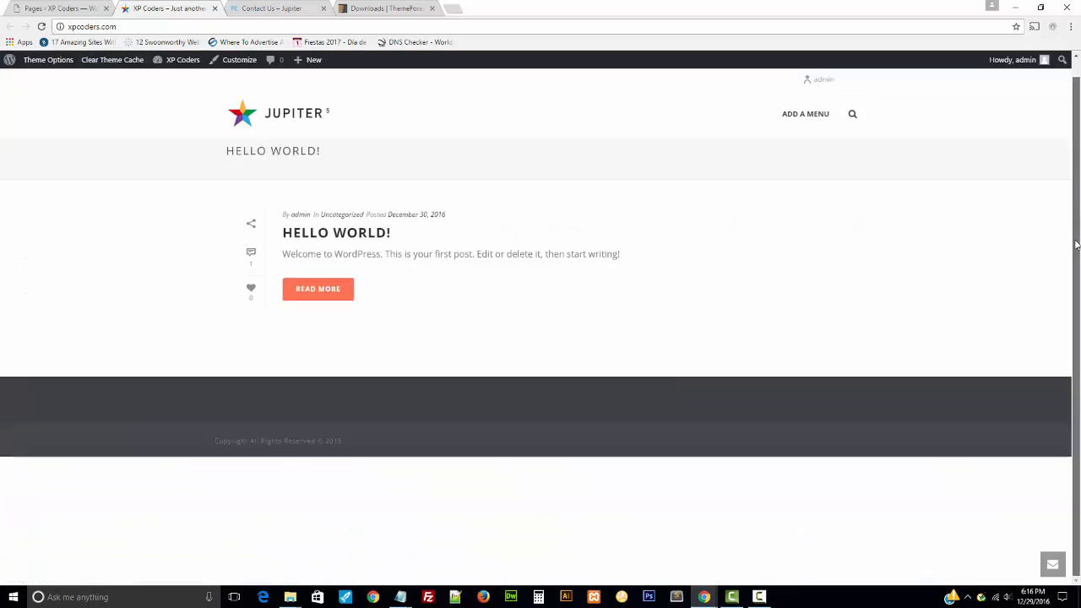
- Assign the Main Nav menu to the Primary Navigation location and save the menu
{"action": "left_click", "coordinate": [84, 14]}
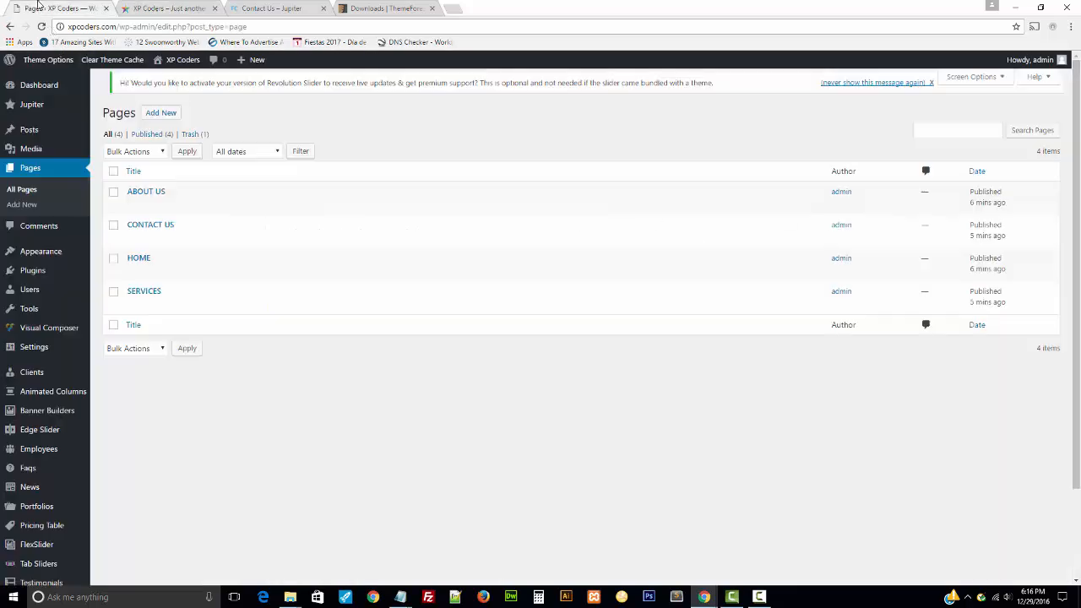
{"action": "mouse_move", "coordinate": [28, 251]}
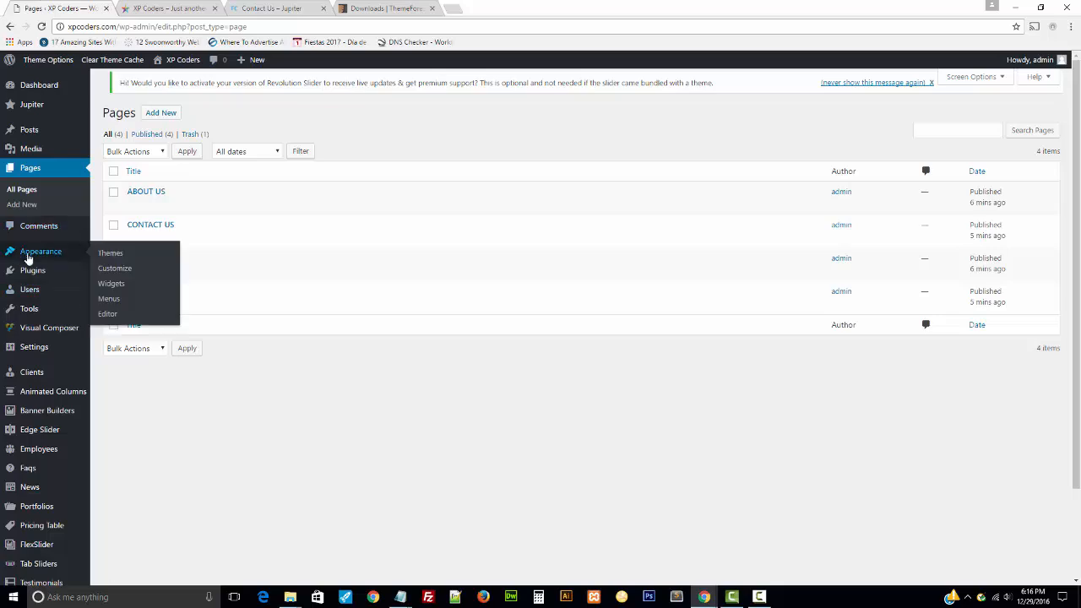
{"action": "left_click", "coordinate": [109, 300]}
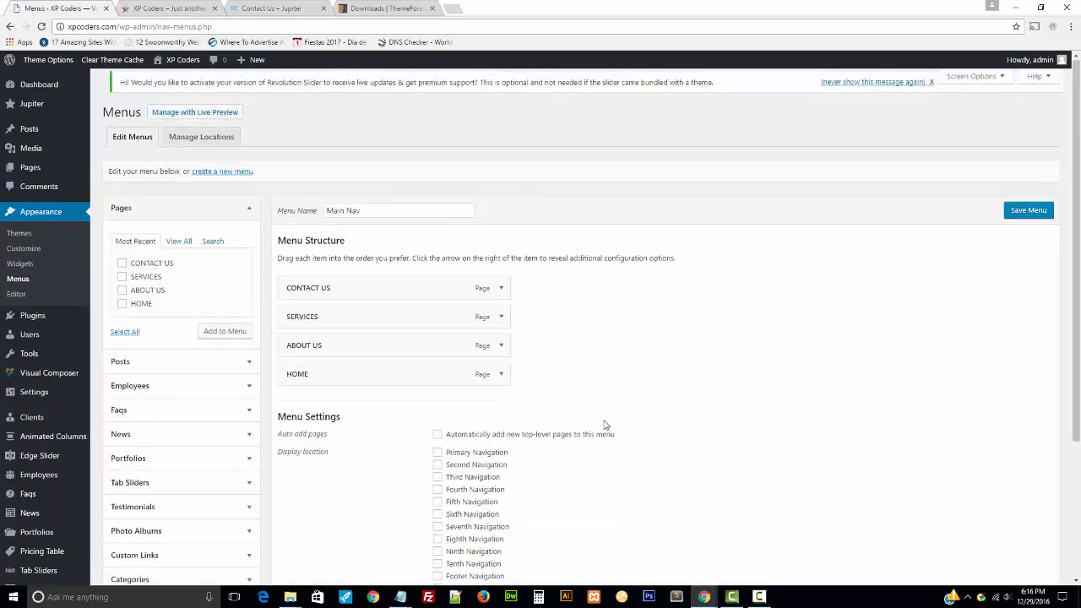
{"action": "scroll", "coordinate": [591, 427], "scroll_direction": "down", "scroll_amount": 1}
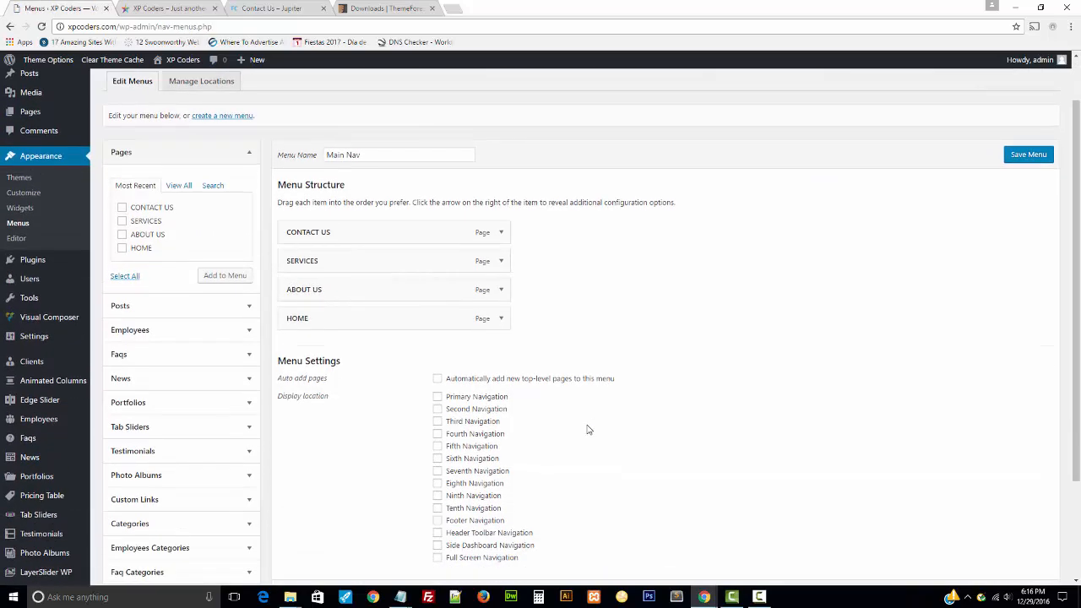
{"action": "left_click", "coordinate": [437, 396]}
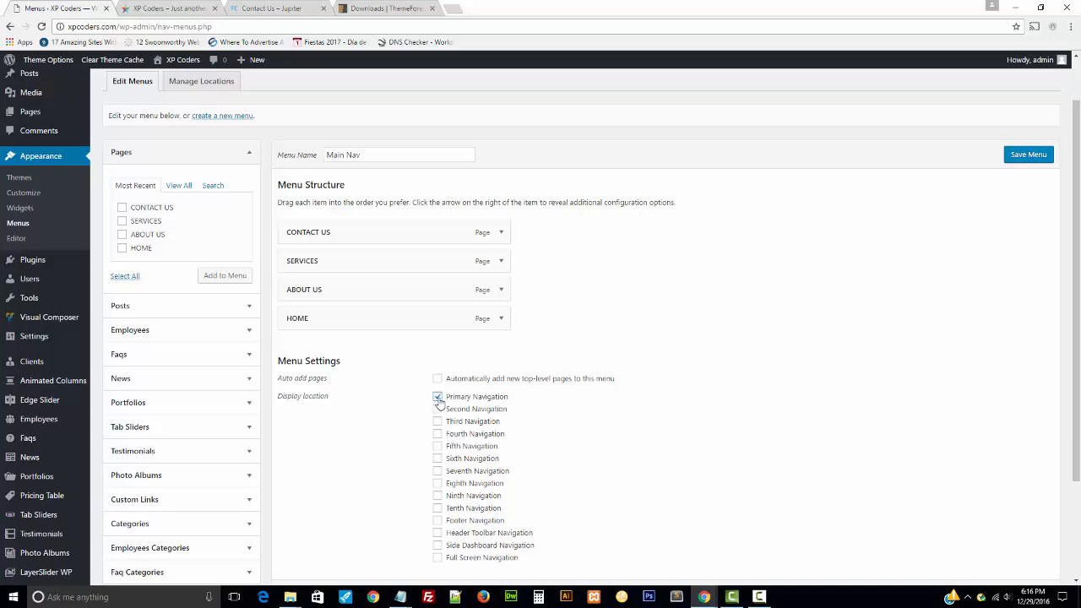
{"action": "left_click", "coordinate": [1024, 157]}
- Look at the Jupiter demo's menu and reload the XP Coders front page to check its navigation
{"action": "left_click", "coordinate": [248, 6]}
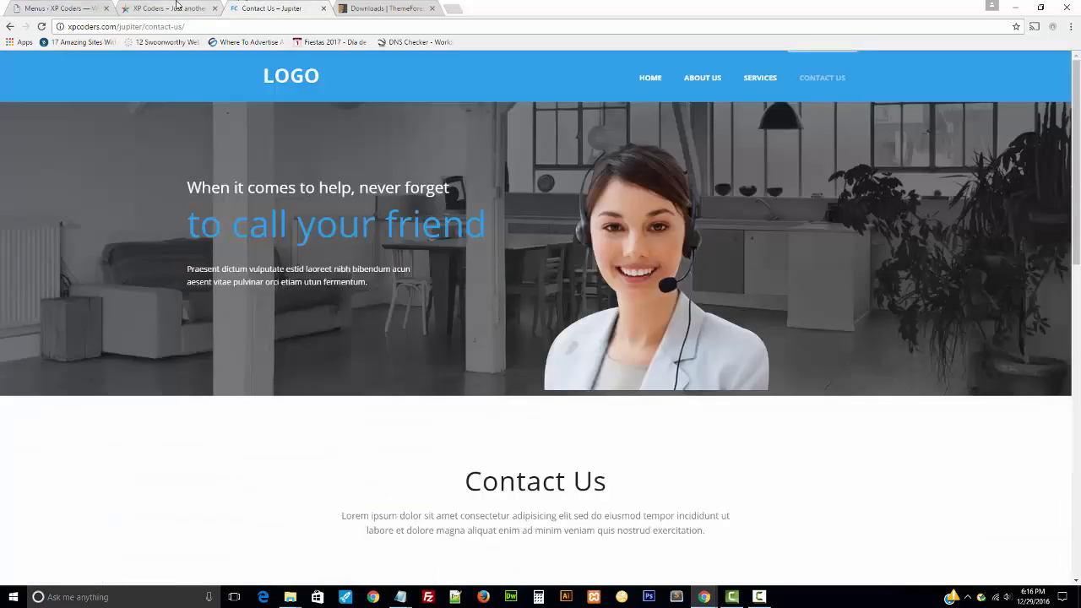
{"action": "left_click", "coordinate": [169, 9]}
{"action": "left_click", "coordinate": [40, 26]}
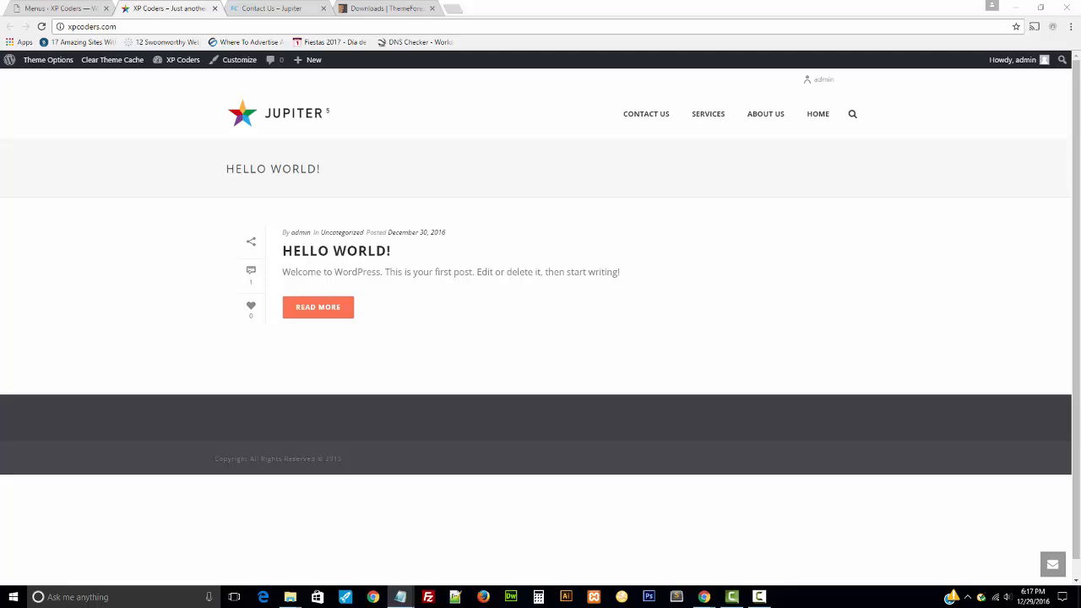
- Copy the blue color code #30a0e7 from the Notes file in Notepad and return to the browser
{"action": "left_click_drag", "start_coordinate": [1080, 262], "coordinate": [694, 325]}
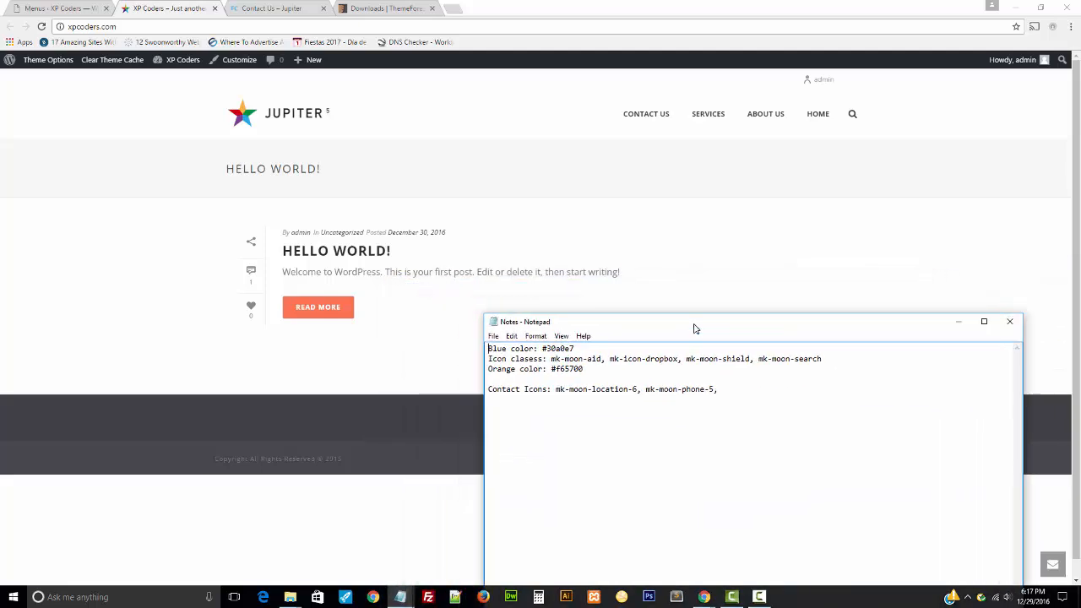
{"action": "double_click", "coordinate": [554, 348]}
{"action": "key", "text": "ctrl+c"}
{"action": "left_click", "coordinate": [673, 275]}
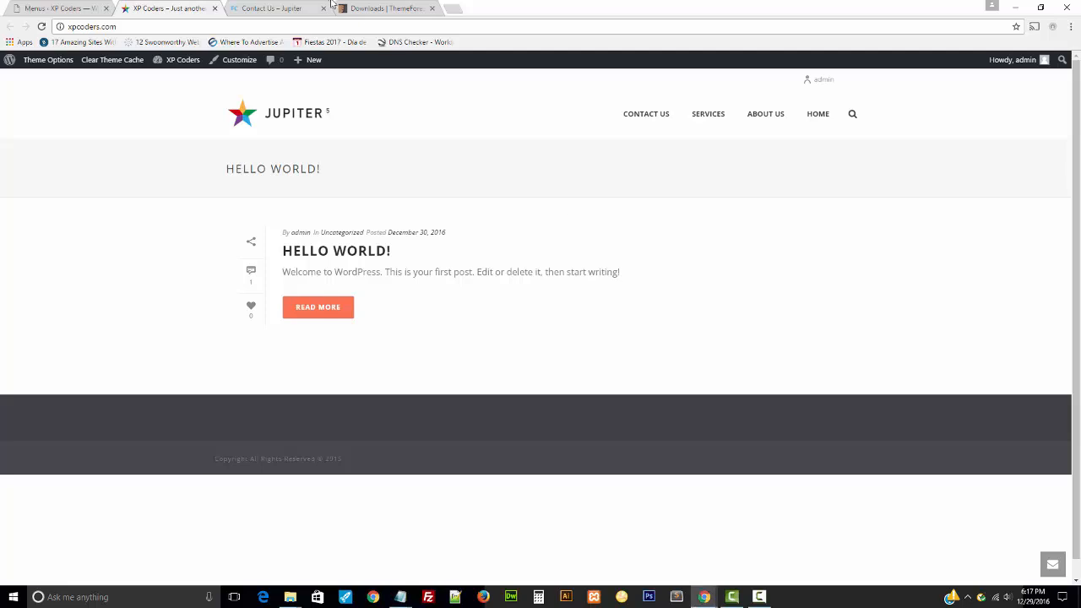
- Open the general color options in the styling section of Jupiter's theme options
{"action": "left_click", "coordinate": [306, 6]}
{"action": "left_click", "coordinate": [160, 8]}
{"action": "left_click", "coordinate": [53, 8]}
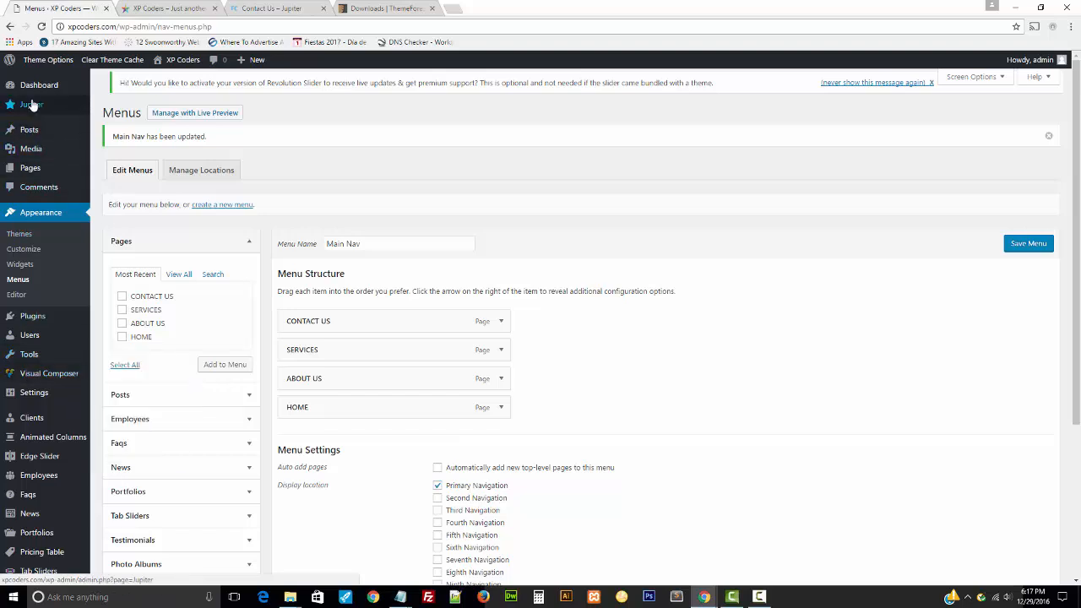
{"action": "mouse_move", "coordinate": [31, 104]}
{"action": "left_click", "coordinate": [125, 237]}
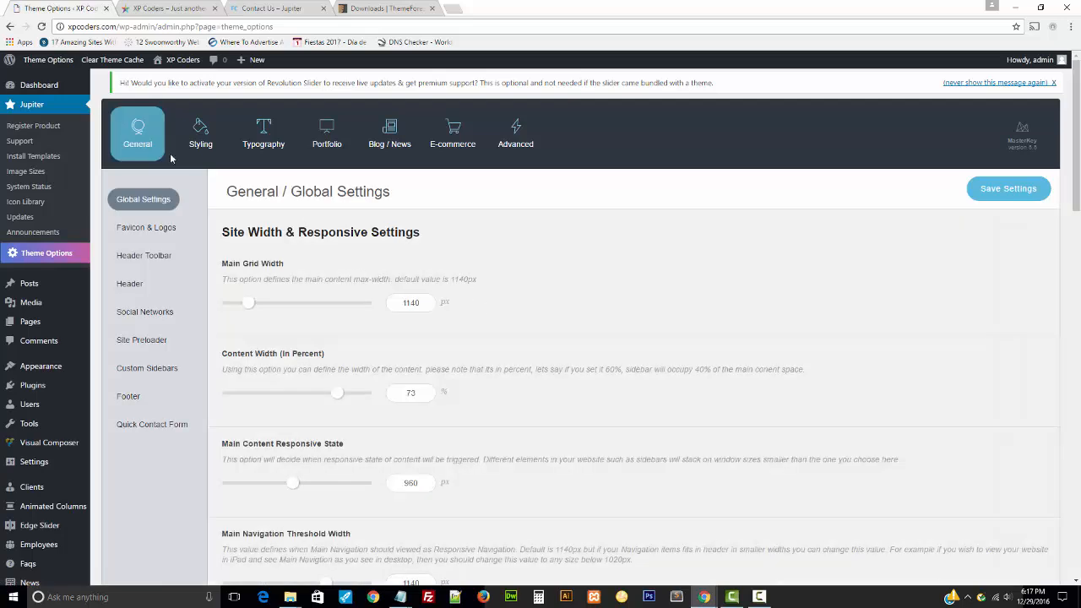
{"action": "left_click", "coordinate": [200, 144]}
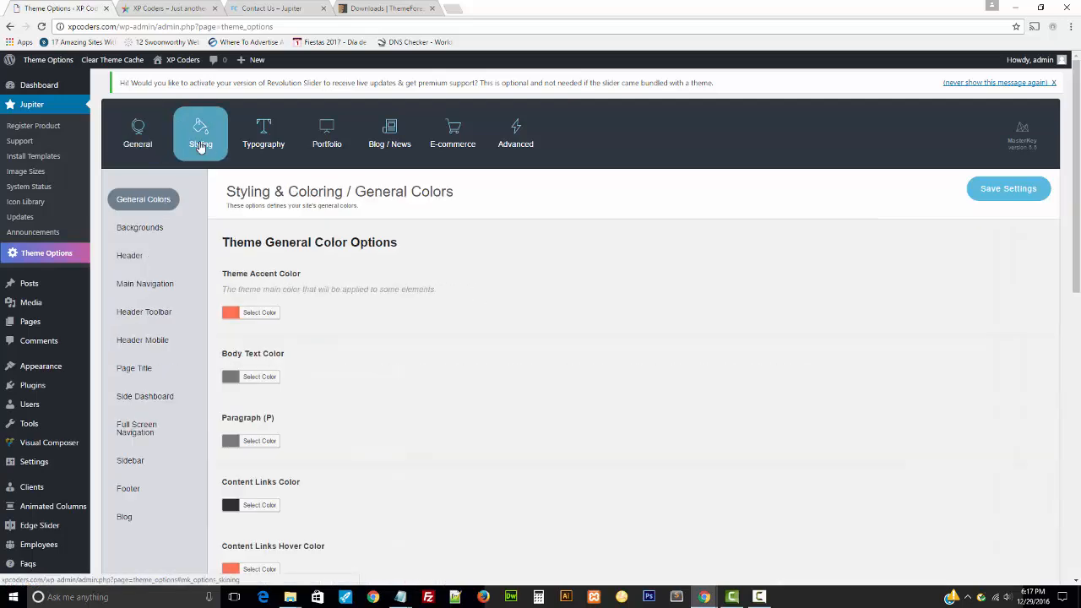
- Set the Theme Accent Color to #30a0e7
{"action": "scroll", "coordinate": [581, 286], "scroll_direction": "down", "scroll_amount": 1}
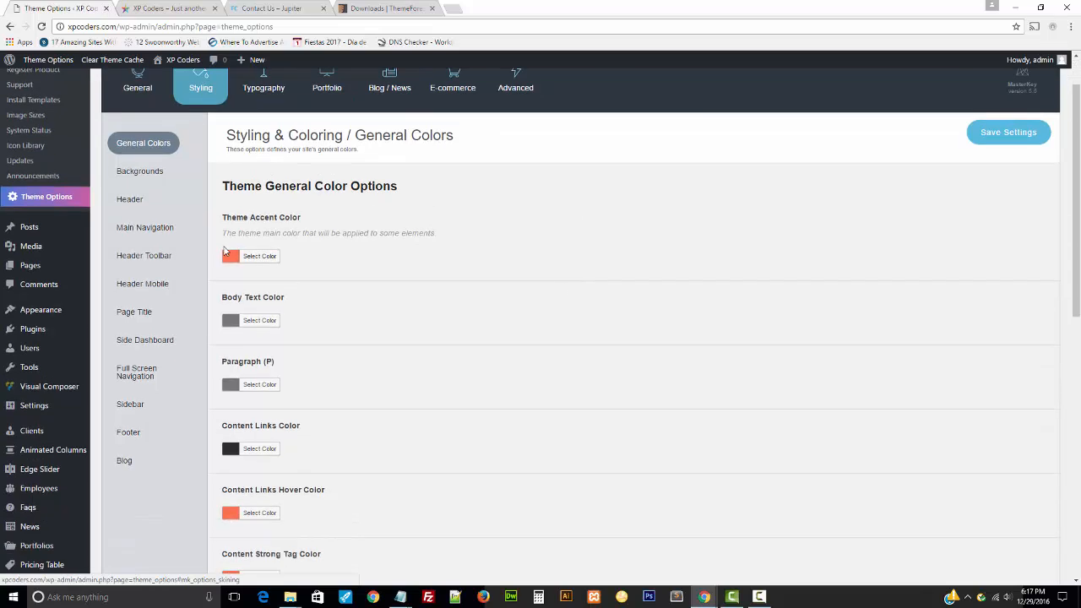
{"action": "left_click", "coordinate": [232, 256]}
{"action": "double_click", "coordinate": [306, 257]}
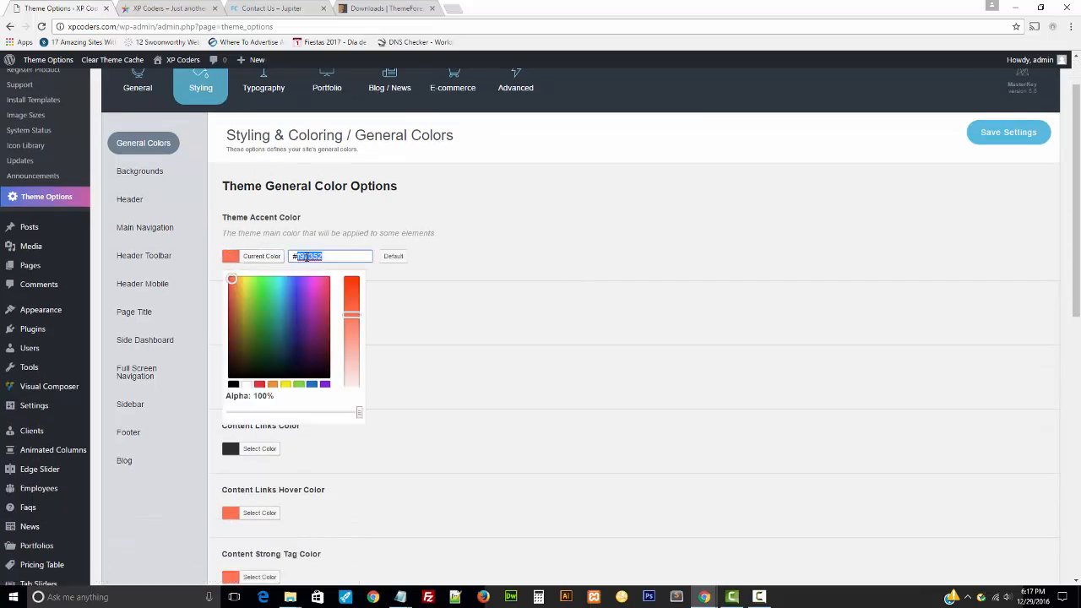
{"action": "key", "text": "ctrl+v"}
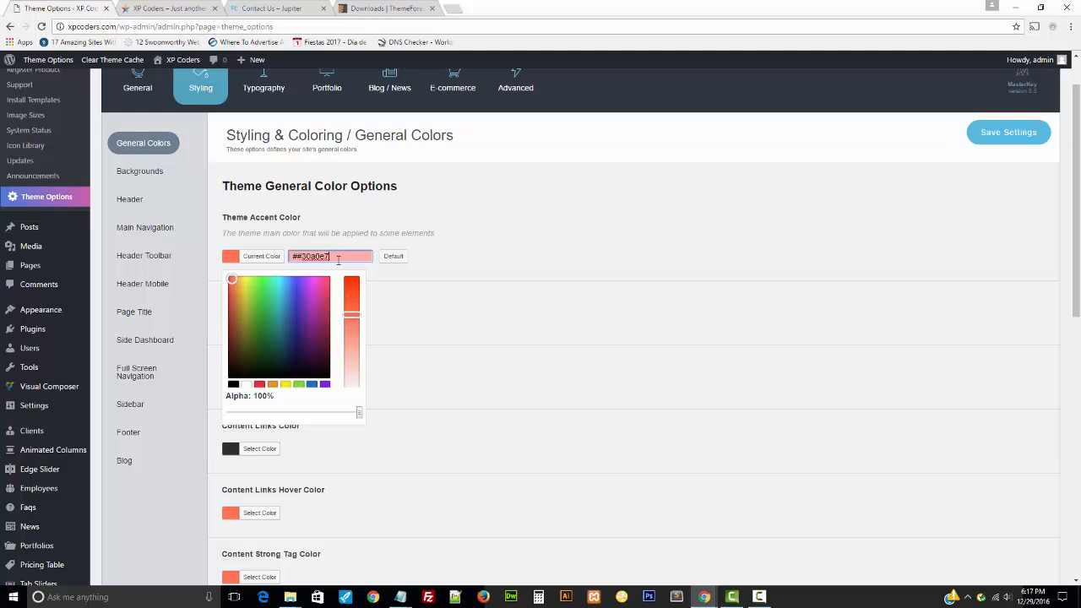
{"action": "left_click_drag", "start_coordinate": [339, 260], "coordinate": [233, 263]}
{"action": "key", "text": "ctrl+v"}
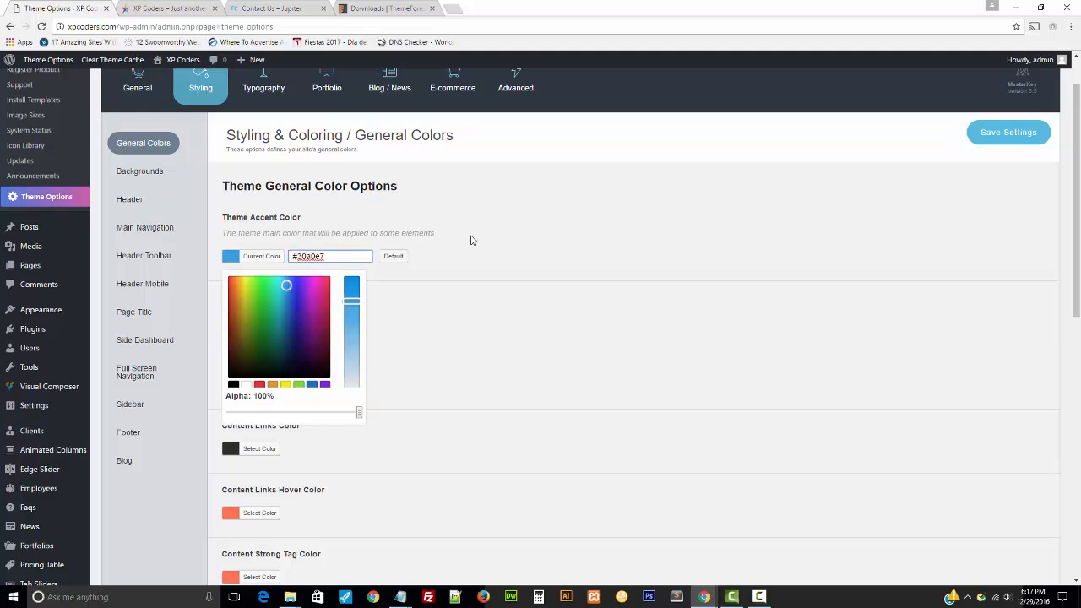
{"action": "left_click", "coordinate": [471, 240]}
- Set the Content Links Hover Color to #30a0e7
{"action": "scroll", "coordinate": [287, 381], "scroll_direction": "down", "scroll_amount": 2}
{"action": "left_click", "coordinate": [234, 345]}
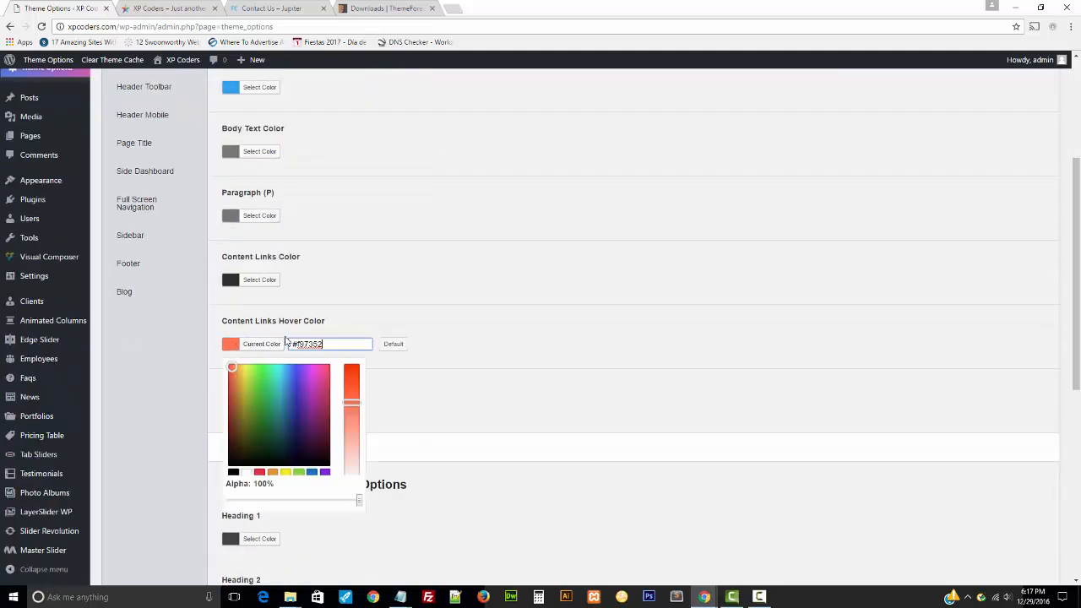
{"action": "double_click", "coordinate": [305, 344]}
{"action": "left_click_drag", "start_coordinate": [347, 344], "coordinate": [231, 334]}
{"action": "key", "text": "ctrl+v"}
{"action": "left_click", "coordinate": [484, 299]}
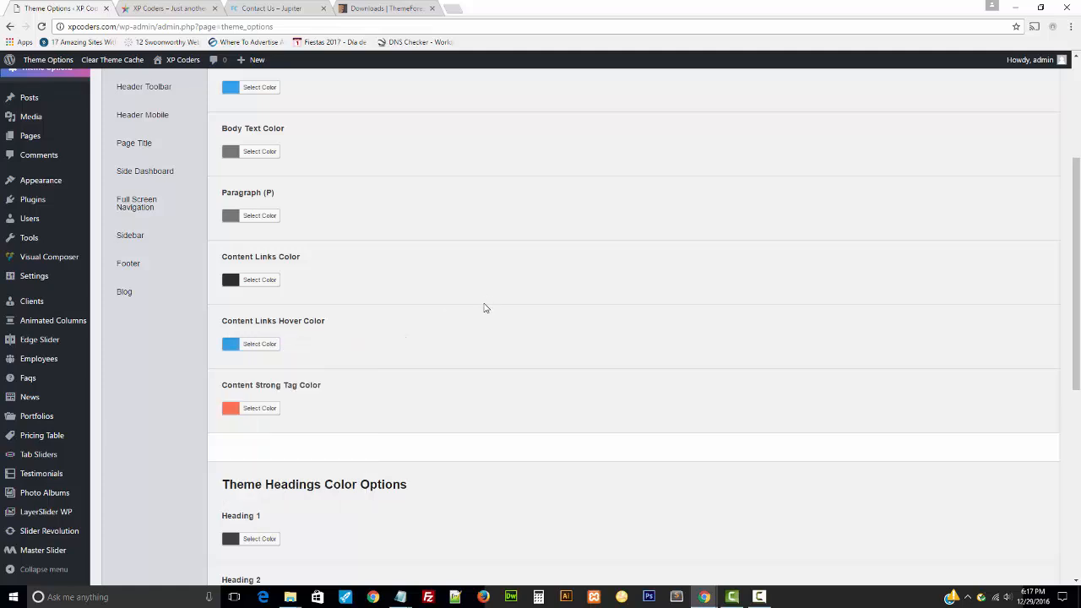
- Set the Content Strong Tag Color to #30a0e7 and save the general color settings
{"action": "scroll", "coordinate": [422, 312], "scroll_direction": "down", "scroll_amount": 1}
{"action": "key", "text": "ctrl+a"}
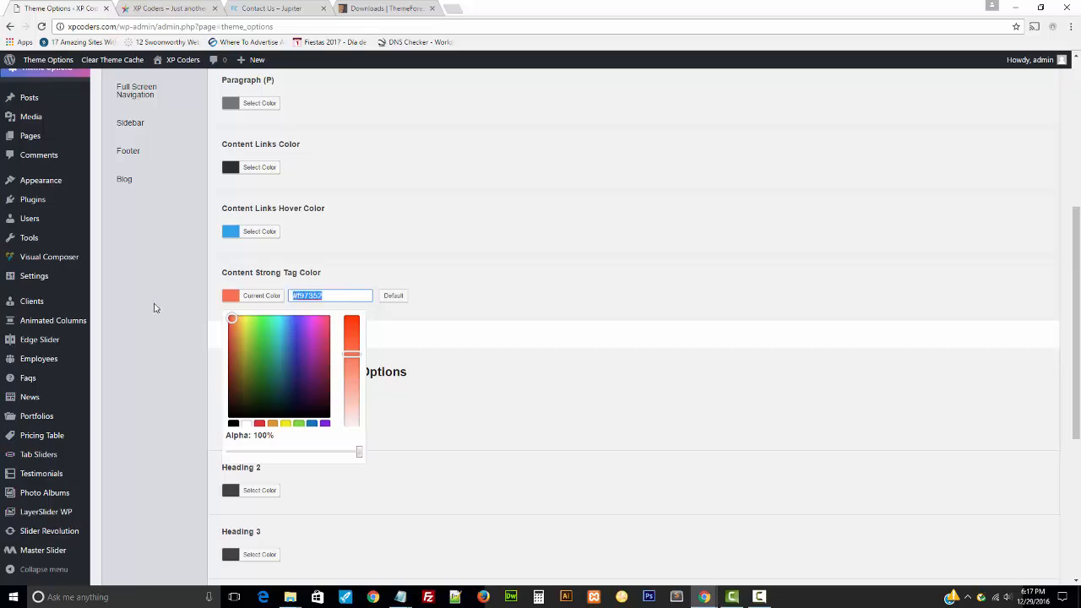
{"action": "key", "text": "ctrl+v"}
{"action": "left_click", "coordinate": [442, 292]}
{"action": "scroll", "coordinate": [441, 307], "scroll_direction": "down", "scroll_amount": 4}
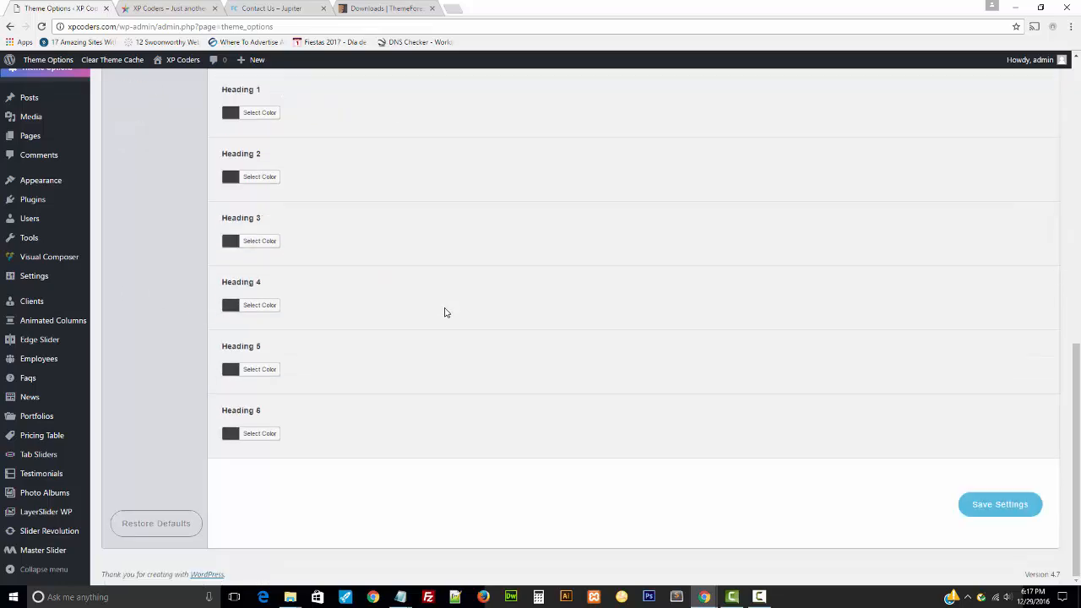
{"action": "scroll", "coordinate": [444, 309], "scroll_direction": "up", "scroll_amount": 8}
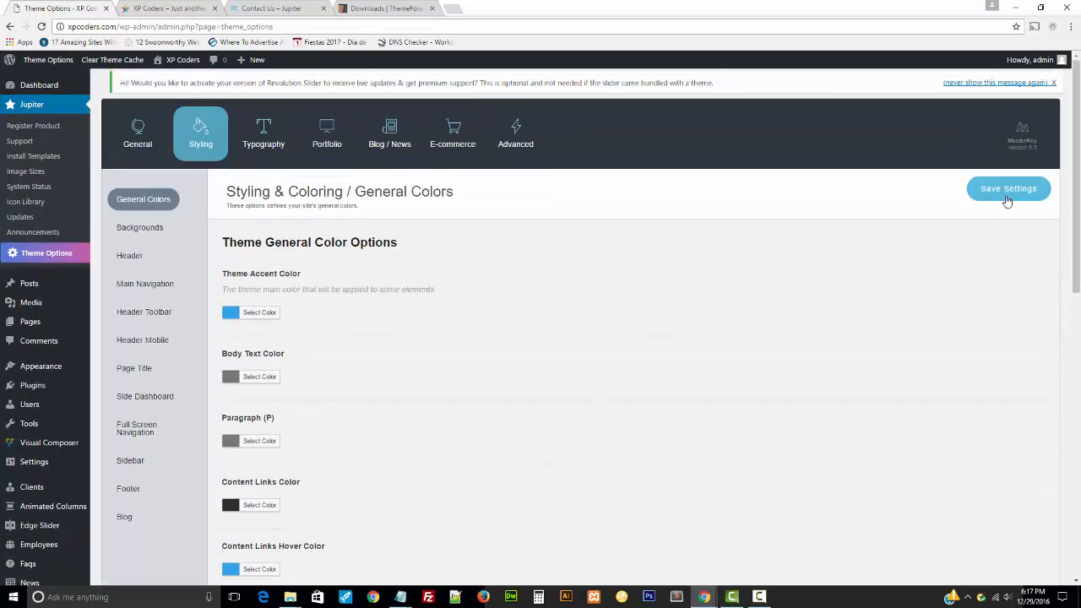
{"action": "left_click", "coordinate": [1007, 200]}
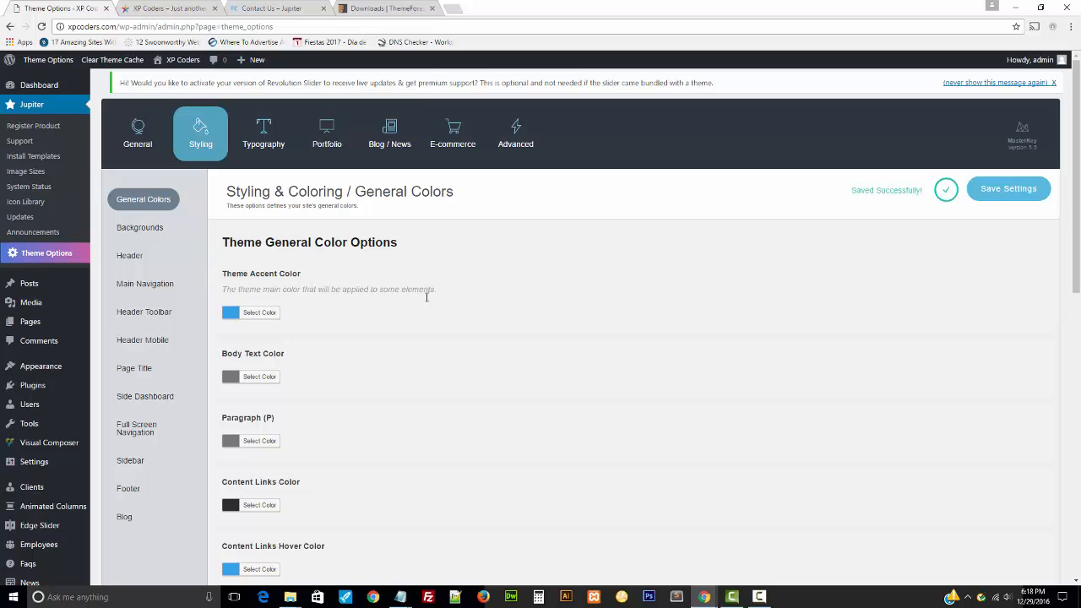
- In the styling backgrounds, set the header section's single background color to #30a0e7 and apply it
{"action": "left_click", "coordinate": [131, 237]}
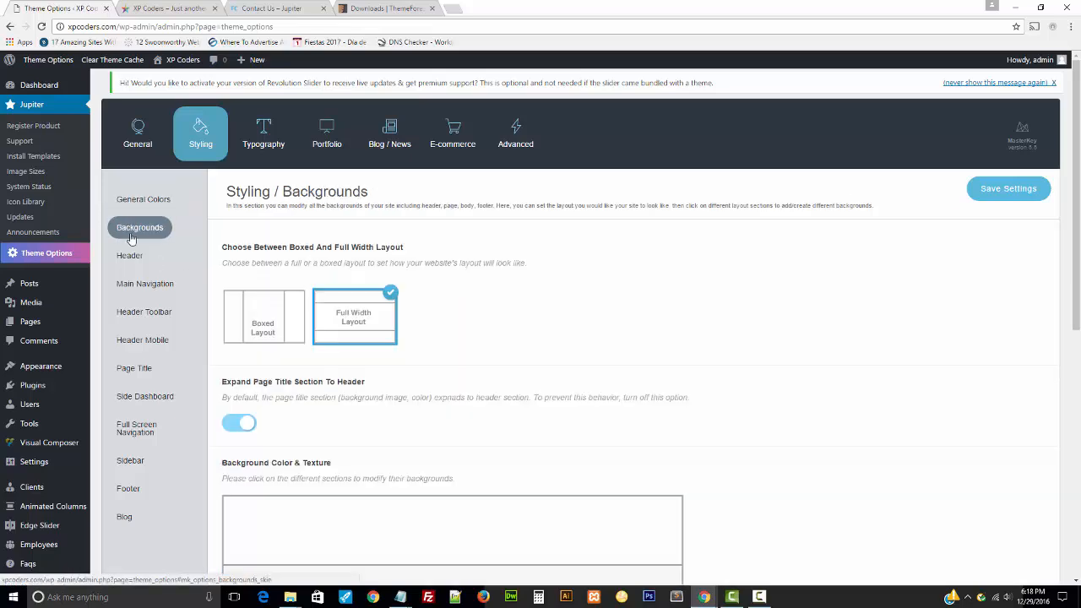
{"action": "scroll", "coordinate": [647, 415], "scroll_direction": "down", "scroll_amount": 2}
{"action": "left_click", "coordinate": [414, 365]}
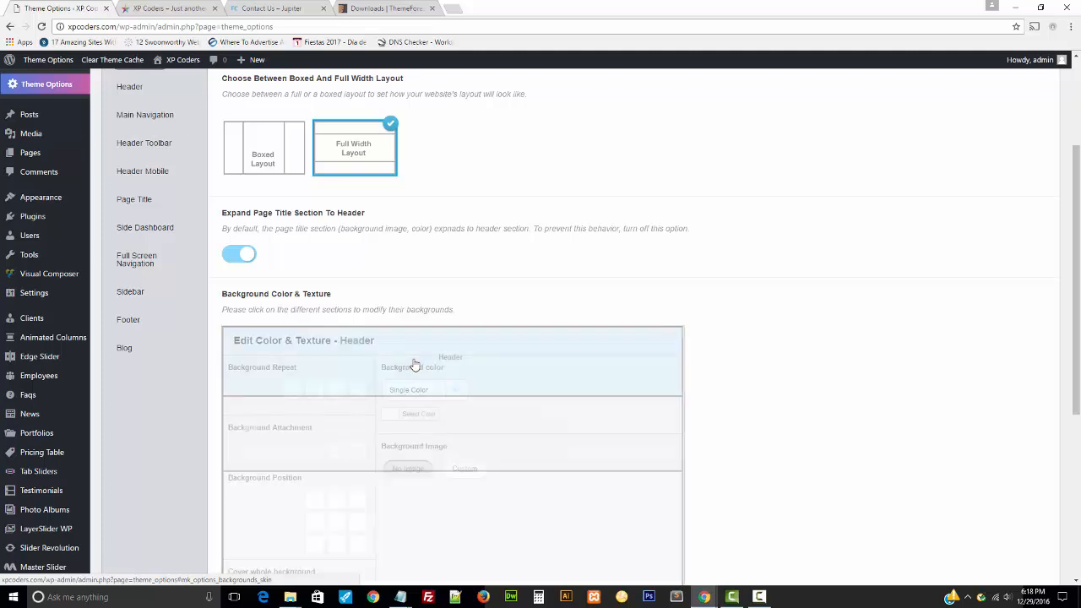
{"action": "left_click", "coordinate": [393, 414]}
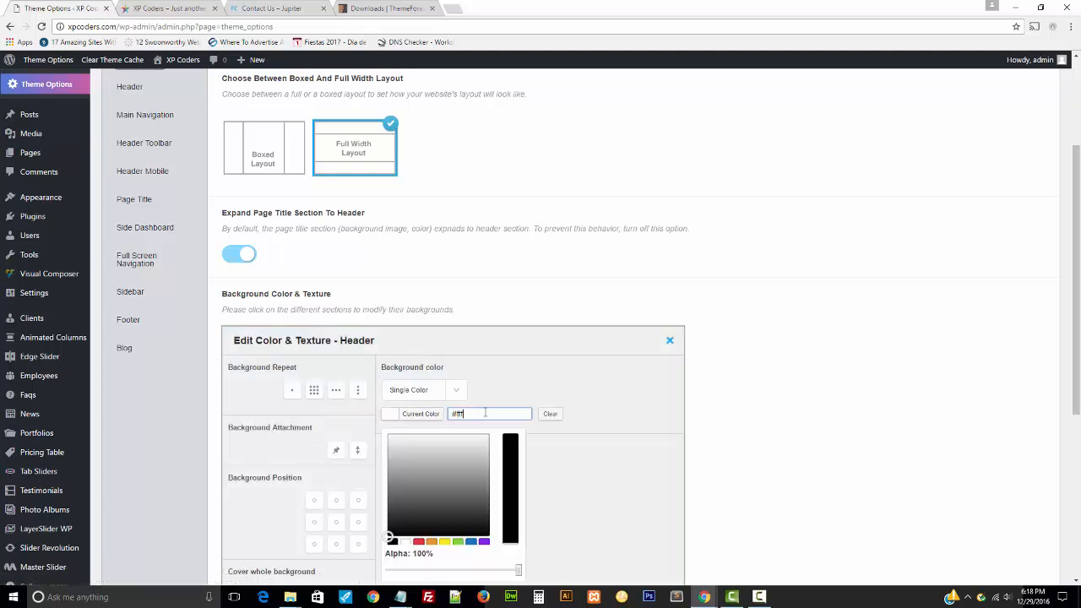
{"action": "type", "text": "#30a0e7"}
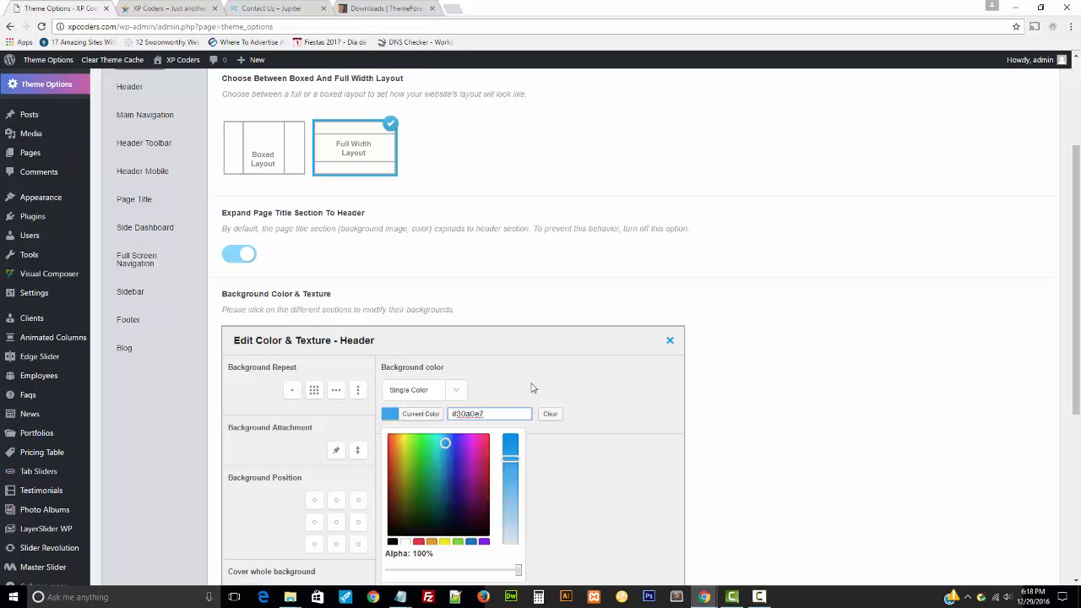
{"action": "left_click", "coordinate": [582, 397]}
{"action": "scroll", "coordinate": [637, 405], "scroll_direction": "down", "scroll_amount": 3}
{"action": "left_click", "coordinate": [638, 396]}
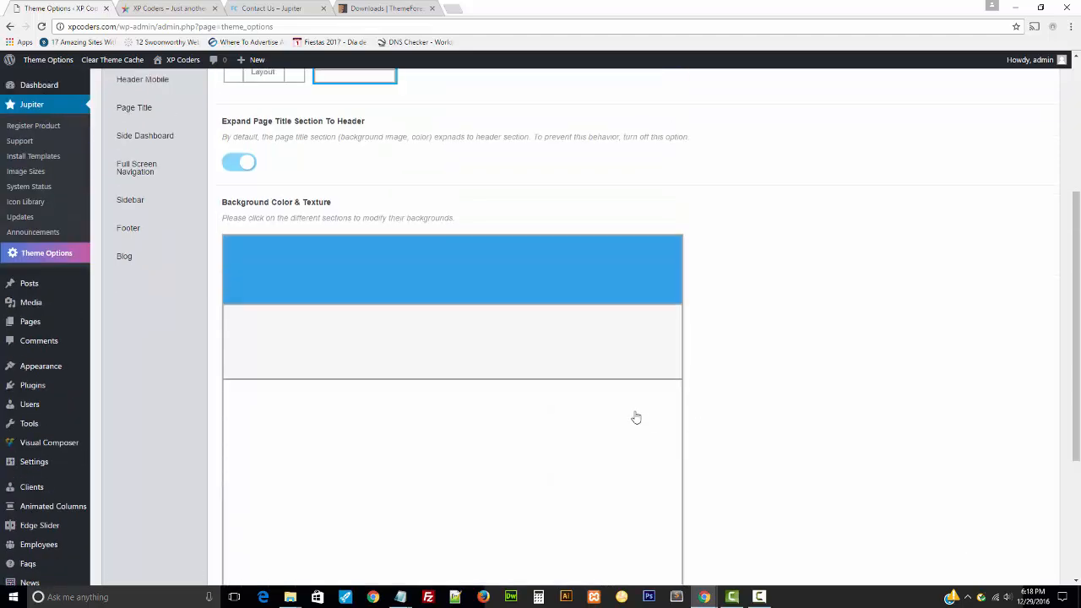
- Enter #30a0e7 as the single background color of the banner section below the header
{"action": "scroll", "coordinate": [636, 417], "scroll_direction": "up", "scroll_amount": 1}
{"action": "left_click", "coordinate": [518, 374]}
{"action": "left_click", "coordinate": [403, 365]}
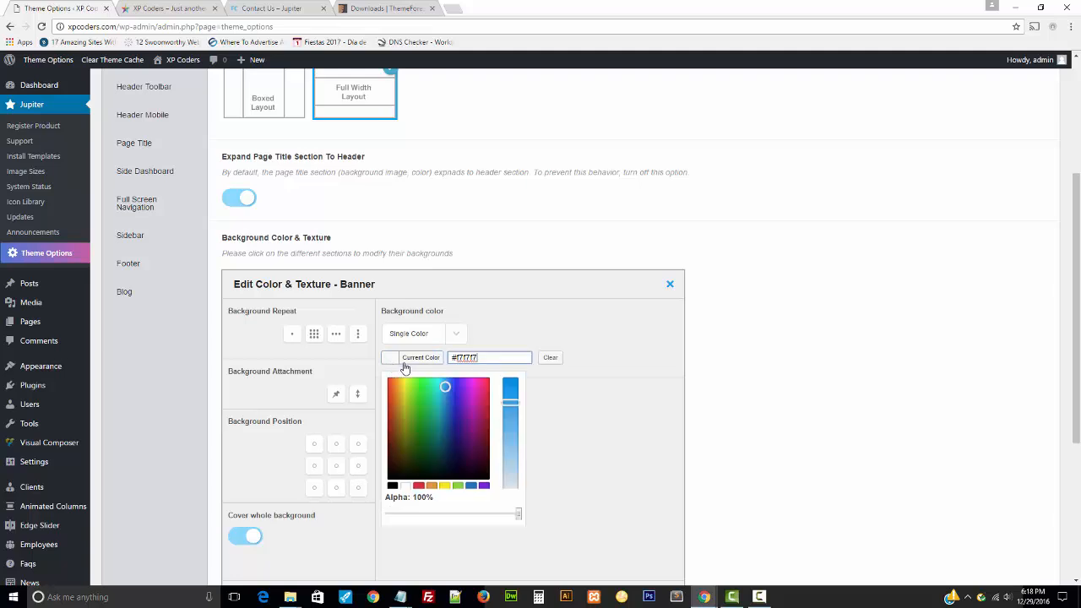
{"action": "left_click_drag", "start_coordinate": [481, 357], "coordinate": [421, 357]}
{"action": "type", "text": "#30a0e7"}
{"action": "scroll", "coordinate": [580, 366], "scroll_direction": "down", "scroll_amount": 2}
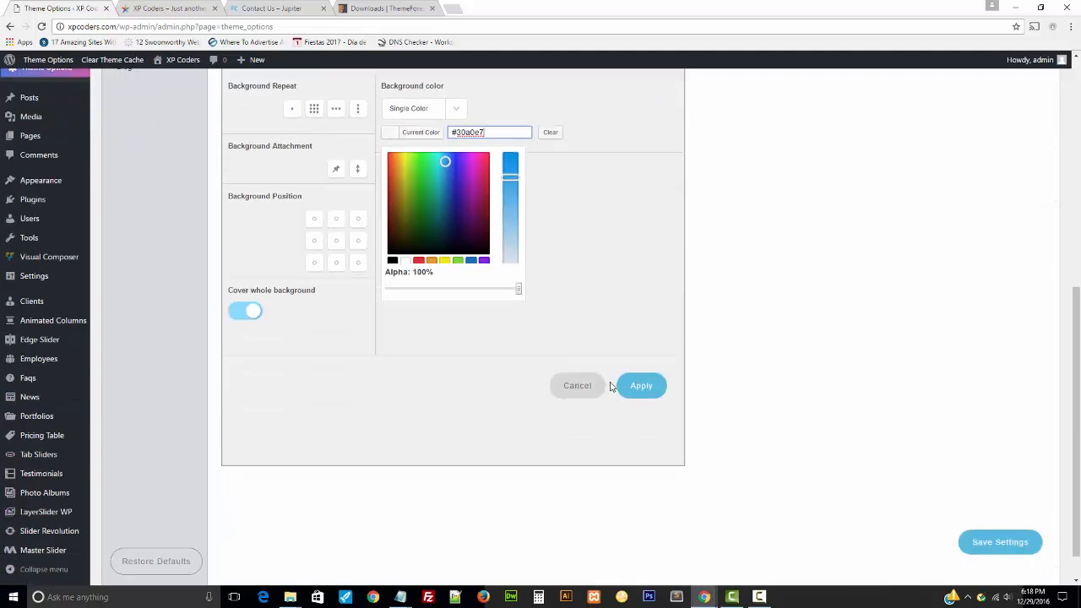
{"action": "left_click", "coordinate": [613, 324]}
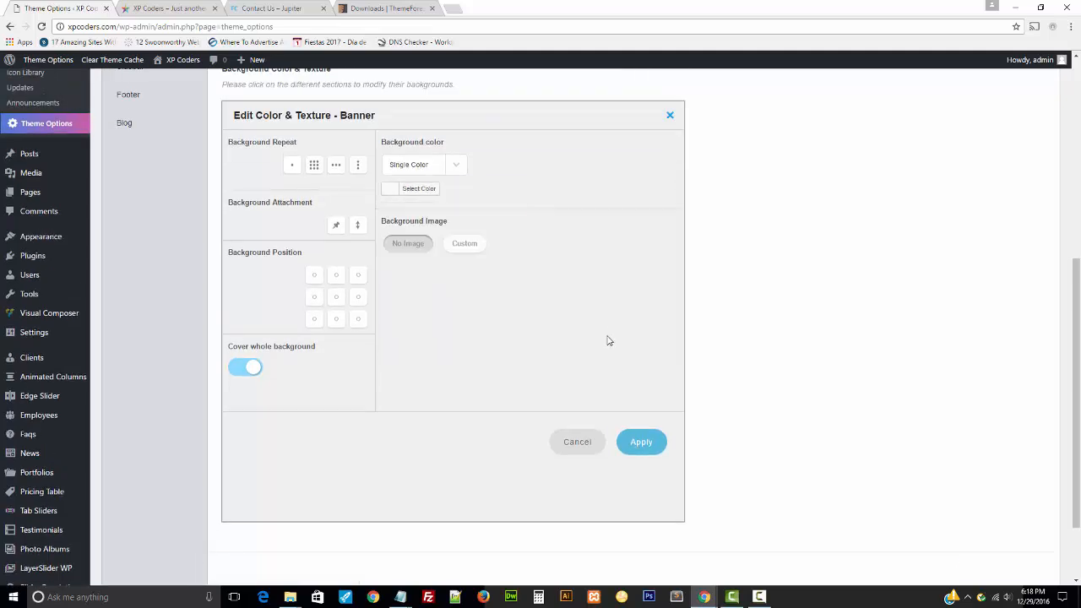
- Recheck the banner's background color code, apply the banner background and save the theme's background settings
{"action": "left_click", "coordinate": [391, 190]}
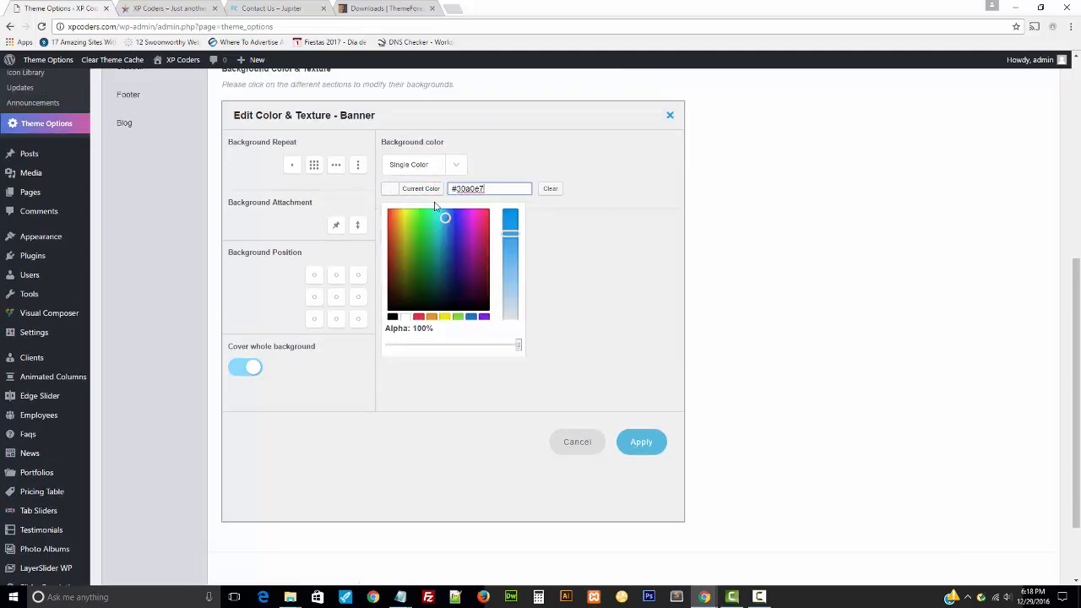
{"action": "triple_click", "coordinate": [496, 187]}
{"action": "left_click", "coordinate": [546, 228]}
{"action": "left_click", "coordinate": [391, 196]}
{"action": "left_click", "coordinate": [503, 174]}
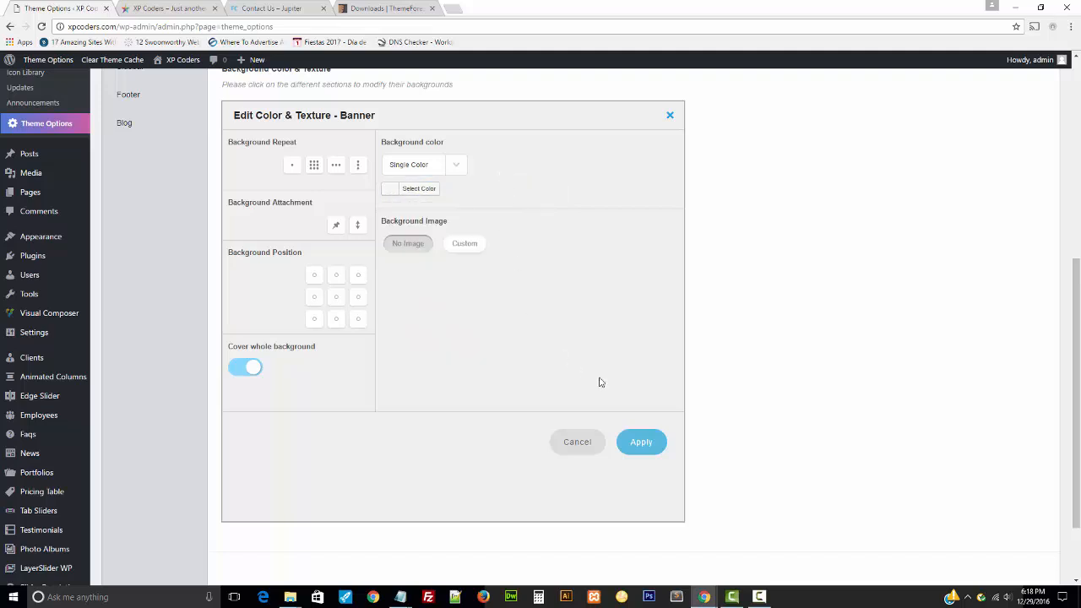
{"action": "left_click", "coordinate": [641, 442]}
{"action": "scroll", "coordinate": [879, 506], "scroll_direction": "down", "scroll_amount": 2}
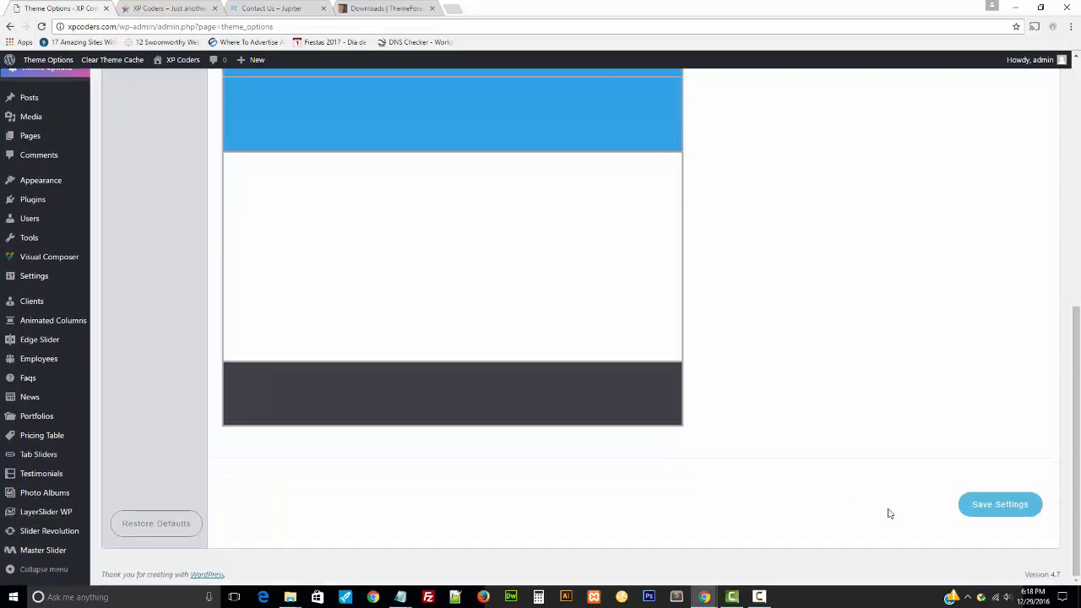
{"action": "left_click", "coordinate": [978, 504]}
- Reload the XP Coders front page to compare its header and banner colors with the Jupiter demo
{"action": "left_click", "coordinate": [309, 4]}
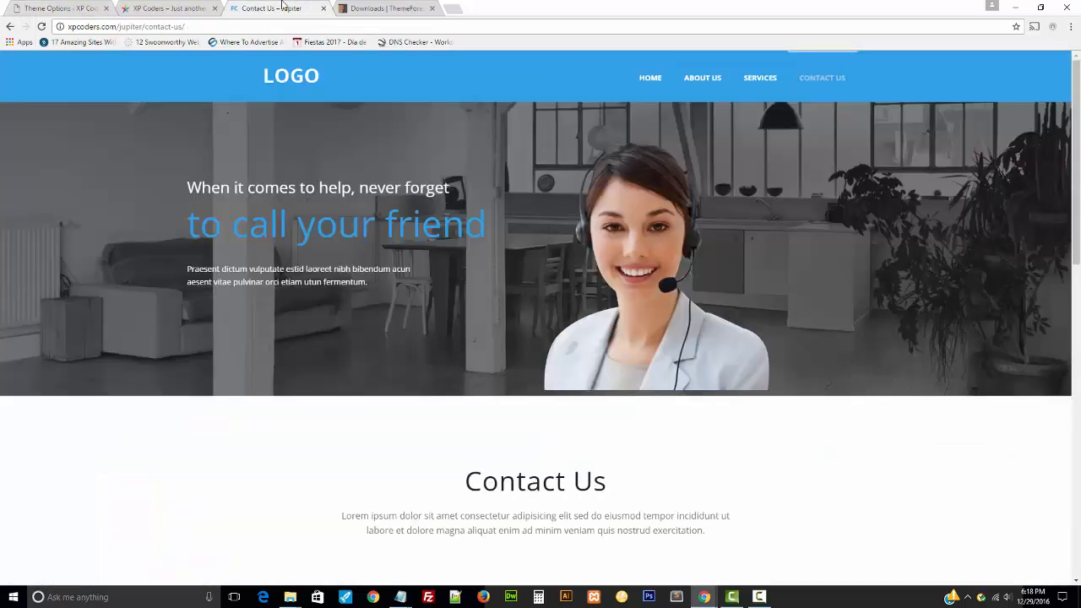
{"action": "key", "text": "F5"}
{"action": "left_click", "coordinate": [150, 4]}
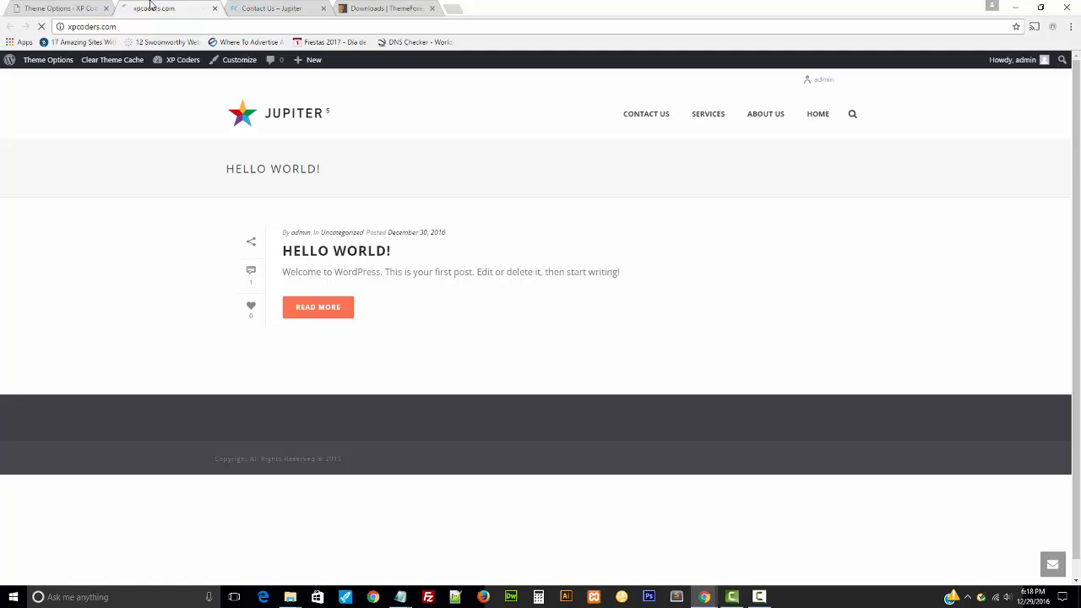
- Examine the reloaded front page, the demo page and the general color options for what still differs in the menu text color
{"action": "key", "text": "F5"}
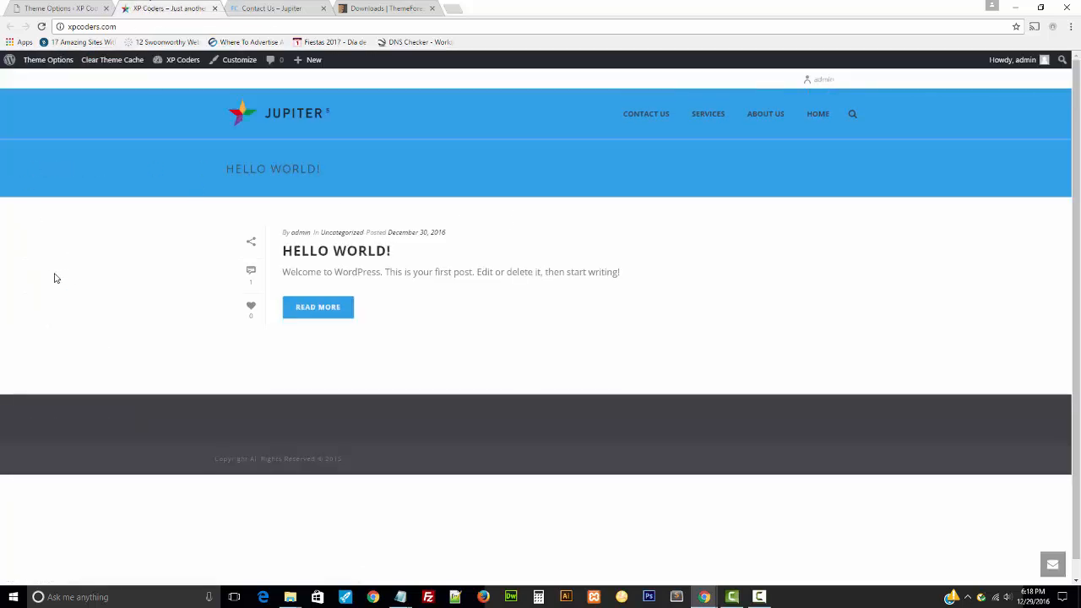
{"action": "left_click", "coordinate": [72, 7]}
{"action": "scroll", "coordinate": [414, 251], "scroll_direction": "up", "scroll_amount": 6}
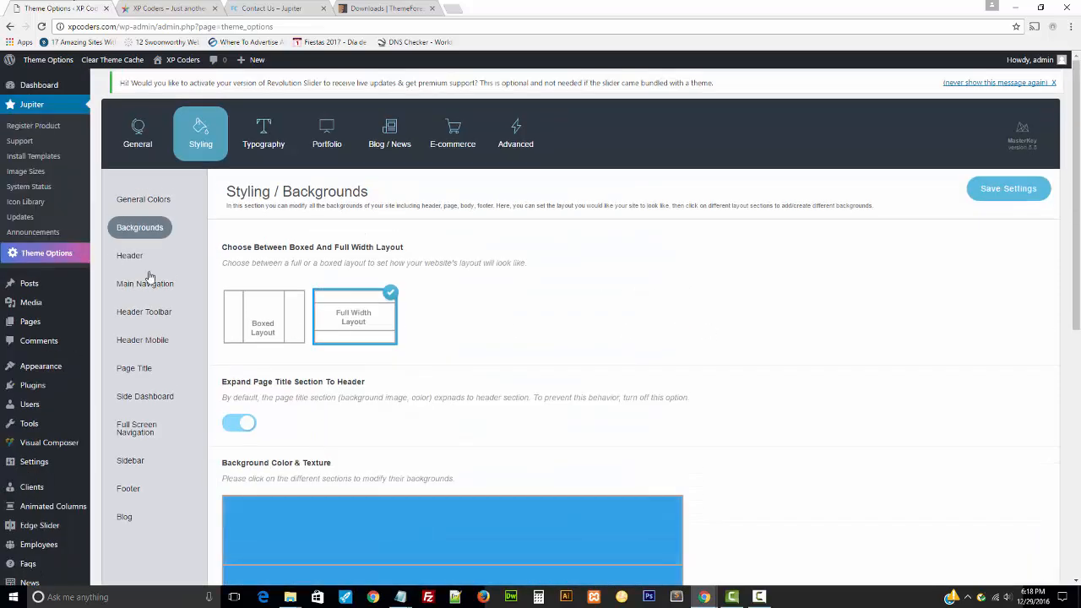
{"action": "left_click", "coordinate": [142, 207]}
{"action": "scroll", "coordinate": [531, 338], "scroll_direction": "down", "scroll_amount": 5}
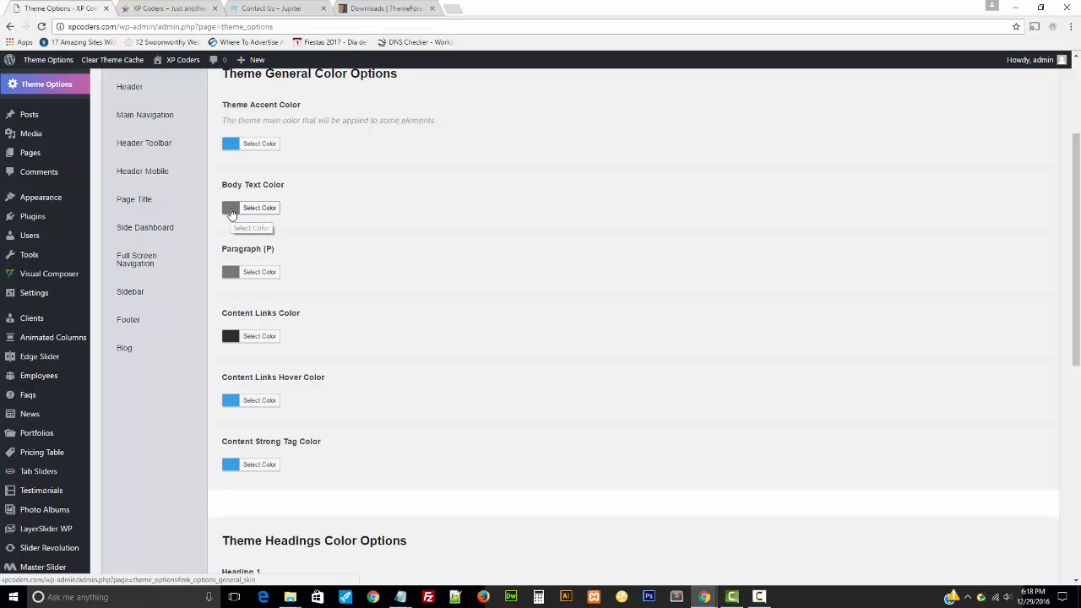
{"action": "scroll", "coordinate": [453, 283], "scroll_direction": "down", "scroll_amount": 1}
{"action": "scroll", "coordinate": [452, 283], "scroll_direction": "up", "scroll_amount": 2}
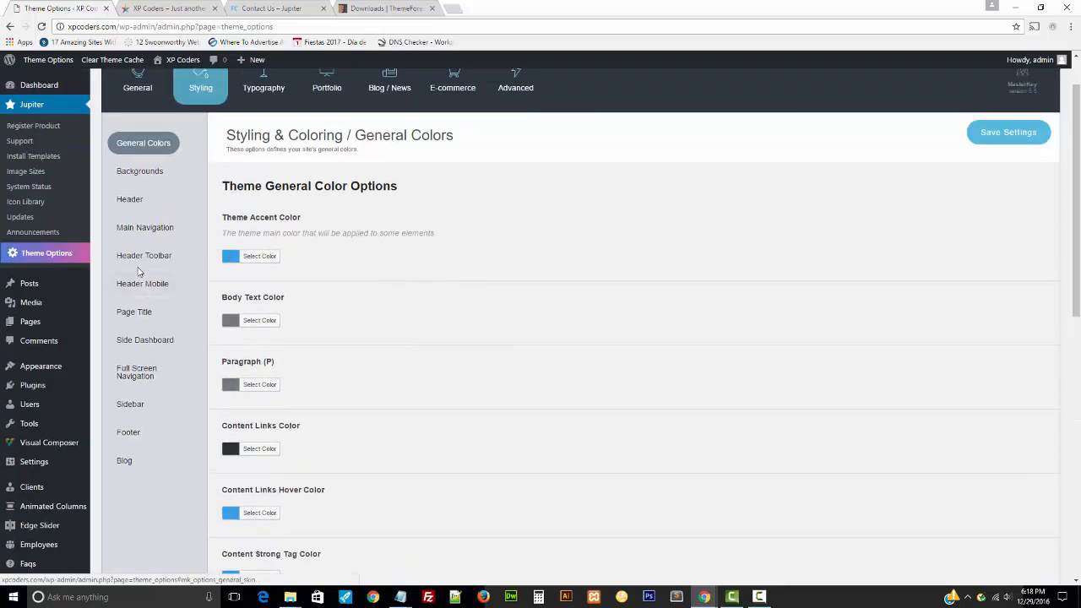
{"action": "left_click", "coordinate": [250, 10]}
{"action": "key", "text": "ctrl+shift+Tab"}
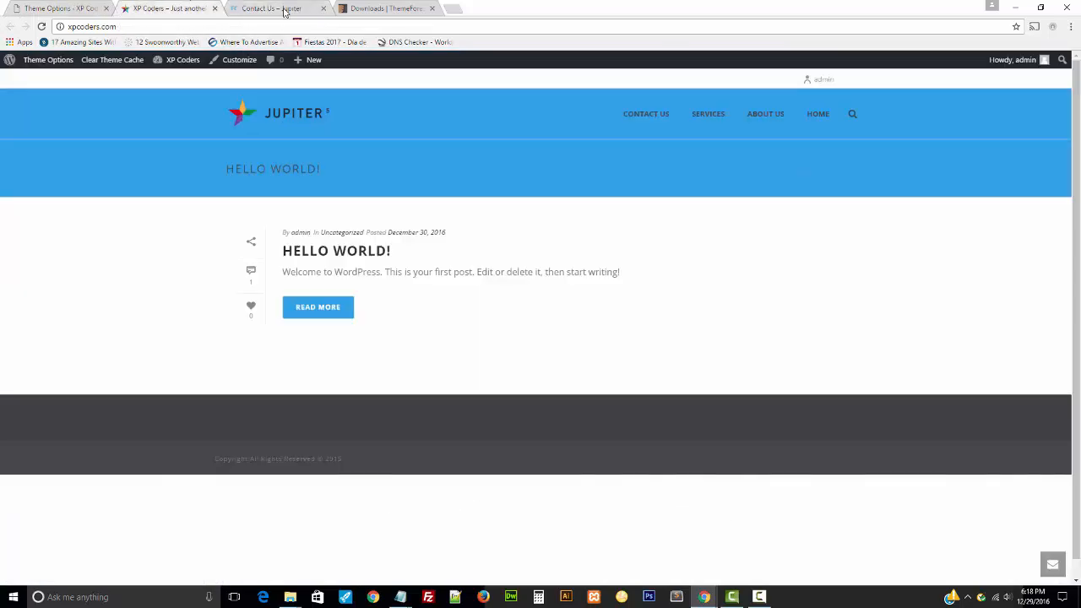
- In the main navigation styling, compare the menu text with the demo's and set the top level text color to white
{"action": "left_click", "coordinate": [52, 6]}
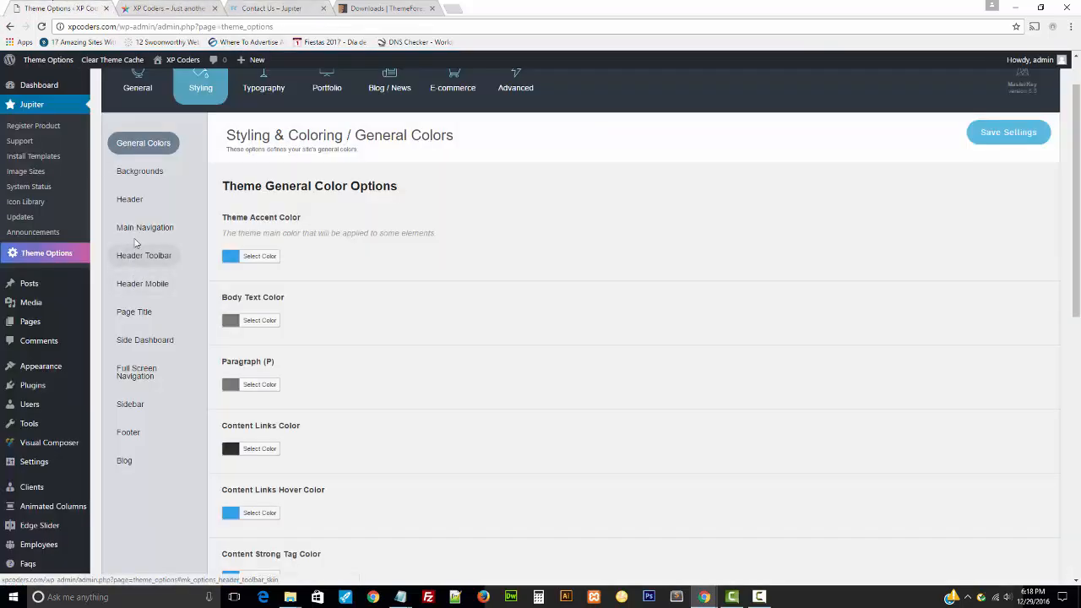
{"action": "left_click", "coordinate": [141, 236]}
{"action": "scroll", "coordinate": [617, 454], "scroll_direction": "down", "scroll_amount": 2}
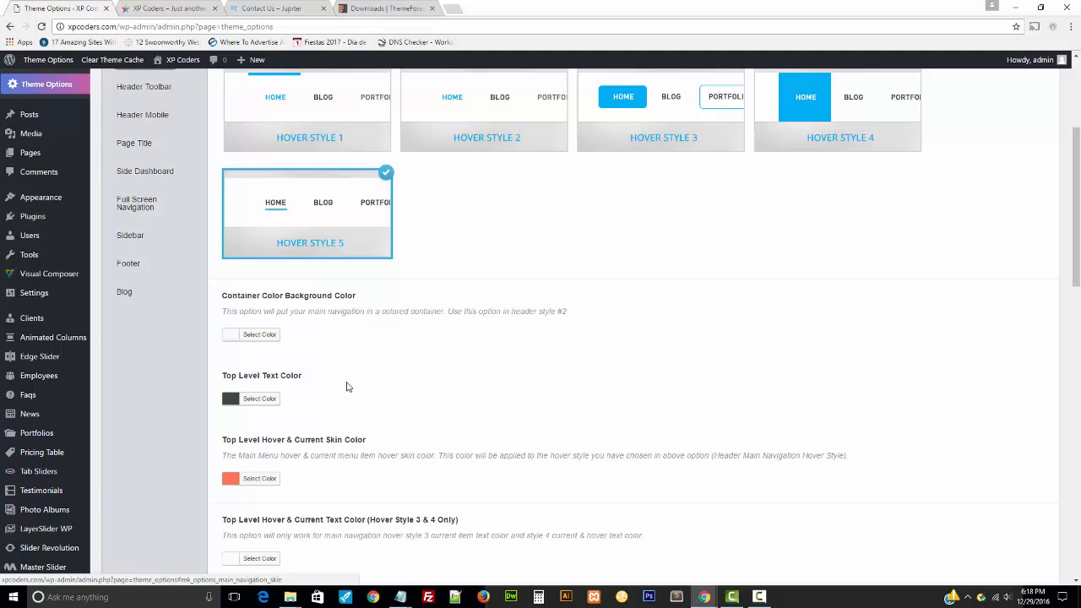
{"action": "scroll", "coordinate": [347, 387], "scroll_direction": "down", "scroll_amount": 2}
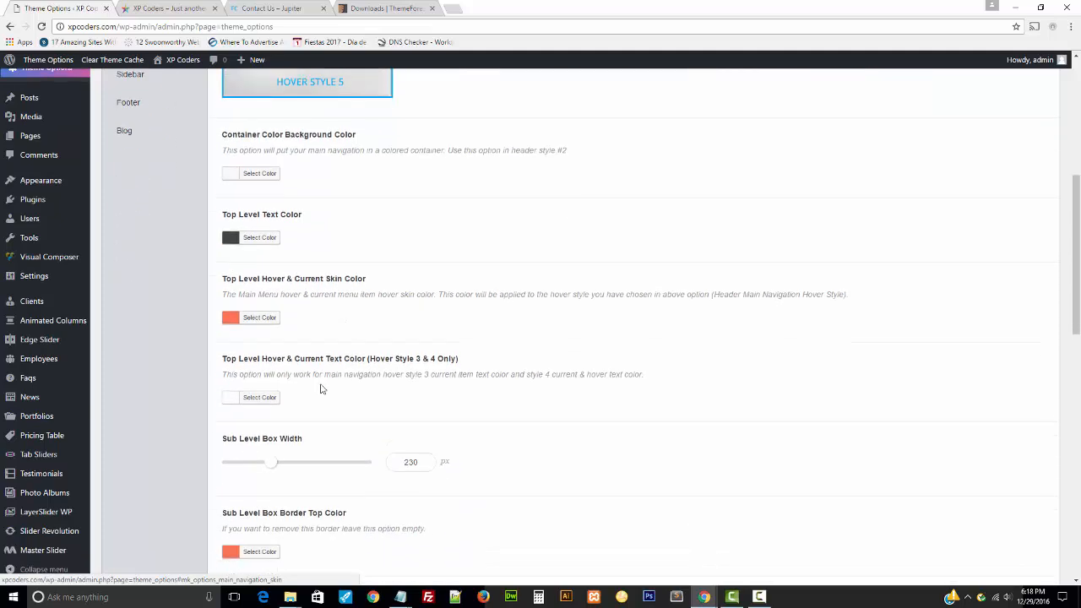
{"action": "left_click", "coordinate": [231, 393]}
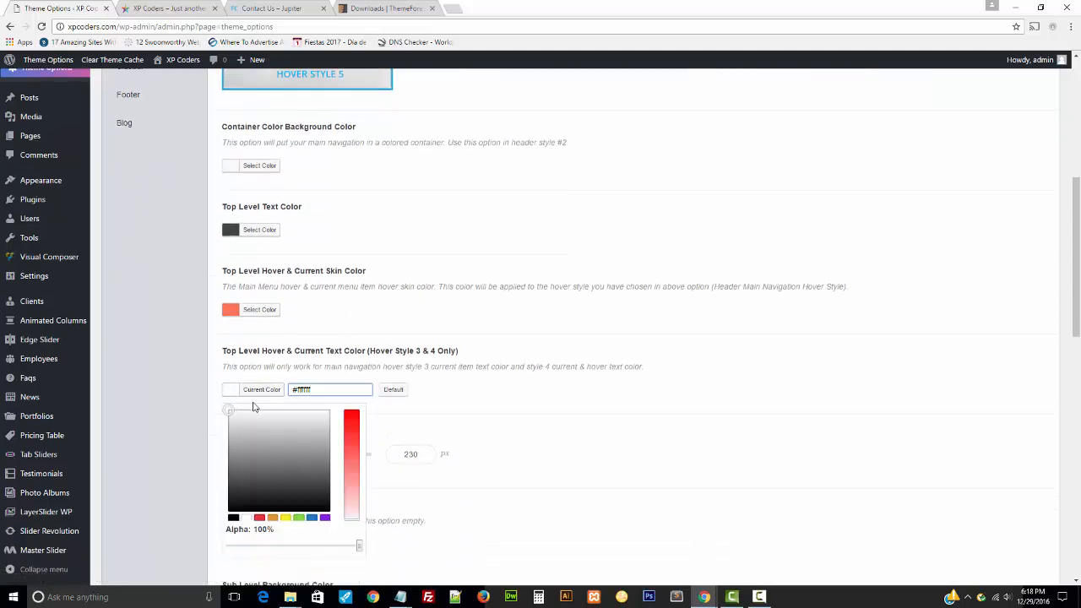
{"action": "left_click", "coordinate": [269, 8]}
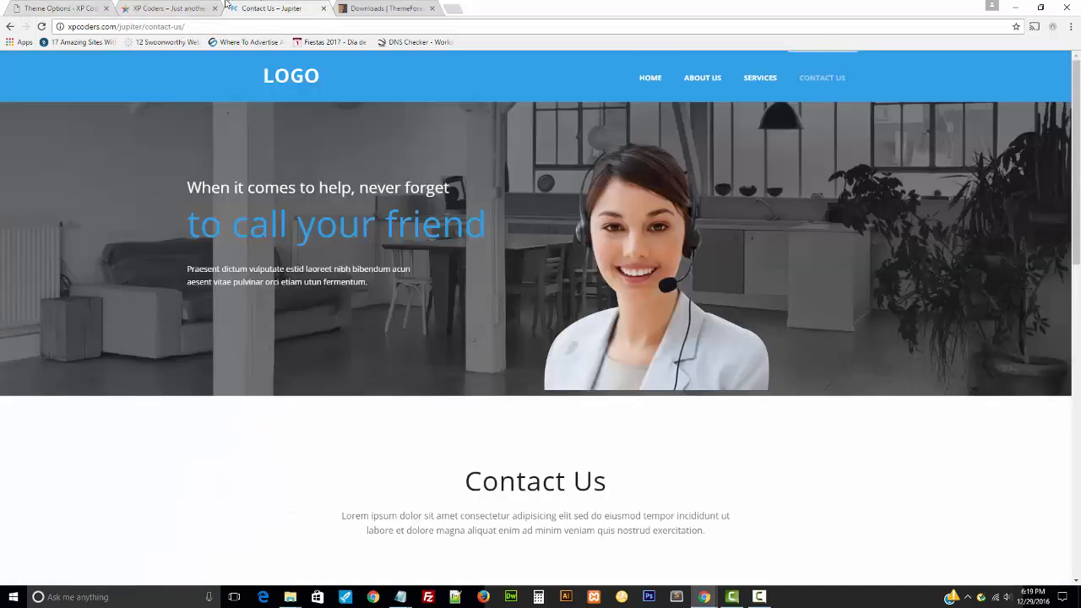
{"action": "left_click", "coordinate": [169, 8]}
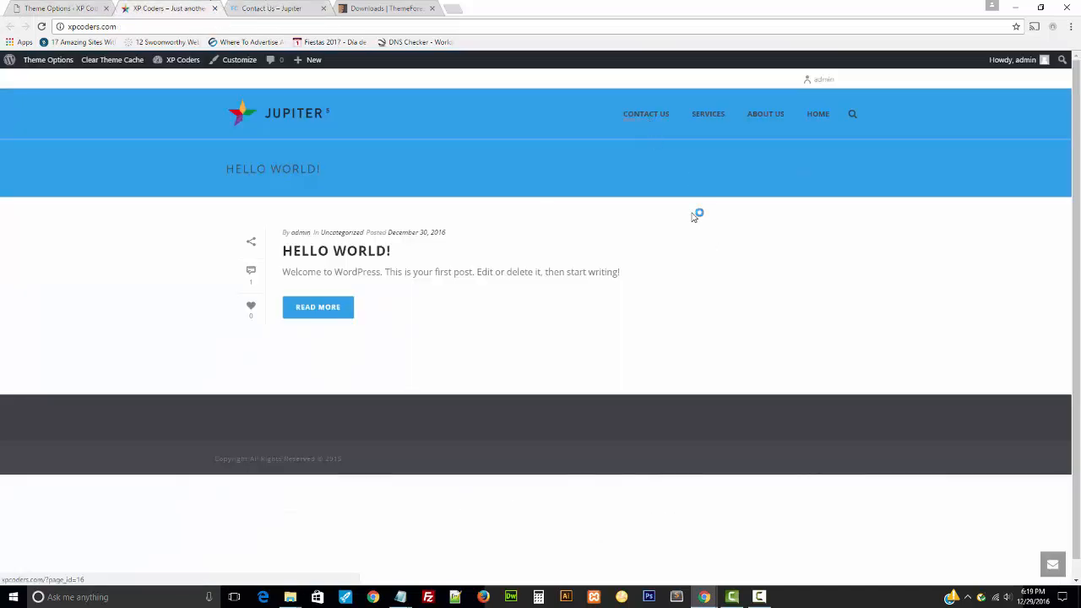
{"action": "left_click", "coordinate": [93, 7]}
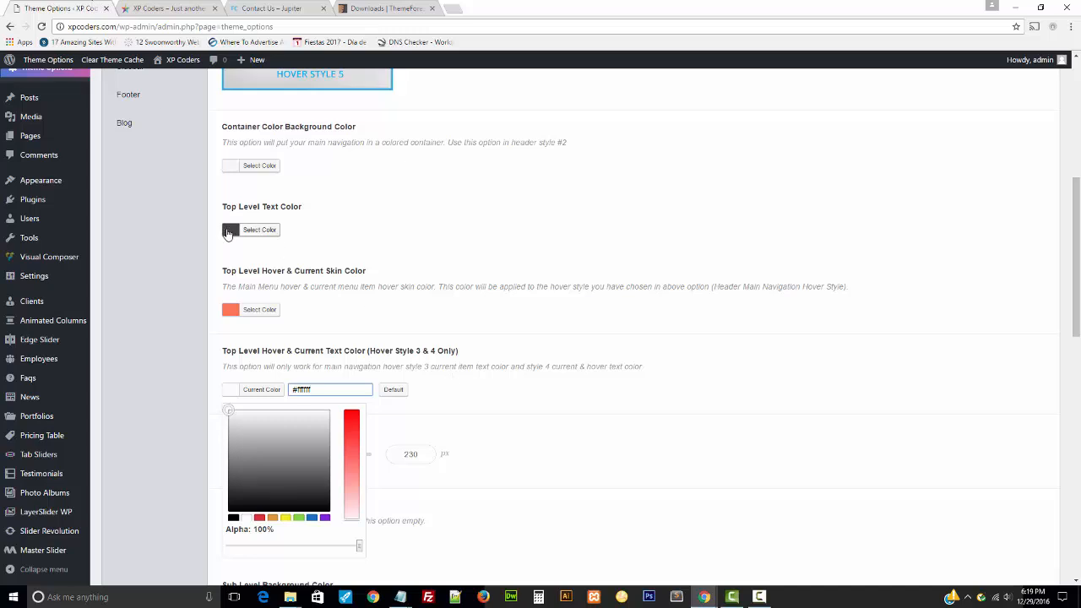
{"action": "left_click", "coordinate": [228, 234]}
{"action": "left_click", "coordinate": [232, 244]}
{"action": "left_click", "coordinate": [448, 335]}
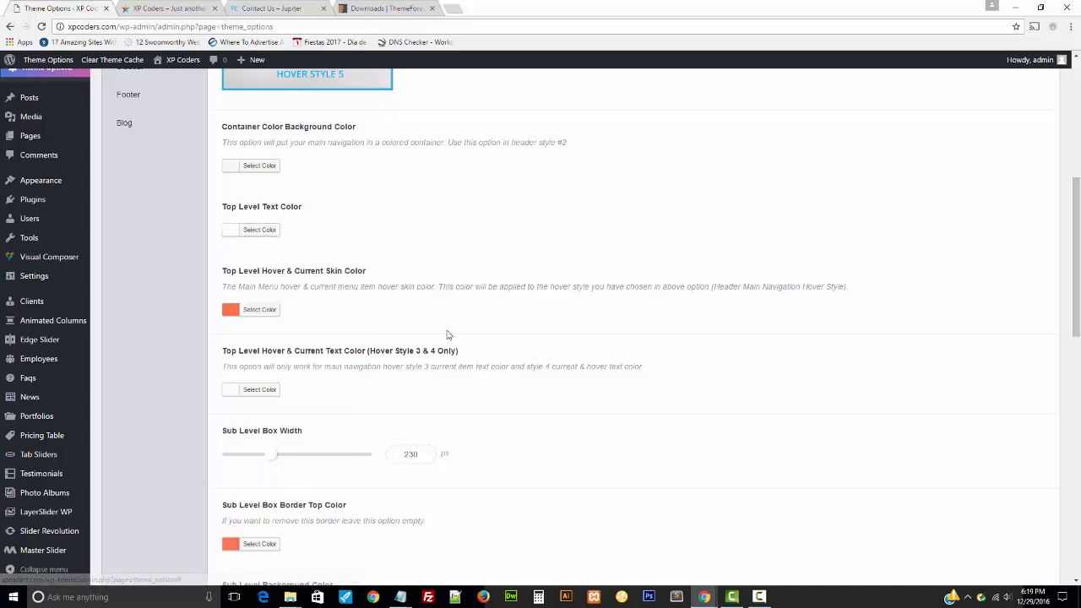
- Save the main navigation settings and reload the XP Coders front page to check its menu text color
{"action": "scroll", "coordinate": [447, 335], "scroll_direction": "down", "scroll_amount": 10}
{"action": "left_click", "coordinate": [979, 504]}
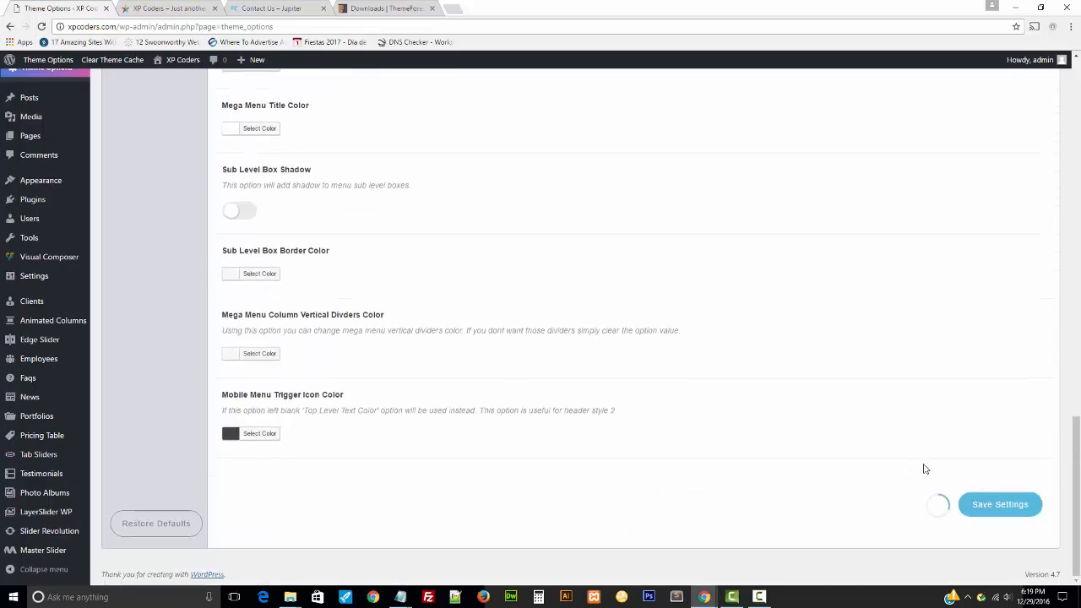
{"action": "left_click", "coordinate": [262, 9]}
{"action": "key", "text": "F5"}
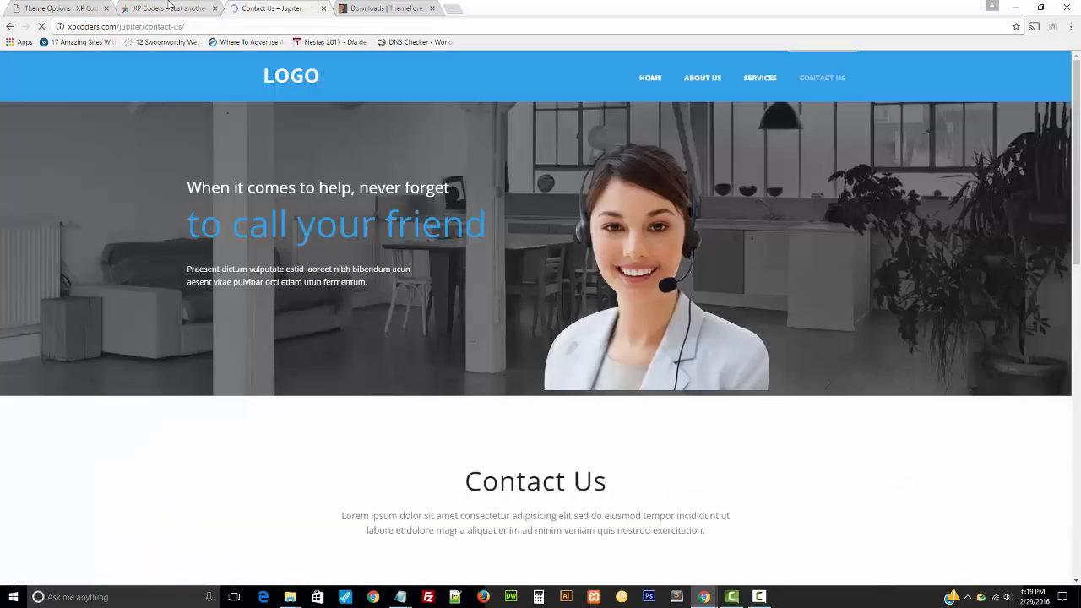
{"action": "left_click", "coordinate": [169, 8]}
{"action": "key", "text": "F5"}
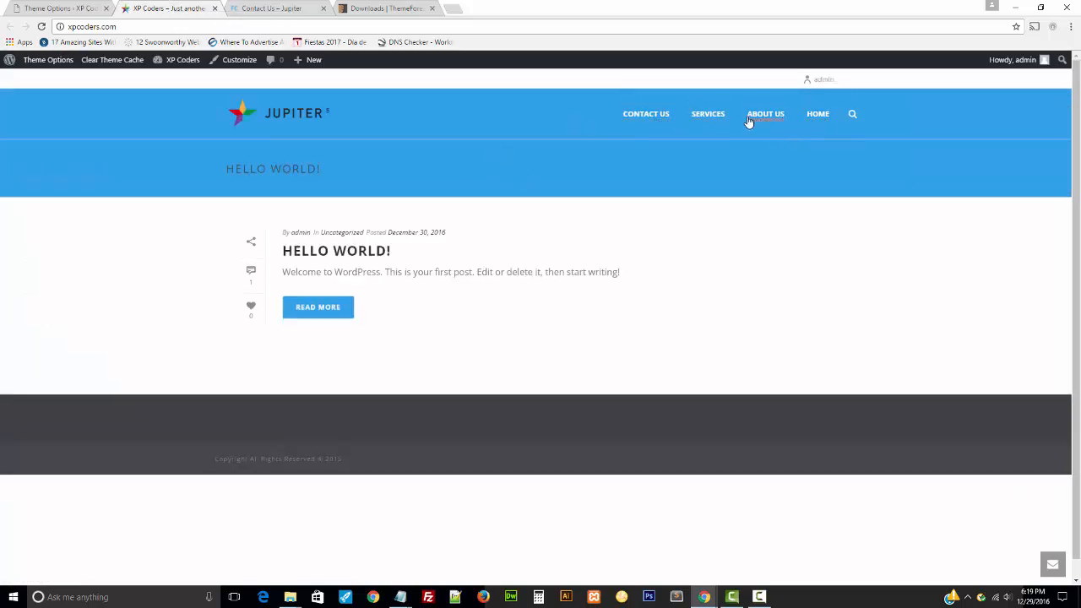
- Choose Hover Style 1 for the header main navigation, save the settings and compare the reloaded front page with the demo's hover effect
{"action": "left_click", "coordinate": [74, 8]}
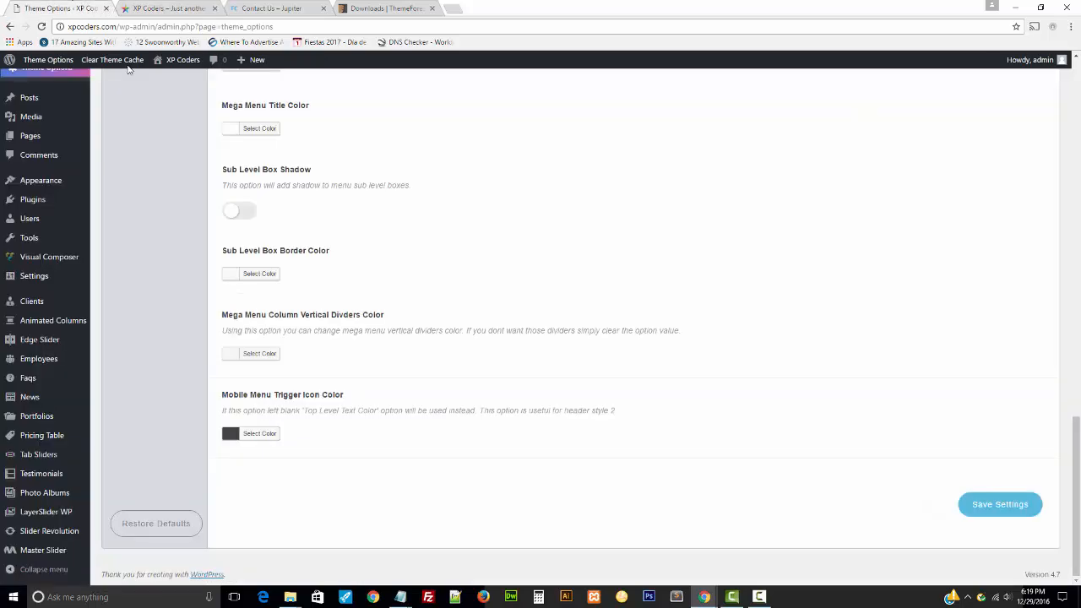
{"action": "scroll", "coordinate": [447, 313], "scroll_direction": "up", "scroll_amount": 20}
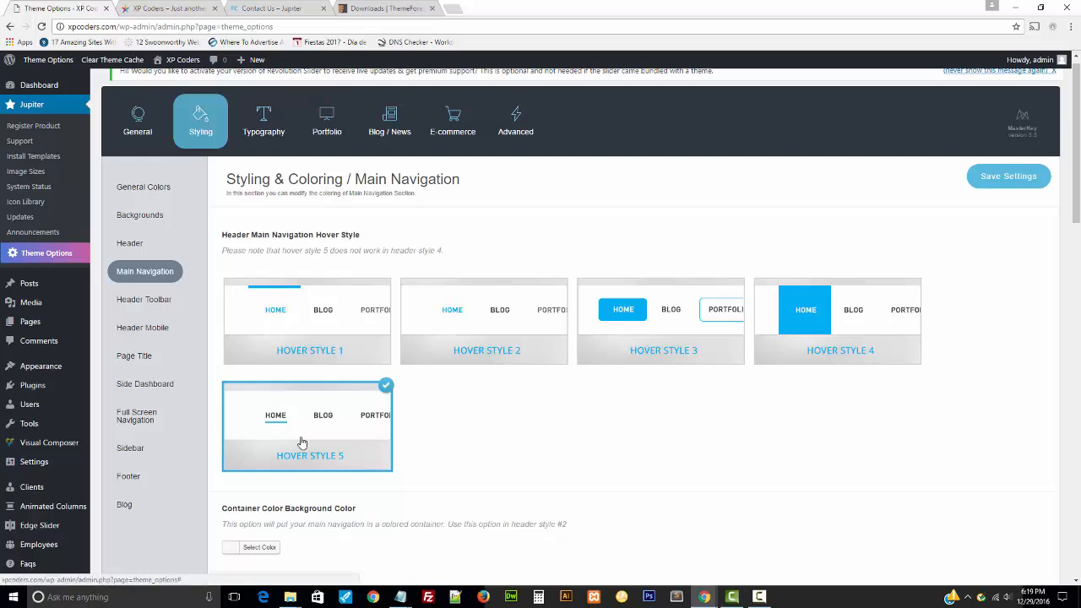
{"action": "left_click", "coordinate": [344, 328]}
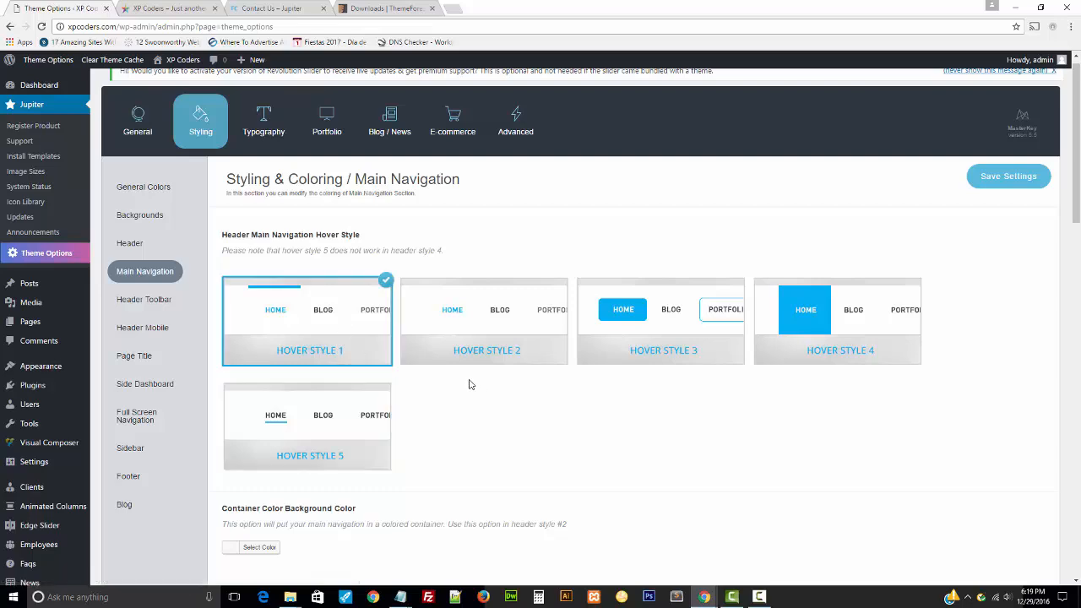
{"action": "left_click", "coordinate": [986, 183]}
{"action": "left_click", "coordinate": [421, 5]}
{"action": "left_click", "coordinate": [201, 6]}
{"action": "left_click", "coordinate": [264, 7]}
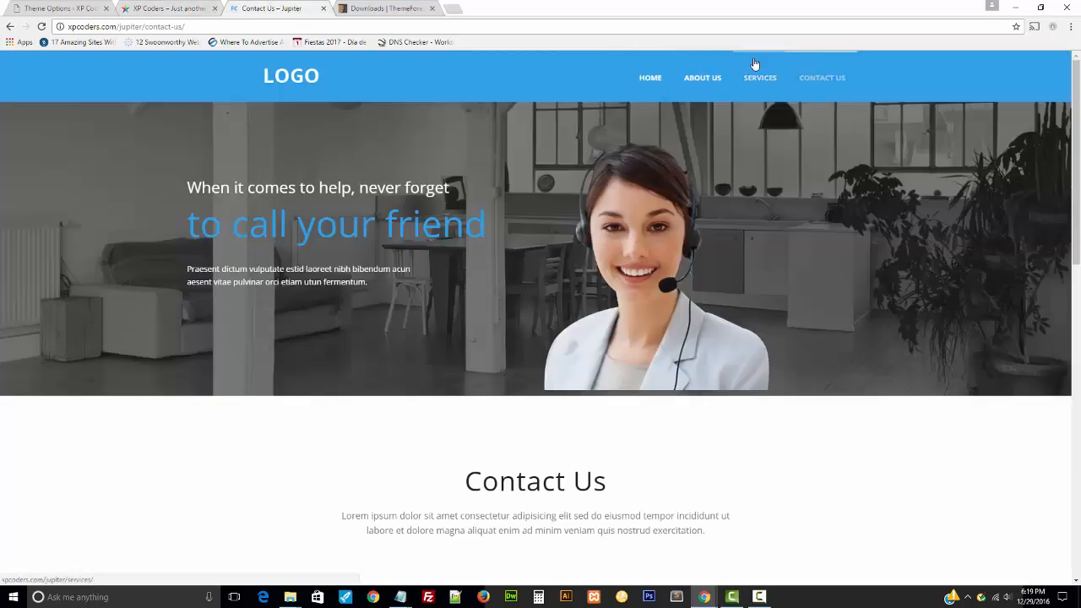
{"action": "left_click", "coordinate": [191, 7]}
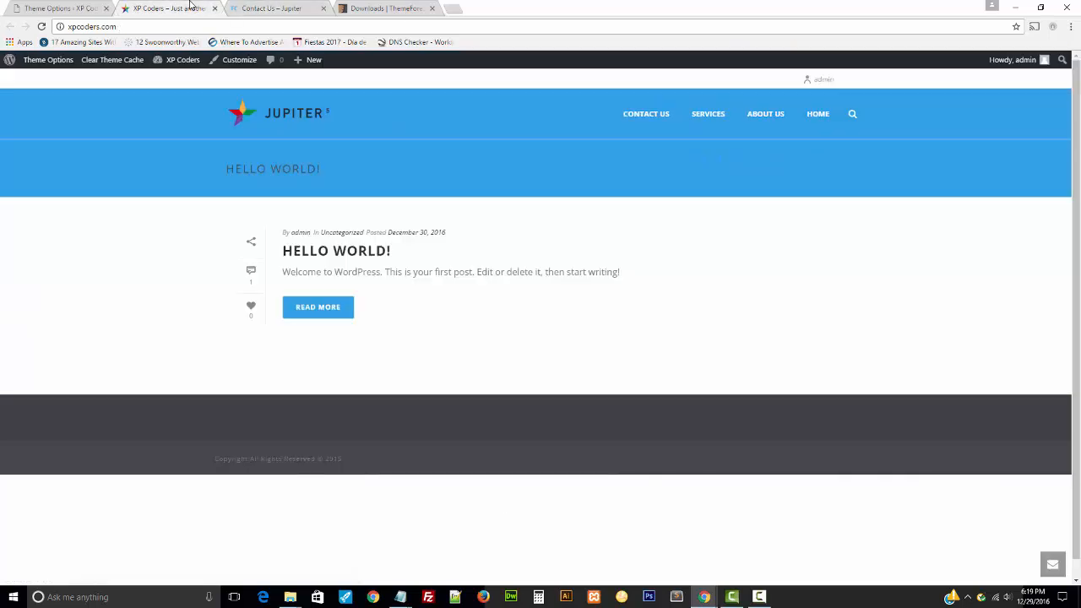
{"action": "left_click", "coordinate": [42, 26]}
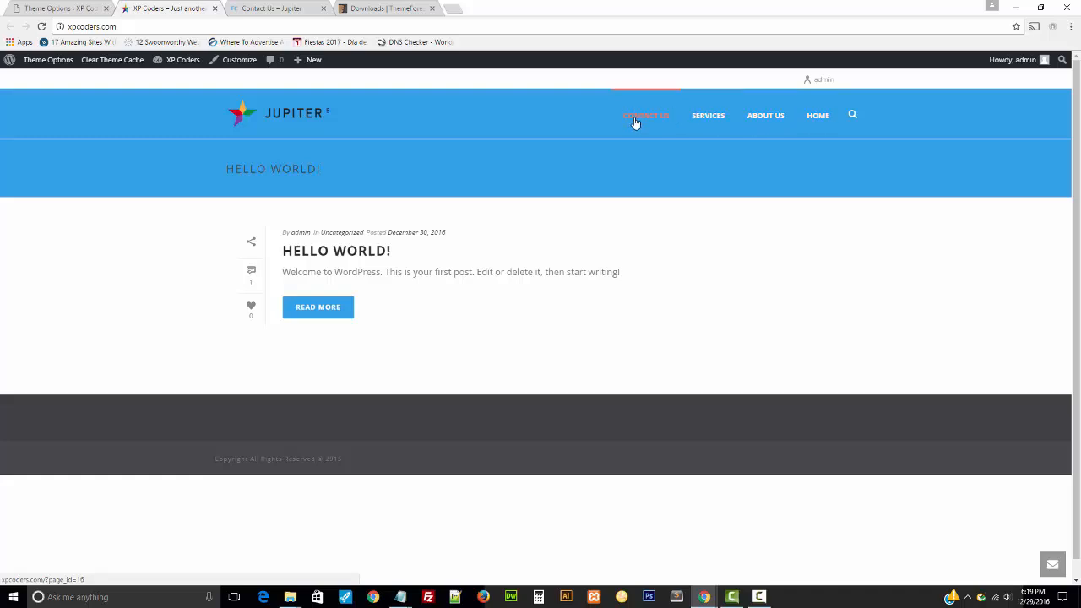
- Set the main navigation's top level hover and current skin color to #30a0e7
{"action": "left_click", "coordinate": [88, 8]}
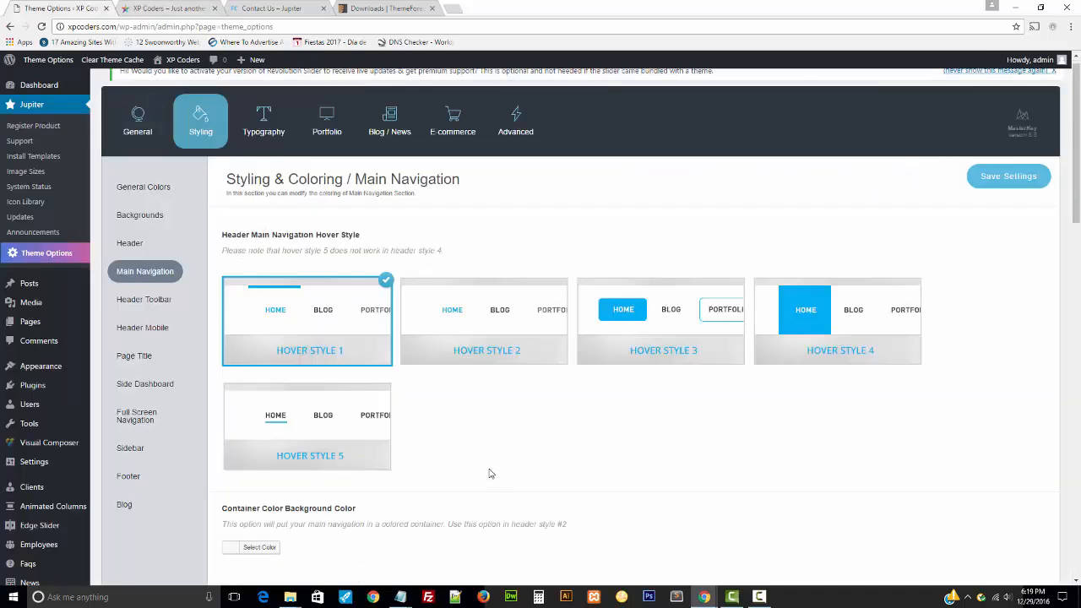
{"action": "scroll", "coordinate": [492, 474], "scroll_direction": "down", "scroll_amount": 2}
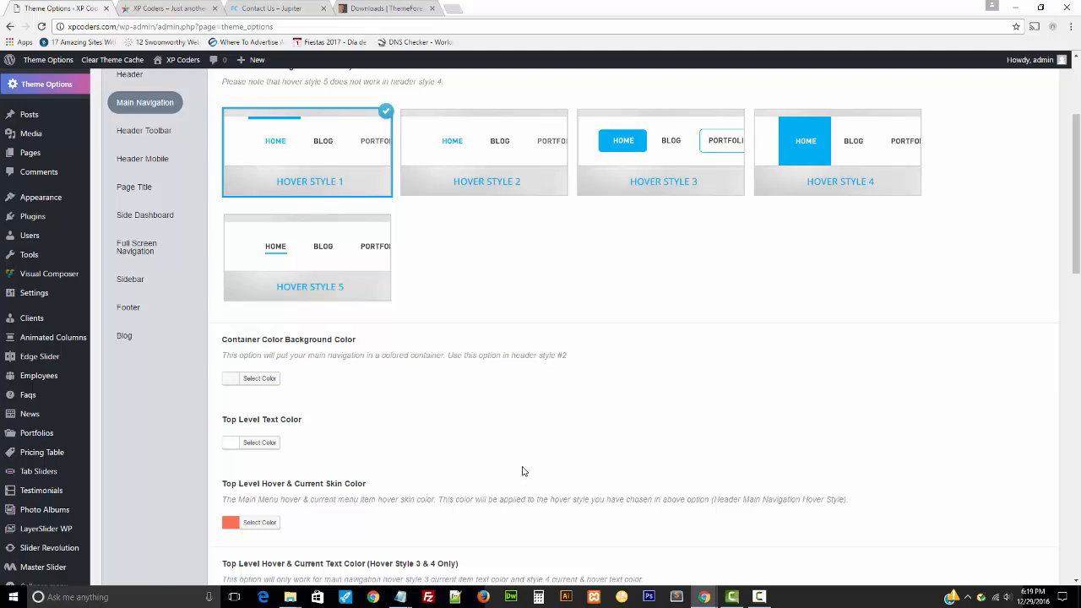
{"action": "scroll", "coordinate": [522, 470], "scroll_direction": "down", "scroll_amount": 1}
{"action": "left_click", "coordinate": [234, 411]}
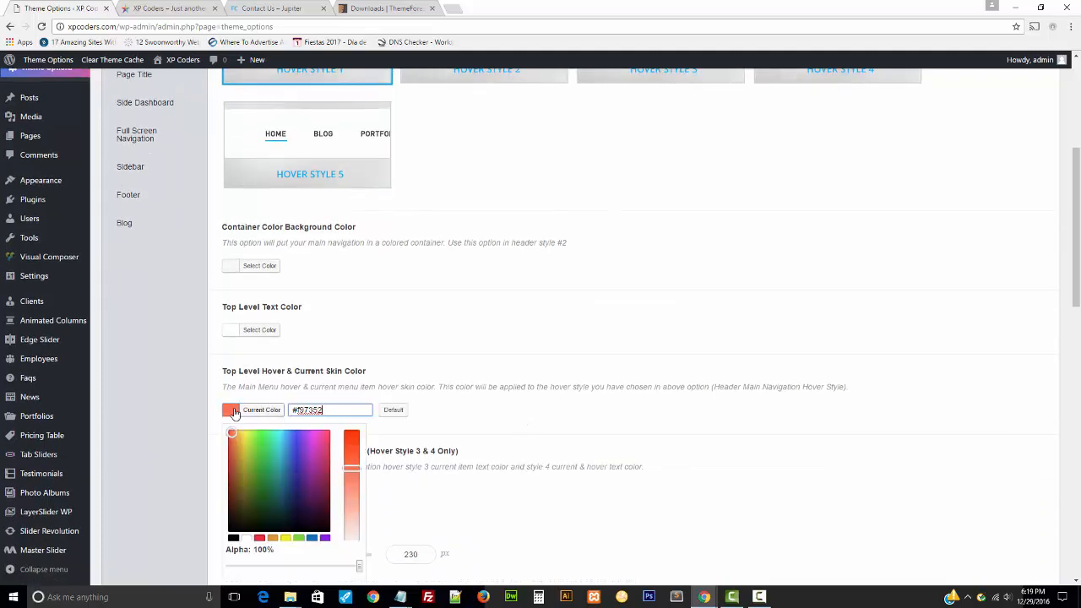
{"action": "double_click", "coordinate": [304, 410]}
{"action": "type", "text": "#30a0e7"}
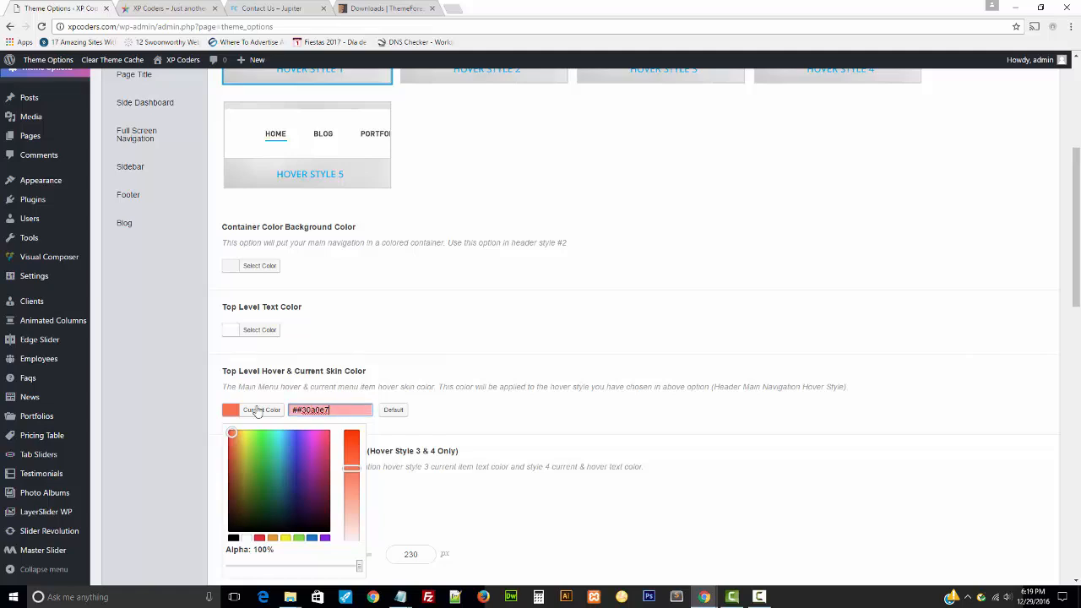
{"action": "key", "text": "ctrl+a"}
{"action": "type", "text": "#30a0e7"}
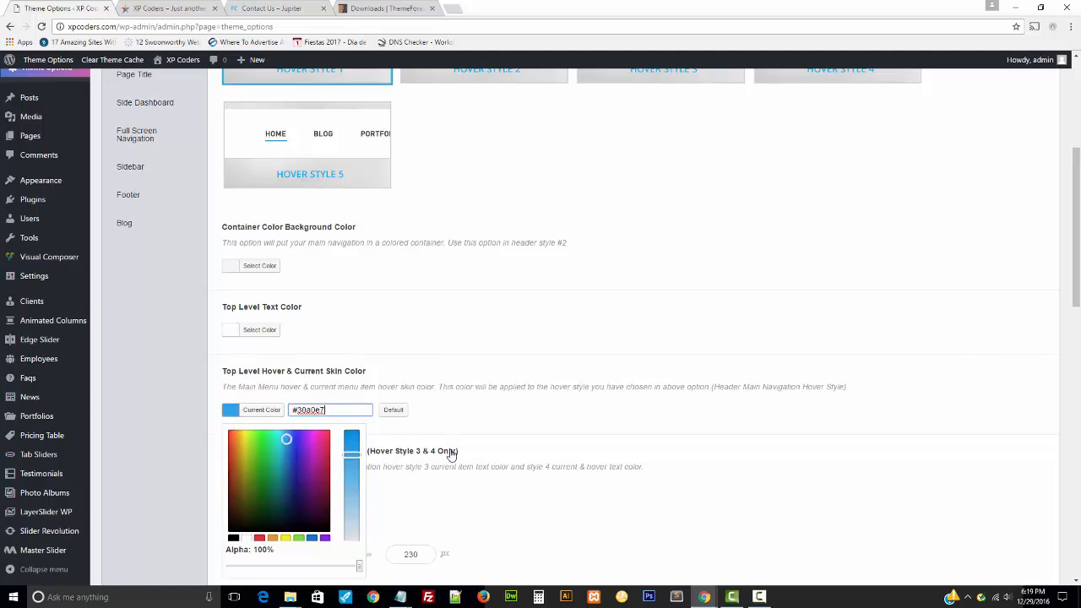
- Lighten the top level hover and current skin color to #4aabe8, save it and reload the front page to check the hover effect
{"action": "left_click_drag", "start_coordinate": [353, 456], "coordinate": [353, 470]}
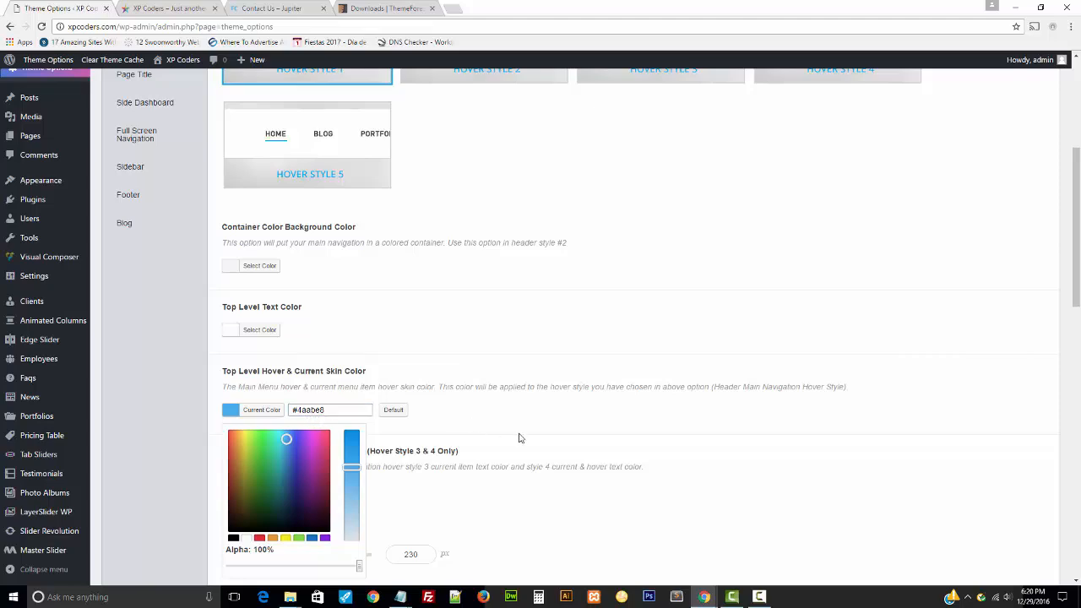
{"action": "left_click", "coordinate": [485, 437]}
{"action": "scroll", "coordinate": [922, 527], "scroll_direction": "down", "scroll_amount": 3}
{"action": "scroll", "coordinate": [922, 527], "scroll_direction": "down", "scroll_amount": 8}
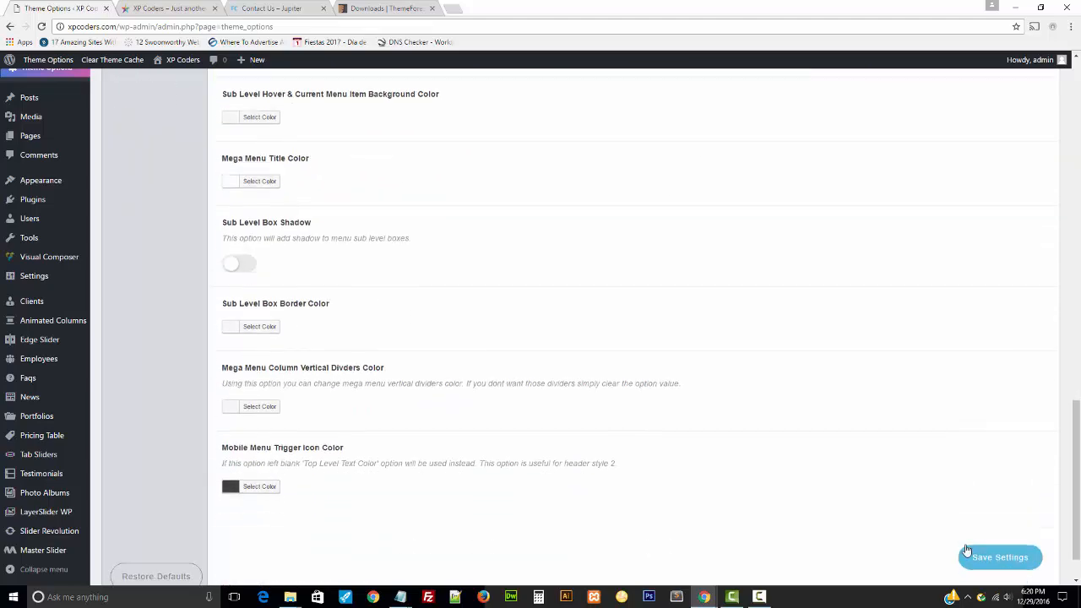
{"action": "left_click", "coordinate": [253, 10]}
{"action": "left_click", "coordinate": [182, 7]}
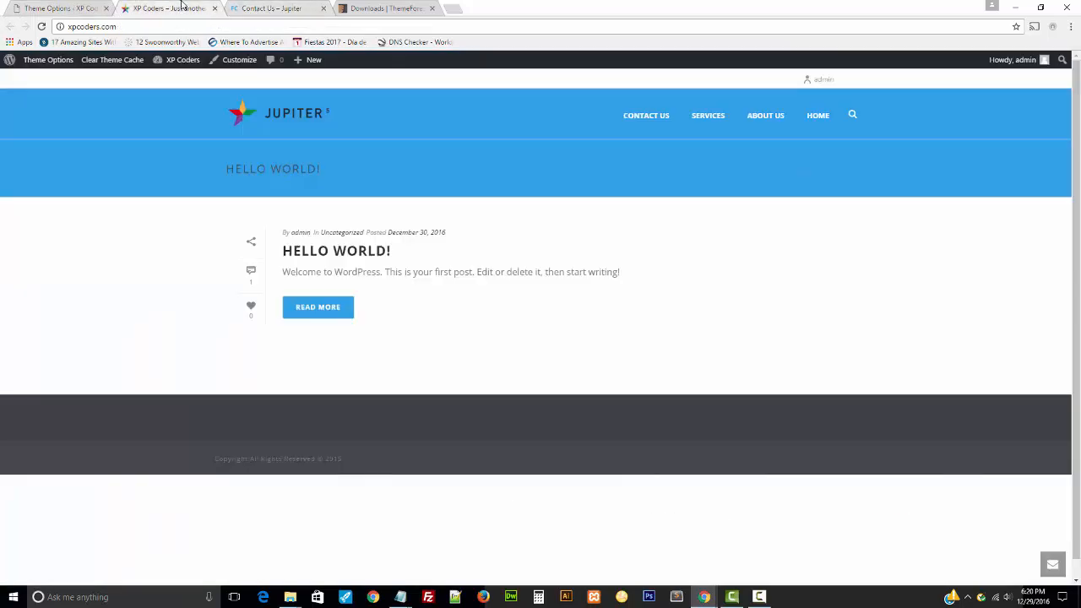
{"action": "key", "text": "F5"}
- Change the main navigation's top level hover and current skin color to the light grey #e8e8e8
{"action": "left_click", "coordinate": [67, 8]}
{"action": "scroll", "coordinate": [377, 301], "scroll_direction": "up", "scroll_amount": 2}
{"action": "scroll", "coordinate": [377, 301], "scroll_direction": "up", "scroll_amount": 4}
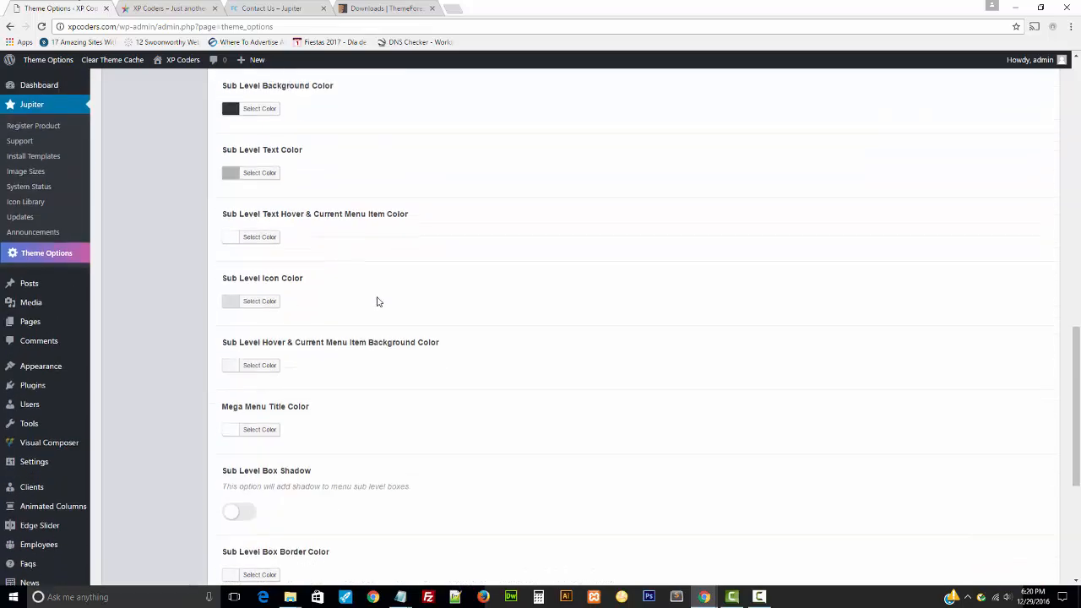
{"action": "scroll", "coordinate": [378, 302], "scroll_direction": "up", "scroll_amount": 3}
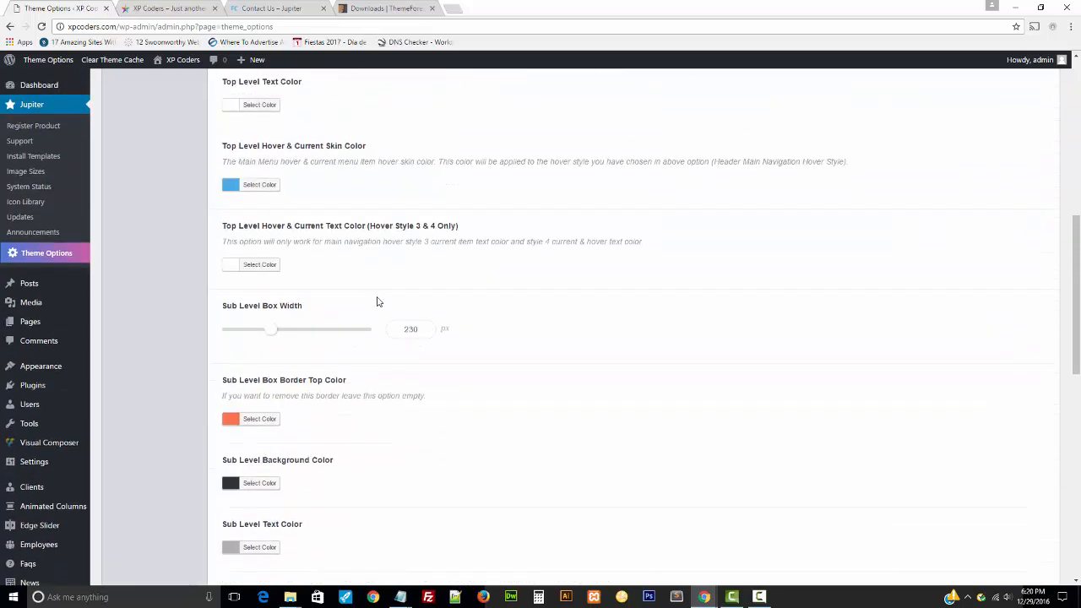
{"action": "left_click", "coordinate": [266, 297]}
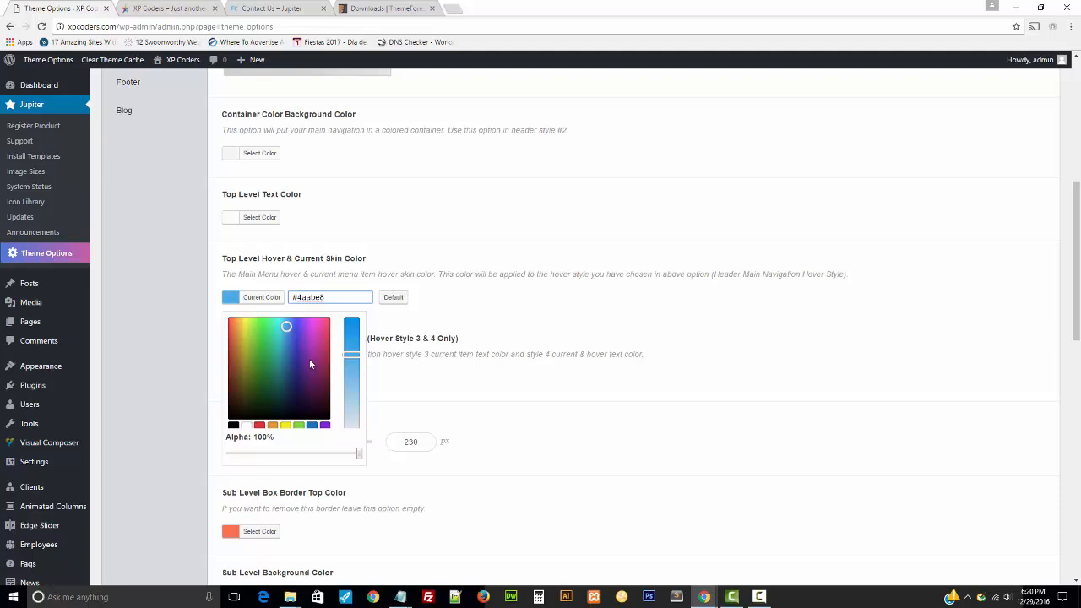
{"action": "left_click", "coordinate": [246, 425]}
{"action": "left_click_drag", "start_coordinate": [240, 347], "coordinate": [203, 328]}
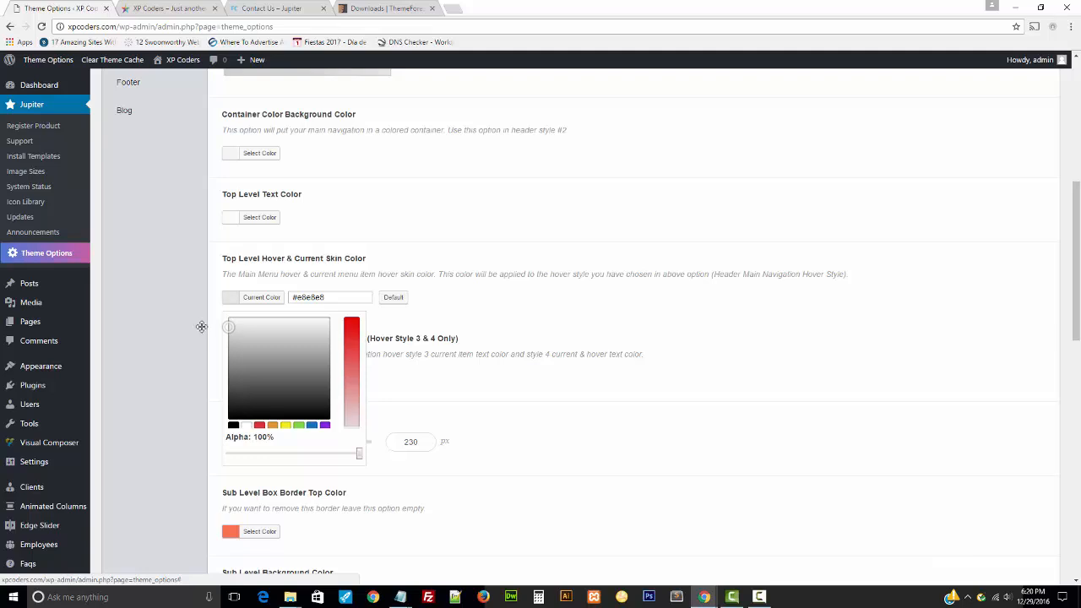
{"action": "left_click", "coordinate": [202, 327]}
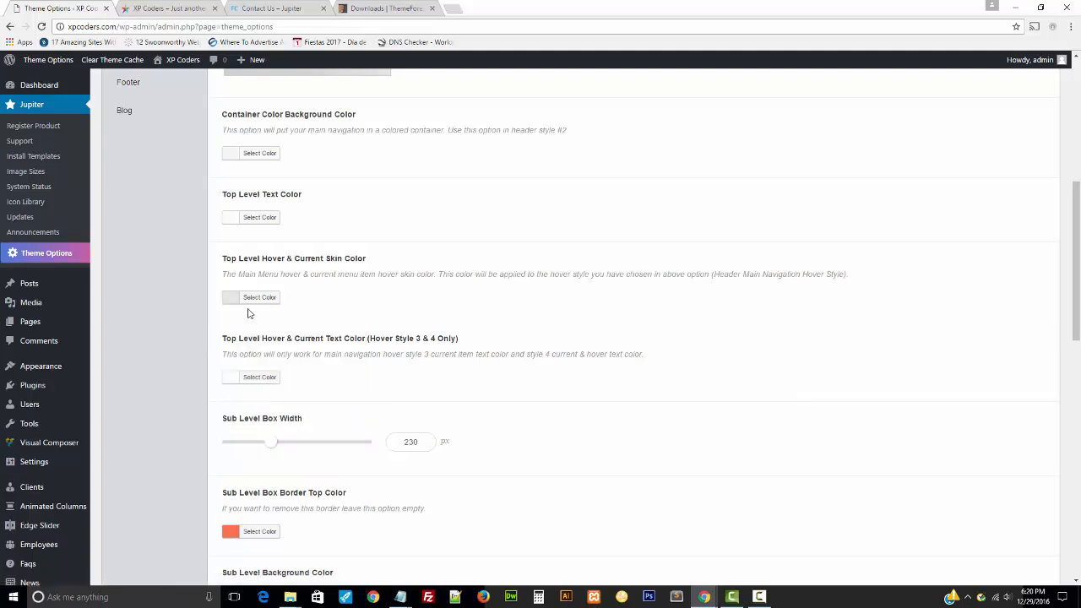
- Save the main navigation's new top level hover color and compare the front page's menu hover effect with the demo's Contact Us page
{"action": "left_click", "coordinate": [253, 298]}
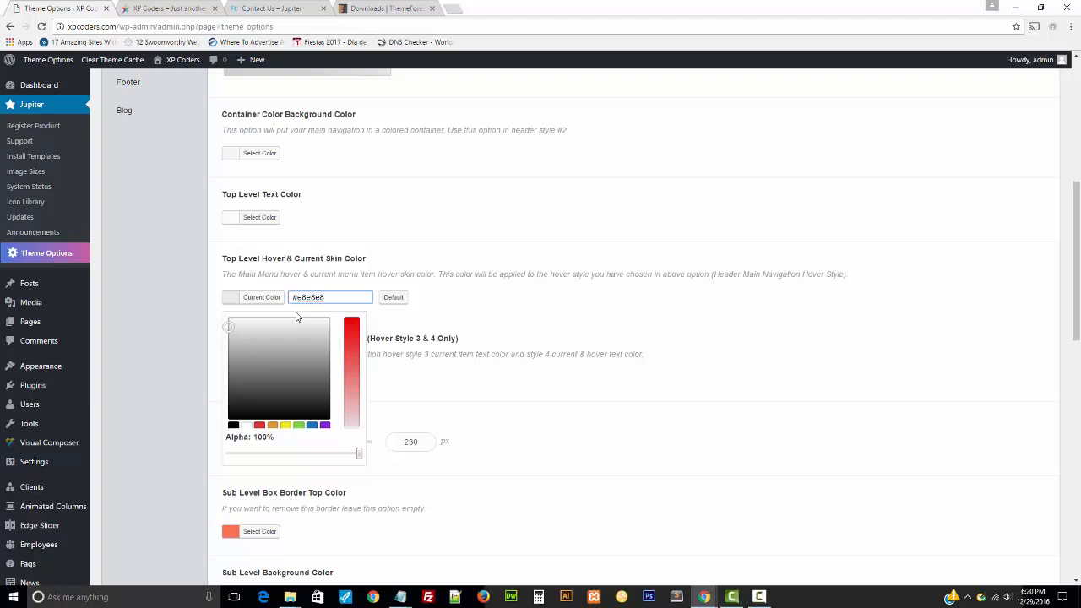
{"action": "left_click", "coordinate": [520, 296]}
{"action": "scroll", "coordinate": [676, 439], "scroll_direction": "down", "scroll_amount": 14}
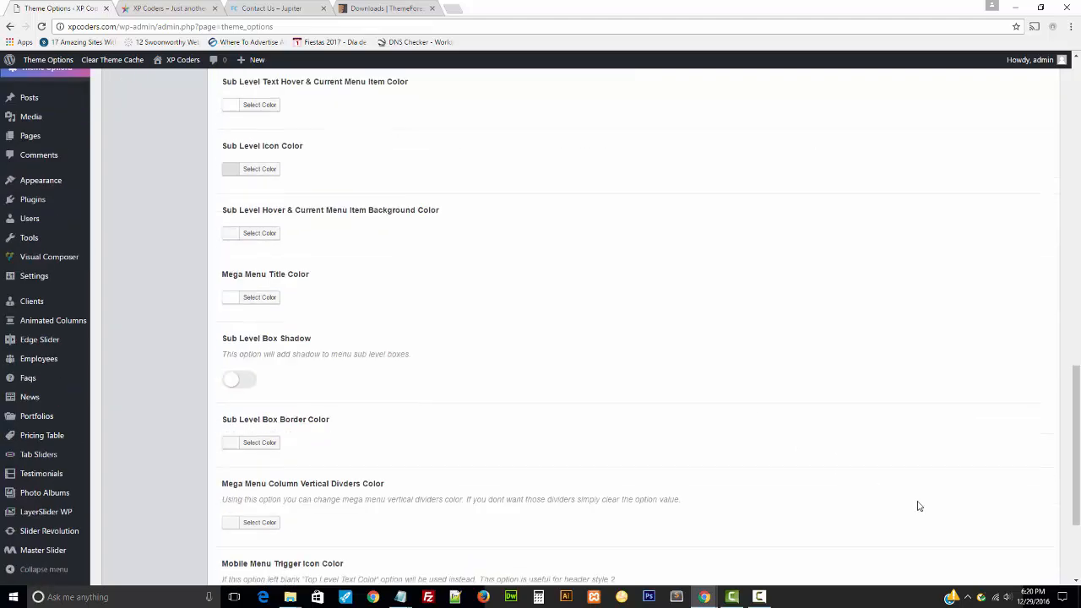
{"action": "left_click", "coordinate": [973, 507]}
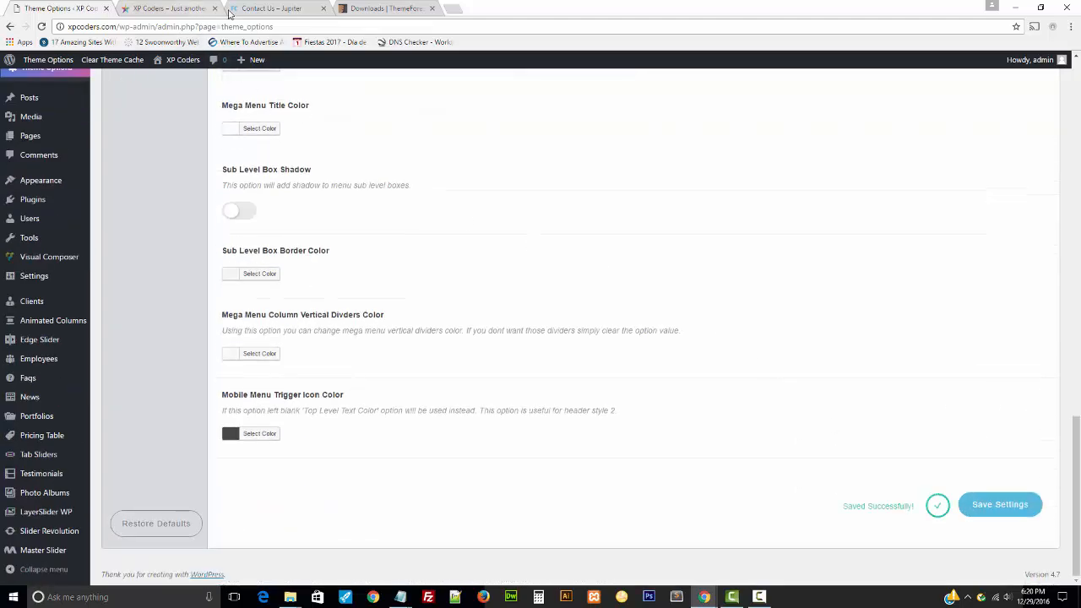
{"action": "left_click", "coordinate": [296, 7]}
{"action": "key", "text": "F5"}
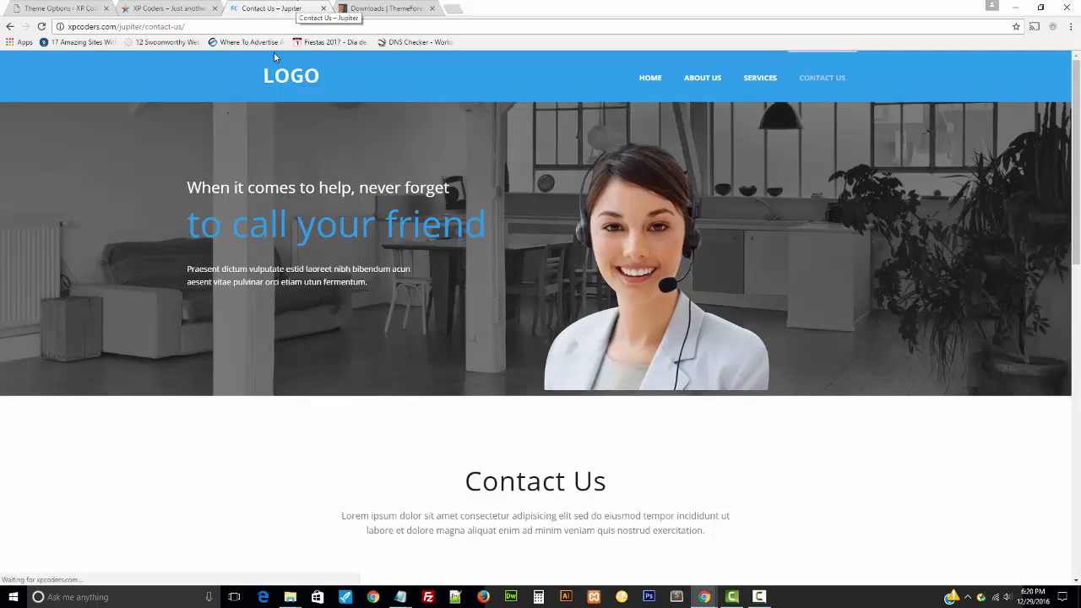
{"action": "left_click", "coordinate": [165, 10]}
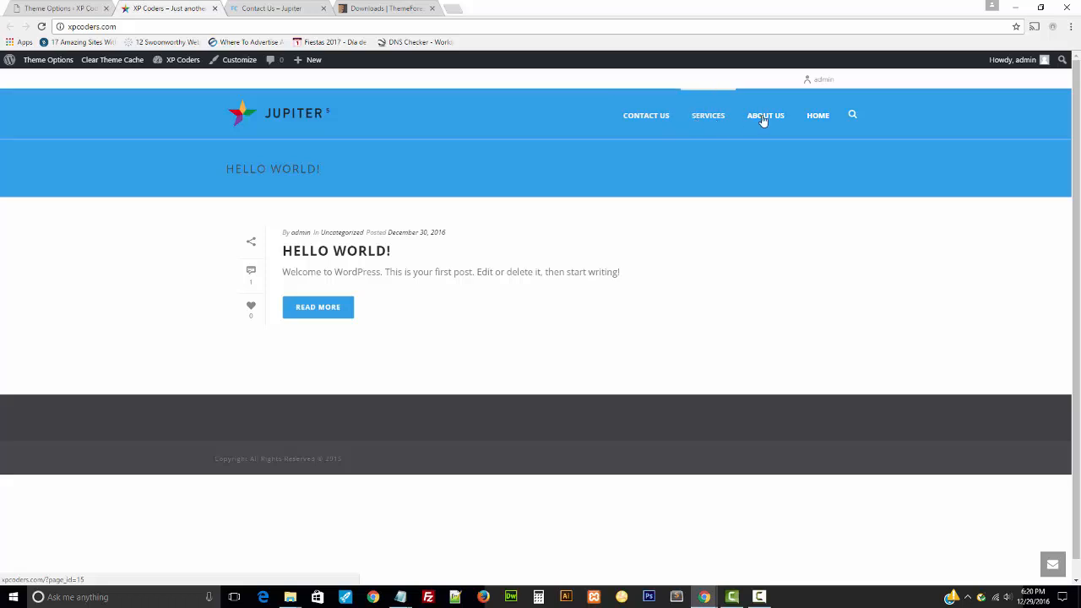
{"action": "left_click", "coordinate": [245, 8]}
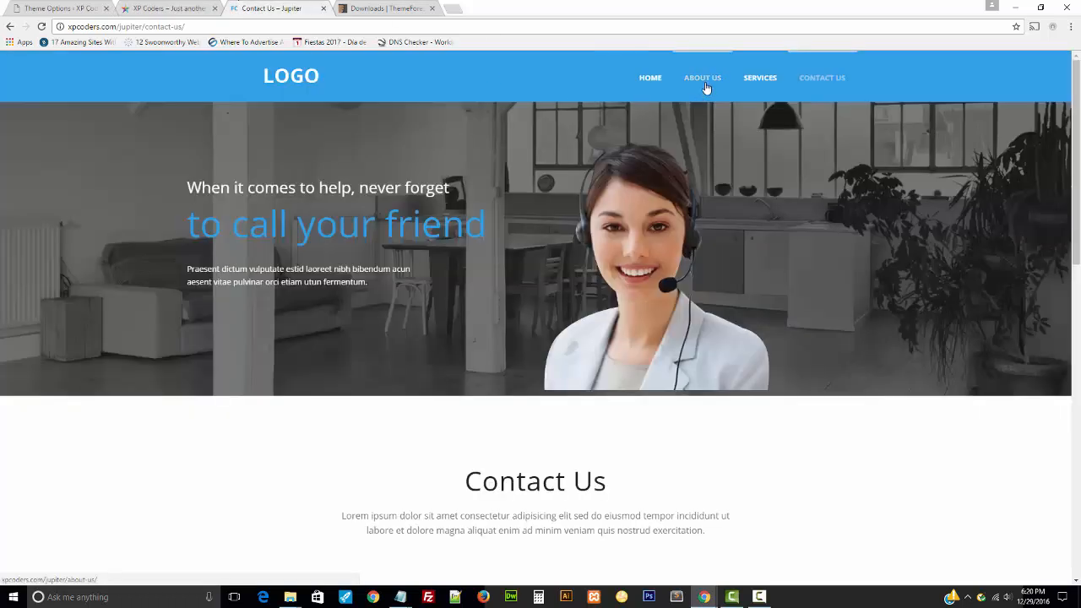
{"action": "left_click", "coordinate": [196, 7]}
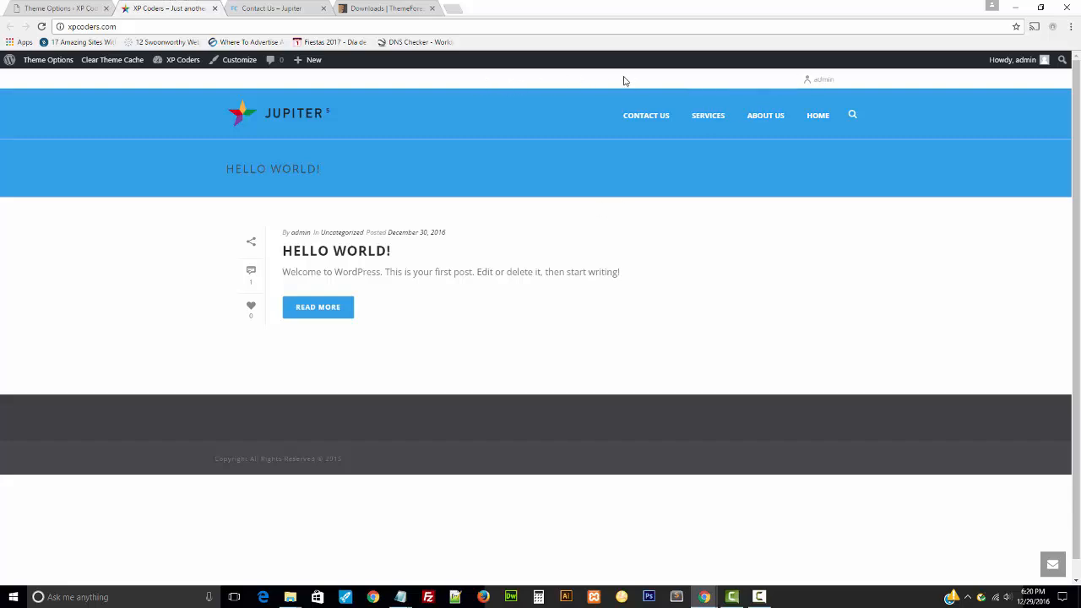
- Find the toolbar setting among the theme options and turn the header toolbar off in the general header styles
{"action": "left_click", "coordinate": [53, 7]}
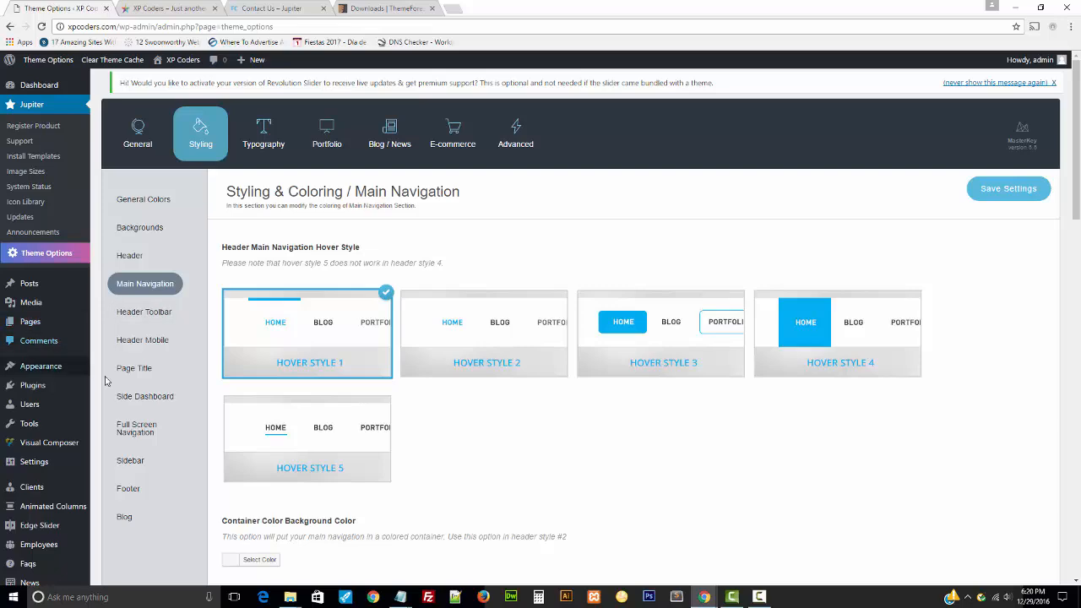
{"action": "left_click", "coordinate": [128, 314]}
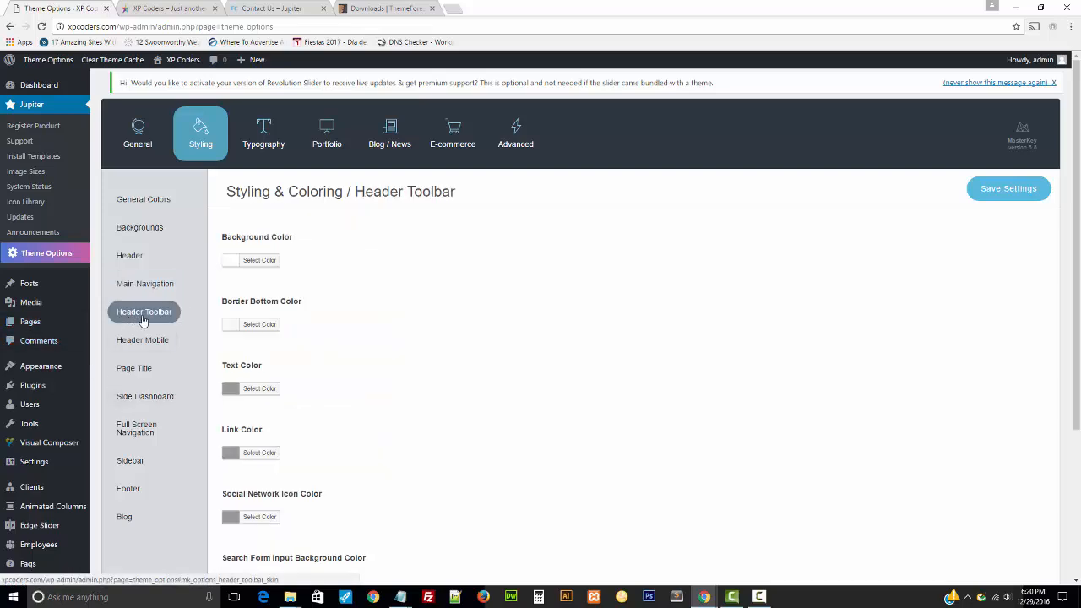
{"action": "scroll", "coordinate": [393, 355], "scroll_direction": "down", "scroll_amount": 3}
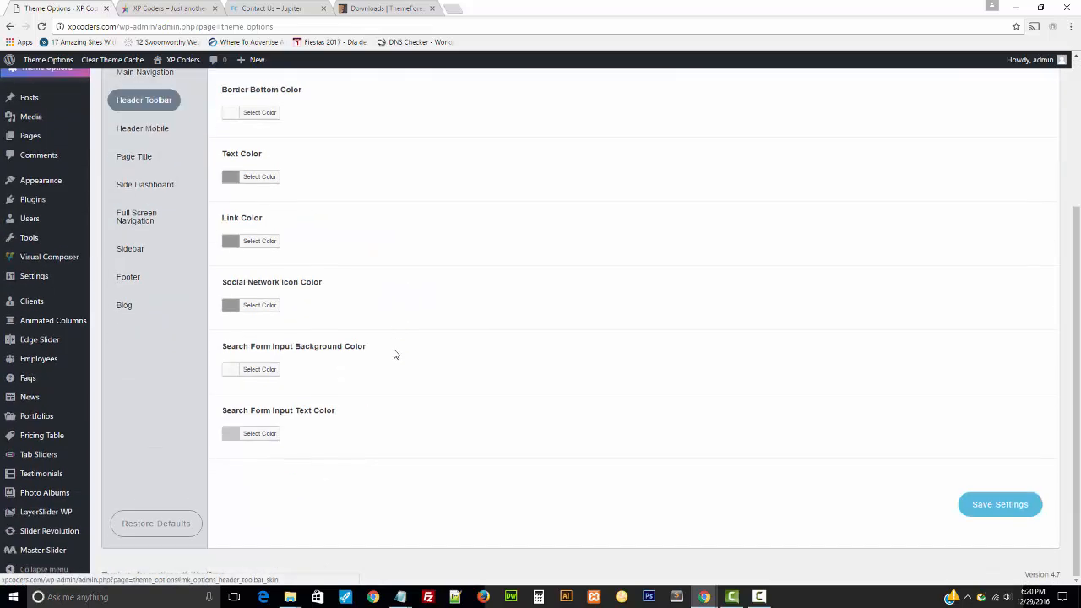
{"action": "scroll", "coordinate": [393, 355], "scroll_direction": "up", "scroll_amount": 3}
{"action": "left_click", "coordinate": [141, 152]}
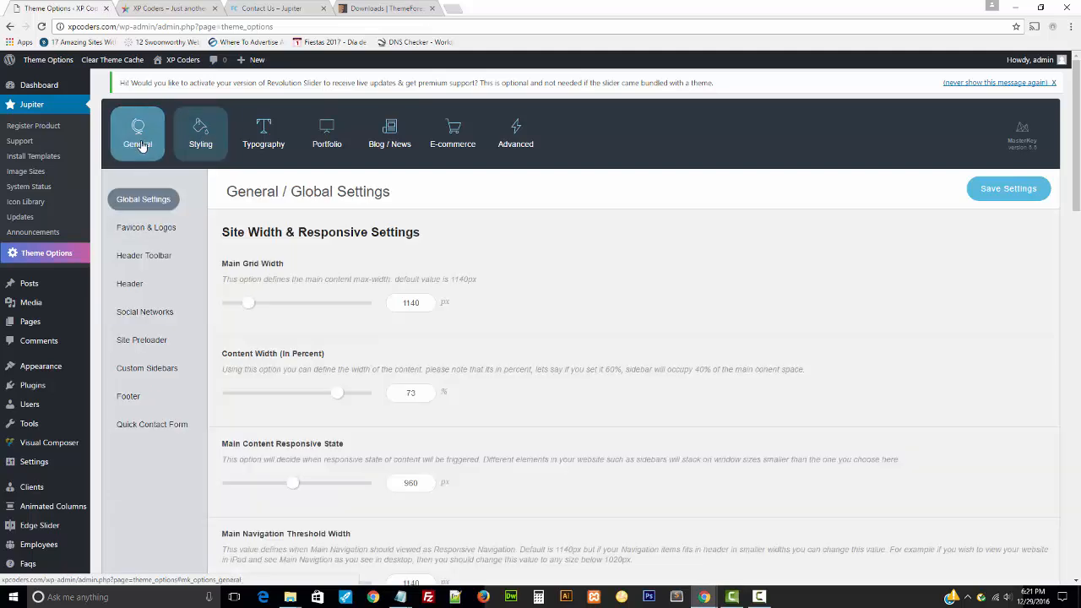
{"action": "left_click", "coordinate": [132, 283]}
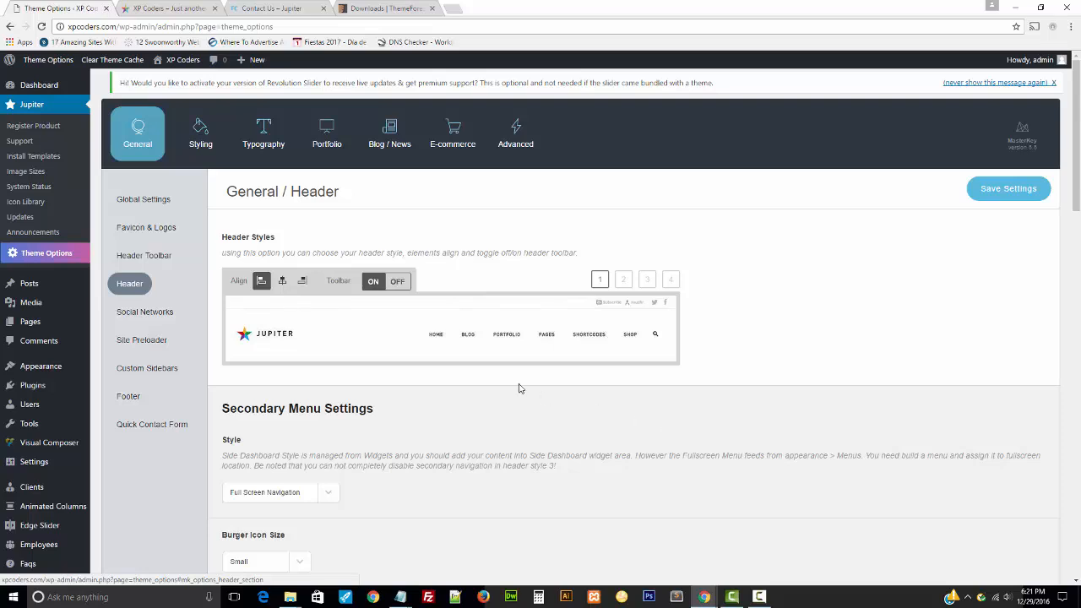
{"action": "left_click", "coordinate": [398, 282]}
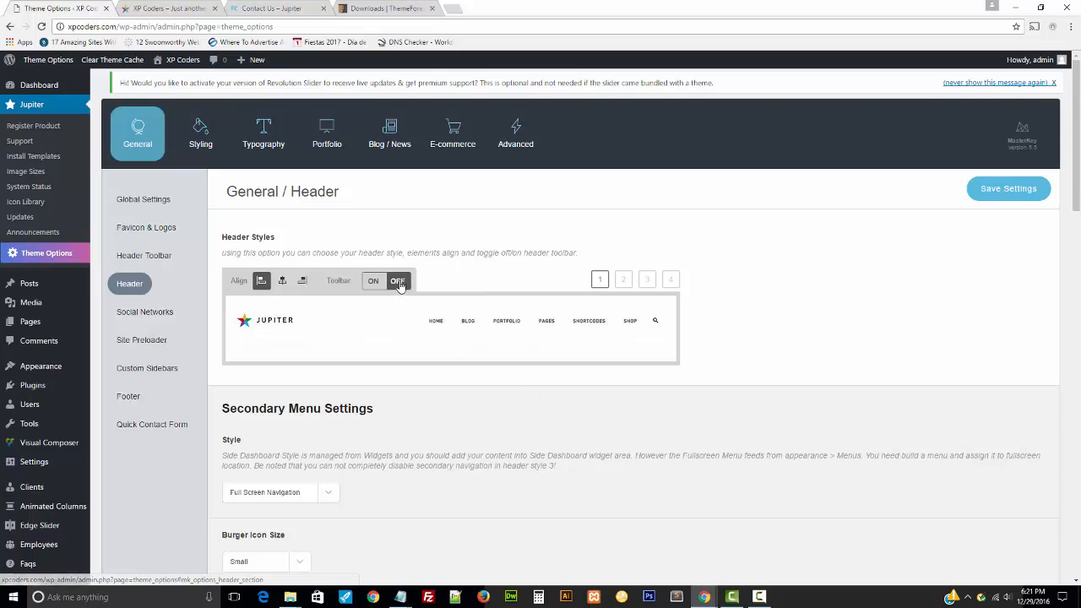
{"action": "left_click", "coordinate": [370, 284]}
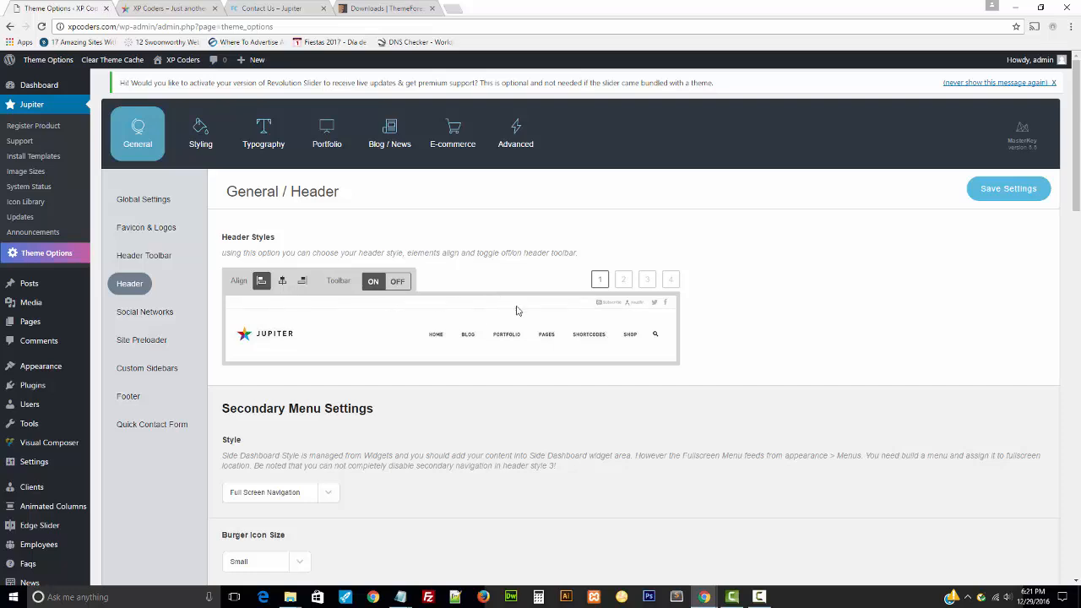
{"action": "left_click", "coordinate": [398, 282]}
- Save the header settings and reload the XP Coders front page to check the header
{"action": "left_click", "coordinate": [1012, 201]}
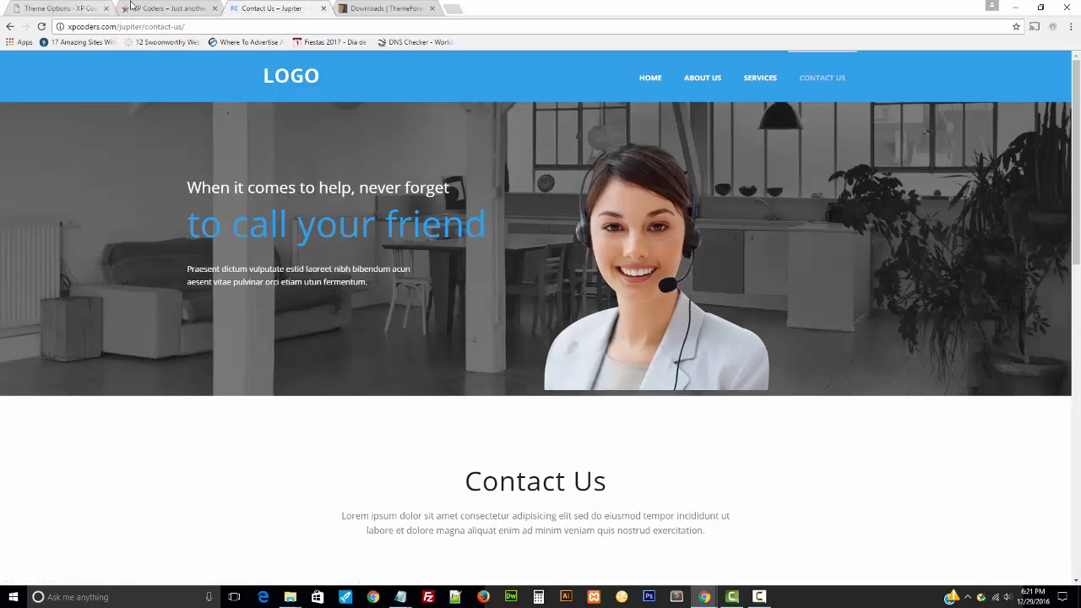
{"action": "left_click", "coordinate": [131, 6]}
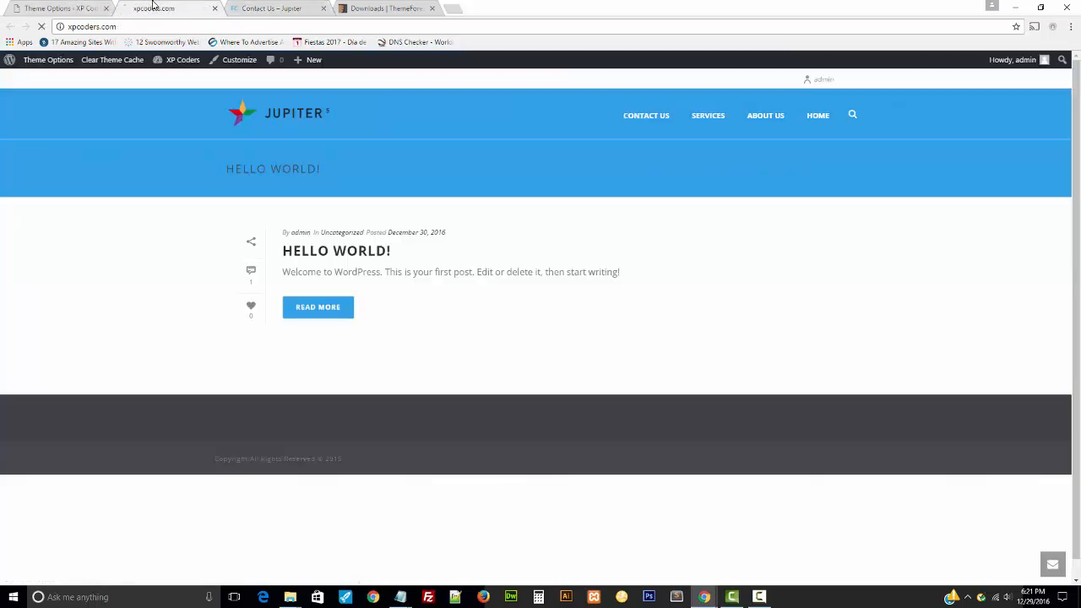
{"action": "key", "text": "F5"}
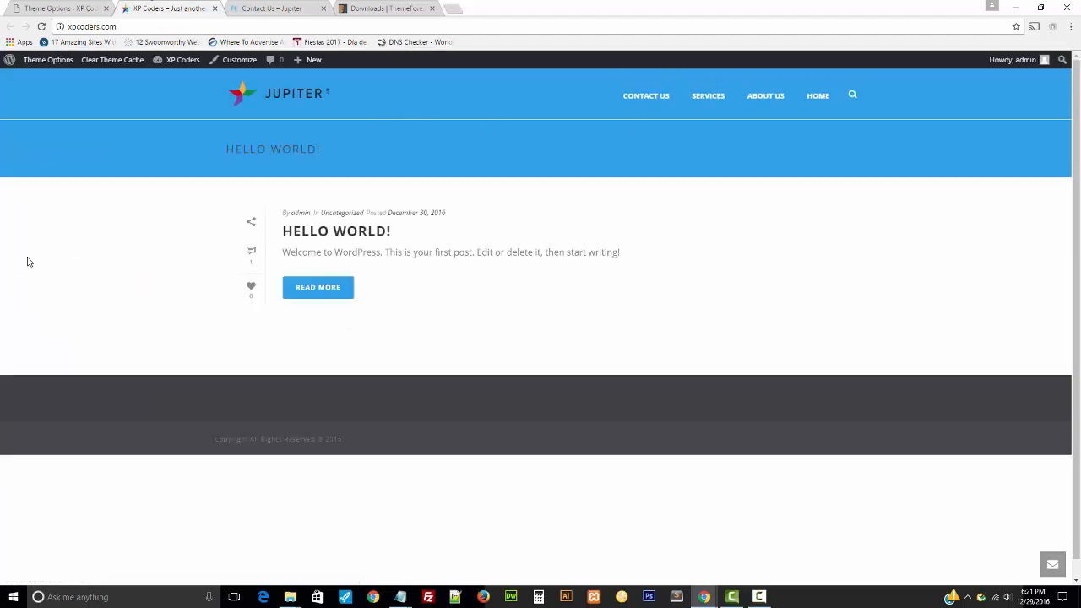
- Start a file upload for the Default & Dark Logo and browse to the Images folder inside Wordpress Jupiter
{"action": "left_click", "coordinate": [35, 5]}
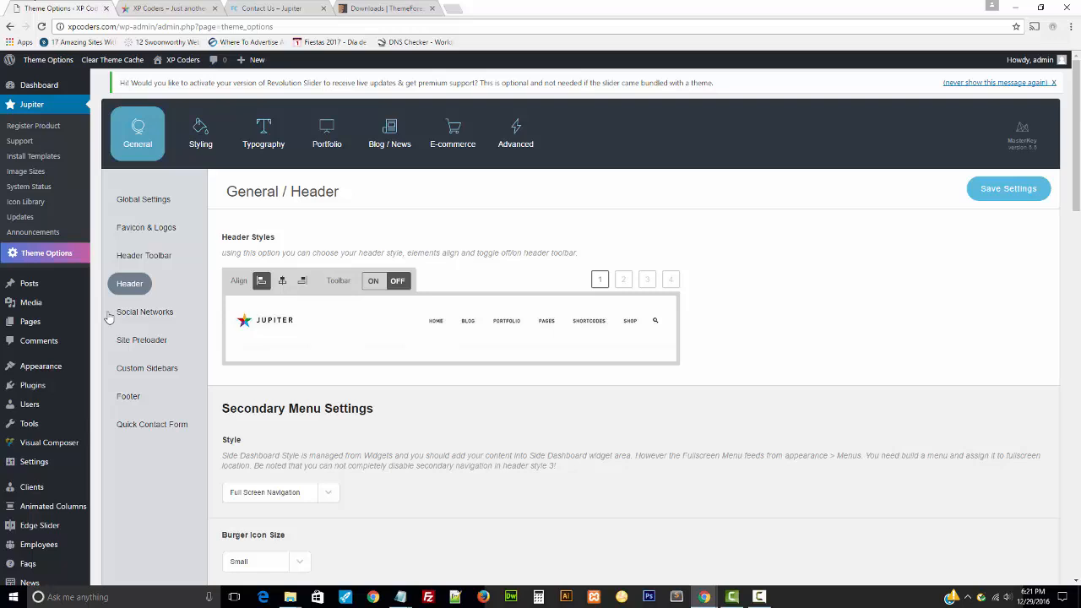
{"action": "left_click", "coordinate": [127, 239]}
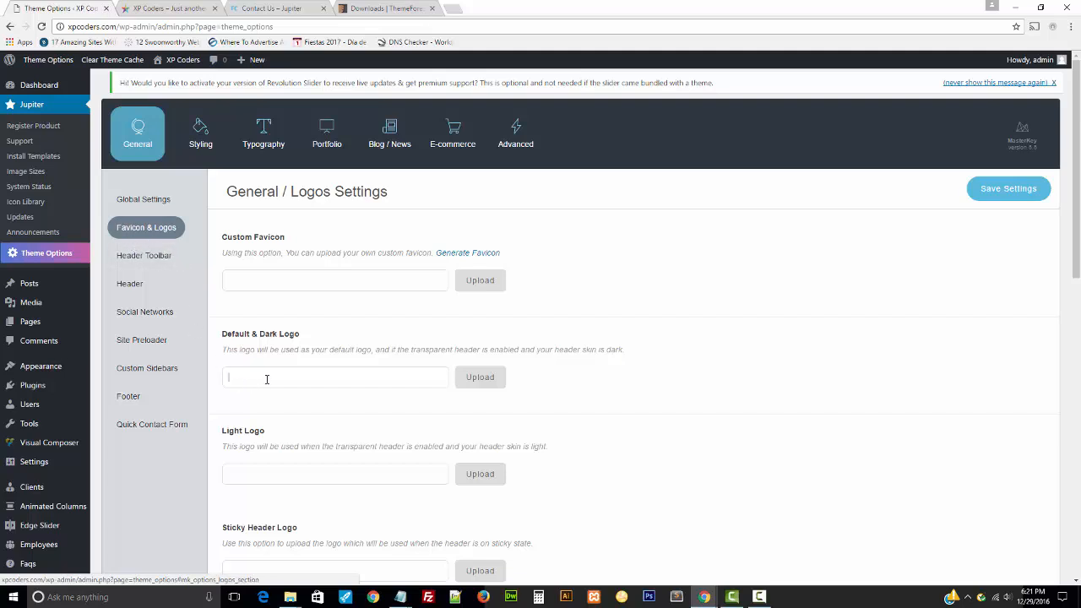
{"action": "left_click", "coordinate": [469, 387]}
{"action": "left_click", "coordinate": [152, 106]}
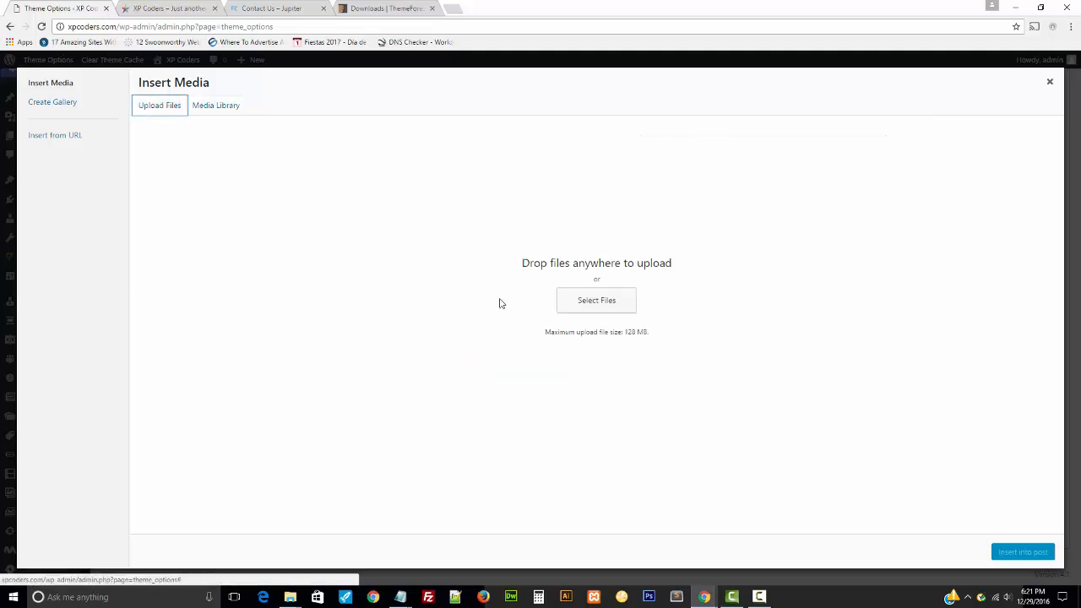
{"action": "left_click", "coordinate": [570, 304]}
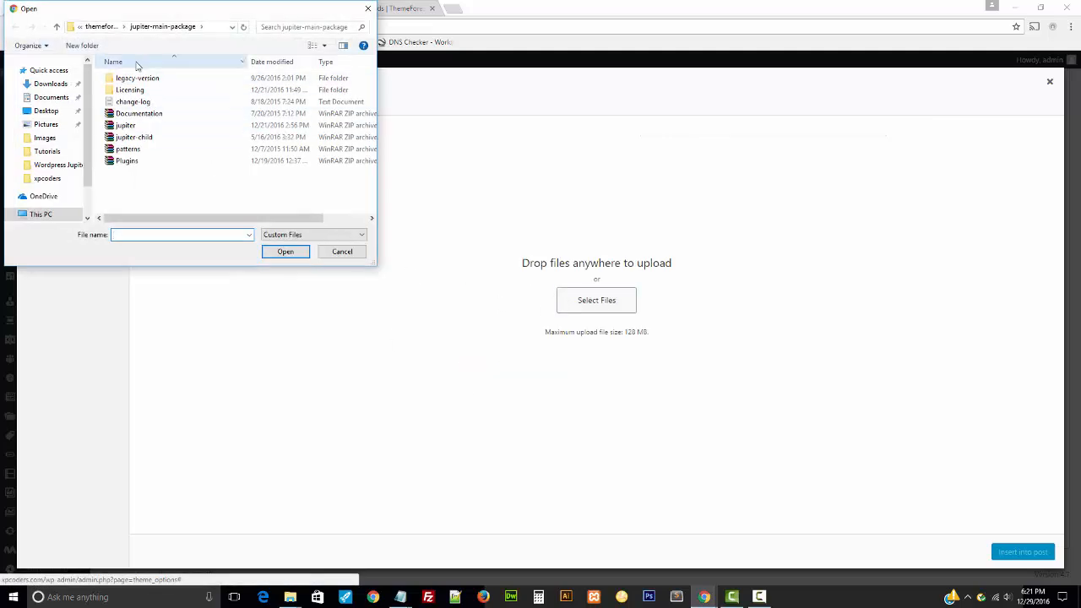
{"action": "left_click", "coordinate": [109, 30]}
{"action": "left_click", "coordinate": [100, 31]}
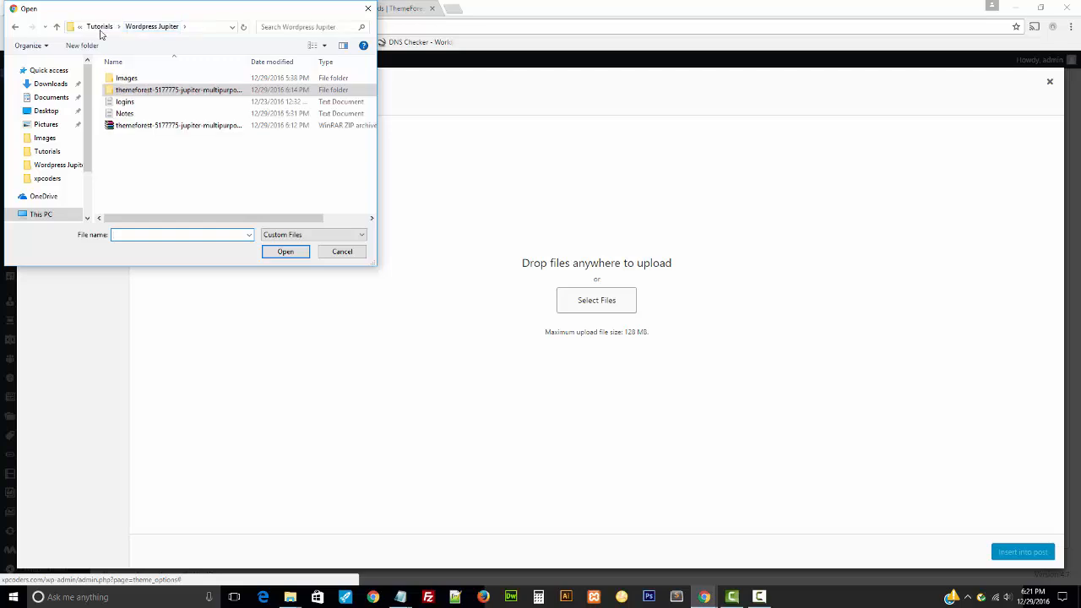
{"action": "double_click", "coordinate": [127, 78]}
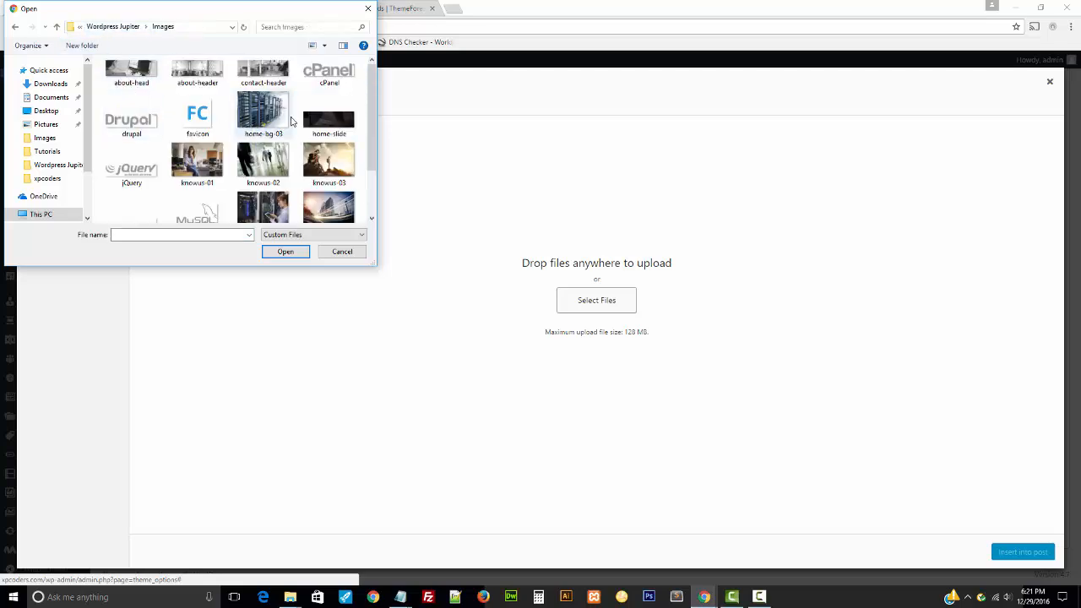
- Upload the logo image from the Images folder and insert it as the Default & Dark Logo
{"action": "scroll", "coordinate": [365, 97], "scroll_direction": "down", "scroll_amount": 3}
{"action": "scroll", "coordinate": [365, 97], "scroll_direction": "up", "scroll_amount": 3}
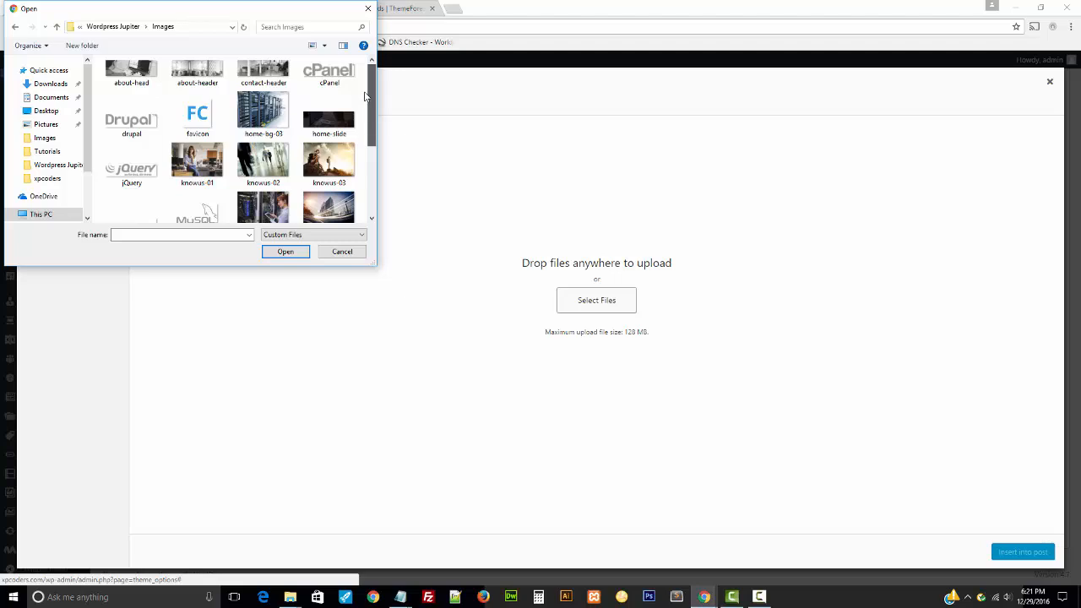
{"action": "scroll", "coordinate": [364, 97], "scroll_direction": "down", "scroll_amount": 2}
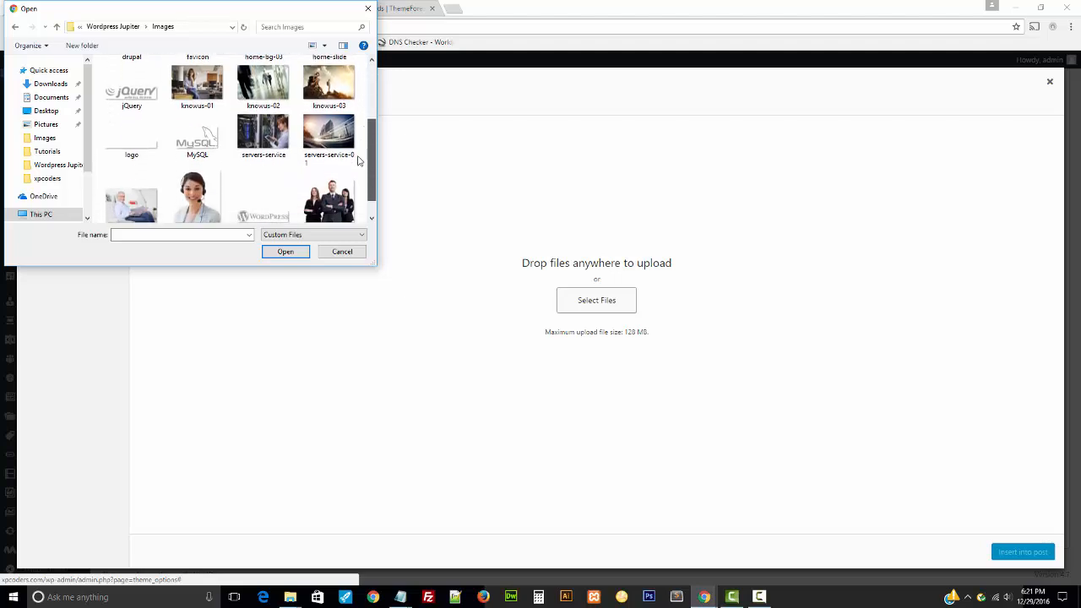
{"action": "double_click", "coordinate": [128, 143]}
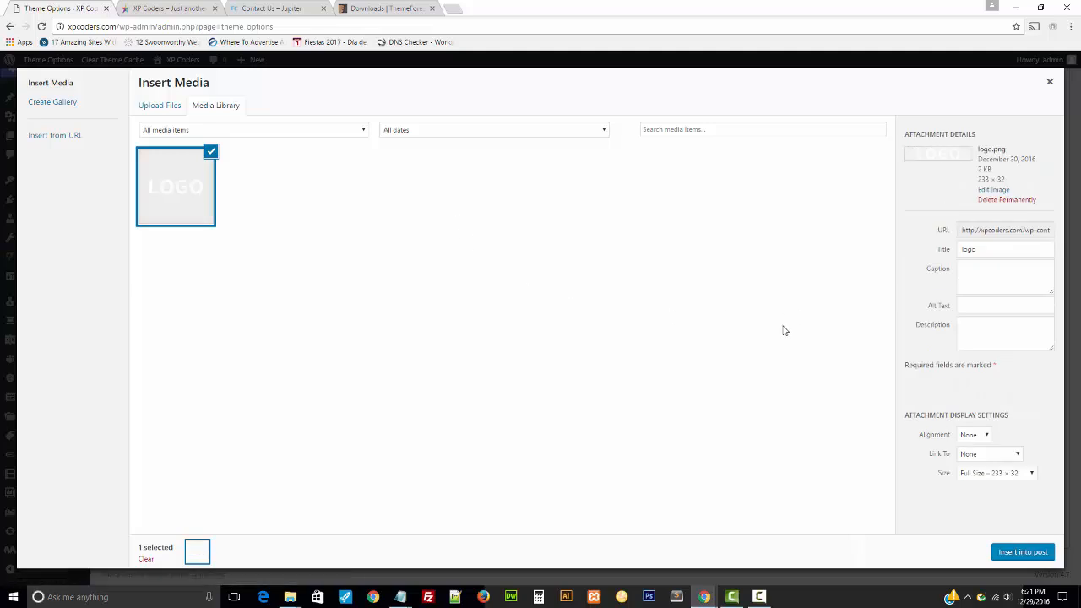
{"action": "left_click", "coordinate": [1024, 552]}
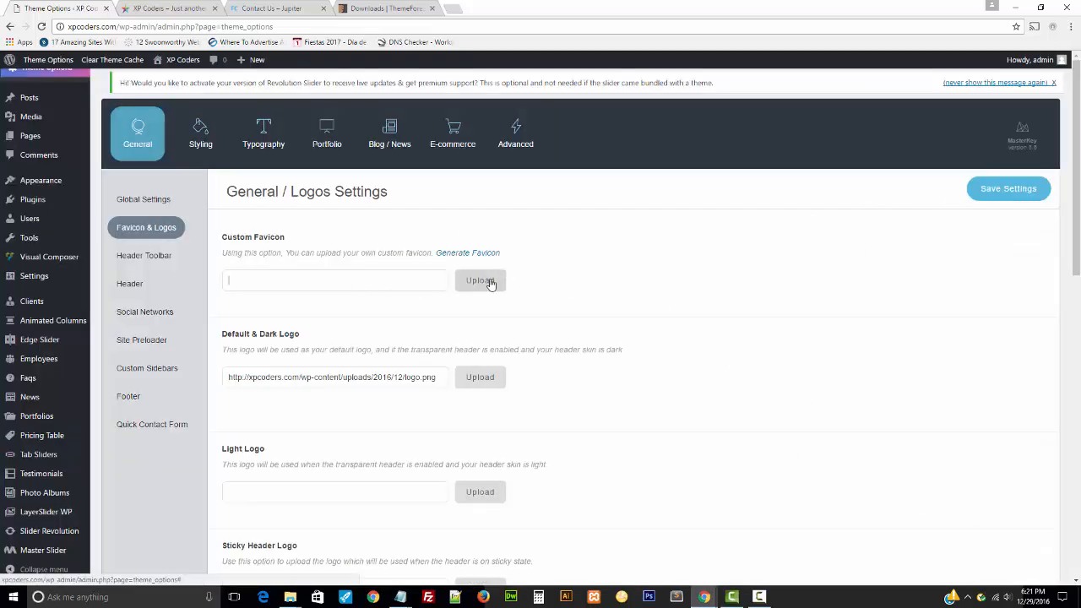
- Compare the demo's and front page's browser icons, and upload the favicon image from the Images folder as the Custom Favicon
{"action": "left_click", "coordinate": [236, 10]}
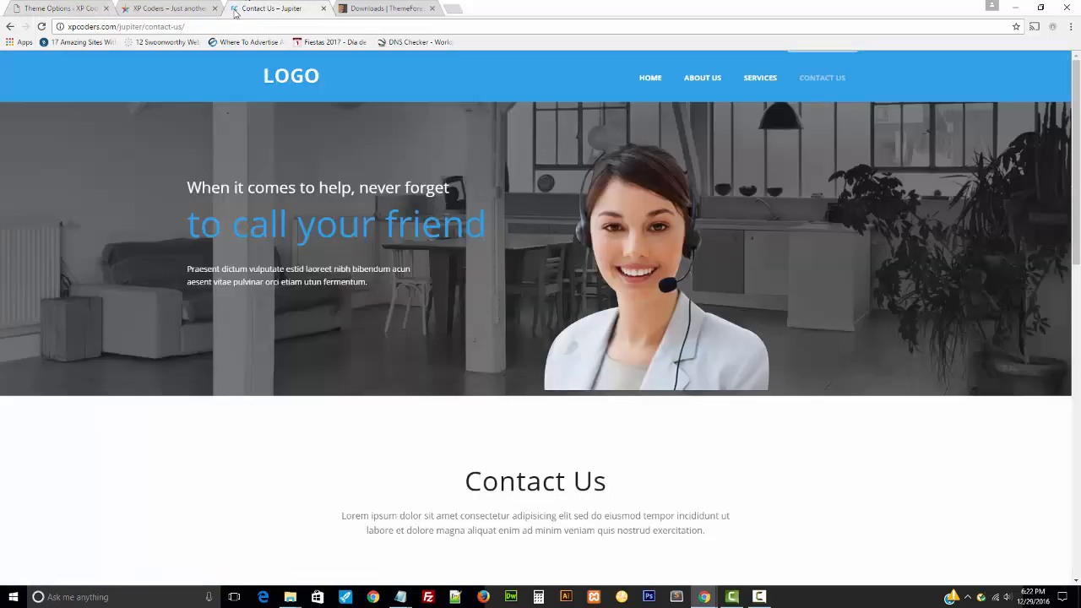
{"action": "left_click", "coordinate": [169, 9]}
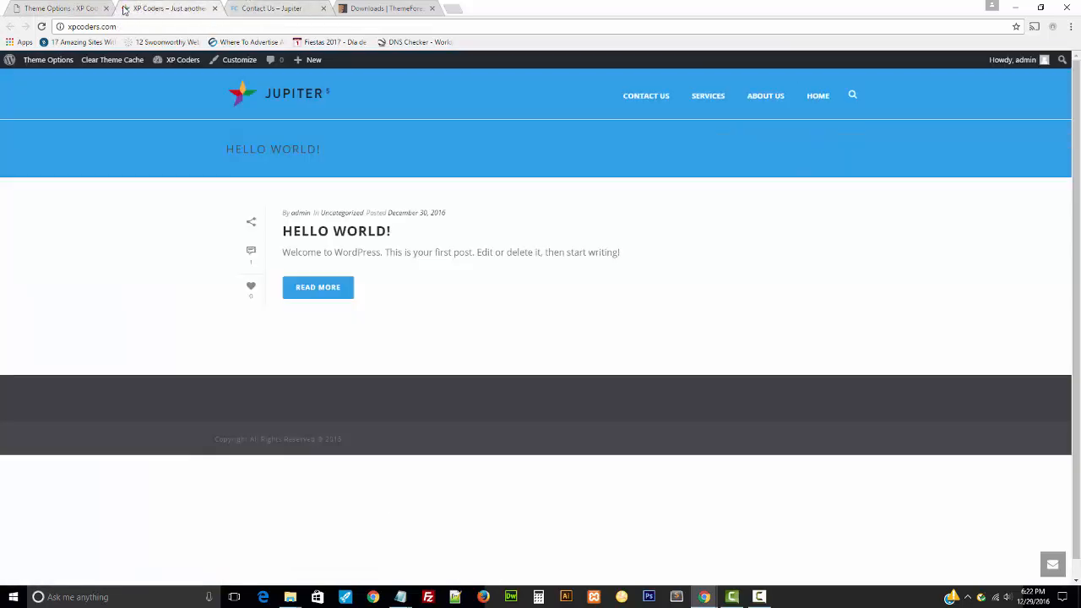
{"action": "left_click", "coordinate": [78, 6]}
{"action": "left_click", "coordinate": [476, 284]}
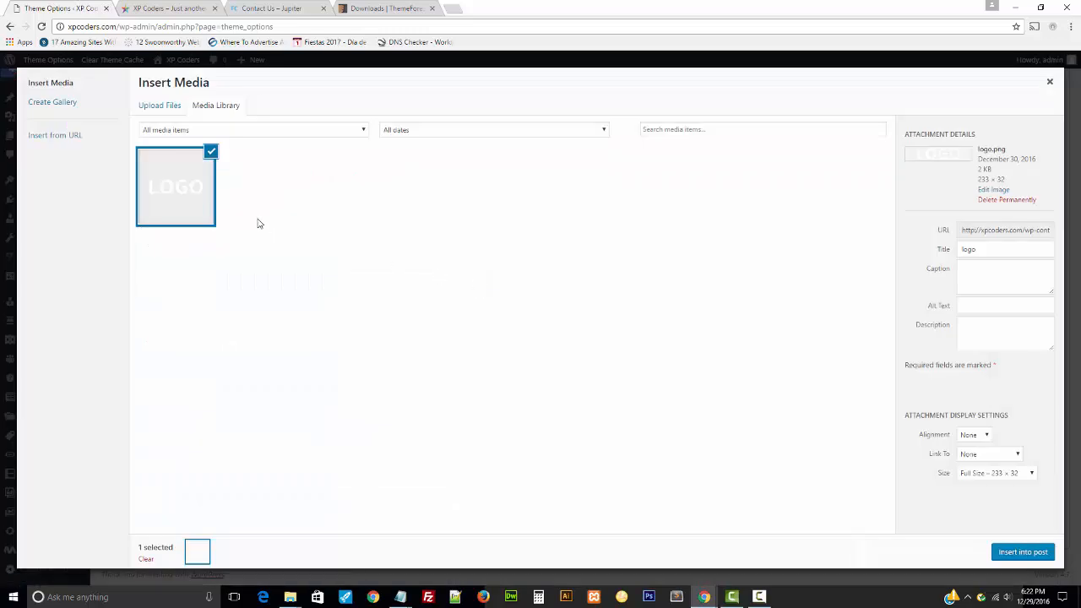
{"action": "left_click", "coordinate": [161, 107]}
{"action": "left_click", "coordinate": [596, 301]}
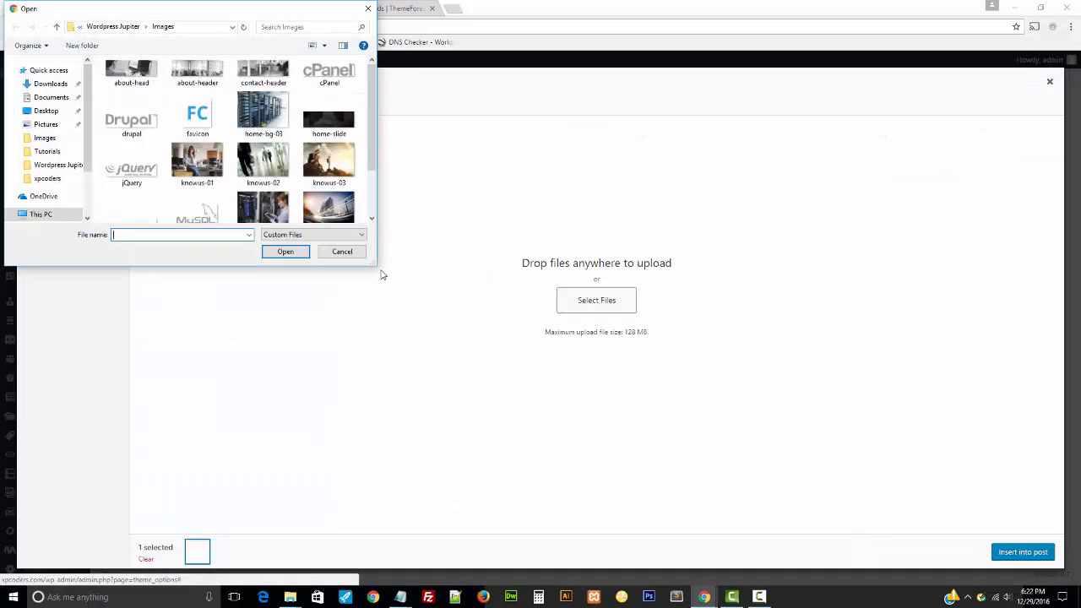
{"action": "double_click", "coordinate": [199, 123]}
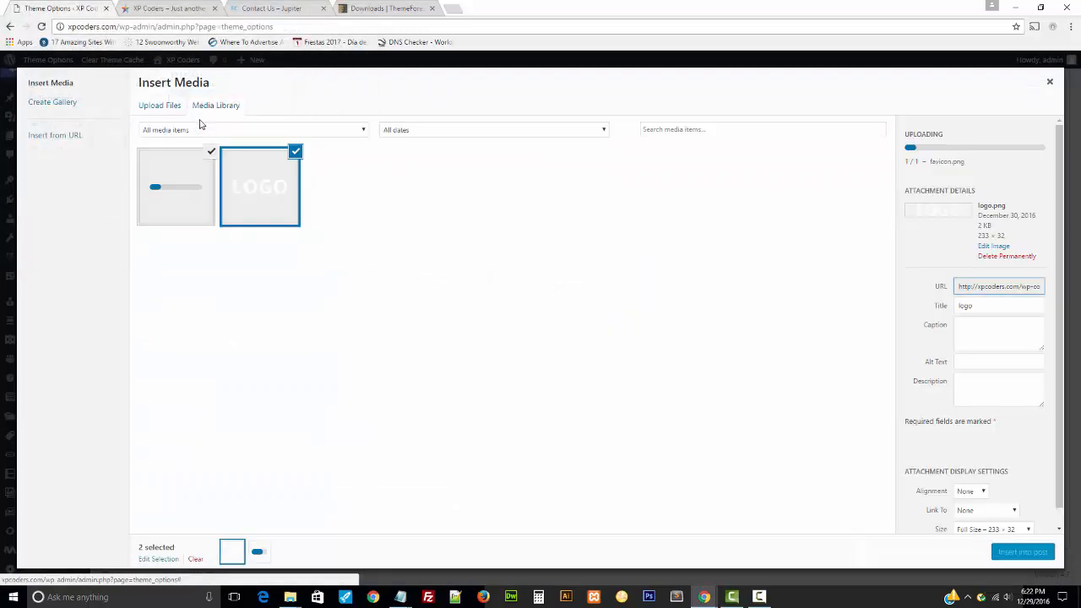
{"action": "left_click", "coordinate": [1012, 553]}
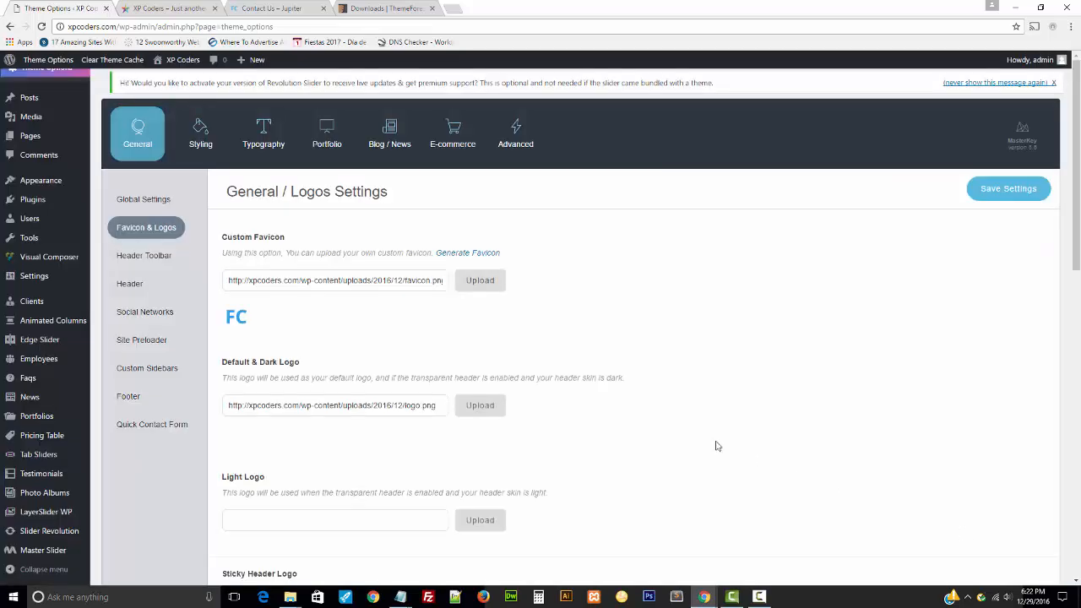
- Save the favicon and logo settings, and compare the XP Coders front page with the demo's Contact Us page
{"action": "left_click", "coordinate": [984, 194]}
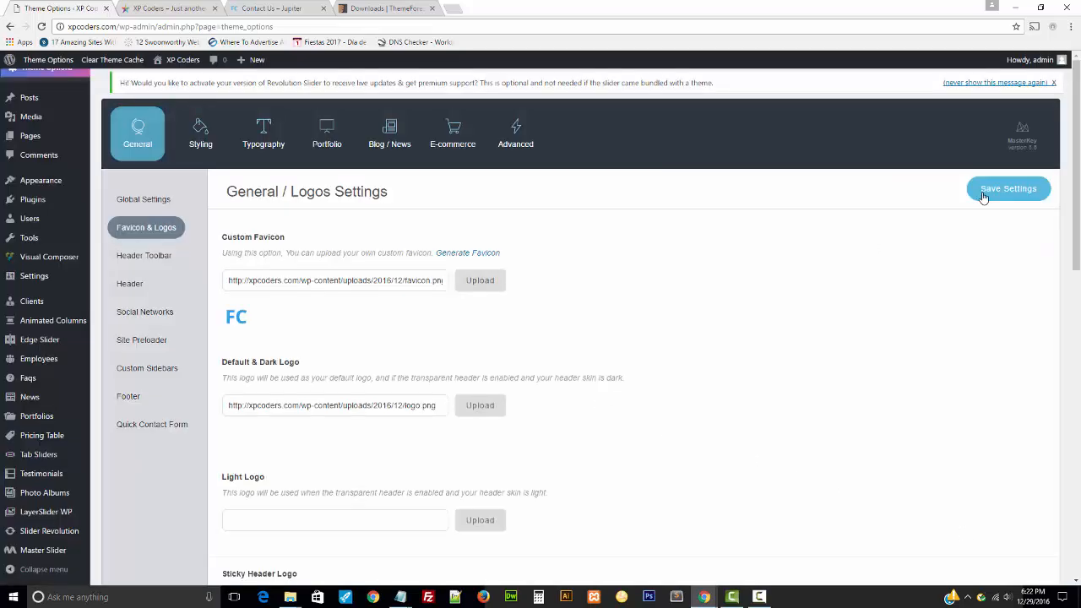
{"action": "left_click", "coordinate": [276, 10]}
{"action": "left_click", "coordinate": [40, 27]}
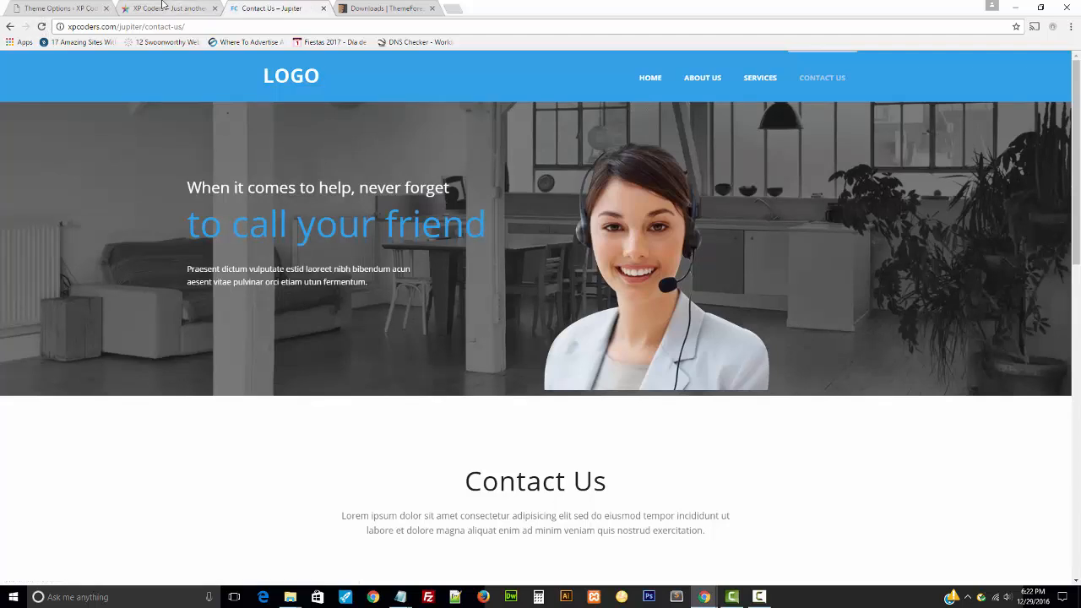
{"action": "left_click", "coordinate": [164, 9]}
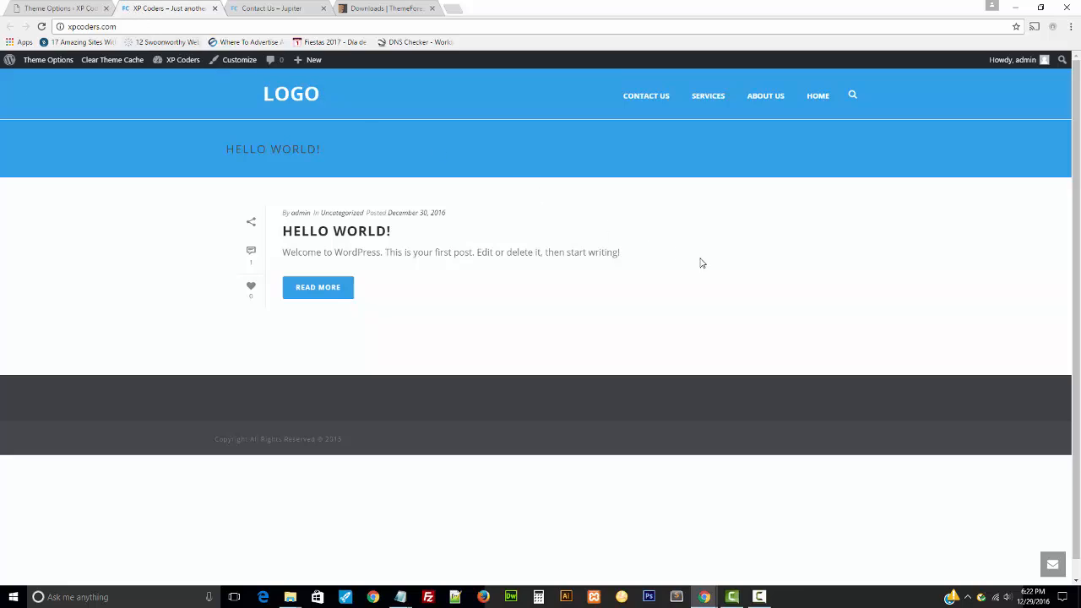
{"action": "scroll", "coordinate": [845, 292], "scroll_direction": "down", "scroll_amount": 1}
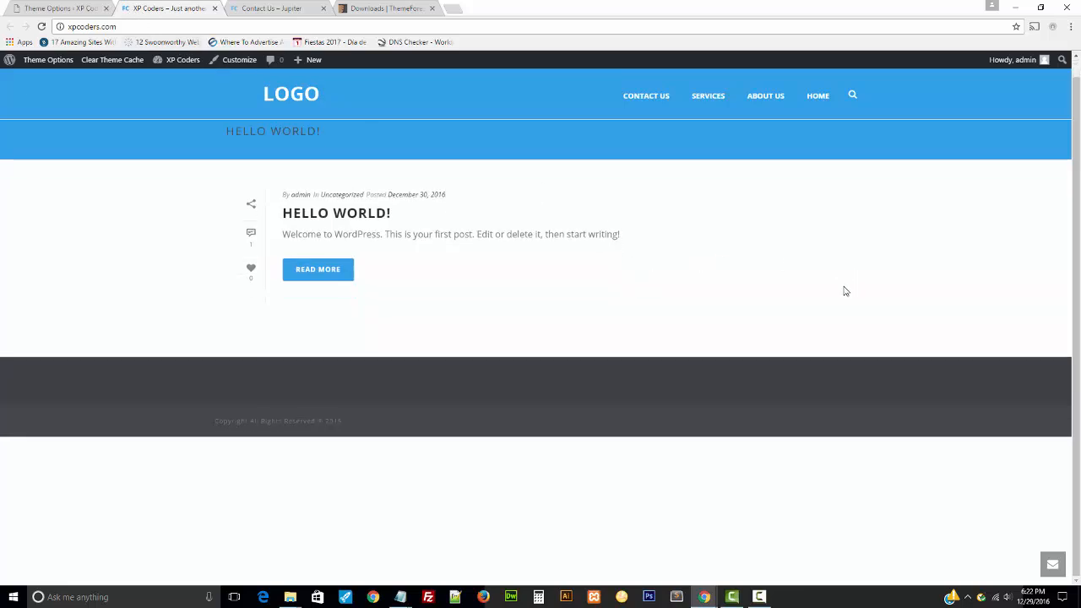
{"action": "scroll", "coordinate": [843, 290], "scroll_direction": "up", "scroll_amount": 1}
{"action": "scroll", "coordinate": [842, 290], "scroll_direction": "down", "scroll_amount": 1}
{"action": "scroll", "coordinate": [839, 292], "scroll_direction": "up", "scroll_amount": 1}
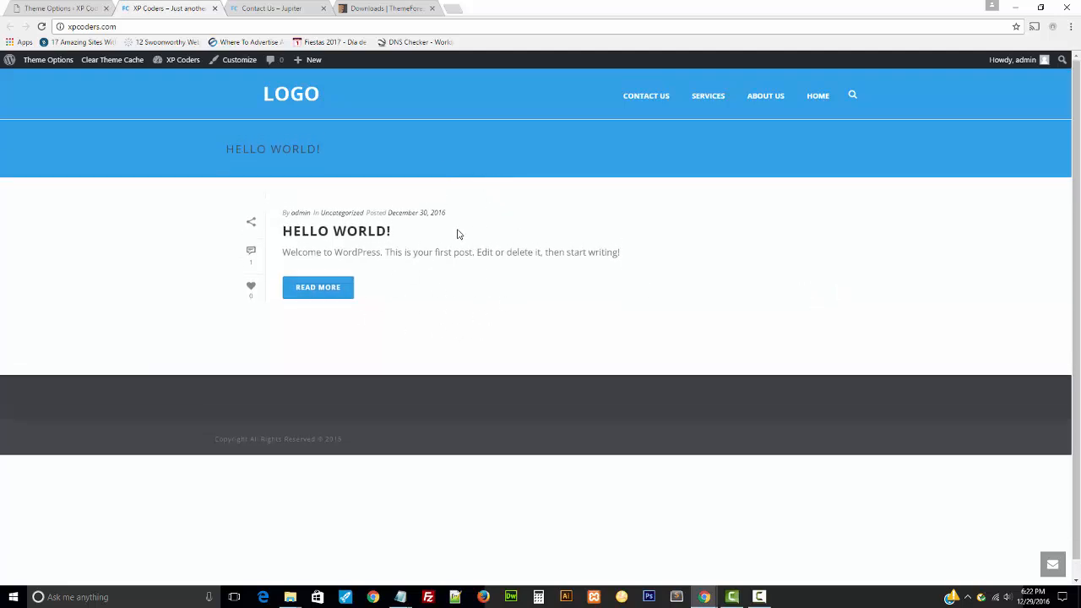
- View the HOME page of the XP Coders site through its main navigation
{"action": "left_click", "coordinate": [84, 8]}
{"action": "left_click", "coordinate": [169, 7]}
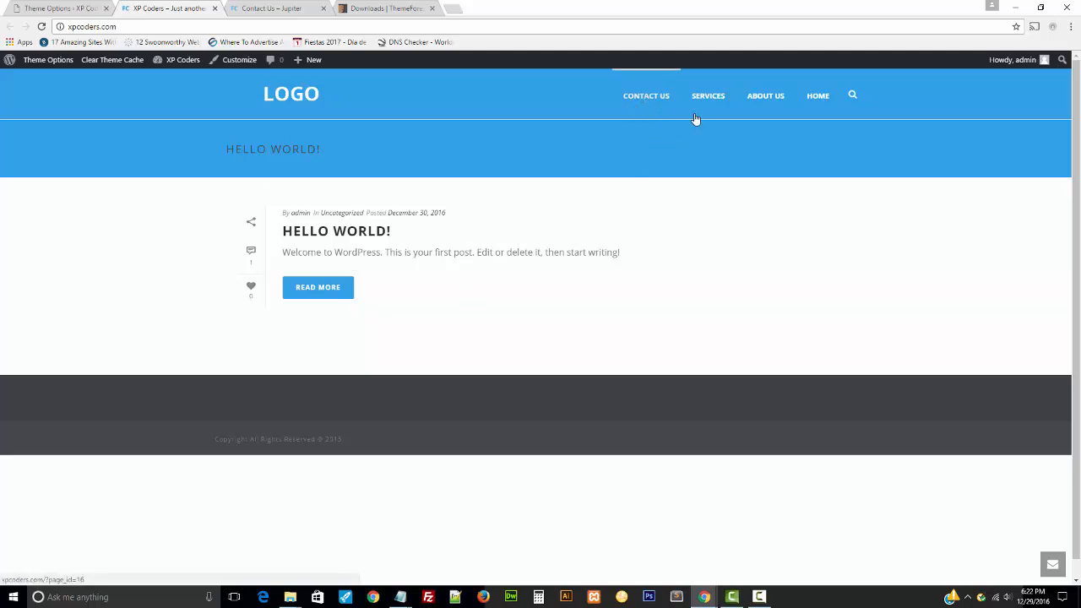
{"action": "left_click", "coordinate": [815, 99]}
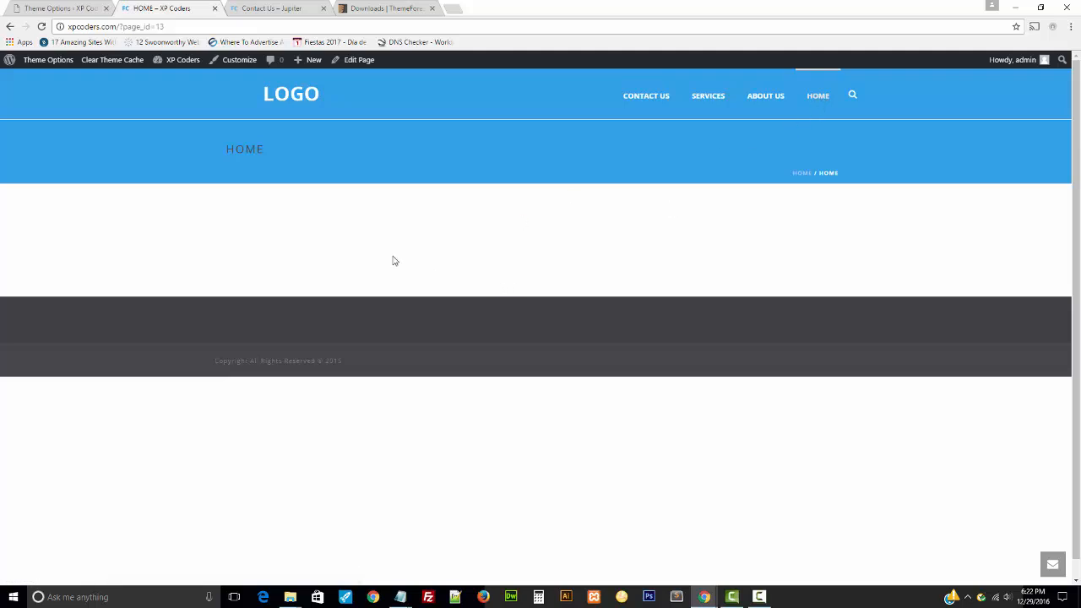
- Customize the site to use the static page HOME as its front page, publish the change, and reload the XP Coders site
{"action": "left_click", "coordinate": [72, 12]}
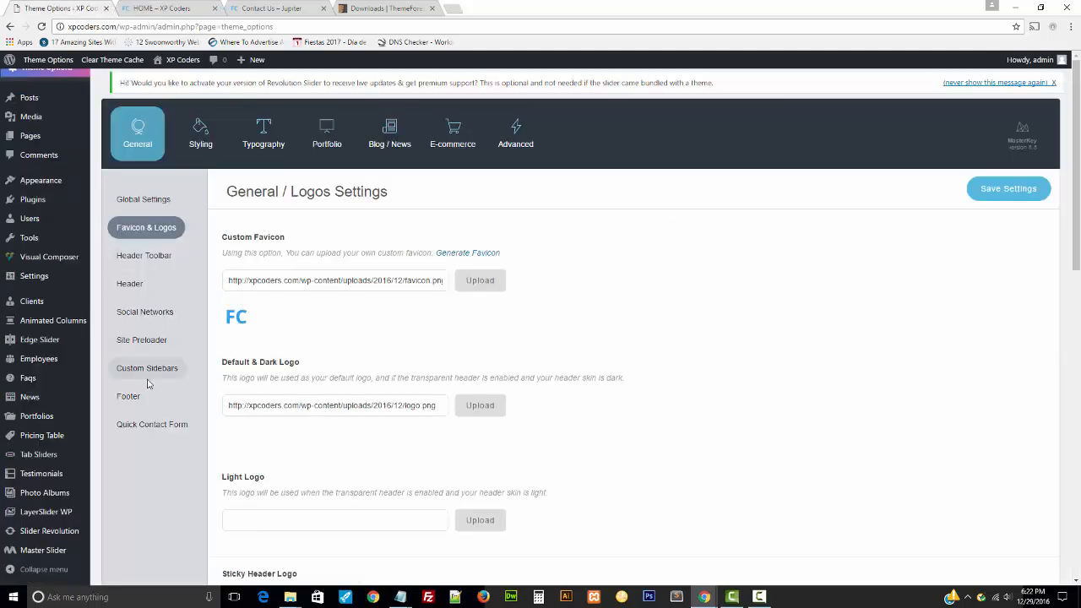
{"action": "mouse_move", "coordinate": [26, 188]}
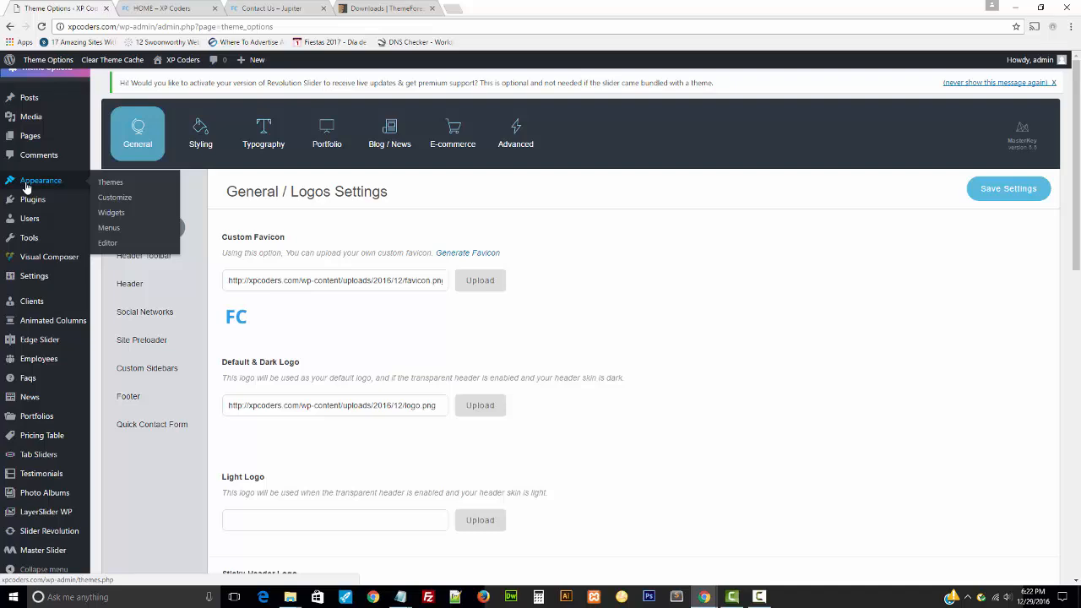
{"action": "left_click", "coordinate": [107, 202]}
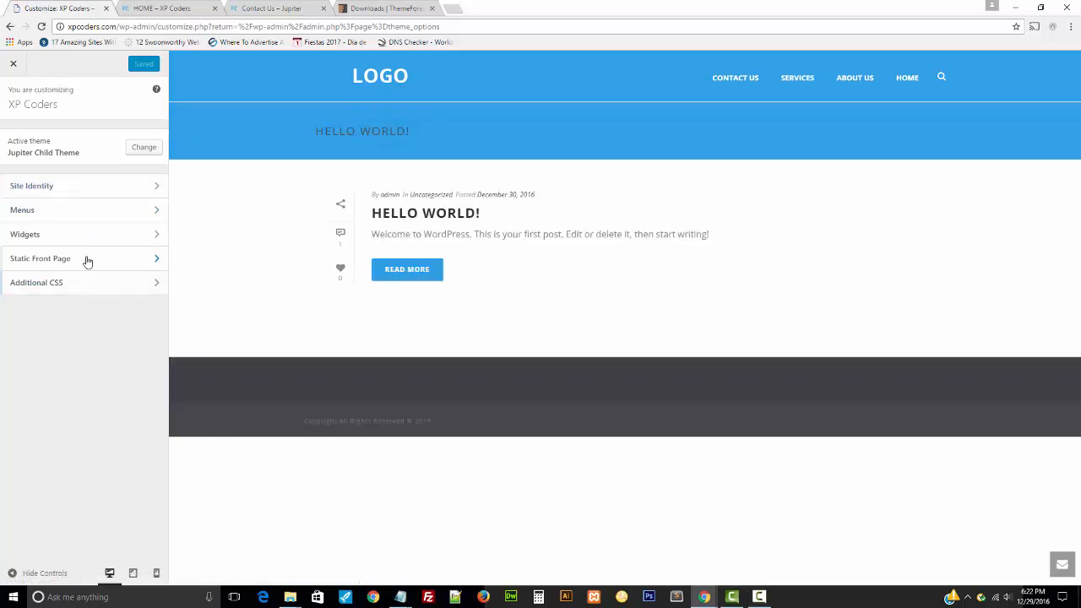
{"action": "left_click", "coordinate": [78, 189]}
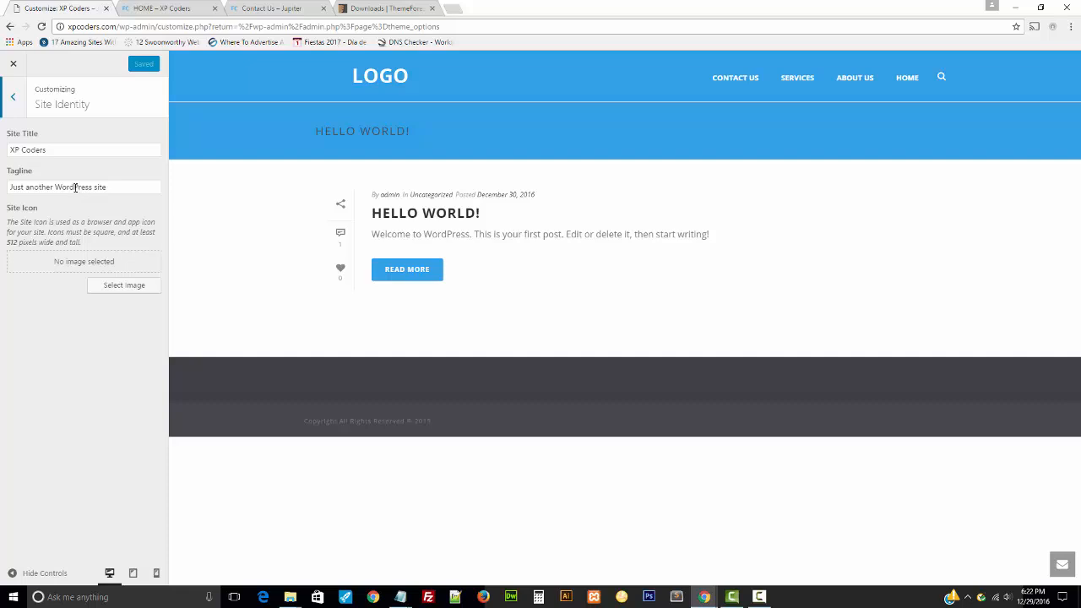
{"action": "left_click", "coordinate": [18, 101]}
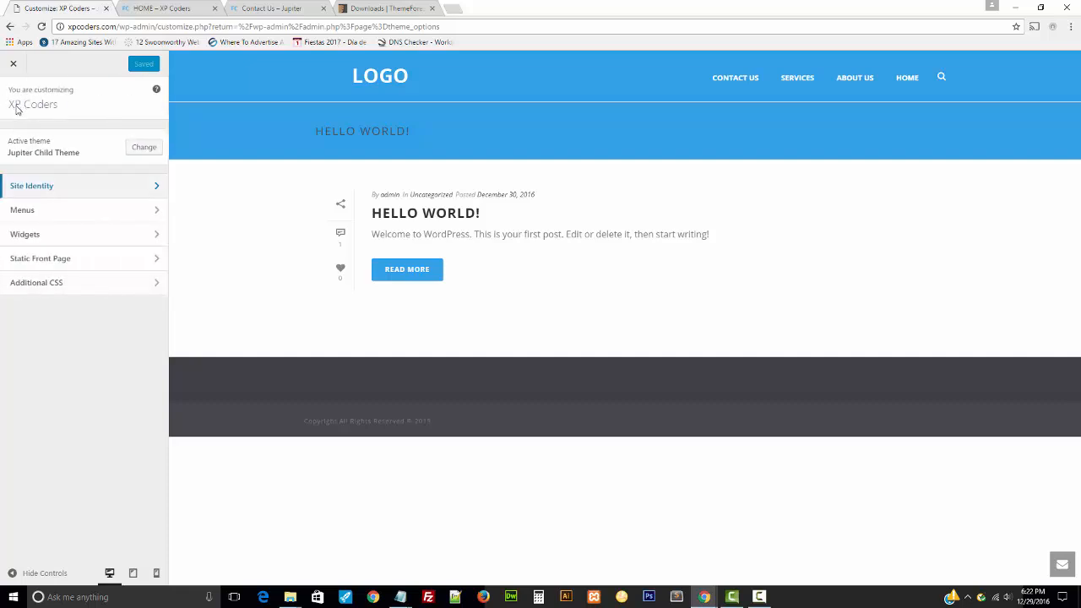
{"action": "left_click", "coordinate": [75, 263]}
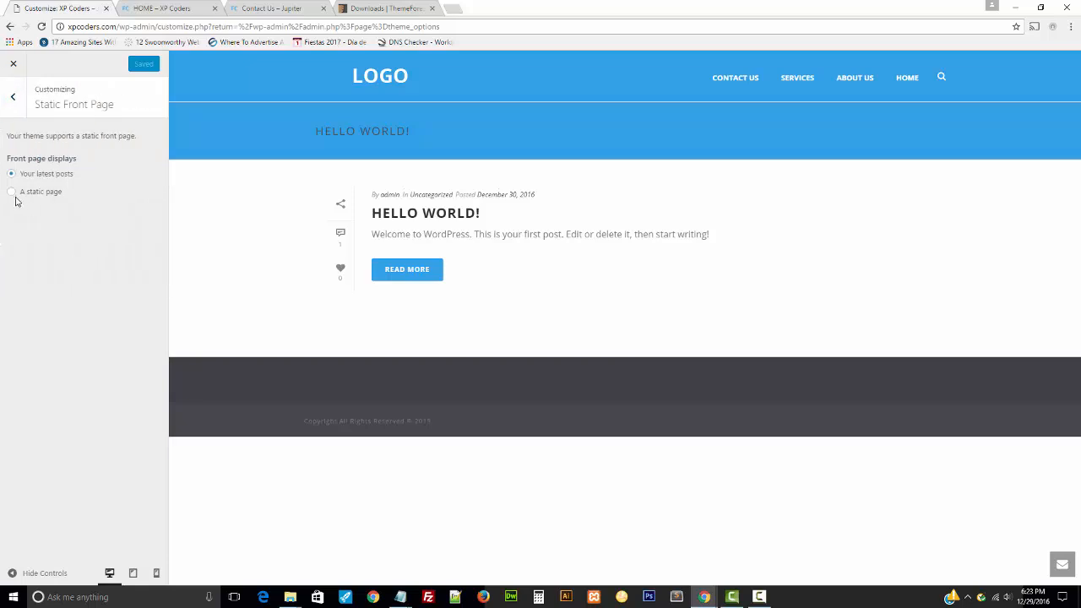
{"action": "left_click", "coordinate": [11, 192]}
{"action": "left_click", "coordinate": [51, 238]}
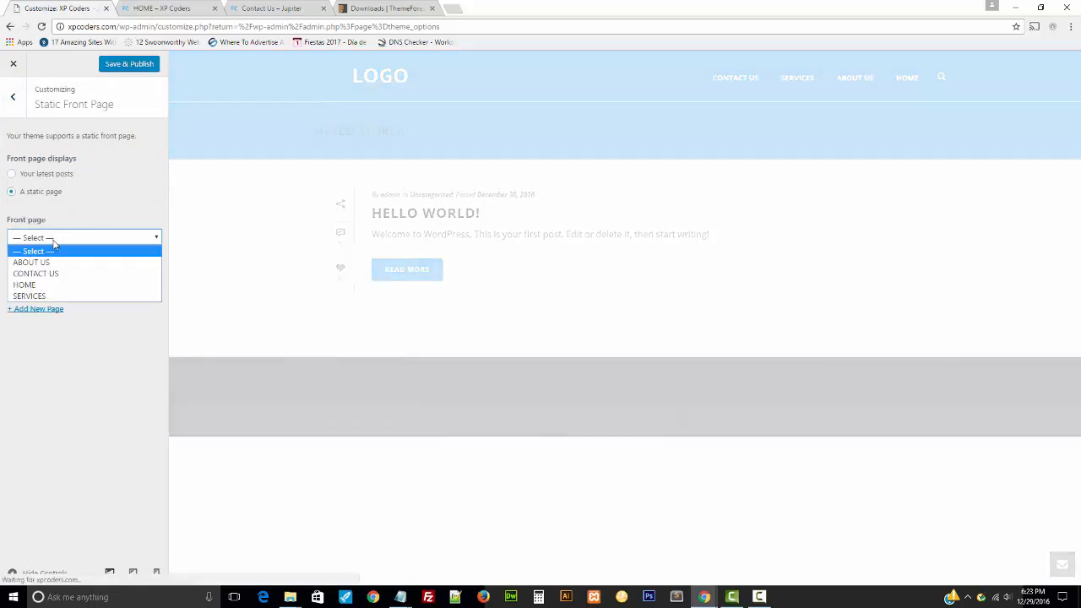
{"action": "left_click", "coordinate": [35, 282]}
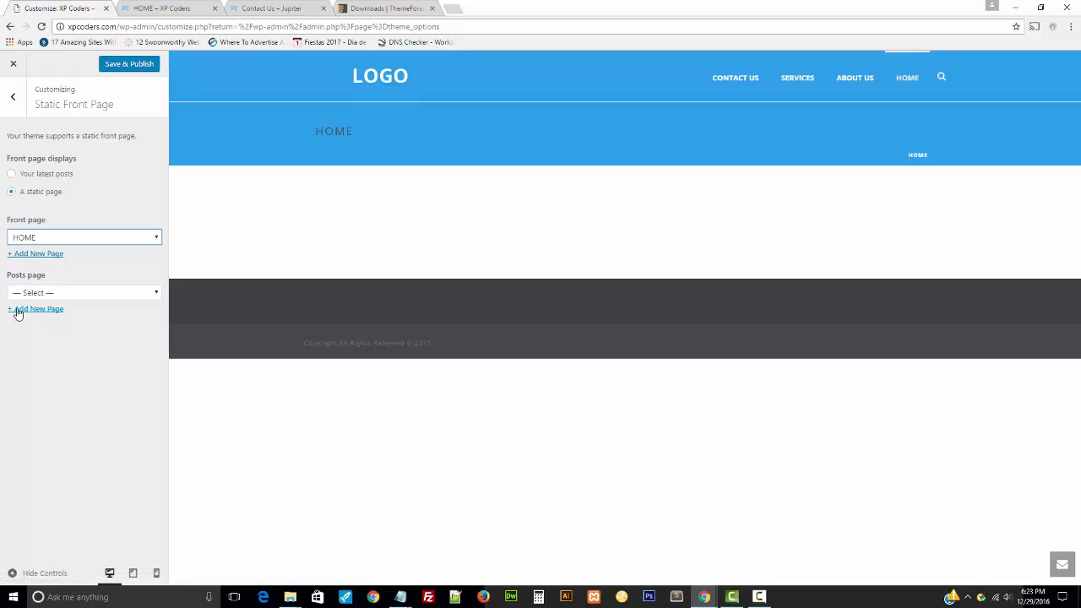
{"action": "left_click", "coordinate": [119, 66]}
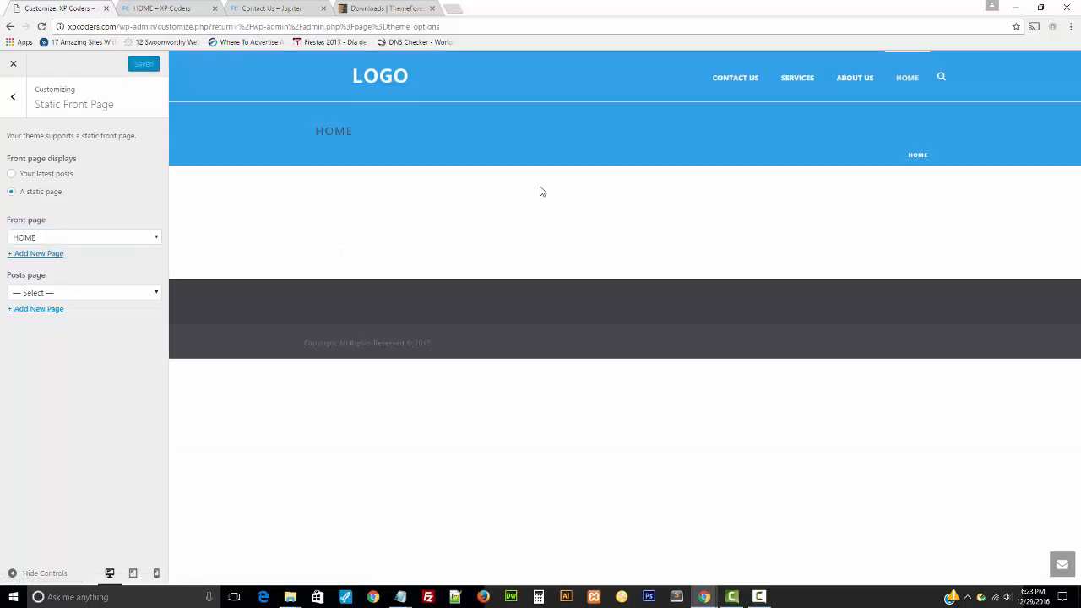
{"action": "left_click", "coordinate": [15, 65]}
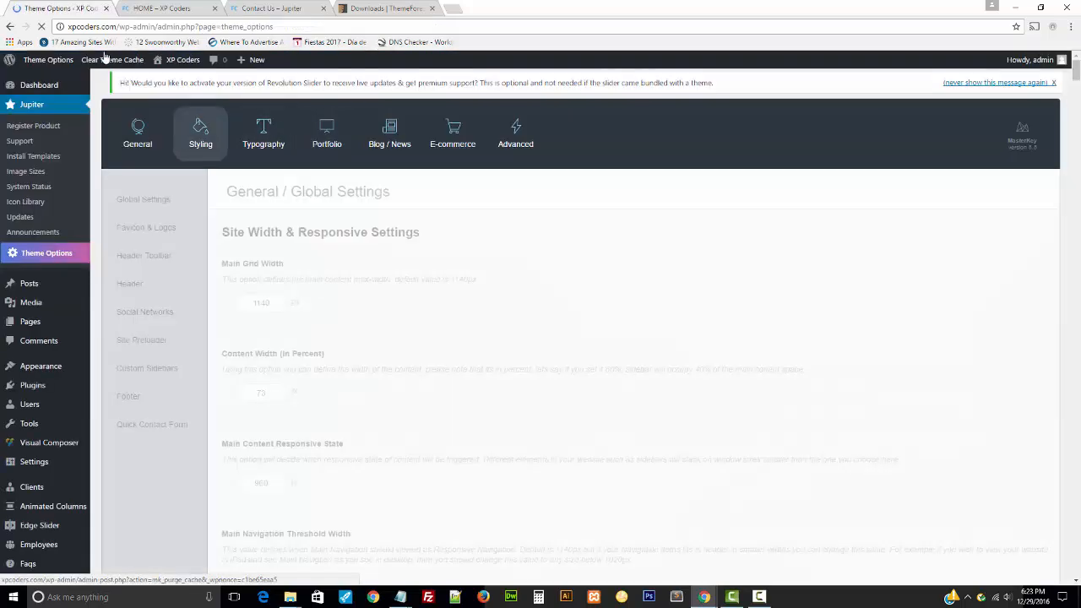
{"action": "key", "text": "ctrl+Tab"}
{"action": "left_click", "coordinate": [42, 26]}
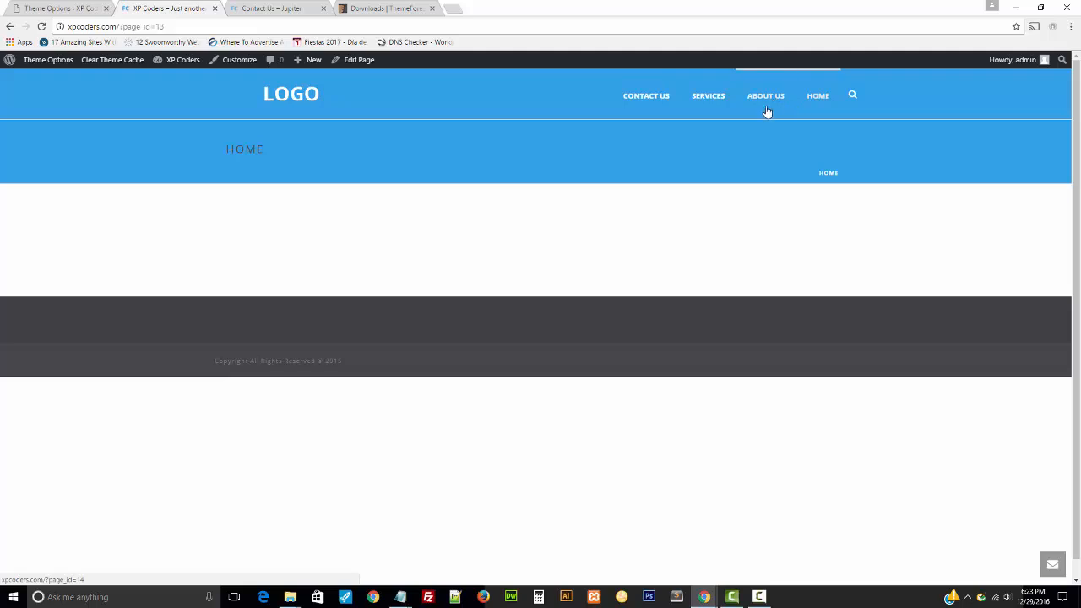
- Reorder the Main Nav menu as HOME, ABOUT US, SERVICES, CONTACT US, save it, and reload the front page
{"action": "left_click", "coordinate": [76, 8]}
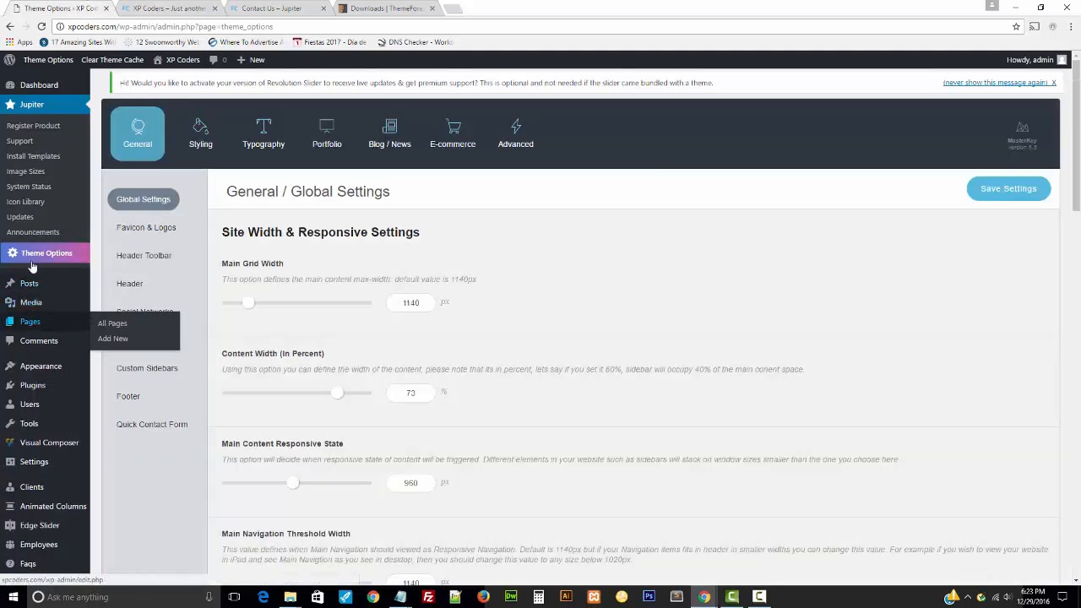
{"action": "mouse_move", "coordinate": [34, 370]}
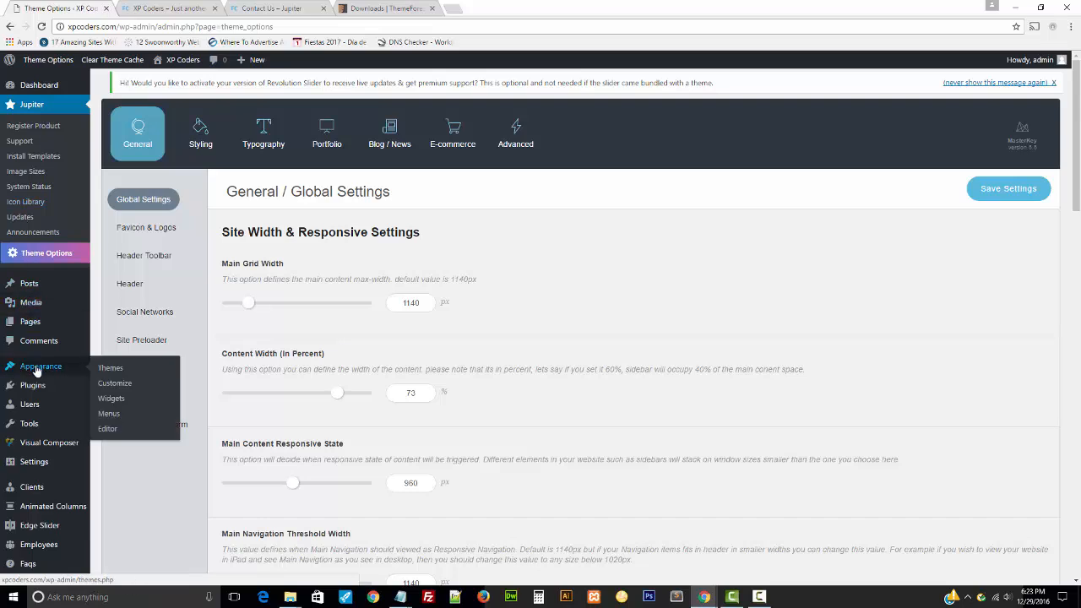
{"action": "left_click", "coordinate": [109, 414]}
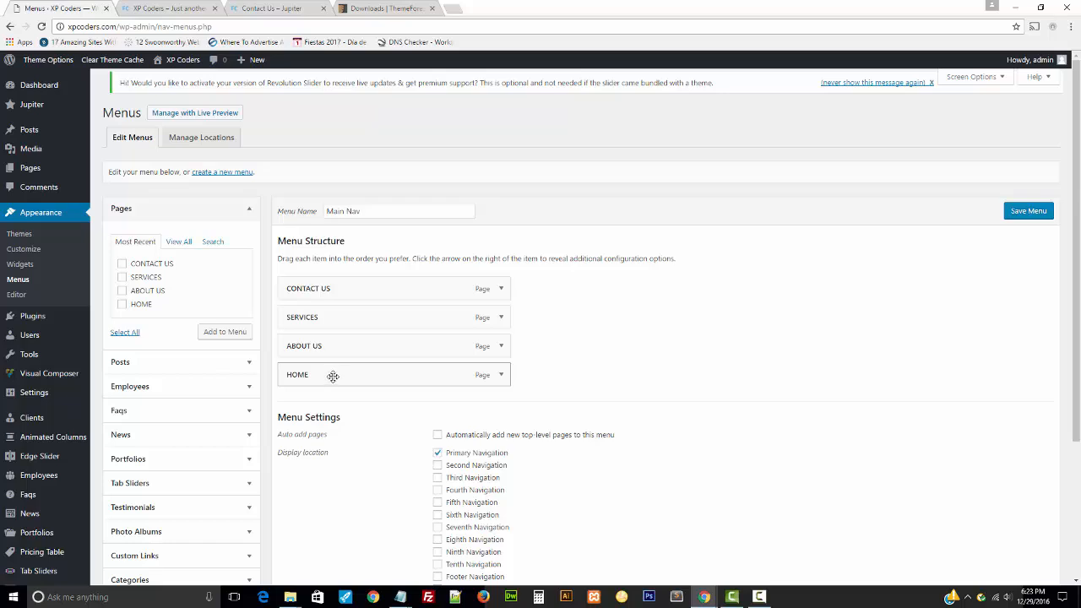
{"action": "left_click_drag", "start_coordinate": [341, 378], "coordinate": [333, 271]}
{"action": "left_click_drag", "start_coordinate": [332, 376], "coordinate": [313, 347]}
{"action": "left_click", "coordinate": [1027, 211]}
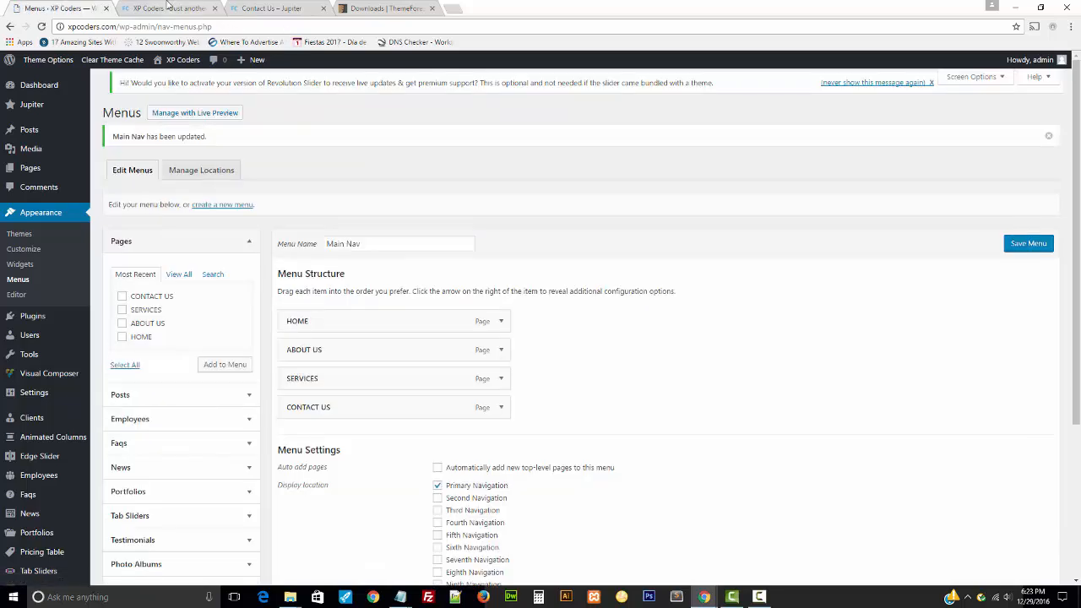
{"action": "left_click", "coordinate": [167, 8]}
{"action": "left_click", "coordinate": [41, 26]}
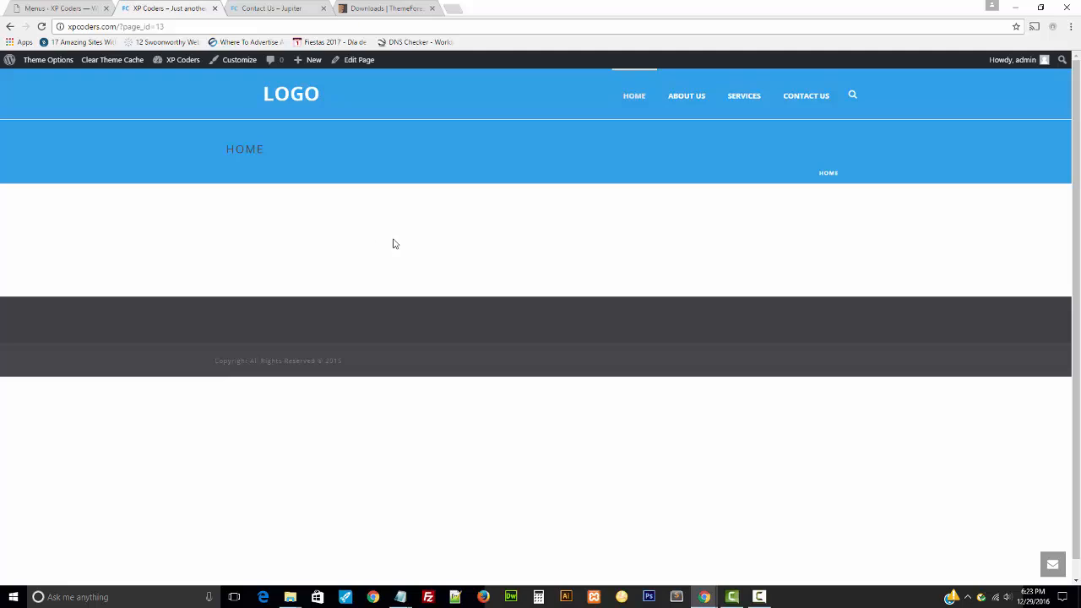
- Open the demo's home page and examine the banner's two heading lines and button
{"action": "left_click", "coordinate": [286, 10]}
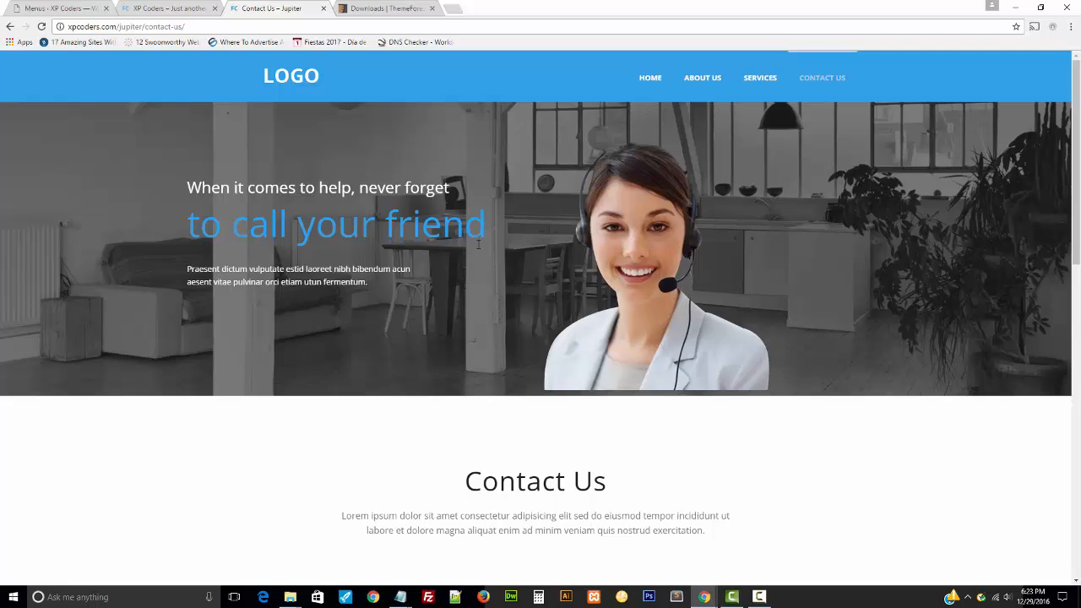
{"action": "left_click", "coordinate": [647, 79]}
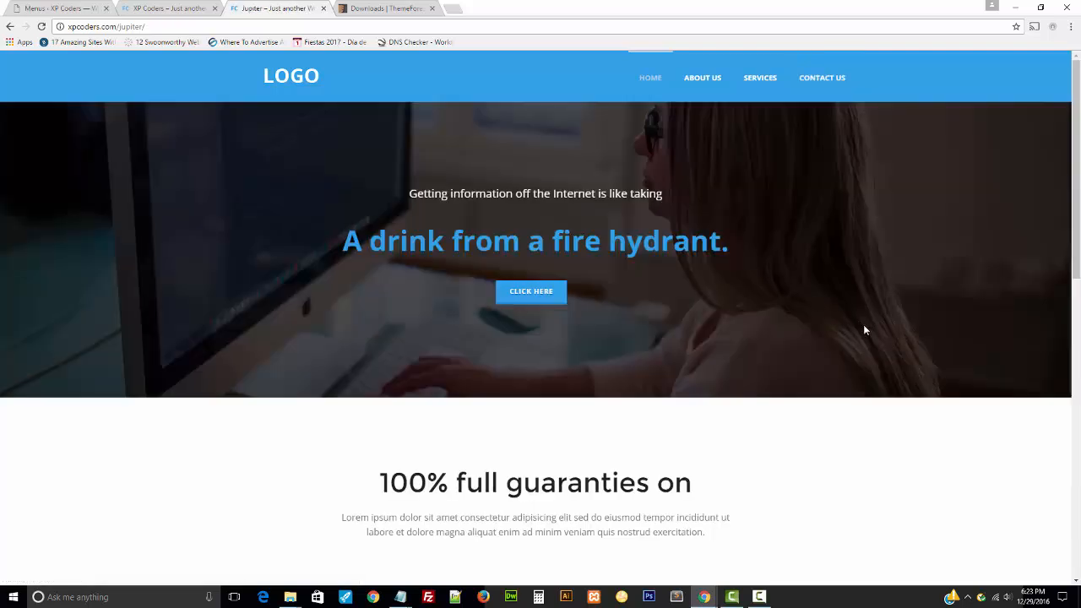
{"action": "left_click_drag", "start_coordinate": [664, 196], "coordinate": [407, 196]}
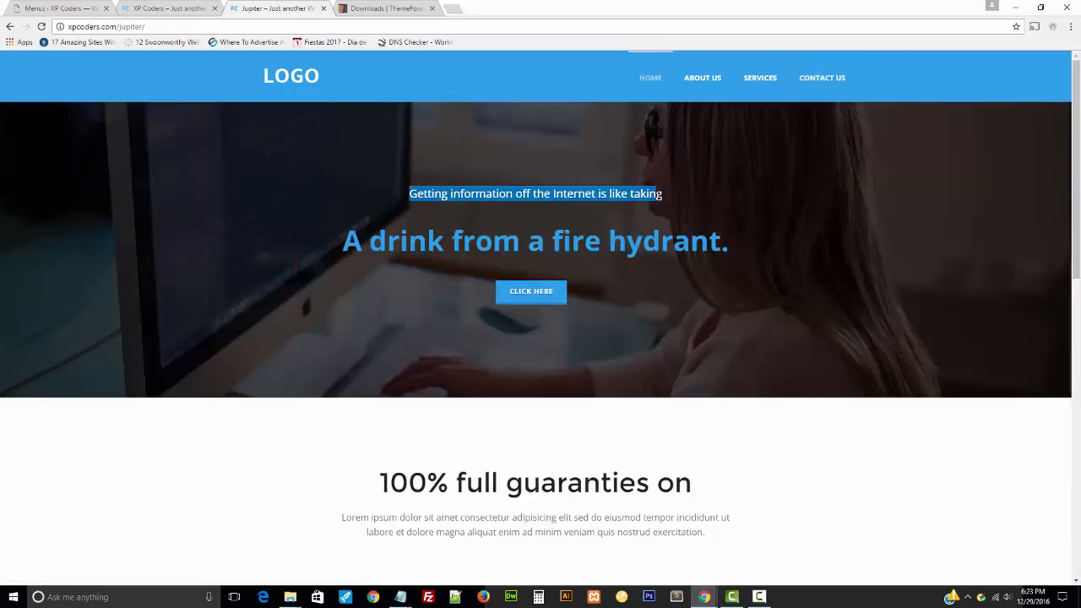
{"action": "left_click_drag", "start_coordinate": [749, 256], "coordinate": [340, 245]}
{"action": "left_click", "coordinate": [308, 254]}
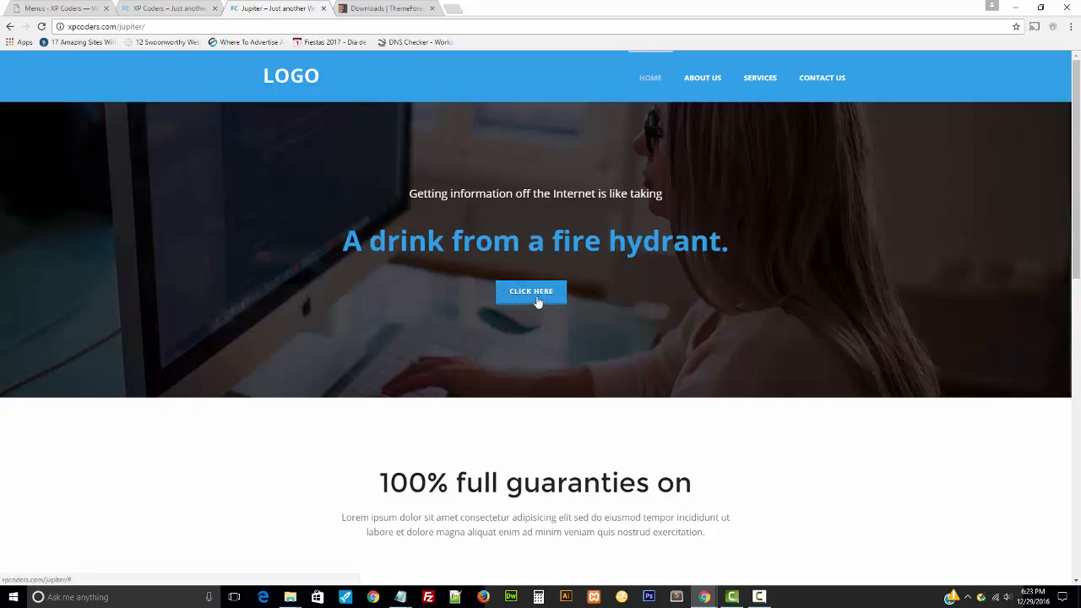
- Open the HOME page of XP Coders for editing and switch it to Visual Composer's backend editor
{"action": "left_click", "coordinate": [180, 7]}
{"action": "left_click", "coordinate": [97, 8]}
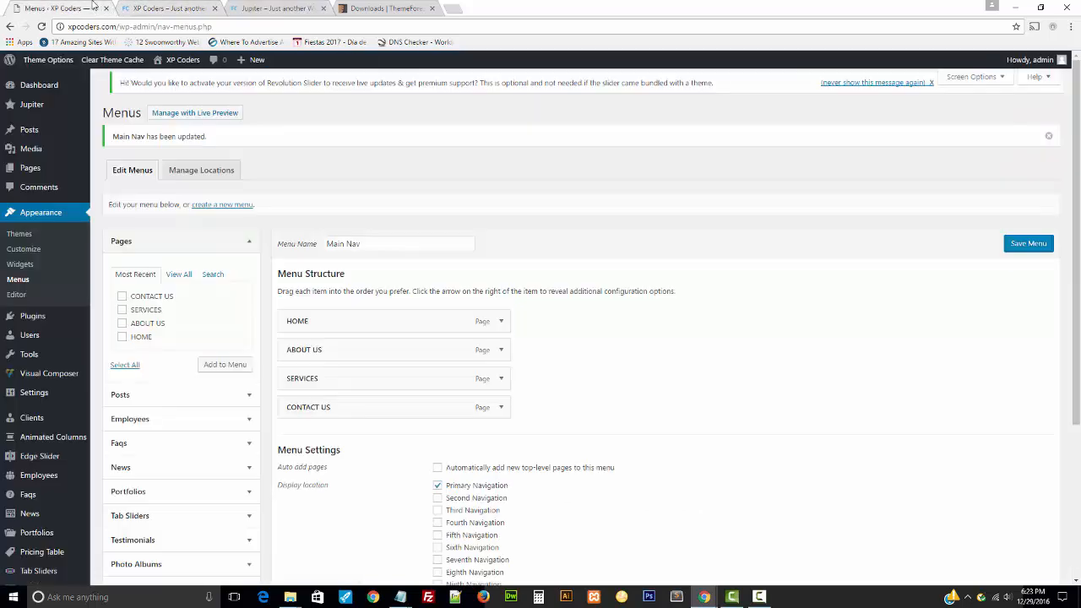
{"action": "left_click", "coordinate": [173, 8]}
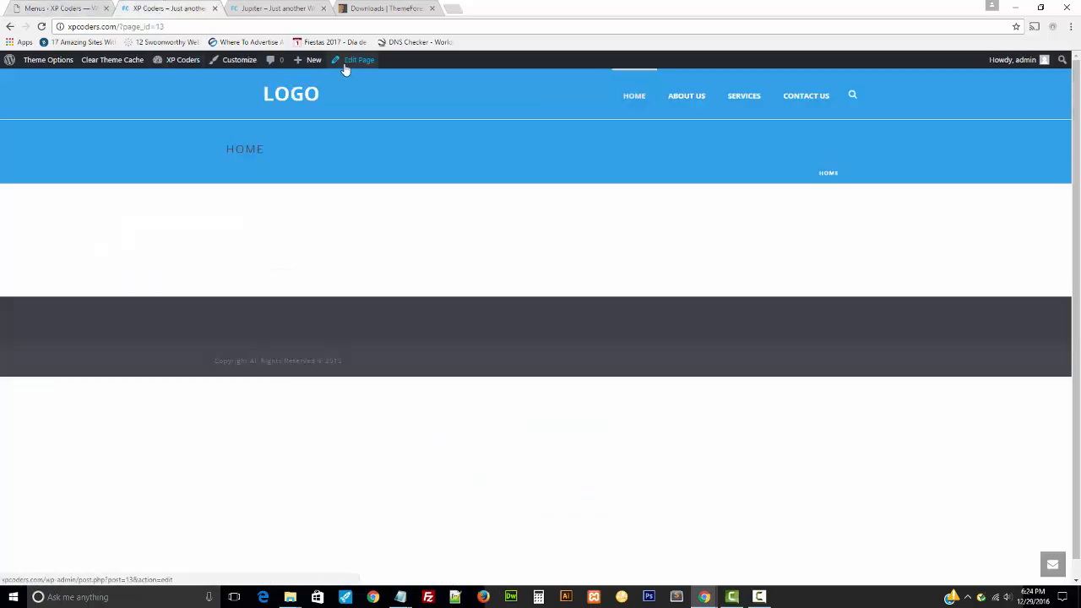
{"action": "left_click", "coordinate": [59, 10]}
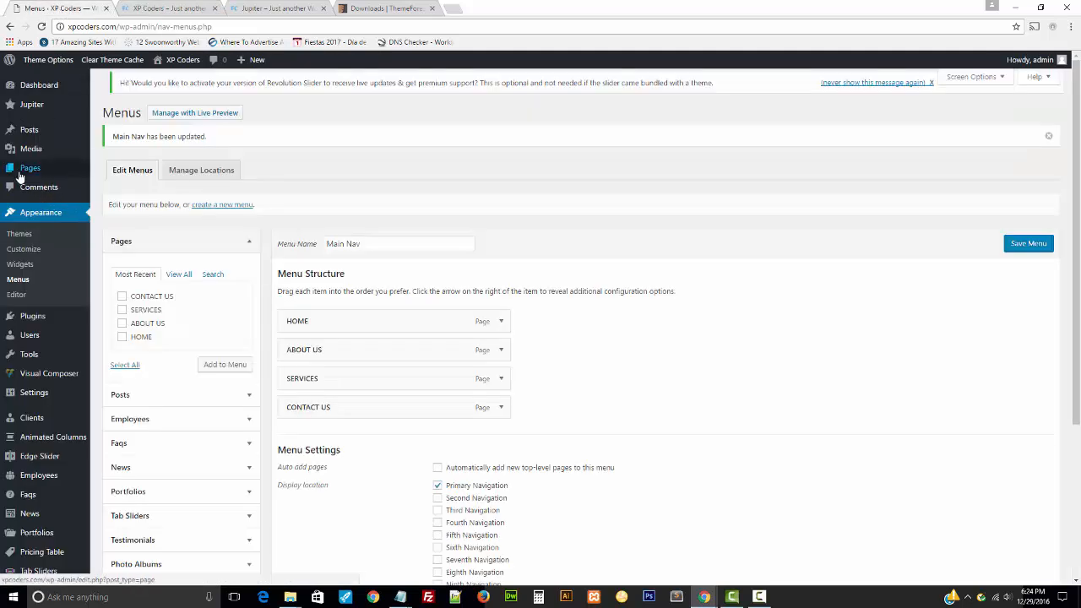
{"action": "left_click", "coordinate": [103, 175]}
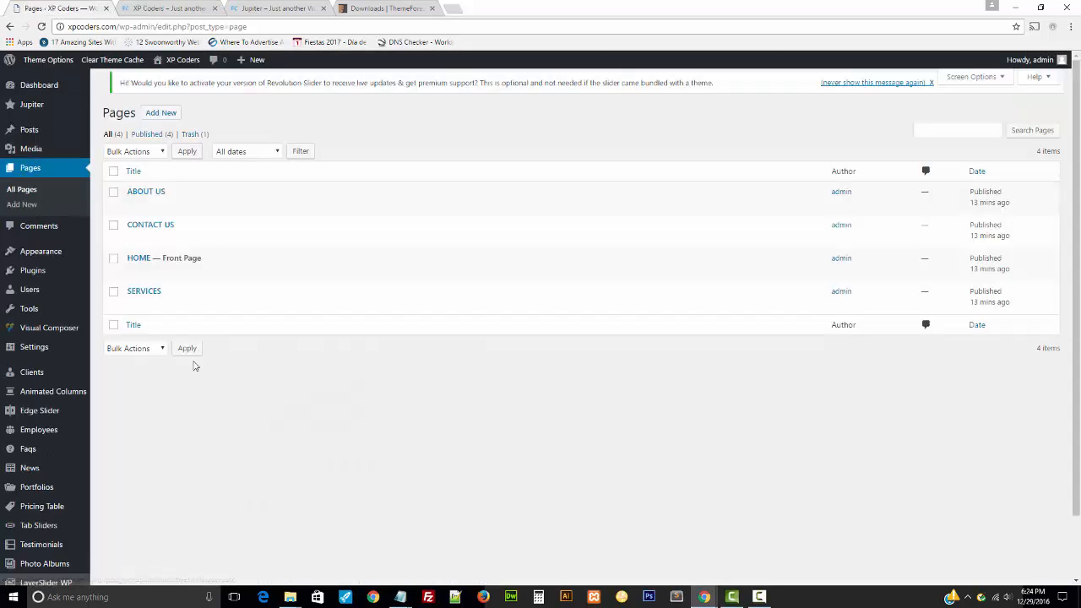
{"action": "left_click", "coordinate": [131, 274]}
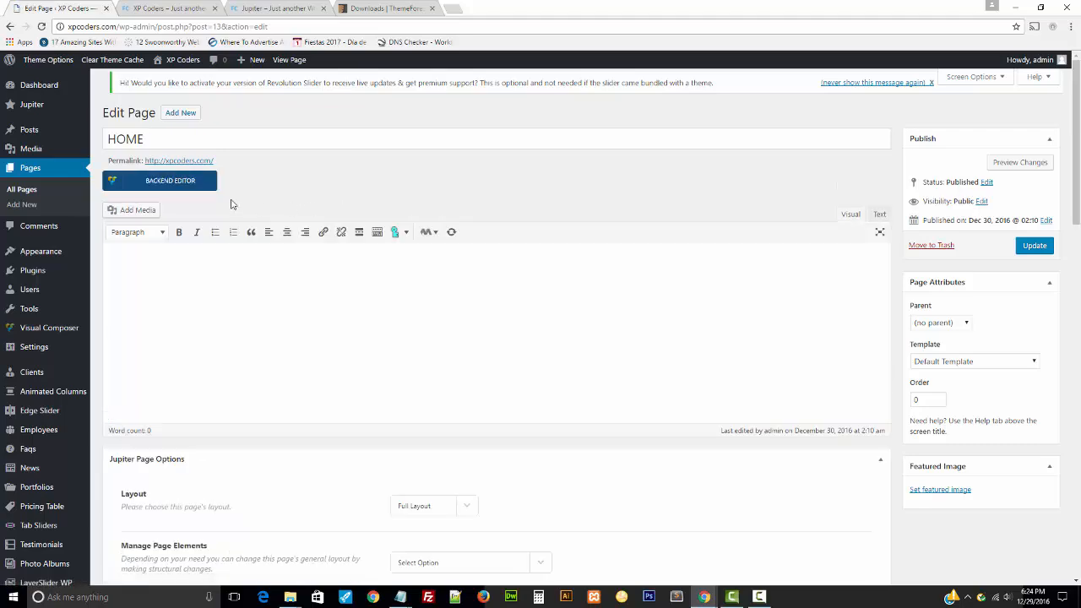
{"action": "left_click", "coordinate": [158, 188]}
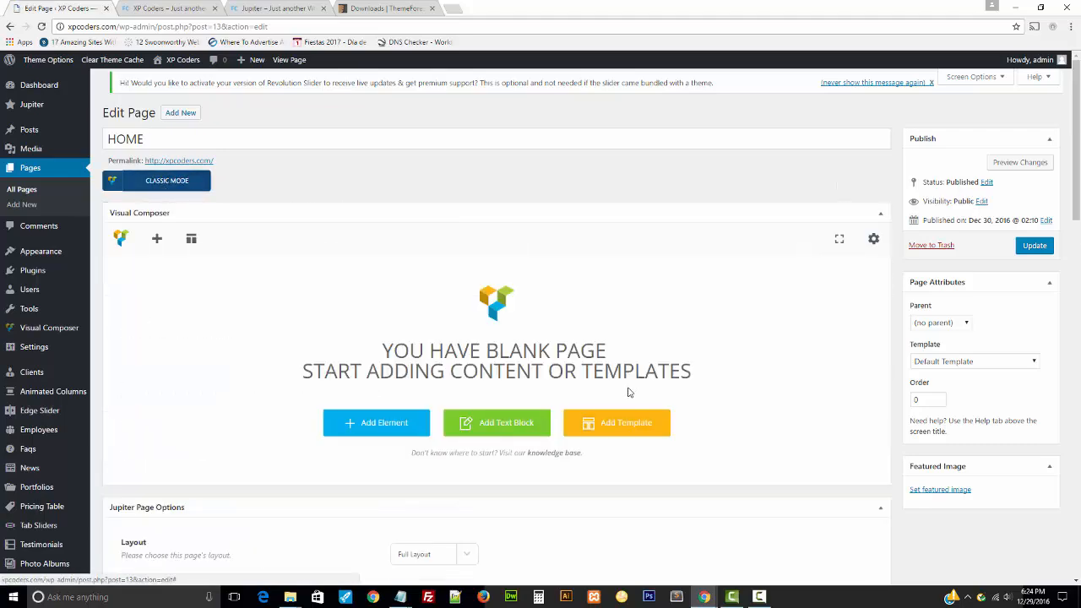
{"action": "scroll", "coordinate": [627, 393], "scroll_direction": "down", "scroll_amount": 1}
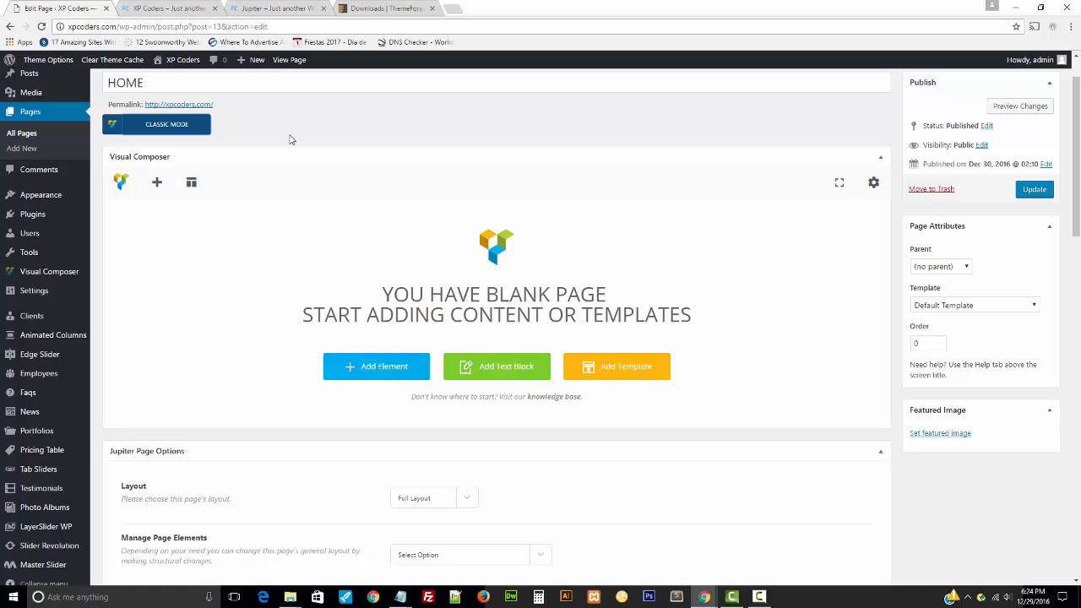
{"action": "scroll", "coordinate": [293, 140], "scroll_direction": "up", "scroll_amount": 1}
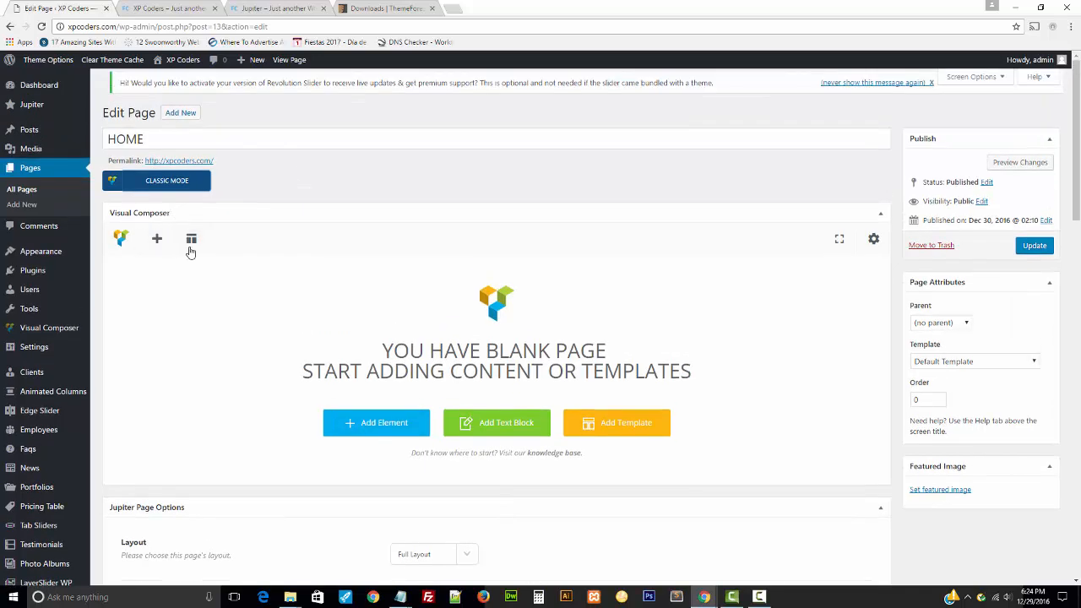
- Add a Page Section element to the blank HOME page
{"action": "left_click", "coordinate": [370, 431]}
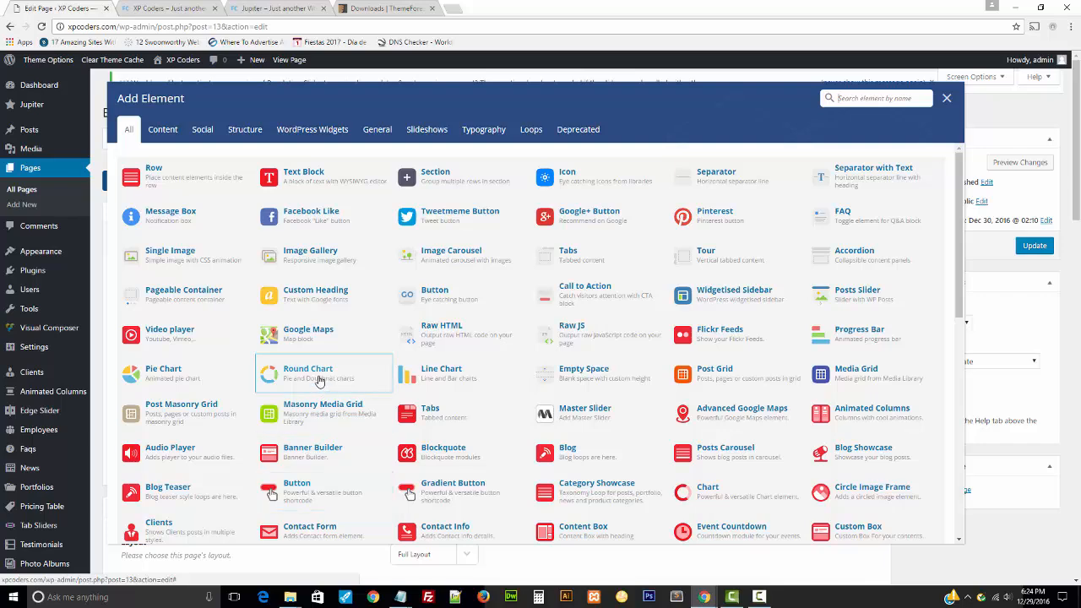
{"action": "scroll", "coordinate": [524, 377], "scroll_direction": "down", "scroll_amount": 3}
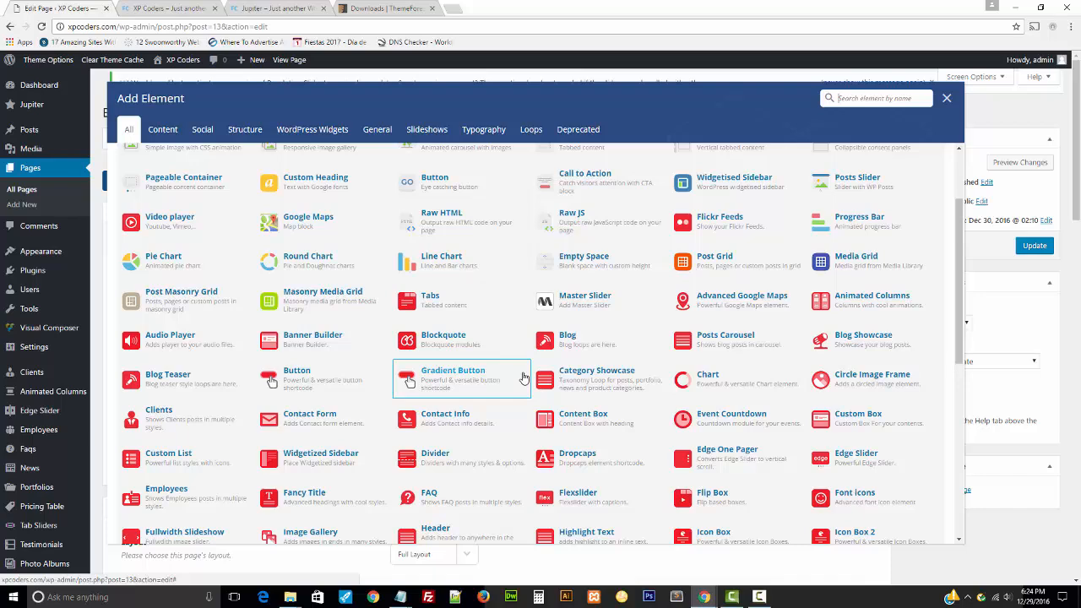
{"action": "scroll", "coordinate": [523, 377], "scroll_direction": "down", "scroll_amount": 3}
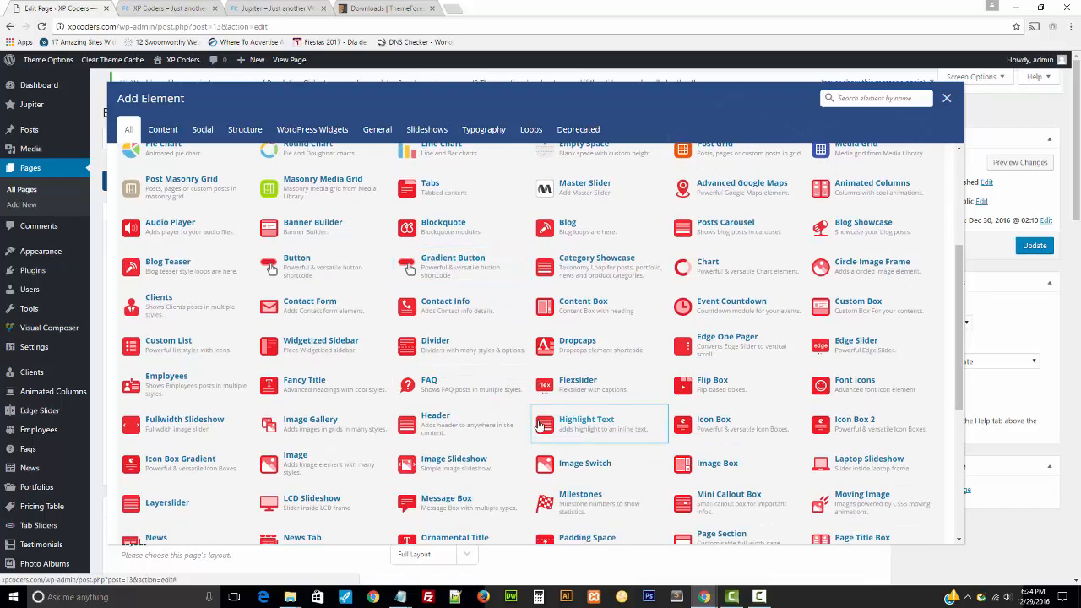
{"action": "scroll", "coordinate": [541, 425], "scroll_direction": "down", "scroll_amount": 2}
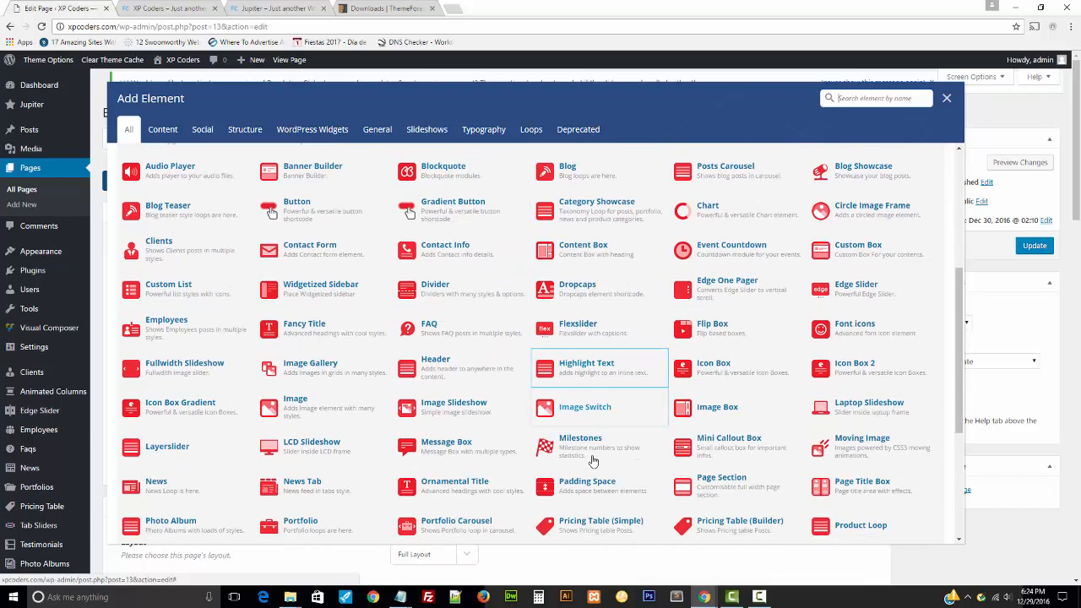
{"action": "left_click", "coordinate": [720, 487]}
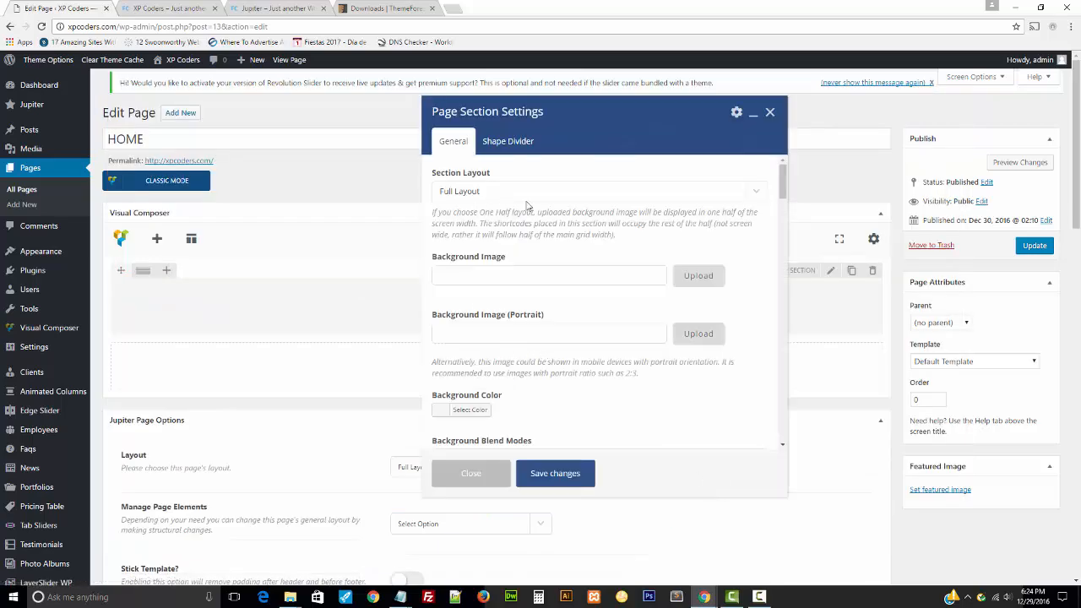
- Upload home-slide.jpg from the Images folder and insert it as the page section's background image
{"action": "left_click_drag", "start_coordinate": [783, 180], "coordinate": [758, 174]}
{"action": "left_click", "coordinate": [701, 283]}
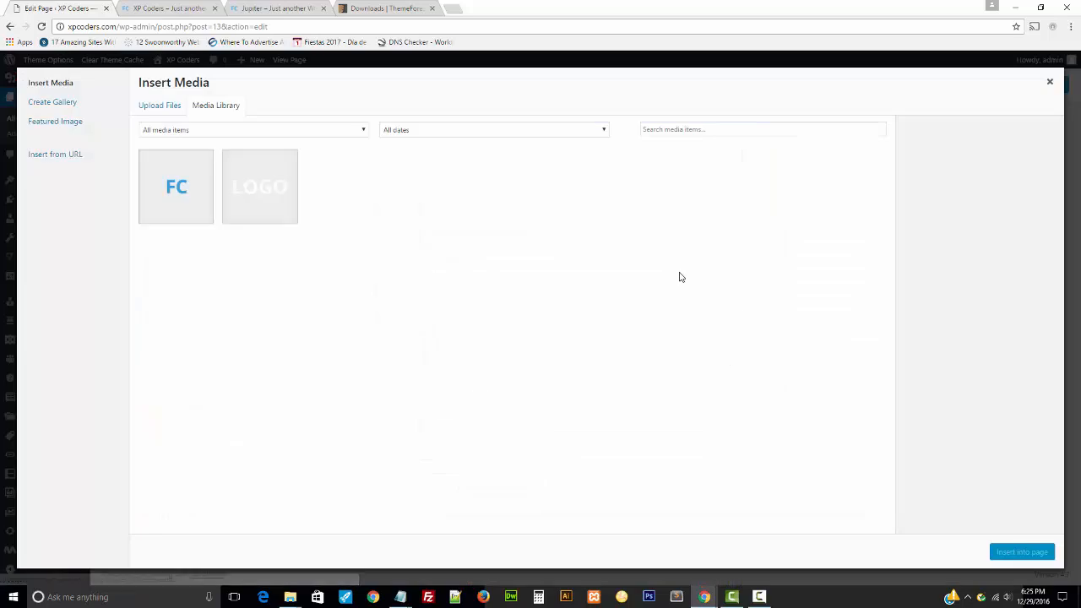
{"action": "left_click", "coordinate": [171, 111]}
{"action": "left_click", "coordinate": [572, 299]}
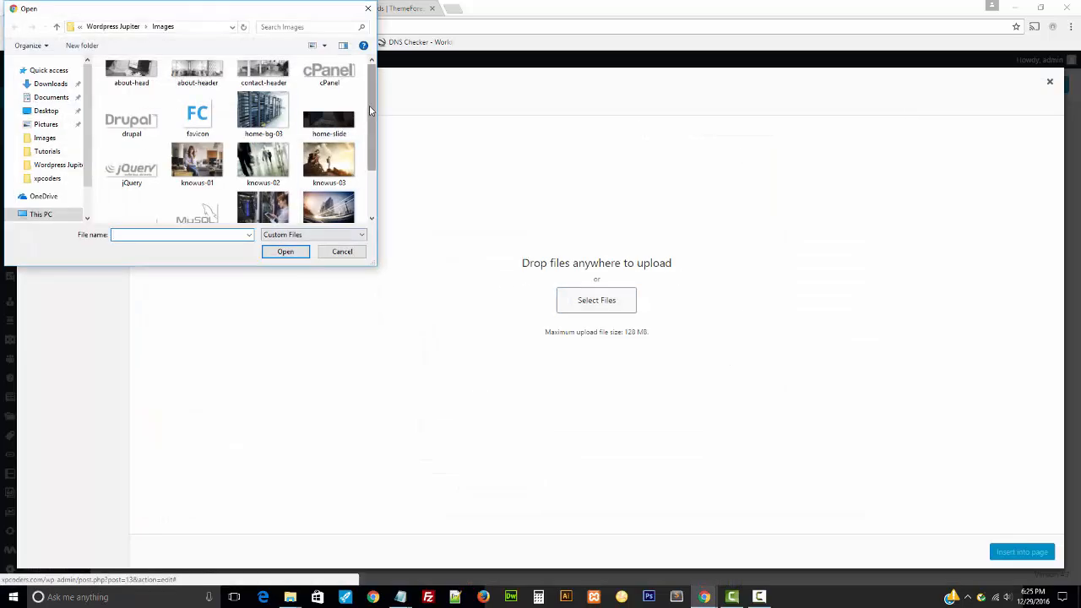
{"action": "double_click", "coordinate": [328, 125]}
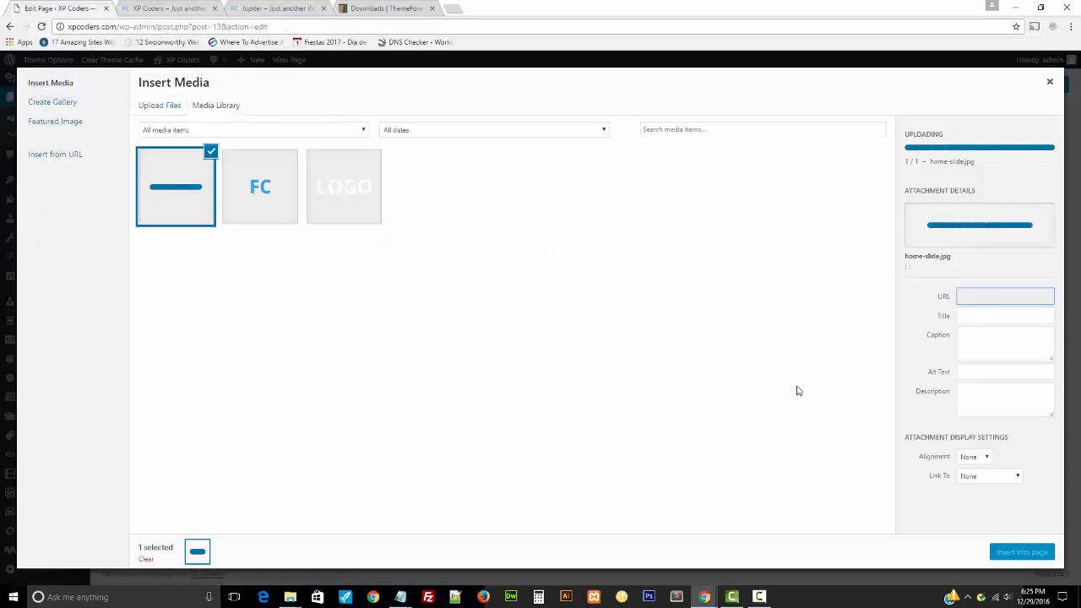
{"action": "left_click", "coordinate": [1013, 553]}
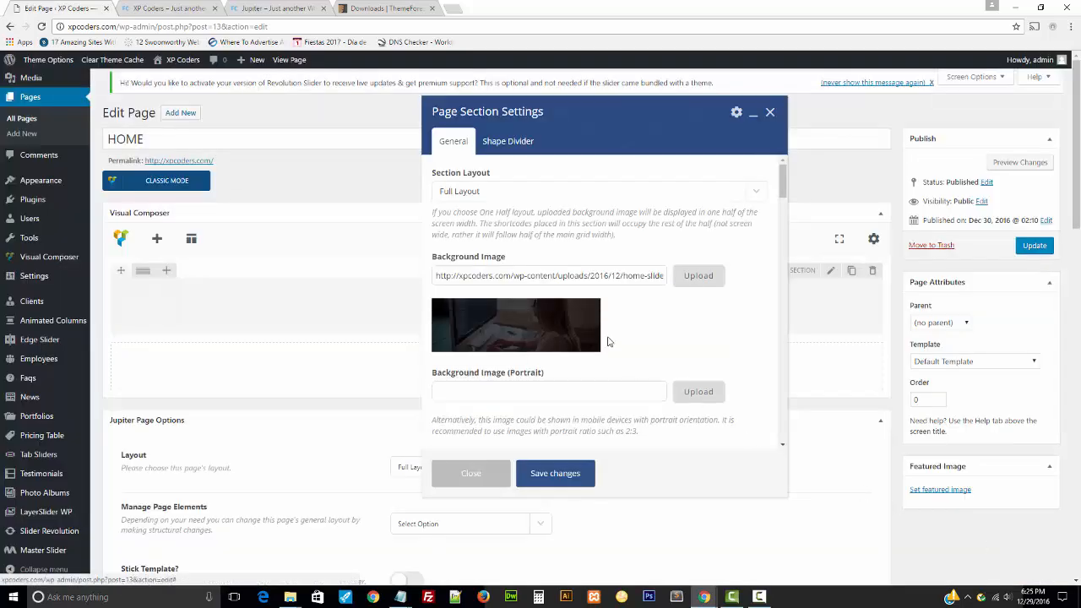
- Make the background image cover the whole background of the page section and save the section settings
{"action": "scroll", "coordinate": [608, 341], "scroll_direction": "down", "scroll_amount": 5}
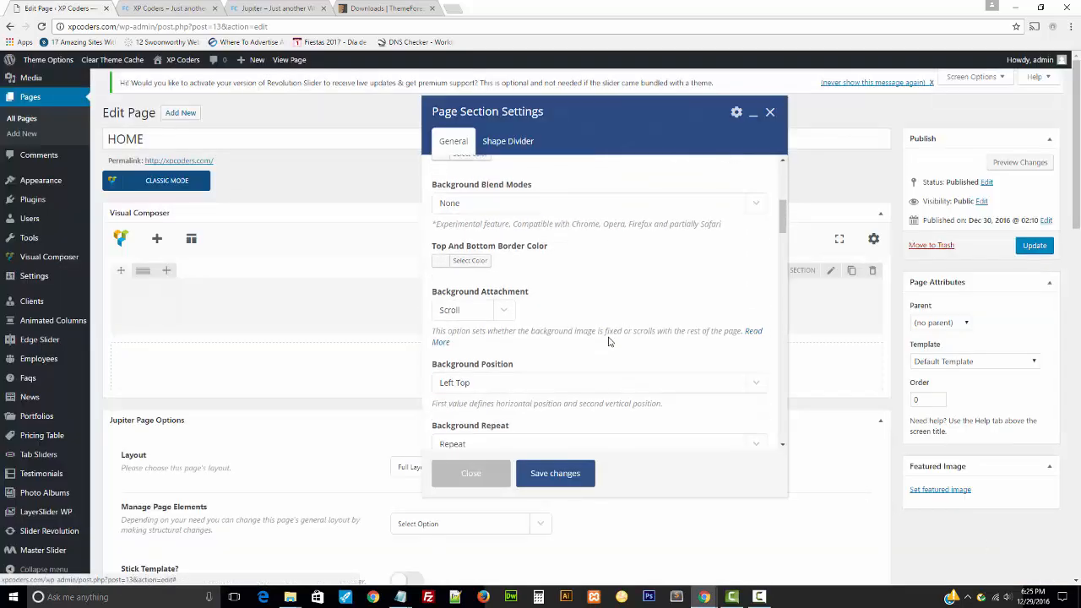
{"action": "left_click_drag", "start_coordinate": [783, 236], "coordinate": [744, 258]}
{"action": "scroll", "coordinate": [781, 274], "scroll_direction": "down", "scroll_amount": 5}
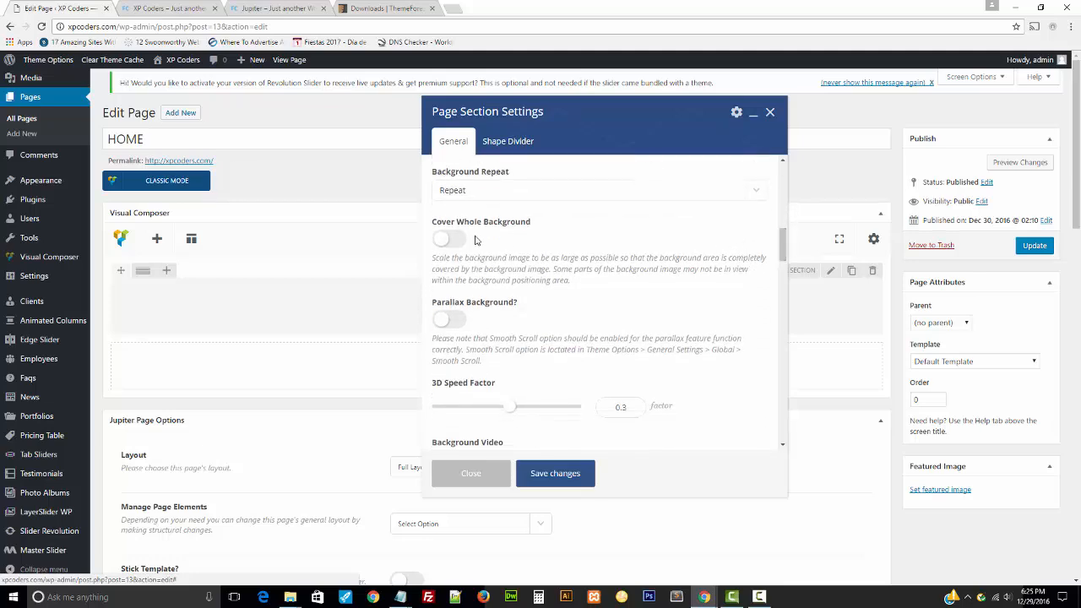
{"action": "left_click", "coordinate": [448, 239]}
{"action": "scroll", "coordinate": [634, 306], "scroll_direction": "down", "scroll_amount": 7}
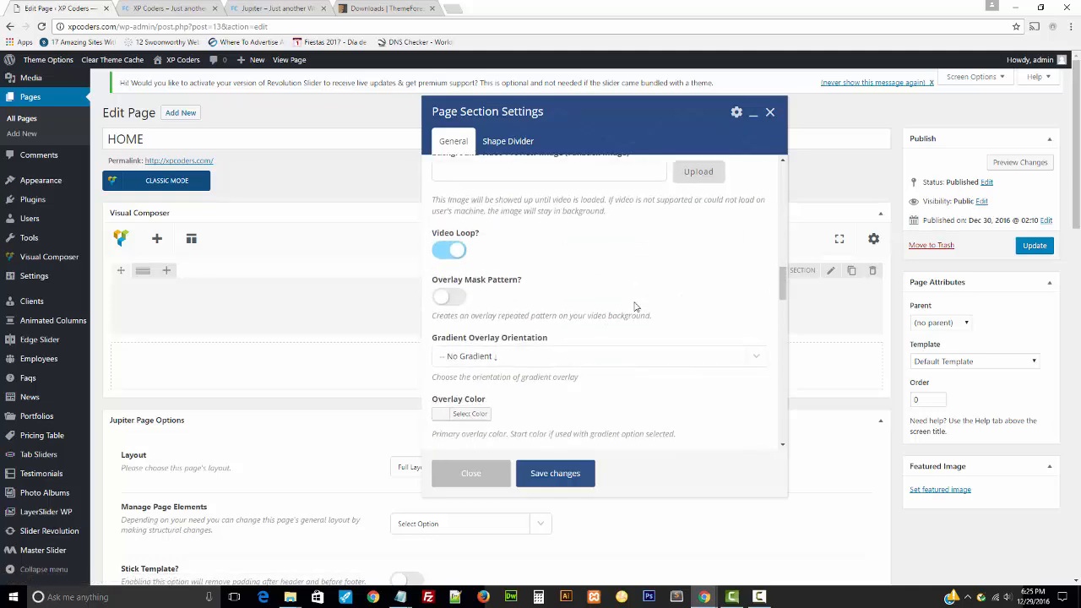
{"action": "scroll", "coordinate": [635, 311], "scroll_direction": "down", "scroll_amount": 5}
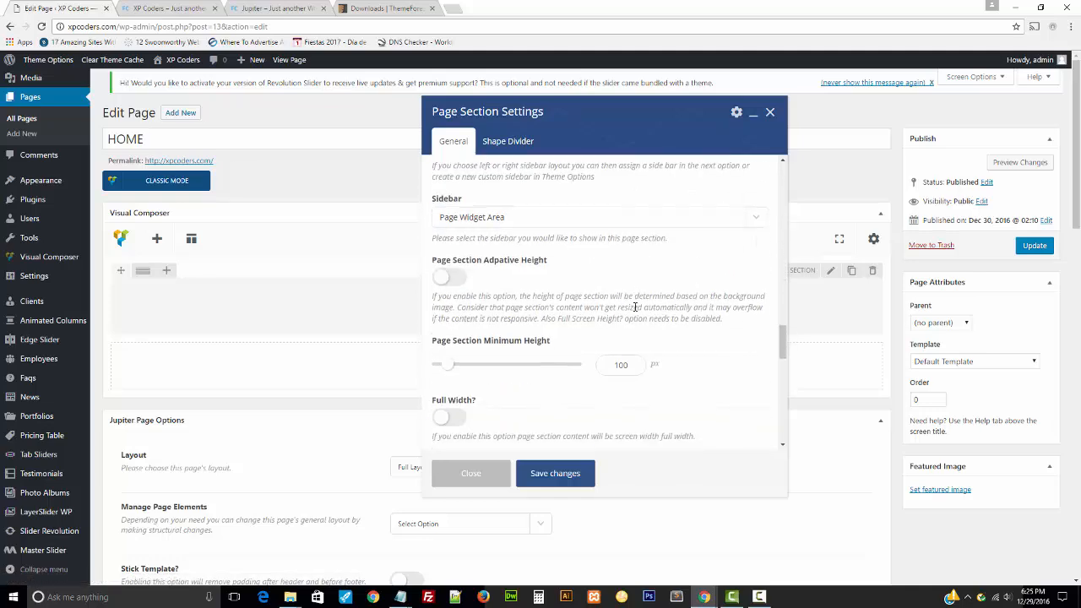
{"action": "left_click", "coordinate": [447, 317]}
{"action": "scroll", "coordinate": [507, 330], "scroll_direction": "down", "scroll_amount": 3}
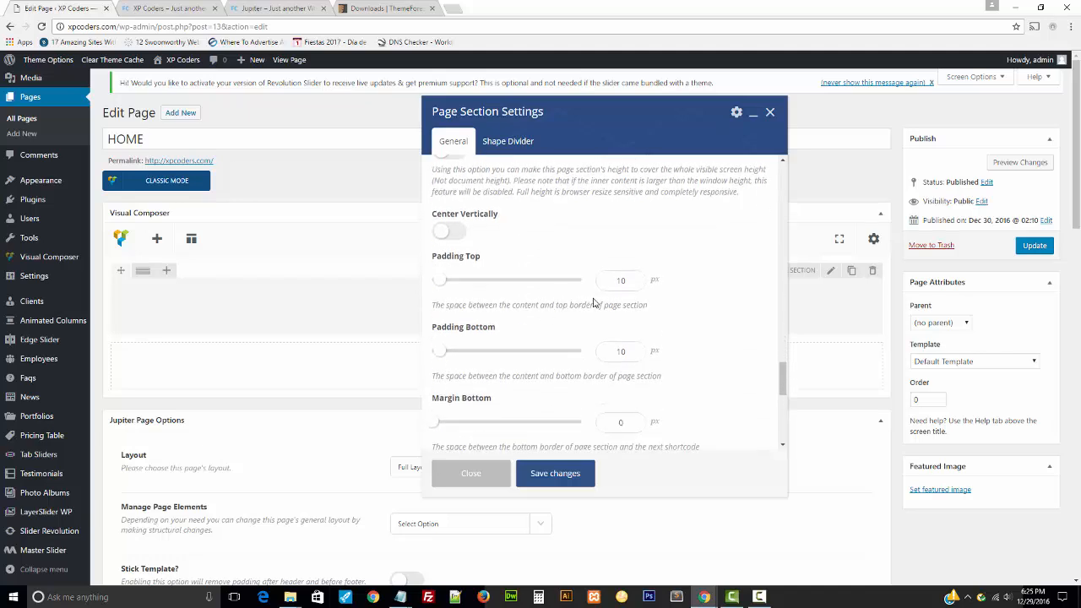
{"action": "left_click_drag", "start_coordinate": [622, 281], "coordinate": [541, 281]}
{"action": "left_click", "coordinate": [536, 473]}
- Copy the tagline "Getting information off the Internet is like taking" from the reference Jupiter page and return to the page editor
{"action": "left_click", "coordinate": [274, 9]}
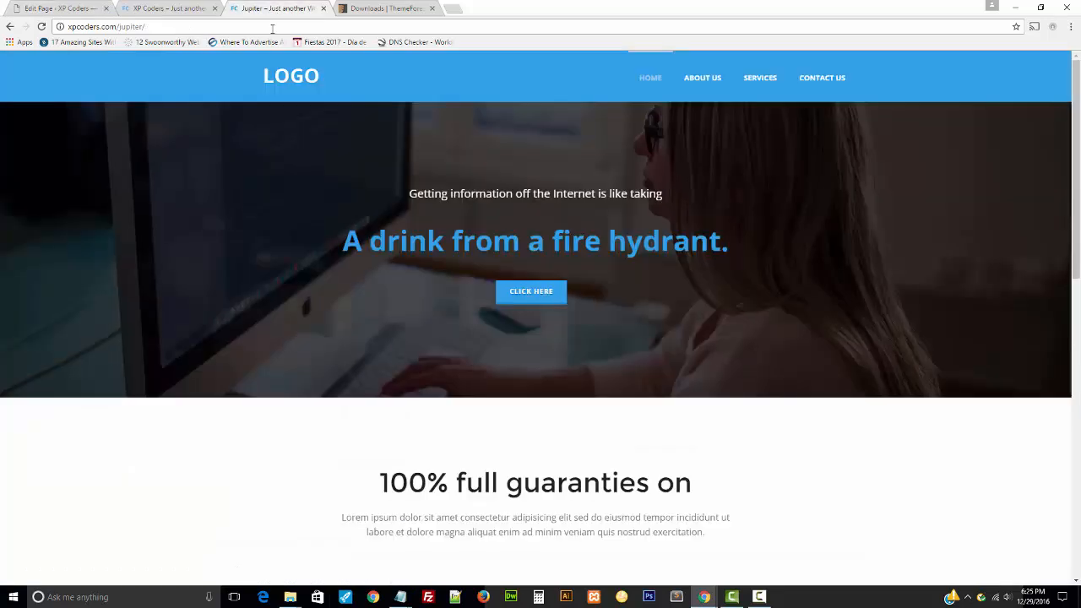
{"action": "left_click_drag", "start_coordinate": [669, 200], "coordinate": [407, 195]}
{"action": "right_click", "coordinate": [469, 187]}
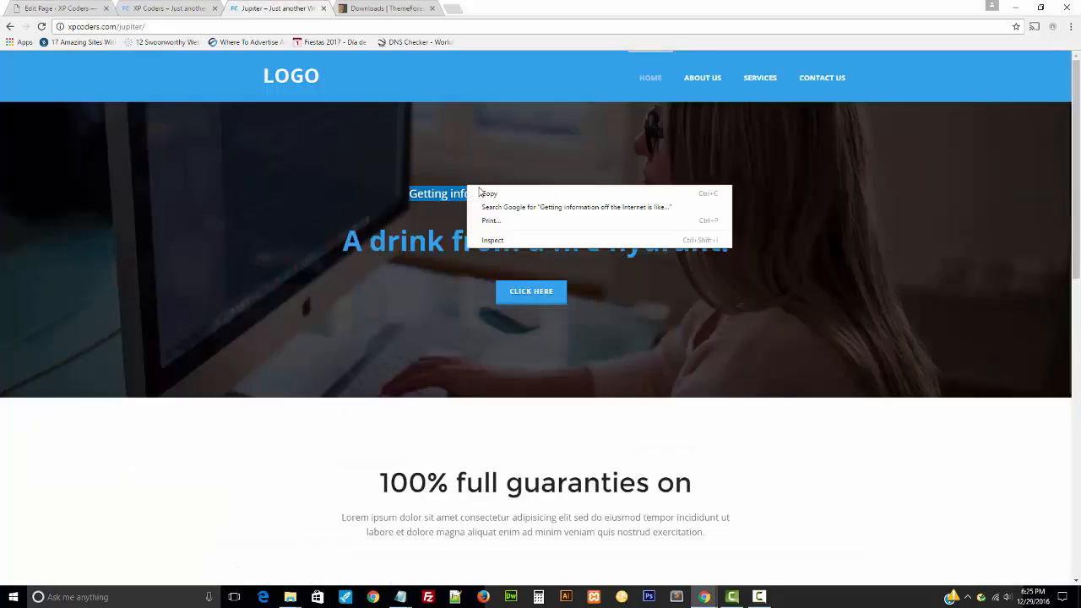
{"action": "left_click", "coordinate": [488, 193]}
{"action": "left_click", "coordinate": [186, 7]}
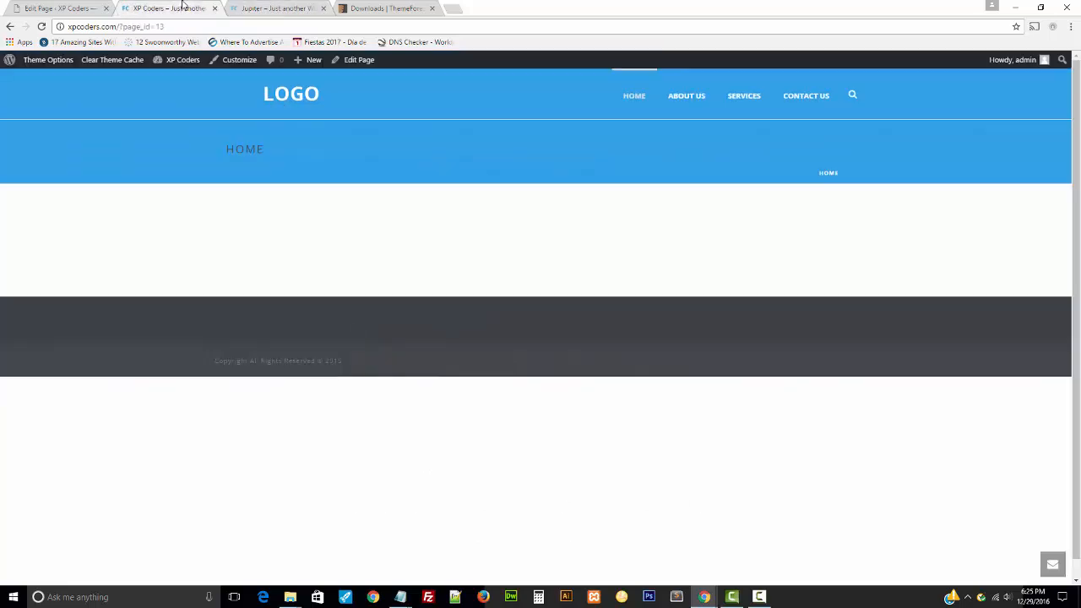
{"action": "left_click", "coordinate": [279, 7]}
{"action": "left_click", "coordinate": [369, 5]}
{"action": "key", "text": "ctrl+1"}
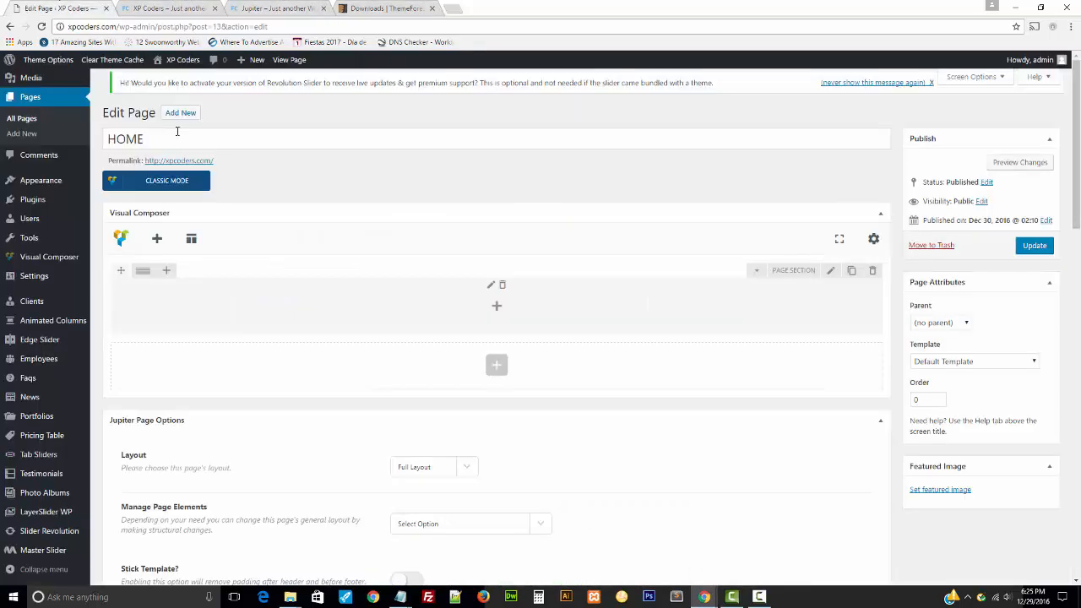
- Add a Fancy Title element inside the page section and paste the copied tagline as its content
{"action": "left_click", "coordinate": [495, 309]}
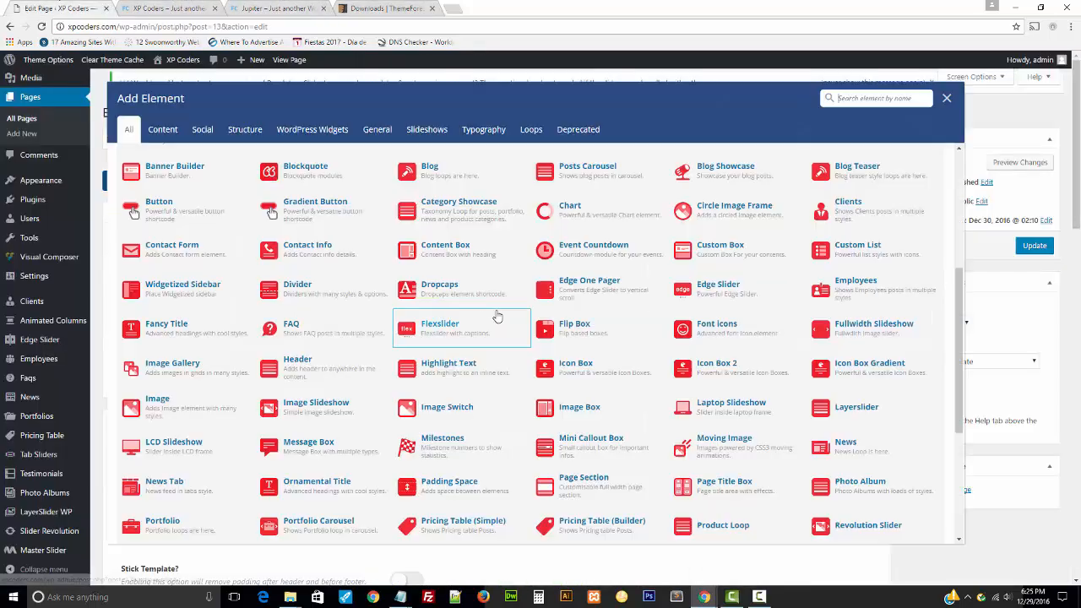
{"action": "left_click", "coordinate": [162, 339]}
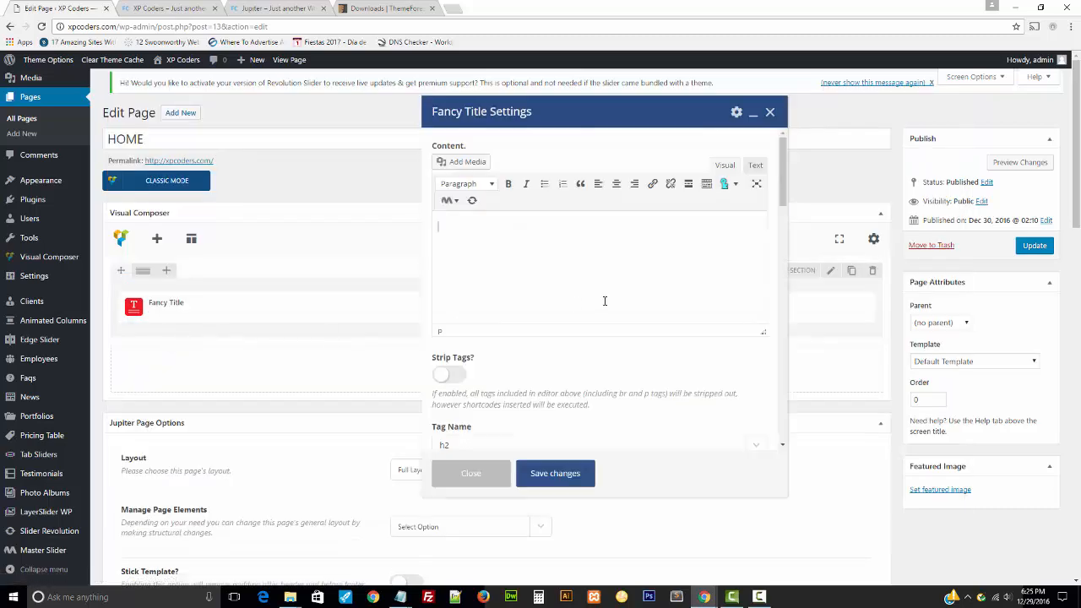
{"action": "left_click", "coordinate": [498, 239]}
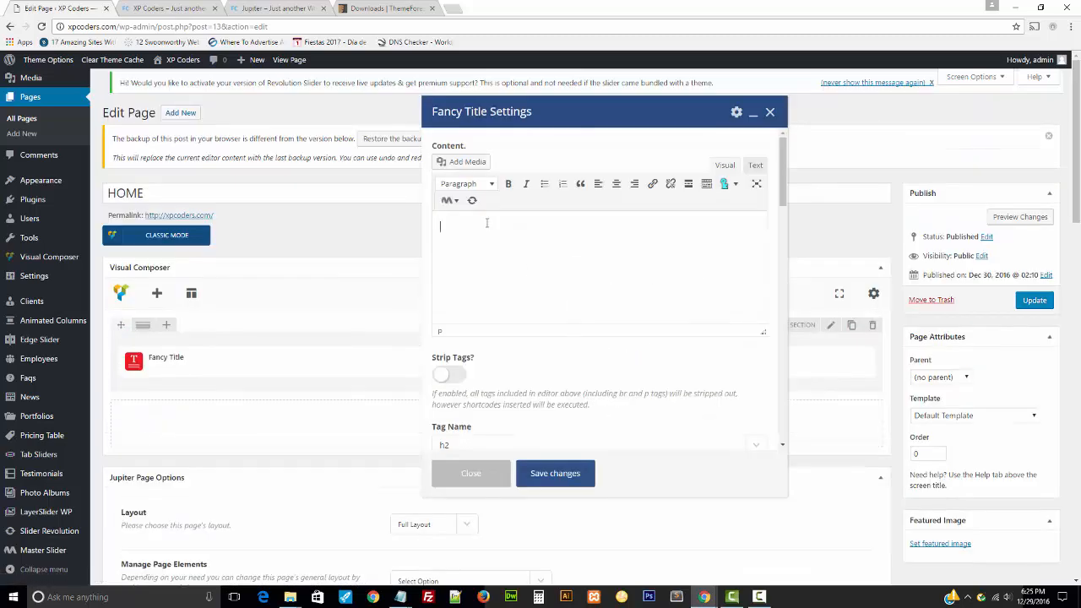
{"action": "right_click", "coordinate": [485, 223]}
{"action": "left_click", "coordinate": [513, 291]}
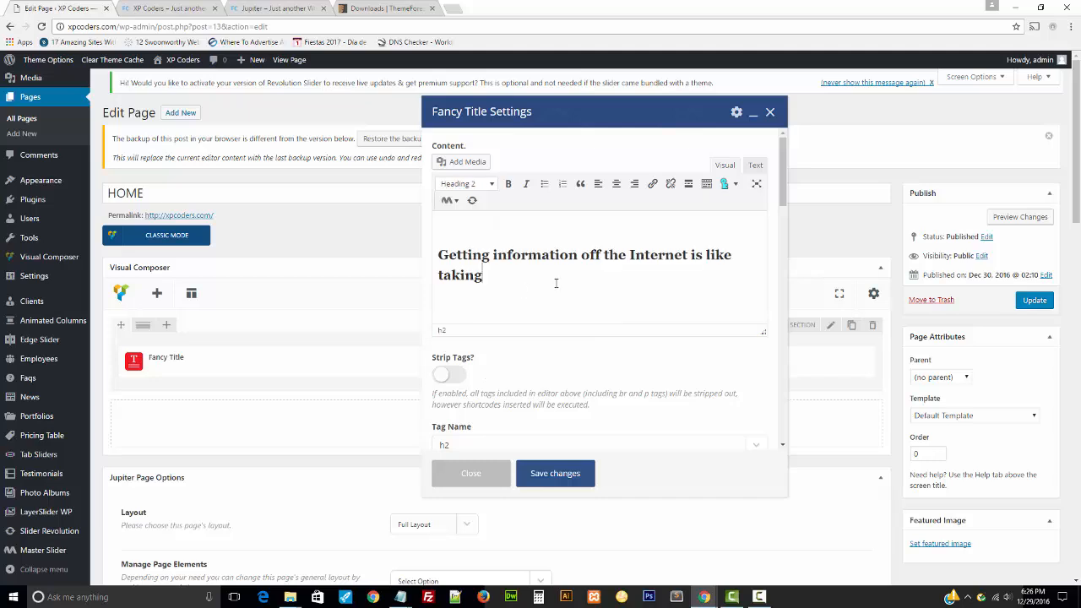
- Check the HTML markup of the pasted title and compare it with the tagline on the reference Jupiter page
{"action": "left_click", "coordinate": [756, 165]}
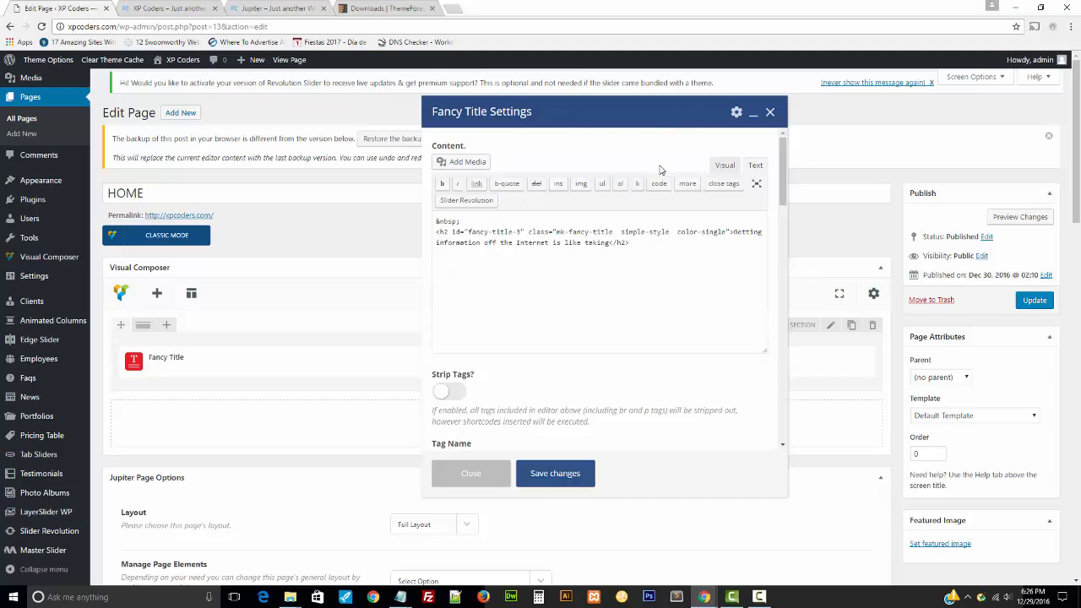
{"action": "left_click", "coordinate": [724, 166]}
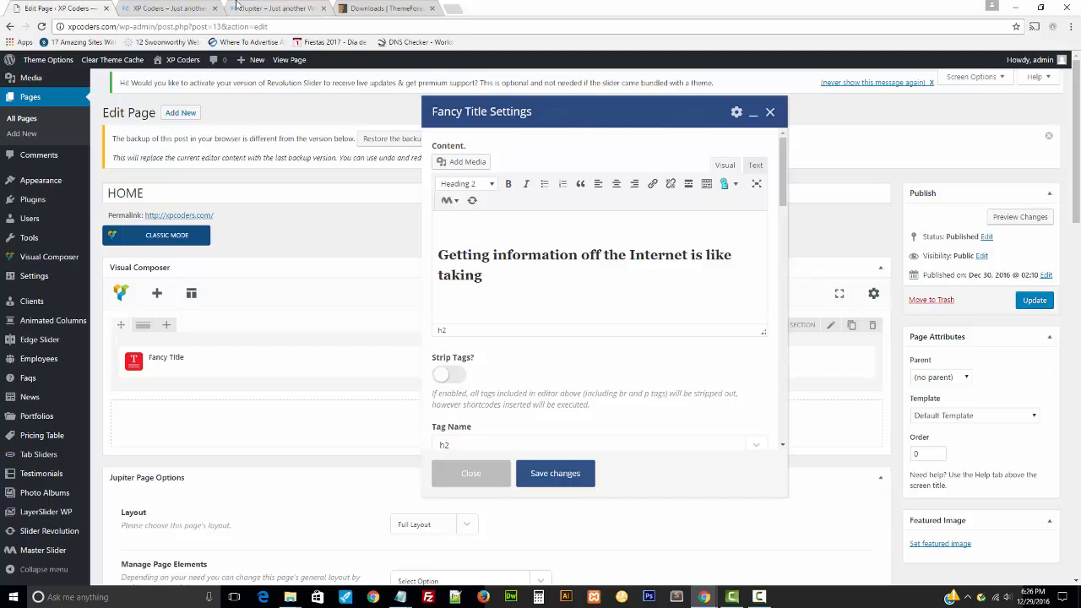
{"action": "left_click", "coordinate": [181, 10]}
{"action": "left_click", "coordinate": [260, 9]}
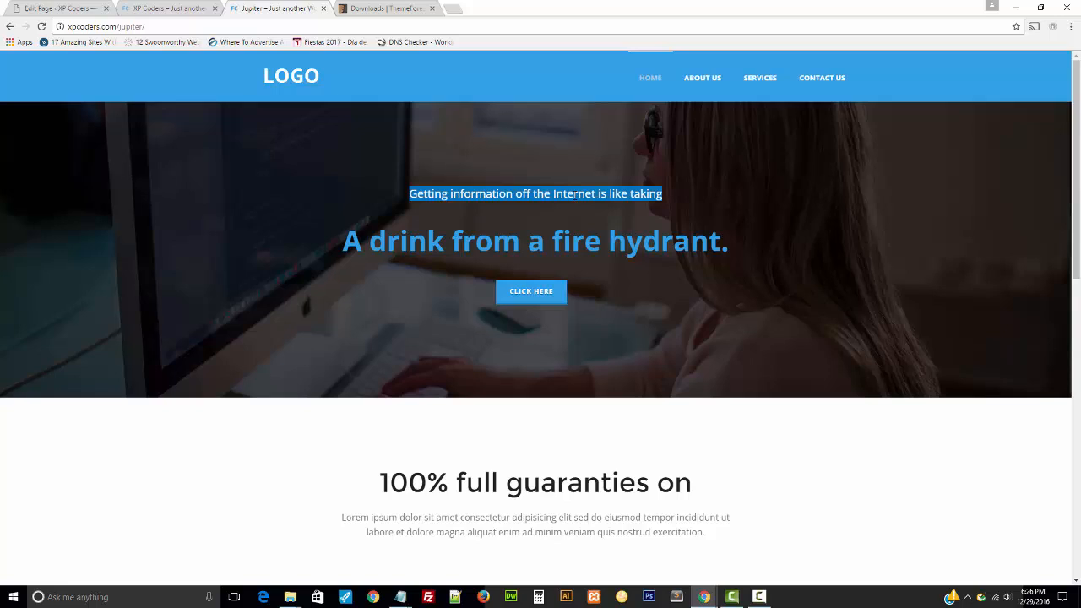
{"action": "left_click", "coordinate": [157, 8]}
{"action": "left_click", "coordinate": [39, 10]}
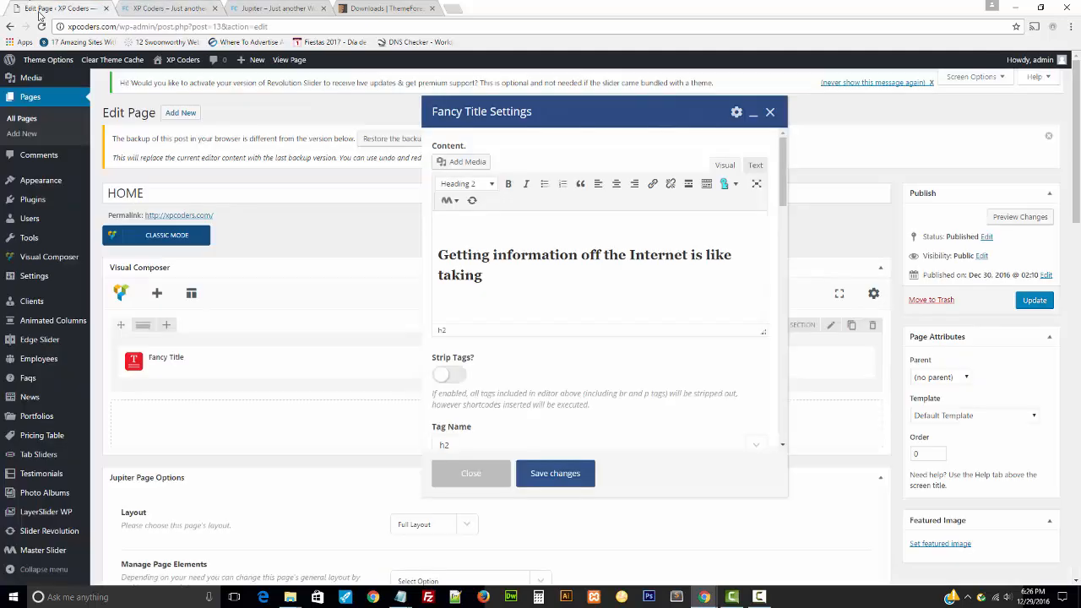
{"action": "left_click", "coordinate": [755, 166]}
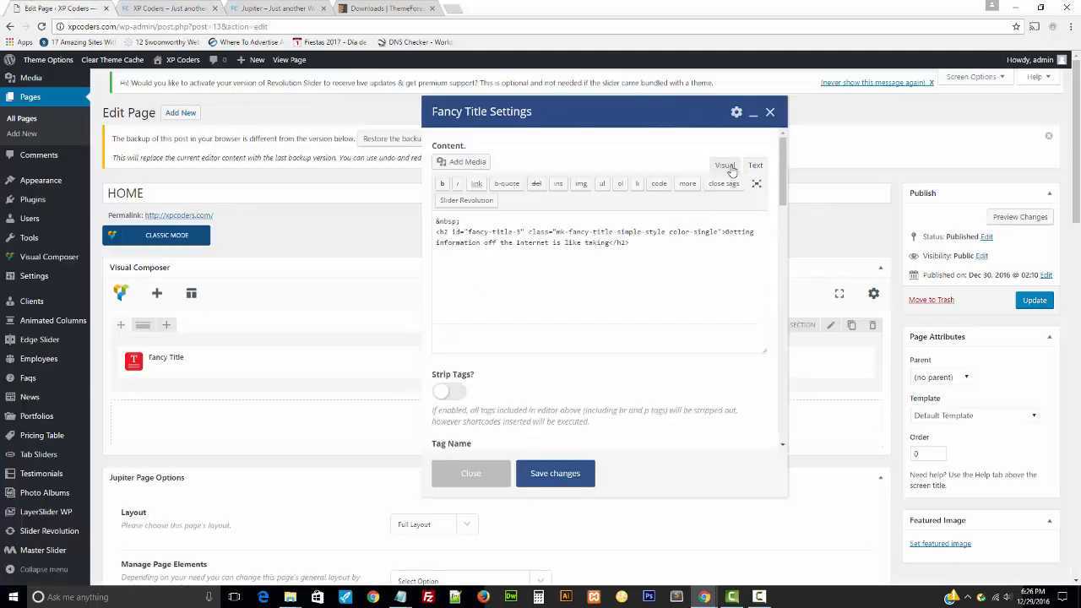
{"action": "left_click", "coordinate": [736, 167]}
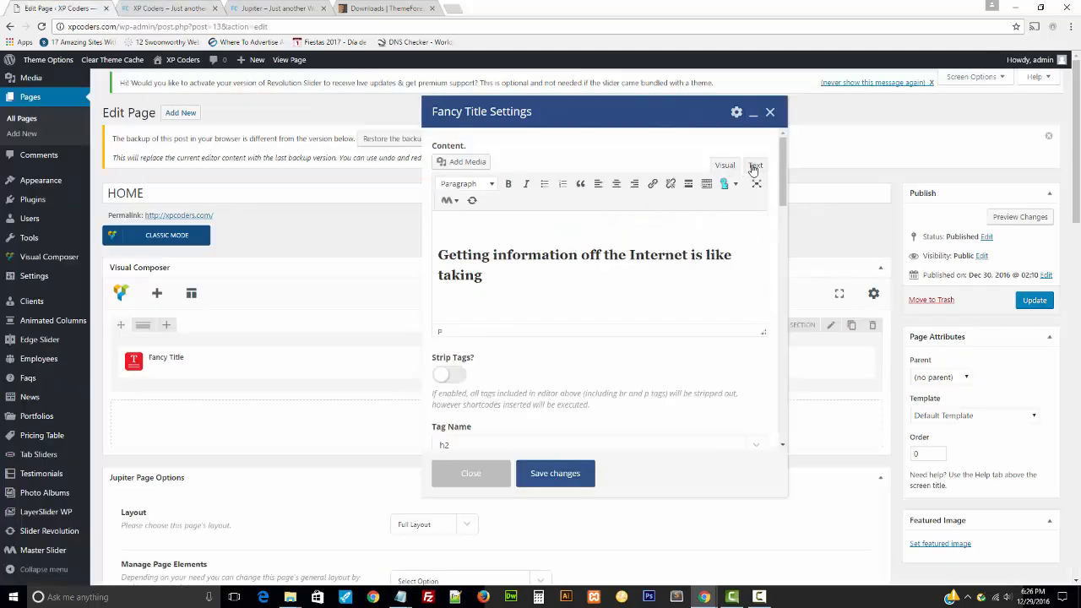
- Replace the title's HTML content with the plain text "Getting information off the Internet is like taking" and return to the visual view
{"action": "left_click", "coordinate": [755, 167]}
{"action": "key", "text": "ctrl+a"}
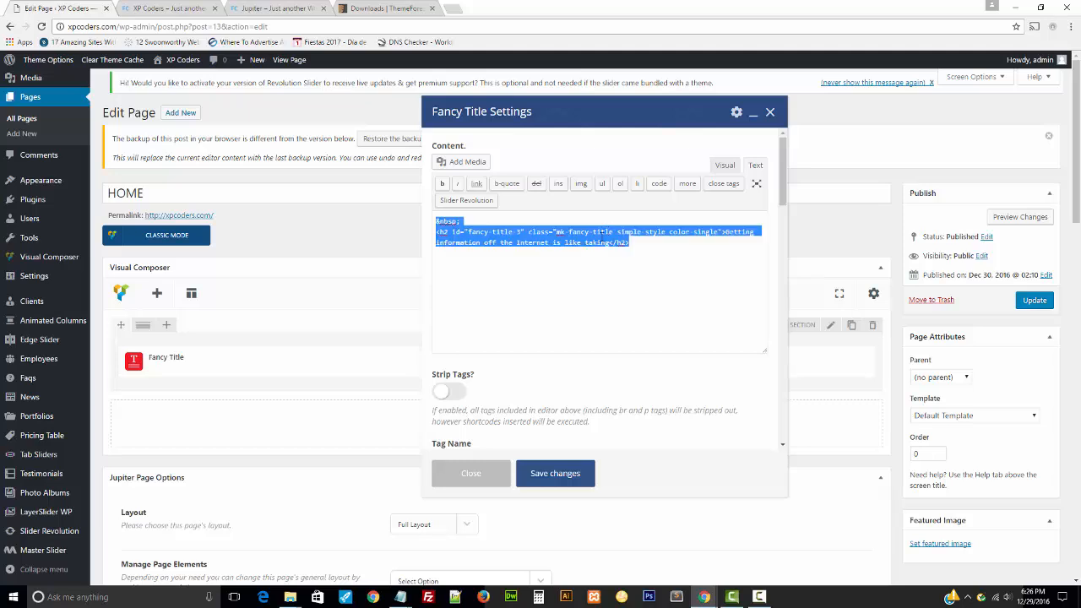
{"action": "type", "text": "Getting information off the Internet is like taking"}
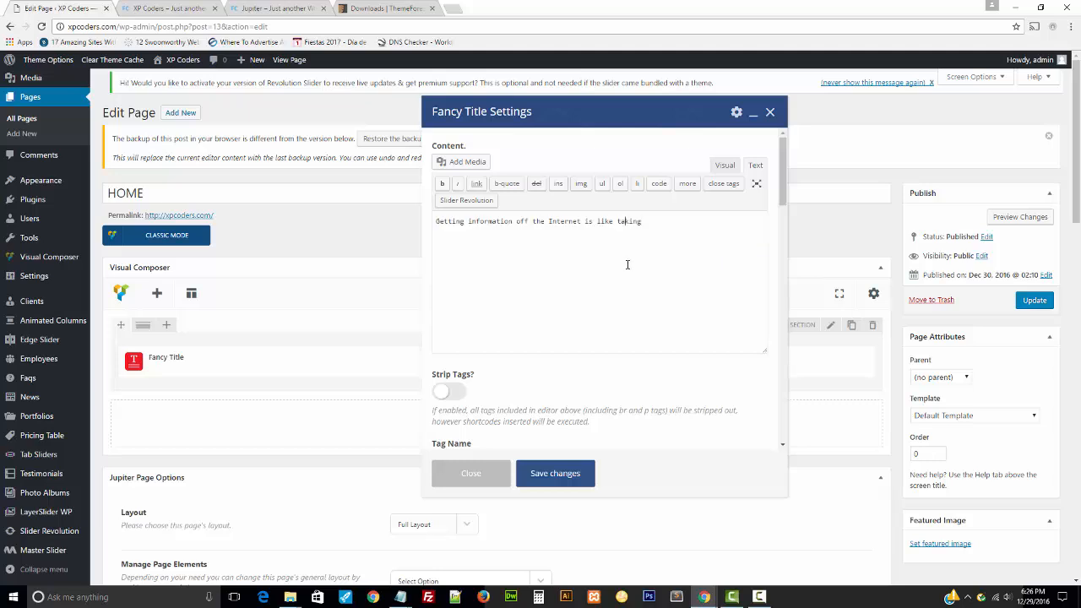
{"action": "right_click", "coordinate": [627, 265]}
{"action": "left_click", "coordinate": [504, 270]}
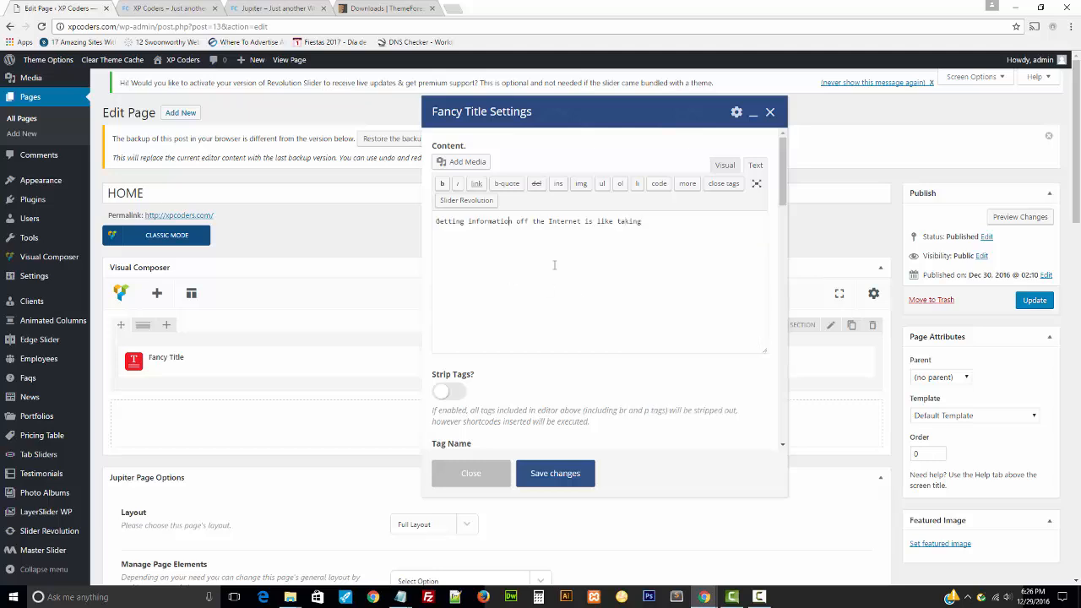
{"action": "left_click", "coordinate": [724, 165]}
- Pick a text color for the fancy title, keeping the Single Color type
{"action": "scroll", "coordinate": [616, 323], "scroll_direction": "down", "scroll_amount": 3}
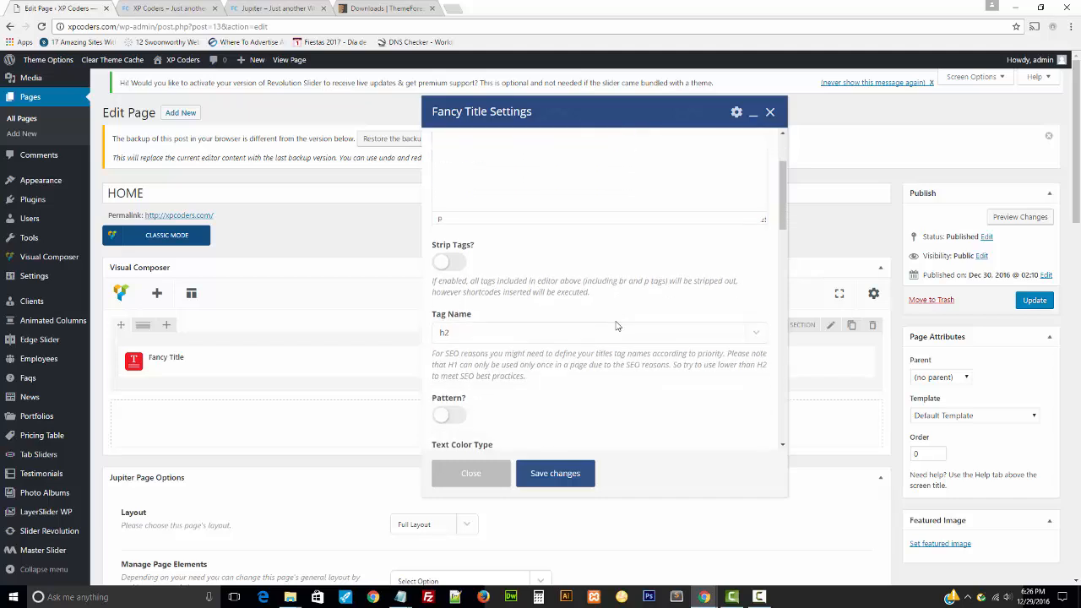
{"action": "scroll", "coordinate": [616, 324], "scroll_direction": "up", "scroll_amount": 3}
{"action": "scroll", "coordinate": [614, 323], "scroll_direction": "down", "scroll_amount": 3}
{"action": "scroll", "coordinate": [612, 321], "scroll_direction": "up", "scroll_amount": 3}
{"action": "scroll", "coordinate": [612, 321], "scroll_direction": "down", "scroll_amount": 5}
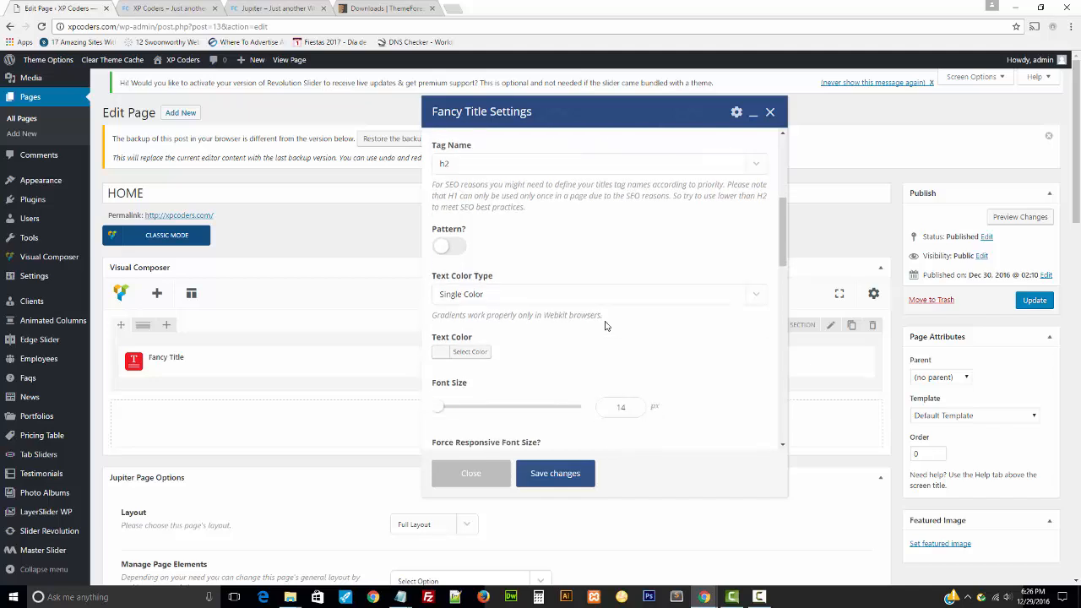
{"action": "left_click", "coordinate": [446, 354]}
{"action": "left_click", "coordinate": [461, 380]}
{"action": "left_click", "coordinate": [304, 324]}
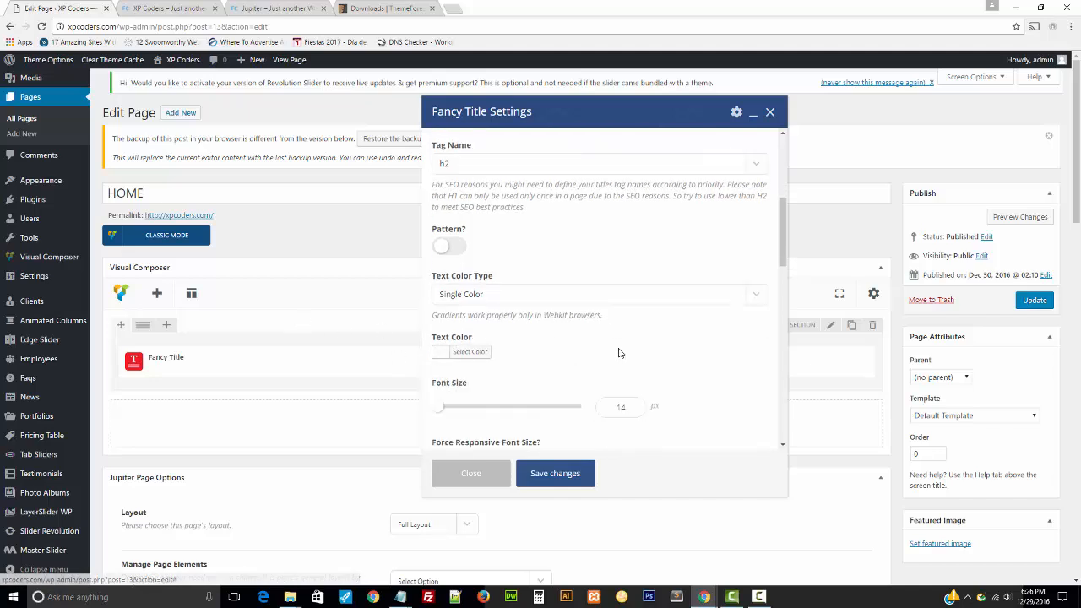
{"action": "scroll", "coordinate": [608, 349], "scroll_direction": "down", "scroll_amount": 3}
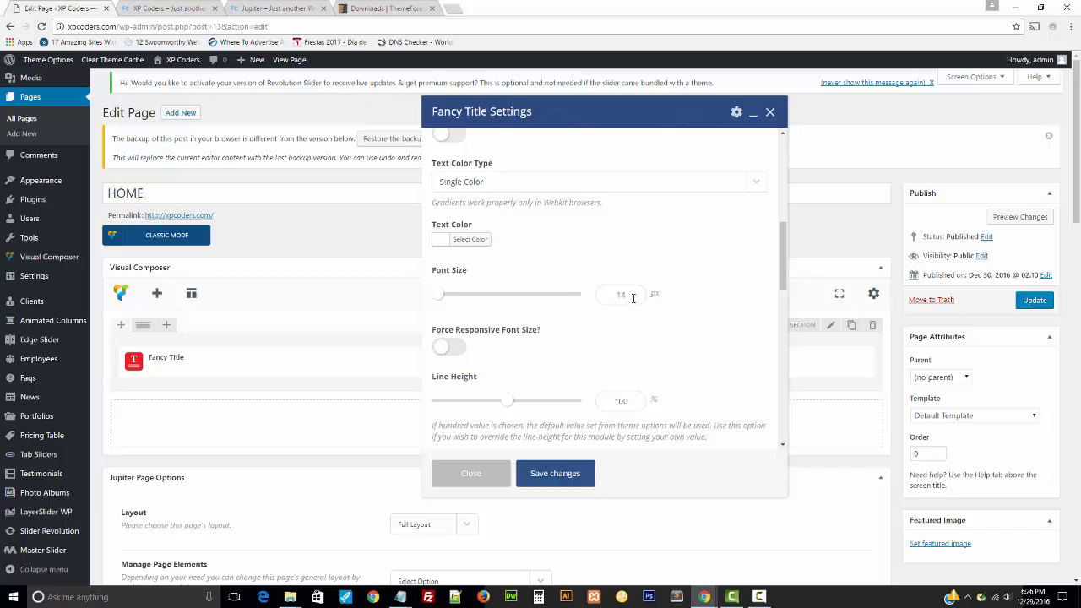
- Look through the fancy title's text color, font size, line height, weight and style settings
{"action": "scroll", "coordinate": [628, 323], "scroll_direction": "down", "scroll_amount": 4}
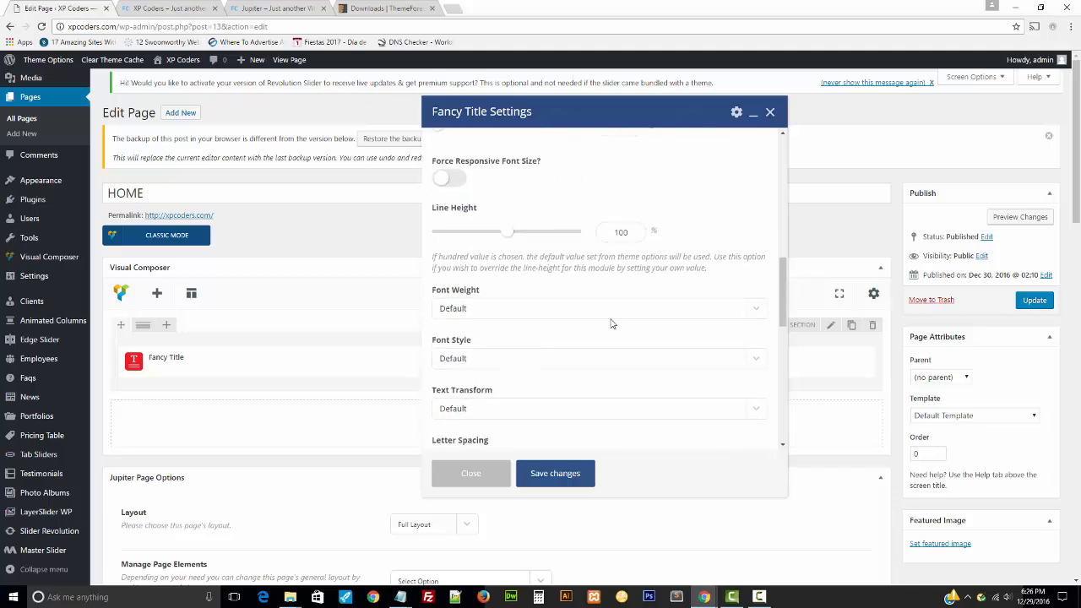
{"action": "scroll", "coordinate": [517, 316], "scroll_direction": "down", "scroll_amount": 2}
{"action": "scroll", "coordinate": [517, 316], "scroll_direction": "up", "scroll_amount": 3}
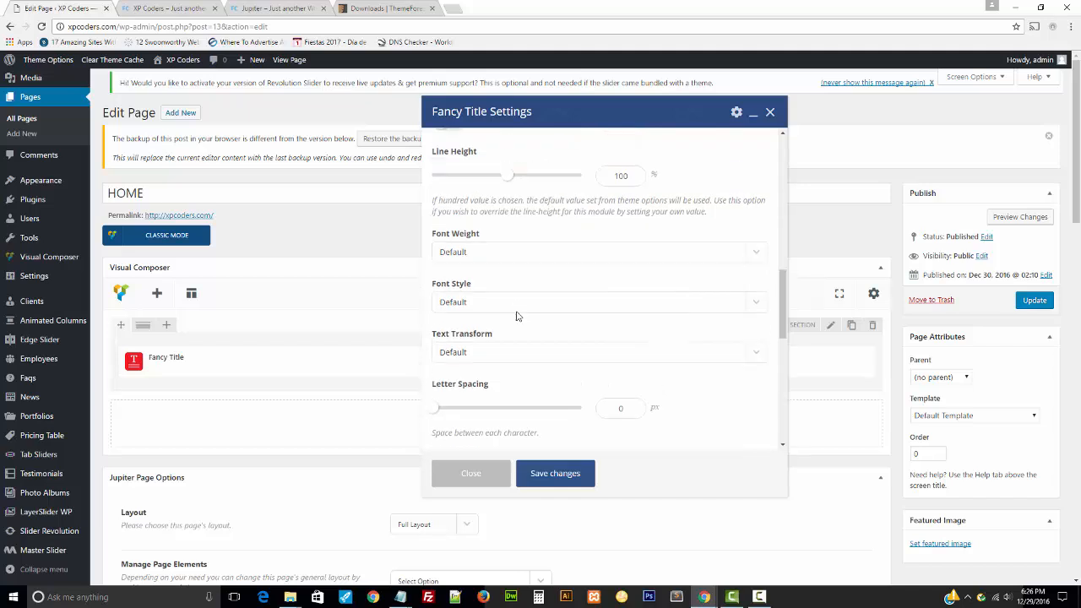
{"action": "scroll", "coordinate": [518, 315], "scroll_direction": "up", "scroll_amount": 5}
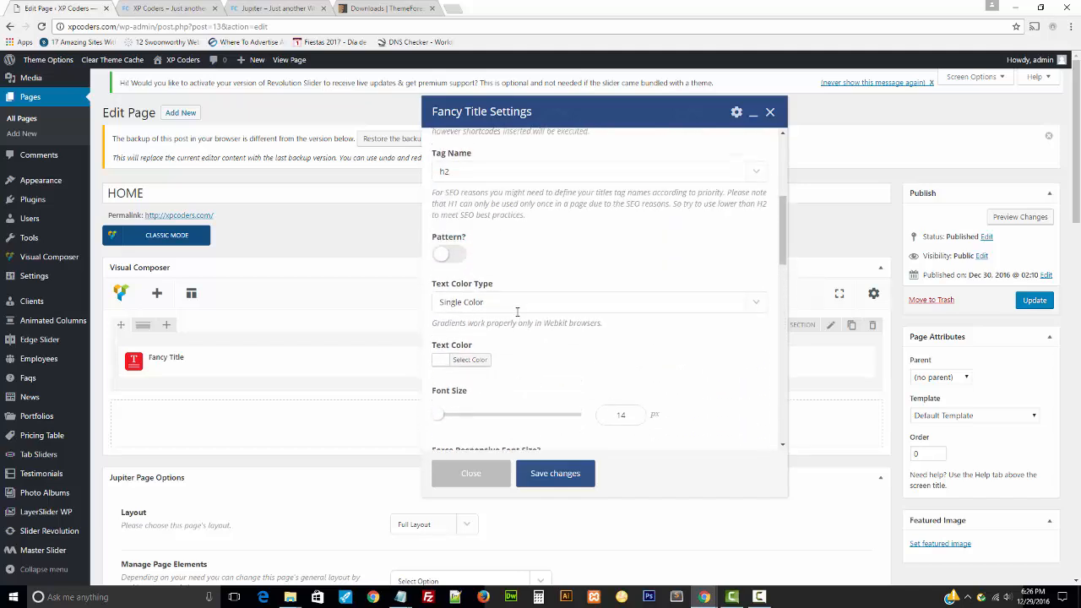
{"action": "scroll", "coordinate": [517, 312], "scroll_direction": "up", "scroll_amount": 3}
{"action": "scroll", "coordinate": [518, 317], "scroll_direction": "down", "scroll_amount": 6}
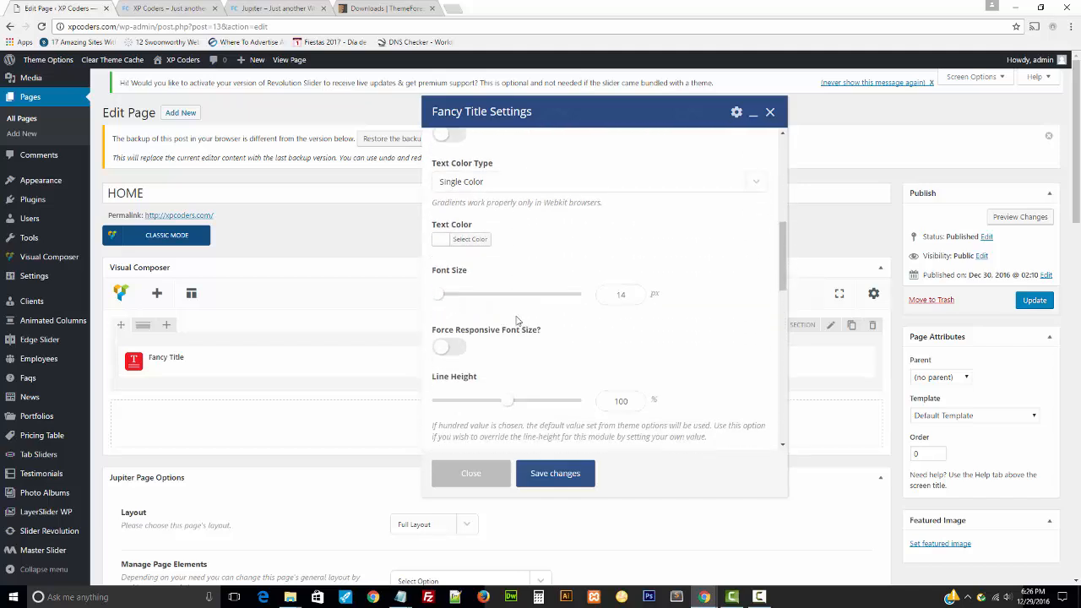
{"action": "scroll", "coordinate": [517, 320], "scroll_direction": "up", "scroll_amount": 1}
{"action": "scroll", "coordinate": [518, 318], "scroll_direction": "down", "scroll_amount": 2}
{"action": "scroll", "coordinate": [517, 315], "scroll_direction": "up", "scroll_amount": 3}
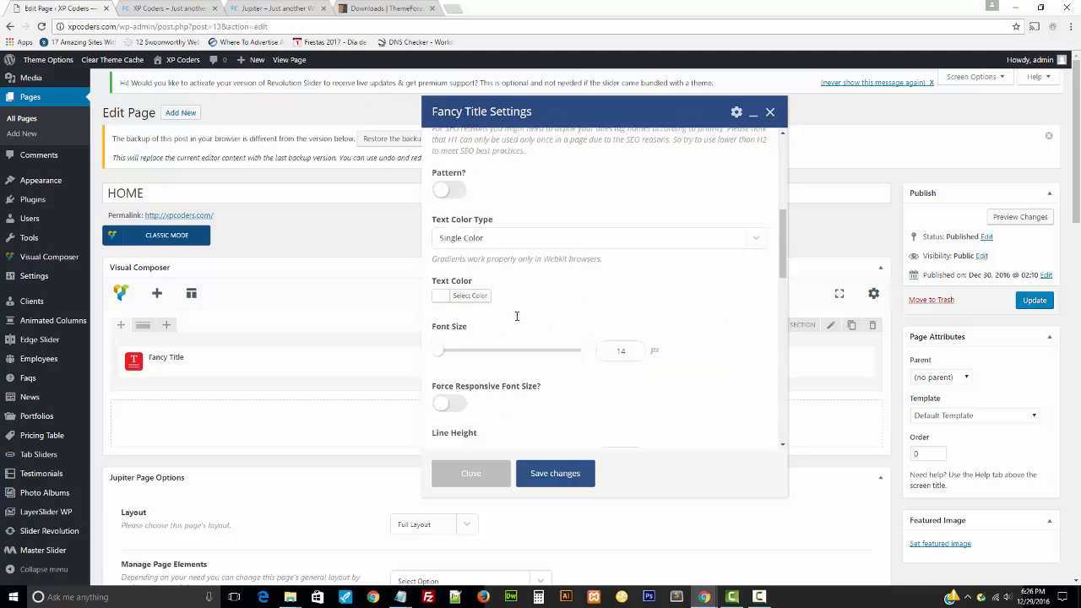
{"action": "scroll", "coordinate": [517, 318], "scroll_direction": "down", "scroll_amount": 6}
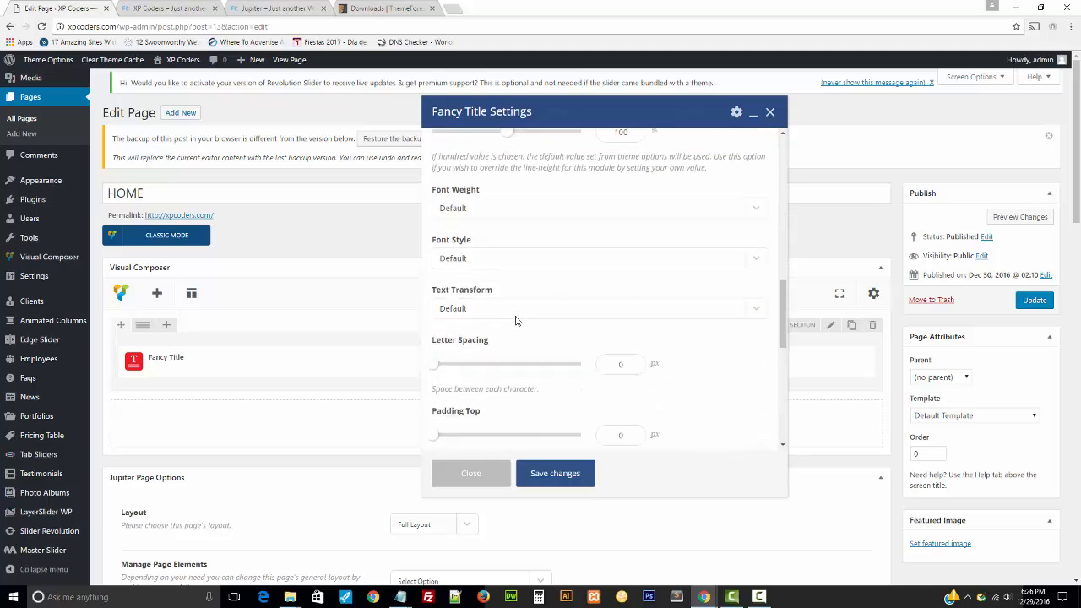
- Set the tagline title's alignment to Center, save its settings and update the HOME page
{"action": "scroll", "coordinate": [517, 319], "scroll_direction": "down", "scroll_amount": 5}
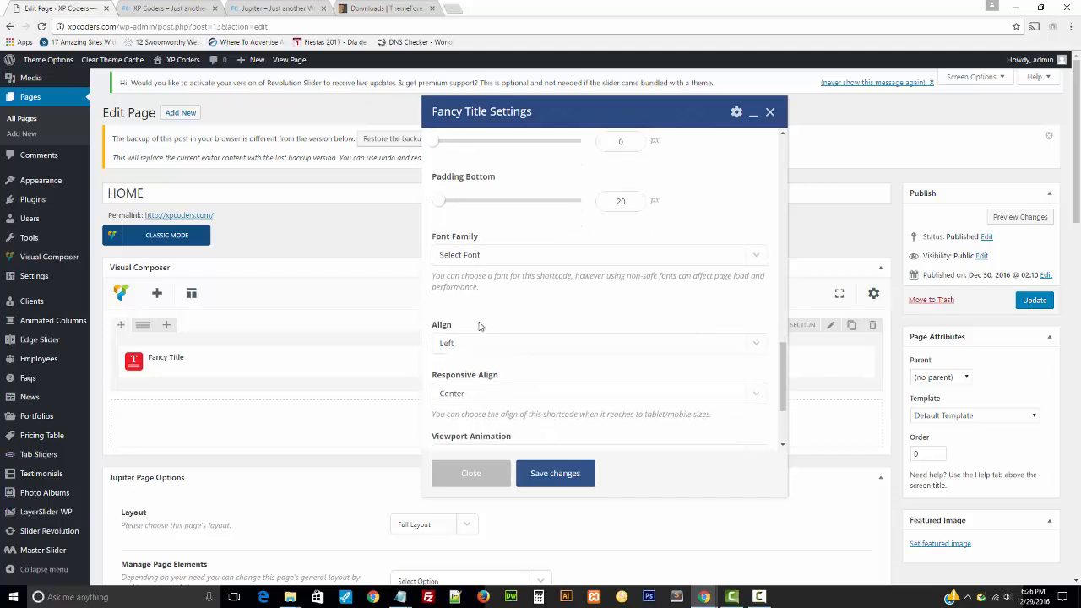
{"action": "left_click", "coordinate": [477, 343]}
{"action": "left_click", "coordinate": [468, 382]}
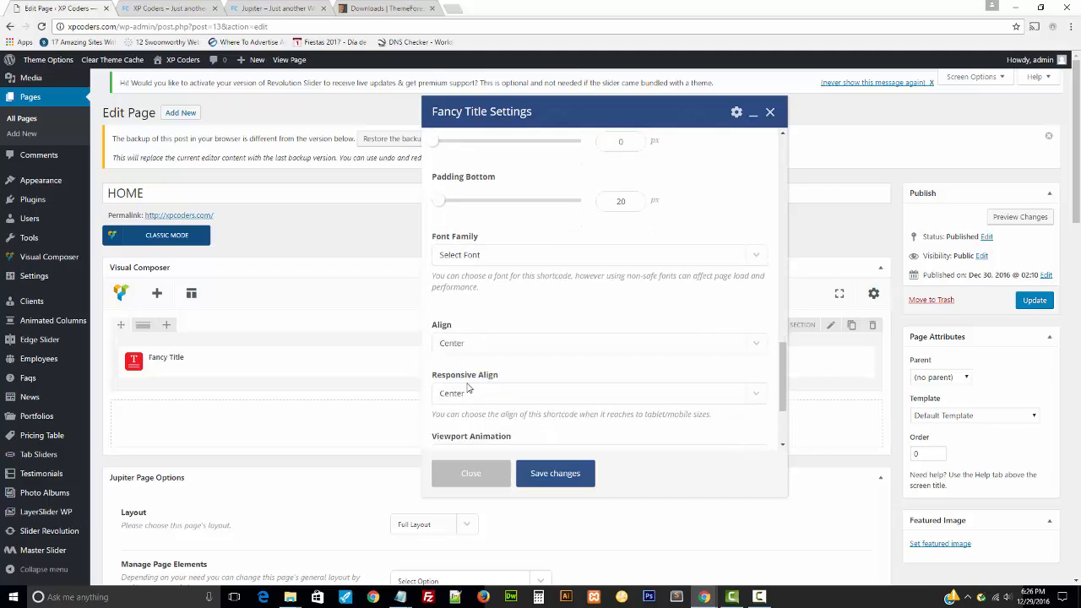
{"action": "left_click", "coordinate": [558, 471]}
{"action": "left_click", "coordinate": [1035, 301]}
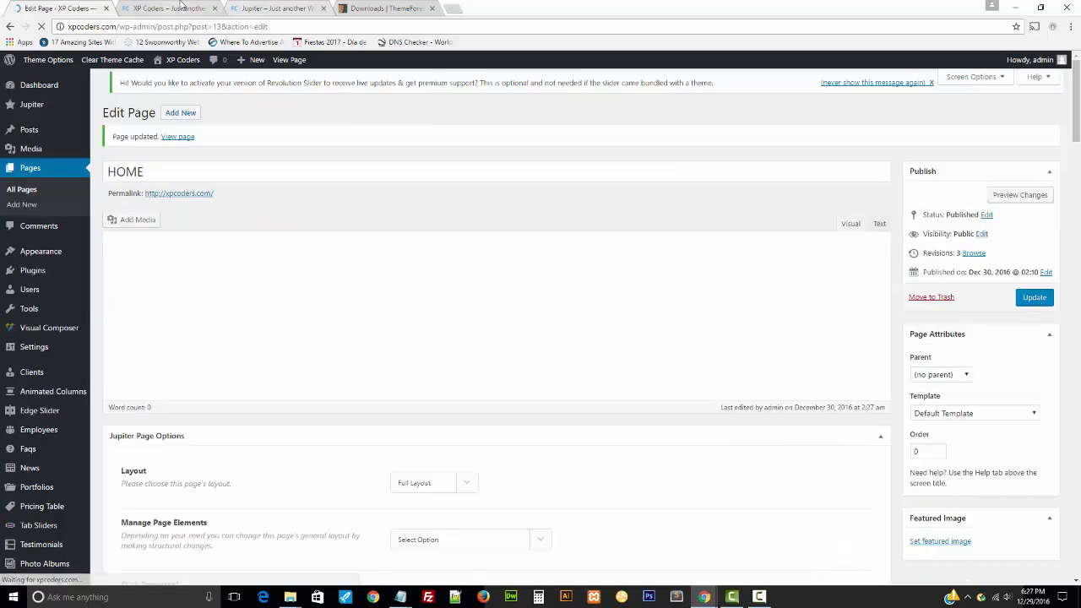
- Reload the live XP Coders home page and examine the tagline over the banner image
{"action": "left_click", "coordinate": [179, 7]}
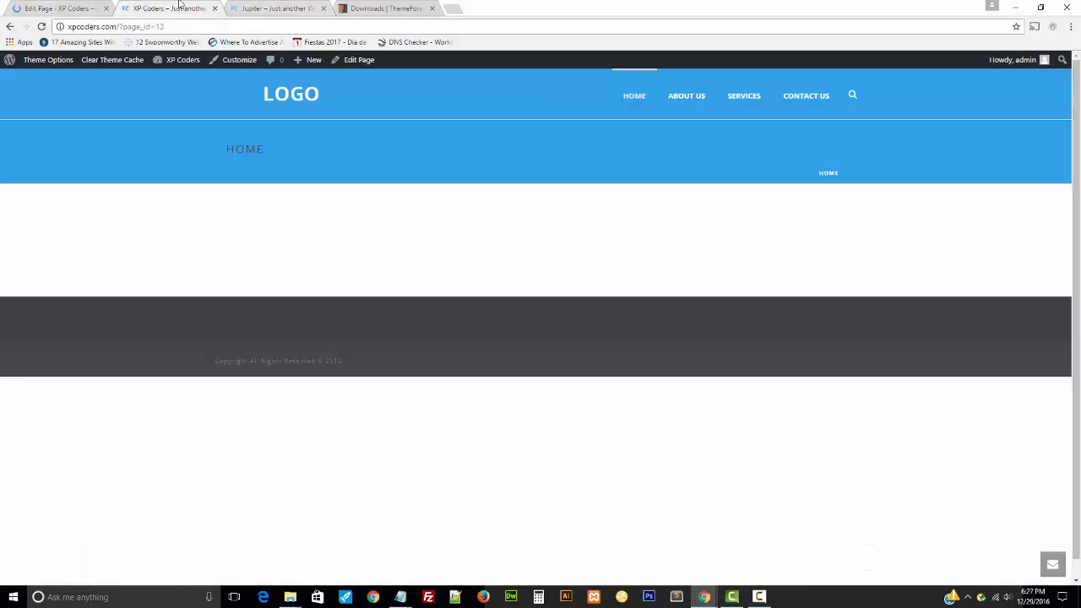
{"action": "key", "text": "F5"}
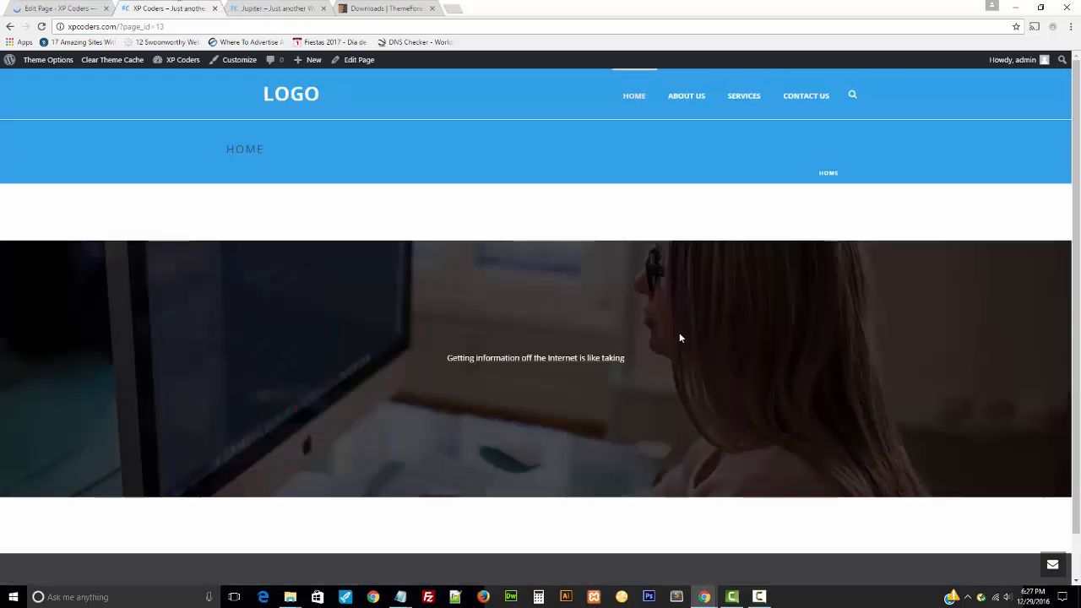
{"action": "left_click_drag", "start_coordinate": [650, 364], "coordinate": [446, 372]}
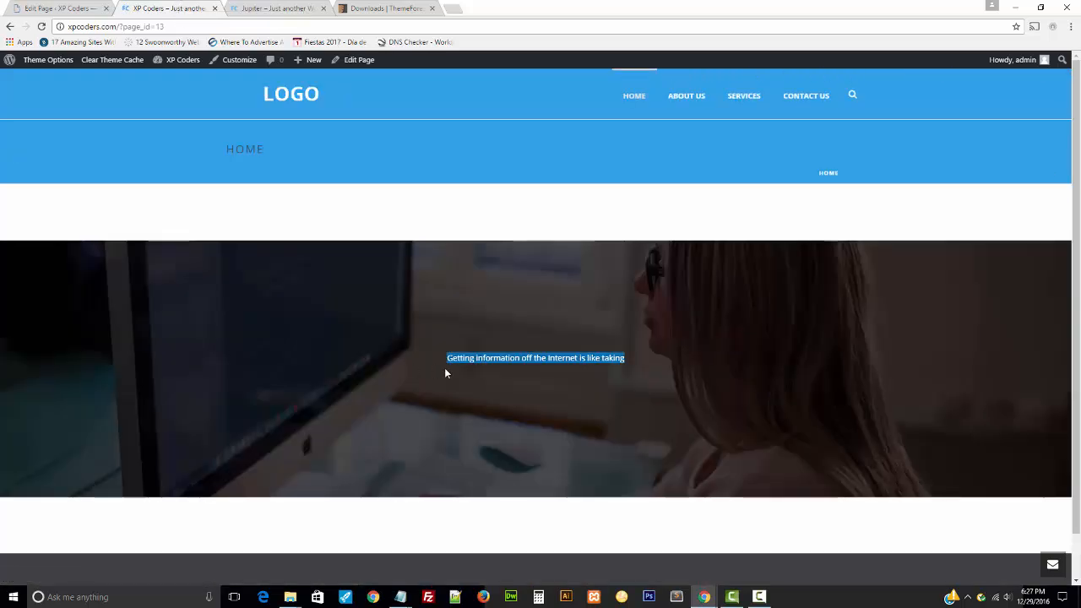
{"action": "left_click", "coordinate": [563, 364]}
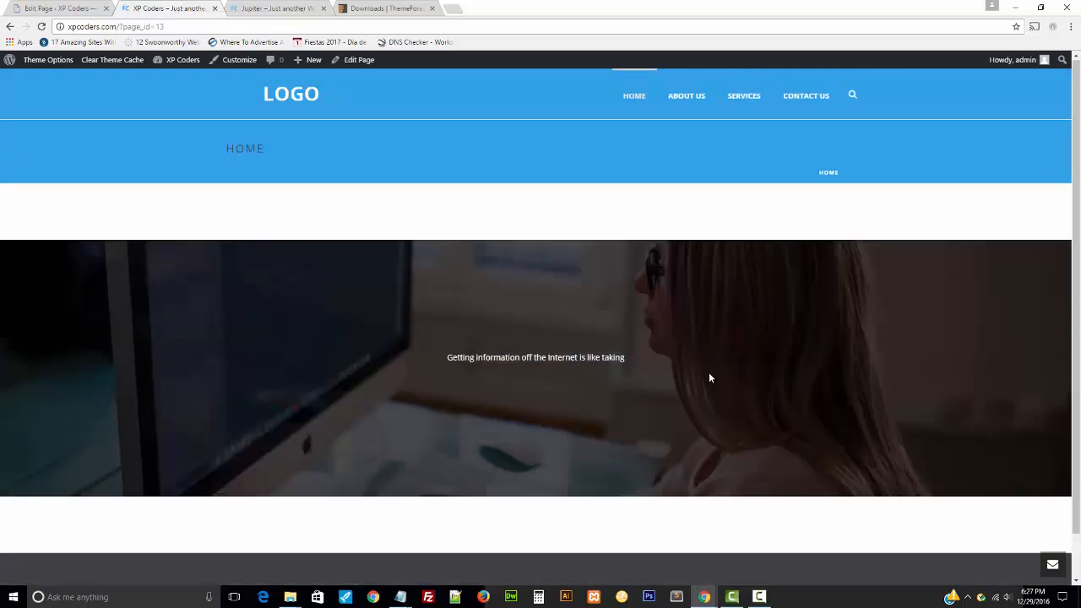
{"action": "scroll", "coordinate": [709, 372], "scroll_direction": "down", "scroll_amount": 1}
{"action": "scroll", "coordinate": [705, 371], "scroll_direction": "up", "scroll_amount": 1}
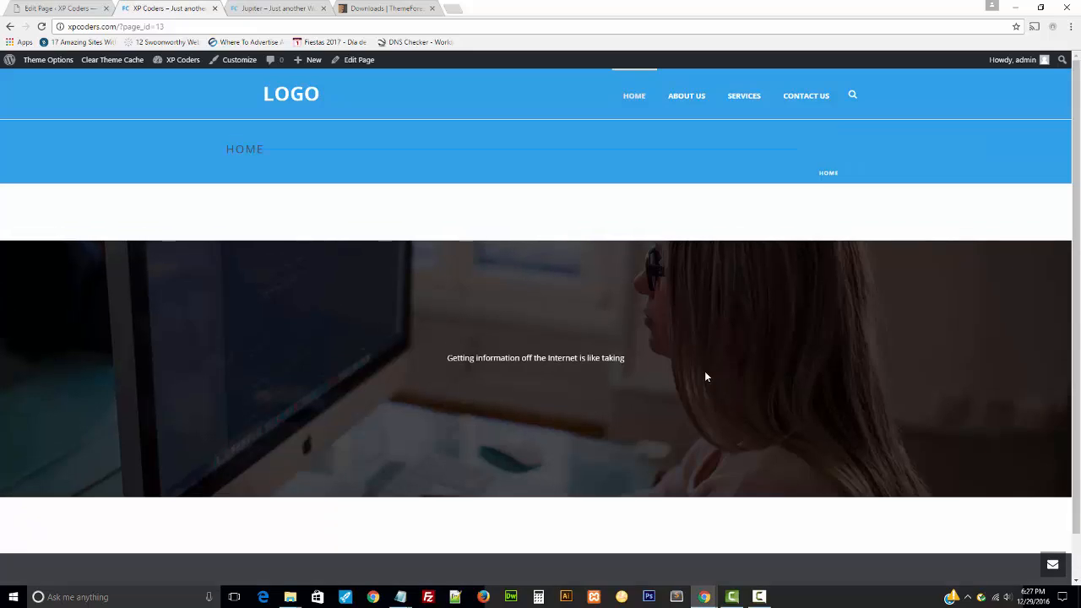
- Copy the headline "A drink from a fire hydrant." from the reference Jupiter page
{"action": "left_click", "coordinate": [282, 8]}
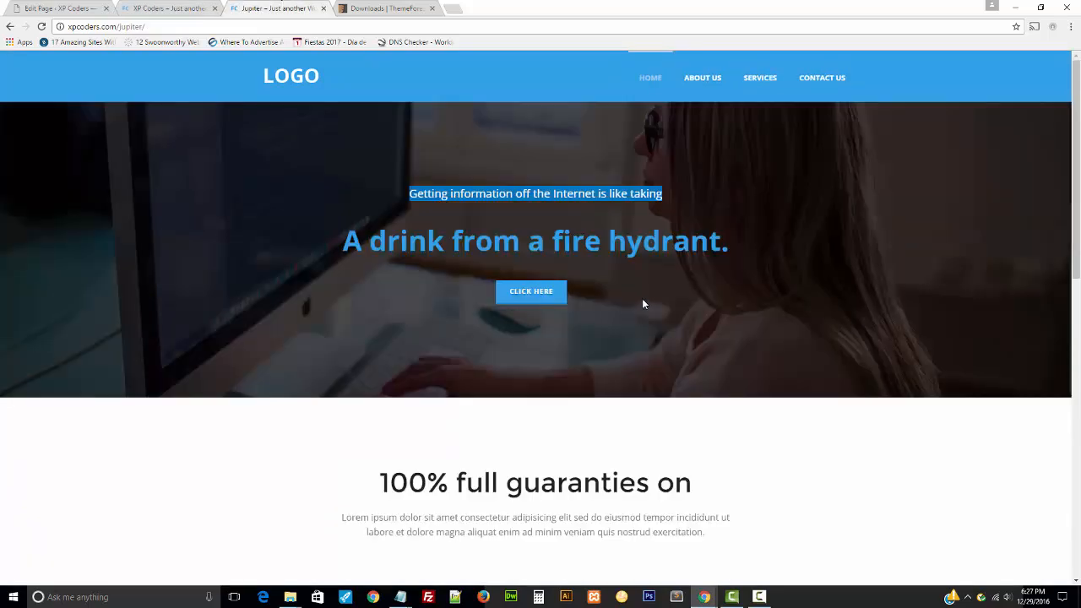
{"action": "left_click_drag", "start_coordinate": [738, 254], "coordinate": [338, 243]}
{"action": "key", "text": "ctrl+c"}
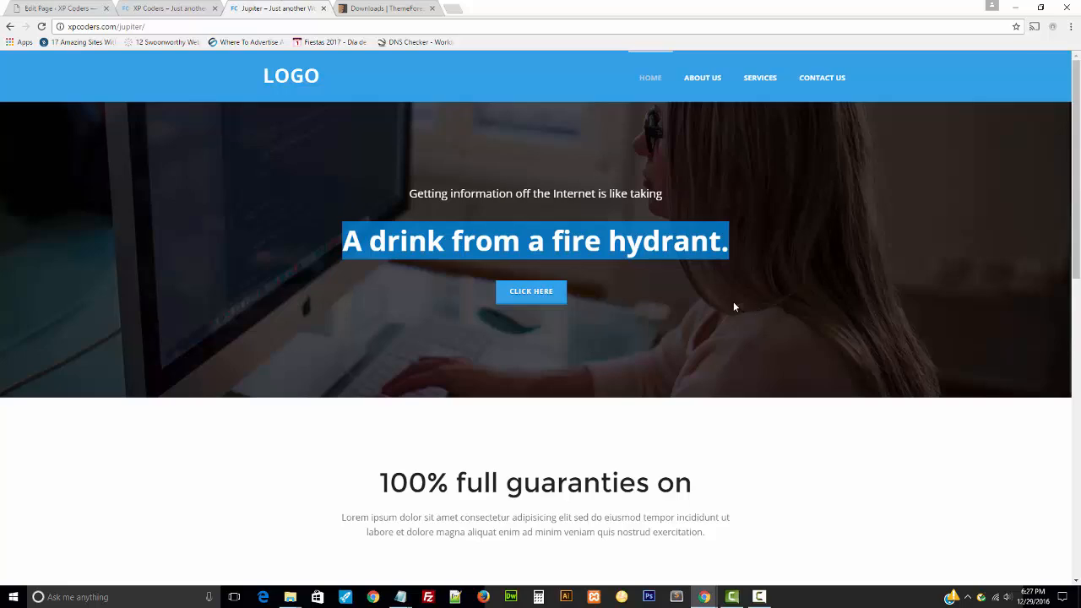
- Return to the HOME page editor, add a second Fancy Title below the tagline in the page section, and paste the copied headline as its content
{"action": "left_click", "coordinate": [165, 7]}
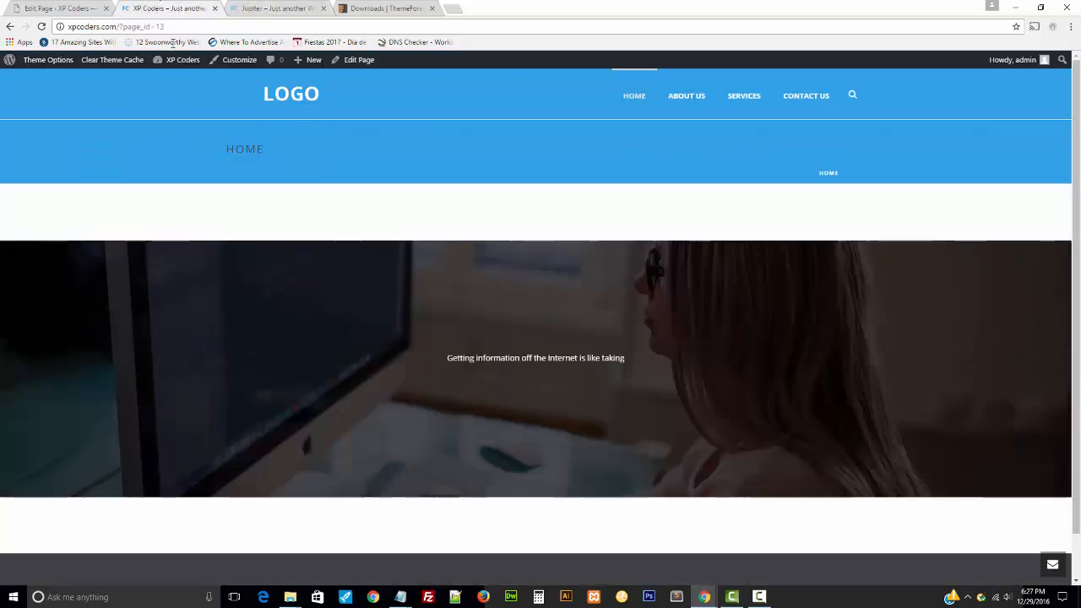
{"action": "left_click", "coordinate": [73, 8]}
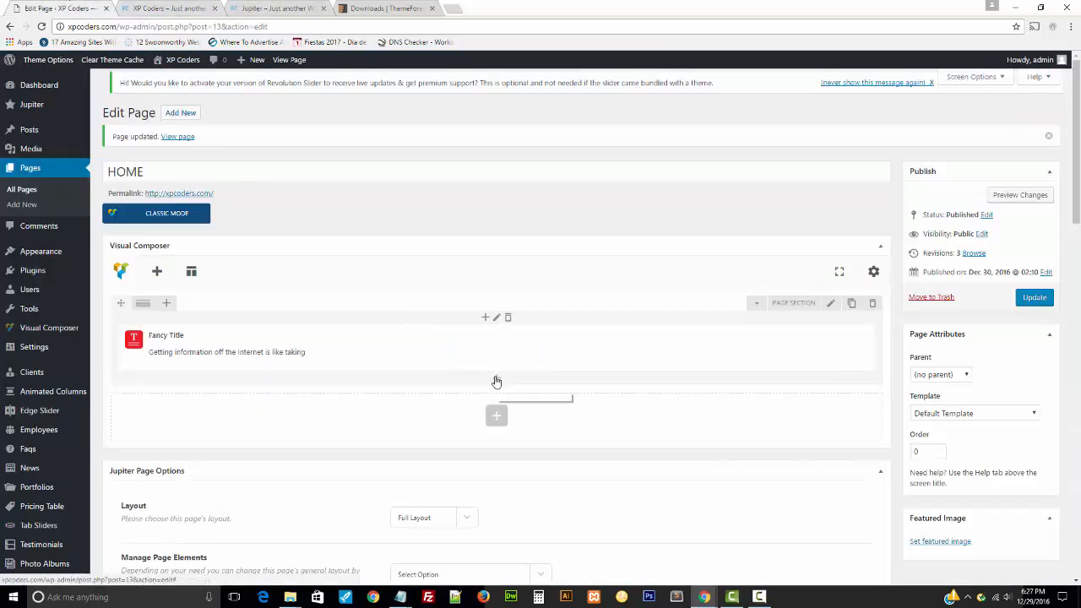
{"action": "left_click", "coordinate": [496, 381]}
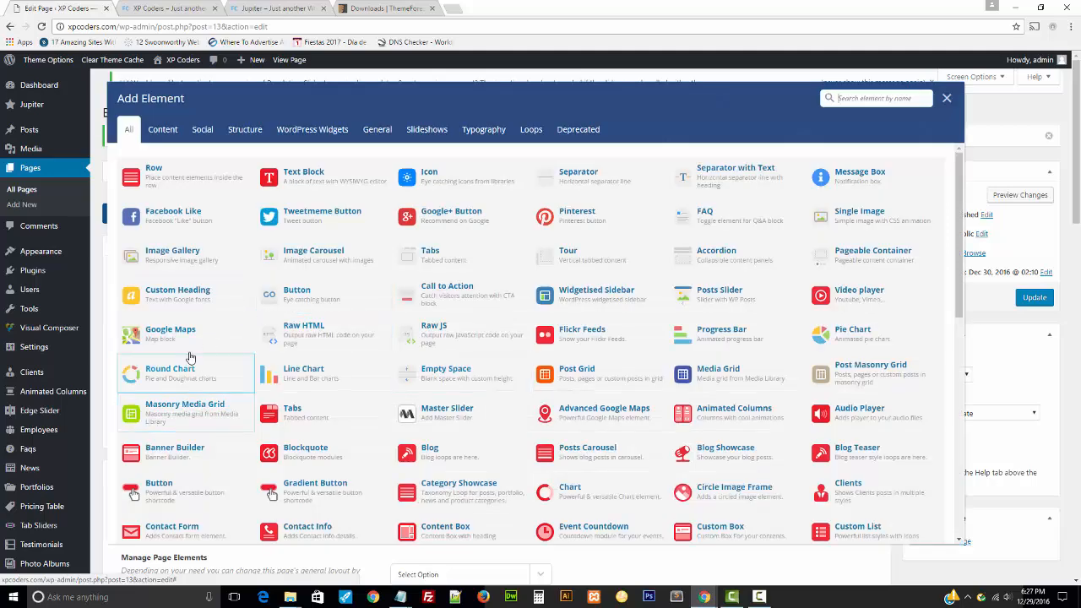
{"action": "scroll", "coordinate": [194, 362], "scroll_direction": "down", "scroll_amount": 2}
{"action": "scroll", "coordinate": [190, 358], "scroll_direction": "down", "scroll_amount": 2}
{"action": "left_click", "coordinate": [169, 439]}
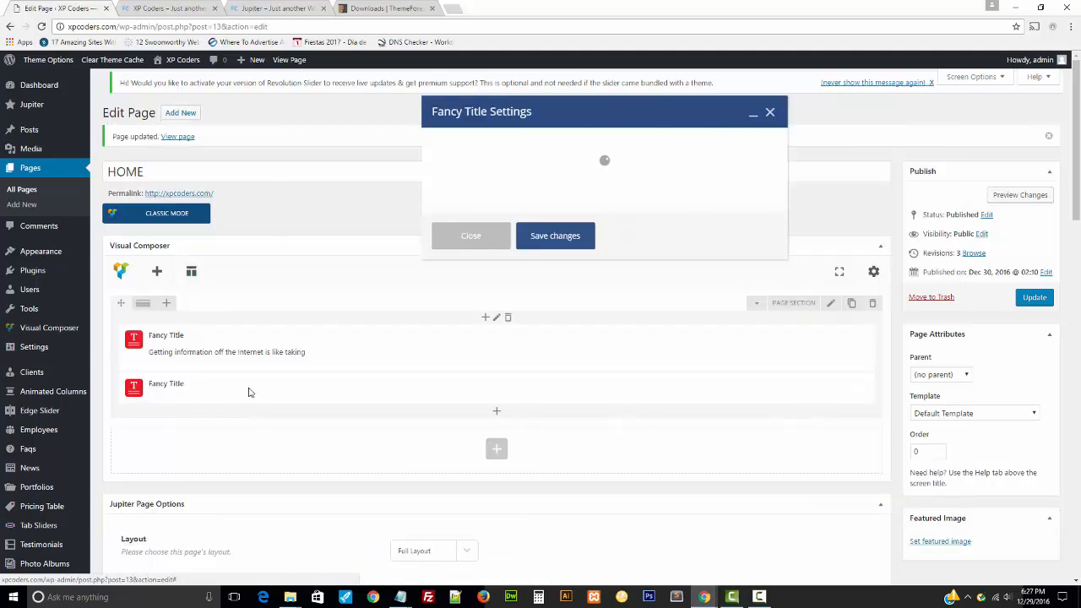
{"action": "left_click", "coordinate": [529, 274]}
{"action": "key", "text": "ctrl+v"}
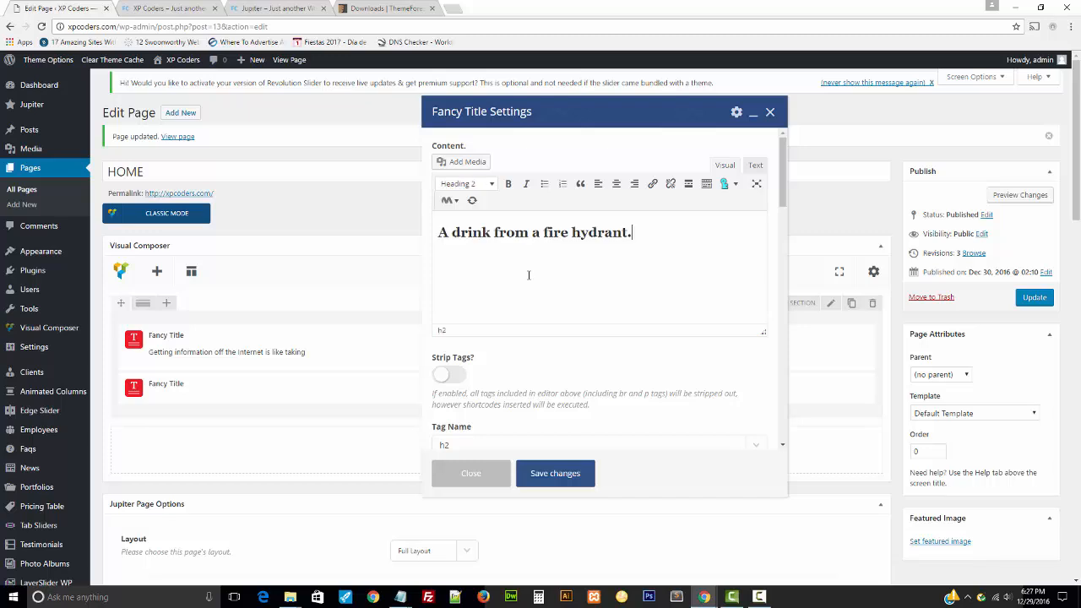
- Replace the second title's HTML content with the plain text "A drink from a fire hydrant." and return to the visual view
{"action": "left_click", "coordinate": [755, 165]}
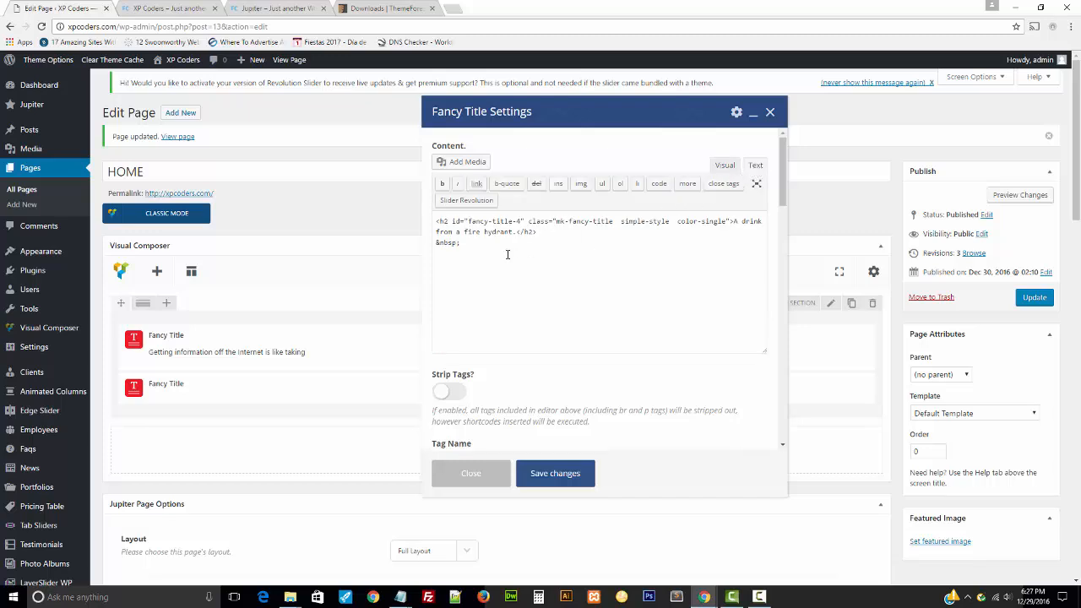
{"action": "key", "text": "ctrl+a"}
{"action": "key", "text": "ctrl+v"}
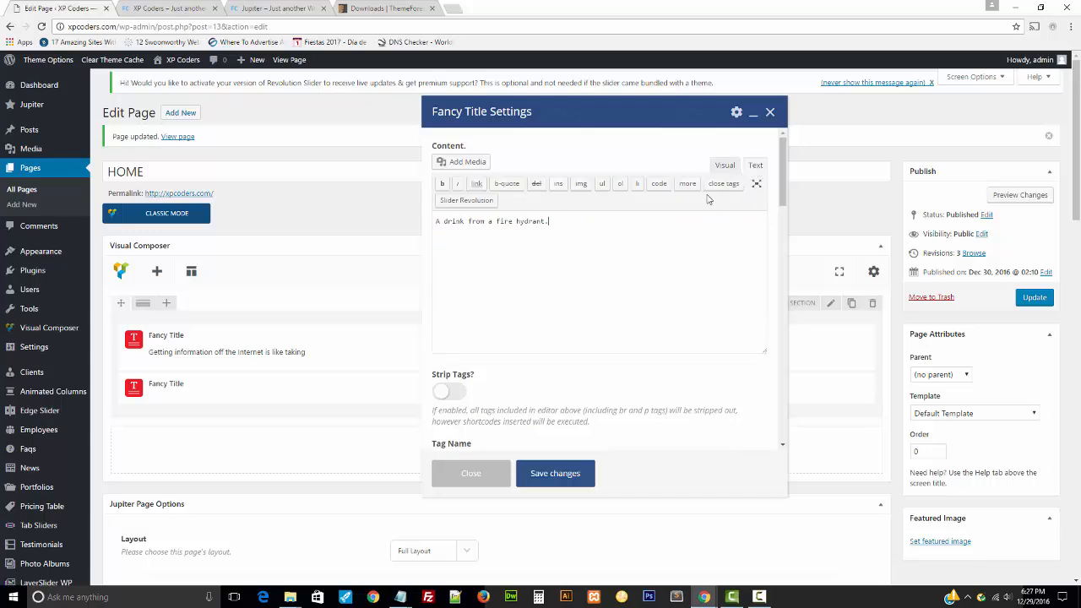
{"action": "left_click", "coordinate": [725, 164]}
- Set the second title's font size to 50 px
{"action": "scroll", "coordinate": [564, 292], "scroll_direction": "down", "scroll_amount": 5}
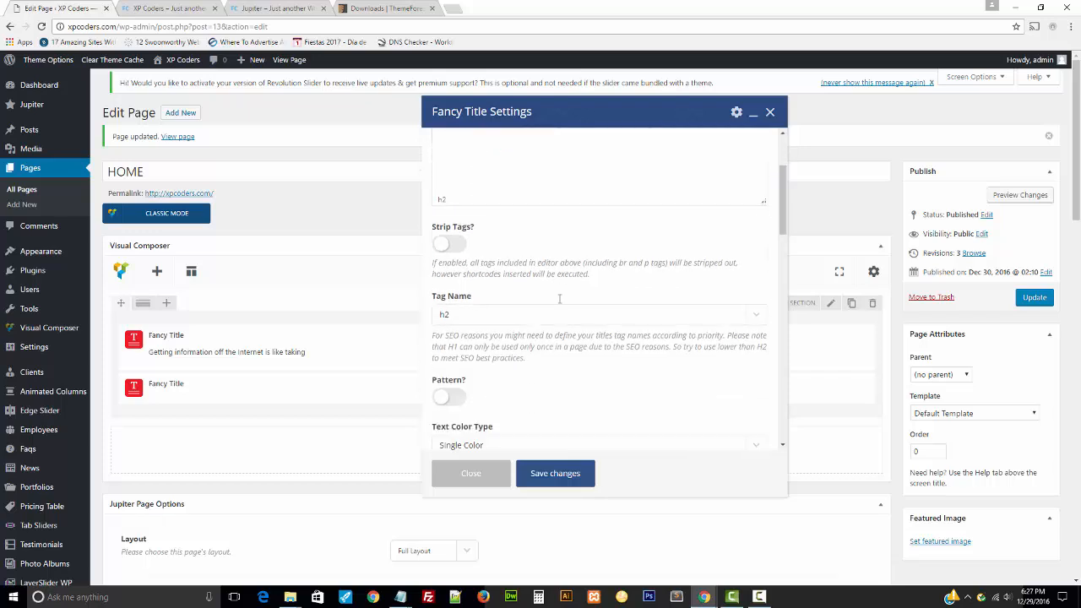
{"action": "left_click_drag", "start_coordinate": [439, 351], "coordinate": [525, 355]}
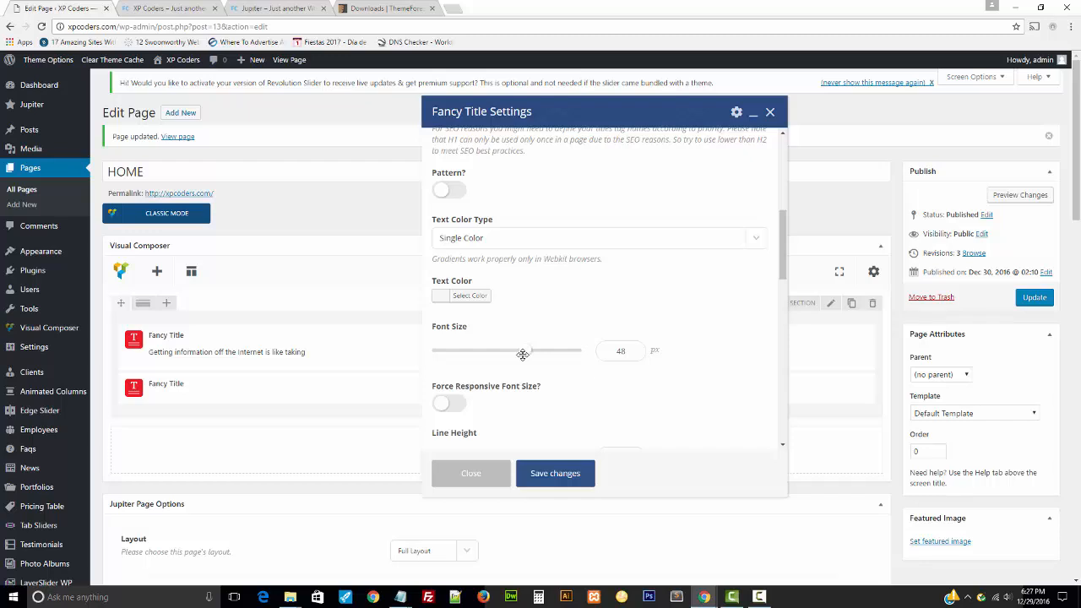
{"action": "left_click_drag", "start_coordinate": [627, 351], "coordinate": [578, 359]}
- Look up the blue color code in the Notes file in Notepad and set the second title's text color to #30a0e7
{"action": "scroll", "coordinate": [629, 355], "scroll_direction": "down", "scroll_amount": 3}
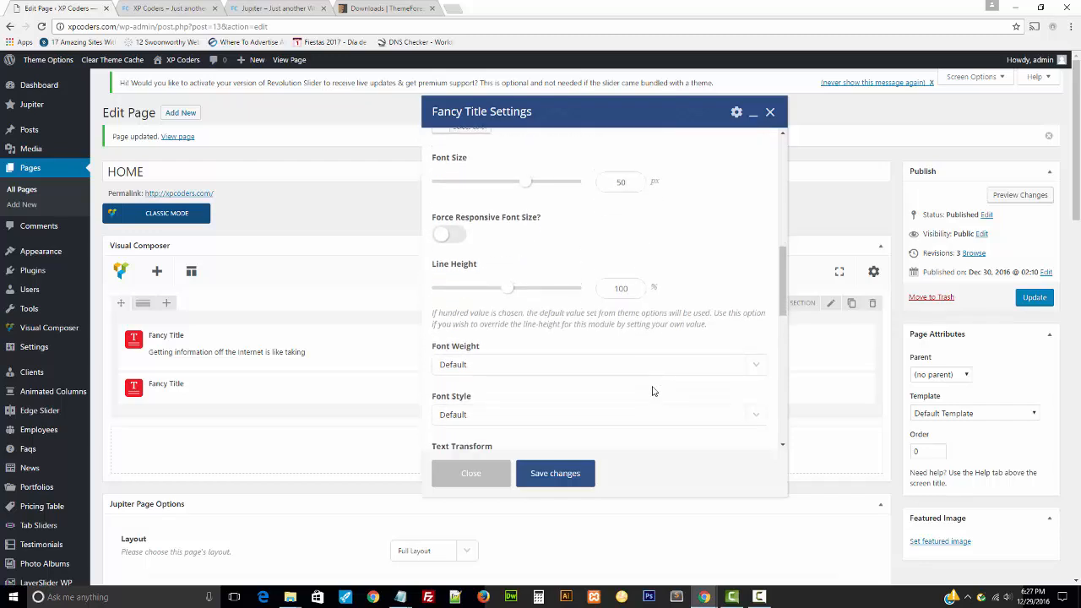
{"action": "scroll", "coordinate": [649, 391], "scroll_direction": "down", "scroll_amount": 2}
{"action": "scroll", "coordinate": [647, 391], "scroll_direction": "up", "scroll_amount": 8}
{"action": "scroll", "coordinate": [463, 368], "scroll_direction": "down", "scroll_amount": 1}
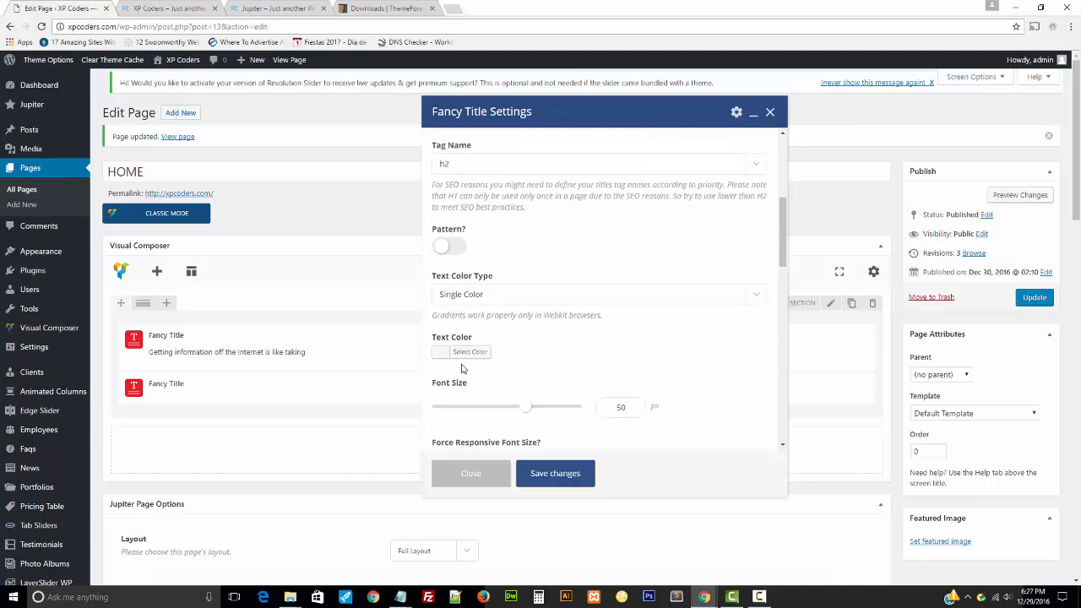
{"action": "left_click", "coordinate": [442, 354]}
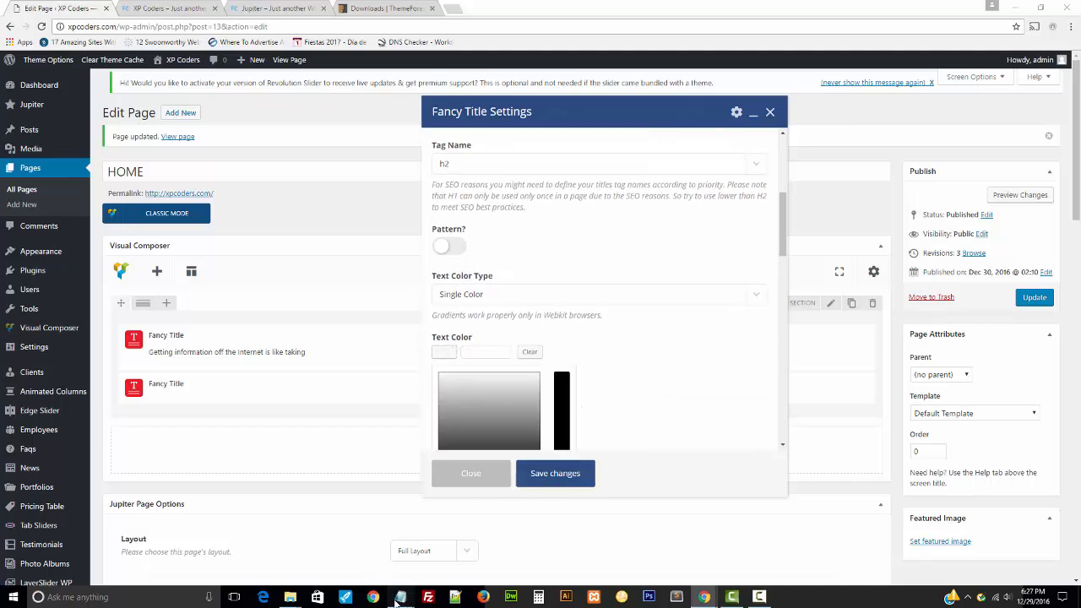
{"action": "mouse_move", "coordinate": [397, 601]}
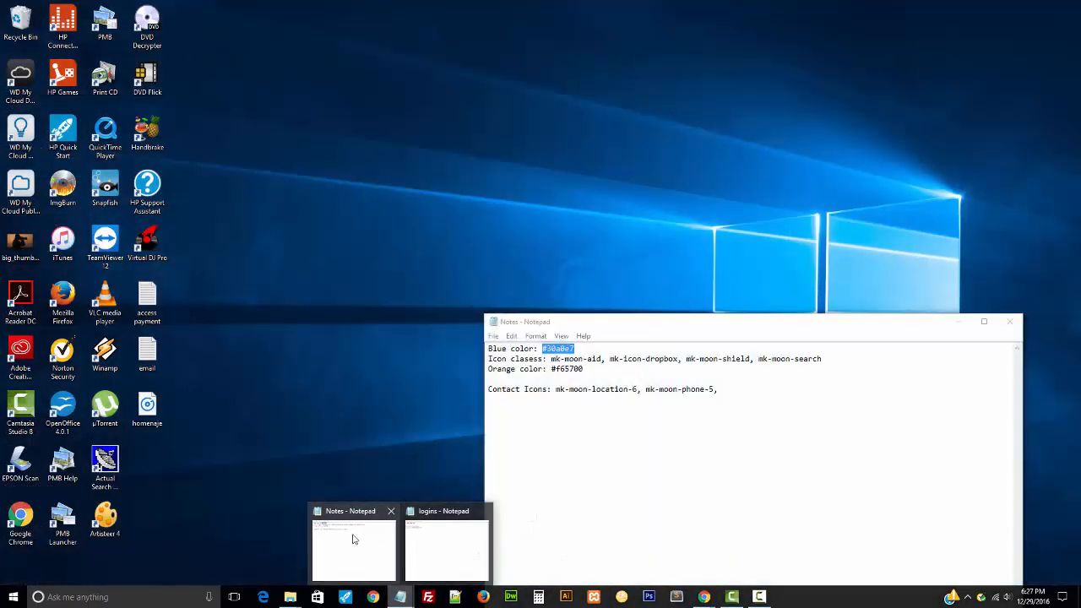
{"action": "left_click", "coordinate": [353, 539]}
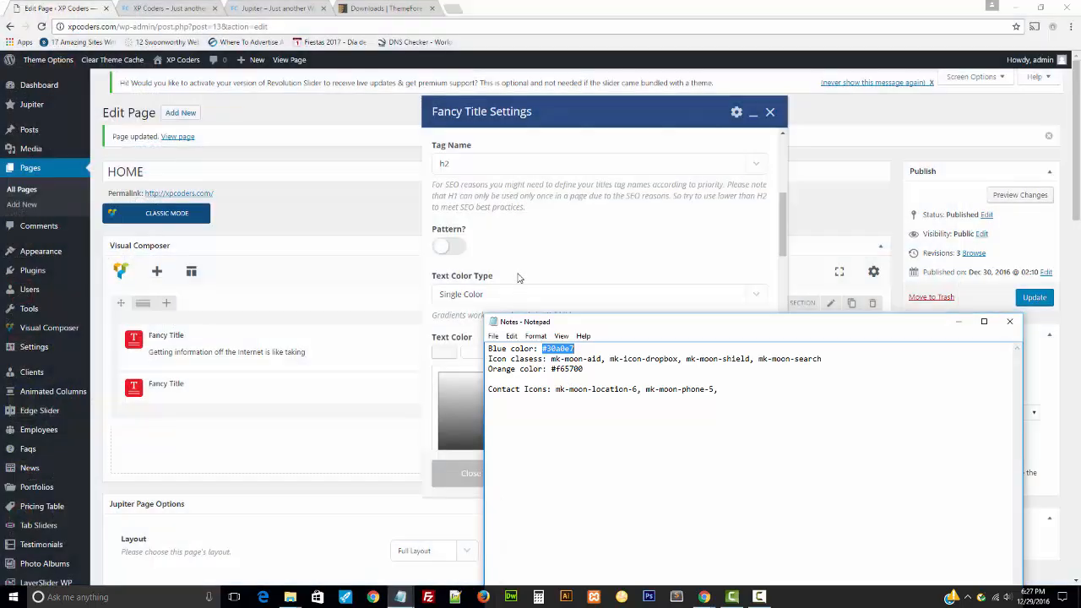
{"action": "left_click", "coordinate": [557, 276]}
{"action": "left_click", "coordinate": [463, 354]}
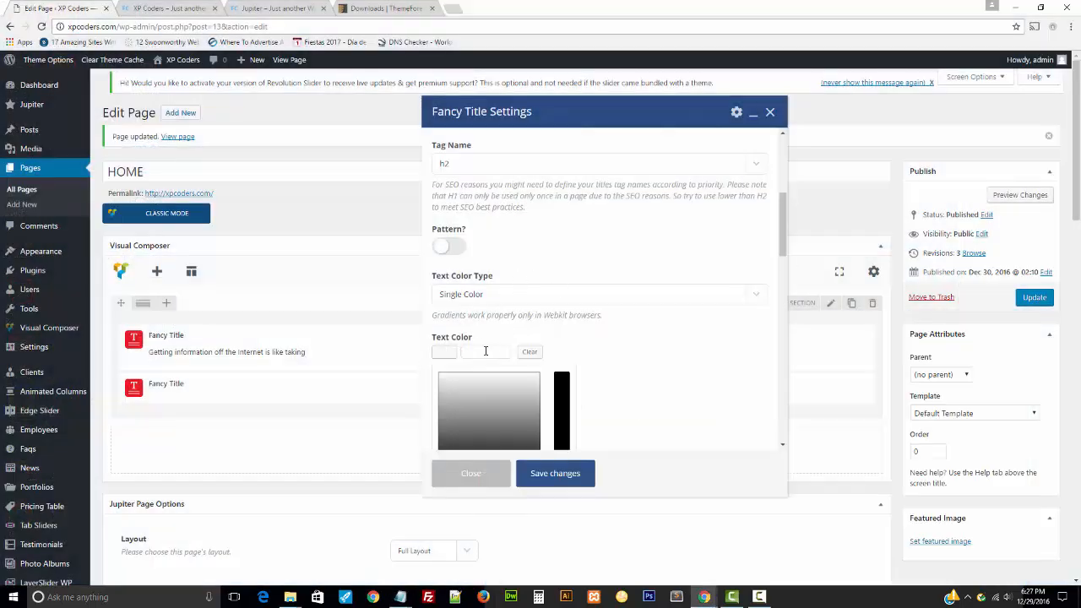
{"action": "type", "text": "#30a0e7"}
- Set the second title's font weight to Bold
{"action": "scroll", "coordinate": [616, 338], "scroll_direction": "down", "scroll_amount": 3}
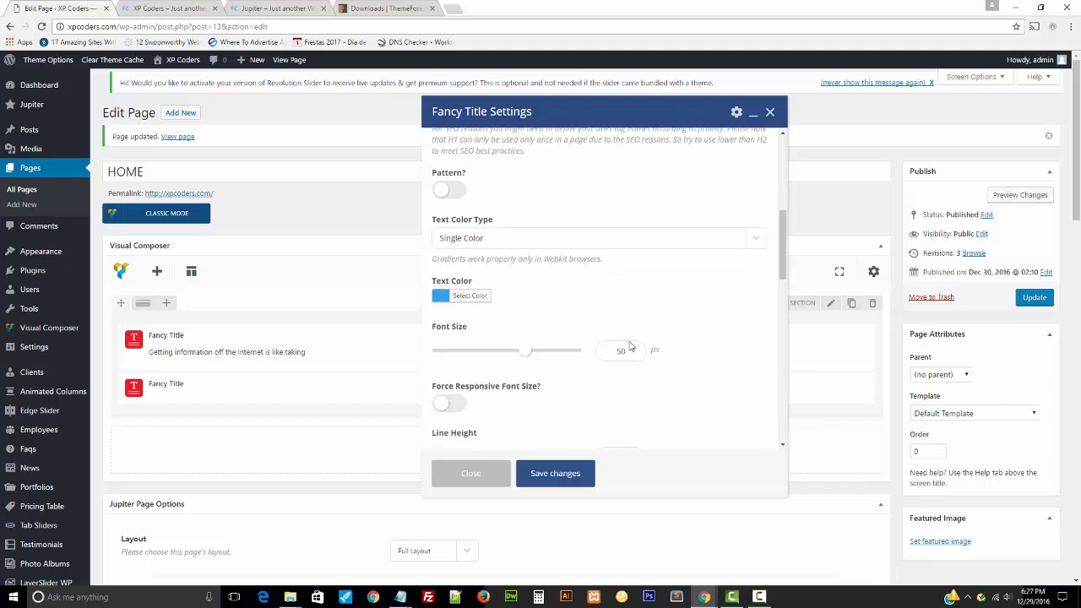
{"action": "scroll", "coordinate": [647, 371], "scroll_direction": "down", "scroll_amount": 1}
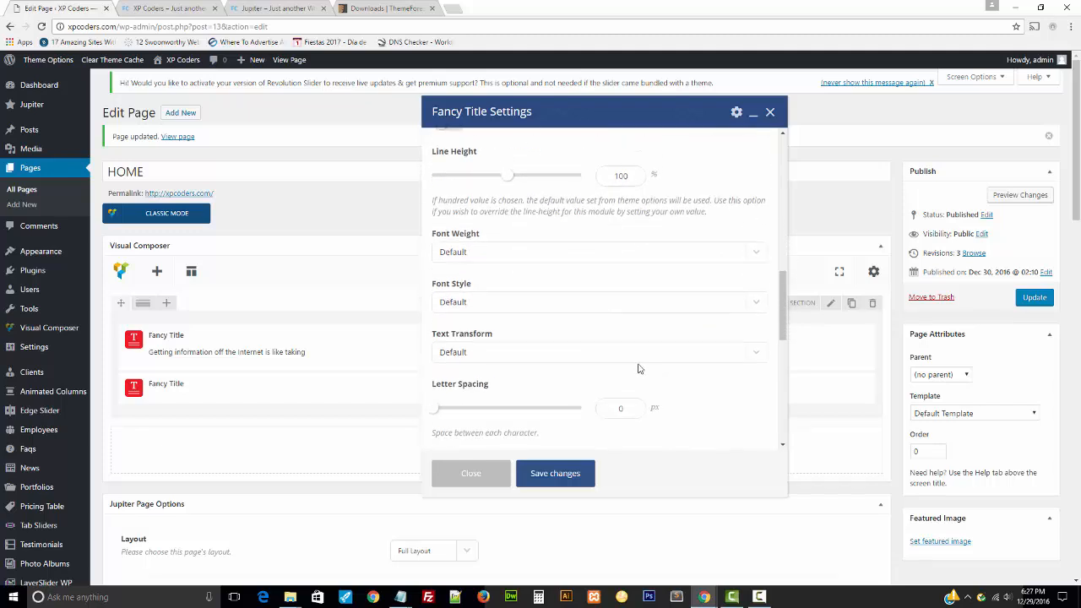
{"action": "left_click", "coordinate": [479, 252]}
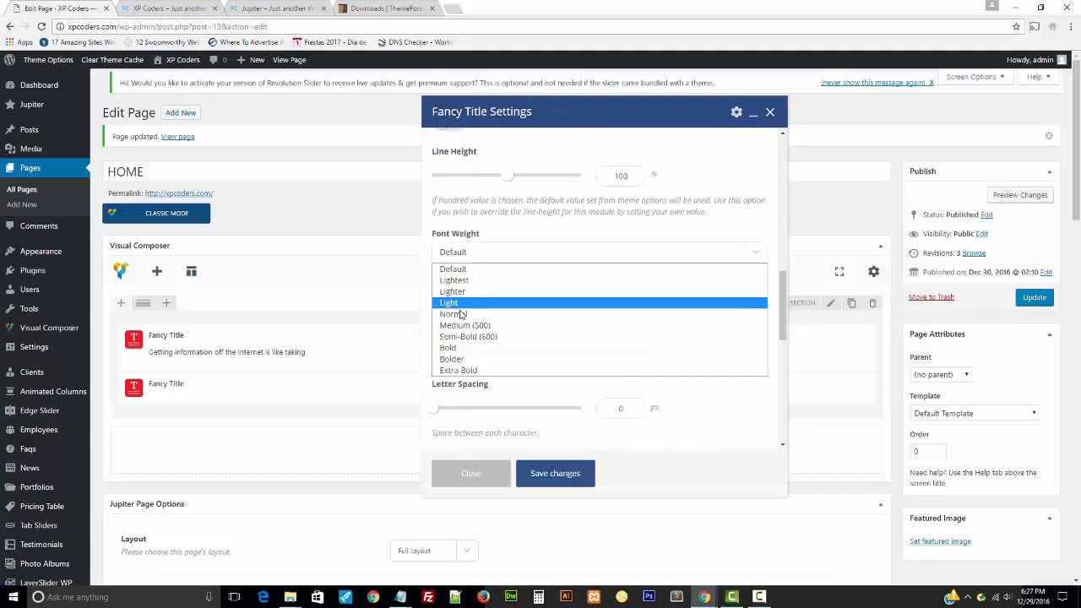
{"action": "left_click", "coordinate": [574, 347]}
{"action": "scroll", "coordinate": [577, 302], "scroll_direction": "down", "scroll_amount": 5}
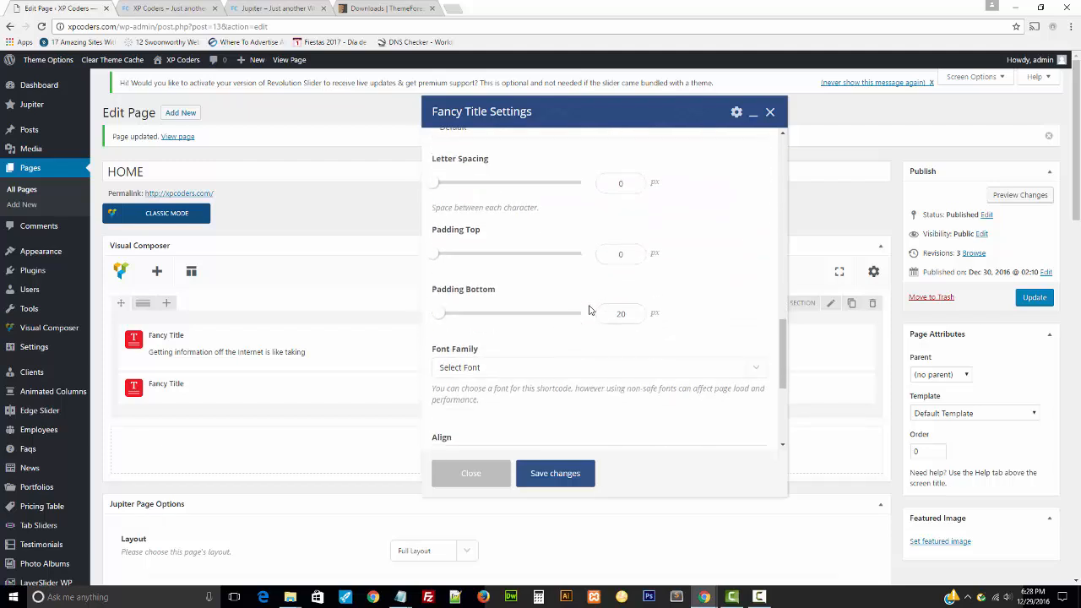
- Set the second title's alignment to Center and save it, updating the HOME page and reloading the live page
{"action": "left_click", "coordinate": [503, 291]}
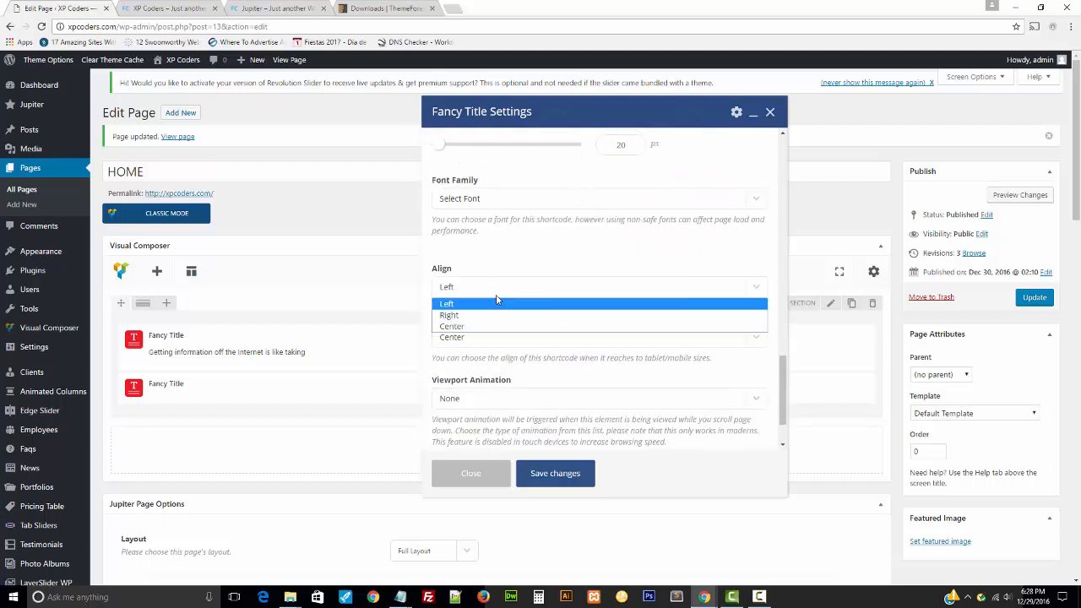
{"action": "left_click", "coordinate": [488, 324]}
{"action": "left_click", "coordinate": [556, 471]}
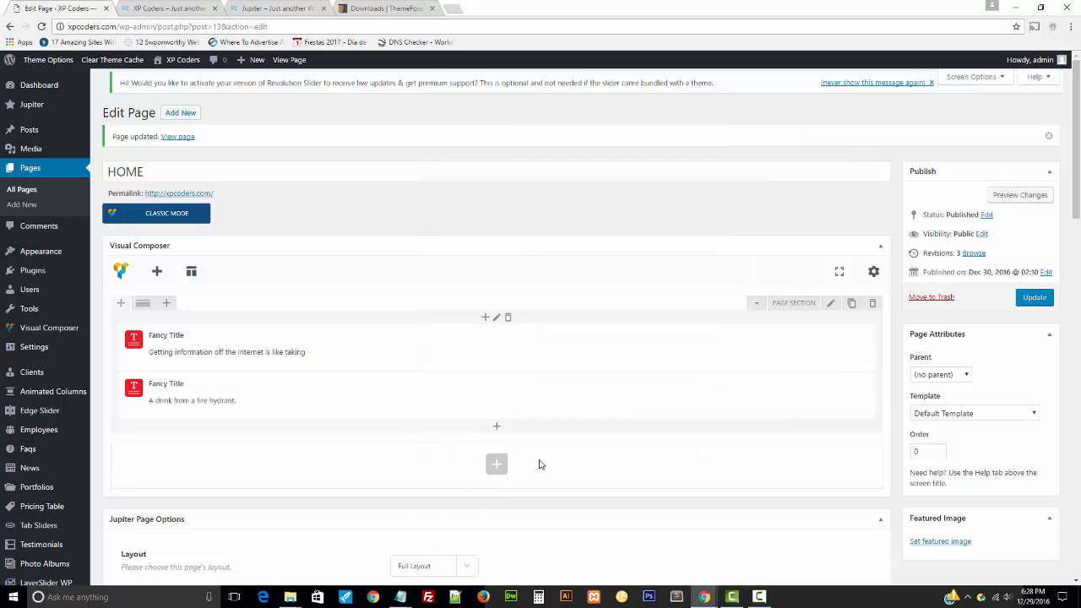
{"action": "left_click", "coordinate": [1026, 302]}
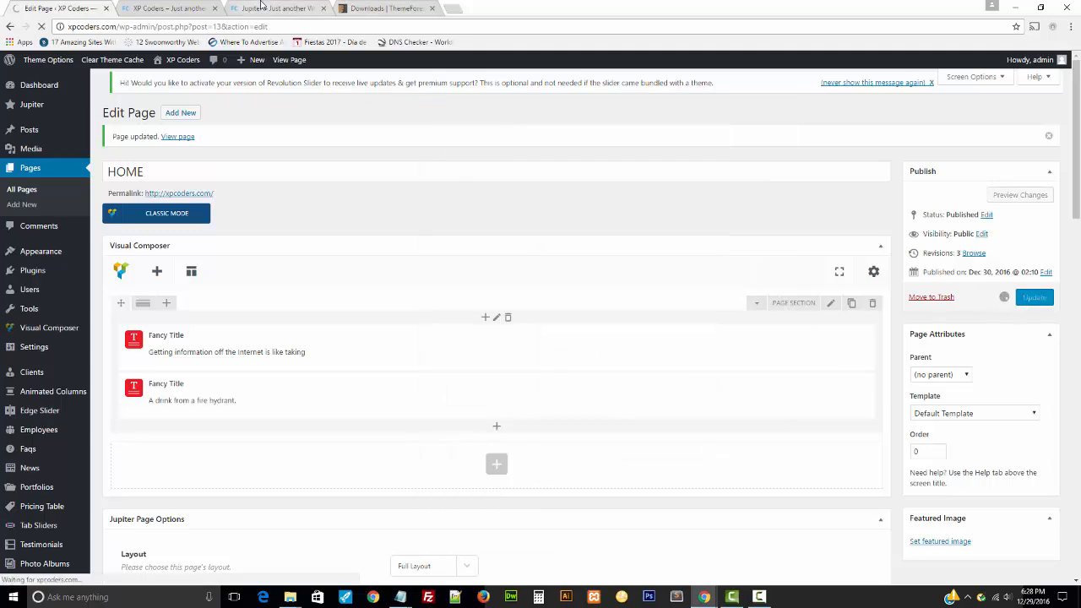
{"action": "left_click", "coordinate": [190, 8]}
{"action": "key", "text": "F5"}
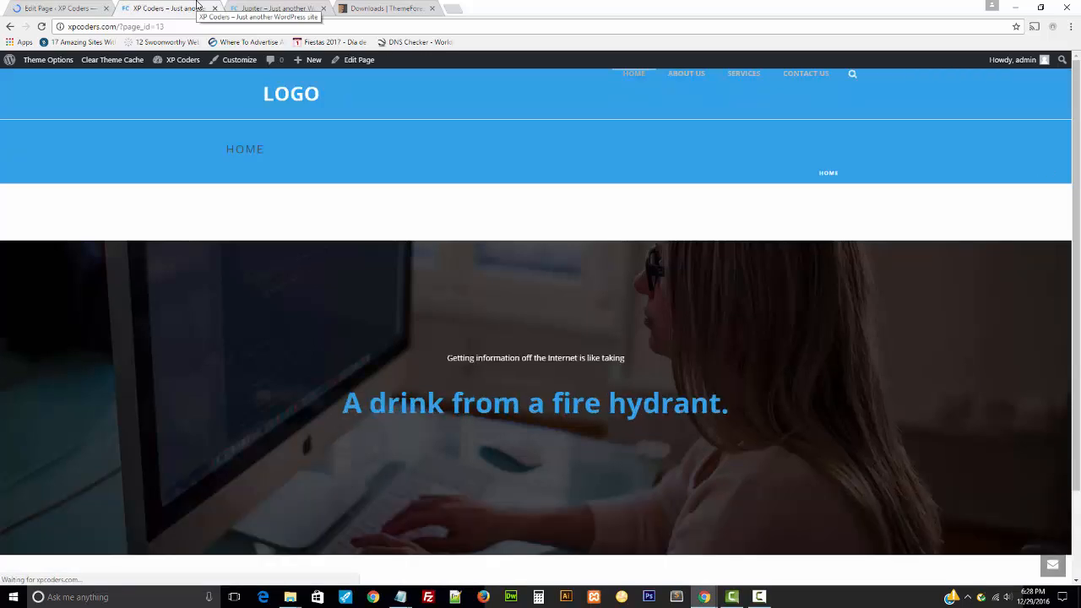
- Set the font size of the first title, "Getting information off the Internet is like taking", to 20 px and save its settings
{"action": "left_click", "coordinate": [88, 5]}
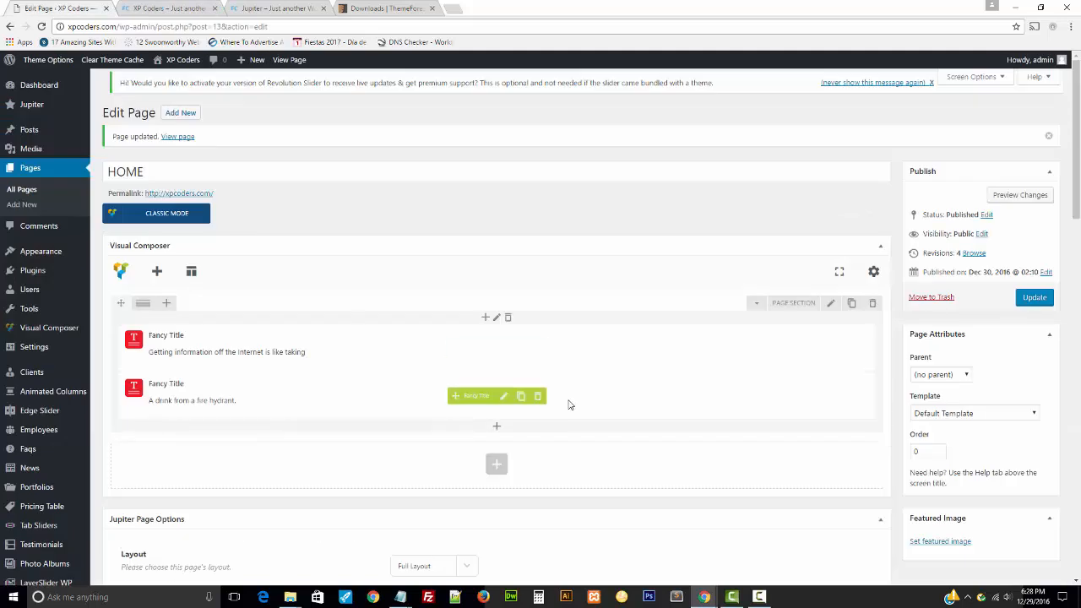
{"action": "left_click", "coordinate": [503, 347]}
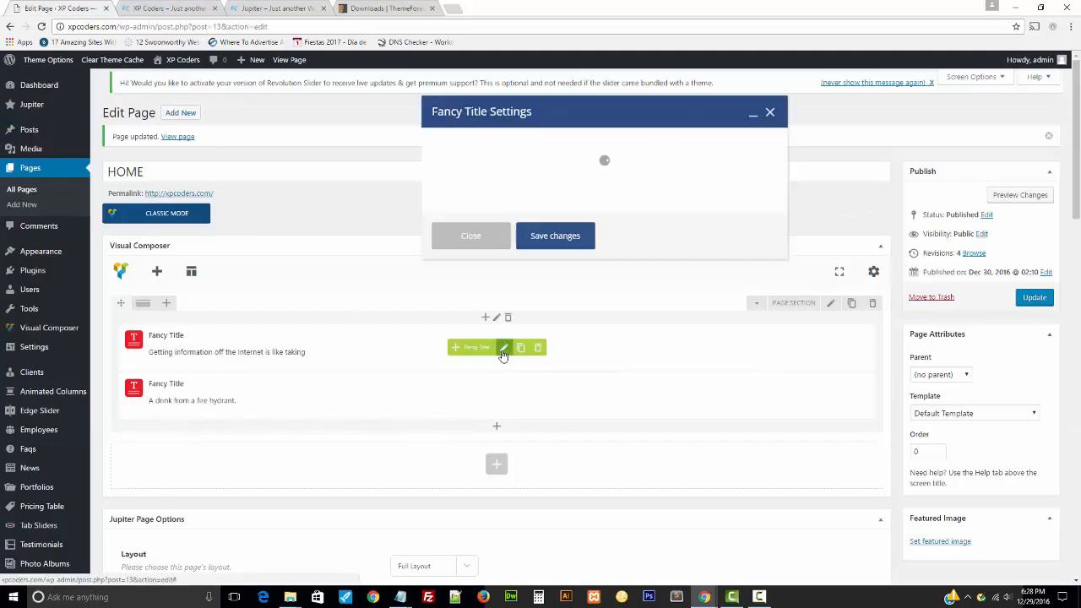
{"action": "scroll", "coordinate": [536, 350], "scroll_direction": "down", "scroll_amount": 5}
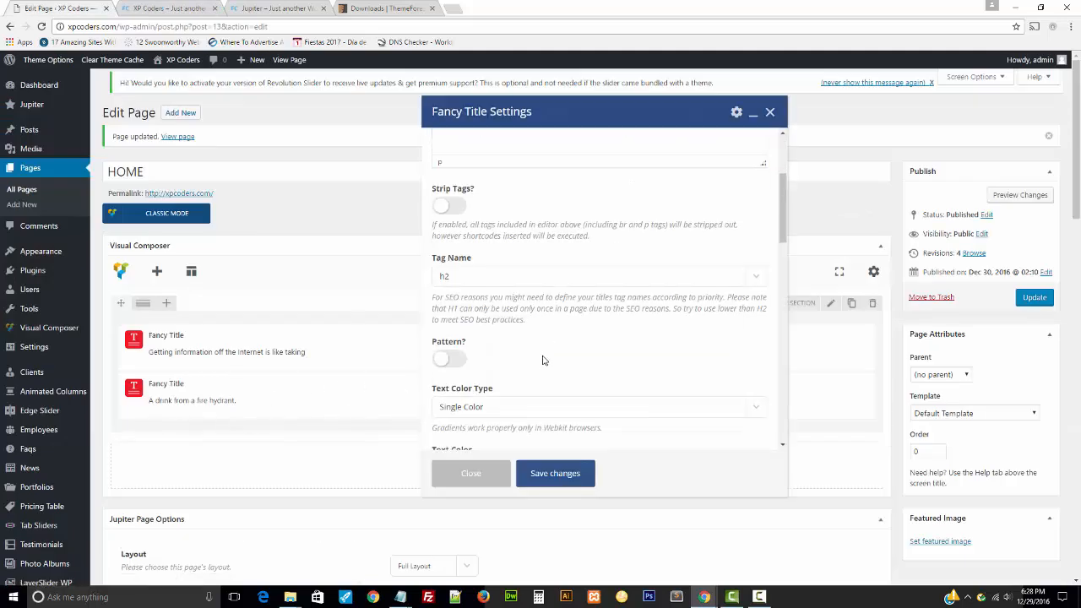
{"action": "double_click", "coordinate": [629, 352]}
{"action": "type", "text": "20"}
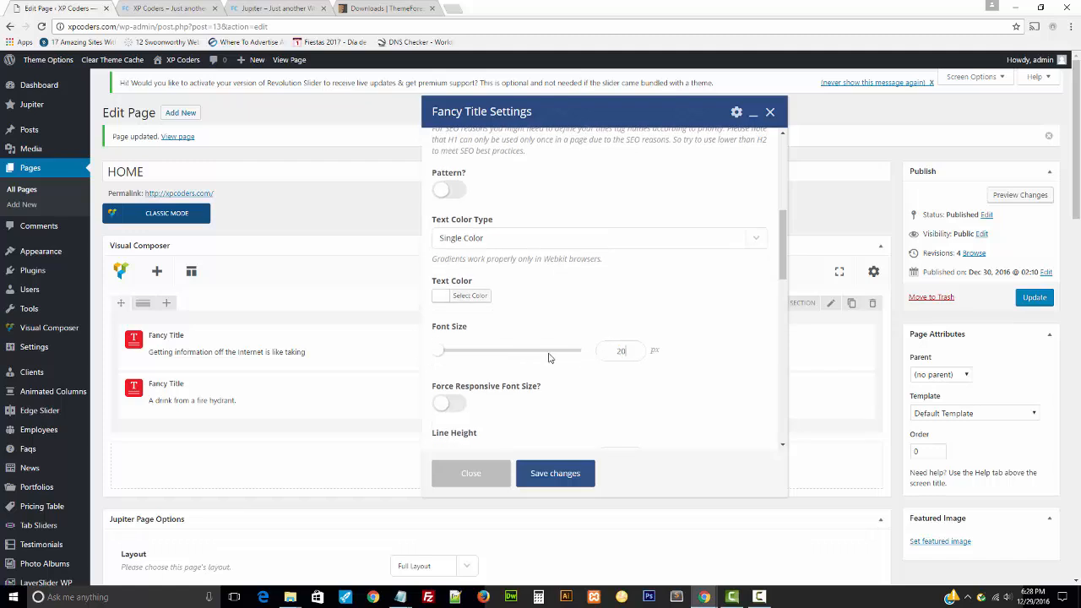
{"action": "left_click", "coordinate": [562, 474]}
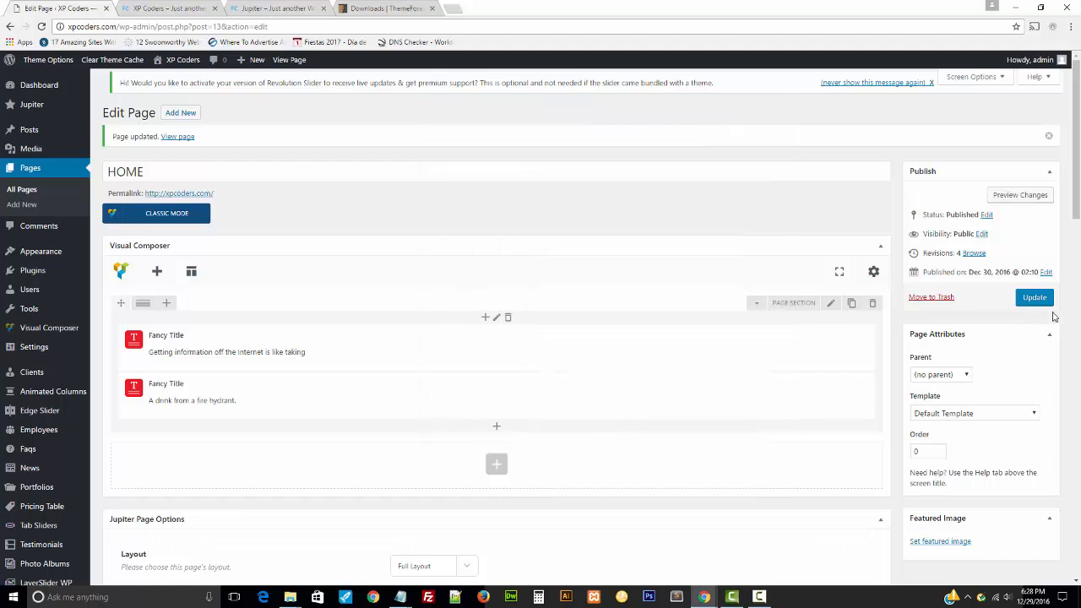
- Update the HOME page and compare the reloaded live banner's titles with the reference Jupiter page
{"action": "left_click", "coordinate": [1044, 302]}
{"action": "left_click", "coordinate": [169, 9]}
{"action": "key", "text": "F5"}
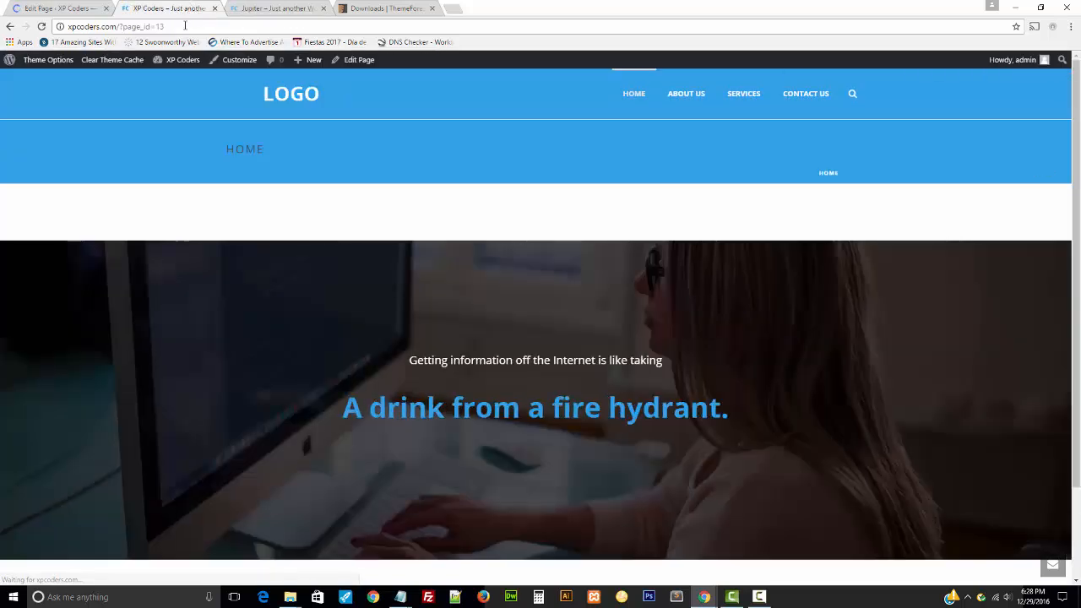
{"action": "triple_click", "coordinate": [498, 361]}
{"action": "left_click", "coordinate": [240, 6]}
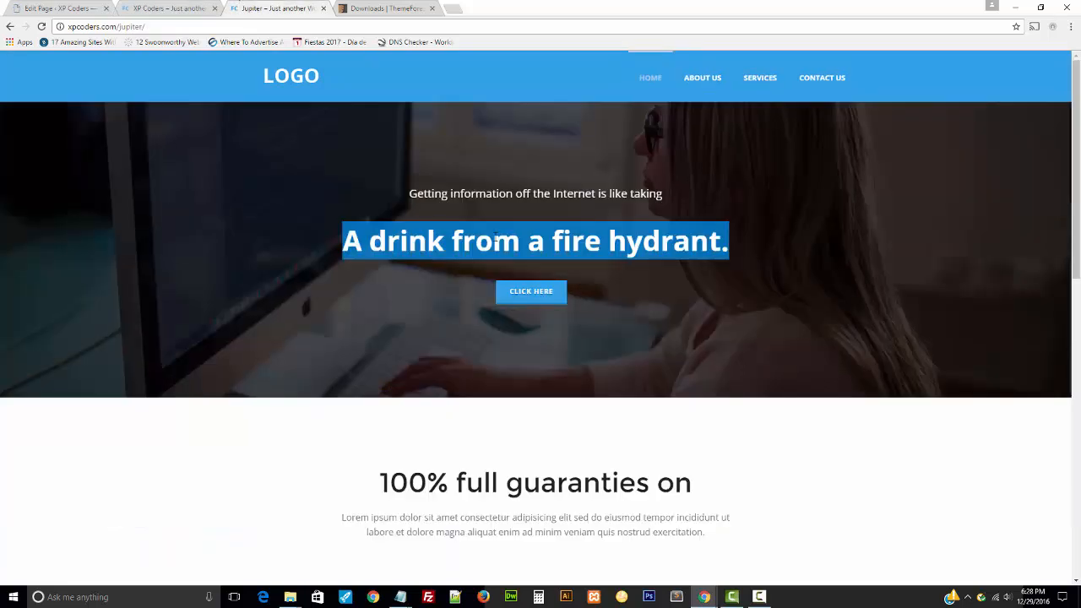
{"action": "left_click", "coordinate": [563, 343]}
{"action": "left_click", "coordinate": [159, 6]}
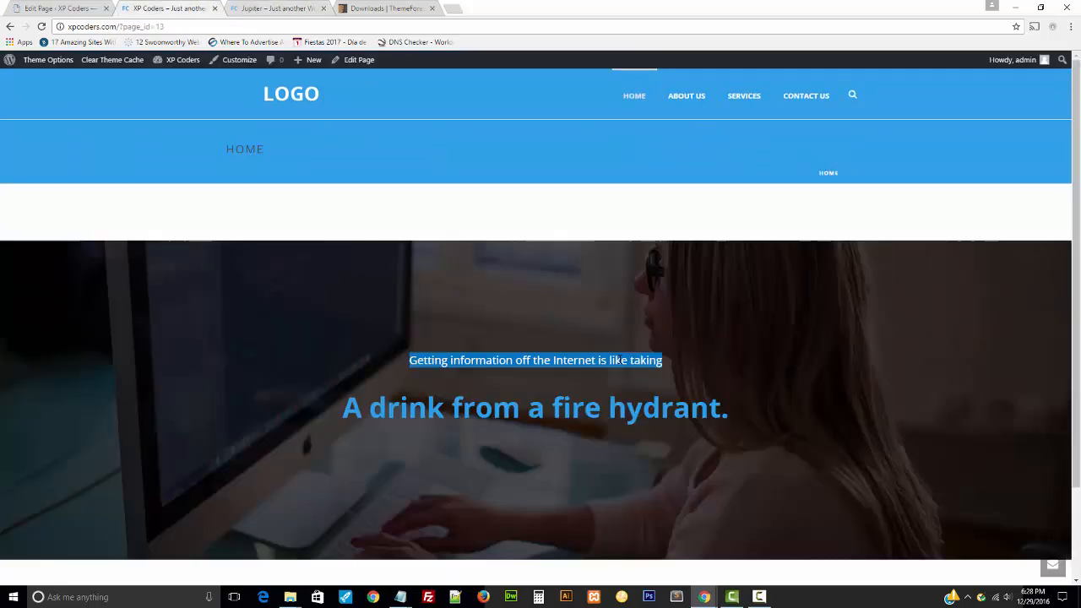
{"action": "scroll", "coordinate": [631, 381], "scroll_direction": "down", "scroll_amount": 2}
{"action": "left_click", "coordinate": [516, 330]}
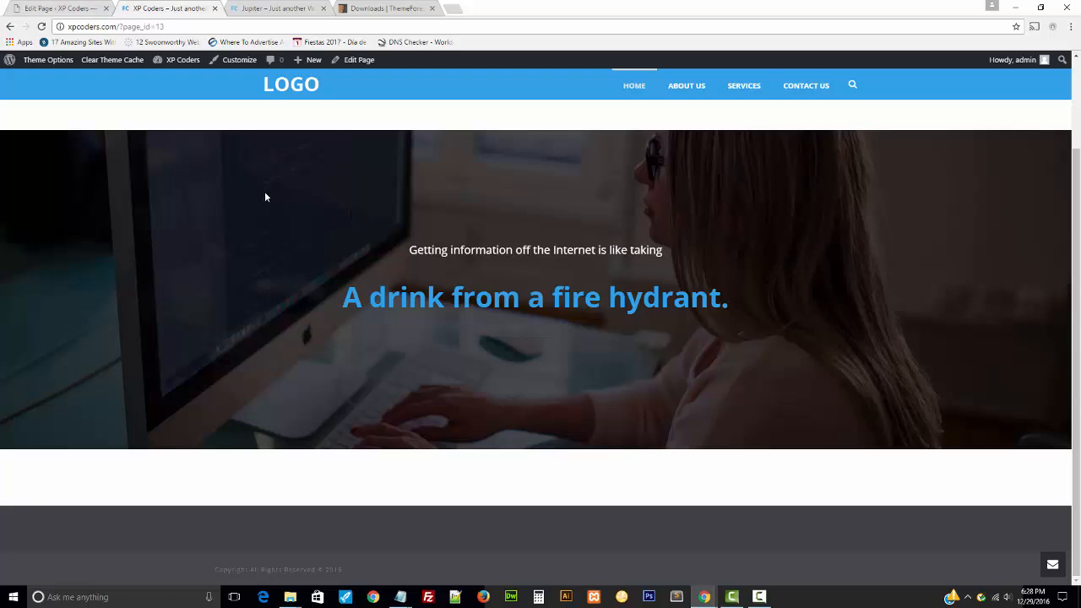
- Add a Button element below the second title in the page section and set its text to "CLICK HERE", matching the reference page
{"action": "left_click", "coordinate": [72, 7]}
{"action": "scroll", "coordinate": [534, 343], "scroll_direction": "down", "scroll_amount": 1}
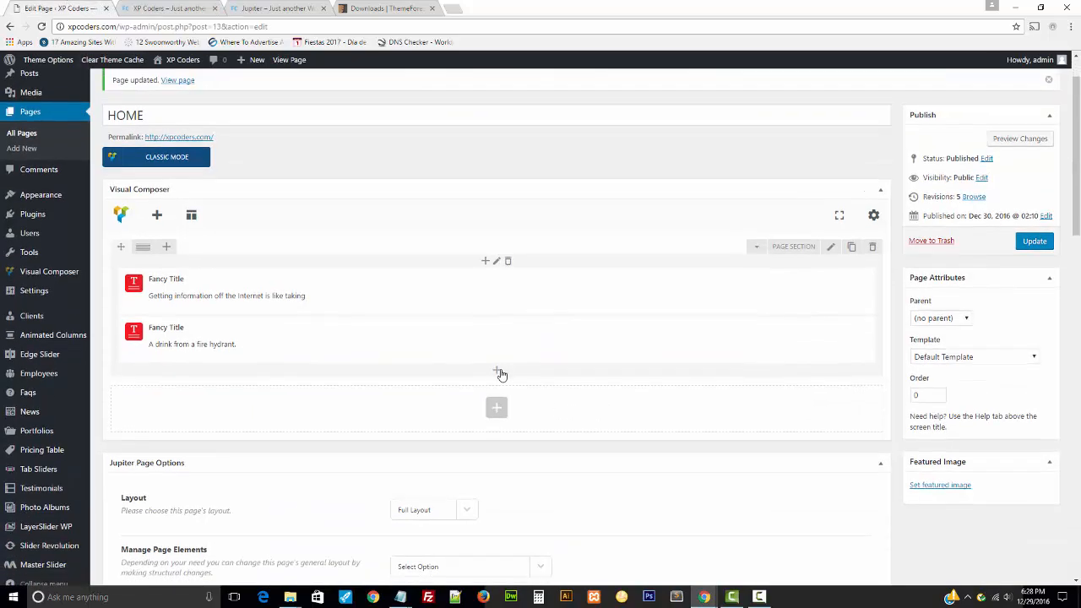
{"action": "left_click", "coordinate": [496, 370]}
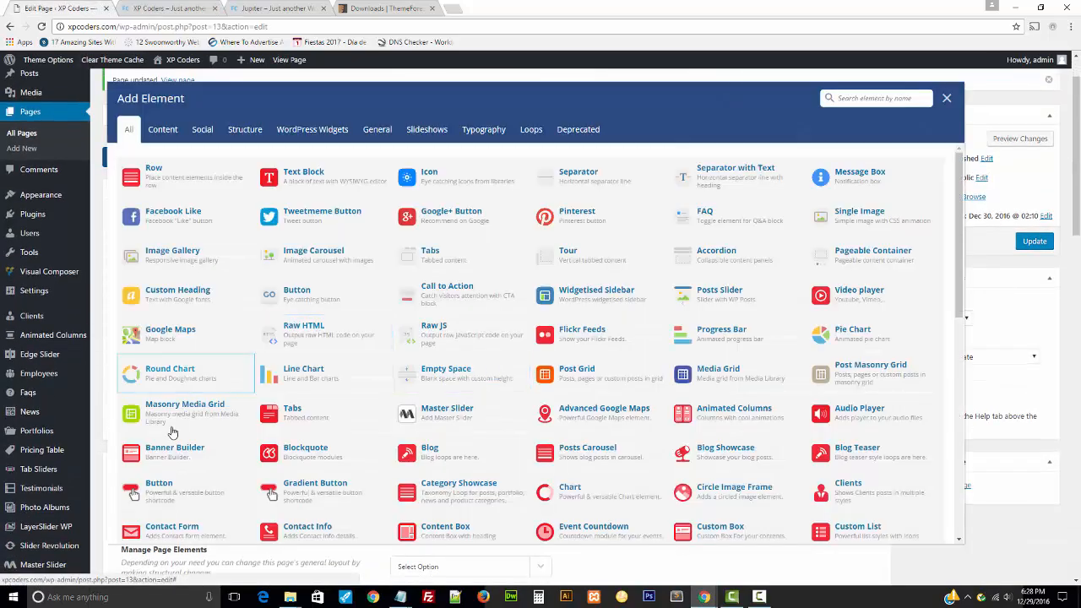
{"action": "left_click", "coordinate": [162, 487]}
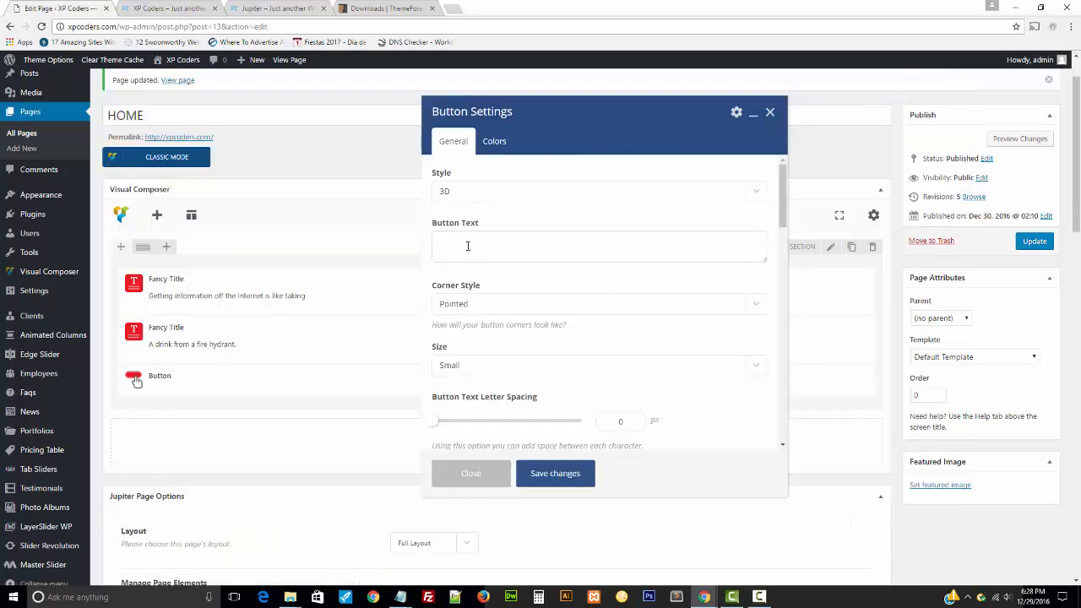
{"action": "left_click", "coordinate": [194, 7]}
{"action": "left_click", "coordinate": [236, 7]}
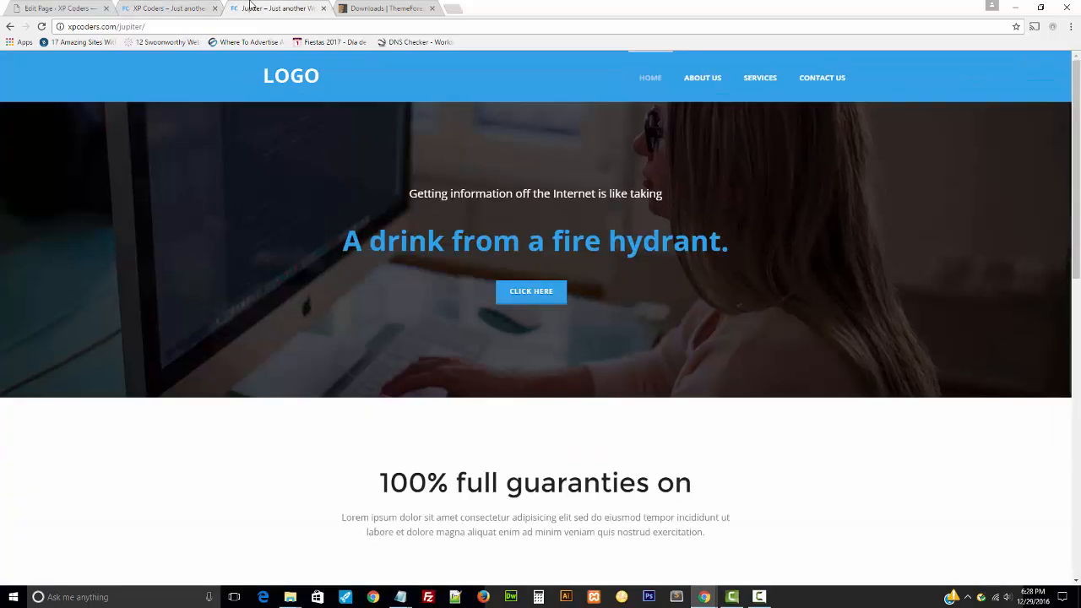
{"action": "left_click", "coordinate": [85, 8]}
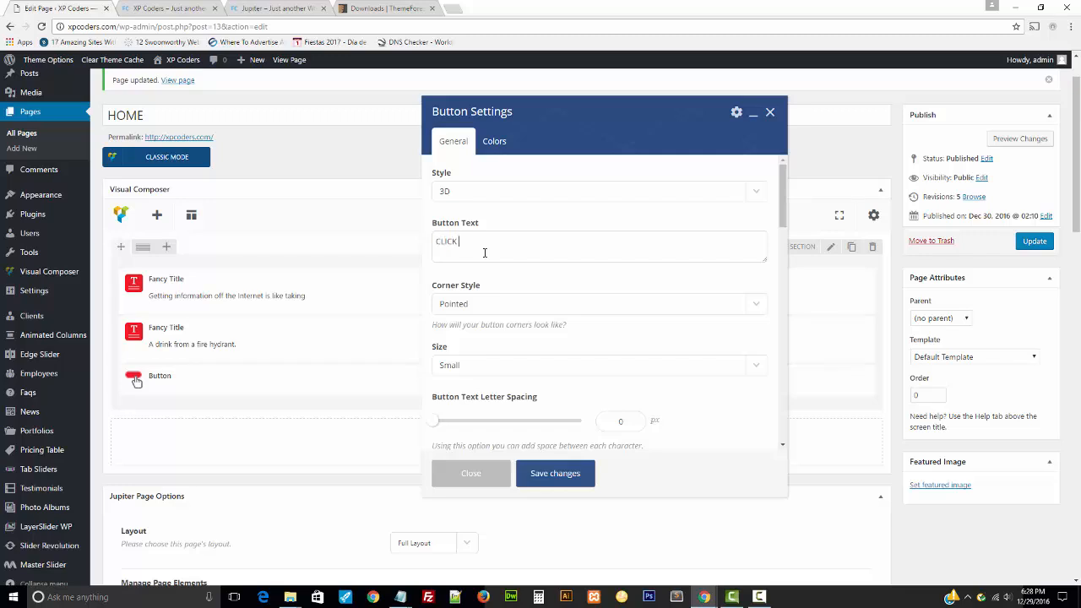
{"action": "type", "text": "HERE"}
- Set the button's size to Medium
{"action": "left_click", "coordinate": [592, 365]}
{"action": "left_click", "coordinate": [560, 394]}
{"action": "scroll", "coordinate": [607, 364], "scroll_direction": "down", "scroll_amount": 2}
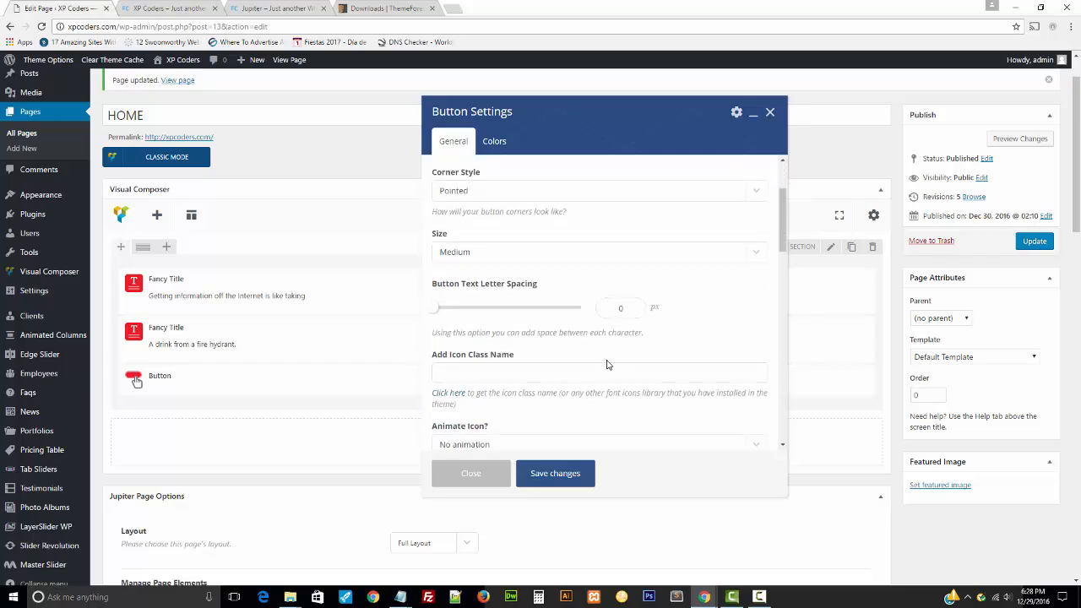
- Set the button's alignment to Center, review its remaining general options and save its settings
{"action": "scroll", "coordinate": [606, 364], "scroll_direction": "down", "scroll_amount": 4}
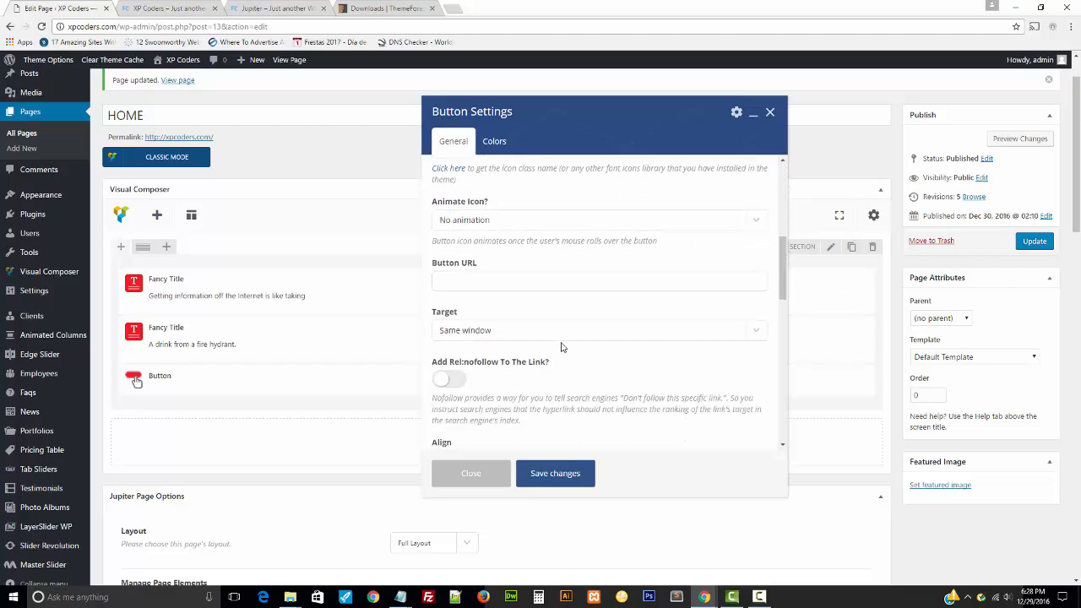
{"action": "left_click", "coordinate": [476, 283]}
{"action": "scroll", "coordinate": [584, 378], "scroll_direction": "down", "scroll_amount": 2}
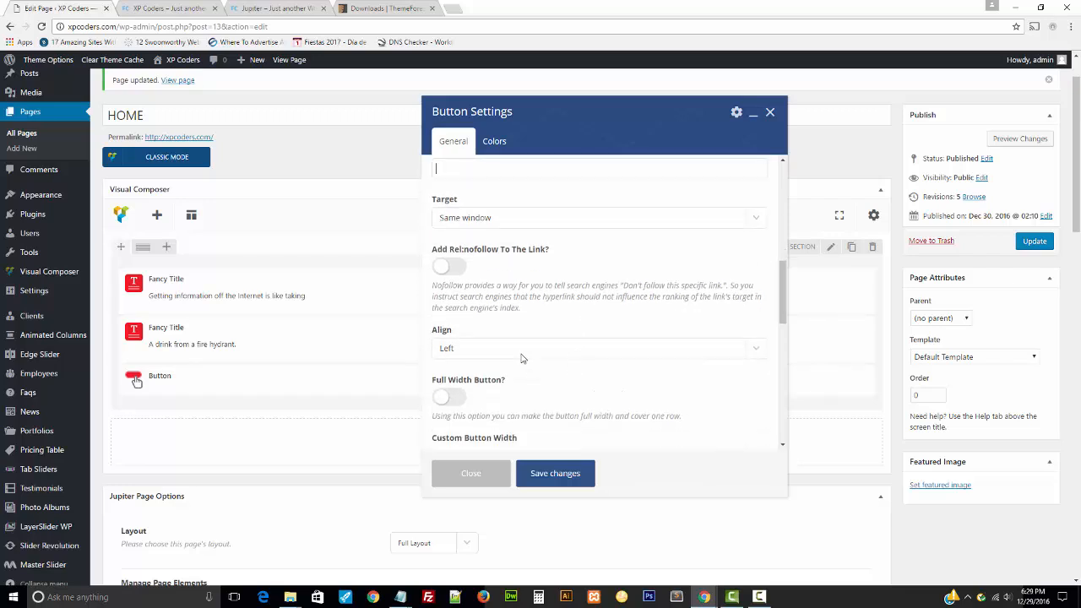
{"action": "left_click", "coordinate": [510, 349]}
{"action": "left_click", "coordinate": [470, 389]}
{"action": "scroll", "coordinate": [507, 326], "scroll_direction": "up", "scroll_amount": 3}
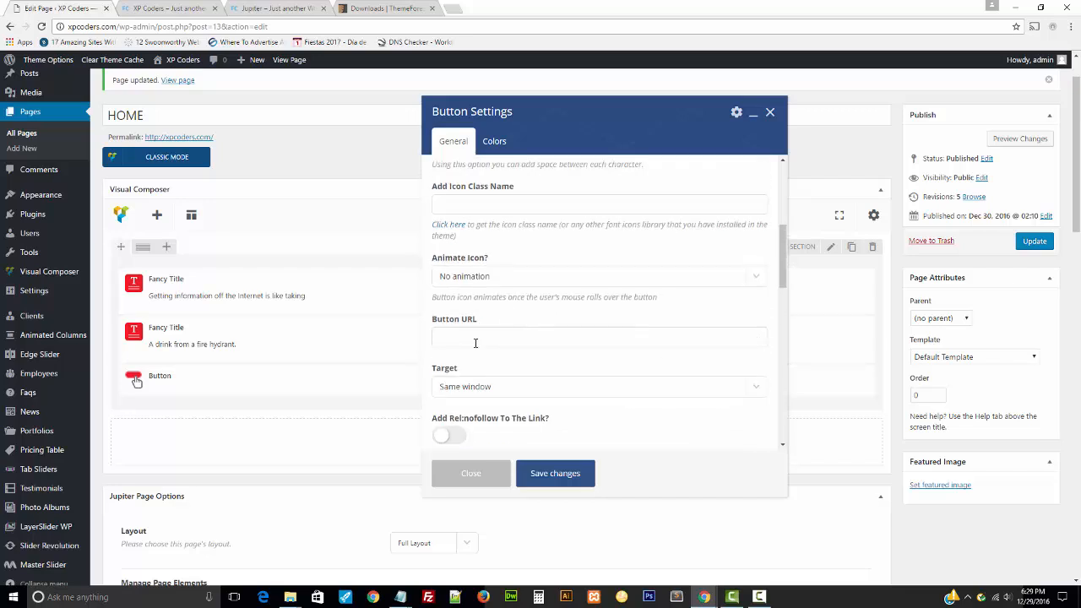
{"action": "scroll", "coordinate": [673, 394], "scroll_direction": "down", "scroll_amount": 10}
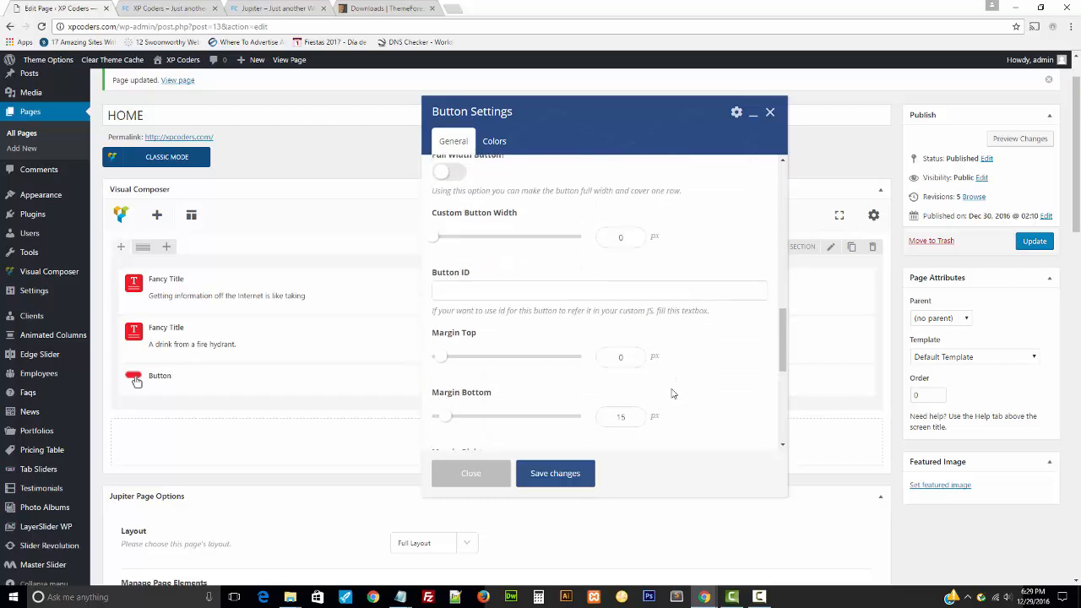
{"action": "scroll", "coordinate": [673, 394], "scroll_direction": "down", "scroll_amount": 3}
{"action": "left_click", "coordinate": [555, 473]}
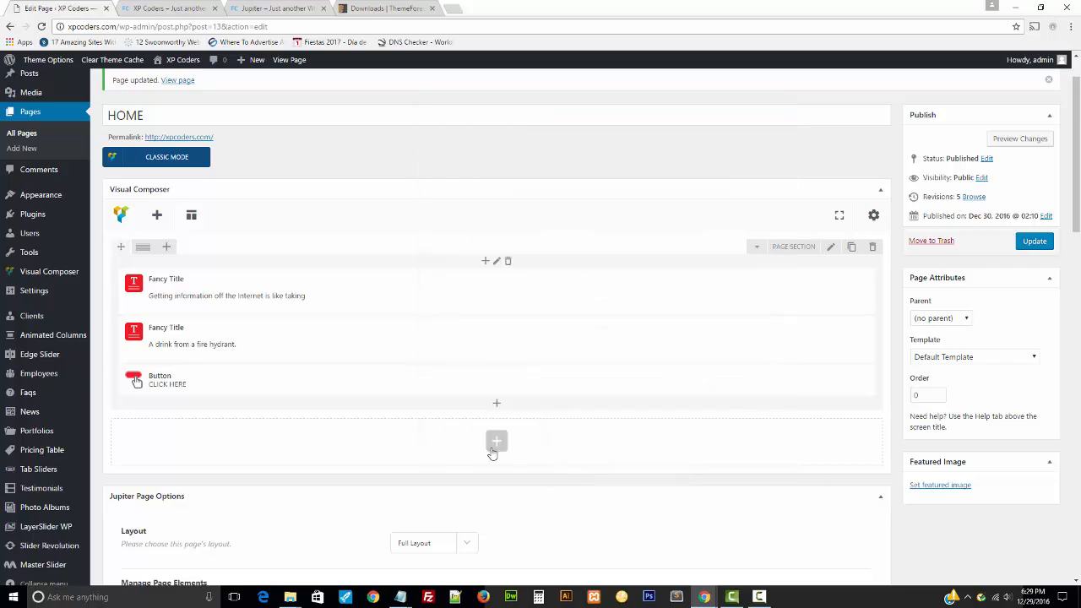
- Update the HOME page with the new button and compare the reloaded live banner with the reference Jupiter page
{"action": "left_click", "coordinate": [1034, 241]}
{"action": "left_click", "coordinate": [160, 9]}
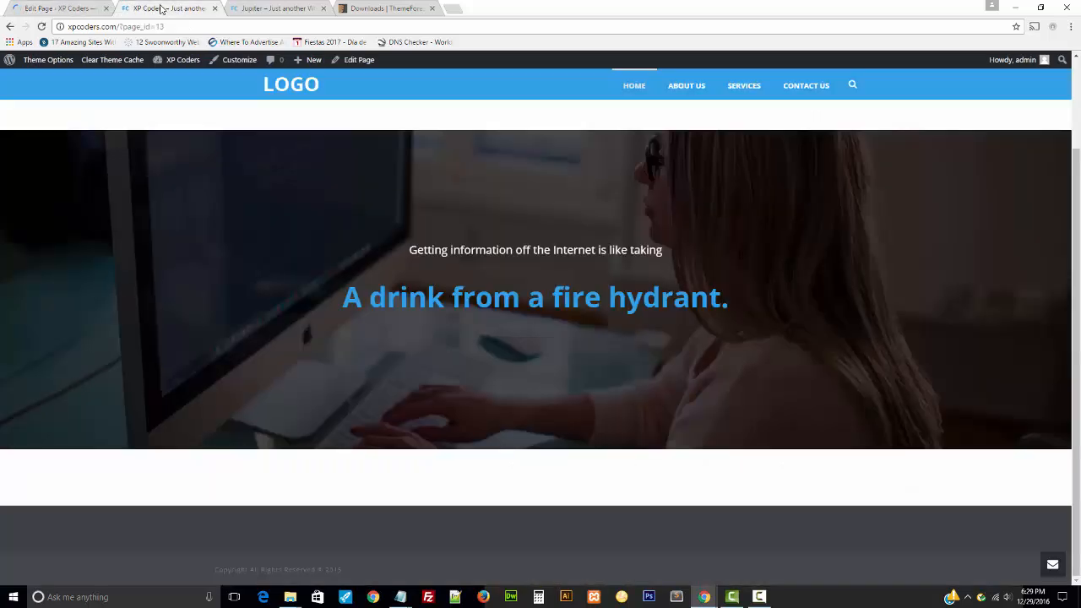
{"action": "key", "text": "F5"}
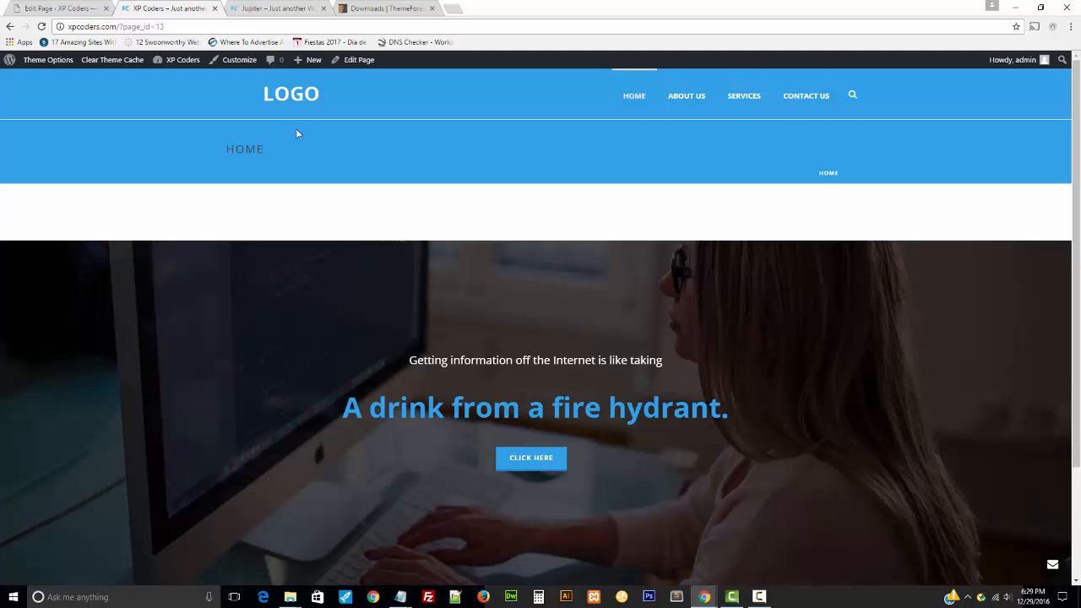
{"action": "left_click", "coordinate": [274, 8]}
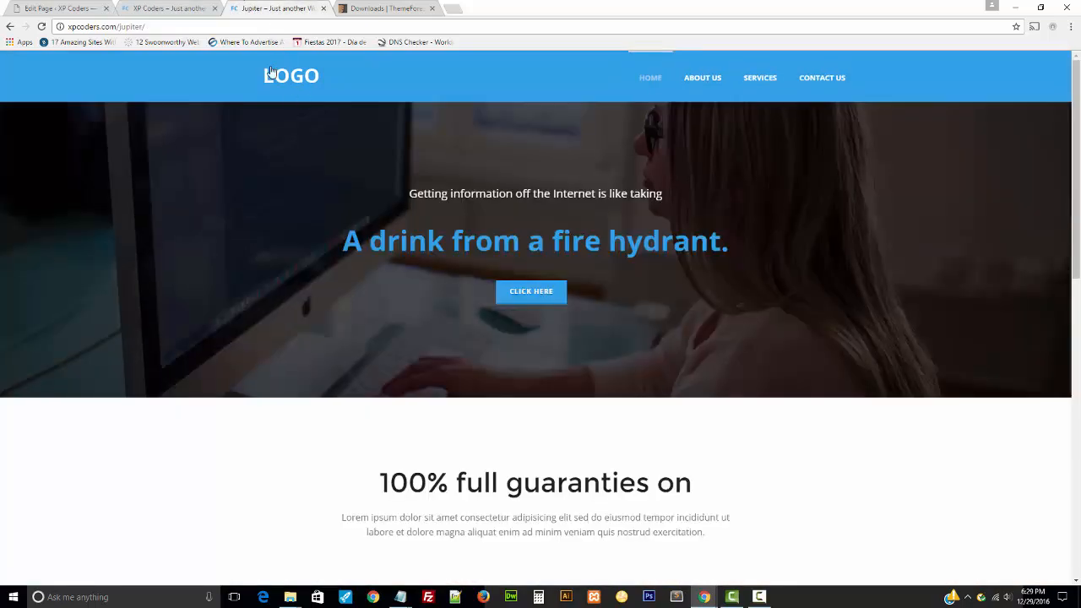
{"action": "left_click", "coordinate": [169, 8]}
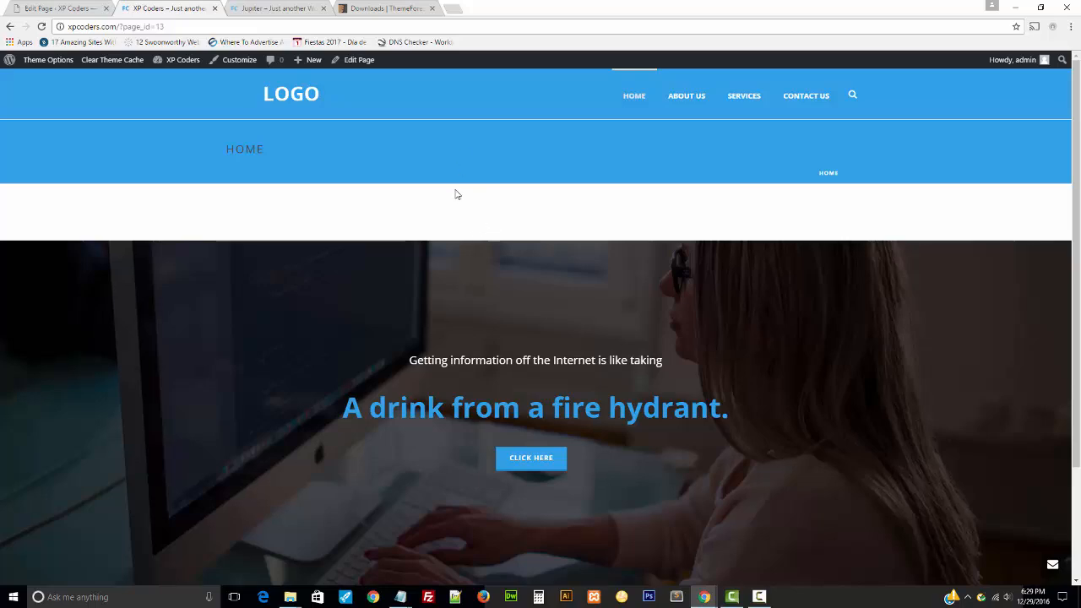
{"action": "left_click", "coordinate": [252, 7]}
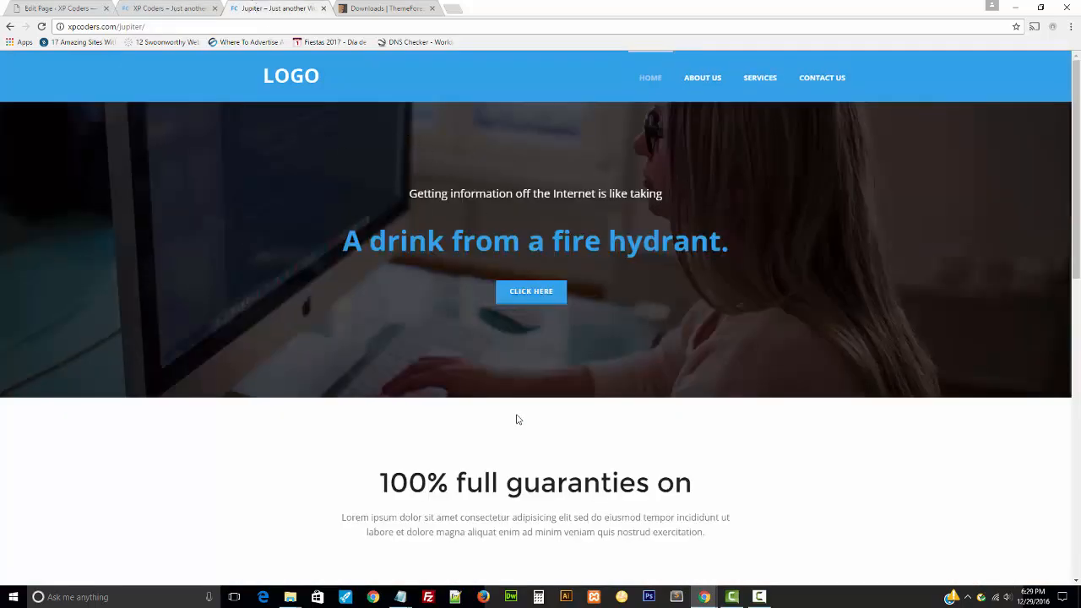
{"action": "left_click", "coordinate": [161, 7]}
{"action": "scroll", "coordinate": [159, 55], "scroll_direction": "down", "scroll_amount": 2}
- In the Jupiter Page Options, set Manage Page Elements to Remove Page Title and enable Stick Template
{"action": "left_click", "coordinate": [88, 7]}
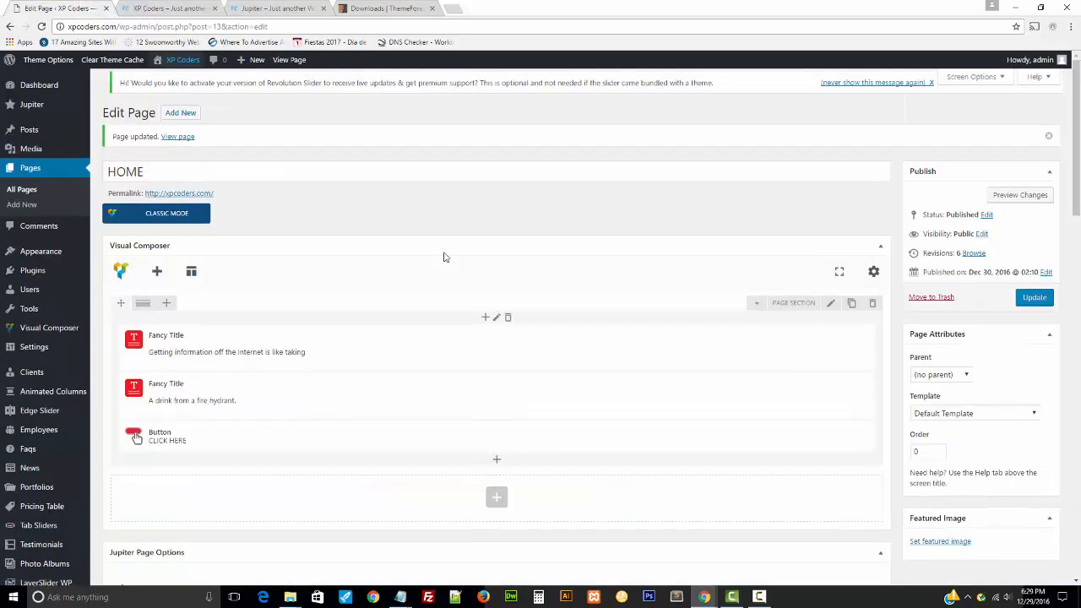
{"action": "scroll", "coordinate": [604, 376], "scroll_direction": "down", "scroll_amount": 3}
{"action": "scroll", "coordinate": [606, 379], "scroll_direction": "down", "scroll_amount": 2}
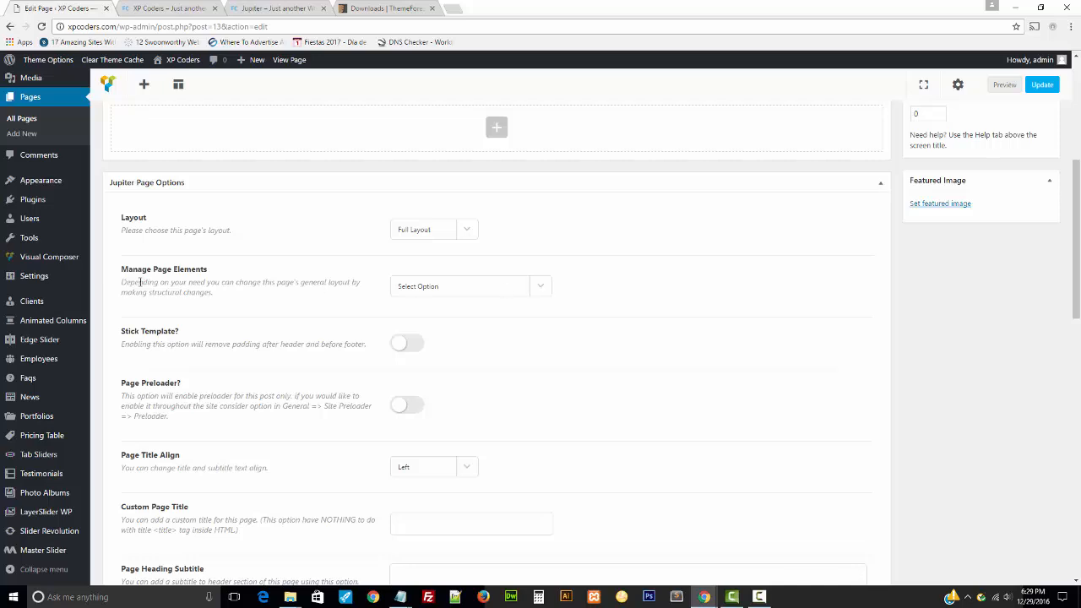
{"action": "left_click", "coordinate": [499, 291]}
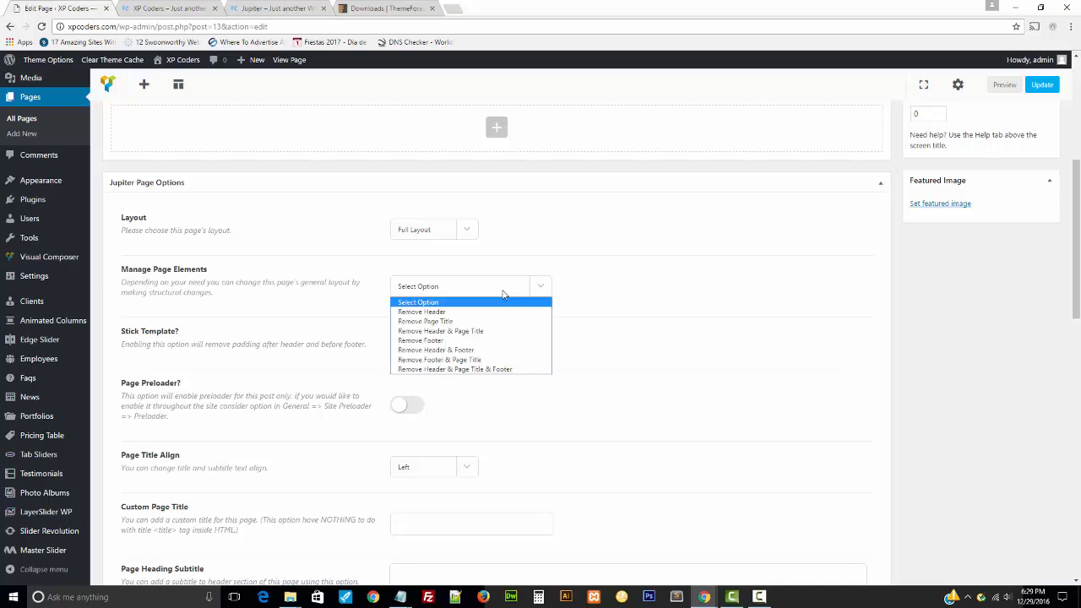
{"action": "left_click", "coordinate": [428, 322]}
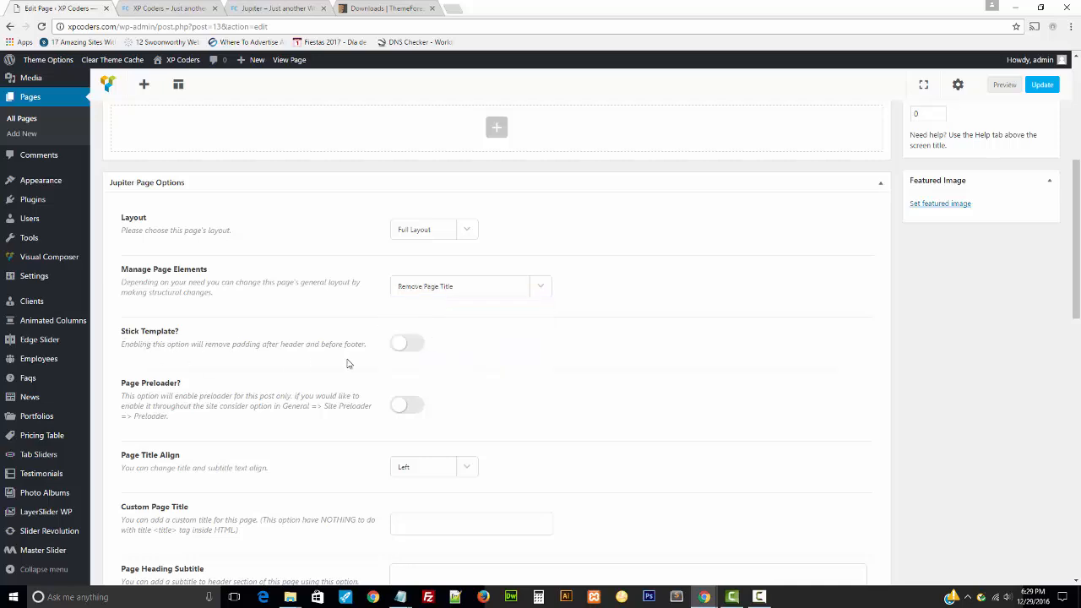
{"action": "left_click", "coordinate": [410, 342]}
- Update the HOME page with the new page options and reload the live page
{"action": "left_click", "coordinate": [1041, 85]}
{"action": "left_click", "coordinate": [169, 7]}
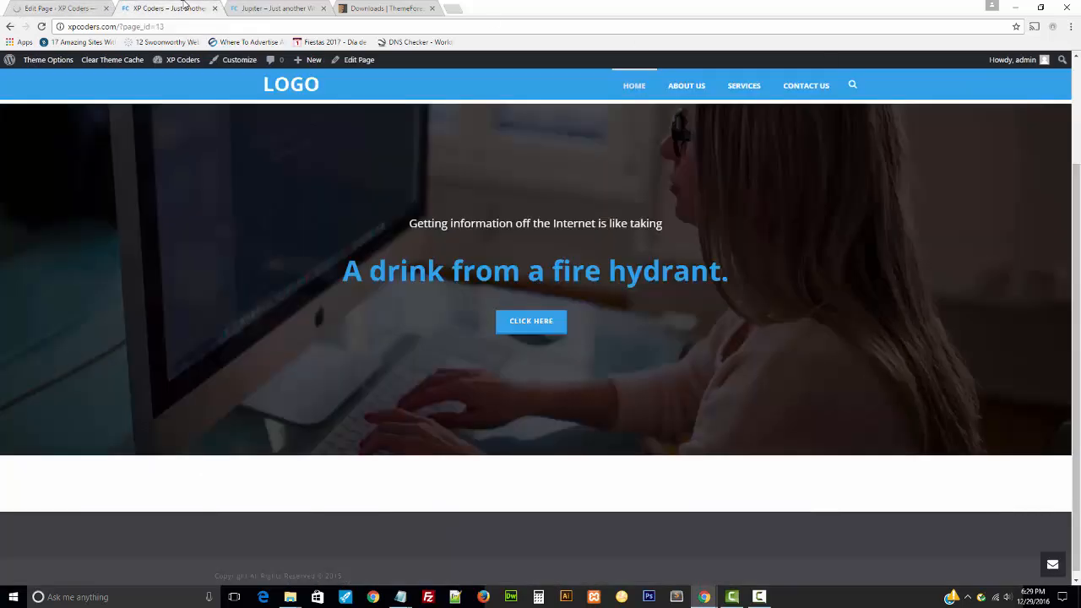
{"action": "key", "text": "F5"}
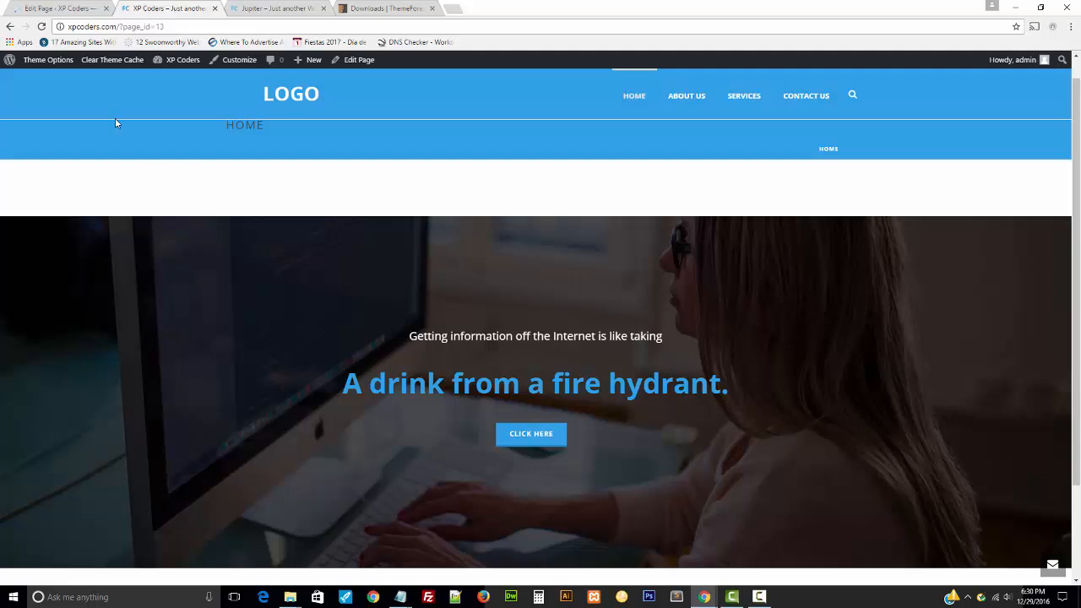
- Reload the live HOME page and compare it with the reference Jupiter page, including the section below the banner
{"action": "left_click", "coordinate": [41, 27]}
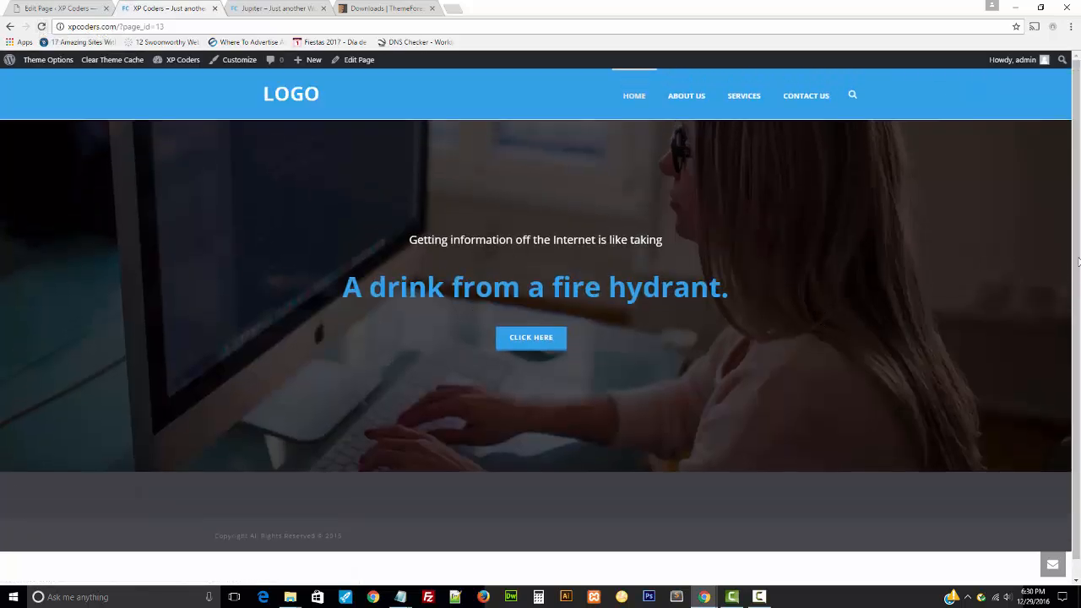
{"action": "scroll", "coordinate": [1077, 262], "scroll_direction": "down", "scroll_amount": 1}
{"action": "scroll", "coordinate": [1077, 262], "scroll_direction": "up", "scroll_amount": 1}
{"action": "left_click", "coordinate": [293, 8]}
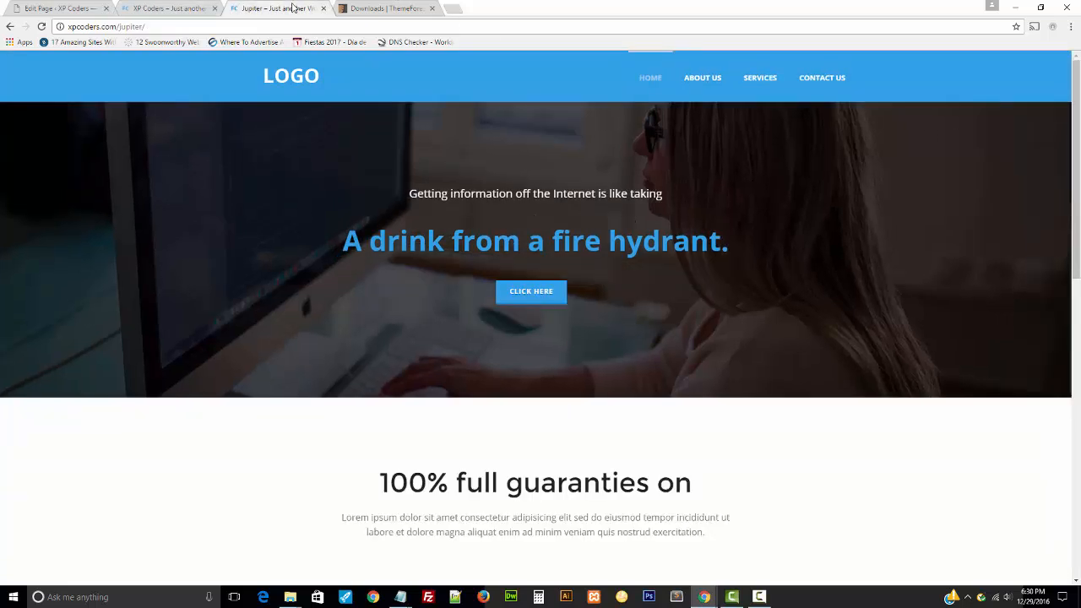
{"action": "scroll", "coordinate": [723, 377], "scroll_direction": "down", "scroll_amount": 2}
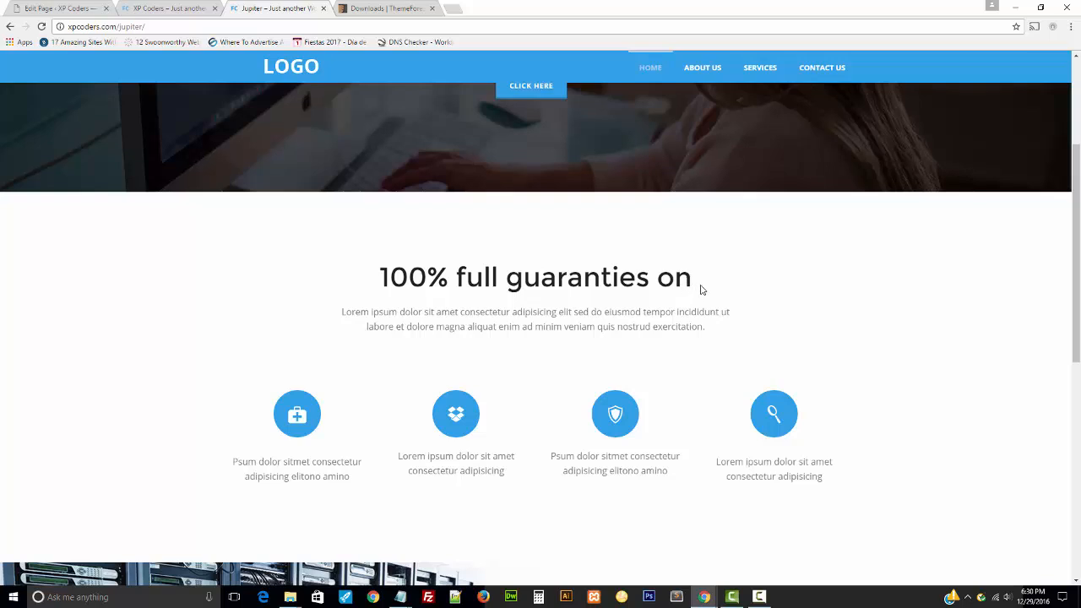
- Copy the heading "100% full guaranties on" from the reference Jupiter page and return to the HOME page editor
{"action": "left_click_drag", "start_coordinate": [701, 290], "coordinate": [345, 268]}
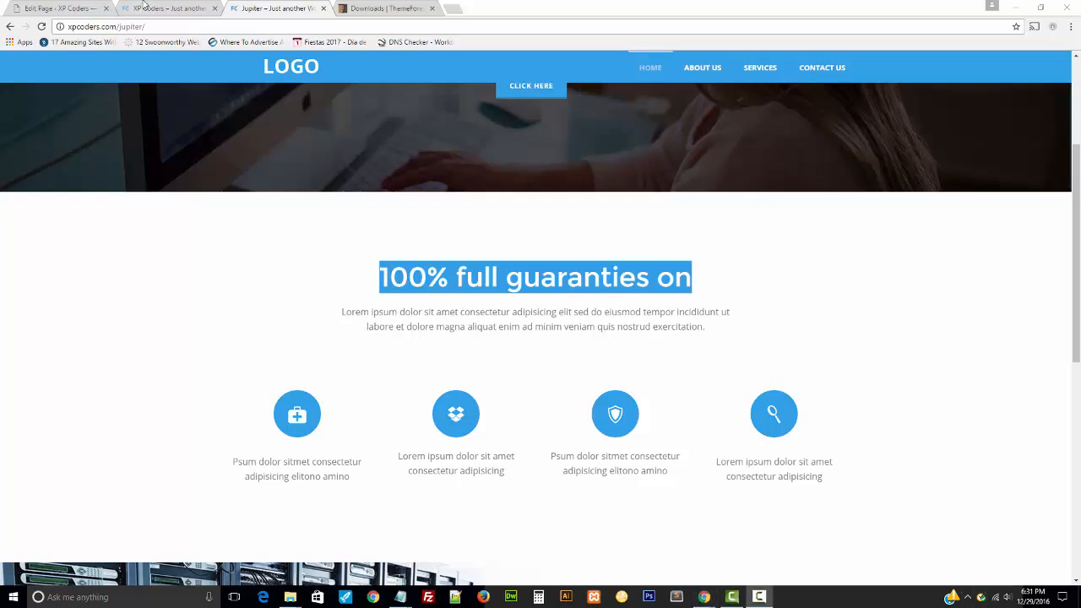
{"action": "left_click_drag", "start_coordinate": [693, 278], "coordinate": [324, 266]}
{"action": "key", "text": "ctrl+c"}
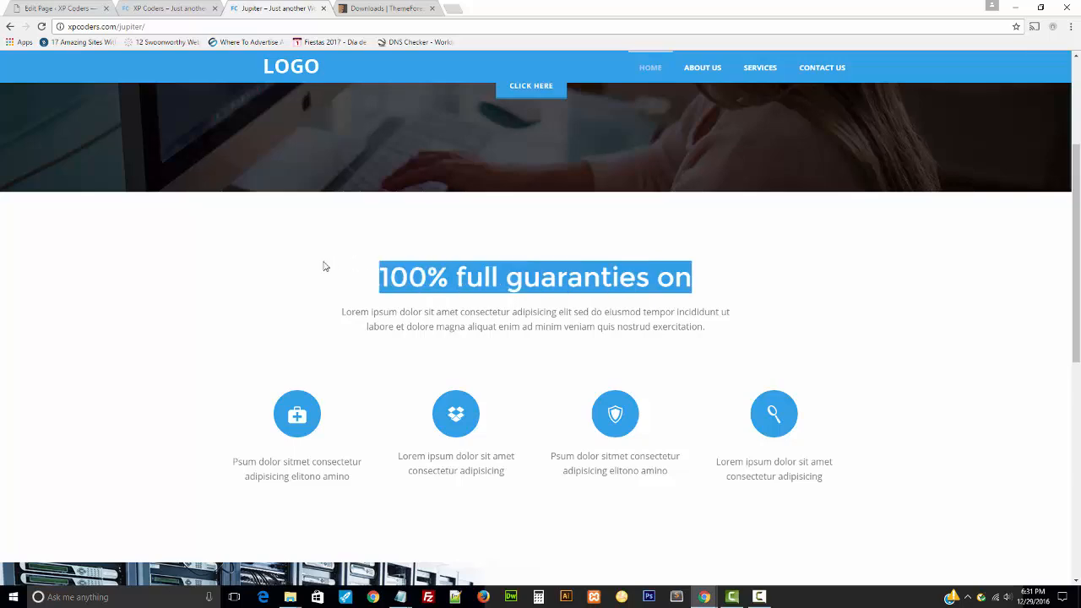
{"action": "left_click", "coordinate": [175, 7]}
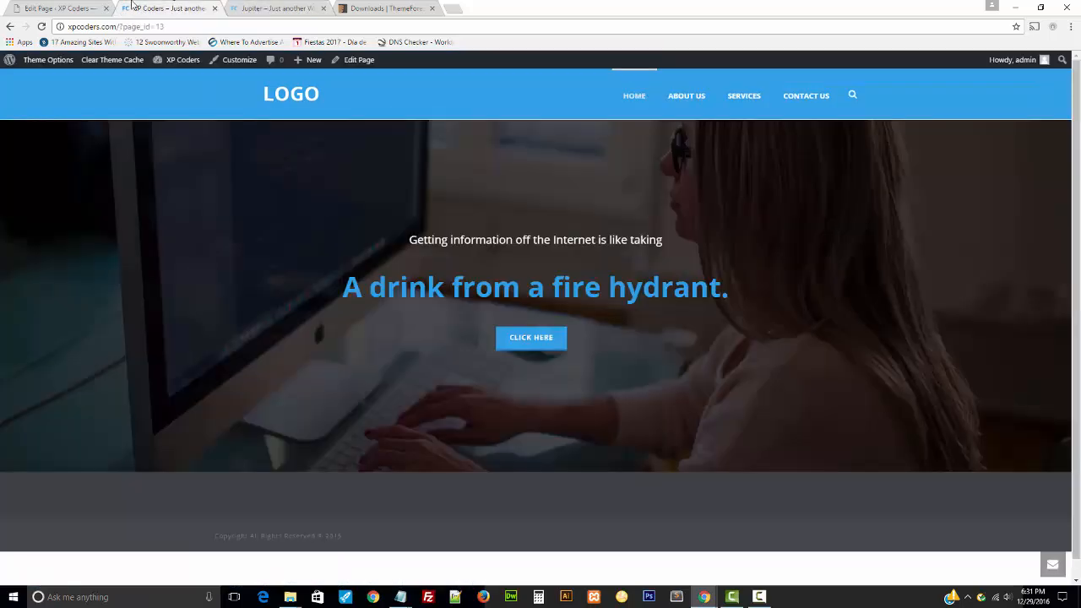
{"action": "left_click", "coordinate": [85, 9]}
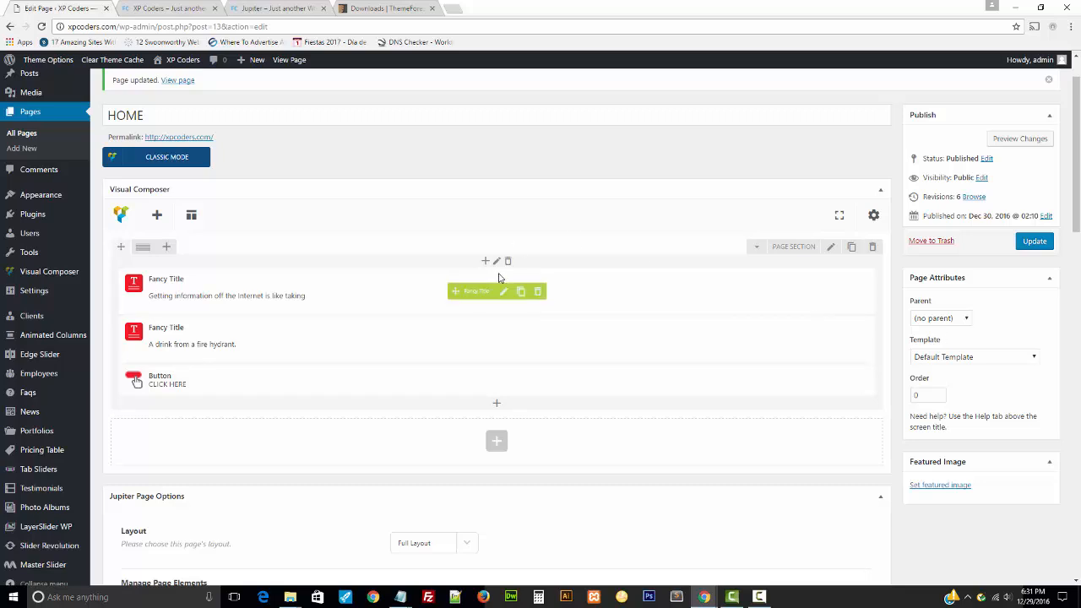
- Add a row below the hero page section and split it into three columns, with narrow sides and a wide middle
{"action": "scroll", "coordinate": [463, 372], "scroll_direction": "down", "scroll_amount": 1}
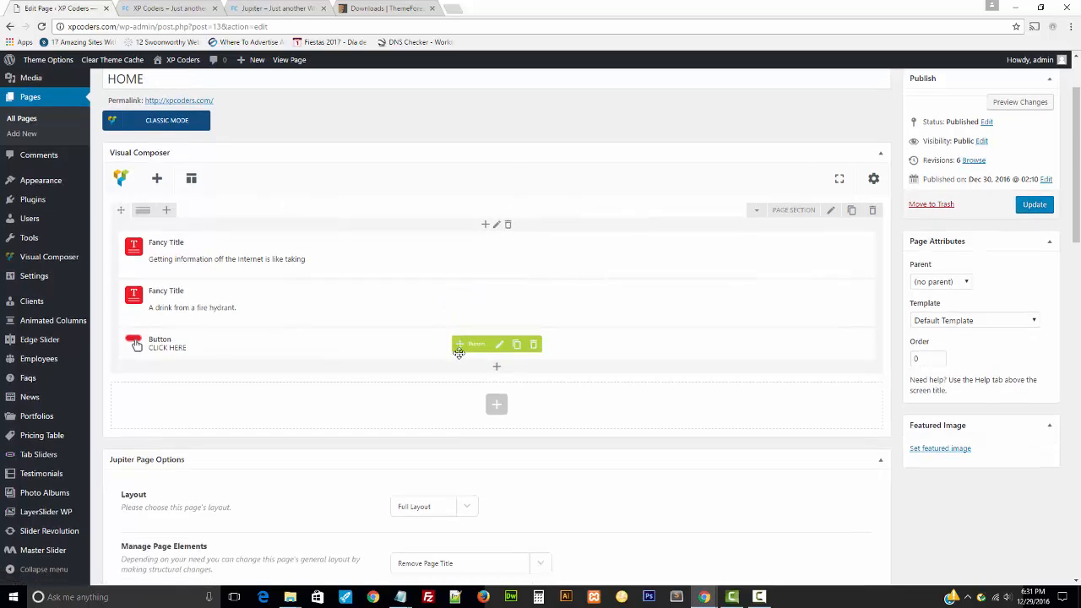
{"action": "left_click", "coordinate": [493, 387]}
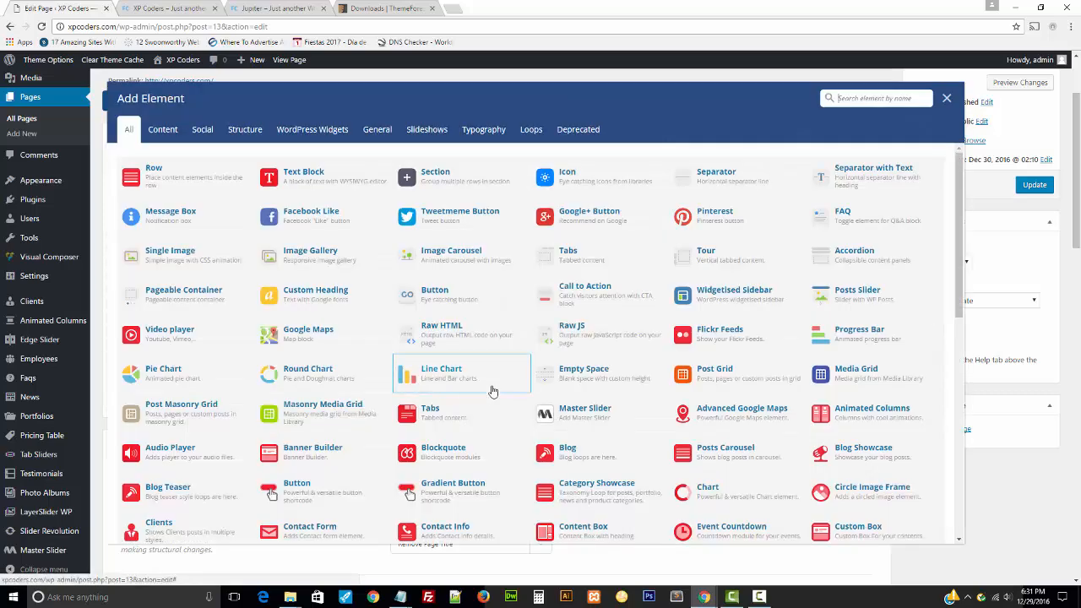
{"action": "left_click", "coordinate": [163, 179]}
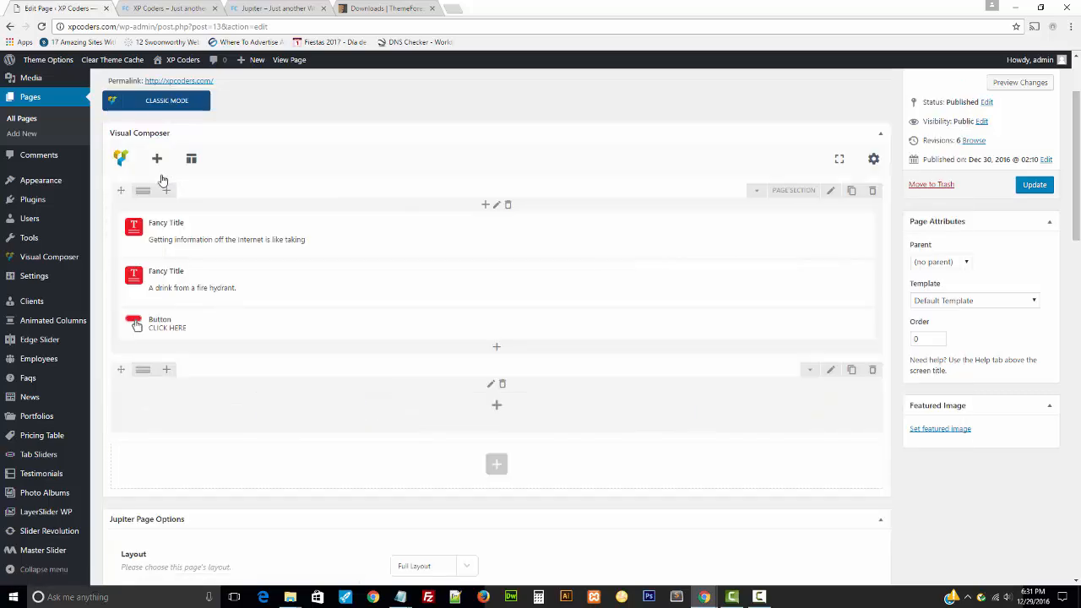
{"action": "mouse_move", "coordinate": [144, 377]}
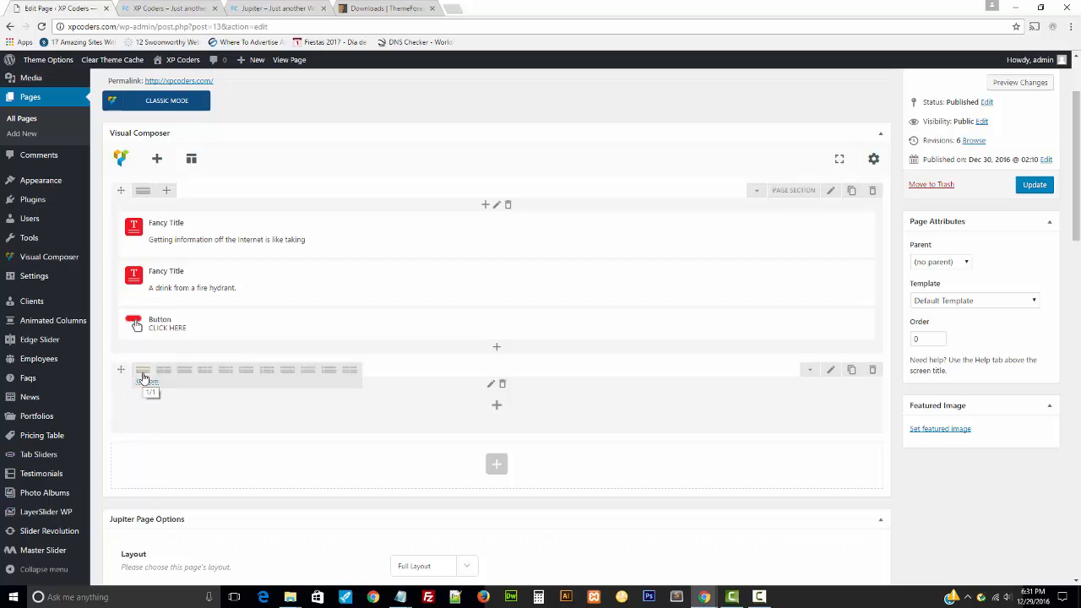
{"action": "left_click", "coordinate": [329, 376]}
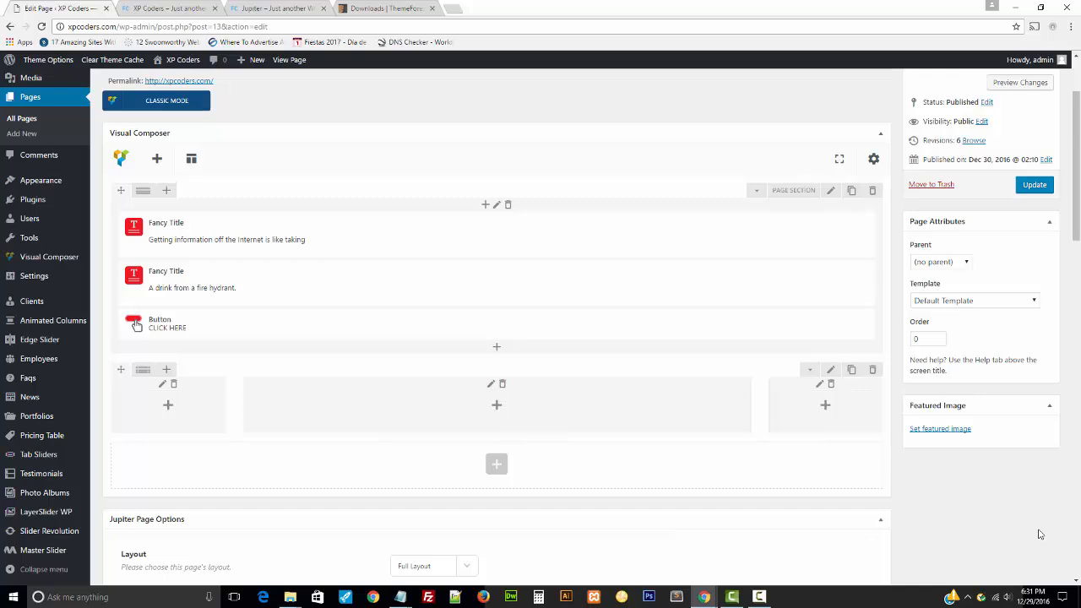
- Add a Fancy Title to the new row's middle column with the copied text "100% full guaranties on"
{"action": "left_click", "coordinate": [497, 404]}
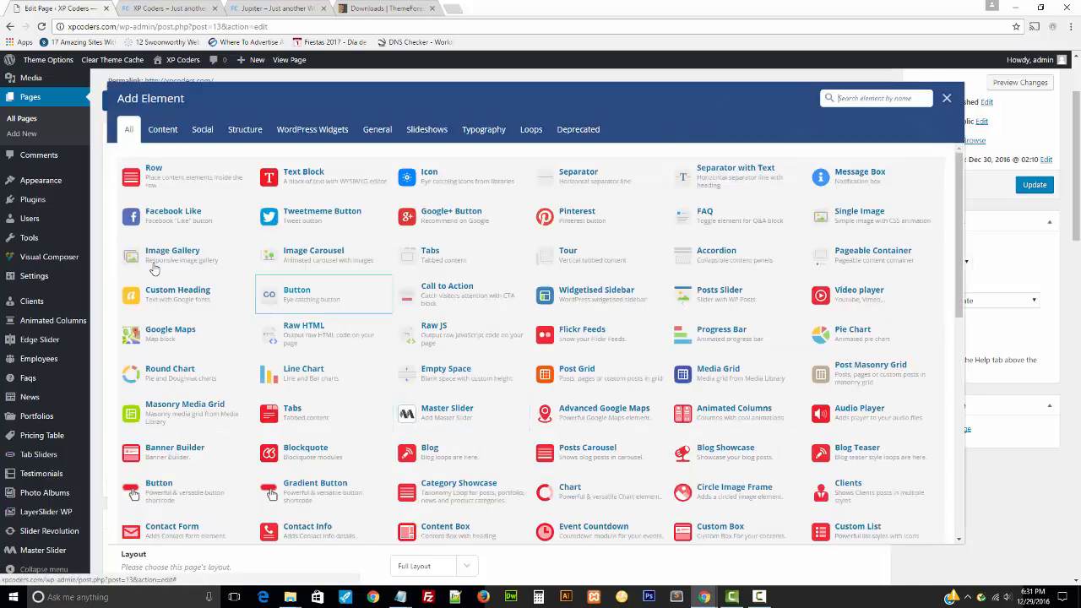
{"action": "scroll", "coordinate": [181, 293], "scroll_direction": "down", "scroll_amount": 3}
{"action": "left_click", "coordinate": [173, 380]}
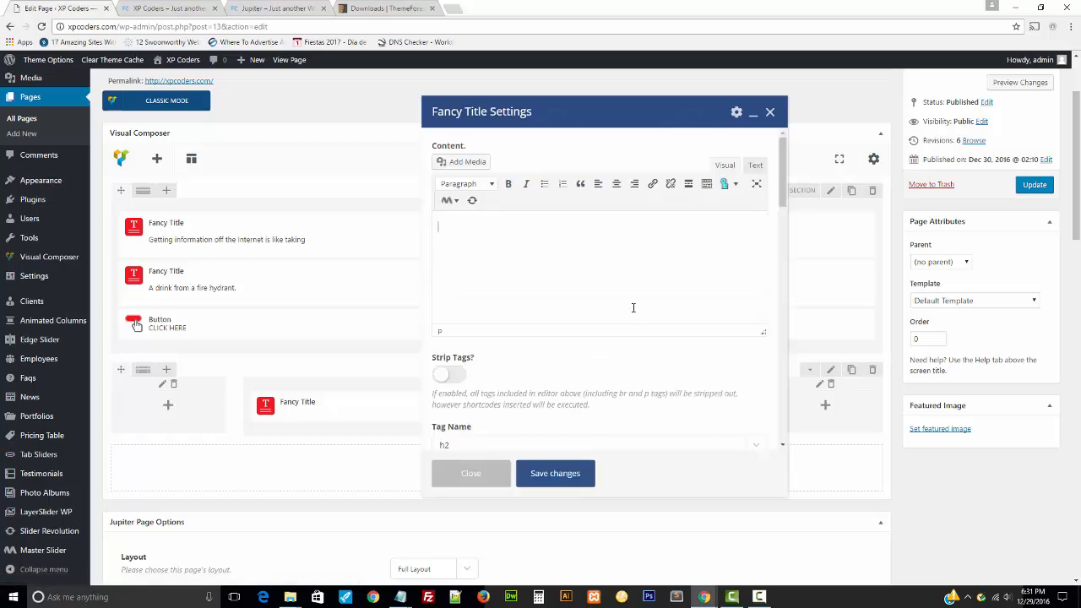
{"action": "left_click", "coordinate": [755, 165]}
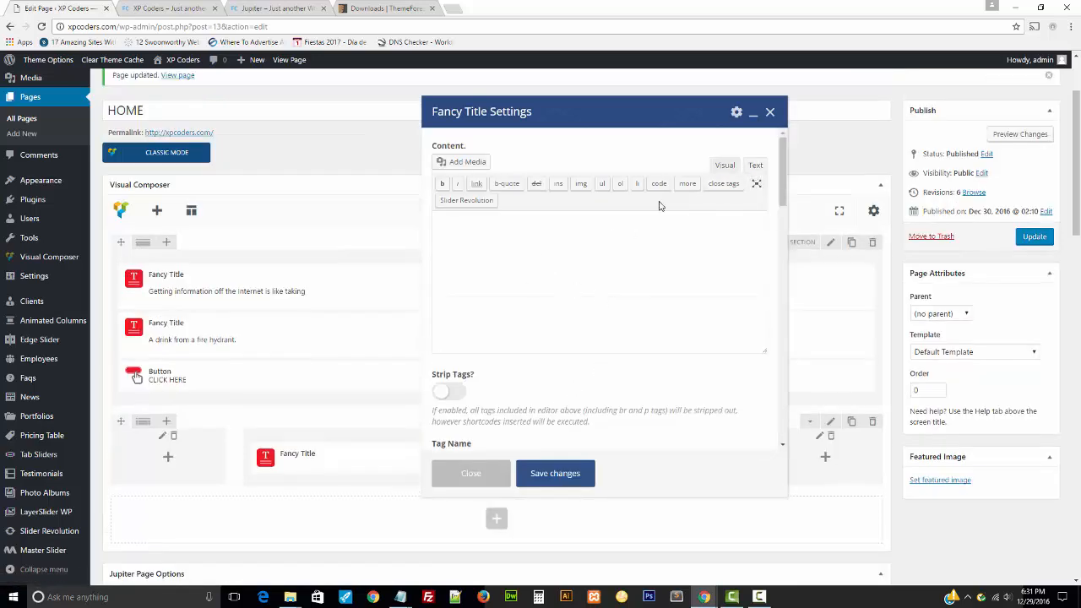
{"action": "key", "text": "ctrl+v"}
{"action": "left_click", "coordinate": [725, 165]}
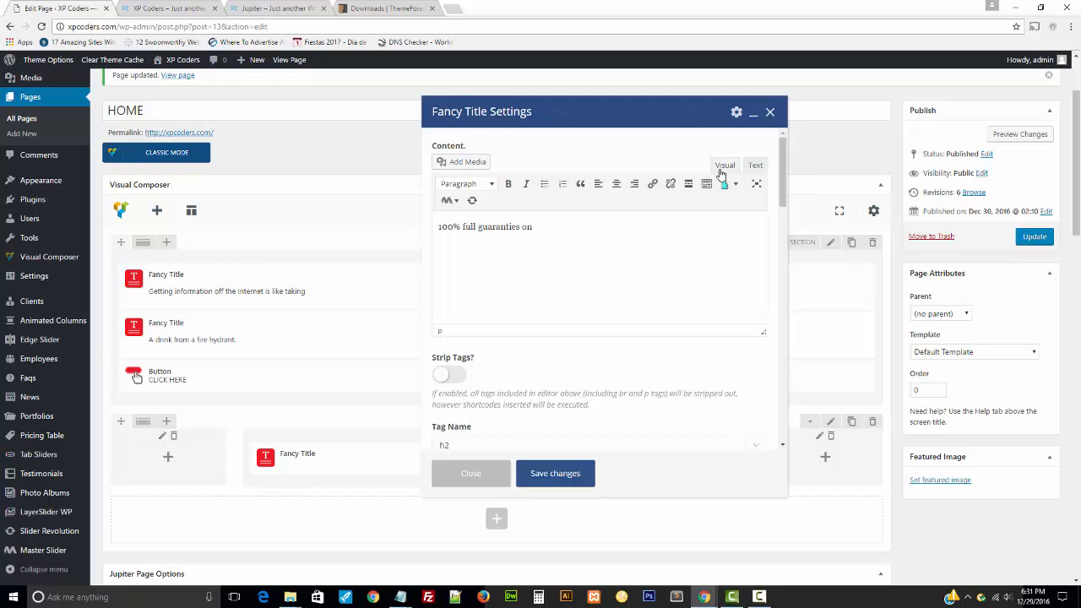
- Set the new title's text color to black and its font size to 50 px, then save its settings
{"action": "scroll", "coordinate": [622, 301], "scroll_direction": "down", "scroll_amount": 5}
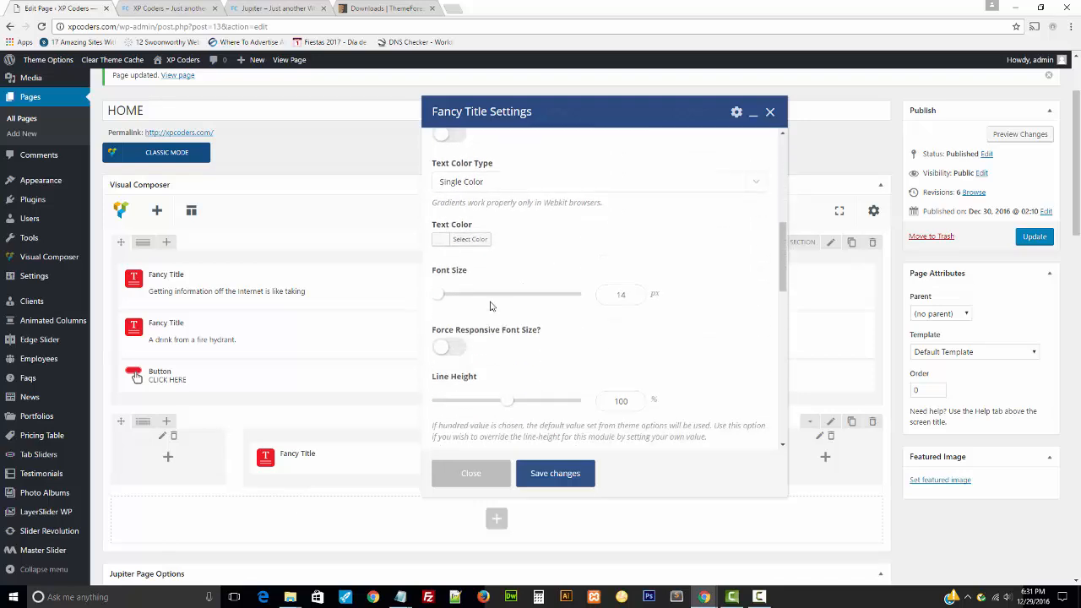
{"action": "left_click", "coordinate": [438, 242]}
{"action": "left_click", "coordinate": [440, 364]}
{"action": "left_click", "coordinate": [649, 253]}
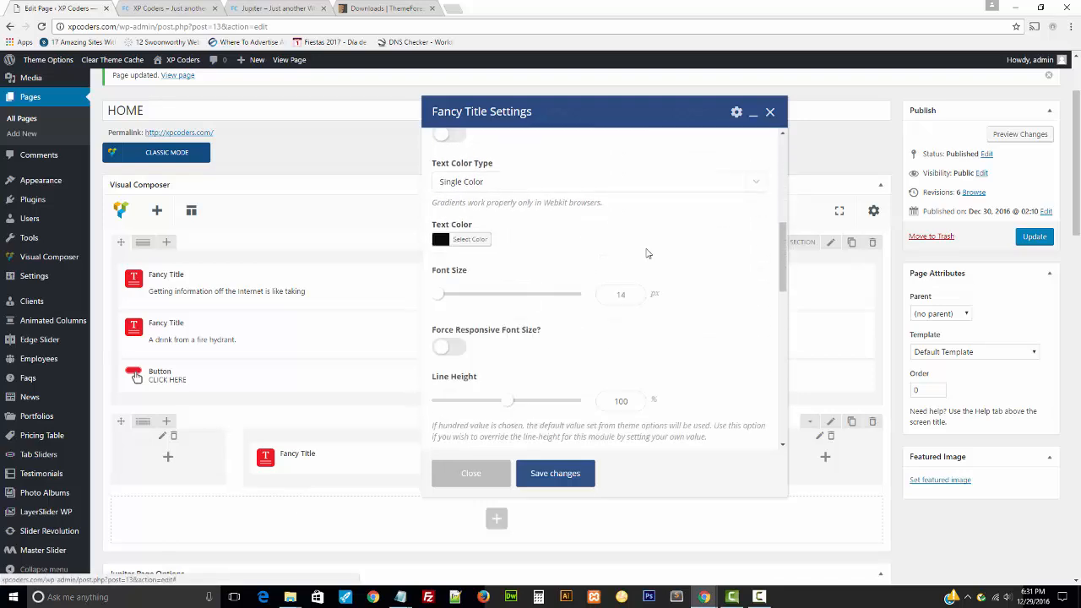
{"action": "left_click_drag", "start_coordinate": [638, 294], "coordinate": [544, 300]}
{"action": "type", "text": "50"}
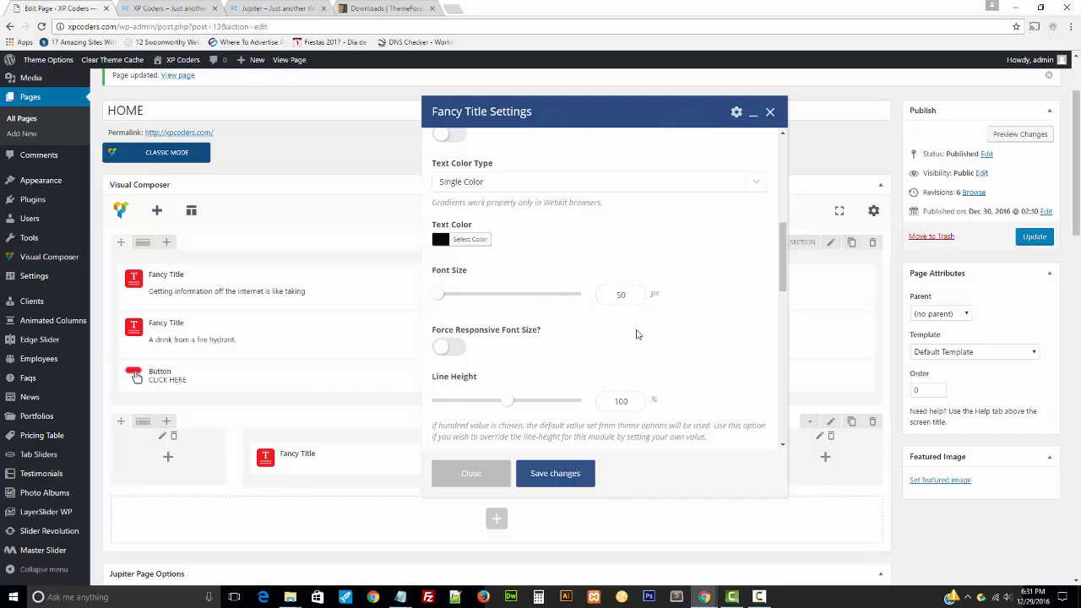
{"action": "scroll", "coordinate": [637, 335], "scroll_direction": "down", "scroll_amount": 3}
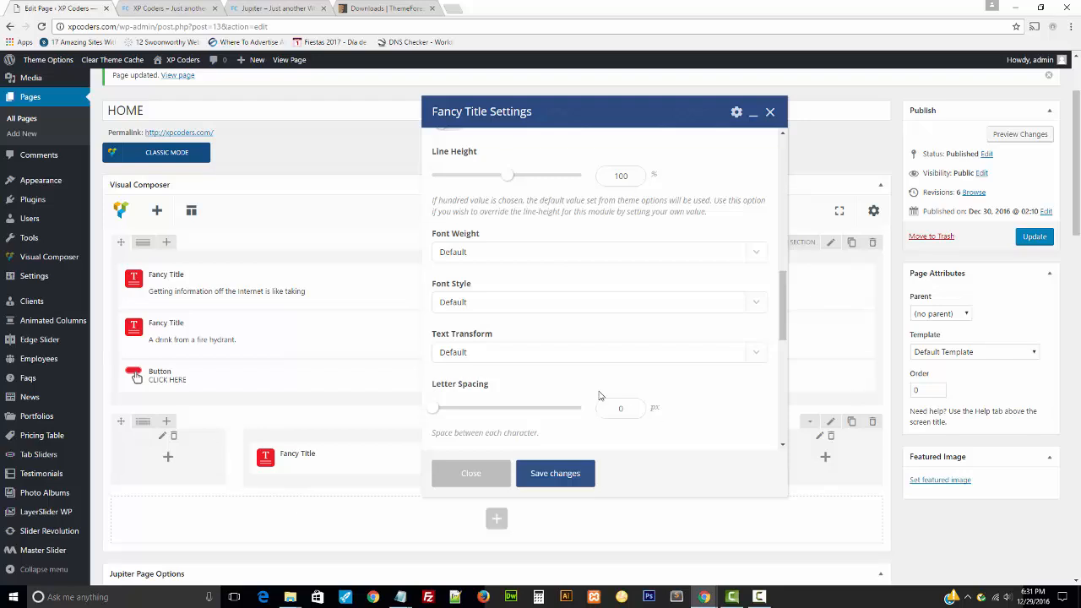
{"action": "scroll", "coordinate": [599, 395], "scroll_direction": "down", "scroll_amount": 4}
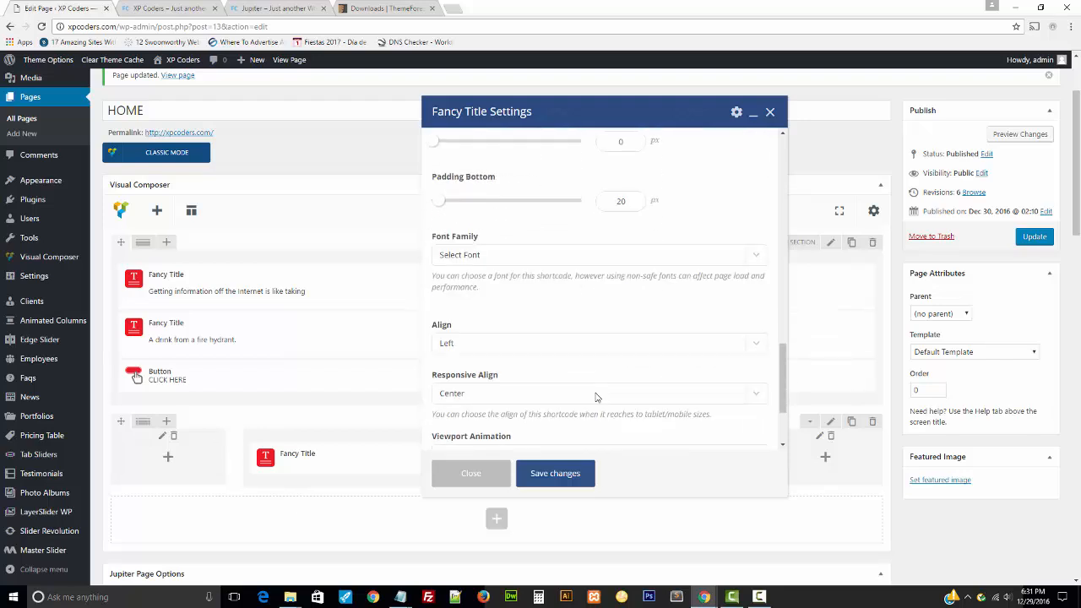
{"action": "left_click", "coordinate": [549, 475]}
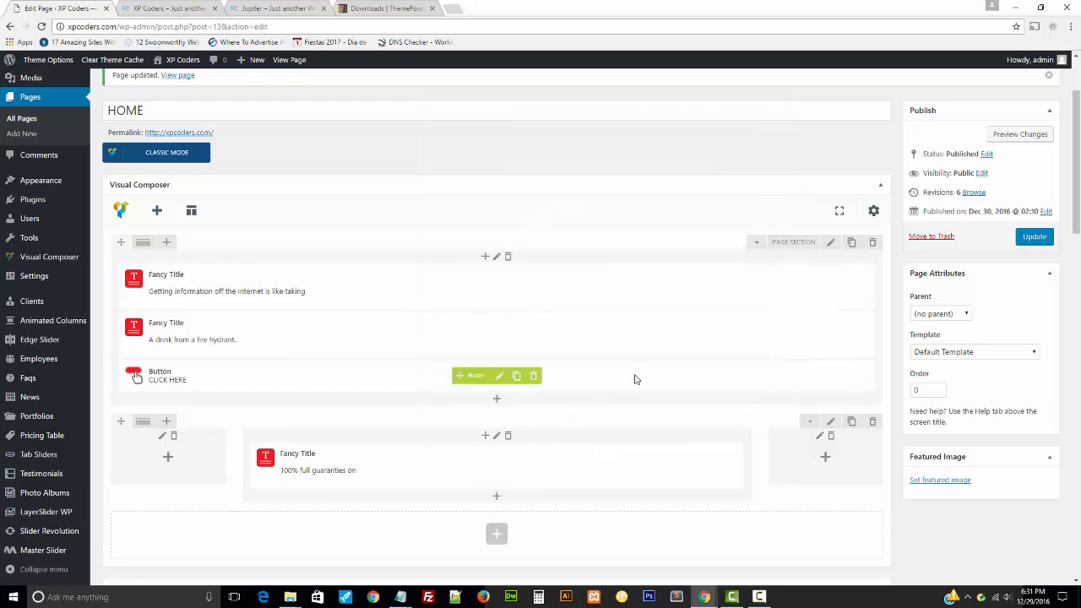
- Copy the Lorem ipsum paragraph beneath the reference page's "100% full guaranties on" heading and return to the HOME page editor
{"action": "key", "text": "ctrl+shift+Tab"}
{"action": "key", "text": "ctrl+shift+Tab"}
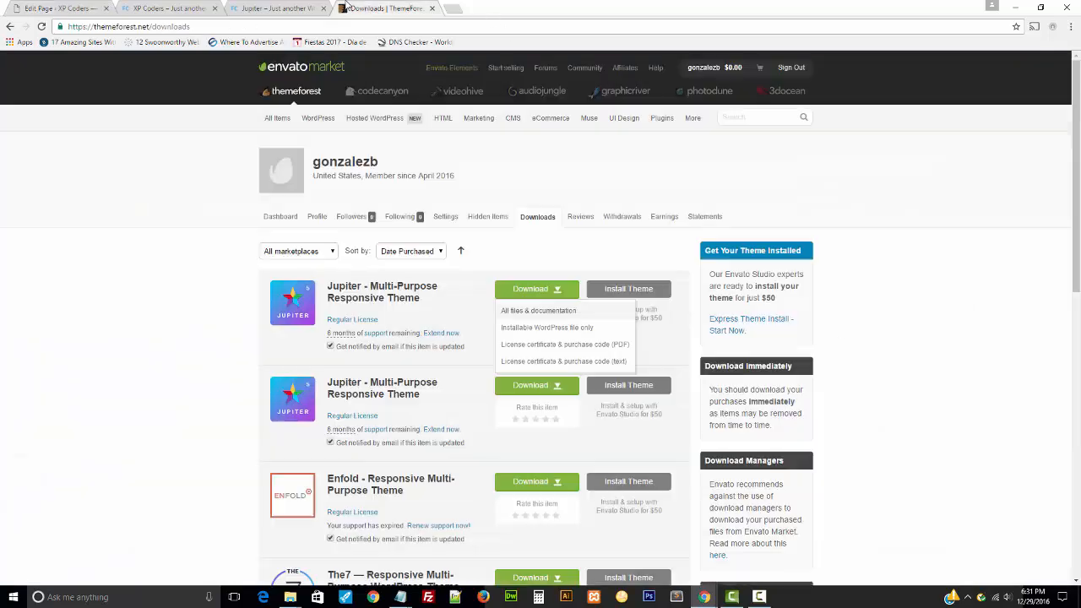
{"action": "left_click", "coordinate": [658, 341]}
{"action": "left_click_drag", "start_coordinate": [718, 339], "coordinate": [337, 316]}
{"action": "key", "text": "ctrl+c"}
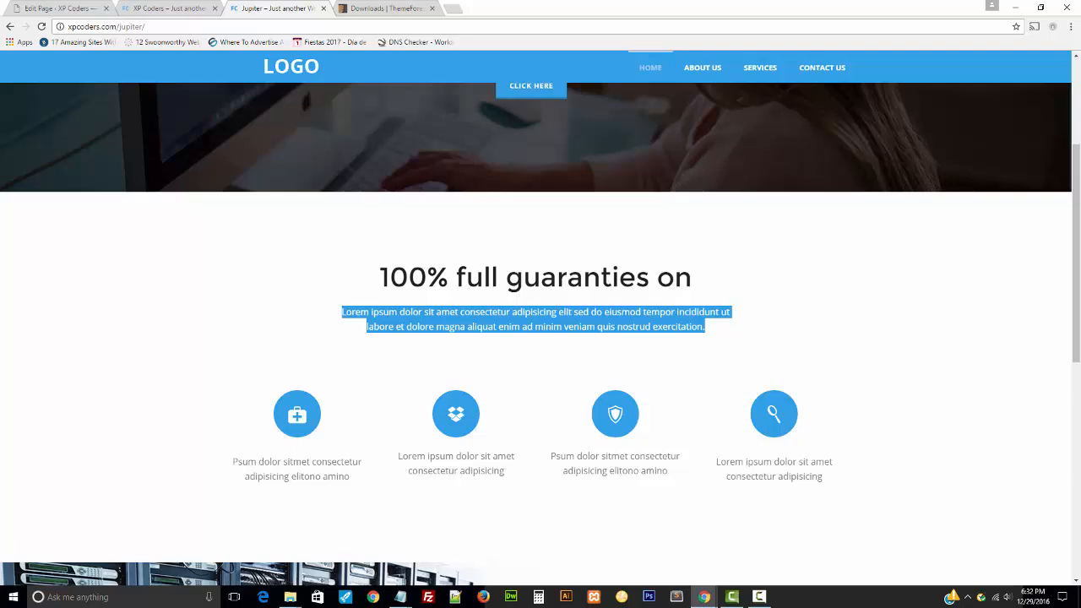
{"action": "left_click", "coordinate": [172, 7]}
{"action": "left_click", "coordinate": [81, 8]}
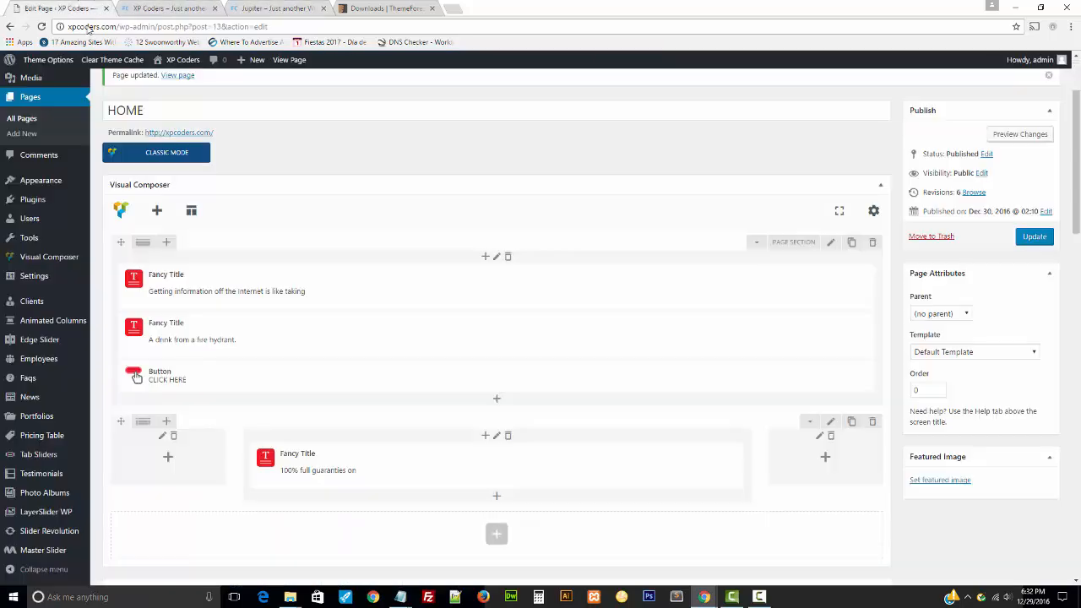
- Add a Text Block below the "100% full guaranties on" title, containing the copied Lorem ipsum paragraph as plain text
{"action": "scroll", "coordinate": [492, 375], "scroll_direction": "down", "scroll_amount": 3}
{"action": "left_click", "coordinate": [495, 354]}
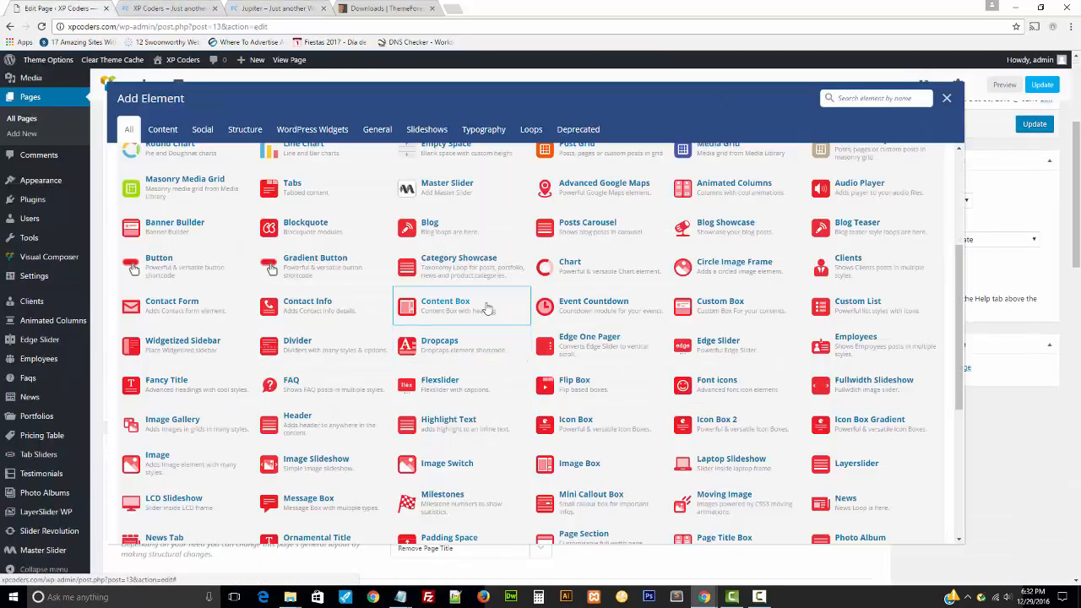
{"action": "scroll", "coordinate": [524, 272], "scroll_direction": "up", "scroll_amount": 5}
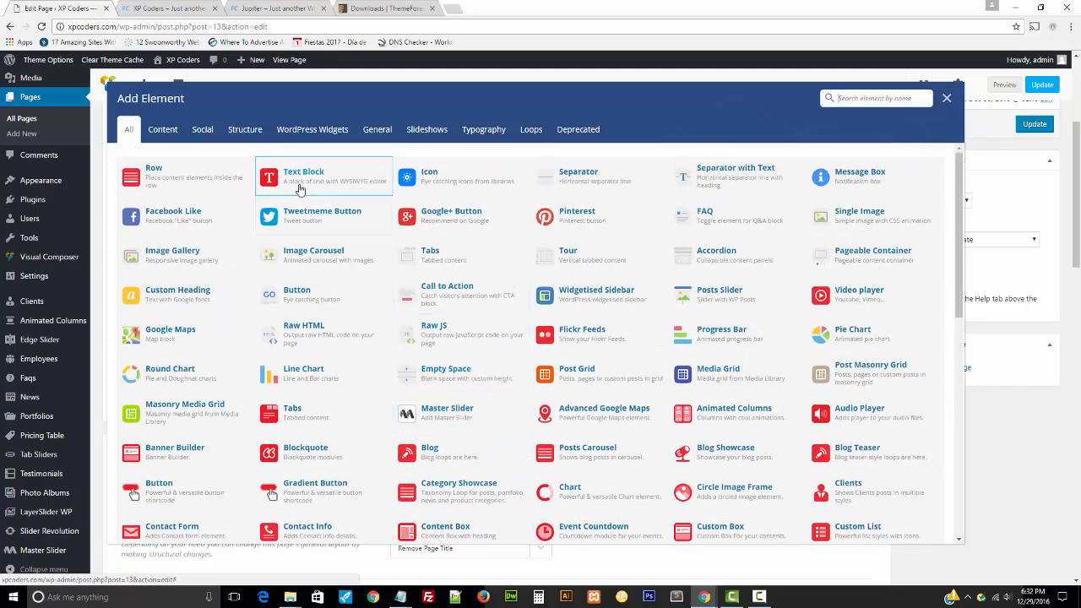
{"action": "left_click", "coordinate": [300, 187]}
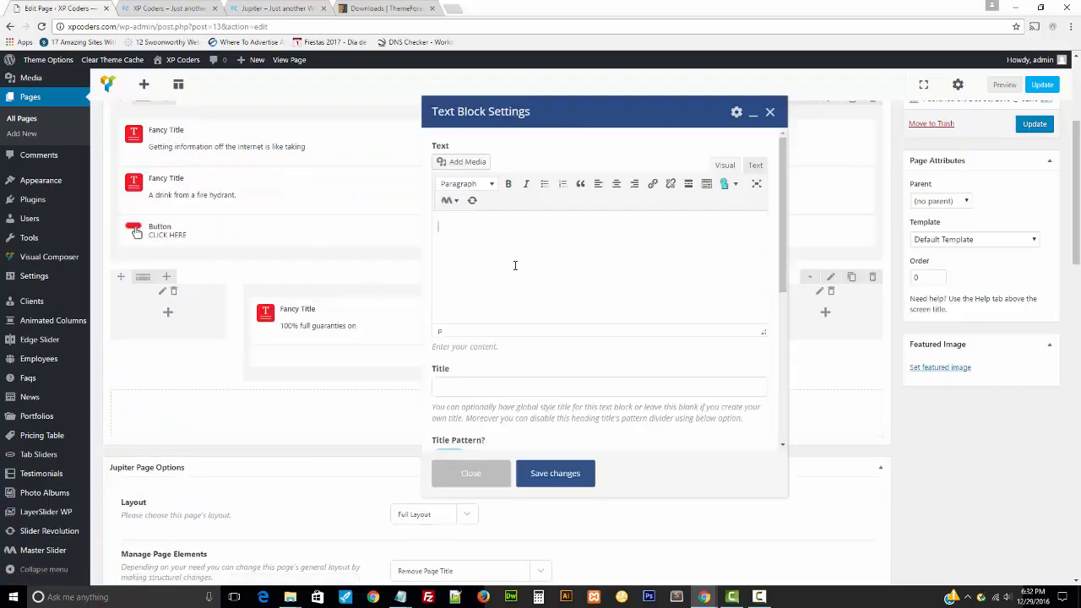
{"action": "key", "text": "ctrl+v"}
{"action": "left_click", "coordinate": [755, 165]}
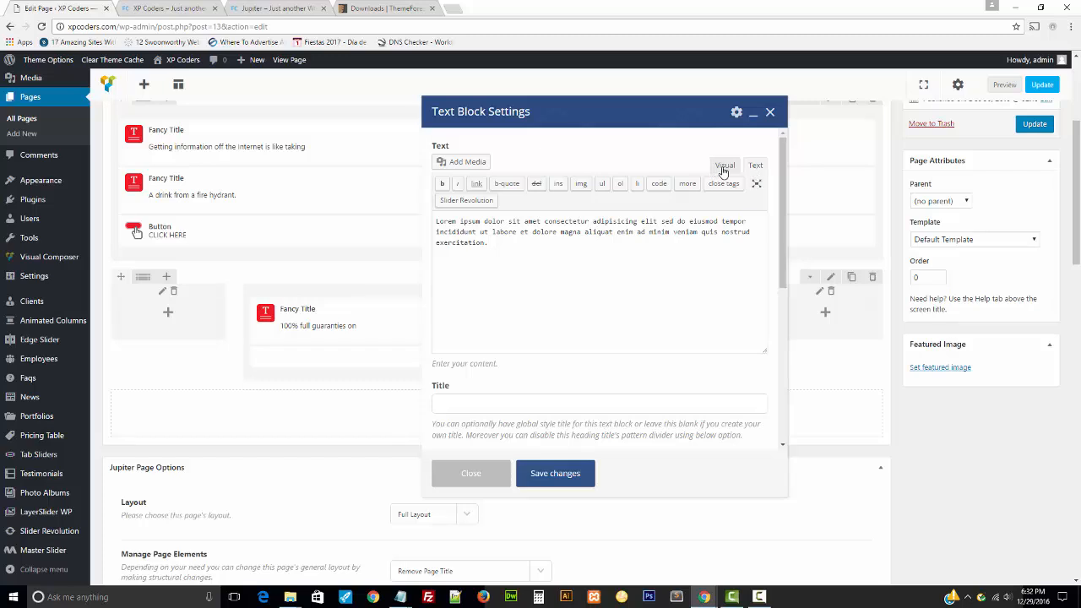
{"action": "left_click", "coordinate": [724, 166]}
{"action": "left_click", "coordinate": [755, 168]}
{"action": "left_click_drag", "start_coordinate": [557, 244], "coordinate": [110, 168]}
{"action": "left_click", "coordinate": [544, 257]}
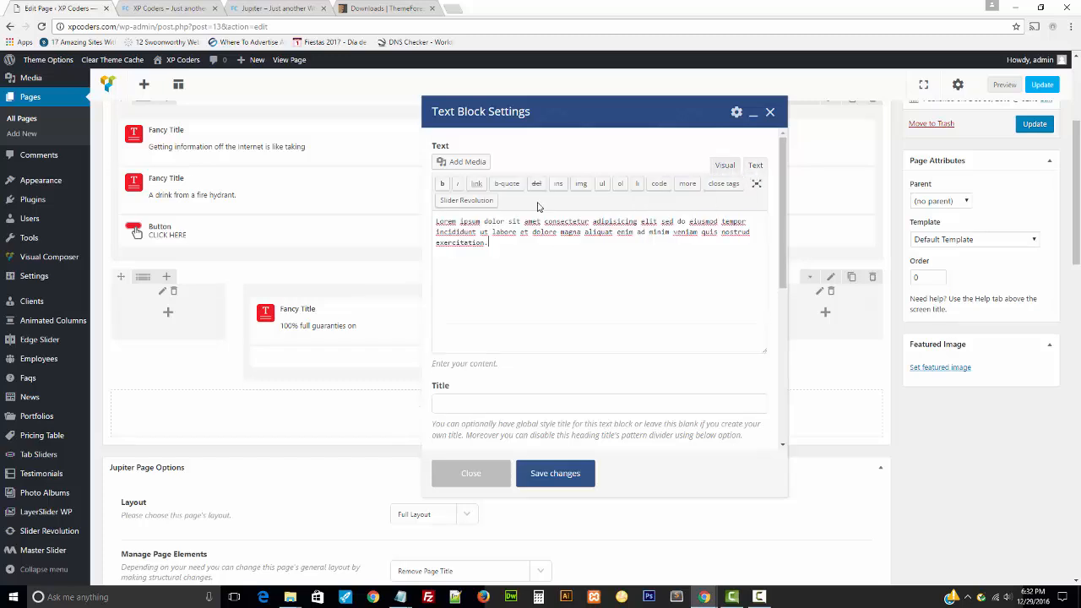
{"action": "left_click", "coordinate": [724, 166]}
- Check the reference paragraph's alignment, set the text block's Text Align to Center and save its settings
{"action": "scroll", "coordinate": [549, 285], "scroll_direction": "down", "scroll_amount": 3}
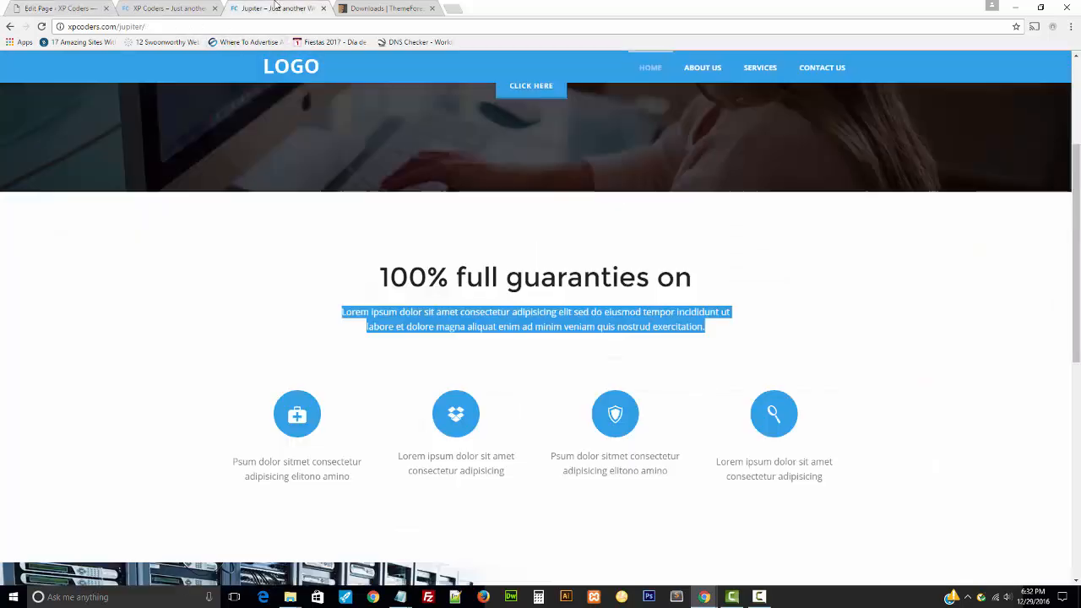
{"action": "left_click", "coordinate": [275, 9]}
{"action": "left_click", "coordinate": [178, 7]}
{"action": "left_click", "coordinate": [59, 9]}
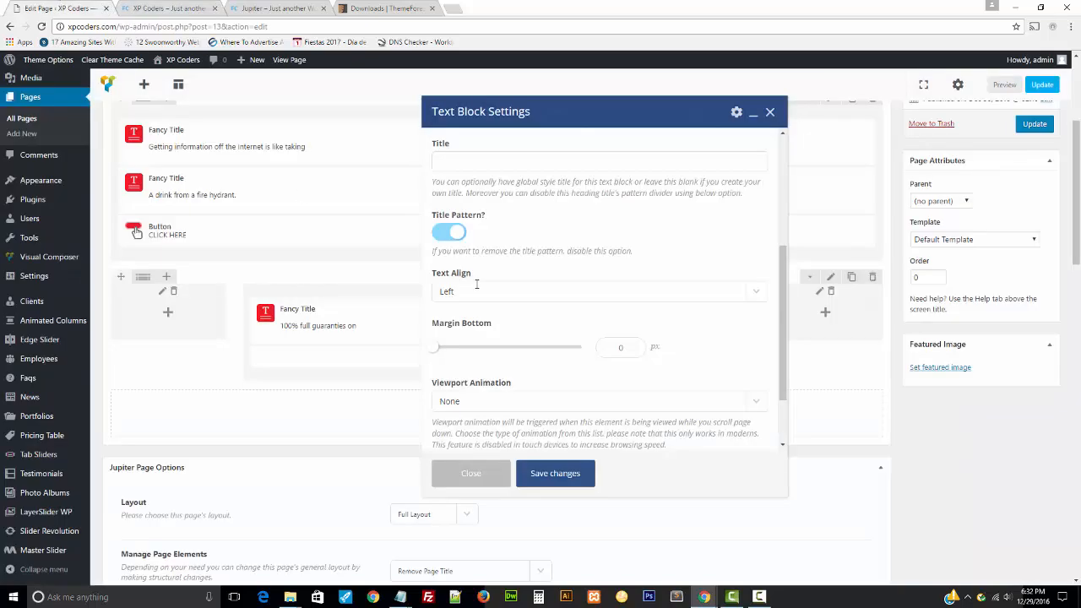
{"action": "left_click", "coordinate": [473, 291]}
{"action": "left_click", "coordinate": [464, 330]}
{"action": "left_click", "coordinate": [541, 473]}
- Set the "100% full guaranties on" title's Align to Center, save its settings and update the page
{"action": "left_click", "coordinate": [503, 321]}
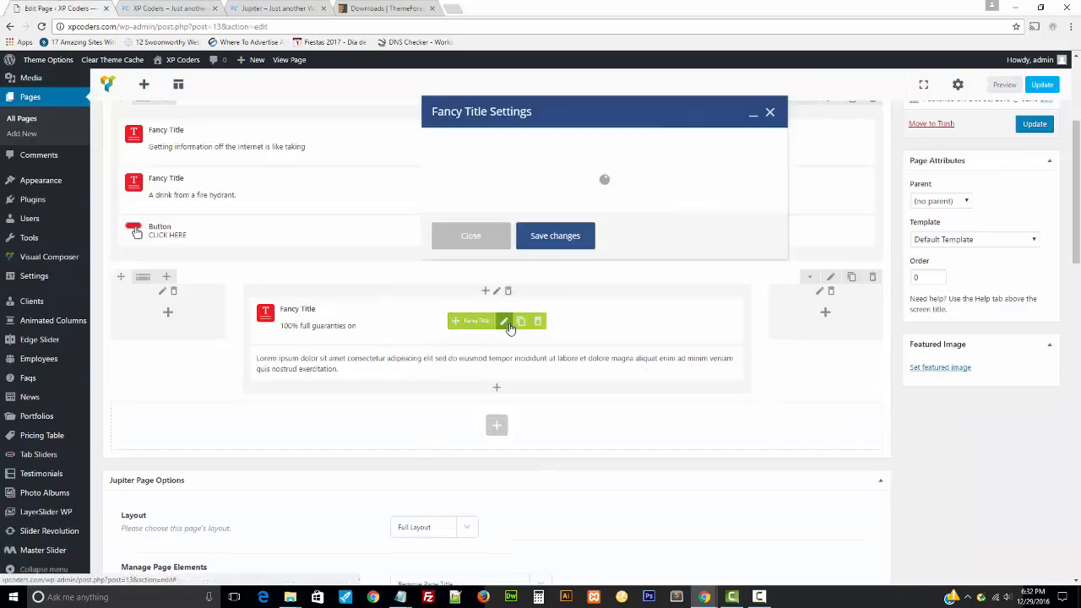
{"action": "scroll", "coordinate": [608, 295], "scroll_direction": "down", "scroll_amount": 6}
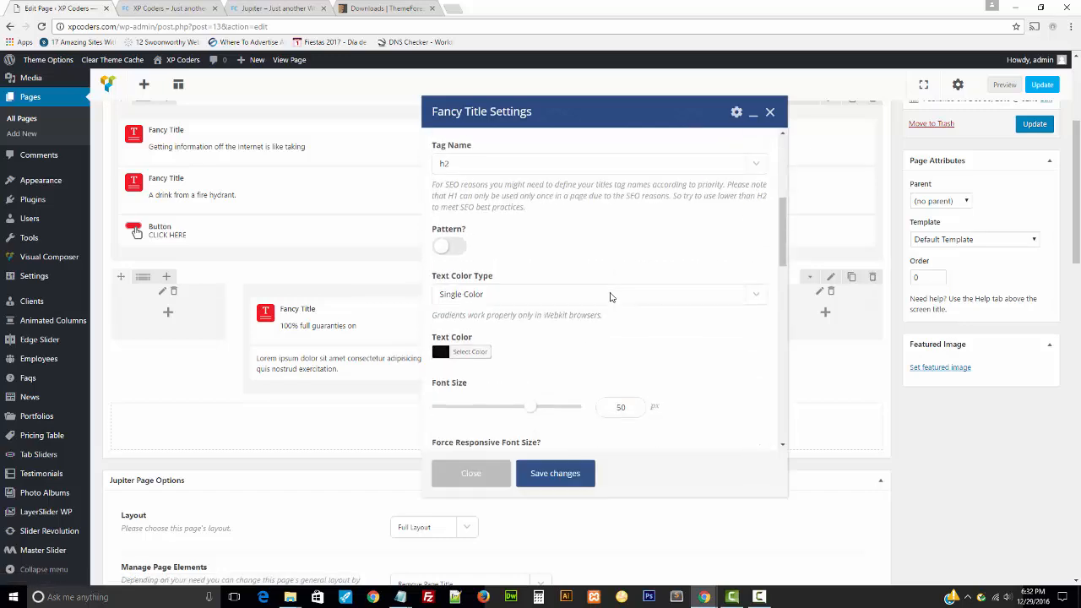
{"action": "scroll", "coordinate": [610, 298], "scroll_direction": "down", "scroll_amount": 5}
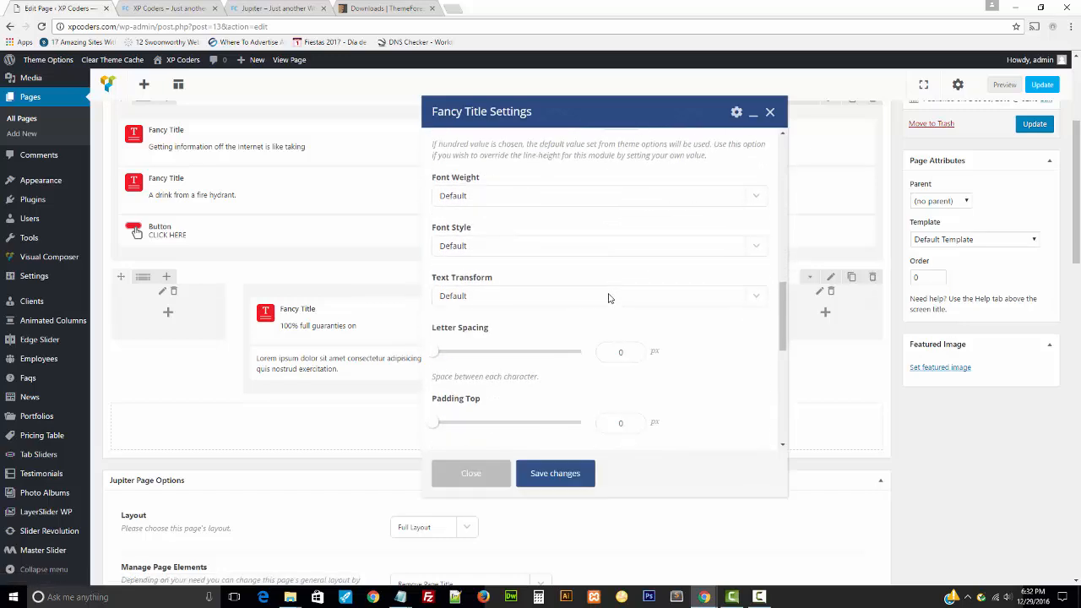
{"action": "scroll", "coordinate": [608, 298], "scroll_direction": "down", "scroll_amount": 3}
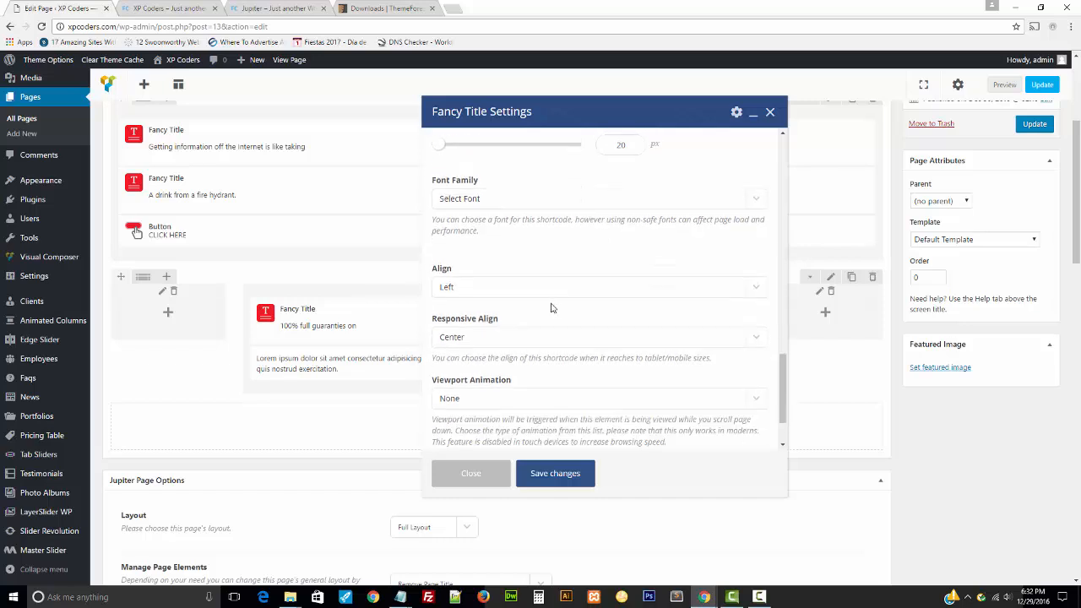
{"action": "left_click", "coordinate": [516, 287]}
{"action": "left_click", "coordinate": [475, 326]}
{"action": "left_click", "coordinate": [541, 470]}
{"action": "left_click", "coordinate": [1035, 88]}
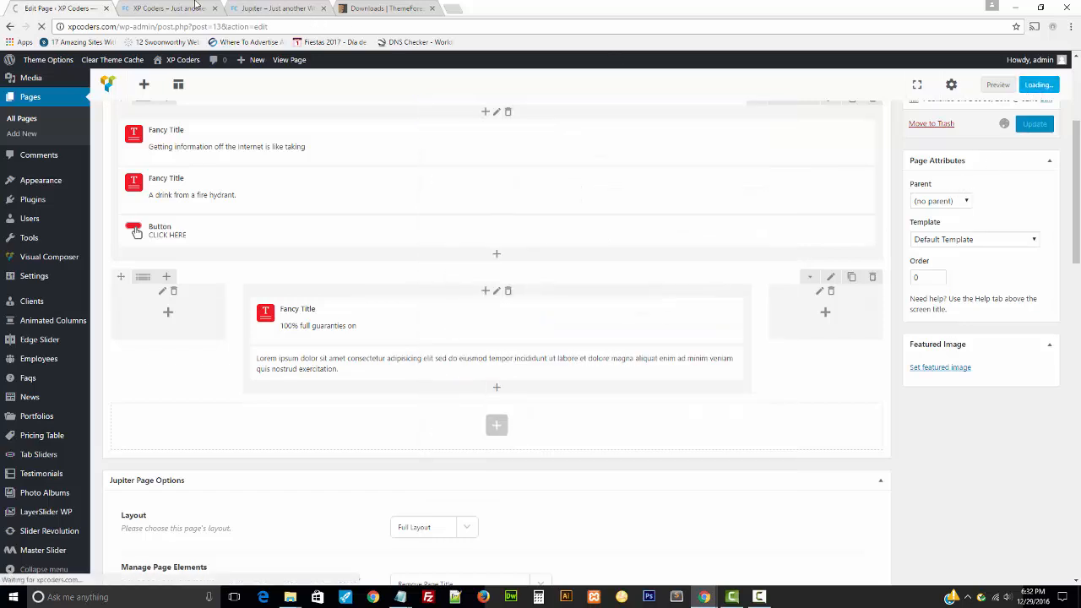
- Reload the live HOME page and check the "100% full guaranties on" heading and paragraph below the banner
{"action": "left_click", "coordinate": [193, 8]}
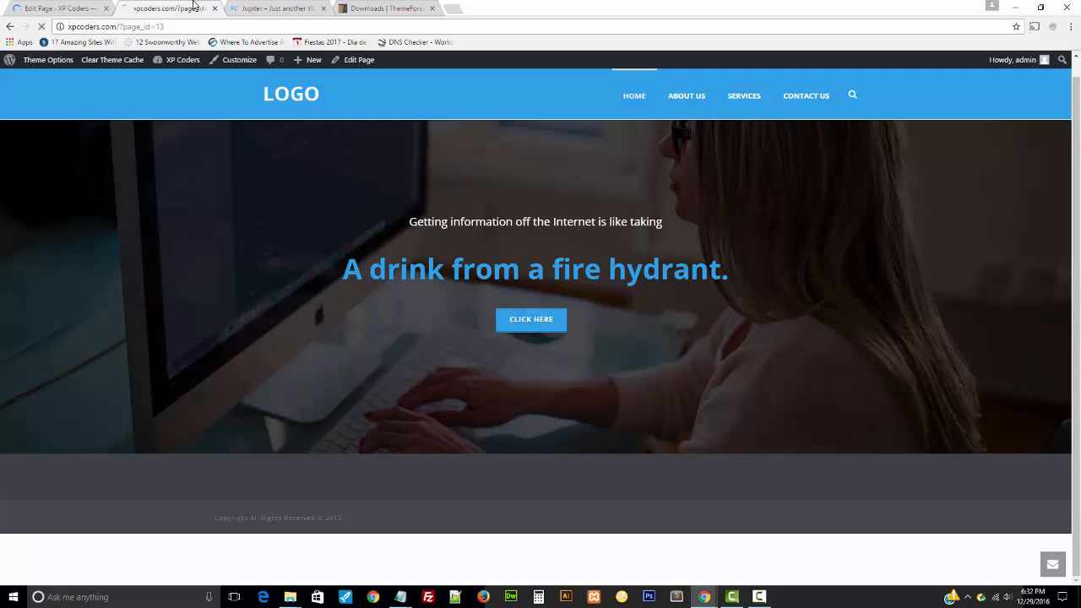
{"action": "key", "text": "F5"}
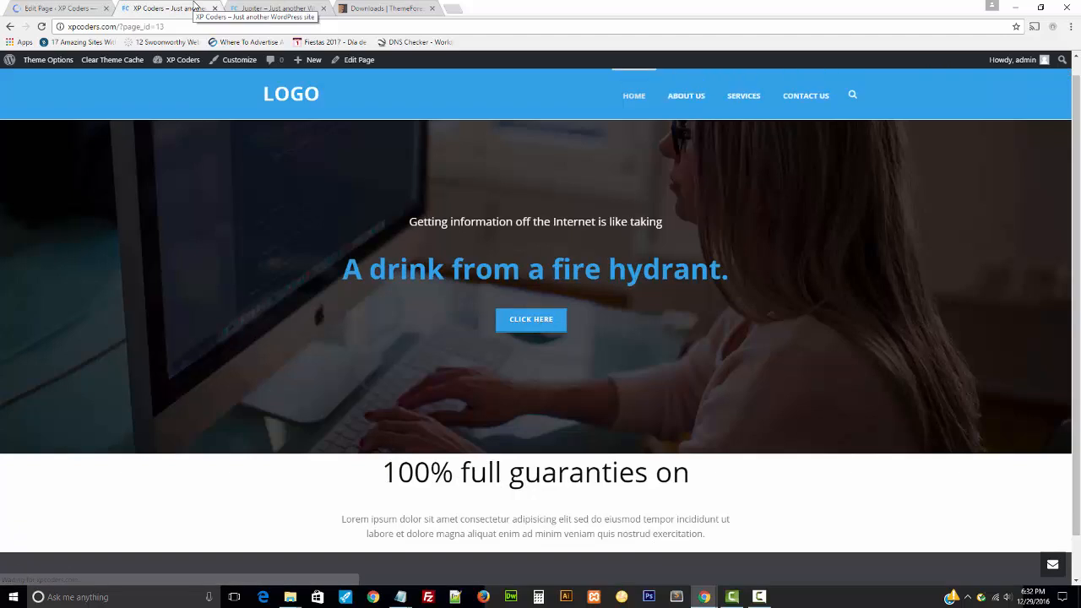
{"action": "left_click", "coordinate": [41, 27]}
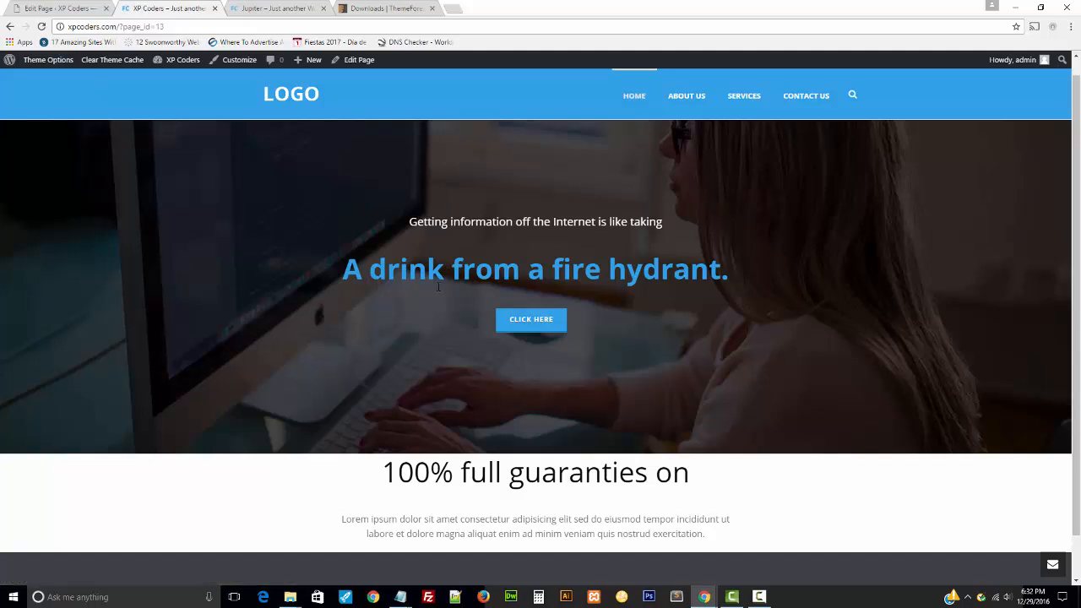
{"action": "scroll", "coordinate": [820, 439], "scroll_direction": "down", "scroll_amount": 2}
{"action": "scroll", "coordinate": [787, 448], "scroll_direction": "up", "scroll_amount": 2}
{"action": "scroll", "coordinate": [710, 422], "scroll_direction": "down", "scroll_amount": 2}
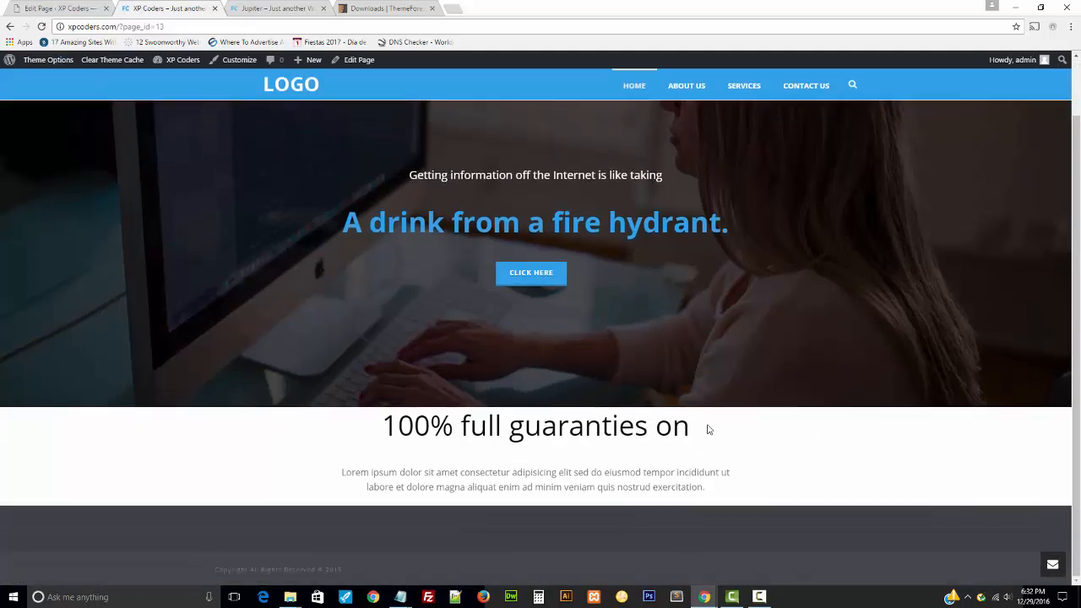
{"action": "left_click_drag", "start_coordinate": [708, 426], "coordinate": [255, 397]}
{"action": "left_click", "coordinate": [721, 487]}
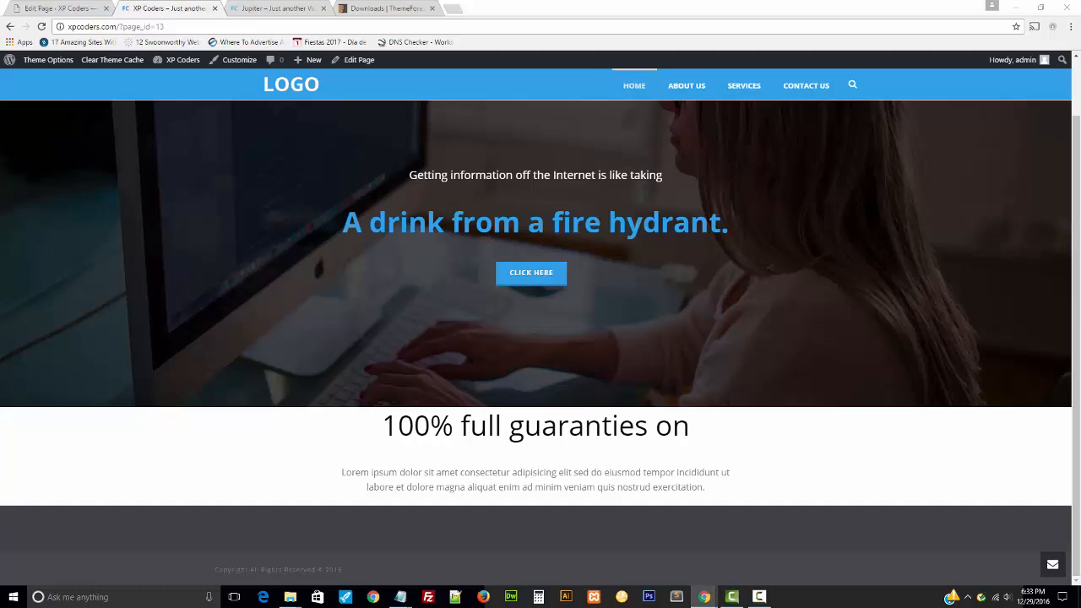
- Return to the page editor and browse all available elements and the Content category for one to add below the Lorem ipsum paragraph
{"action": "left_click", "coordinate": [67, 7]}
{"action": "scroll", "coordinate": [362, 273], "scroll_direction": "down", "scroll_amount": 3}
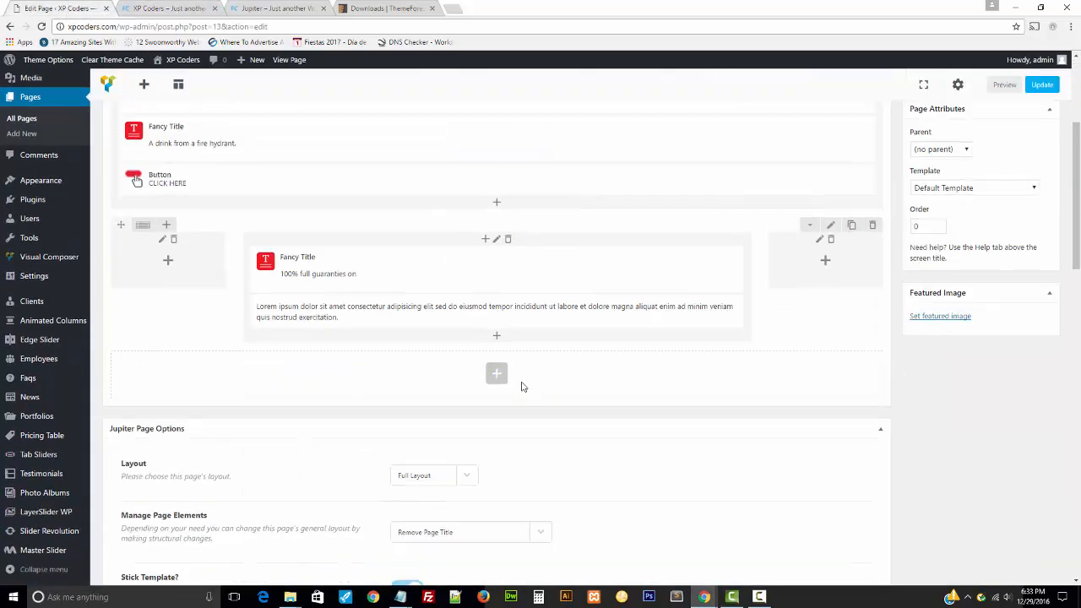
{"action": "left_click", "coordinate": [497, 337]}
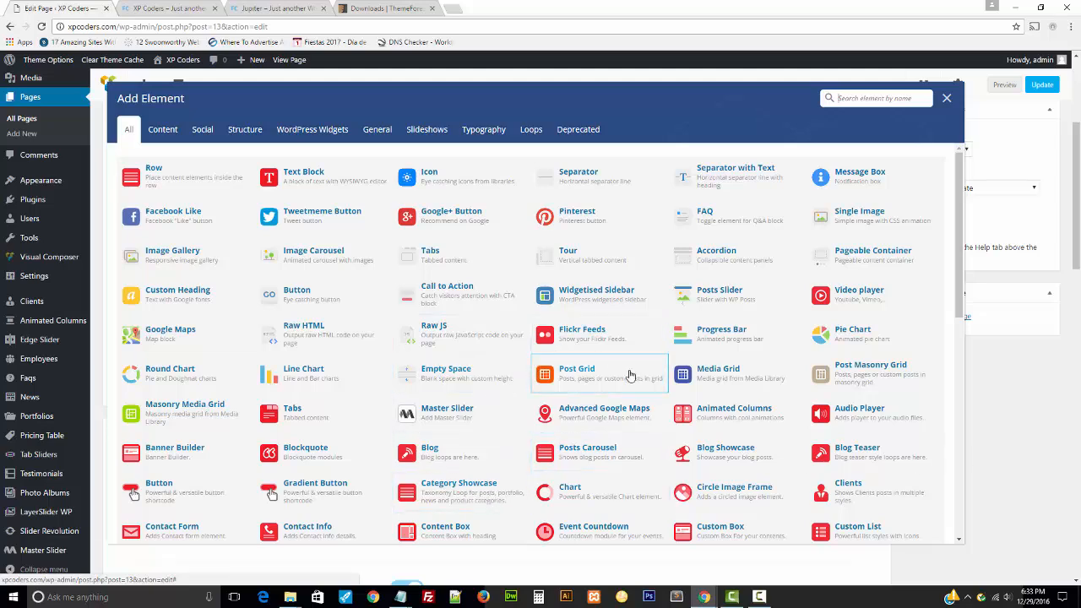
{"action": "scroll", "coordinate": [630, 375], "scroll_direction": "down", "scroll_amount": 1}
{"action": "scroll", "coordinate": [629, 375], "scroll_direction": "up", "scroll_amount": 1}
{"action": "scroll", "coordinate": [625, 375], "scroll_direction": "down", "scroll_amount": 1}
{"action": "scroll", "coordinate": [626, 375], "scroll_direction": "down", "scroll_amount": 3}
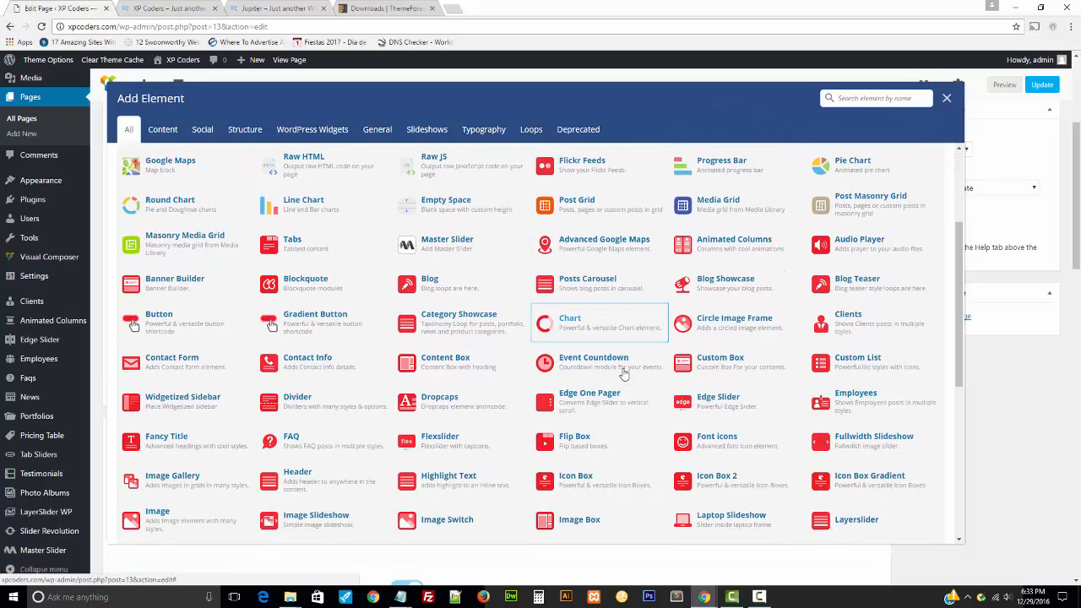
{"action": "scroll", "coordinate": [624, 375], "scroll_direction": "down", "scroll_amount": 1}
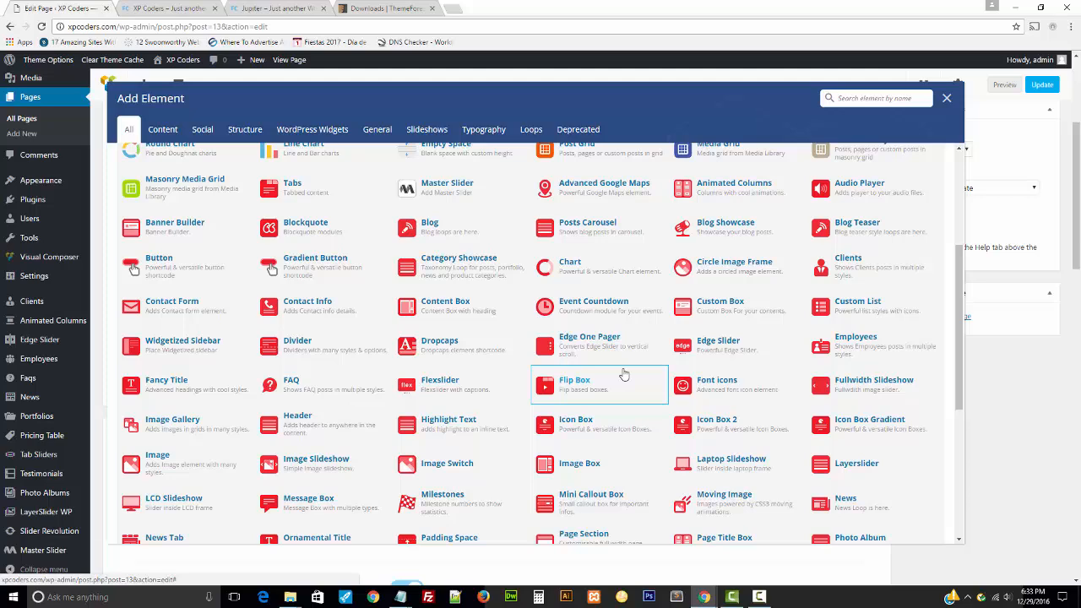
{"action": "scroll", "coordinate": [623, 374], "scroll_direction": "down", "scroll_amount": 4}
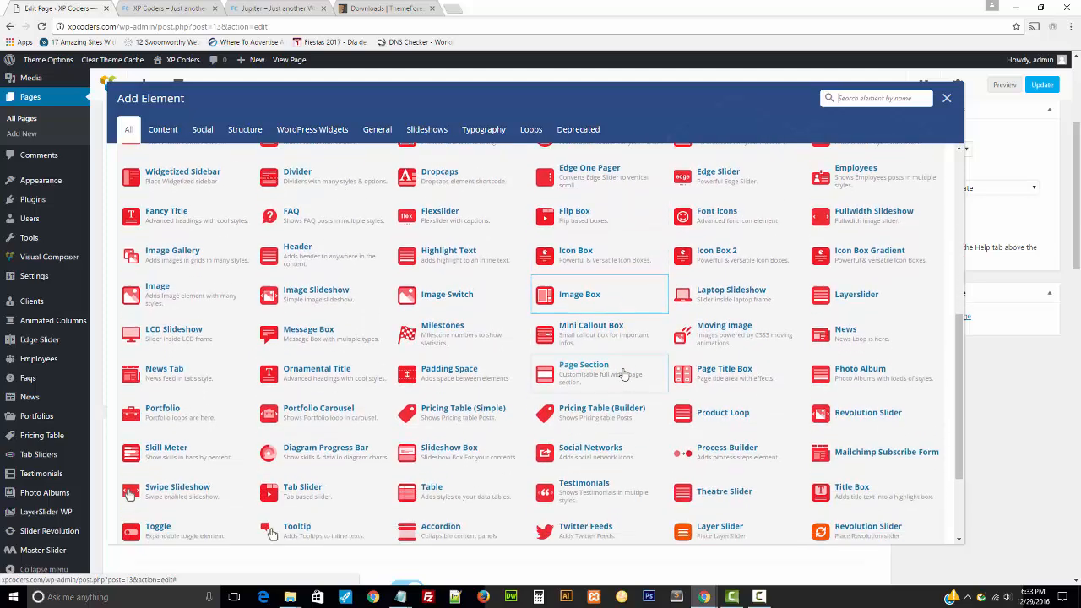
{"action": "scroll", "coordinate": [623, 374], "scroll_direction": "down", "scroll_amount": 3}
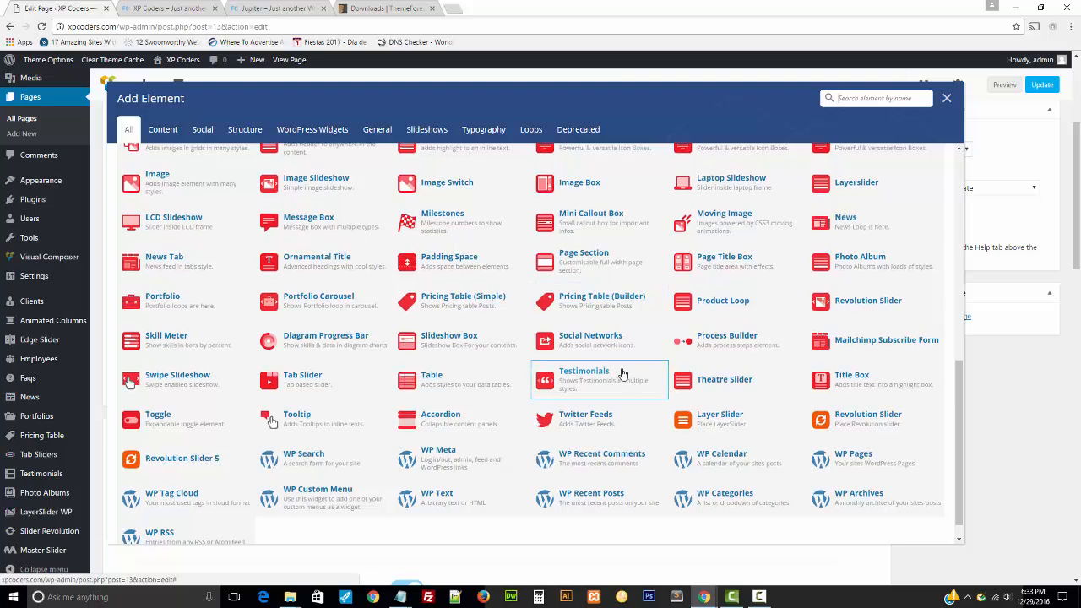
{"action": "scroll", "coordinate": [623, 374], "scroll_direction": "up", "scroll_amount": 9}
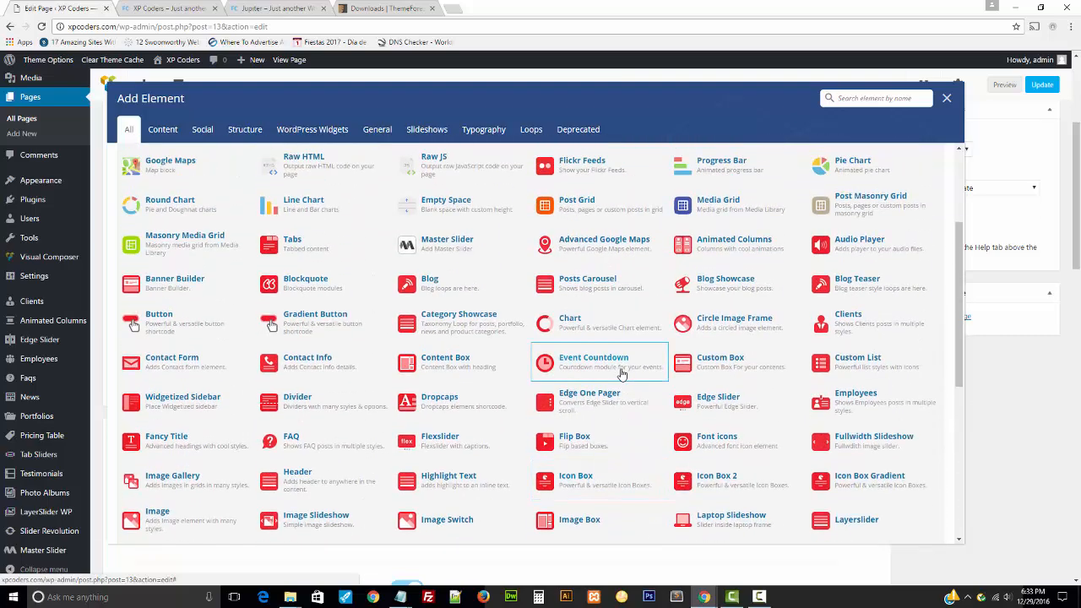
{"action": "scroll", "coordinate": [621, 375], "scroll_direction": "up", "scroll_amount": 5}
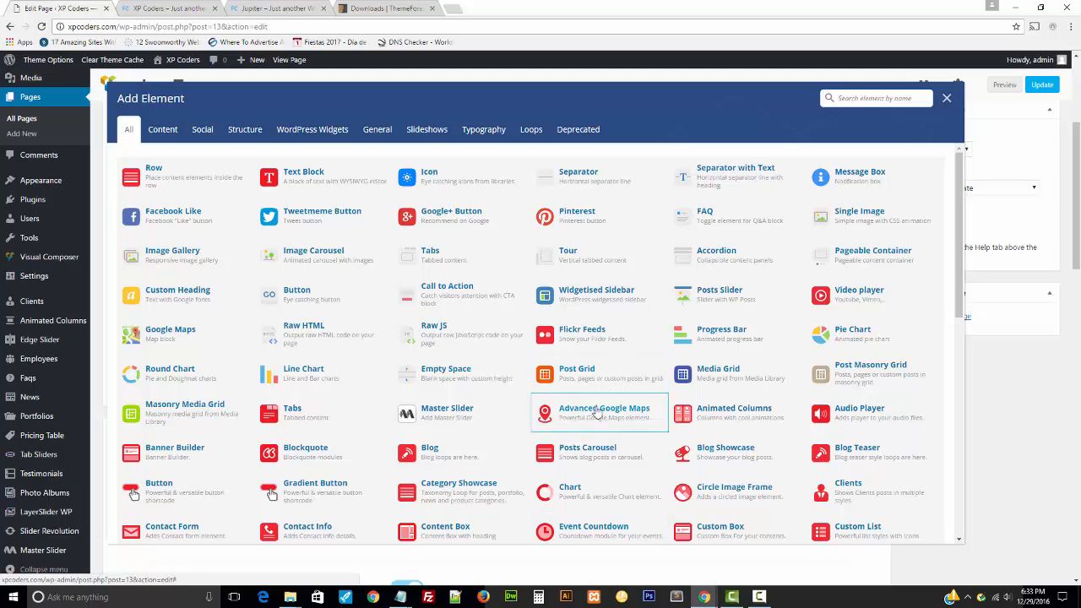
{"action": "scroll", "coordinate": [751, 376], "scroll_direction": "down", "scroll_amount": 2}
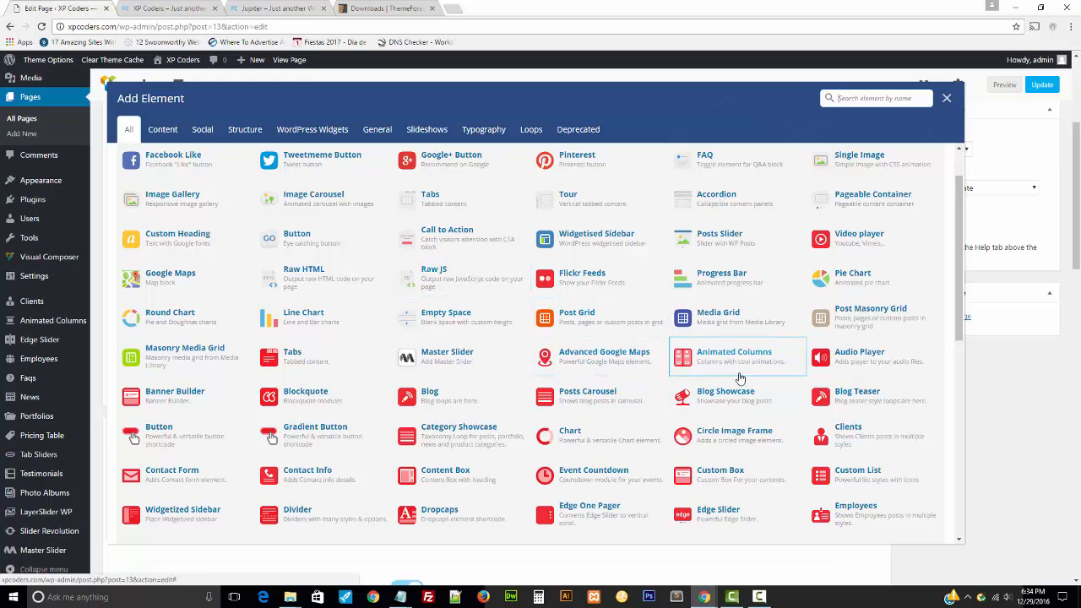
{"action": "scroll", "coordinate": [763, 375], "scroll_direction": "down", "scroll_amount": 3}
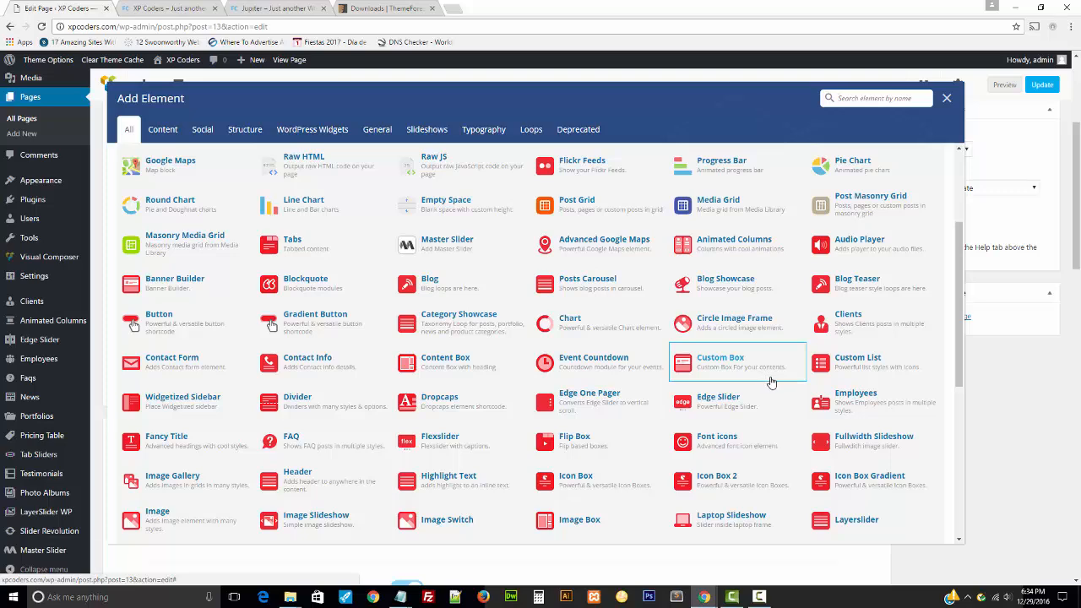
{"action": "scroll", "coordinate": [718, 369], "scroll_direction": "down", "scroll_amount": 1}
{"action": "scroll", "coordinate": [715, 367], "scroll_direction": "down", "scroll_amount": 3}
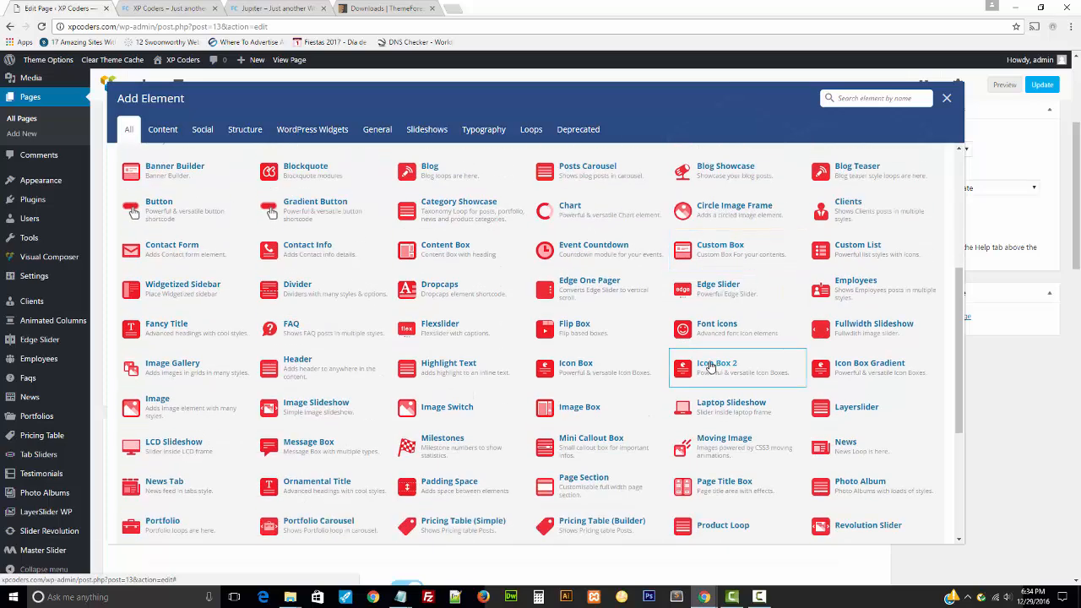
{"action": "scroll", "coordinate": [709, 366], "scroll_direction": "down", "scroll_amount": 2}
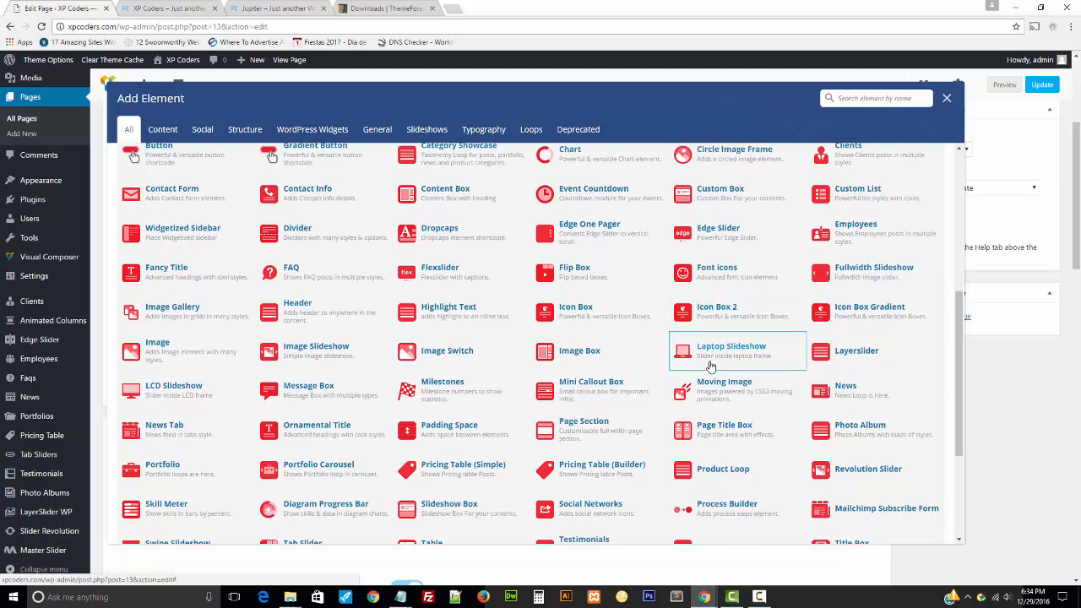
{"action": "scroll", "coordinate": [710, 365], "scroll_direction": "down", "scroll_amount": 3}
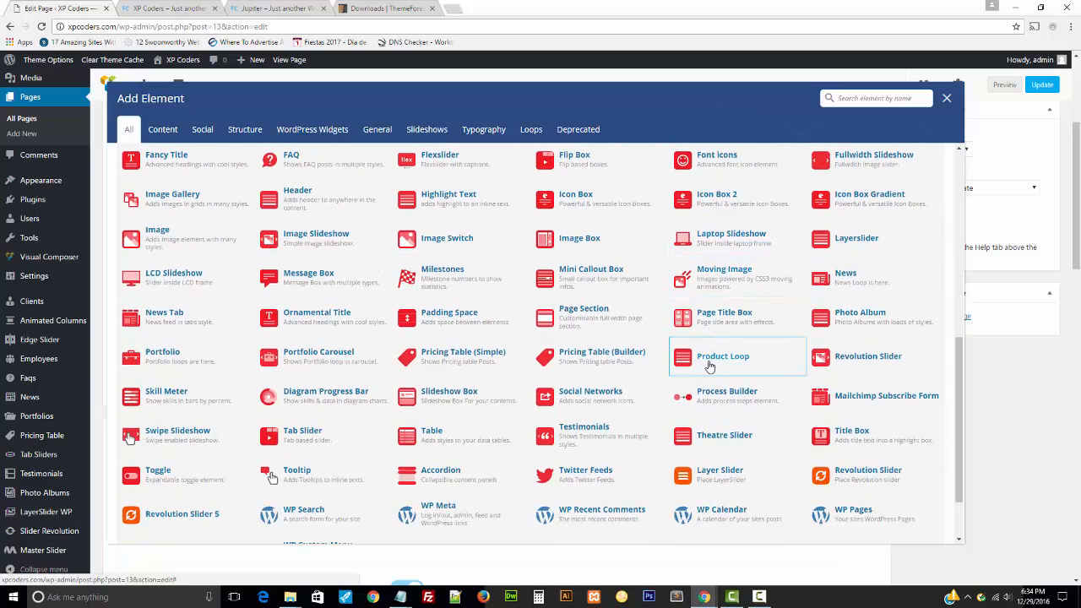
{"action": "scroll", "coordinate": [710, 366], "scroll_direction": "up", "scroll_amount": 4}
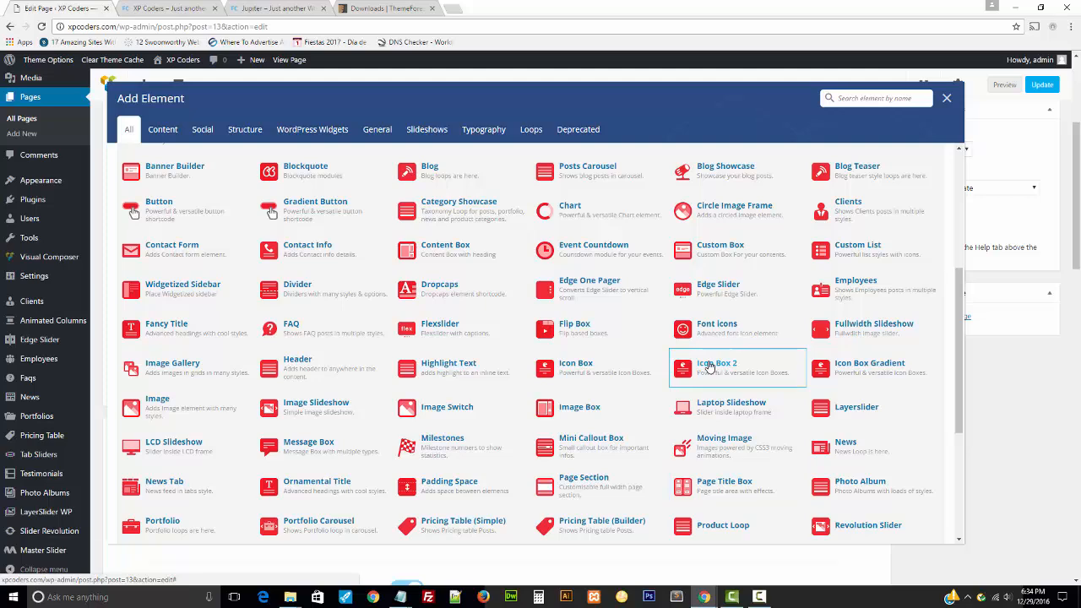
{"action": "scroll", "coordinate": [710, 366], "scroll_direction": "up", "scroll_amount": 2}
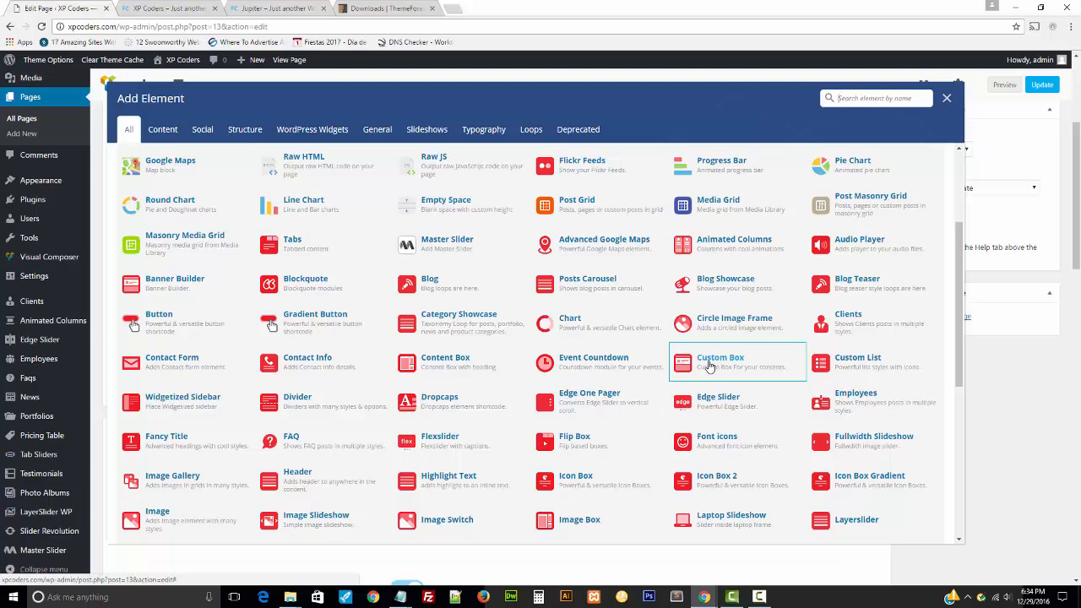
{"action": "scroll", "coordinate": [709, 366], "scroll_direction": "up", "scroll_amount": 4}
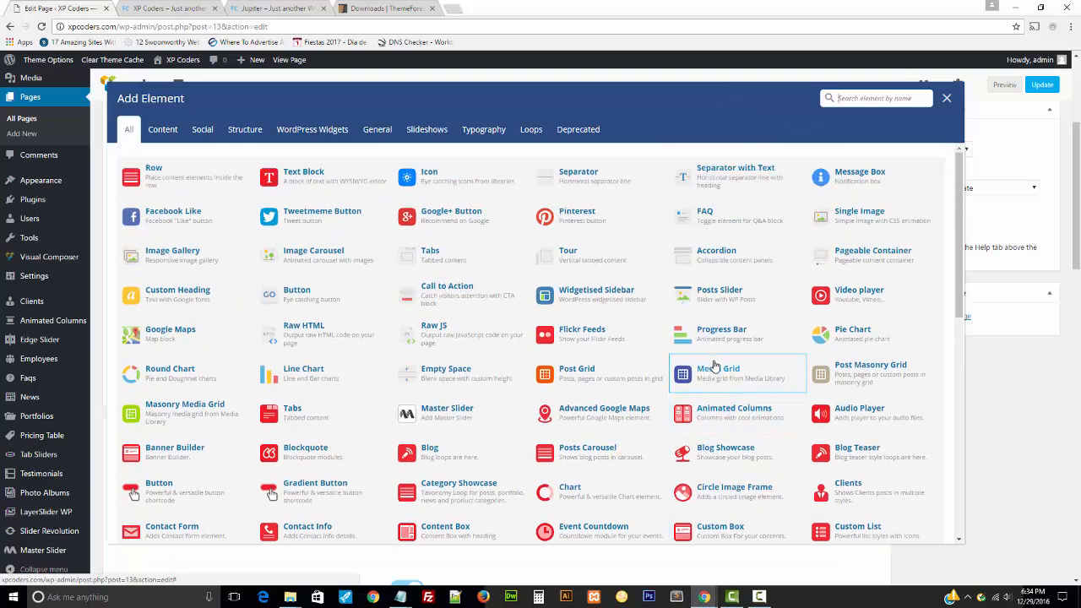
{"action": "scroll", "coordinate": [571, 350], "scroll_direction": "down", "scroll_amount": 3}
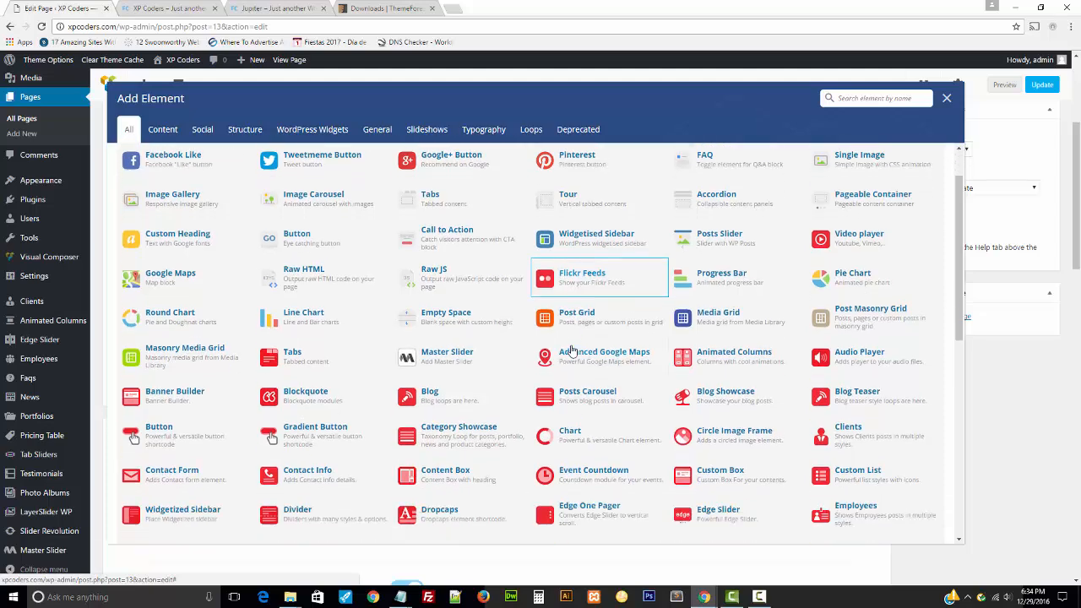
{"action": "scroll", "coordinate": [572, 350], "scroll_direction": "down", "scroll_amount": 1}
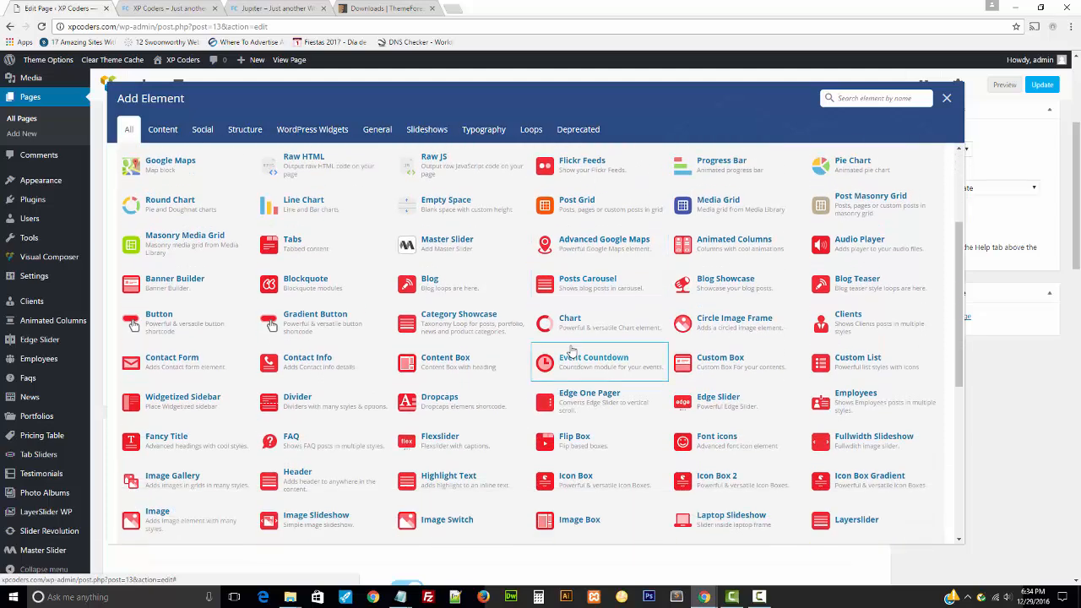
{"action": "scroll", "coordinate": [592, 354], "scroll_direction": "up", "scroll_amount": 3}
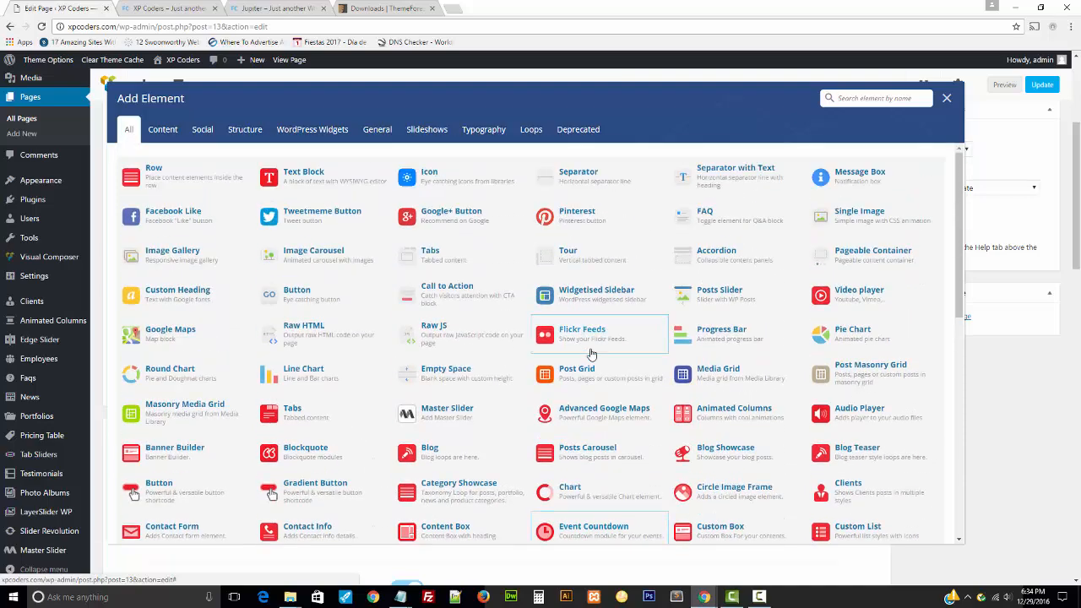
{"action": "scroll", "coordinate": [591, 354], "scroll_direction": "down", "scroll_amount": 2}
{"action": "scroll", "coordinate": [591, 354], "scroll_direction": "down", "scroll_amount": 3}
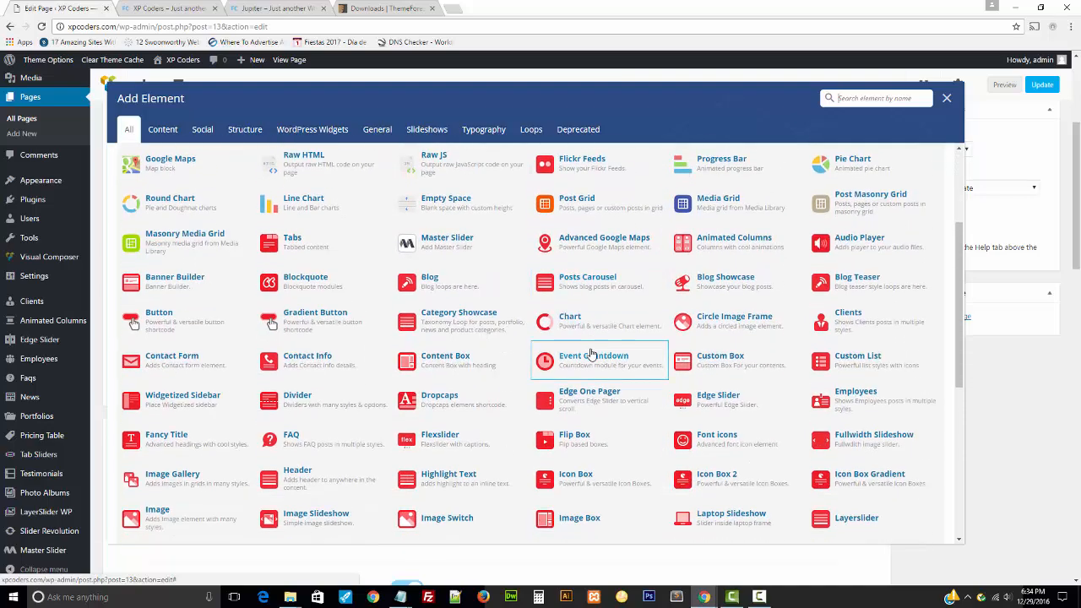
{"action": "scroll", "coordinate": [591, 354], "scroll_direction": "down", "scroll_amount": 4}
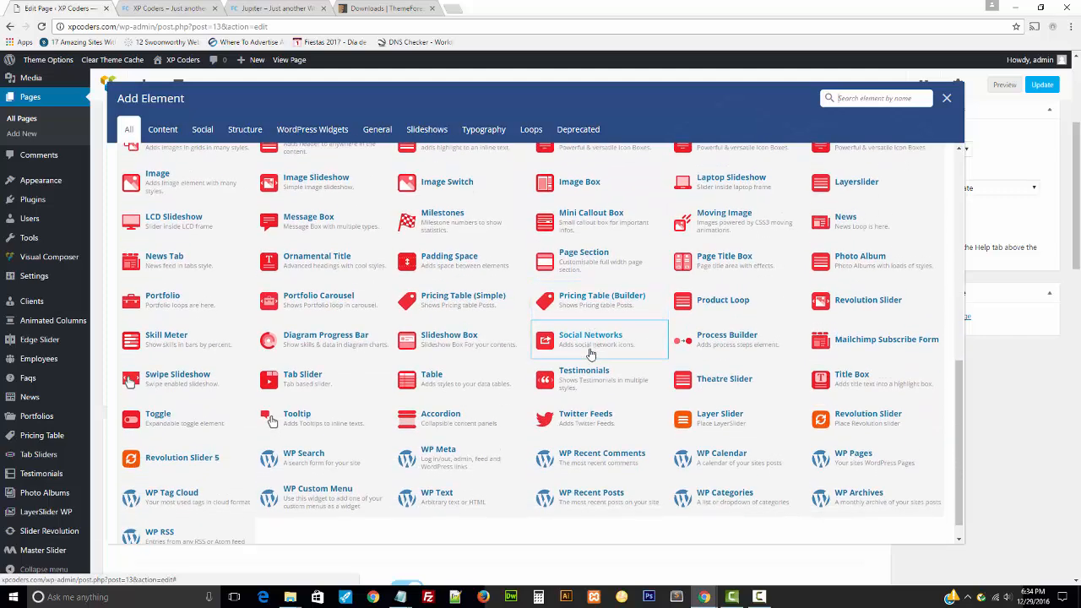
{"action": "scroll", "coordinate": [592, 354], "scroll_direction": "up", "scroll_amount": 2}
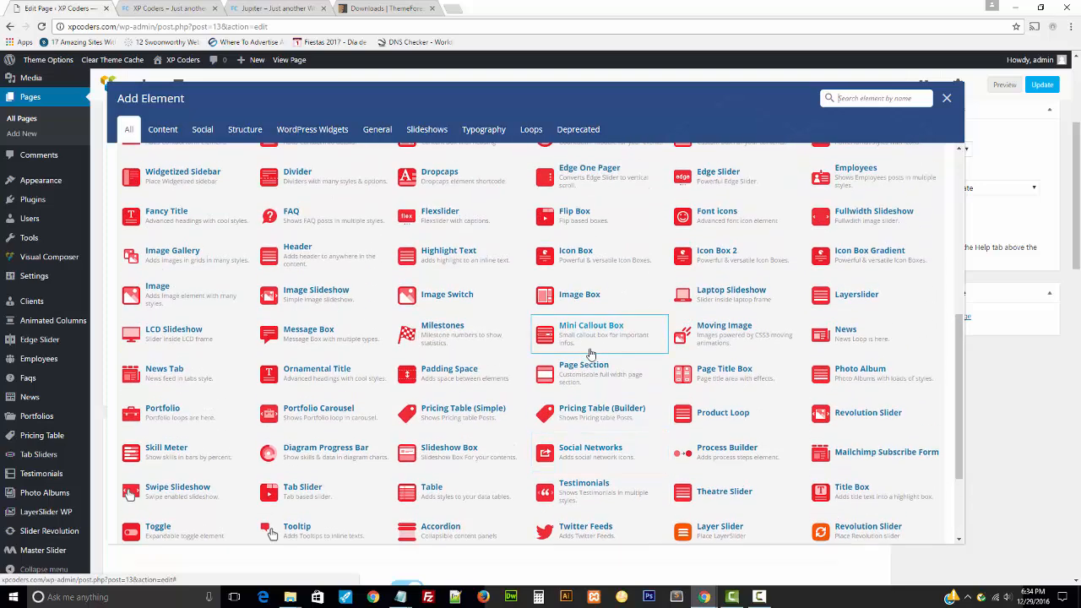
{"action": "scroll", "coordinate": [591, 354], "scroll_direction": "up", "scroll_amount": 3}
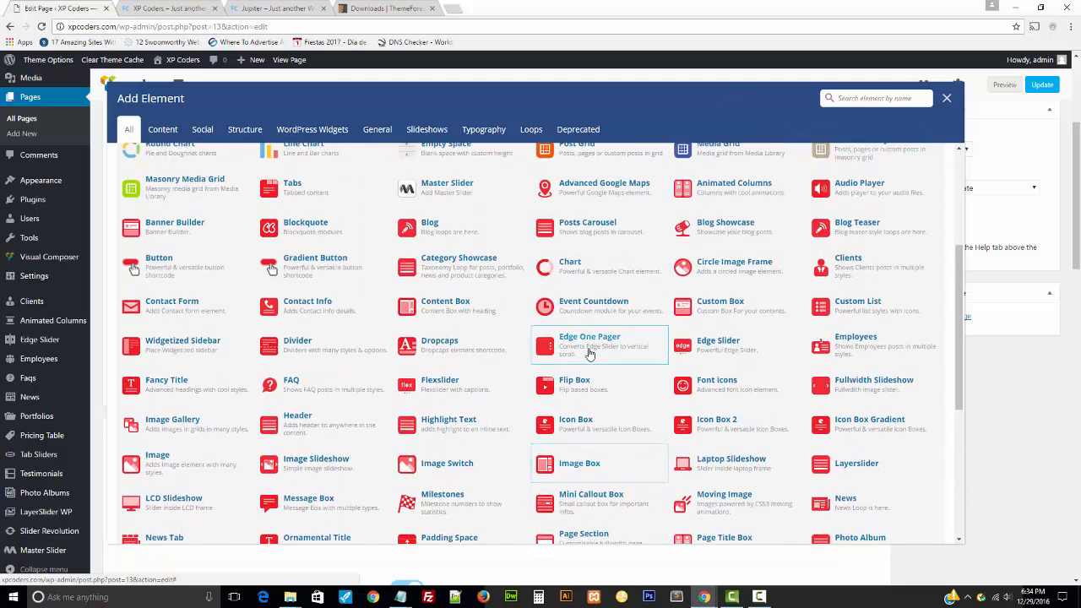
{"action": "scroll", "coordinate": [591, 353], "scroll_direction": "up", "scroll_amount": 3}
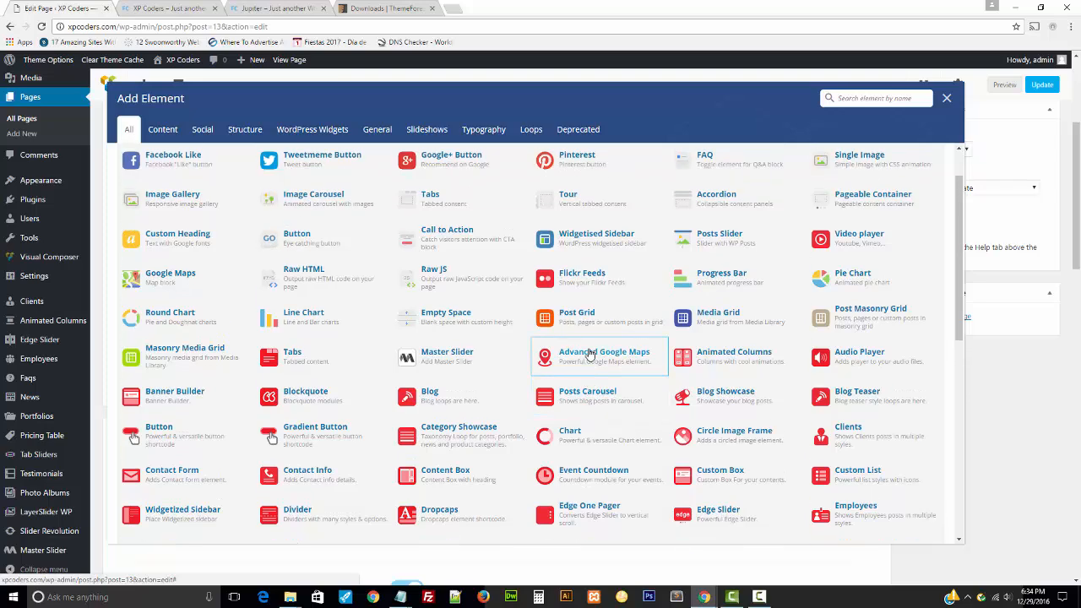
{"action": "left_click", "coordinate": [163, 131]}
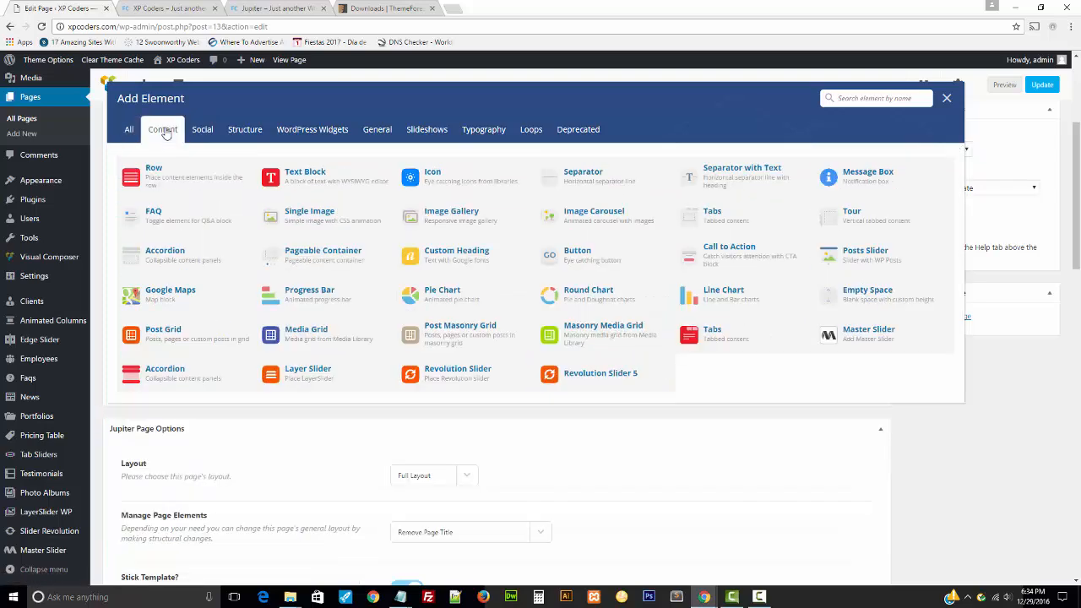
- Browse the Social, Structure, General, Typography and Slideshows element categories for something to add spacing below the Lorem ipsum paragraph
{"action": "left_click", "coordinate": [205, 137]}
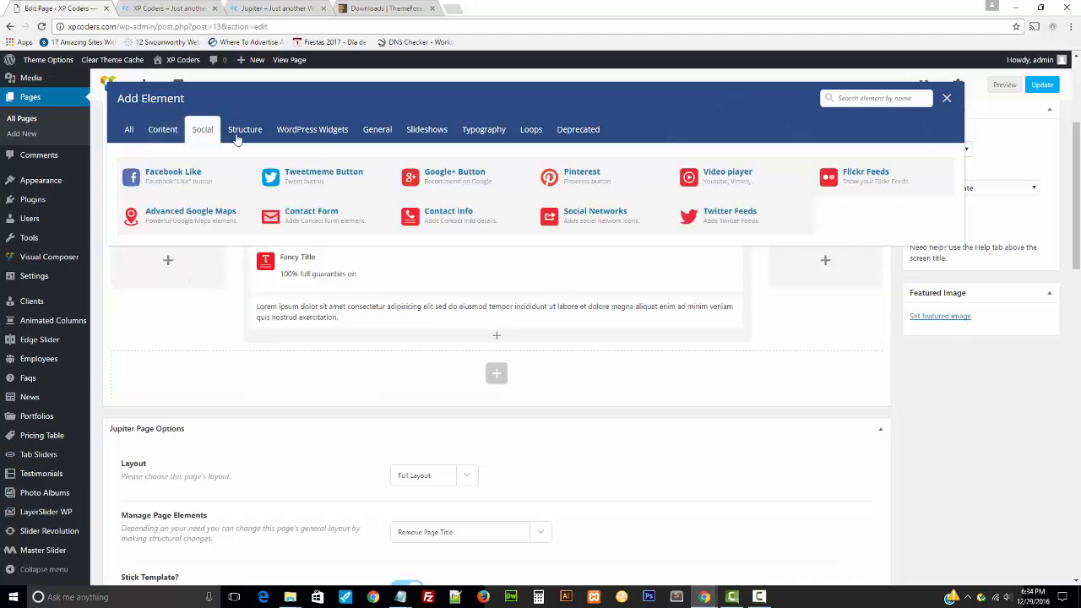
{"action": "left_click", "coordinate": [239, 135]}
{"action": "left_click", "coordinate": [373, 134]}
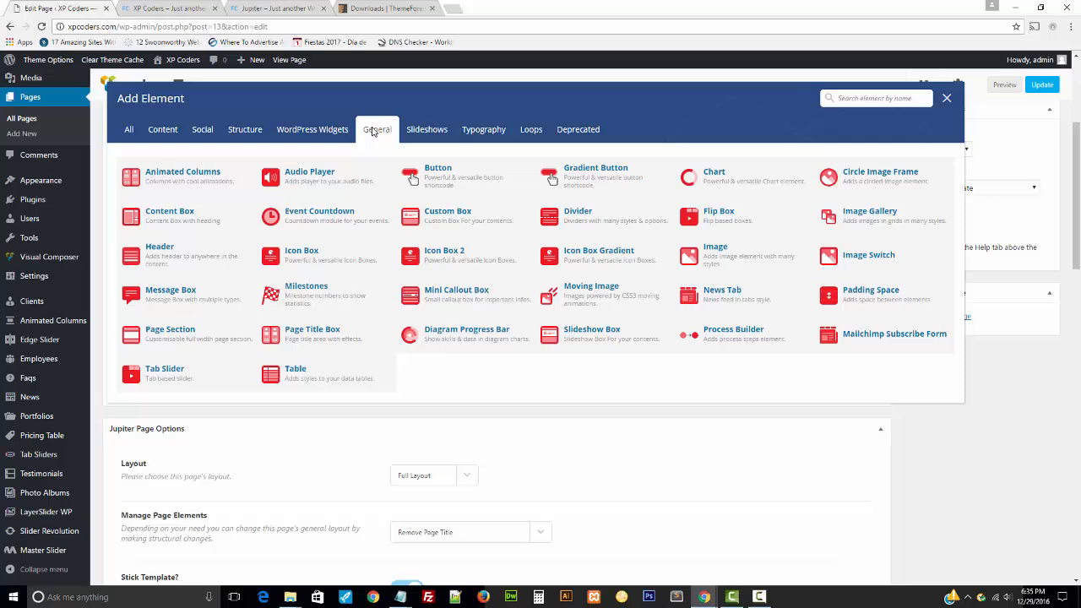
{"action": "left_click", "coordinate": [482, 132]}
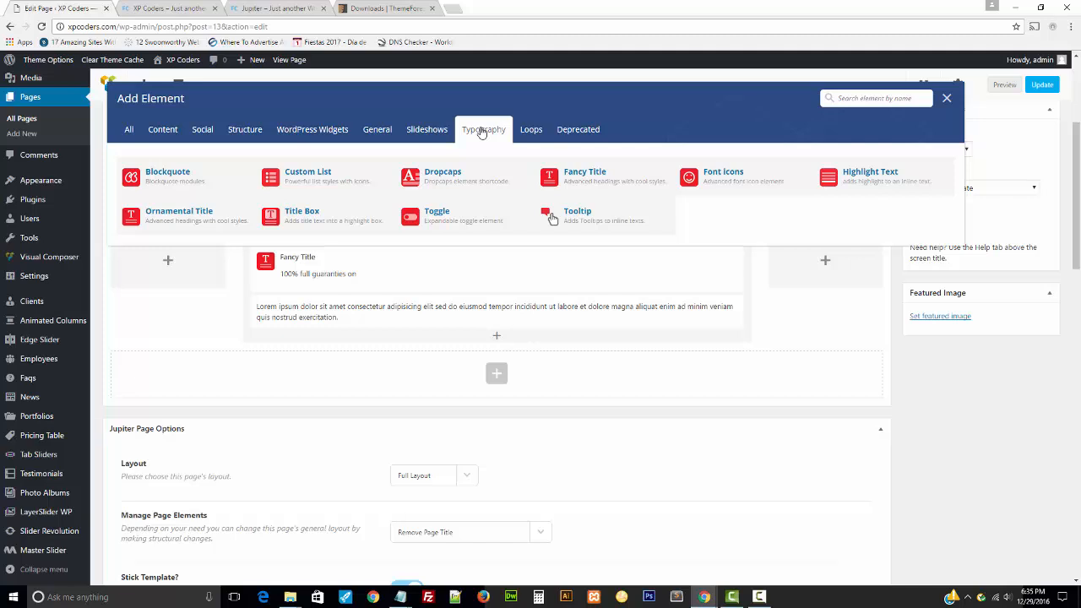
{"action": "left_click", "coordinate": [437, 131]}
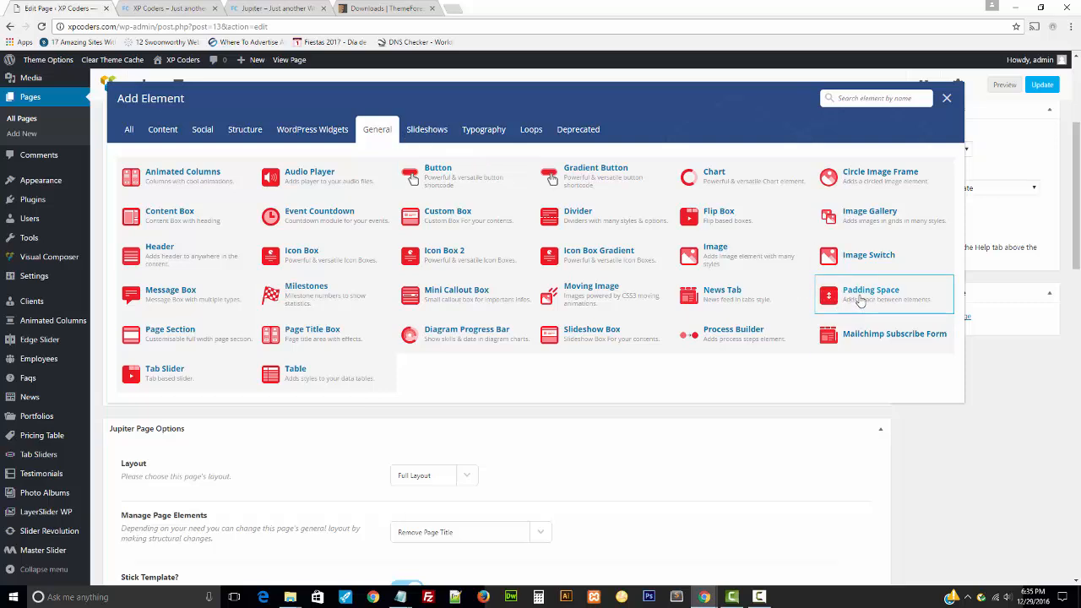
- Add a Padding Space element below the Lorem ipsum paragraph, adjust its padding size and save its settings
{"action": "left_click", "coordinate": [129, 131]}
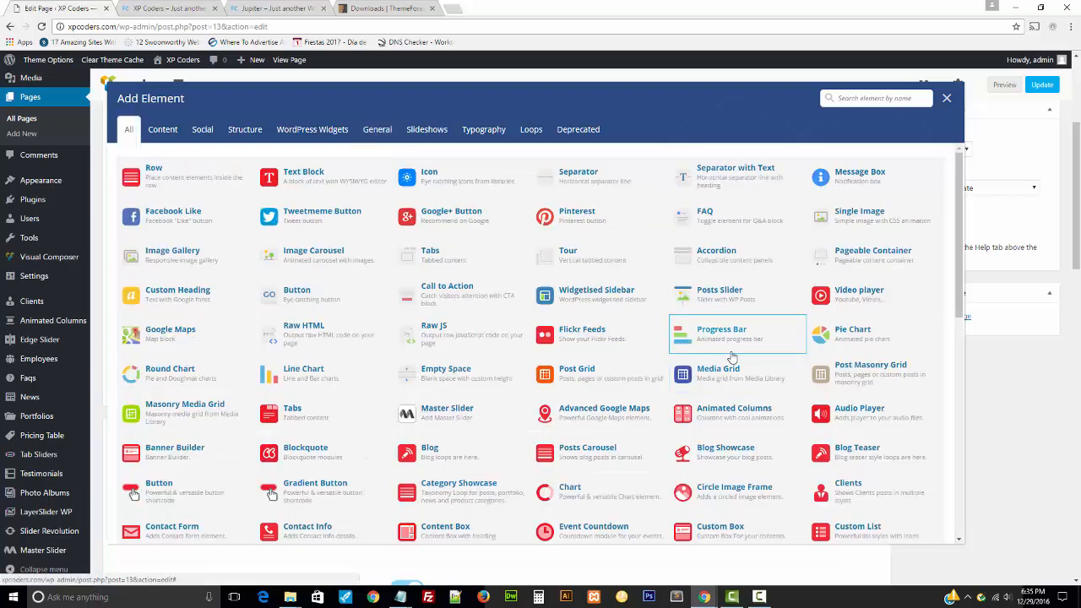
{"action": "scroll", "coordinate": [731, 356], "scroll_direction": "down", "scroll_amount": 3}
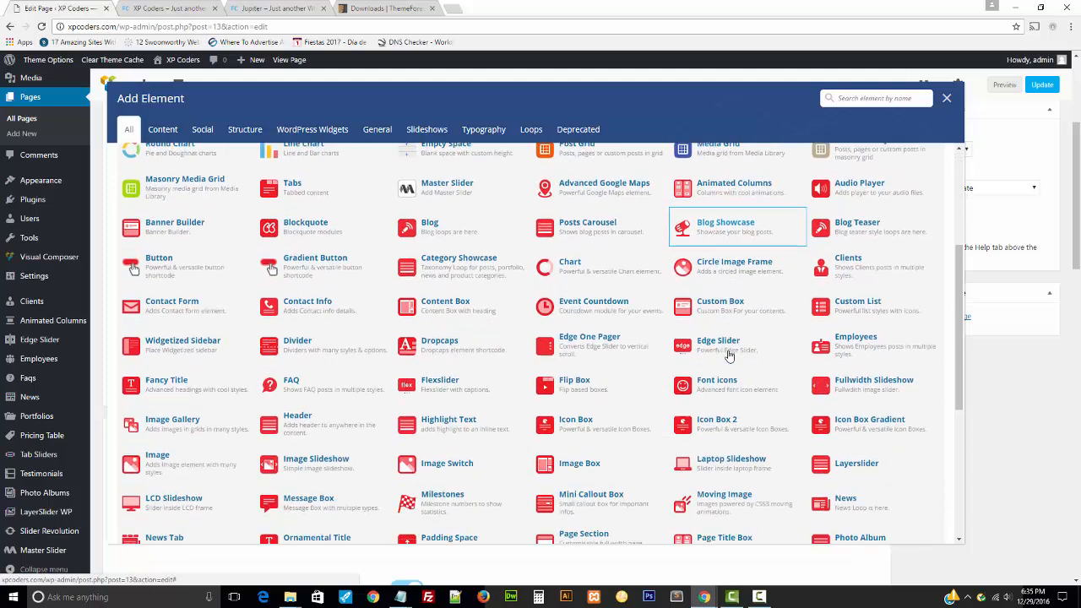
{"action": "scroll", "coordinate": [728, 357], "scroll_direction": "down", "scroll_amount": 3}
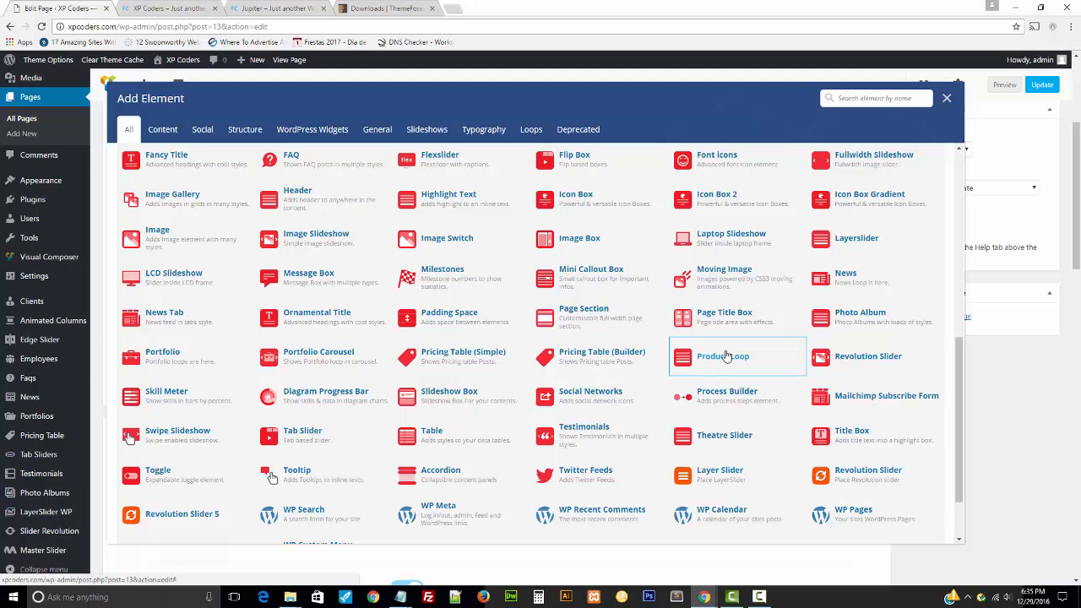
{"action": "scroll", "coordinate": [726, 356], "scroll_direction": "up", "scroll_amount": 1}
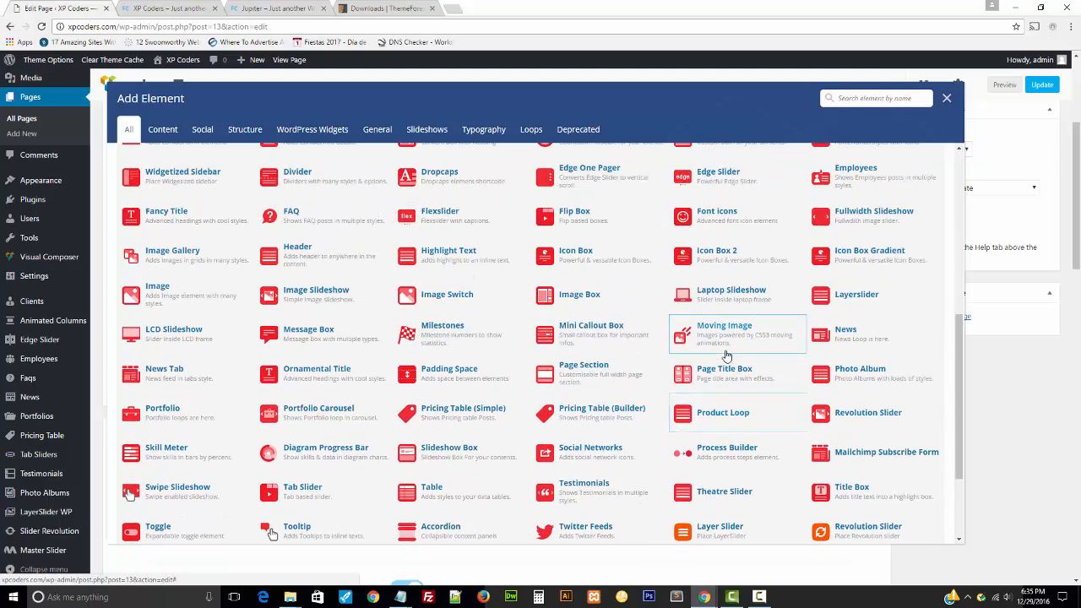
{"action": "left_click", "coordinate": [451, 381]}
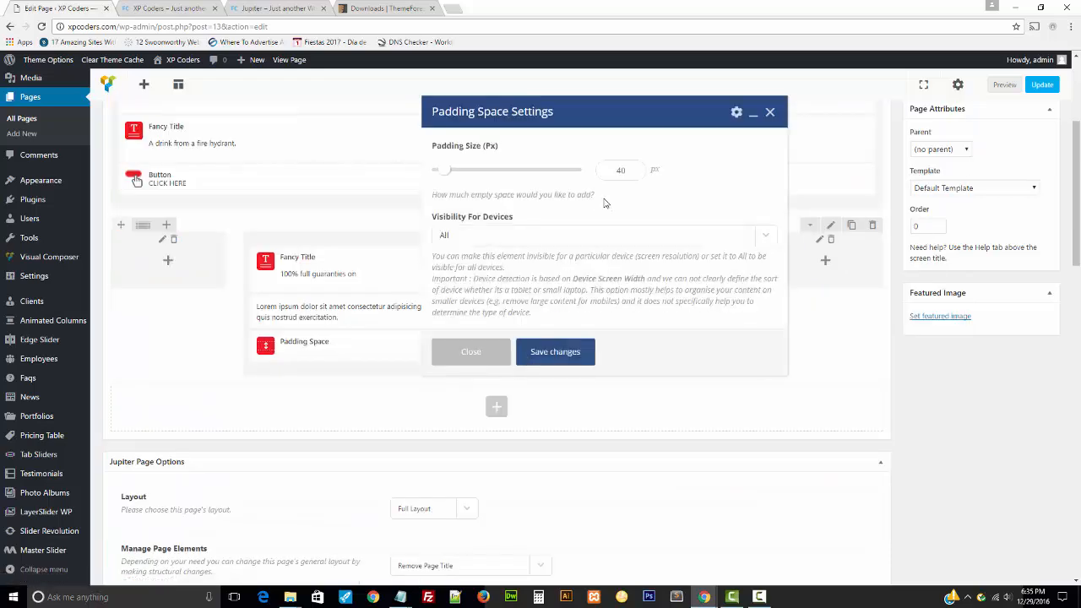
{"action": "left_click_drag", "start_coordinate": [634, 169], "coordinate": [599, 170]}
{"action": "left_click", "coordinate": [555, 353]}
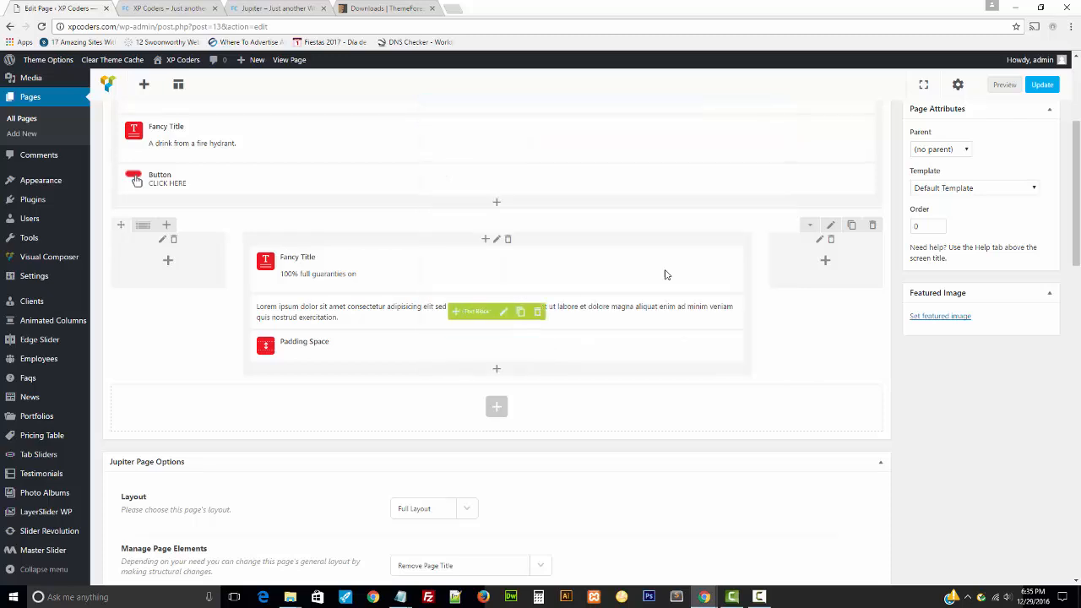
- Update the page and reload the live HOME page to check the space below the paragraph
{"action": "left_click", "coordinate": [1041, 86]}
{"action": "key", "text": "ctrl+Tab"}
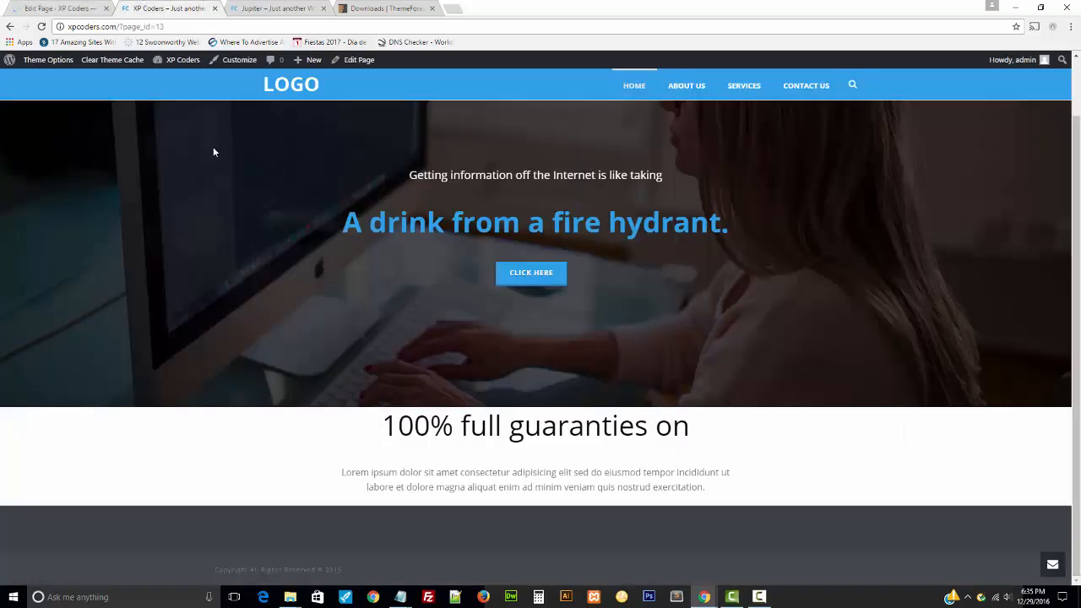
{"action": "left_click", "coordinate": [42, 27]}
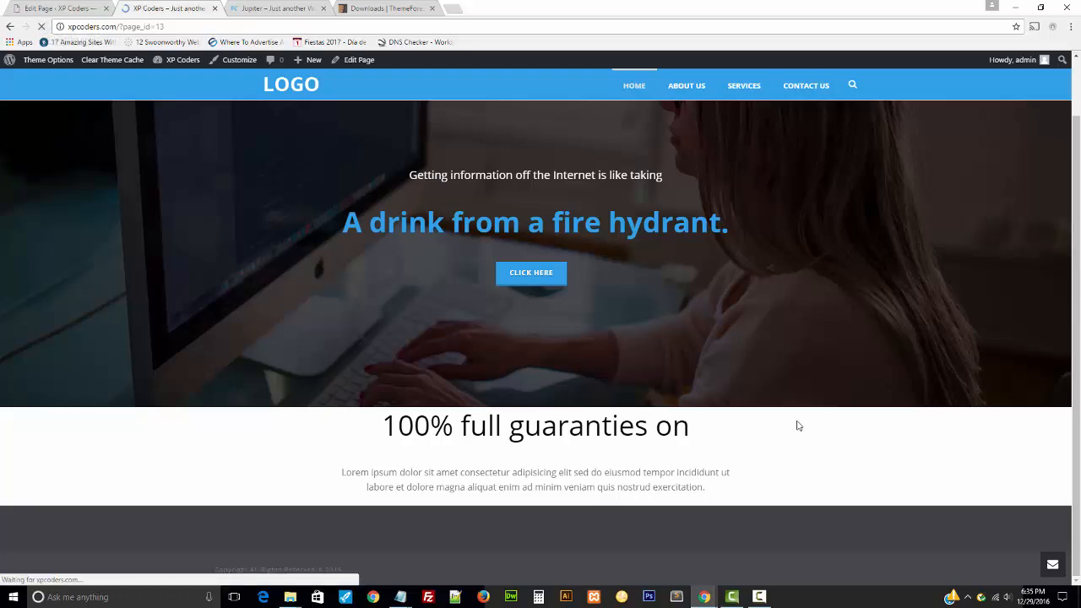
{"action": "scroll", "coordinate": [448, 493], "scroll_direction": "down", "scroll_amount": 1}
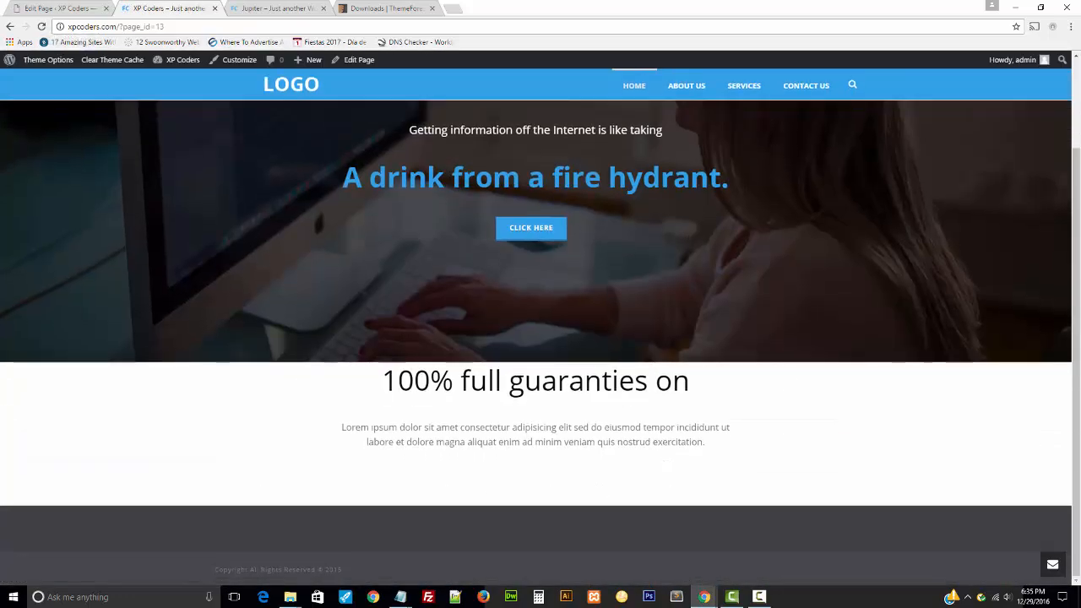
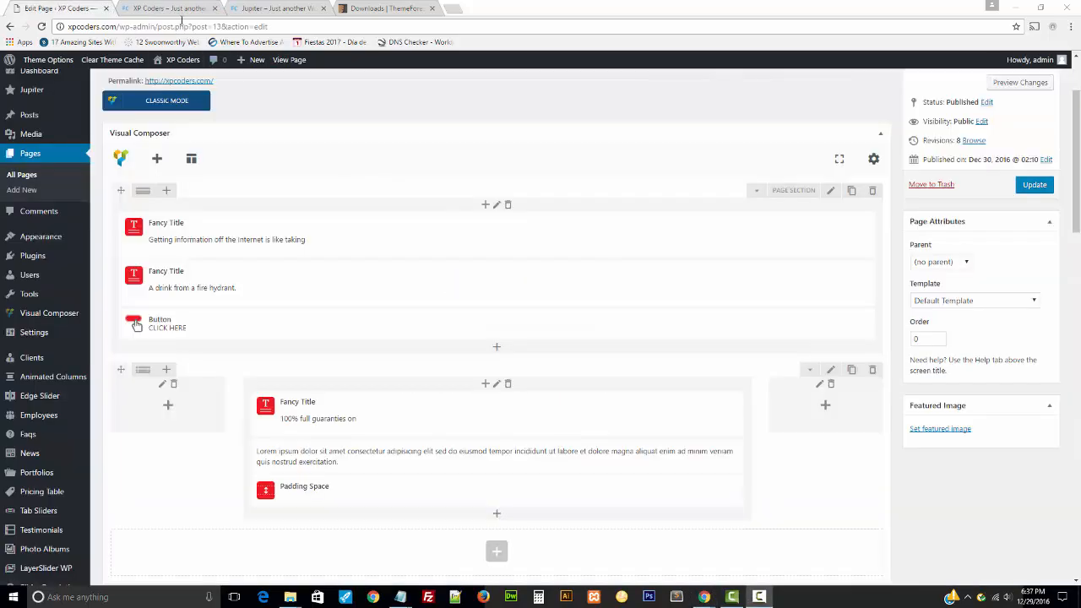
- Duplicate the Padding Space element and move one copy above the "100% full guaranties on" title
{"action": "left_click", "coordinate": [178, 10]}
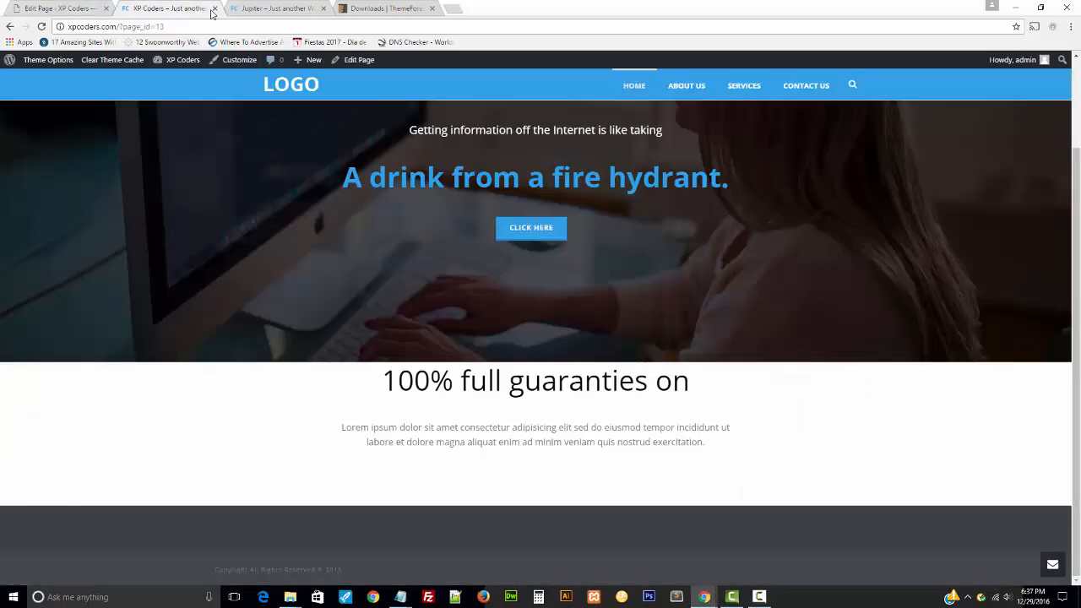
{"action": "left_click", "coordinate": [76, 7]}
{"action": "scroll", "coordinate": [557, 384], "scroll_direction": "down", "scroll_amount": 3}
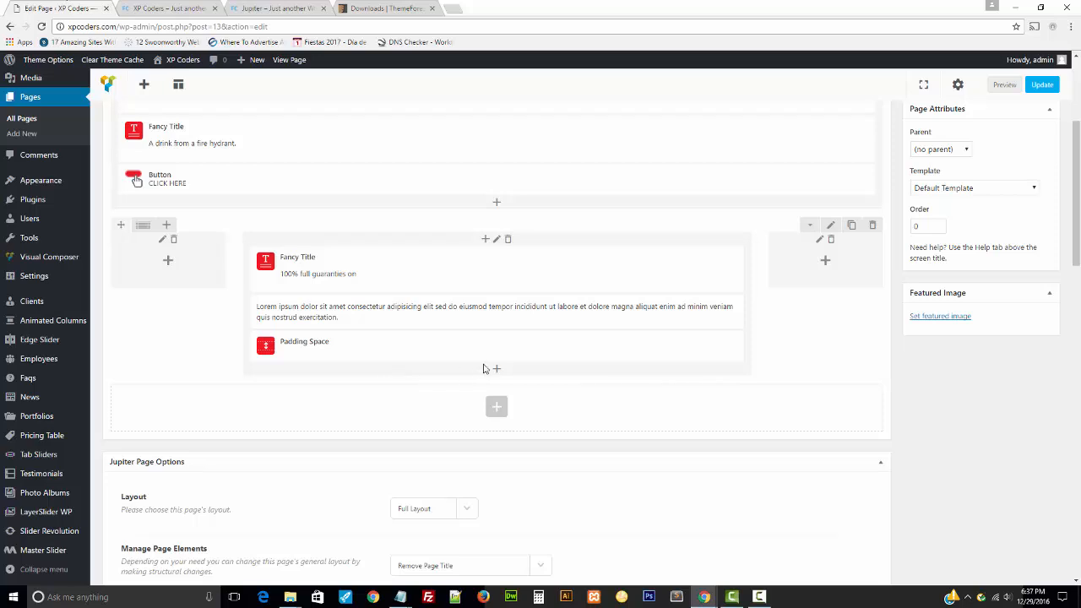
{"action": "left_click", "coordinate": [525, 346]}
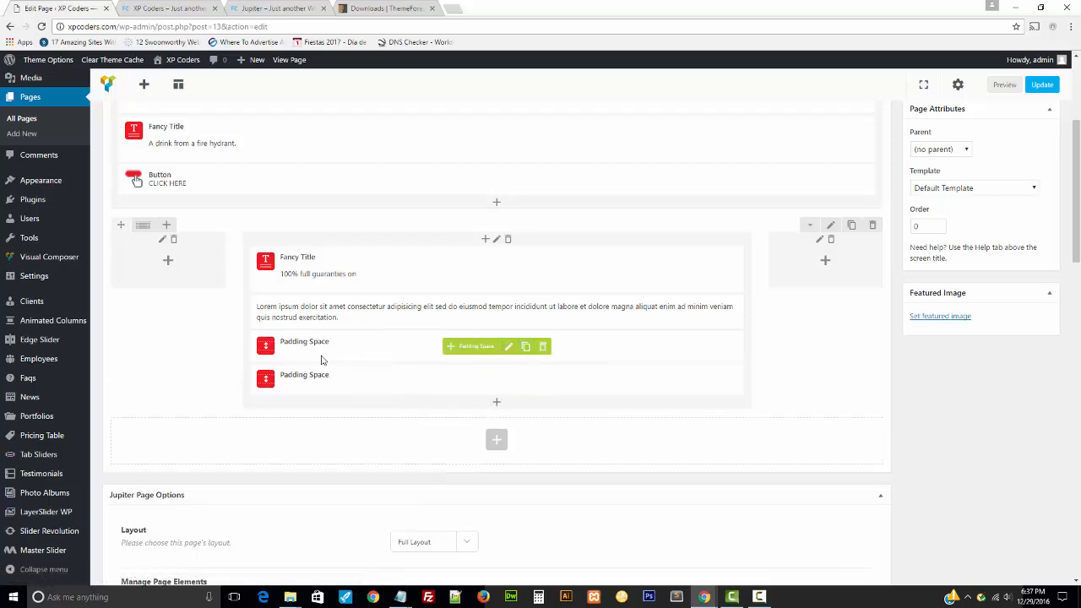
{"action": "left_click_drag", "start_coordinate": [461, 346], "coordinate": [427, 258]}
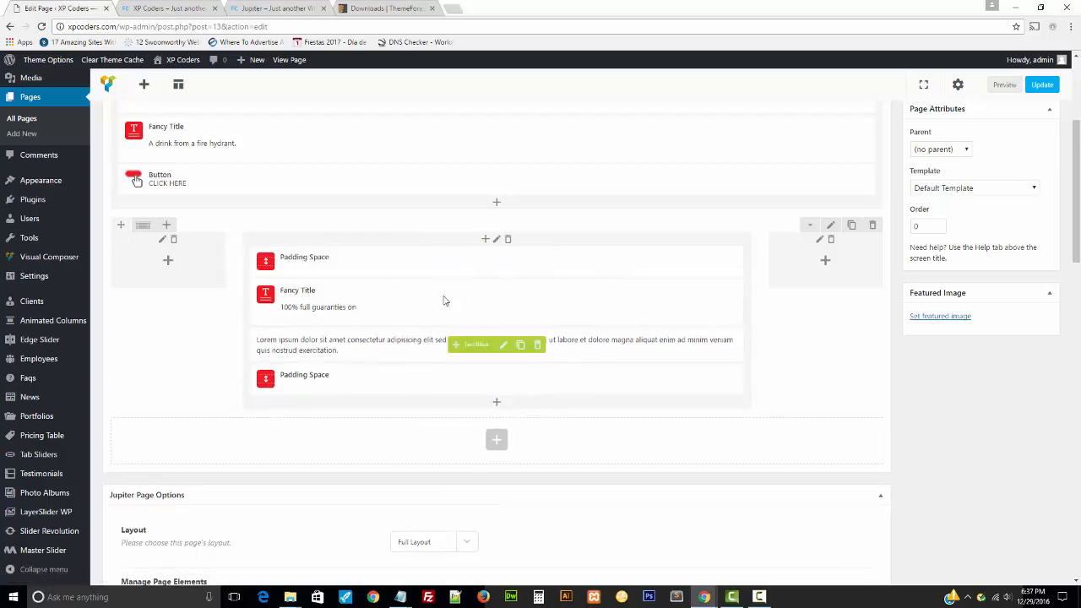
- Update the page and reload the live HOME page to check the spacing above the "100% full guaranties on" heading
{"action": "left_click", "coordinate": [1041, 84]}
{"action": "left_click", "coordinate": [168, 7]}
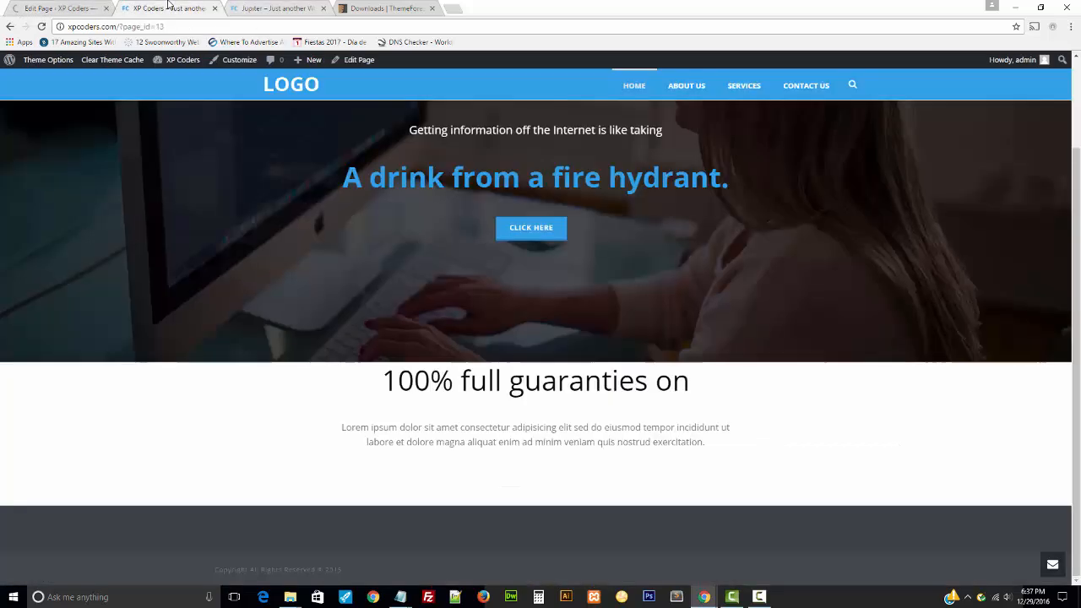
{"action": "left_click", "coordinate": [41, 26]}
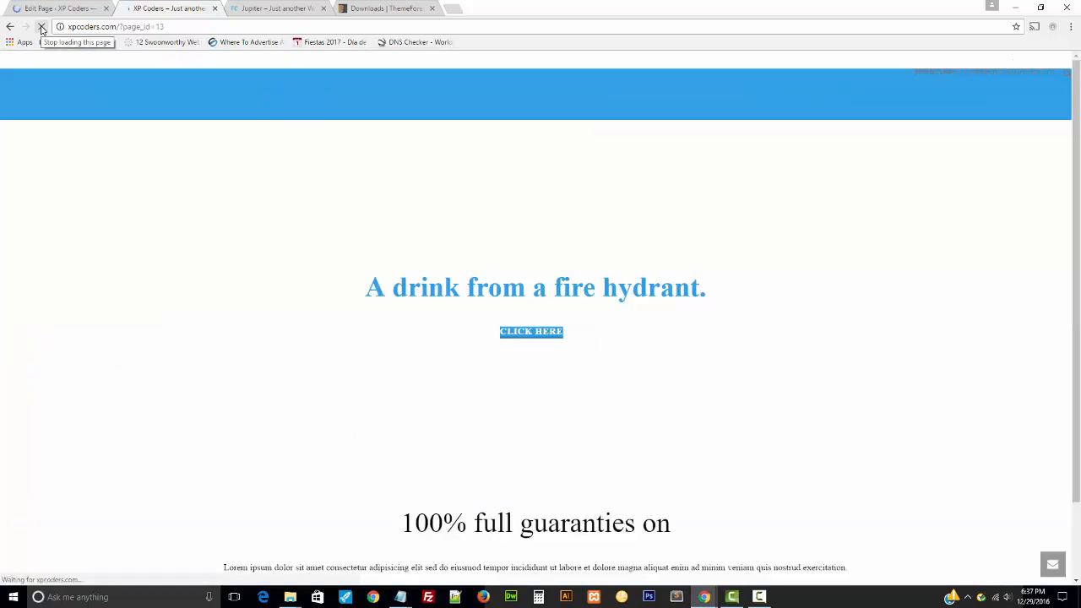
{"action": "left_click_drag", "start_coordinate": [673, 427], "coordinate": [429, 429]}
{"action": "left_click", "coordinate": [751, 454]}
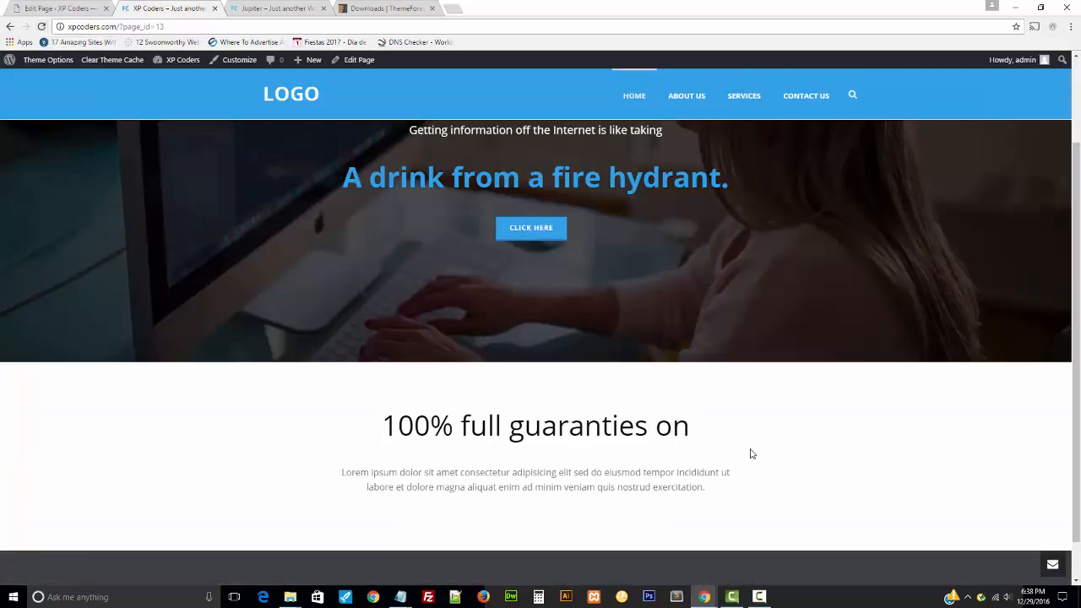
- Examine the icon row below the paragraph on the reference Jupiter page and compare it with the live HOME page
{"action": "left_click", "coordinate": [265, 6]}
{"action": "scroll", "coordinate": [367, 205], "scroll_direction": "down", "scroll_amount": 2}
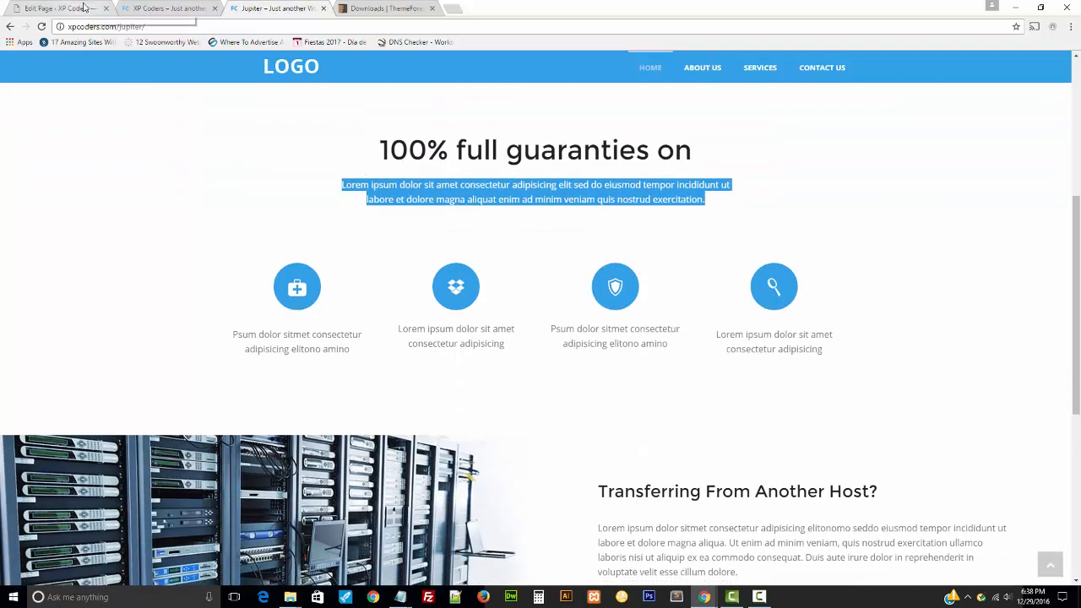
{"action": "left_click", "coordinate": [152, 7]}
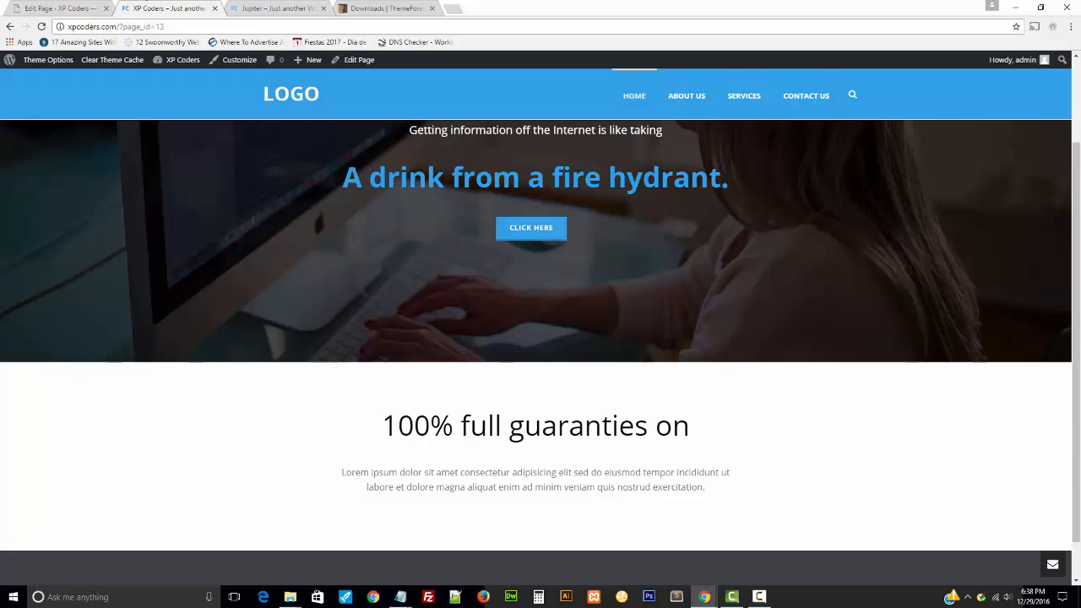
- In the page editor, add a new row below the "100% full guaranties on" section and split it into four equal columns
{"action": "left_click", "coordinate": [93, 6]}
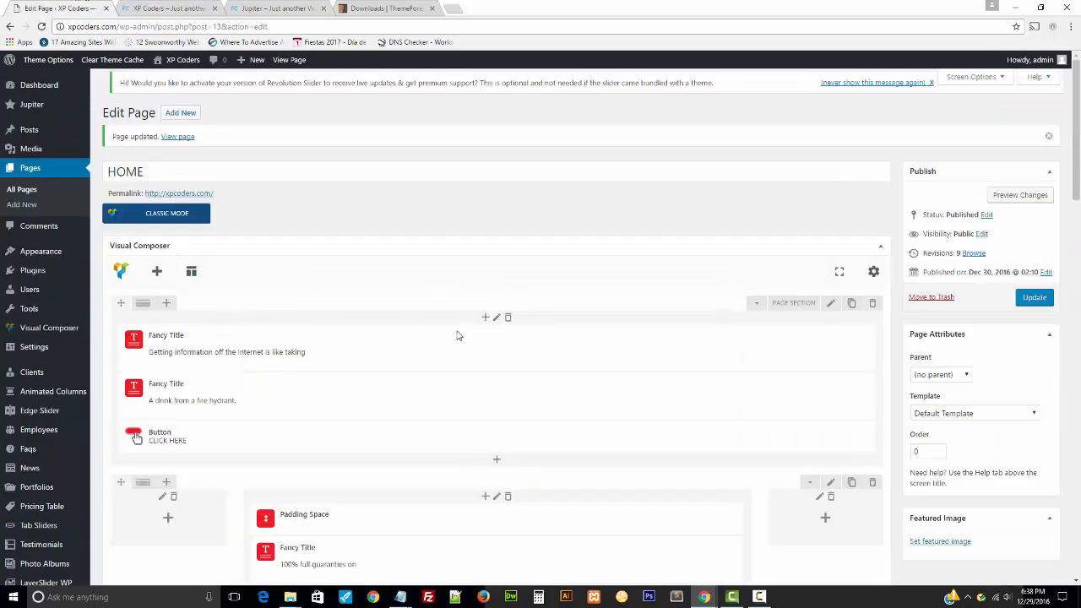
{"action": "scroll", "coordinate": [473, 337], "scroll_direction": "down", "scroll_amount": 5}
{"action": "left_click", "coordinate": [496, 329]}
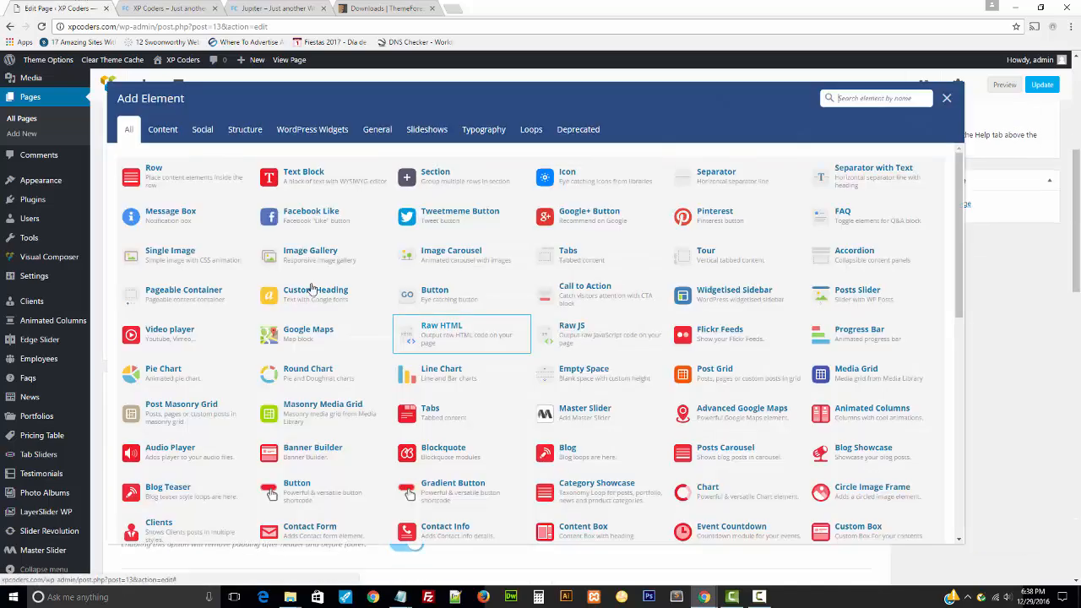
{"action": "left_click", "coordinate": [146, 177]}
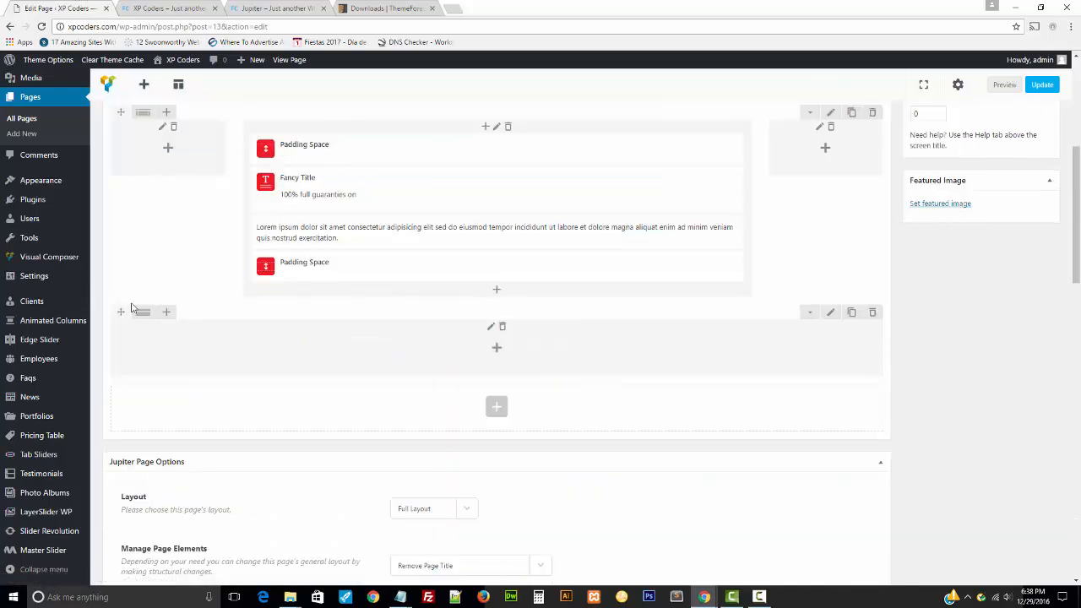
{"action": "mouse_move", "coordinate": [143, 312]}
{"action": "left_click", "coordinate": [225, 312]}
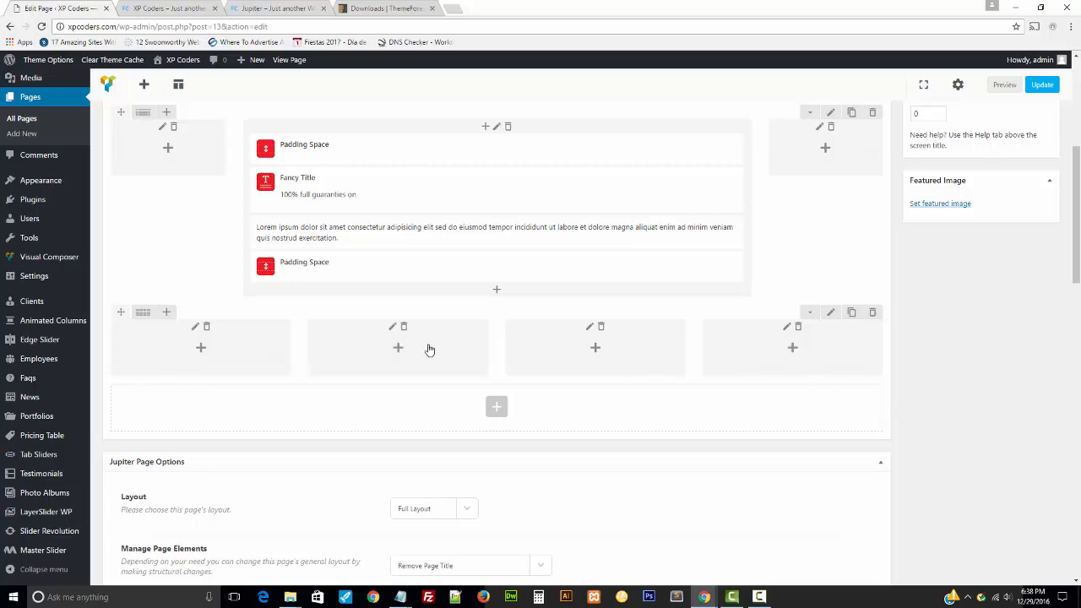
- Add an Image element to the new row's first column and set its Image Size to Default - Original Size
{"action": "left_click", "coordinate": [210, 349]}
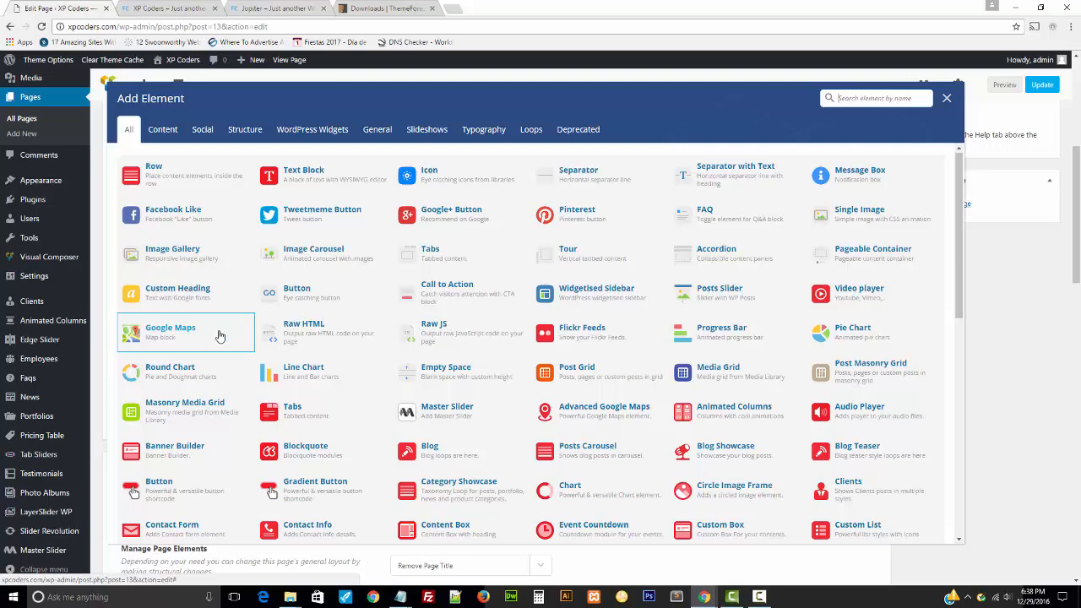
{"action": "scroll", "coordinate": [213, 345], "scroll_direction": "down", "scroll_amount": 3}
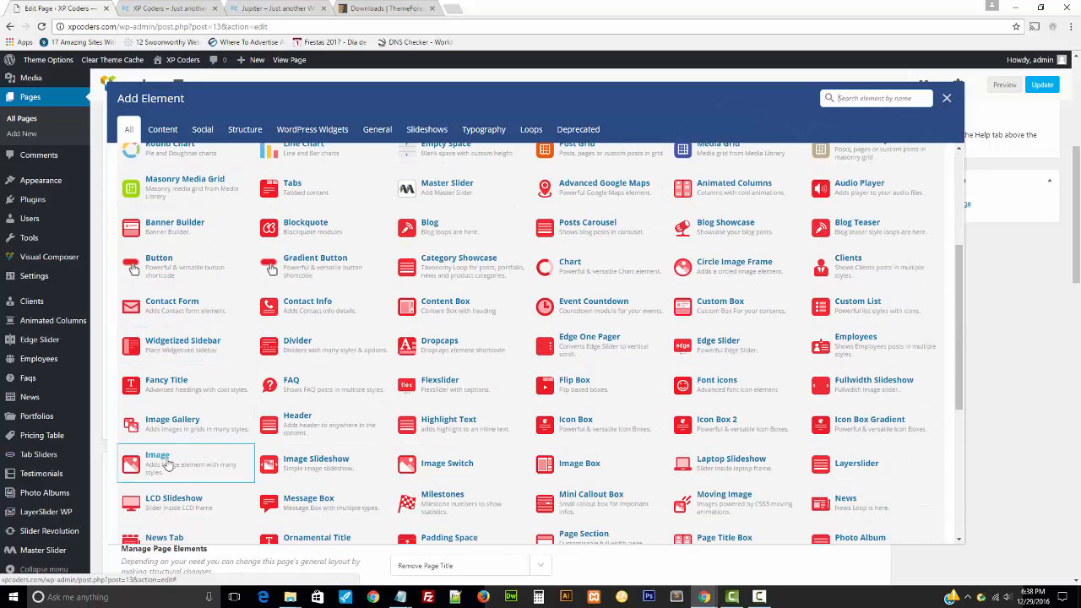
{"action": "left_click", "coordinate": [168, 464]}
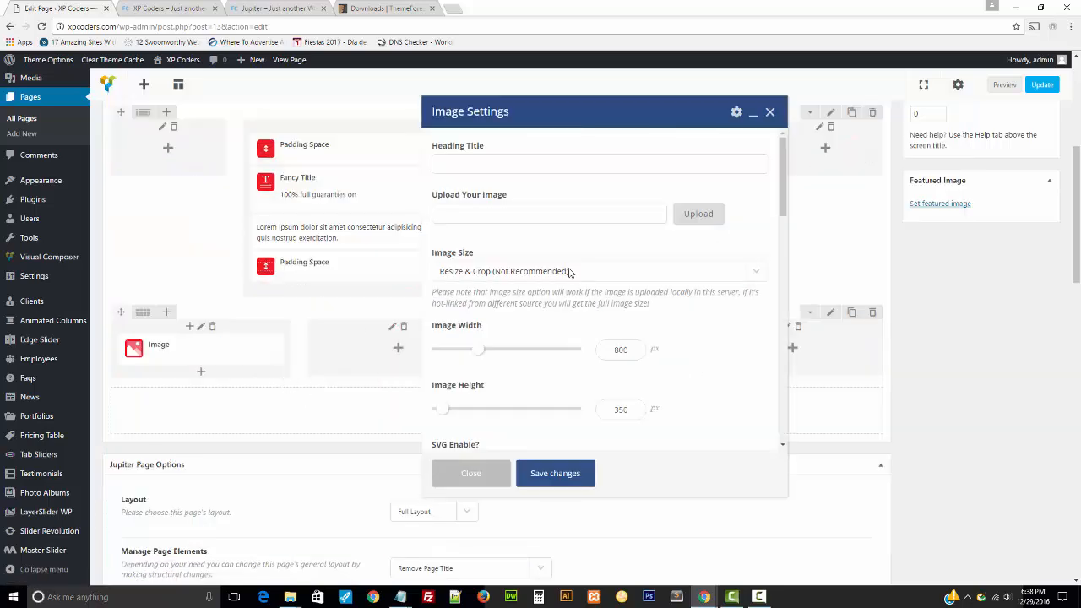
{"action": "left_click", "coordinate": [570, 271]}
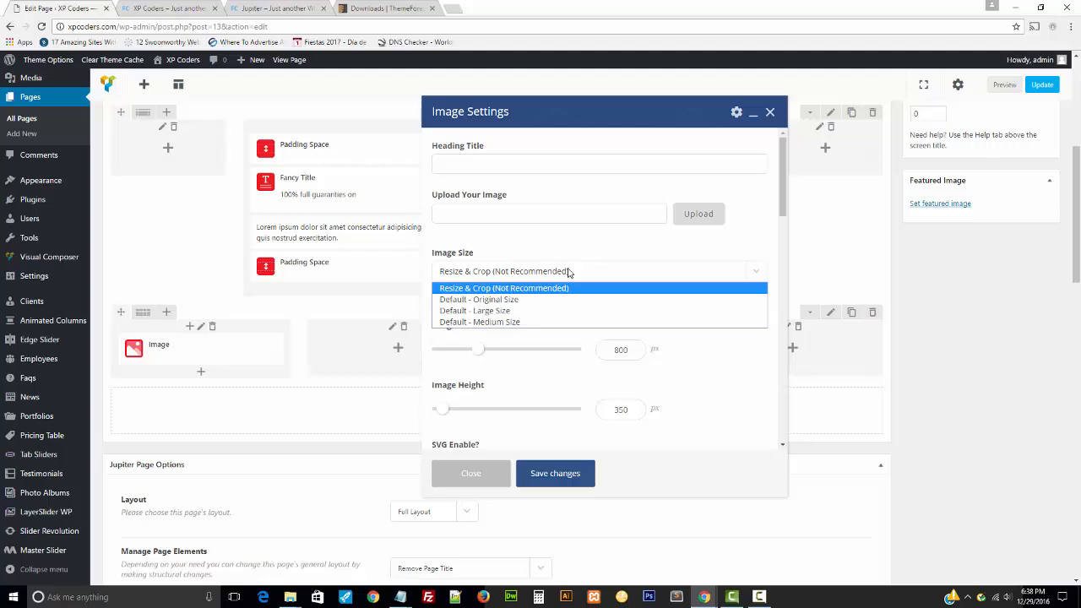
{"action": "left_click", "coordinate": [480, 300]}
- Set the image's Align to Center and save its settings
{"action": "left_click_drag", "start_coordinate": [782, 206], "coordinate": [776, 394]}
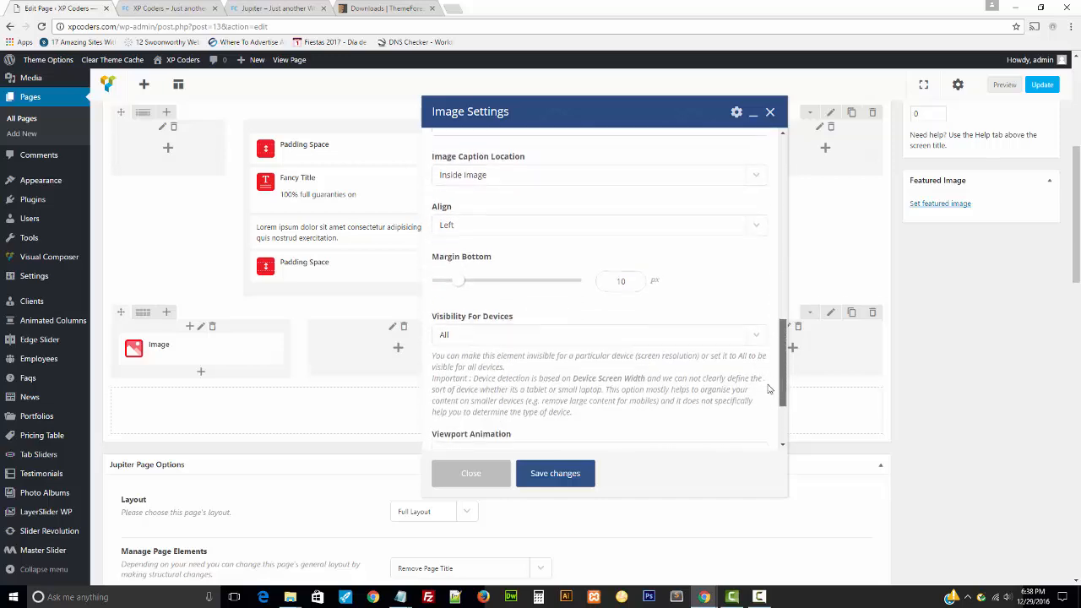
{"action": "left_click", "coordinate": [469, 223]}
{"action": "left_click", "coordinate": [456, 262]}
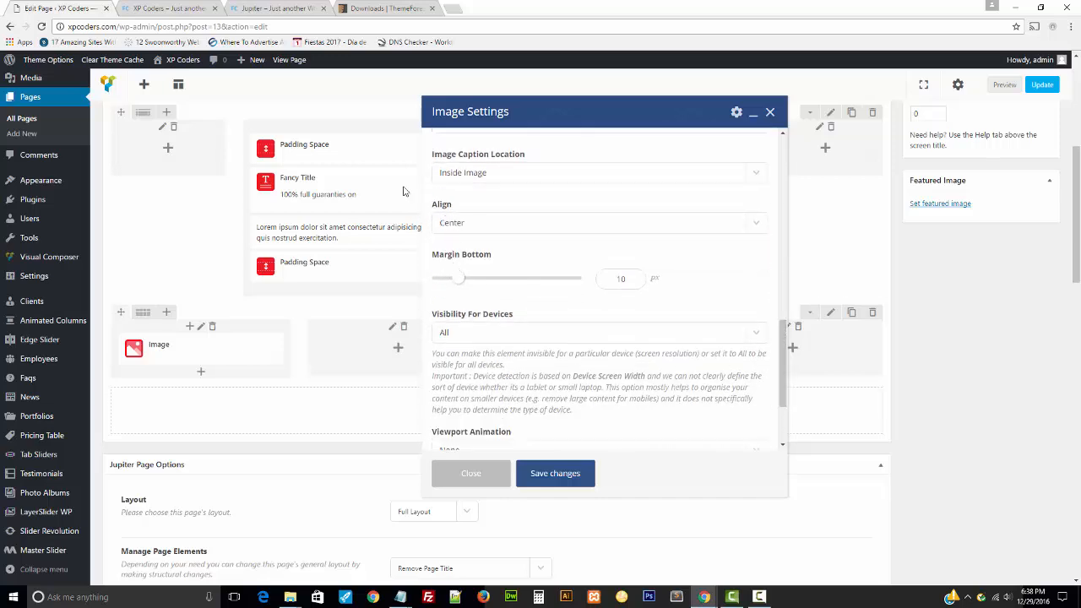
{"action": "left_click", "coordinate": [549, 473]}
- Clone the Image element three times and move one copy into each of the row's other three columns
{"action": "mouse_move", "coordinate": [241, 358]}
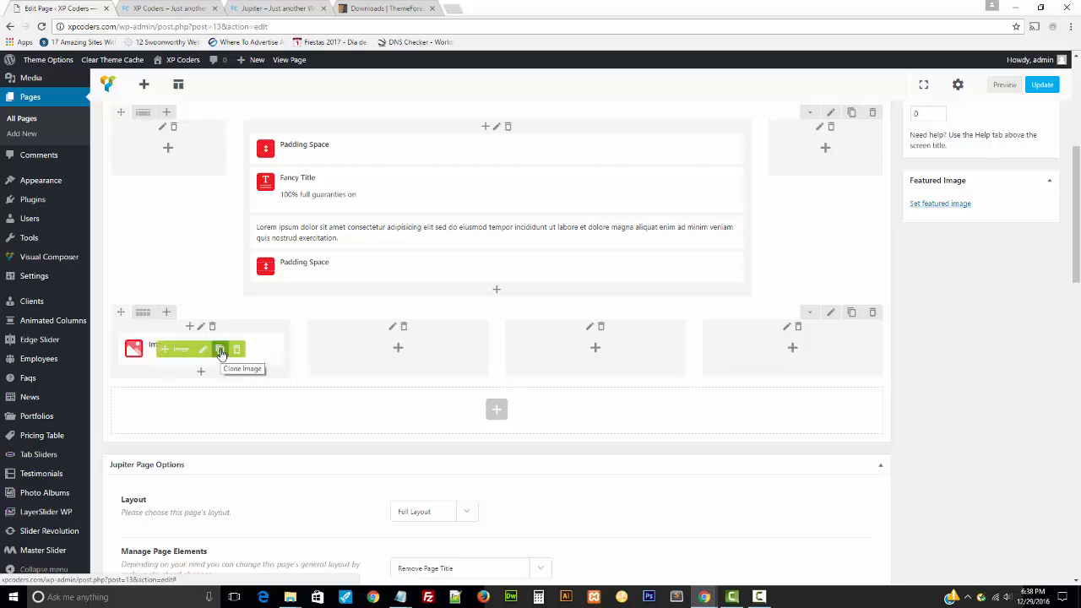
{"action": "left_click", "coordinate": [220, 350]}
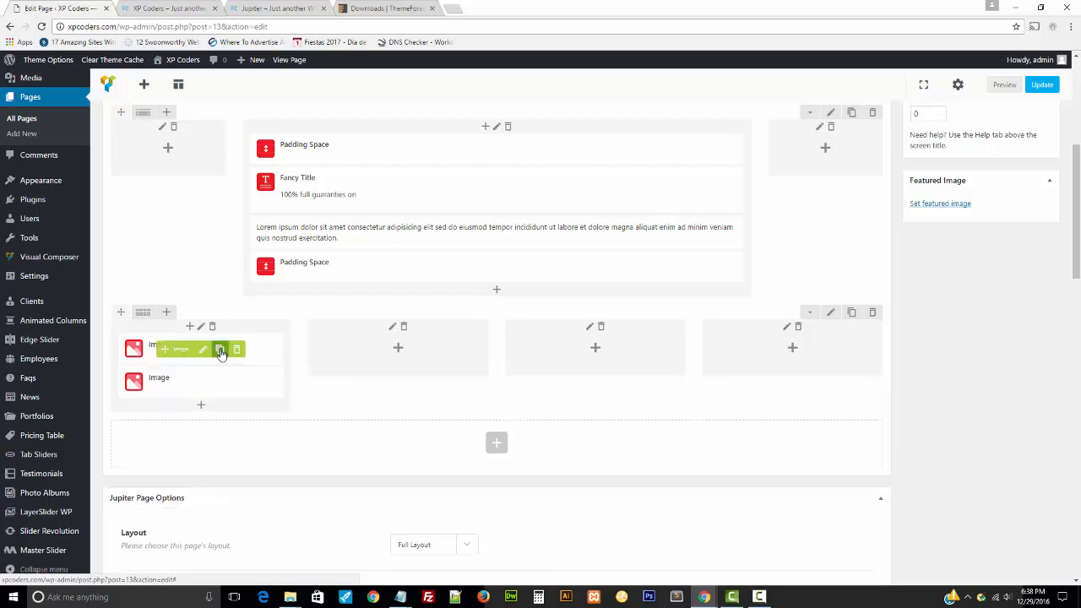
{"action": "left_click", "coordinate": [220, 350]}
{"action": "left_click", "coordinate": [219, 350]}
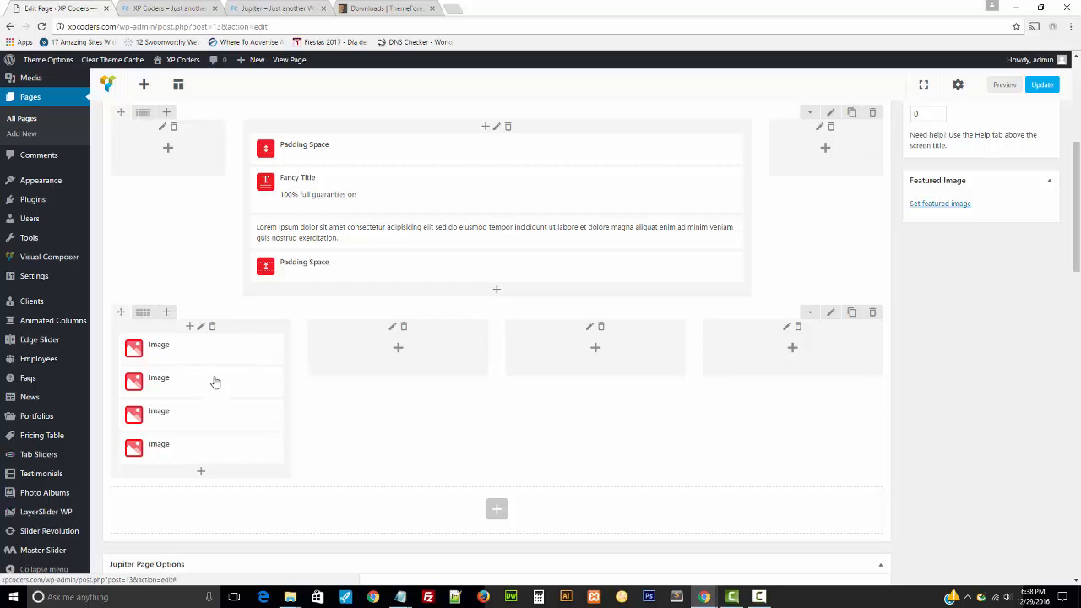
{"action": "left_click_drag", "start_coordinate": [169, 381], "coordinate": [353, 360]}
{"action": "left_click_drag", "start_coordinate": [169, 381], "coordinate": [724, 358]}
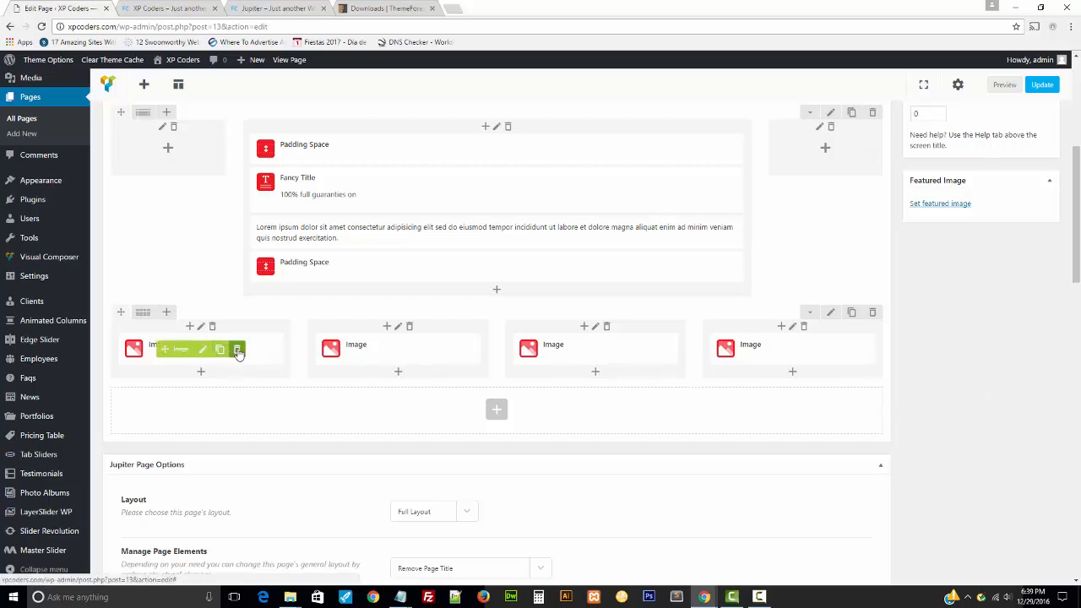
- Delete the Image elements from all four columns of the row
{"action": "left_click", "coordinate": [238, 349]}
{"action": "left_click", "coordinate": [591, 97]}
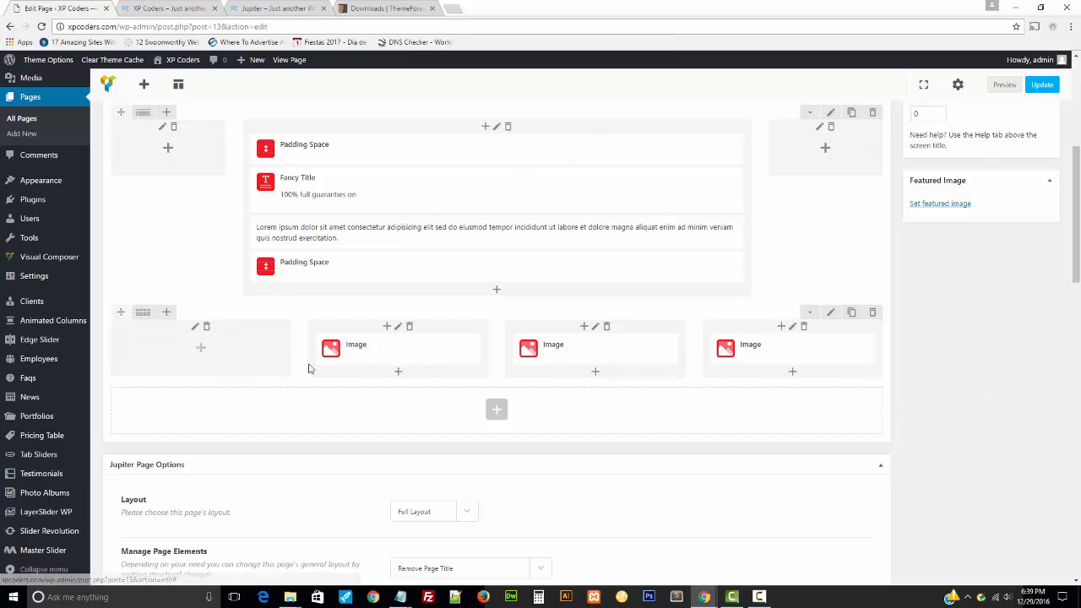
{"action": "left_click", "coordinate": [432, 350]}
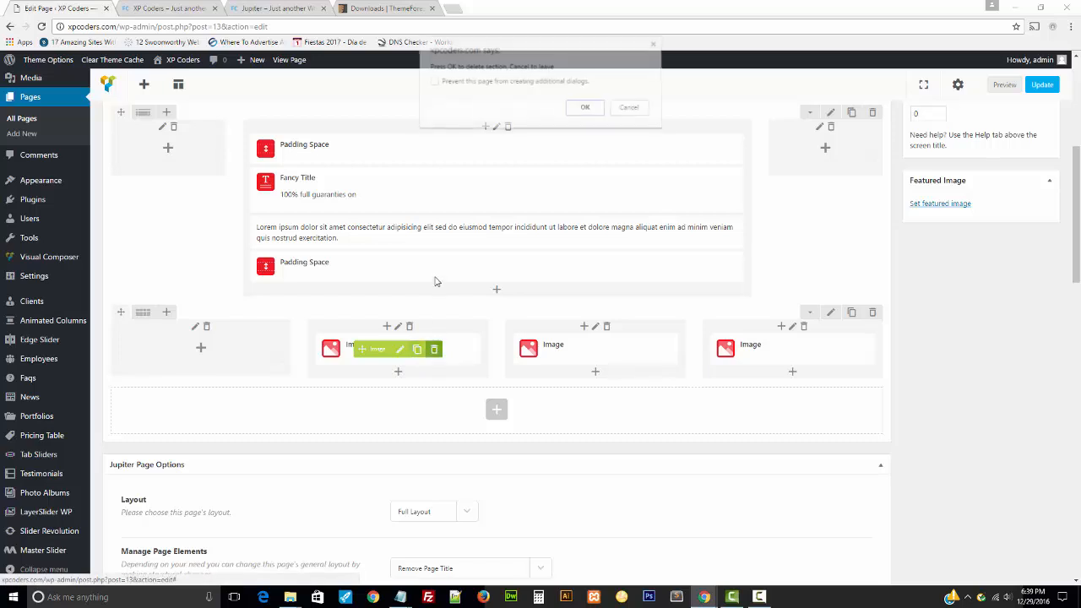
{"action": "left_click", "coordinate": [592, 108]}
{"action": "left_click", "coordinate": [632, 350]}
{"action": "left_click", "coordinate": [591, 107]}
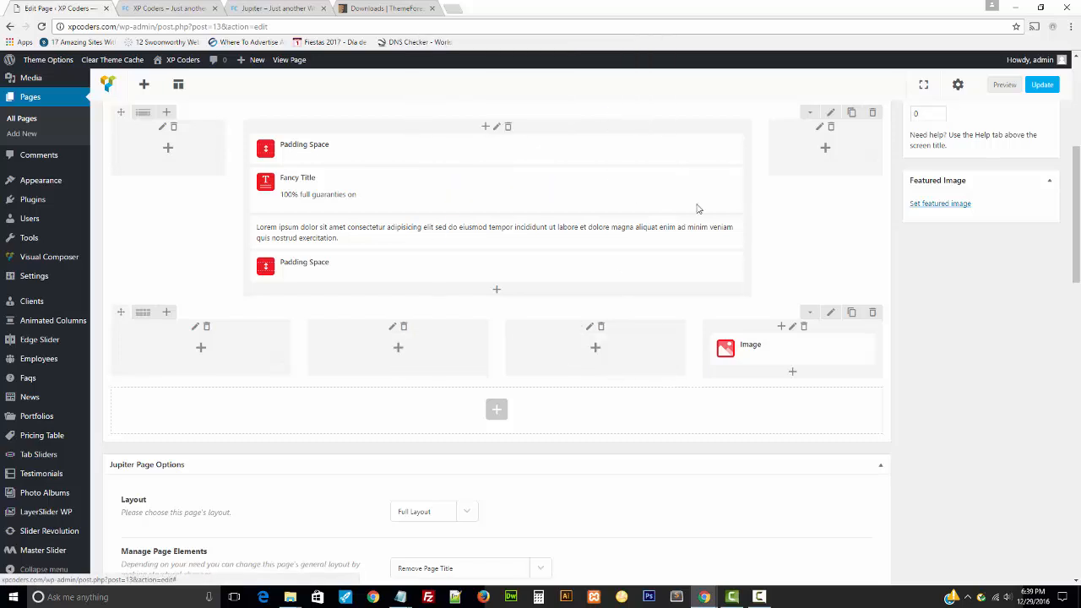
{"action": "left_click", "coordinate": [830, 353]}
{"action": "left_click", "coordinate": [580, 110]}
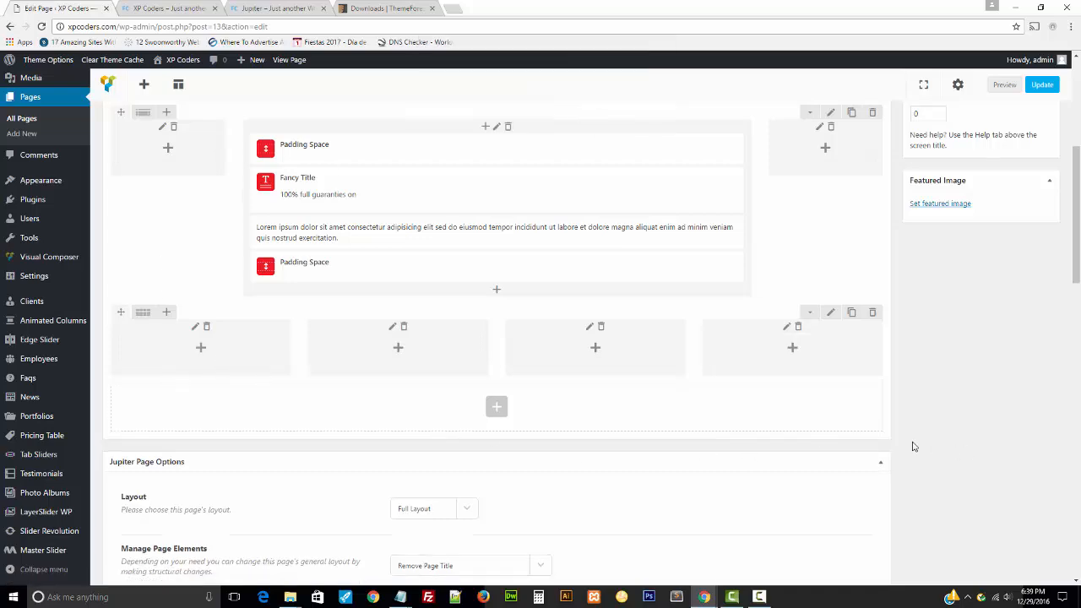
- Add an Icon Box 2 element to the row's first column and set its Icon/Image Size to 32
{"action": "left_click", "coordinate": [201, 348]}
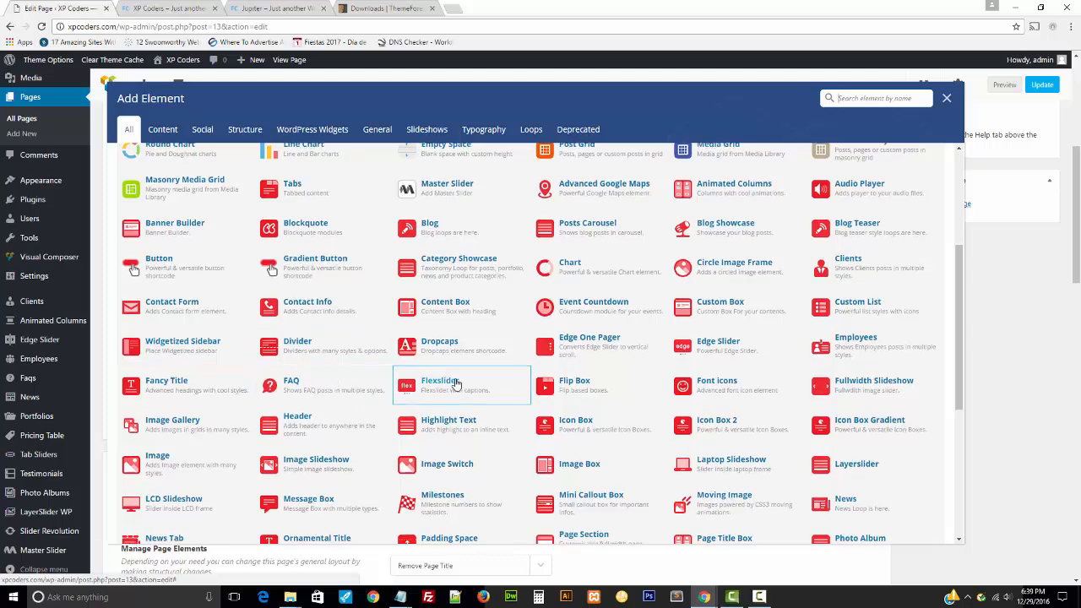
{"action": "scroll", "coordinate": [454, 379], "scroll_direction": "up", "scroll_amount": 3}
{"action": "scroll", "coordinate": [454, 379], "scroll_direction": "down", "scroll_amount": 3}
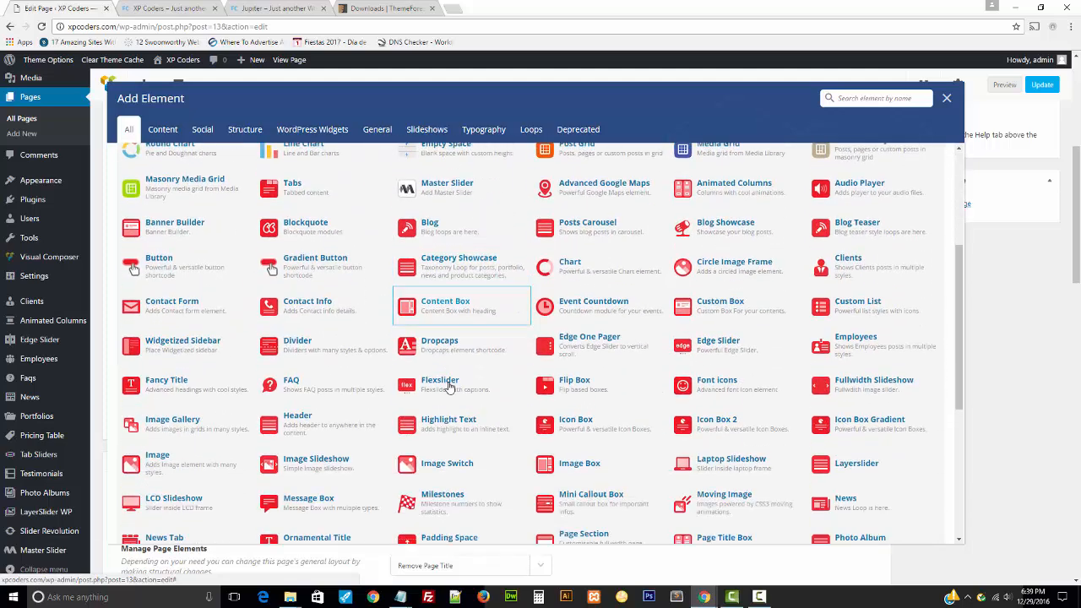
{"action": "left_click", "coordinate": [719, 423]}
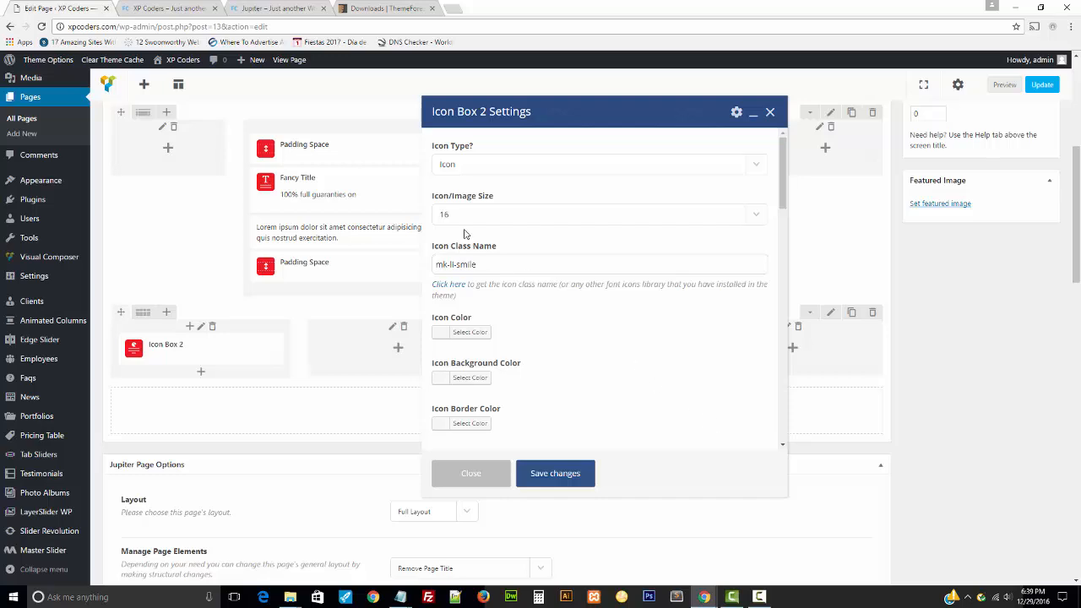
{"action": "left_click", "coordinate": [483, 216]}
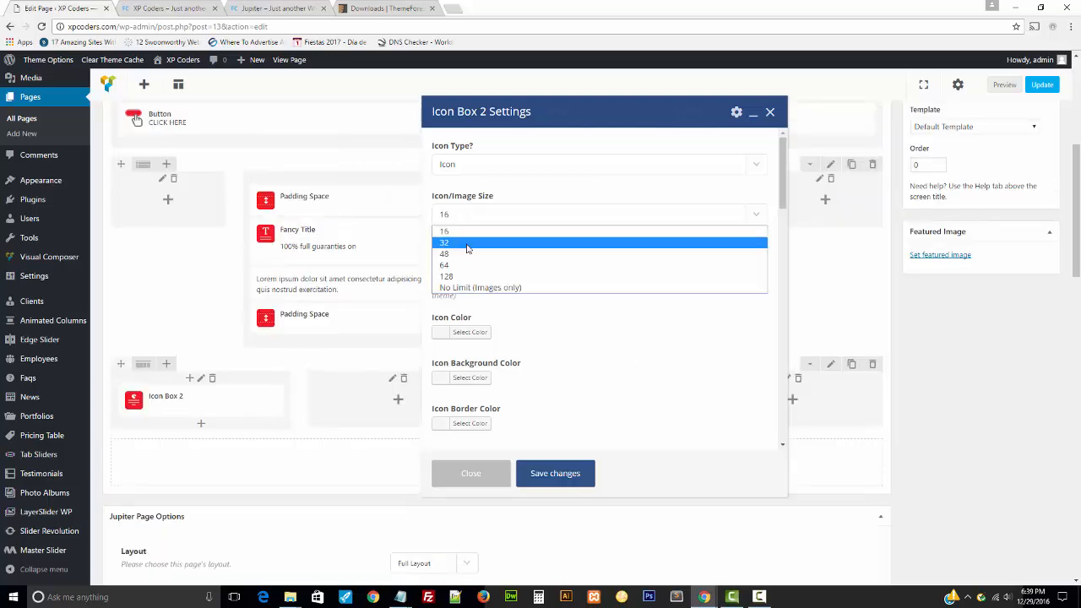
{"action": "left_click", "coordinate": [467, 244]}
- Copy the first icon class from the Notes file and set the Icon Class Name to mk-moon-aid
{"action": "triple_click", "coordinate": [517, 267]}
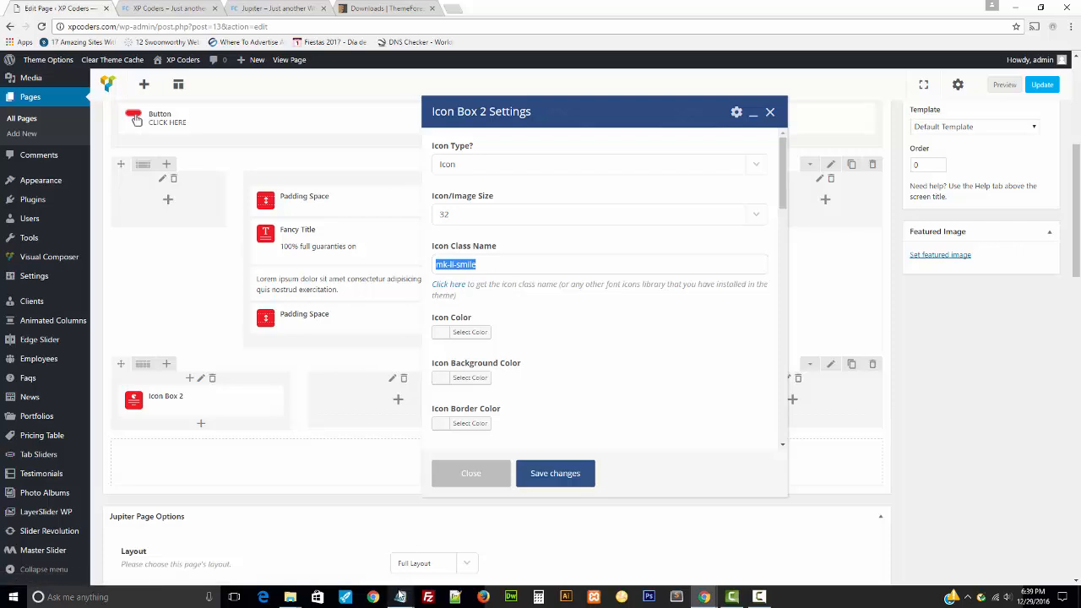
{"action": "mouse_move", "coordinate": [404, 599]}
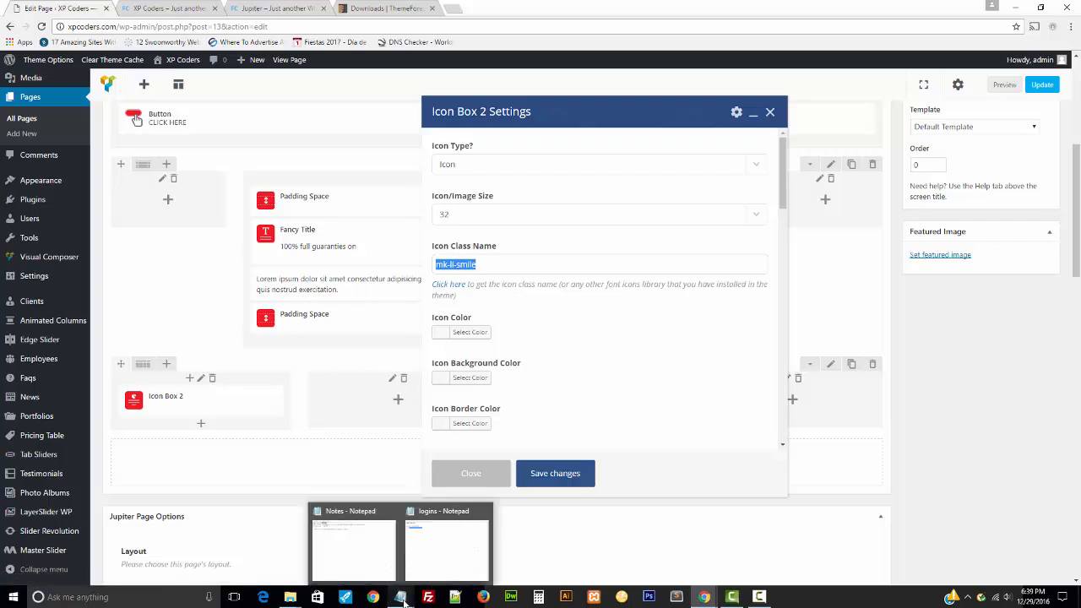
{"action": "left_click", "coordinate": [369, 568]}
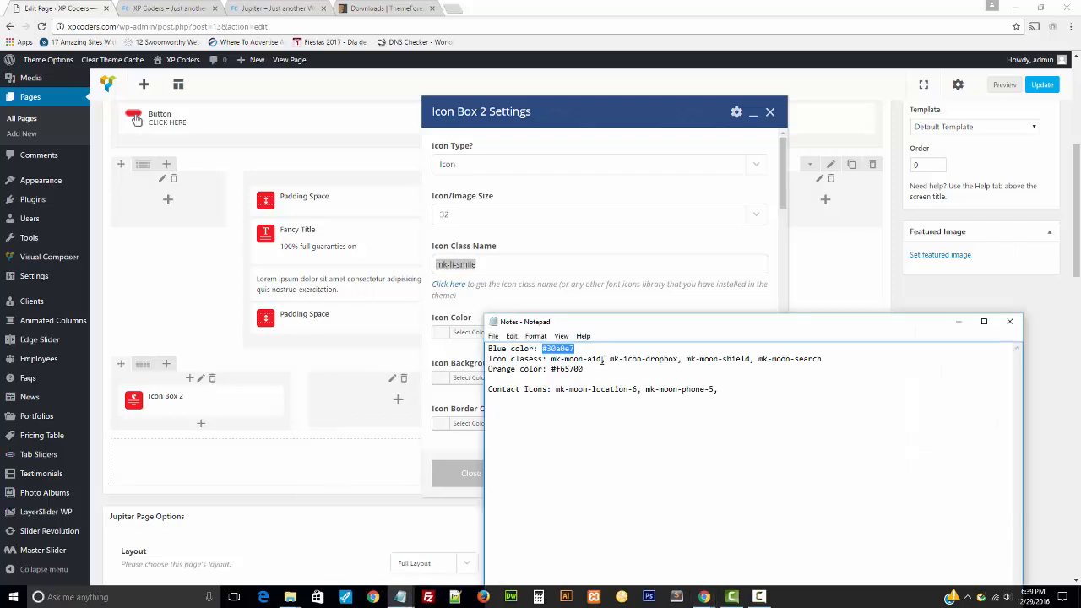
{"action": "left_click", "coordinate": [602, 359]}
{"action": "left_click_drag", "start_coordinate": [599, 359], "coordinate": [550, 358]}
{"action": "key", "text": "ctrl+c"}
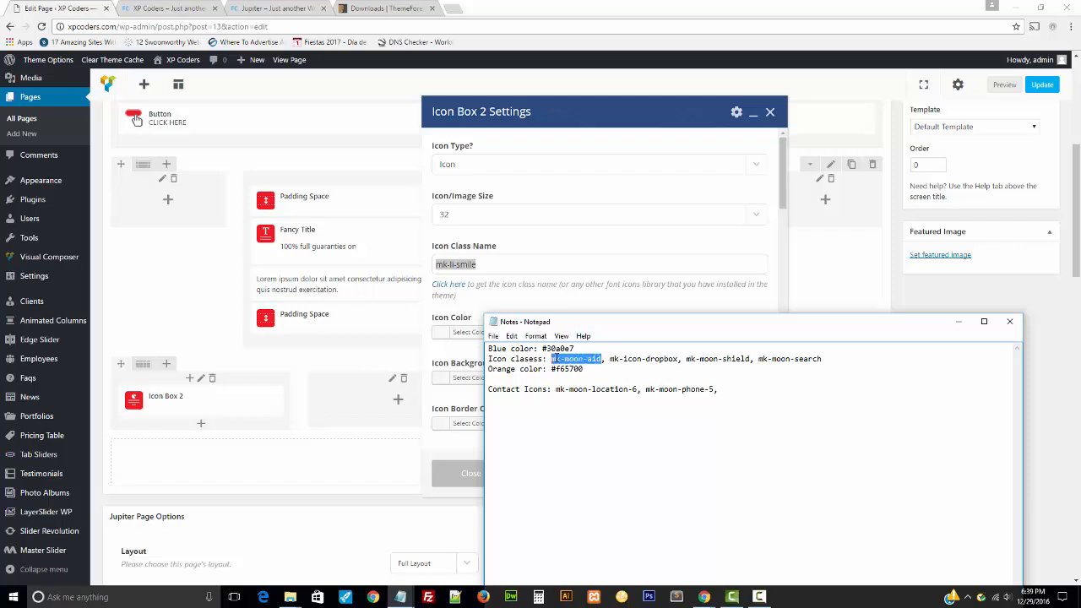
{"action": "left_click", "coordinate": [520, 262]}
{"action": "key", "text": "ctrl+a"}
{"action": "key", "text": "ctrl+v"}
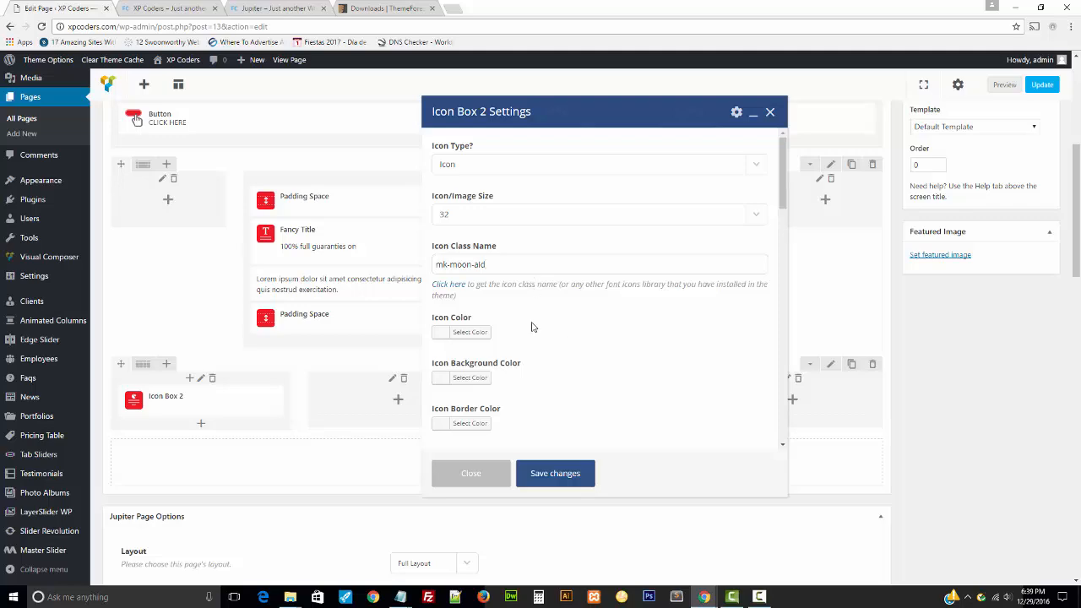
- Open the theme's icon library and browse the available icons and class names, including all icon families
{"action": "left_click", "coordinate": [446, 285]}
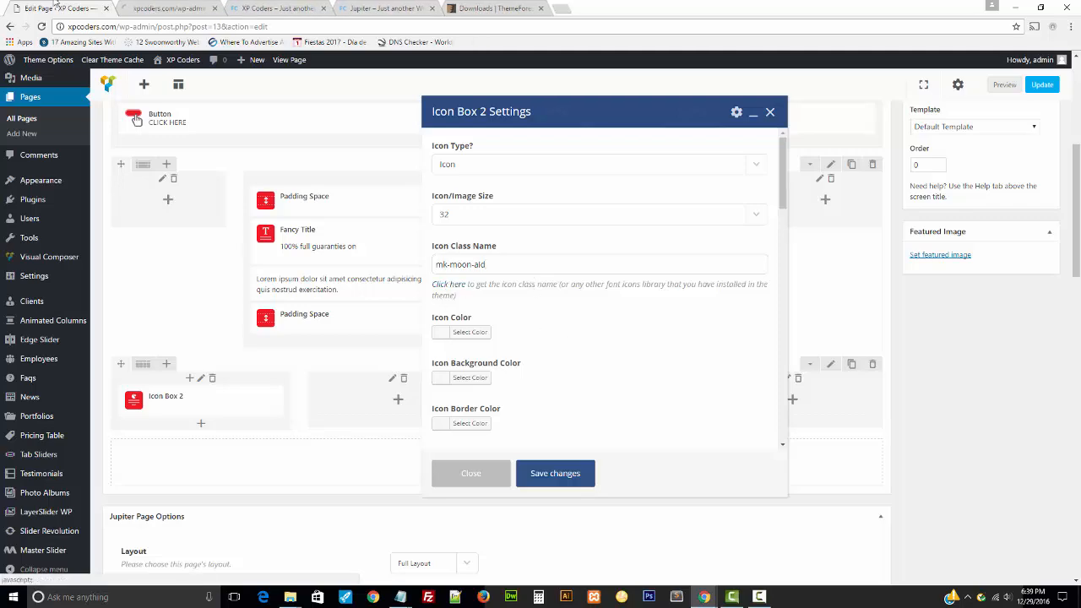
{"action": "left_click", "coordinate": [168, 9]}
{"action": "scroll", "coordinate": [355, 278], "scroll_direction": "down", "scroll_amount": 2}
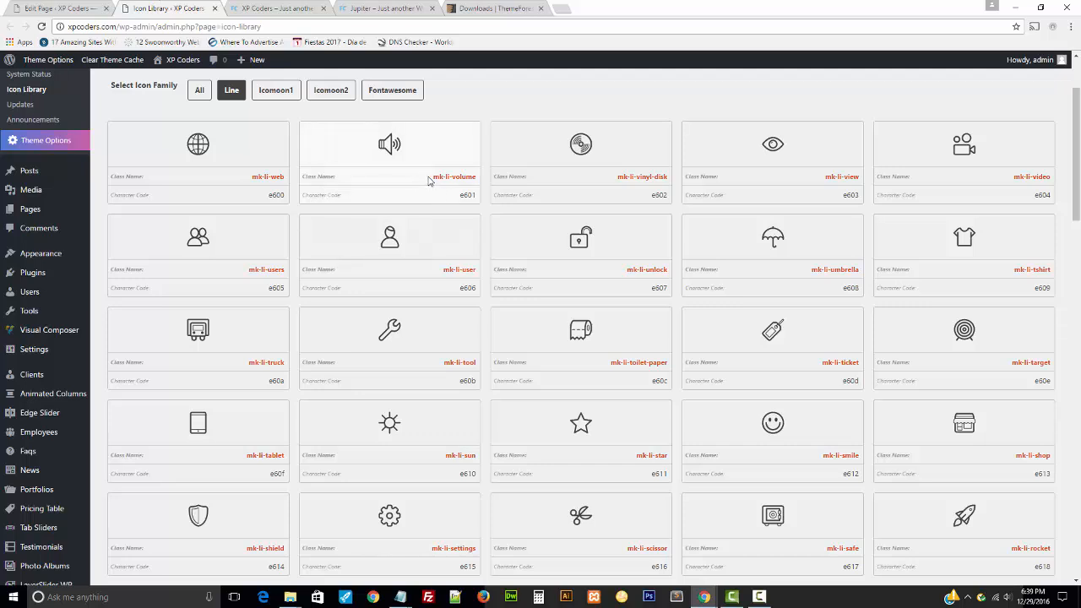
{"action": "left_click_drag", "start_coordinate": [432, 178], "coordinate": [473, 171]}
{"action": "scroll", "coordinate": [482, 306], "scroll_direction": "down", "scroll_amount": 6}
{"action": "scroll", "coordinate": [483, 363], "scroll_direction": "up", "scroll_amount": 8}
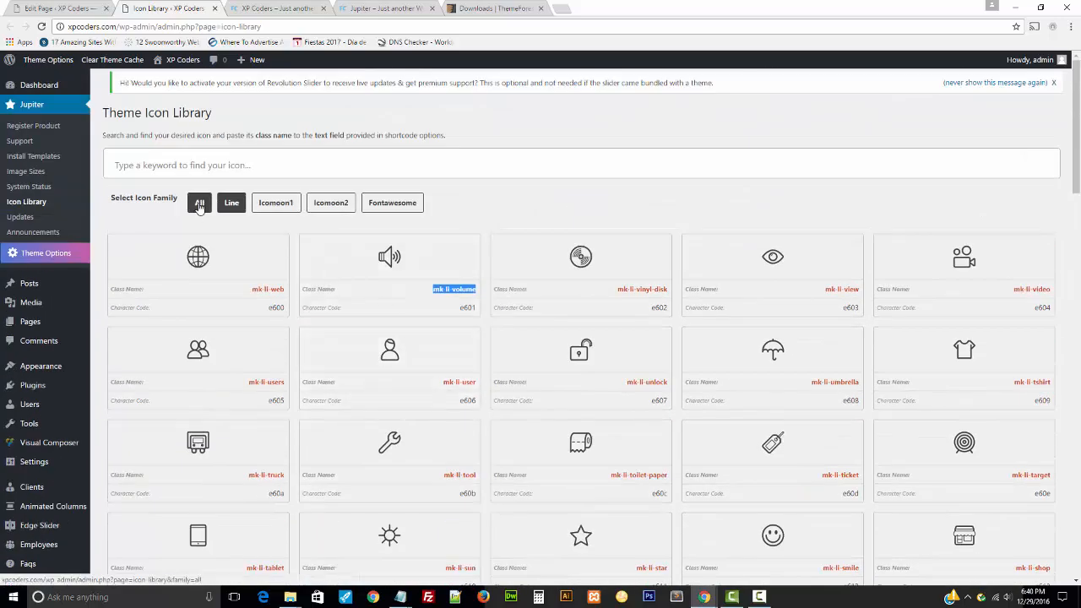
{"action": "left_click", "coordinate": [199, 204]}
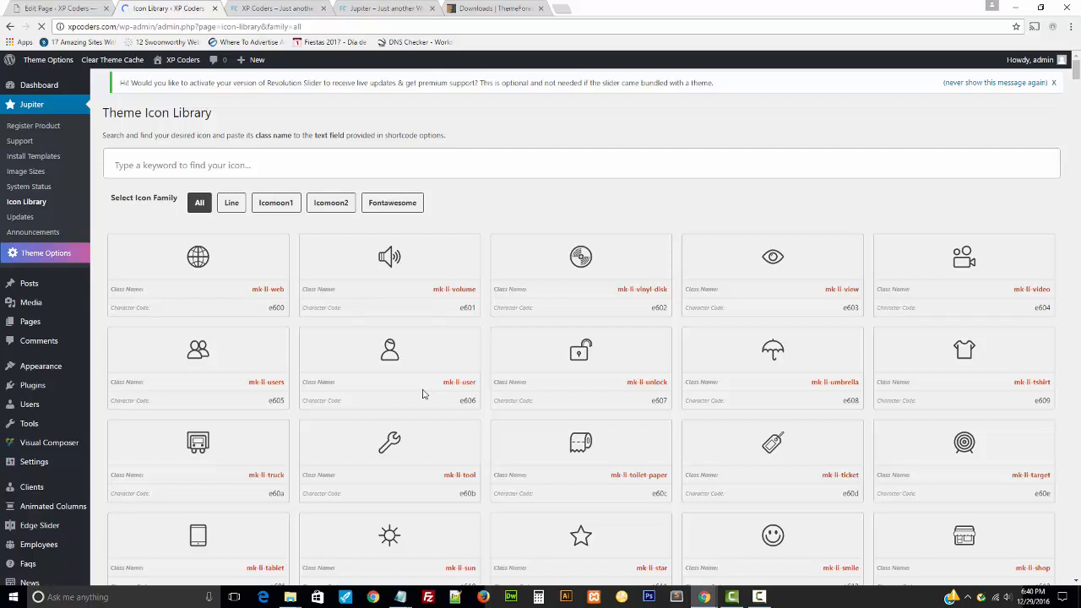
- Back in the page editor, re-enter mk-moon-aid as the Icon Class Name and choose the Icon Color
{"action": "left_click", "coordinate": [59, 8]}
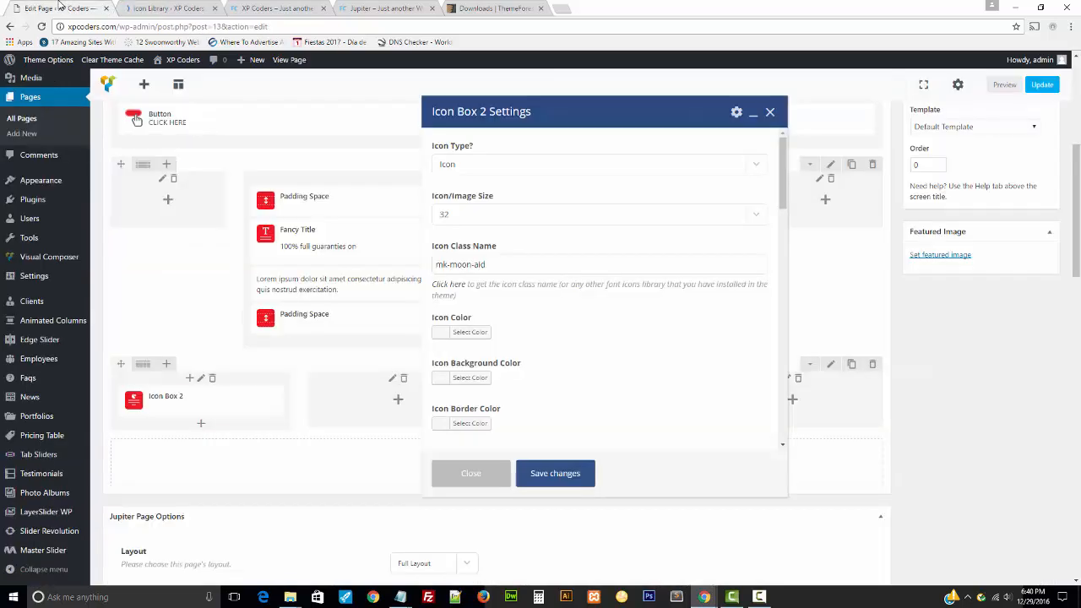
{"action": "triple_click", "coordinate": [523, 271]}
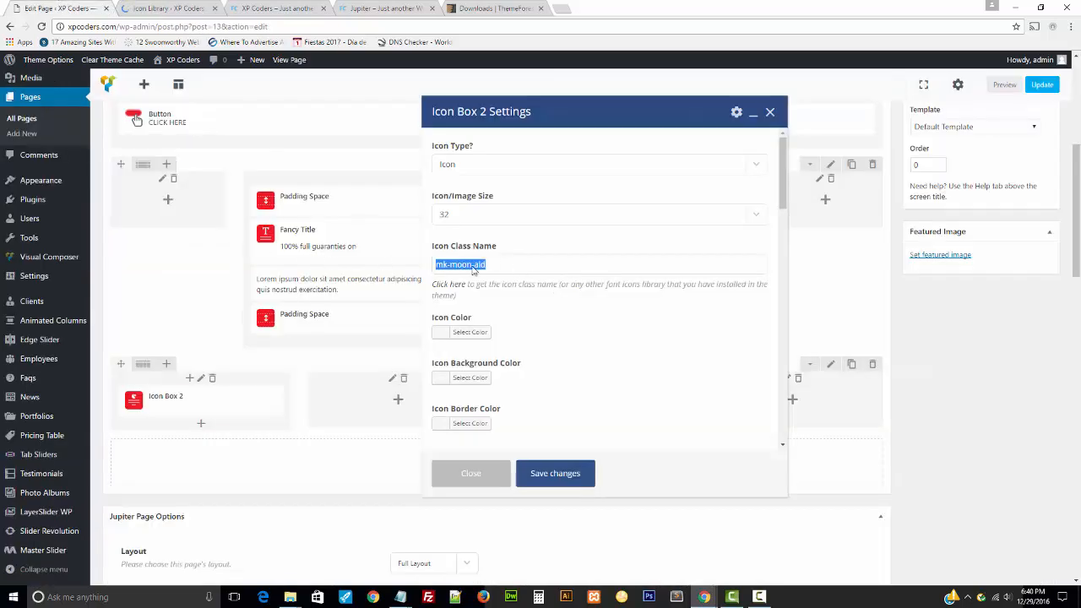
{"action": "key", "text": "ctrl+v"}
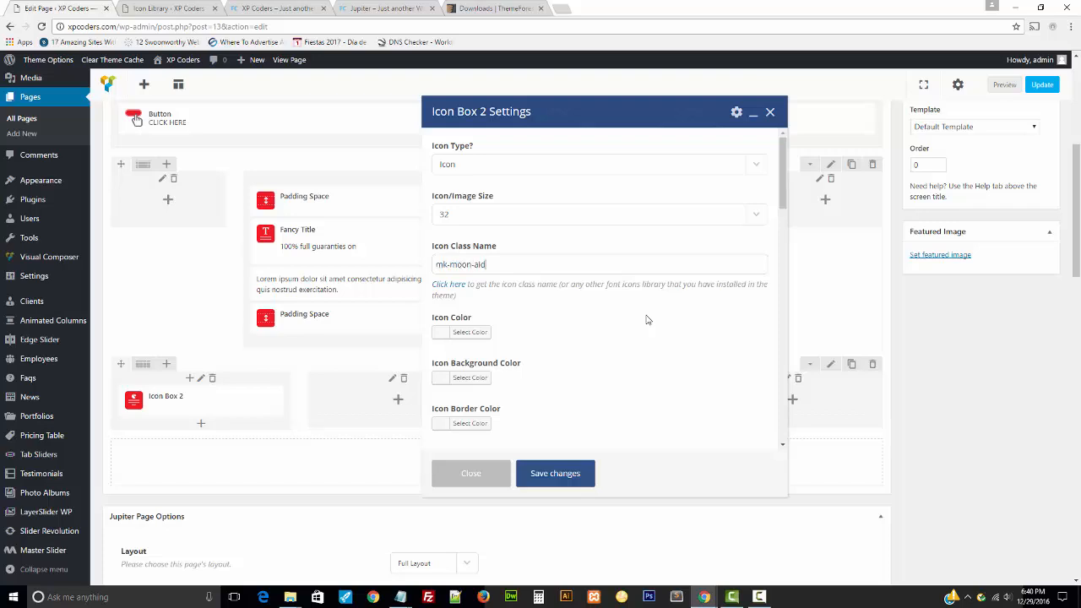
{"action": "left_click", "coordinate": [443, 333]}
{"action": "left_click", "coordinate": [647, 380]}
{"action": "scroll", "coordinate": [634, 376], "scroll_direction": "down", "scroll_amount": 1}
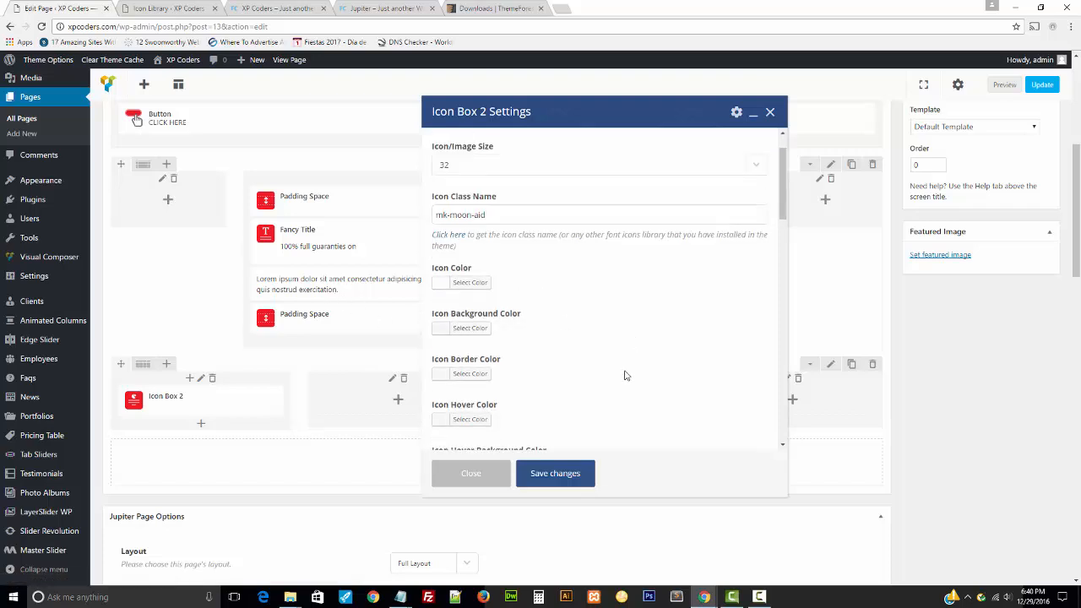
- Set the Icon Background Color to the blue #30a0e7 copied from the Notes file
{"action": "left_click", "coordinate": [441, 322]}
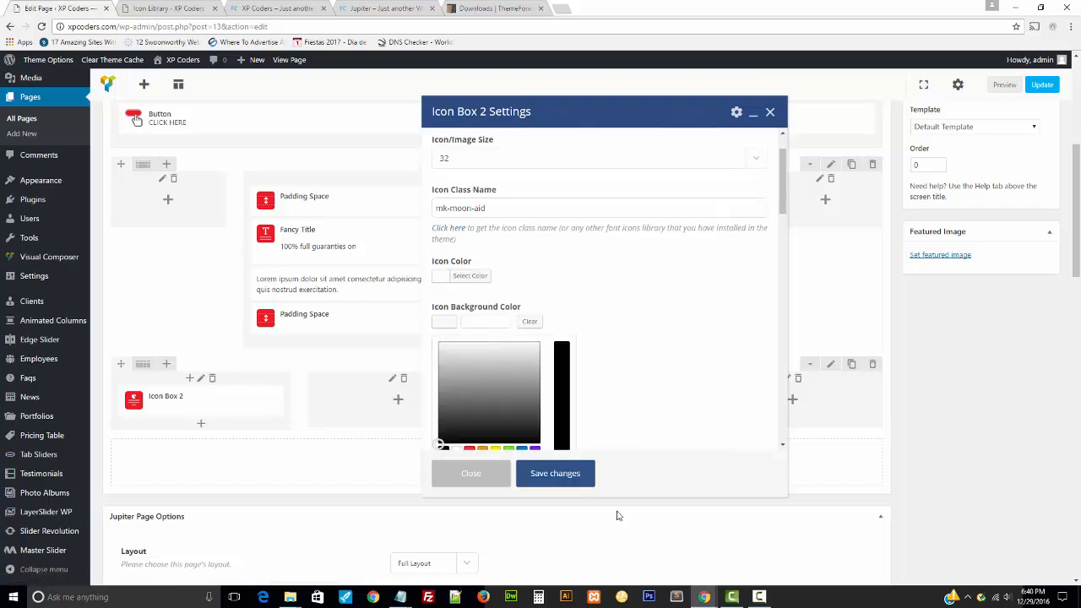
{"action": "mouse_move", "coordinate": [400, 597]}
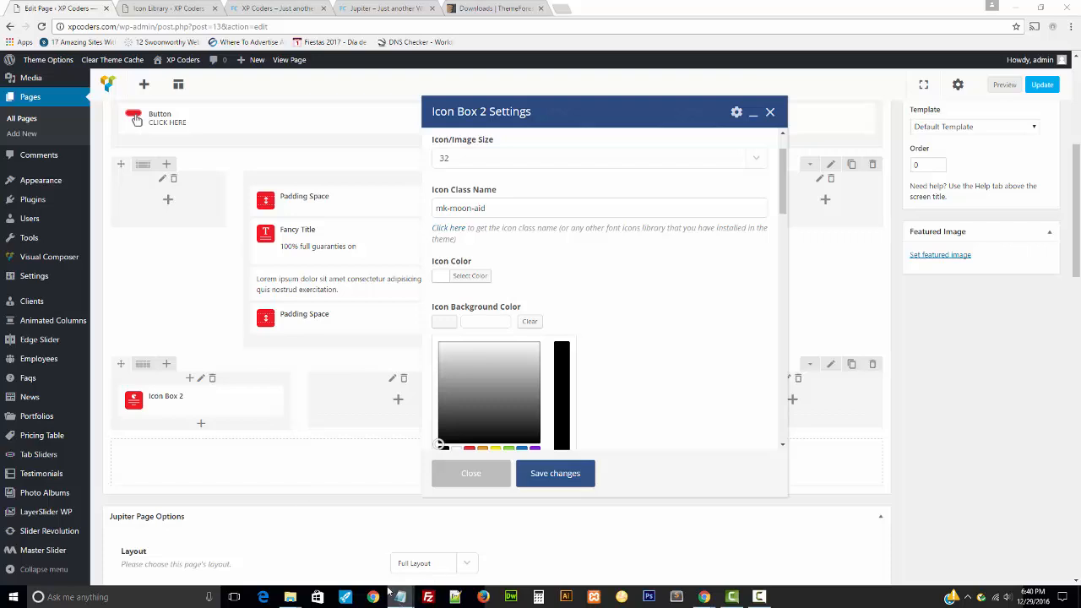
{"action": "left_click", "coordinate": [347, 559]}
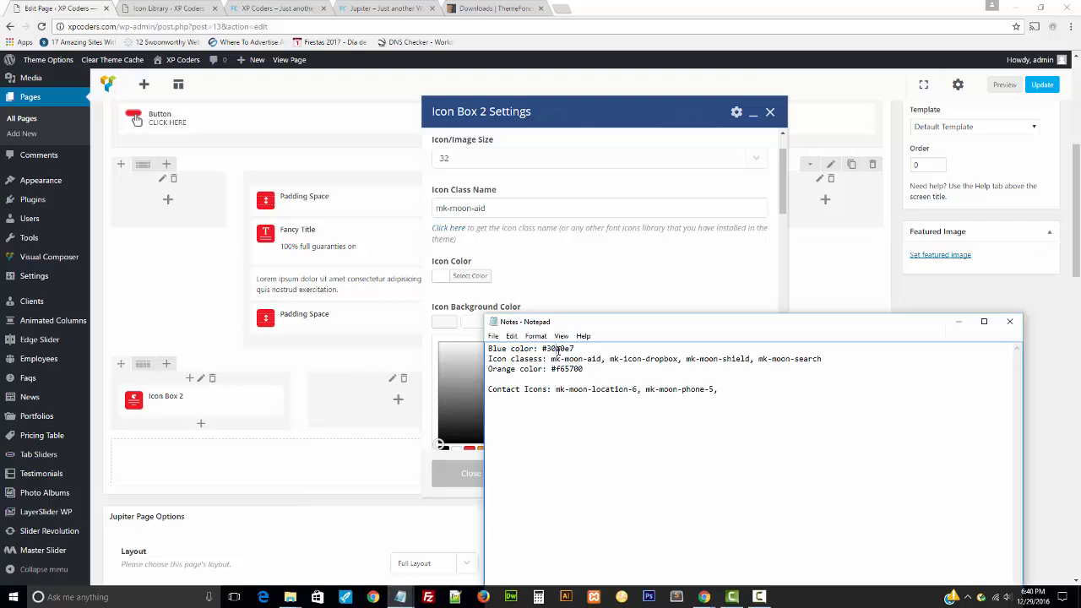
{"action": "left_click_drag", "start_coordinate": [542, 349], "coordinate": [574, 348]}
{"action": "key", "text": "ctrl+c"}
{"action": "left_click", "coordinate": [589, 273]}
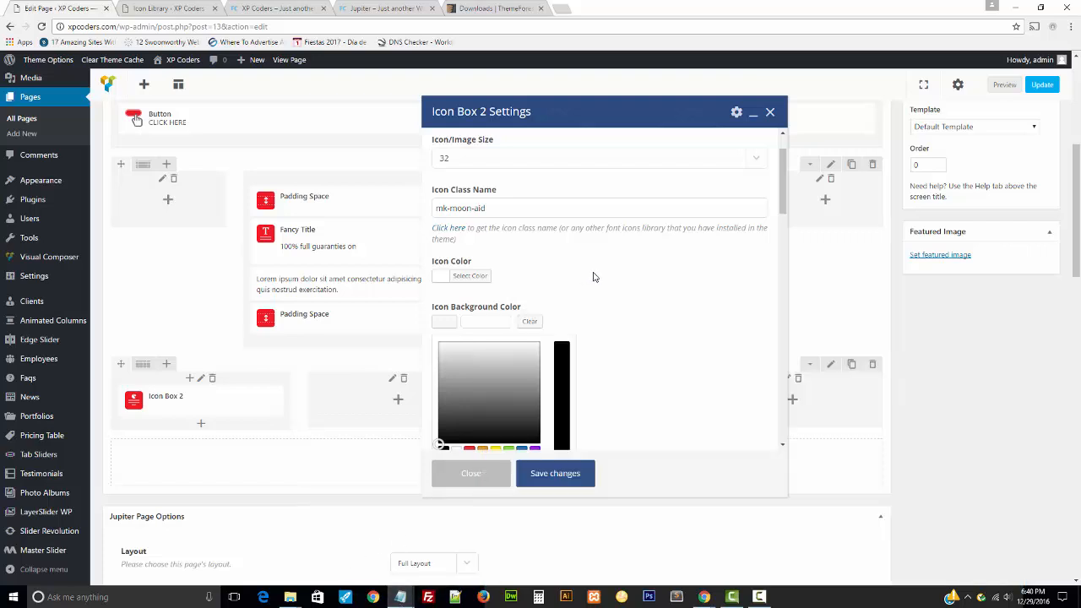
{"action": "left_click", "coordinate": [437, 322]}
{"action": "left_click", "coordinate": [495, 321]}
{"action": "key", "text": "ctrl+v"}
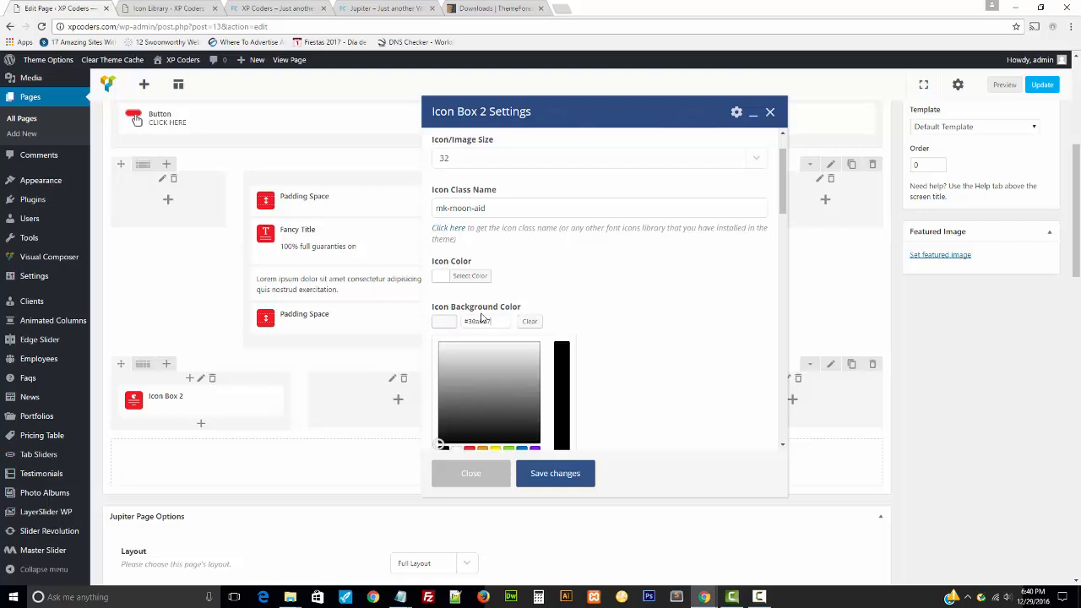
{"action": "left_click", "coordinate": [629, 317]}
- Review the remaining Icon Box 2 options, leaving them at their defaults, then save the box settings and update the page
{"action": "scroll", "coordinate": [629, 318], "scroll_direction": "down", "scroll_amount": 1}
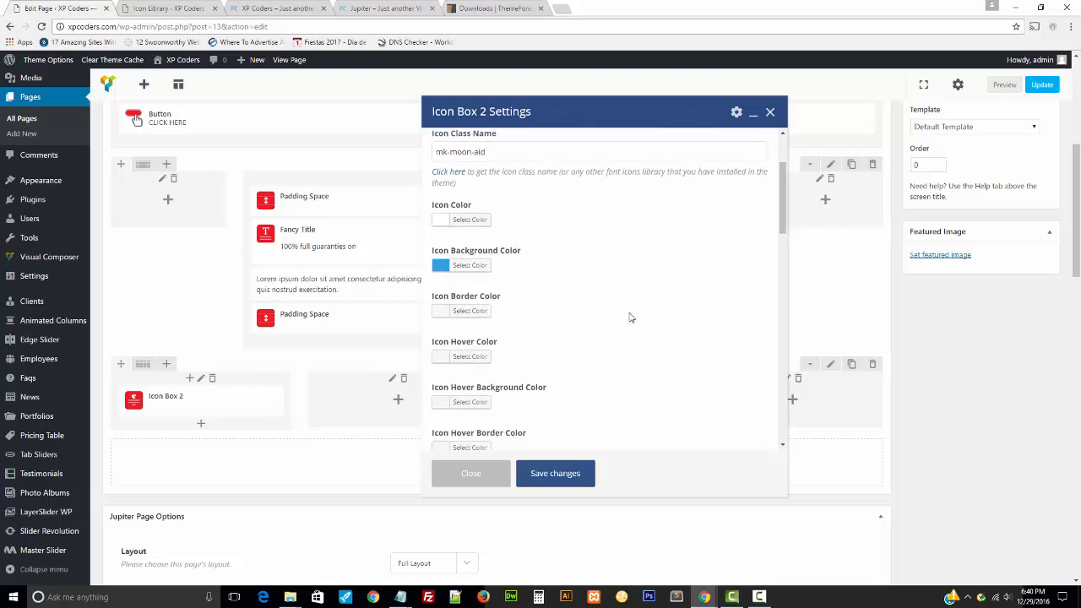
{"action": "scroll", "coordinate": [594, 378], "scroll_direction": "down", "scroll_amount": 5}
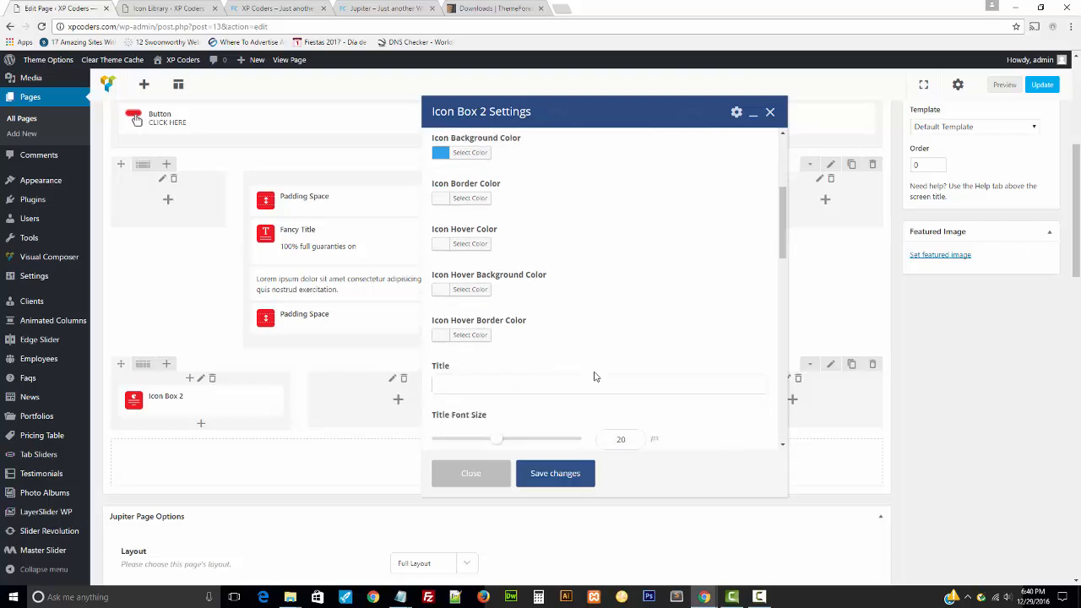
{"action": "scroll", "coordinate": [592, 378], "scroll_direction": "down", "scroll_amount": 11}
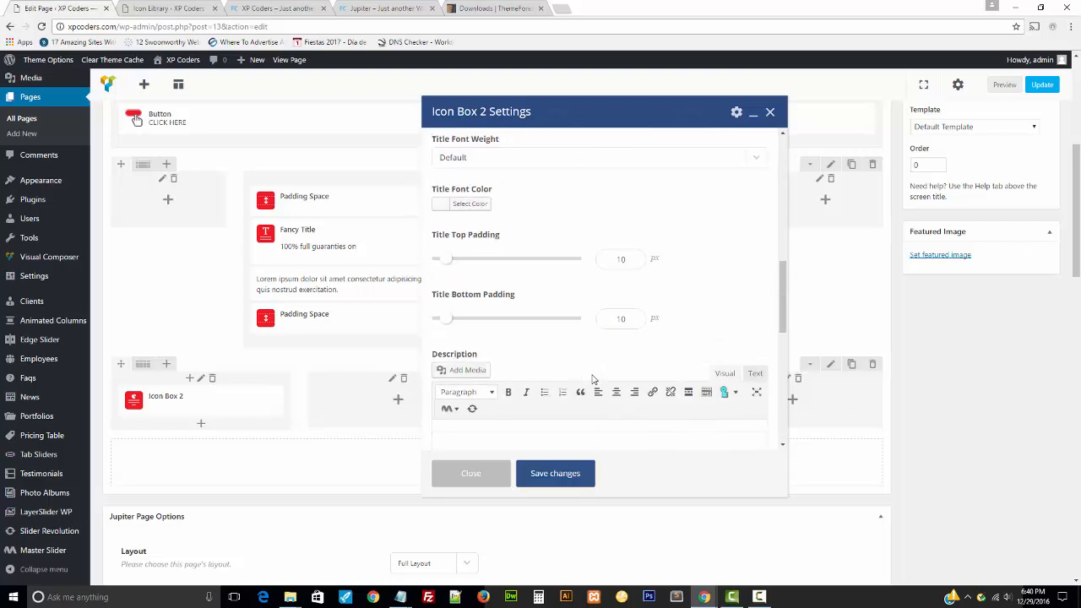
{"action": "scroll", "coordinate": [591, 379], "scroll_direction": "down", "scroll_amount": 3}
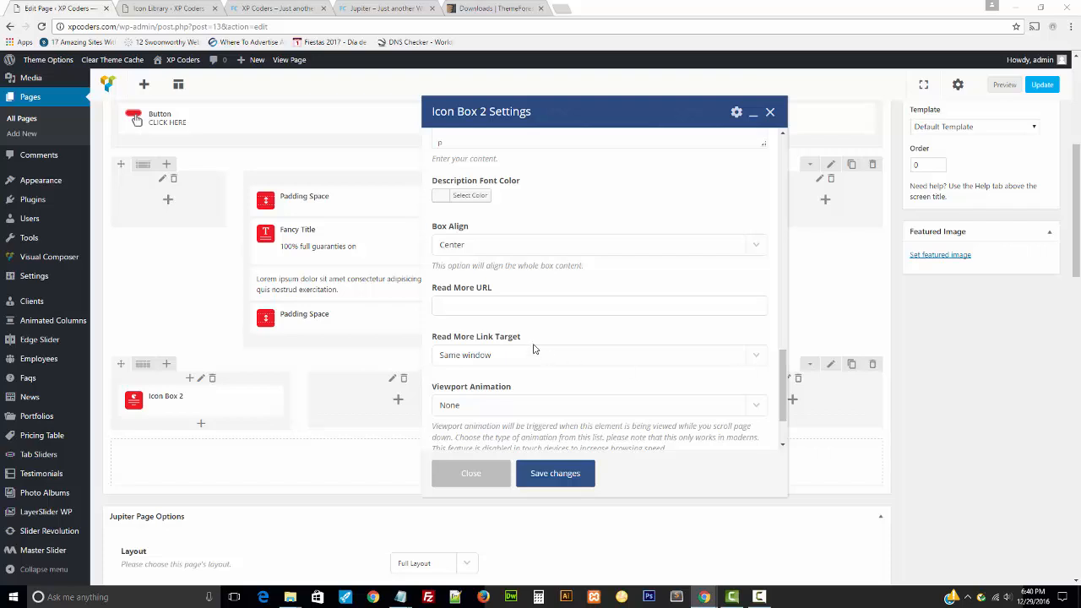
{"action": "scroll", "coordinate": [533, 348], "scroll_direction": "down", "scroll_amount": 5}
{"action": "scroll", "coordinate": [564, 354], "scroll_direction": "up", "scroll_amount": 6}
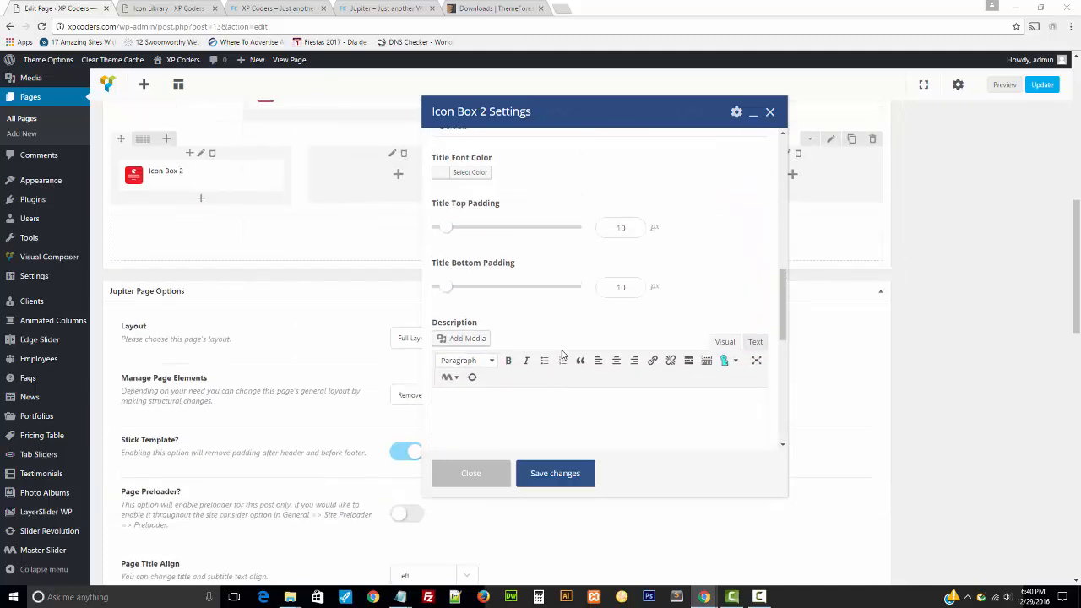
{"action": "scroll", "coordinate": [564, 354], "scroll_direction": "up", "scroll_amount": 3}
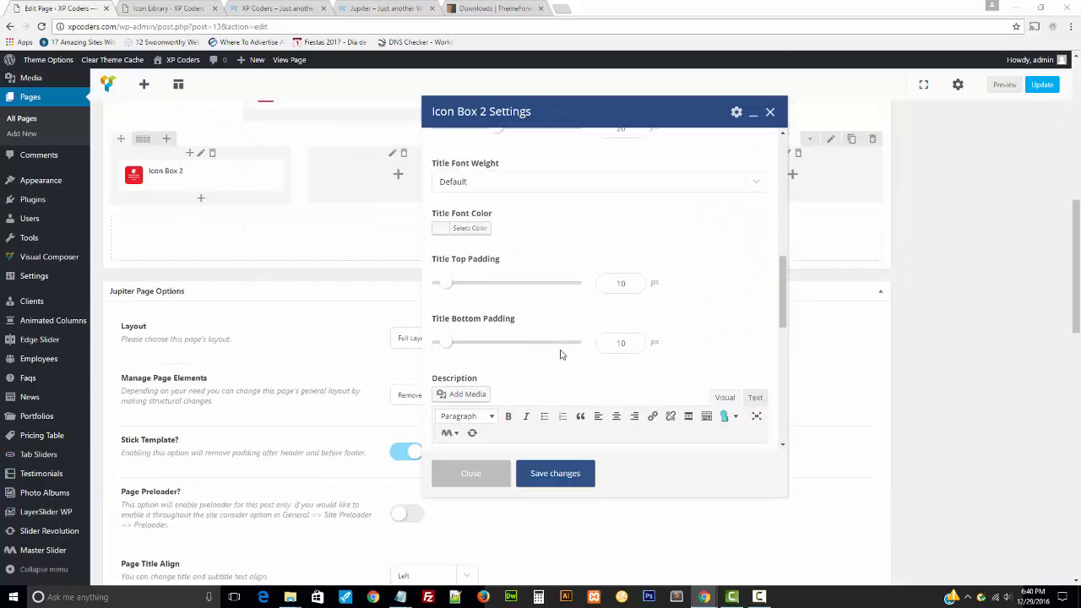
{"action": "left_click", "coordinate": [555, 473]}
{"action": "scroll", "coordinate": [1054, 155], "scroll_direction": "up", "scroll_amount": 3}
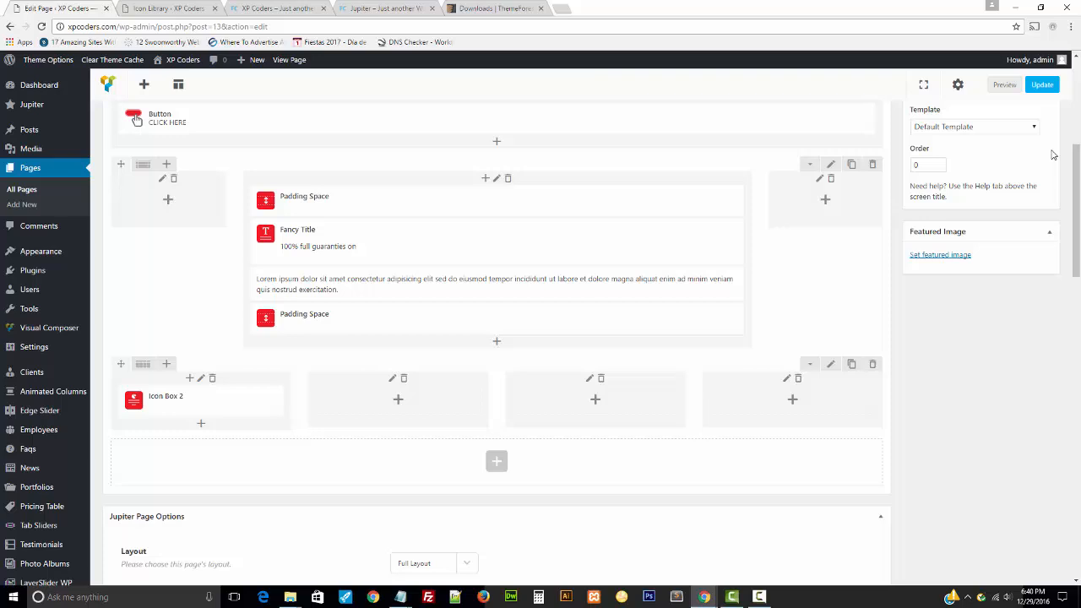
{"action": "left_click", "coordinate": [1042, 84]}
- Compare the first icon on the live HOME page with the icon row on the reference Jupiter page
{"action": "left_click", "coordinate": [254, 7]}
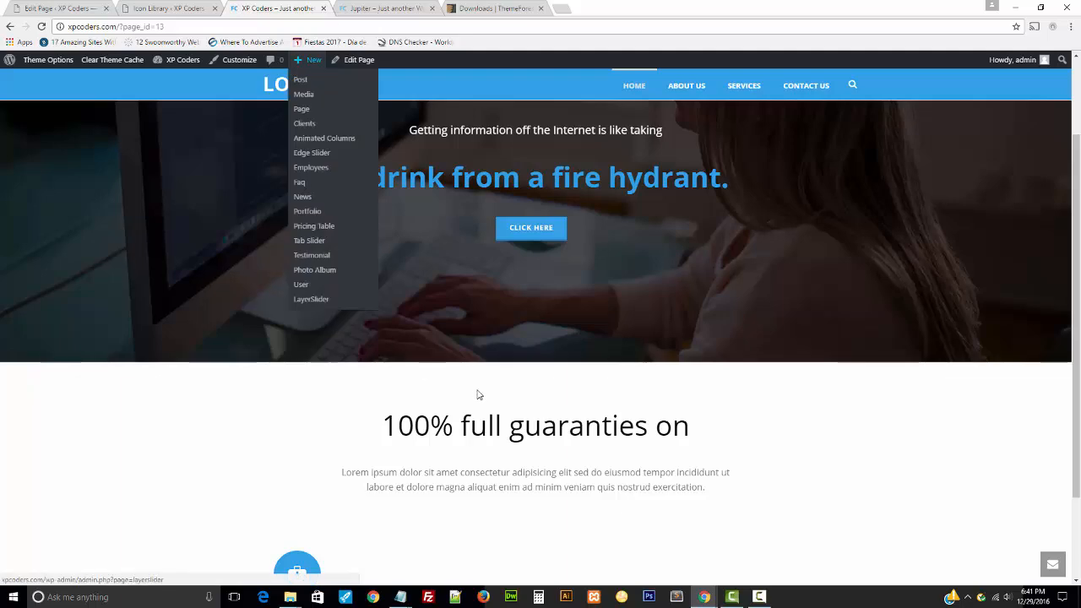
{"action": "scroll", "coordinate": [481, 399], "scroll_direction": "down", "scroll_amount": 2}
{"action": "left_click", "coordinate": [400, 9]}
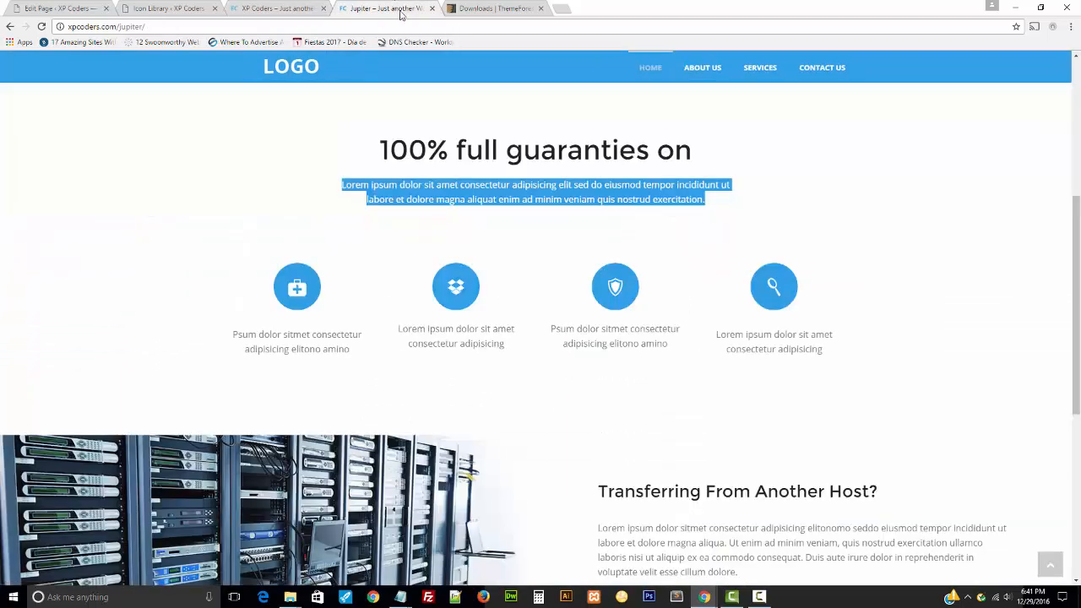
{"action": "left_click", "coordinate": [285, 8]}
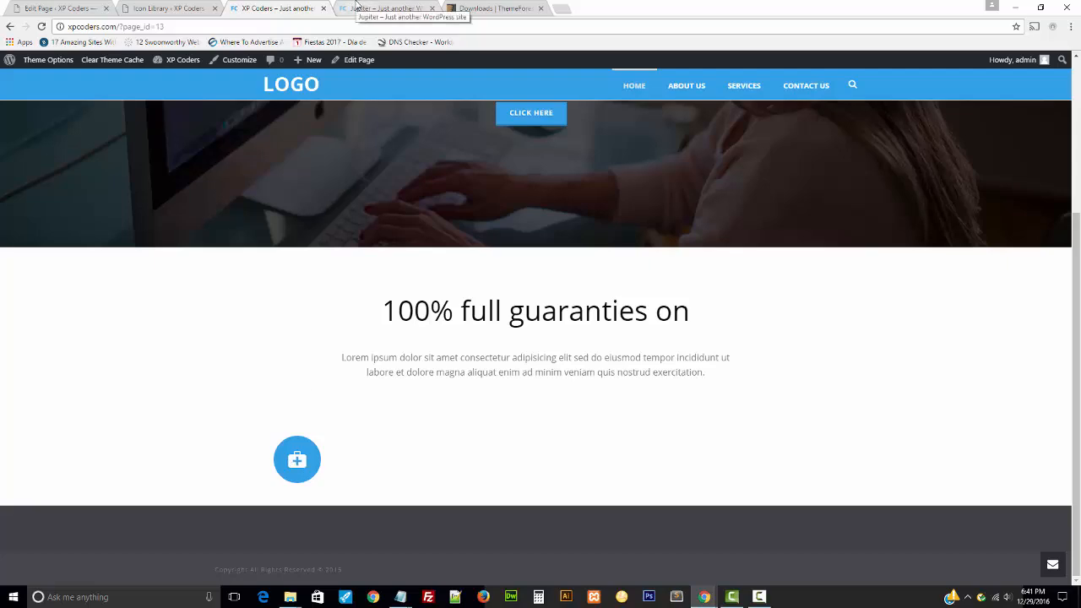
- In the page editor, clone the icon box three times and move one copy into each of the three empty columns
{"action": "left_click", "coordinate": [193, 5]}
{"action": "left_click", "coordinate": [59, 8]}
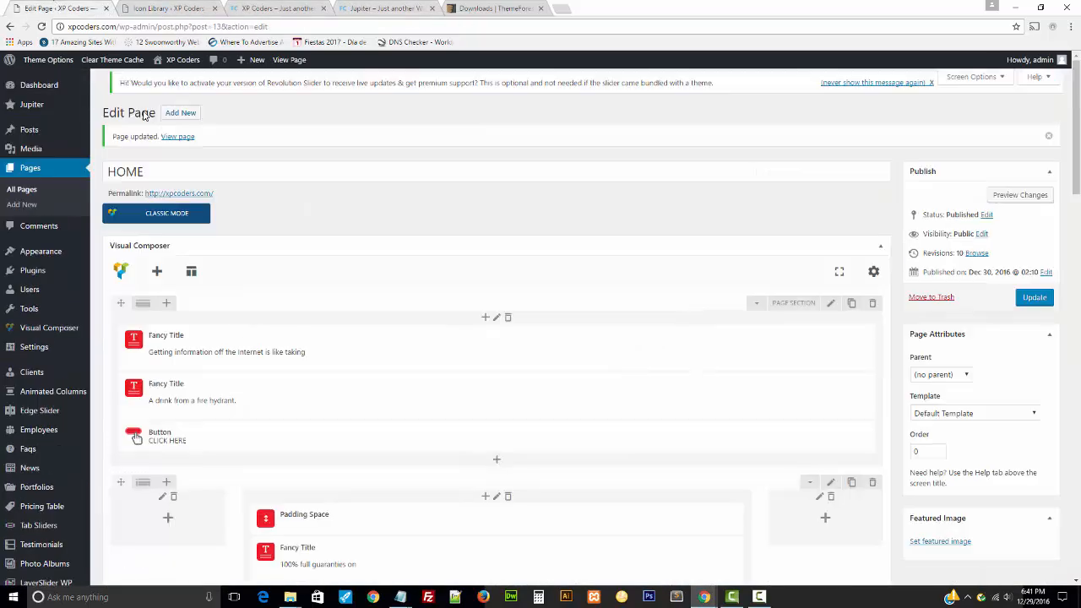
{"action": "scroll", "coordinate": [413, 367], "scroll_direction": "down", "scroll_amount": 4}
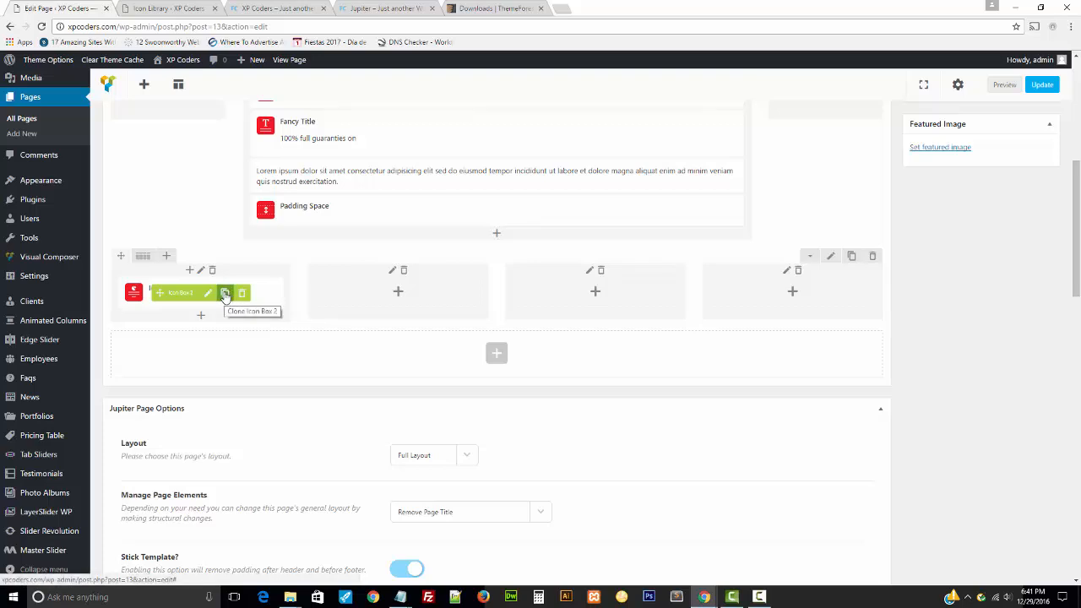
{"action": "left_click", "coordinate": [225, 293]}
{"action": "left_click", "coordinate": [225, 293]}
{"action": "left_click", "coordinate": [225, 293]}
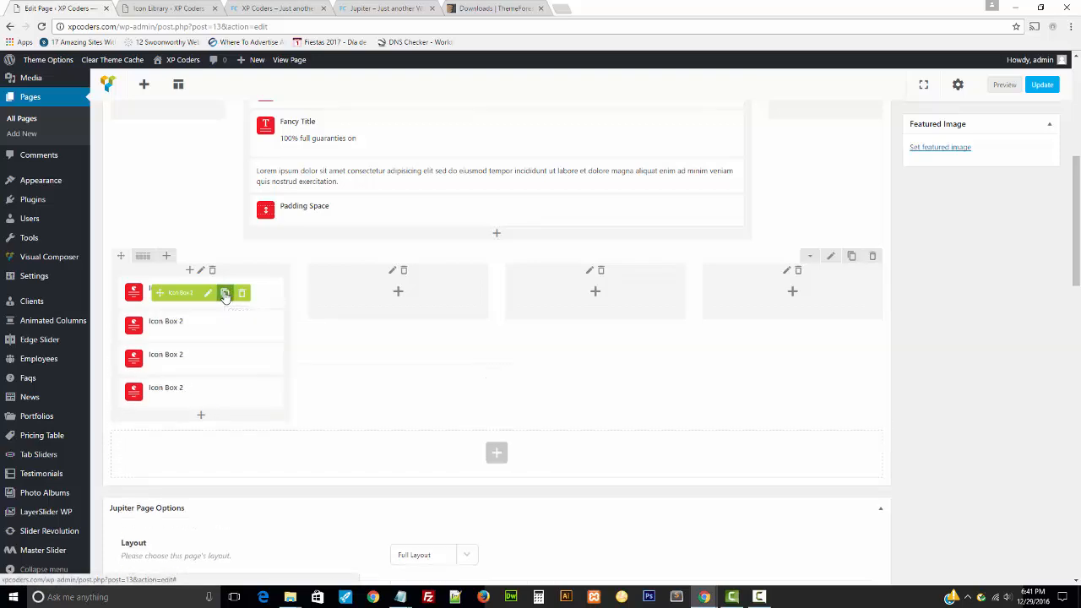
{"action": "left_click_drag", "start_coordinate": [161, 324], "coordinate": [545, 291]}
{"action": "mouse_move", "coordinate": [160, 322]}
{"action": "left_mouse_down"}
{"action": "mouse_move", "coordinate": [747, 280]}
{"action": "mouse_move", "coordinate": [803, 312]}
{"action": "left_mouse_up"}
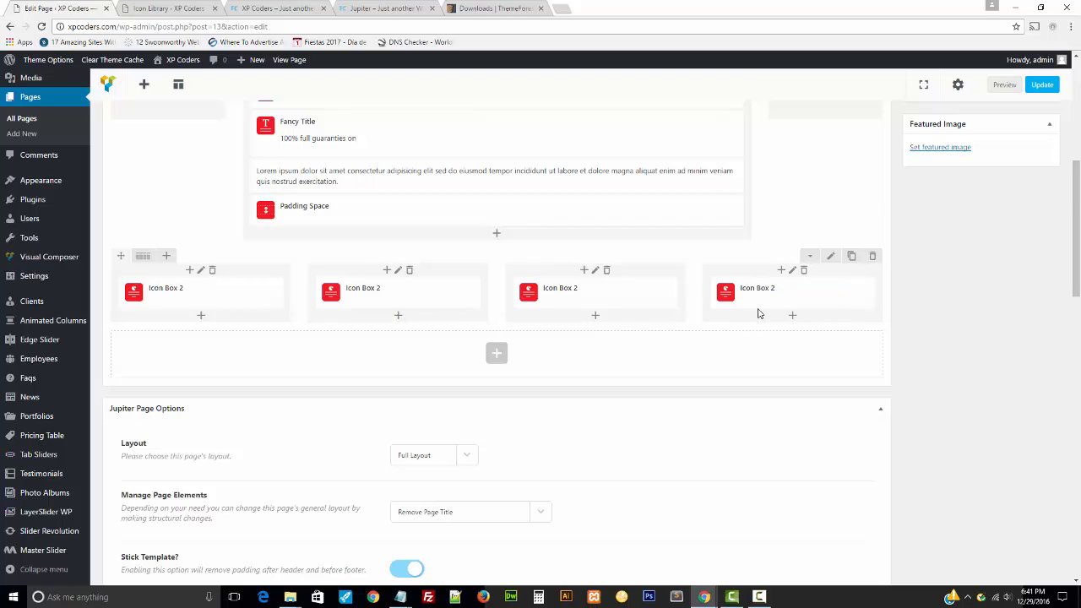
- Copy mk-icon-dropbox from the Notes file, set it as the second icon box's Icon Class Name and save
{"action": "mouse_move", "coordinate": [400, 598]}
{"action": "left_click", "coordinate": [363, 566]}
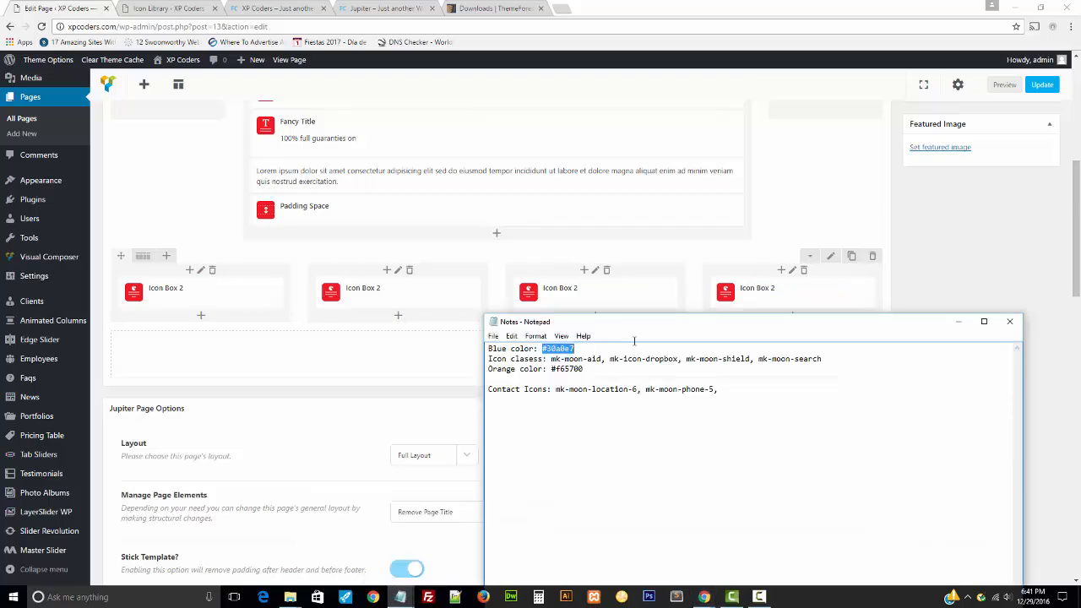
{"action": "left_click_drag", "start_coordinate": [678, 358], "coordinate": [610, 361]}
{"action": "key", "text": "ctrl+c"}
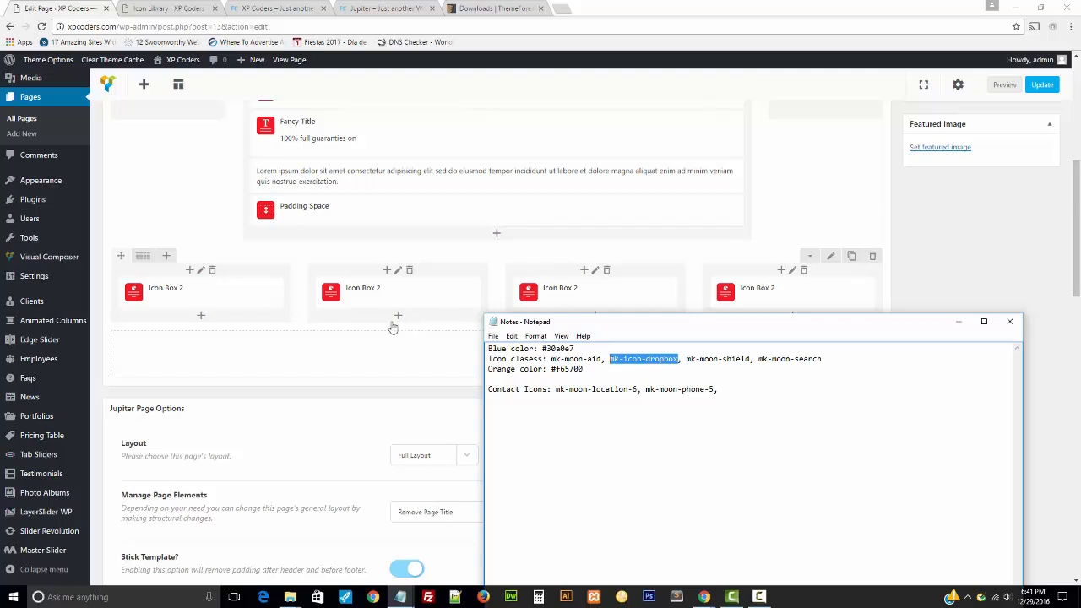
{"action": "left_click", "coordinate": [377, 347]}
{"action": "left_click", "coordinate": [399, 293]}
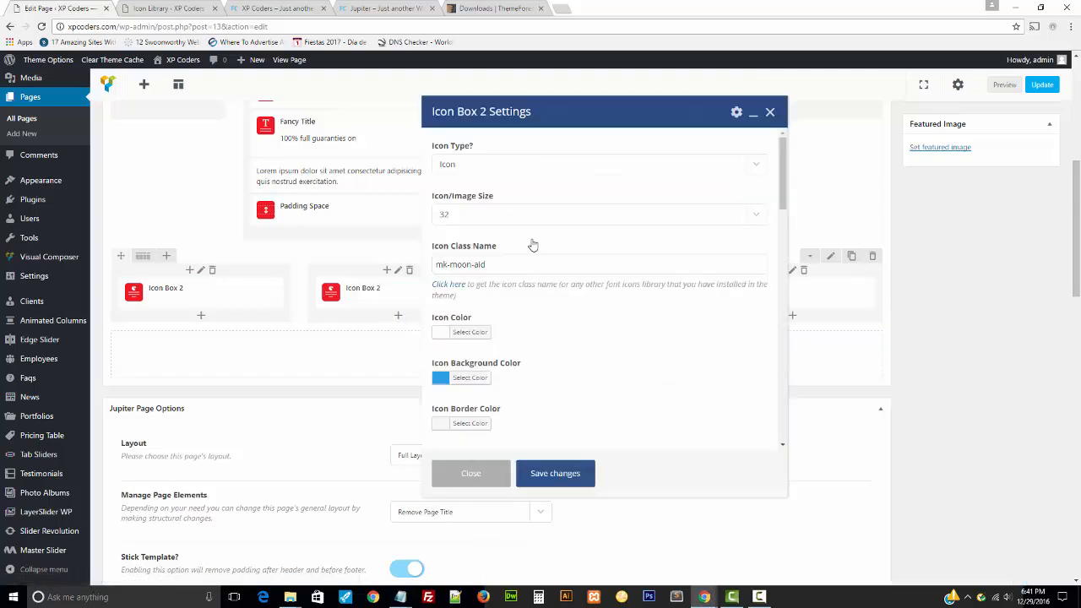
{"action": "left_click_drag", "start_coordinate": [524, 258], "coordinate": [312, 247]}
{"action": "key", "text": "ctrl+v"}
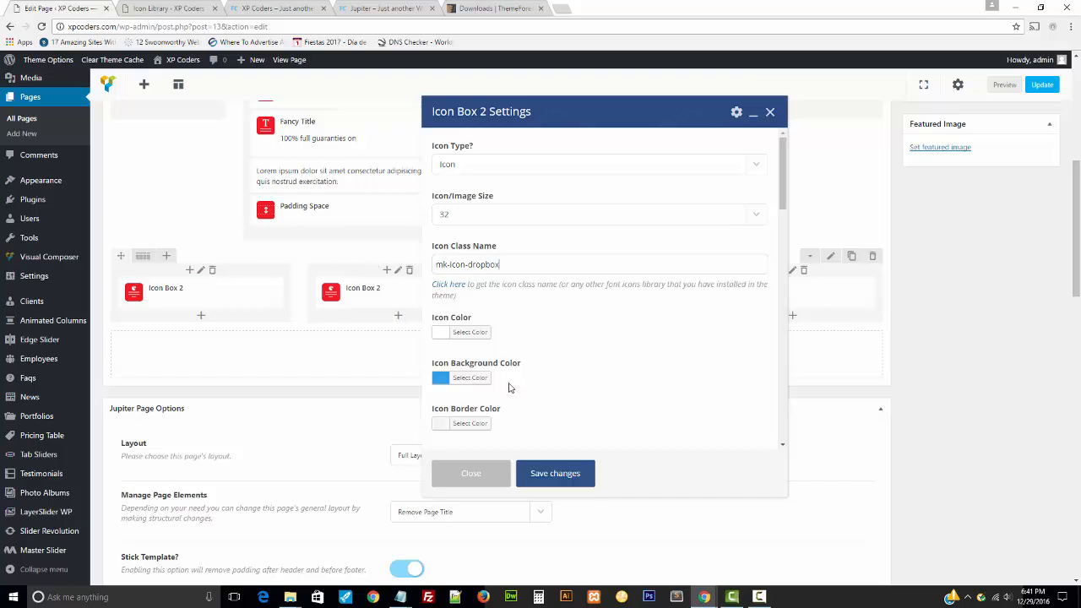
{"action": "left_click", "coordinate": [545, 474]}
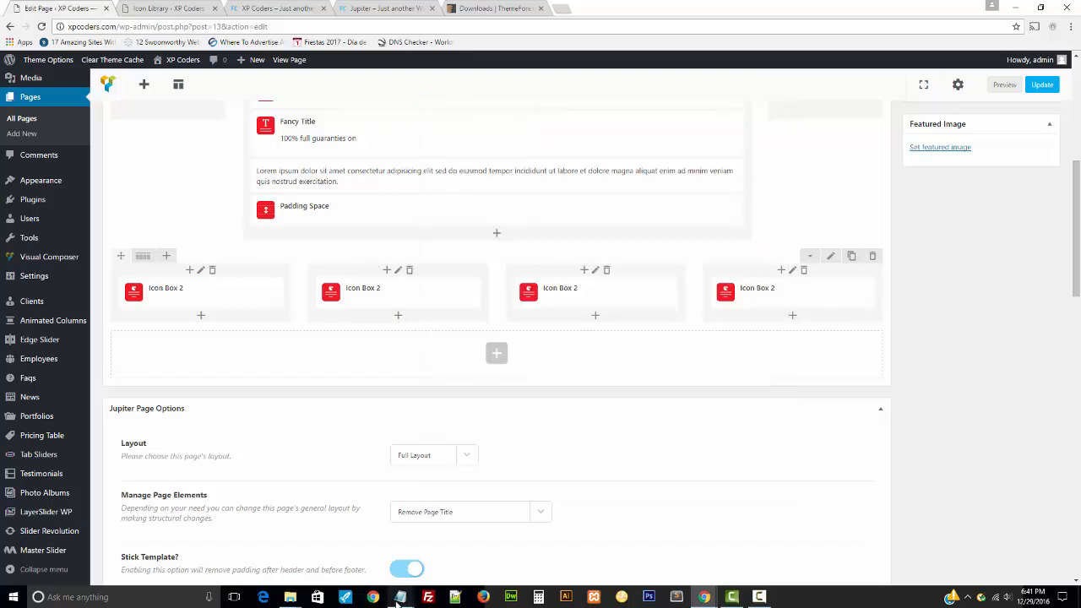
- Set the third icon box's Icon Class Name to mk-moon-shield, copied from the Notes file, and save its settings
{"action": "mouse_move", "coordinate": [399, 598]}
{"action": "left_click", "coordinate": [361, 560]}
{"action": "left_click_drag", "start_coordinate": [751, 359], "coordinate": [691, 359]}
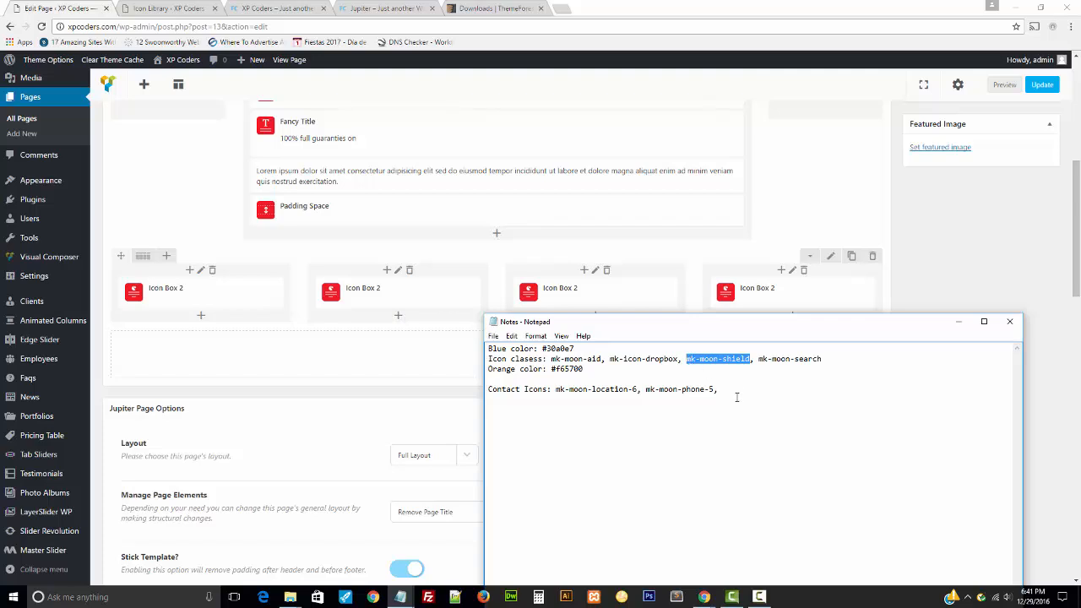
{"action": "left_click", "coordinate": [395, 363]}
{"action": "left_click", "coordinate": [599, 293]}
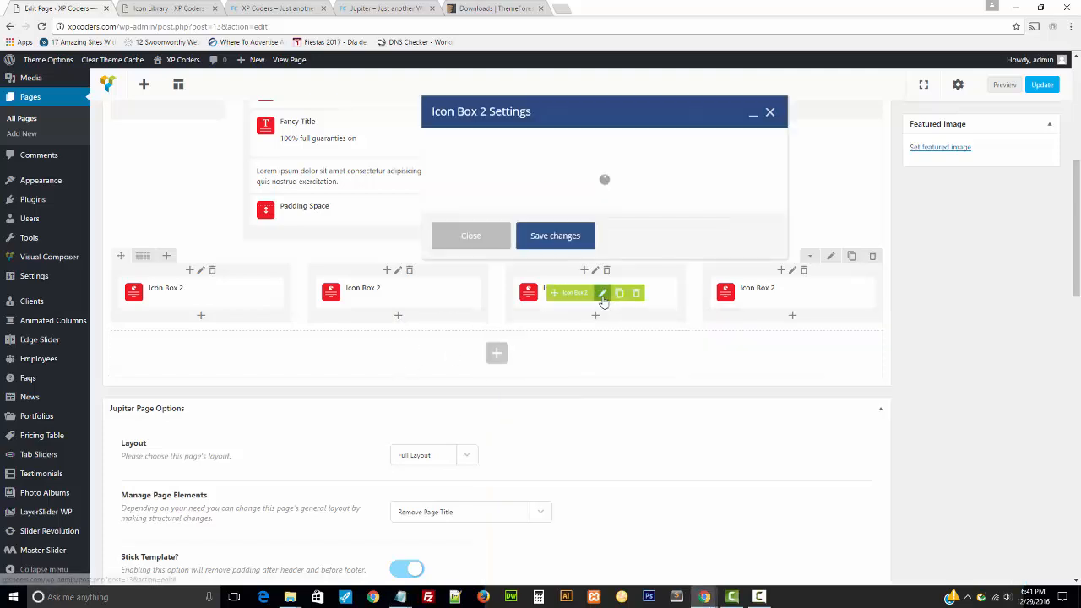
{"action": "left_click_drag", "start_coordinate": [520, 267], "coordinate": [223, 252]}
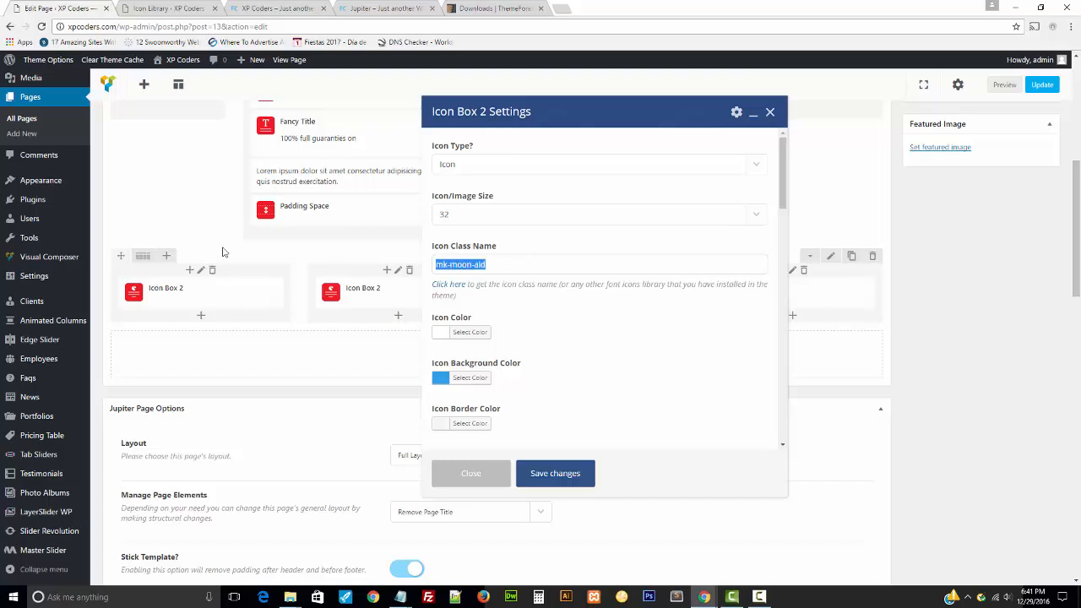
{"action": "type", "text": "mk-moon-shield"}
{"action": "scroll", "coordinate": [240, 255], "scroll_direction": "up", "scroll_amount": 1}
{"action": "left_click", "coordinate": [533, 475]}
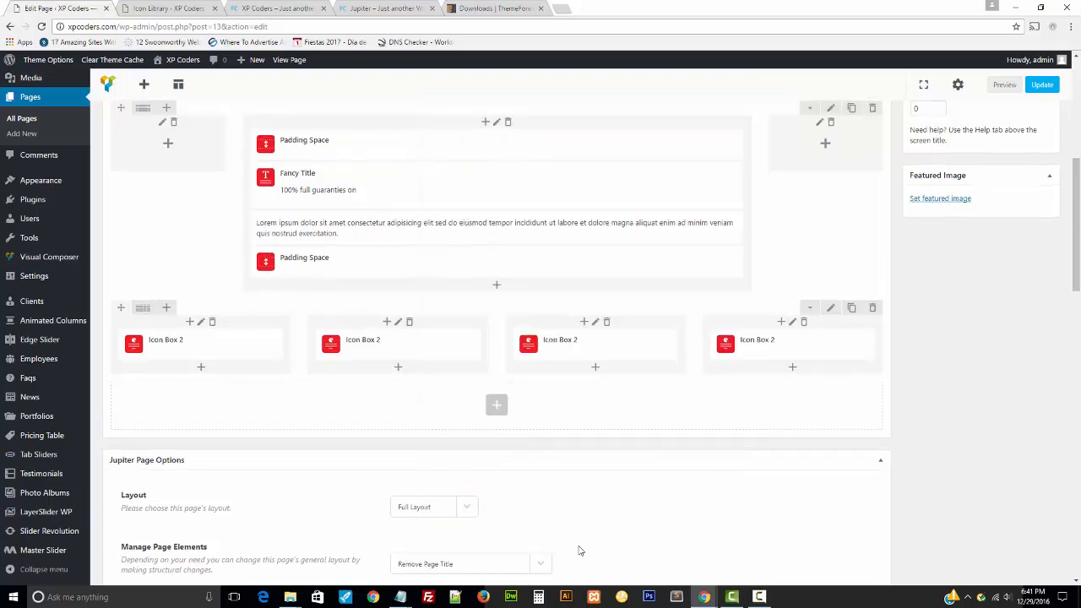
- Replace the fourth icon box's Icon Class Name with mk-moon-search from the Notes file and save the settings
{"action": "mouse_move", "coordinate": [400, 596]}
{"action": "left_click", "coordinate": [354, 556]}
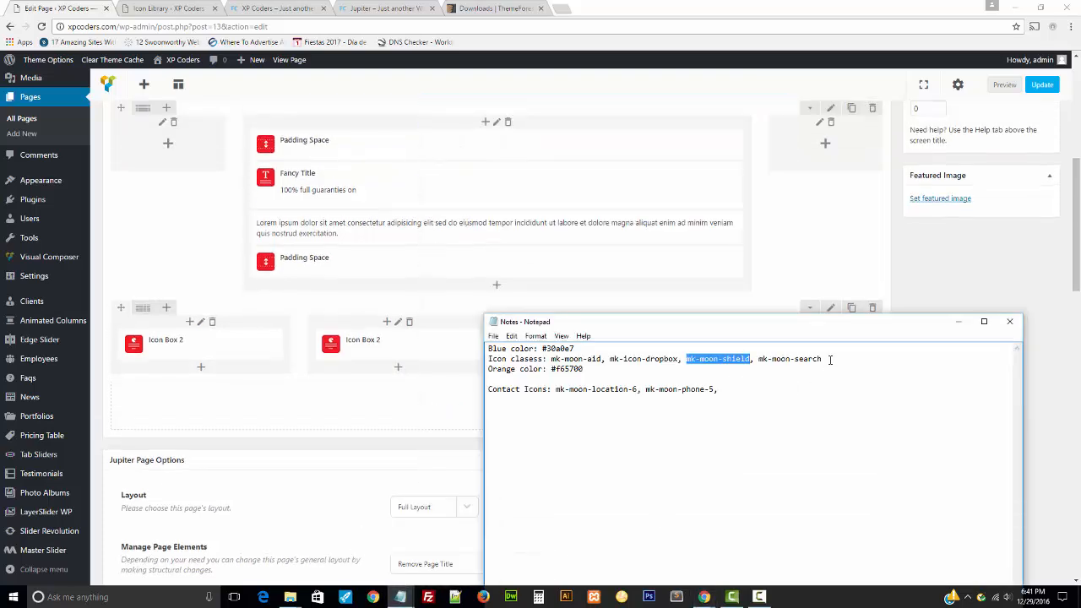
{"action": "left_click_drag", "start_coordinate": [830, 360], "coordinate": [761, 360]}
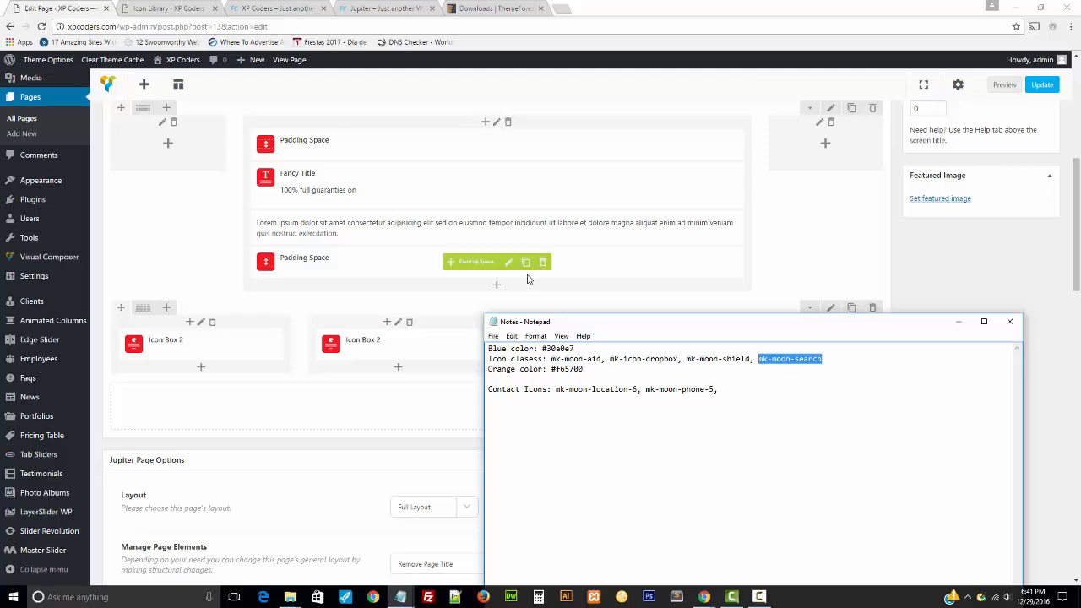
{"action": "left_click", "coordinate": [425, 403]}
{"action": "left_click", "coordinate": [799, 346]}
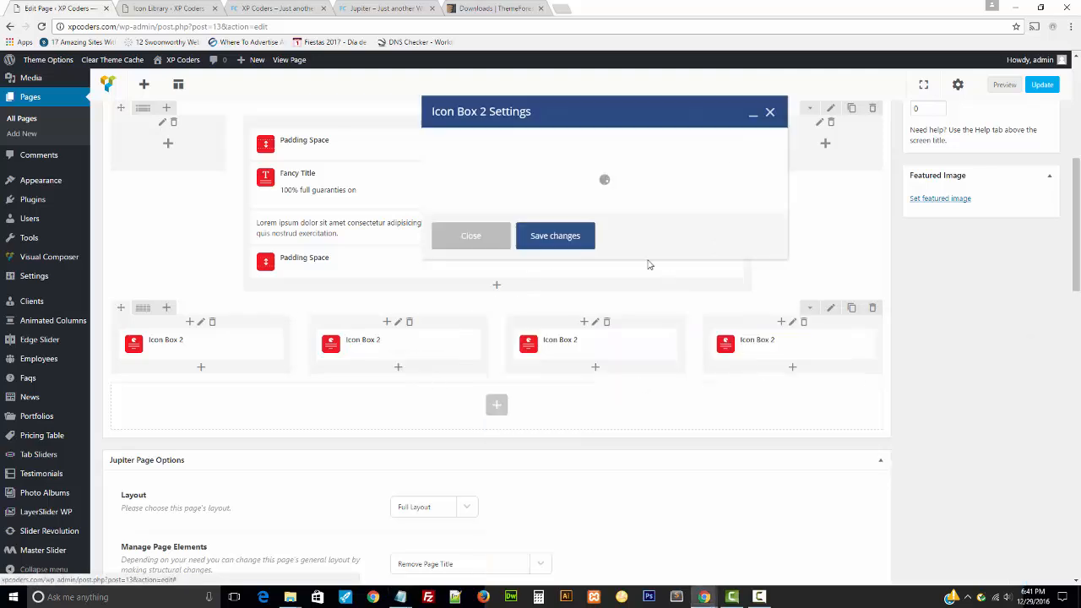
{"action": "left_click_drag", "start_coordinate": [515, 264], "coordinate": [209, 258]}
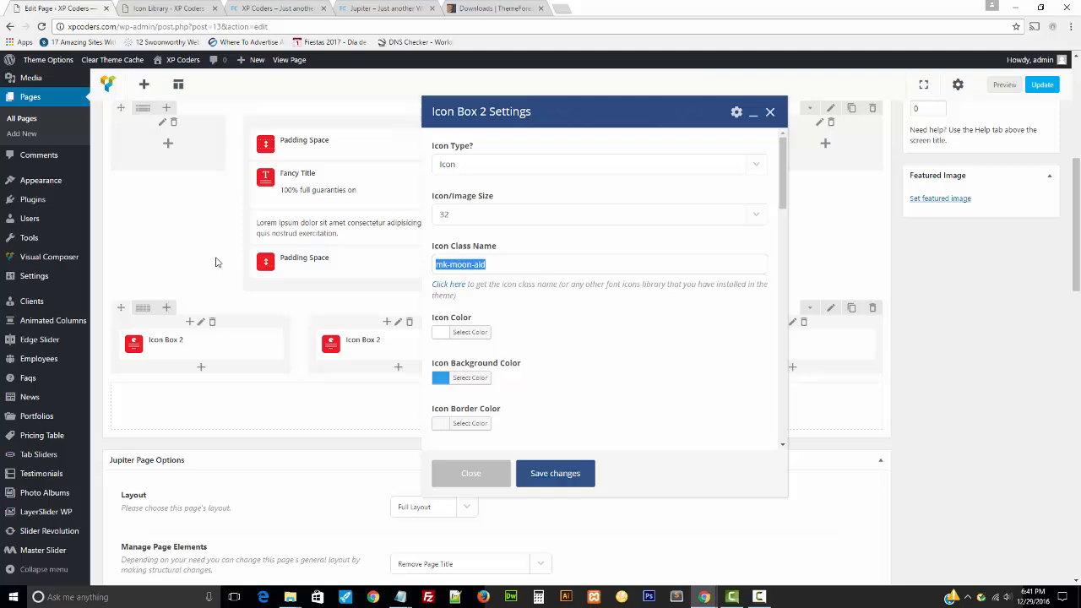
{"action": "left_click", "coordinate": [551, 472]}
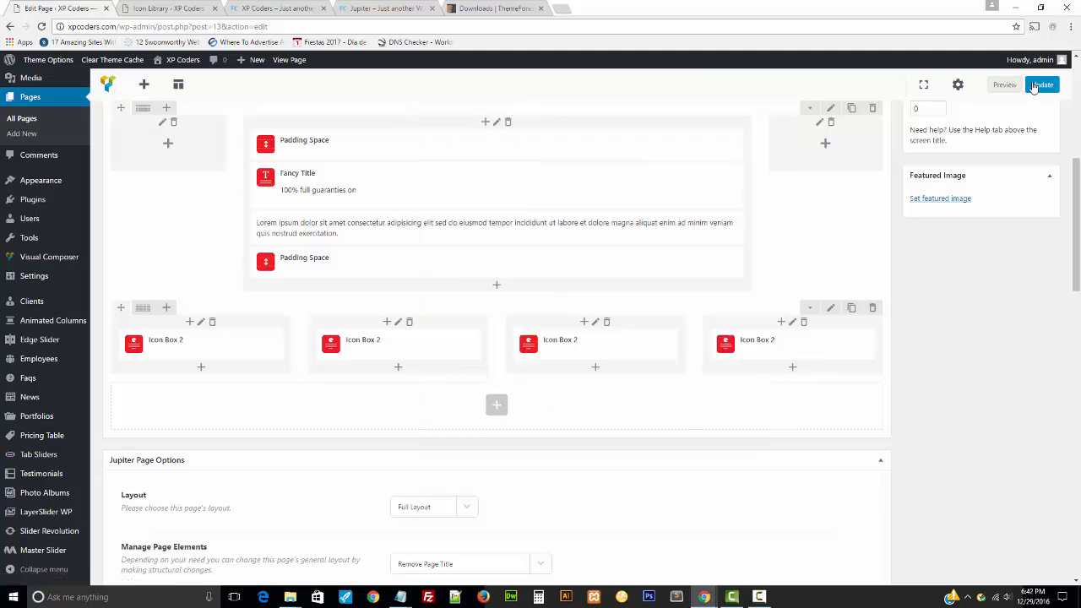
- Update the page, close the icon library and view the icon row on the live HOME page
{"action": "left_click", "coordinate": [1034, 87]}
{"action": "left_click", "coordinate": [169, 7]}
{"action": "left_click", "coordinate": [271, 5]}
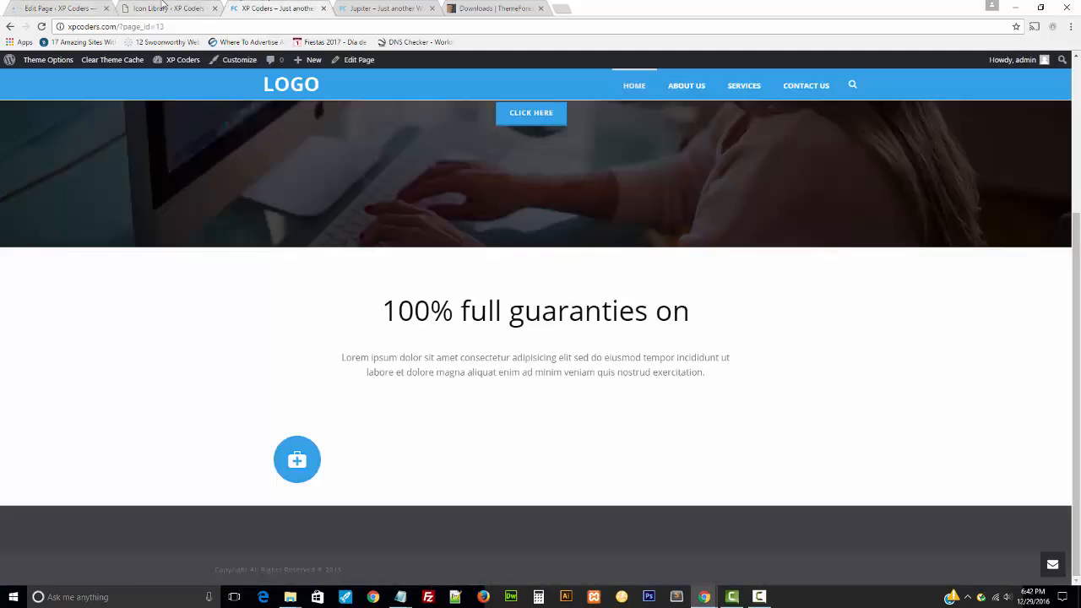
{"action": "left_click", "coordinate": [161, 7]}
{"action": "key", "text": "ctrl+w"}
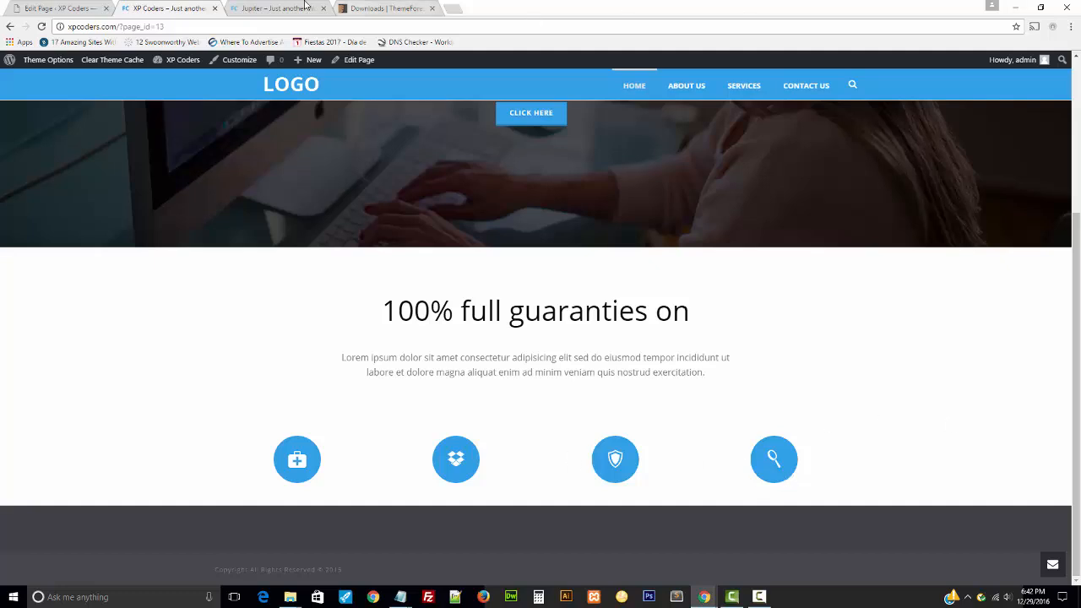
- Copy the description text under the first icon on the reference Jupiter page and return to the HOME page editor
{"action": "left_click", "coordinate": [279, 8]}
{"action": "left_click_drag", "start_coordinate": [356, 360], "coordinate": [236, 338]}
{"action": "key", "text": "ctrl+c"}
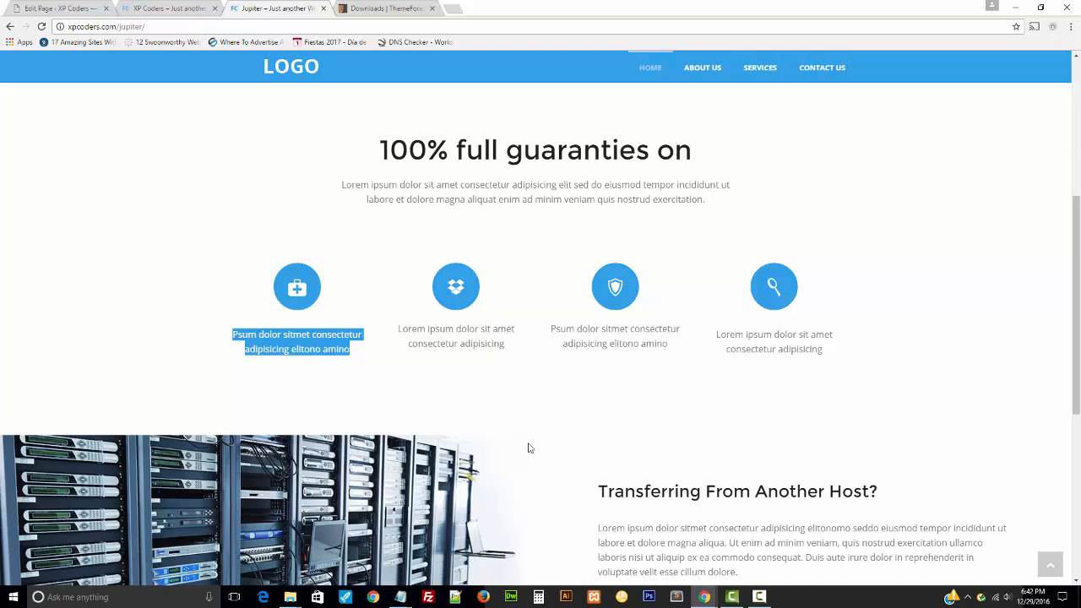
{"action": "left_click", "coordinate": [165, 9]}
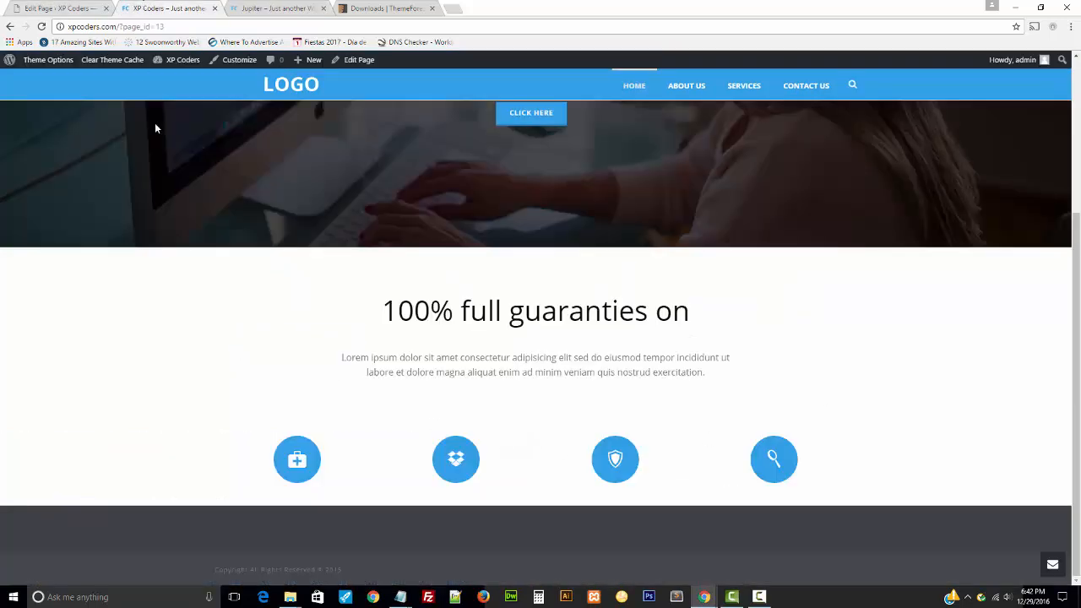
{"action": "left_click", "coordinate": [30, 7]}
{"action": "scroll", "coordinate": [380, 338], "scroll_direction": "down", "scroll_amount": 5}
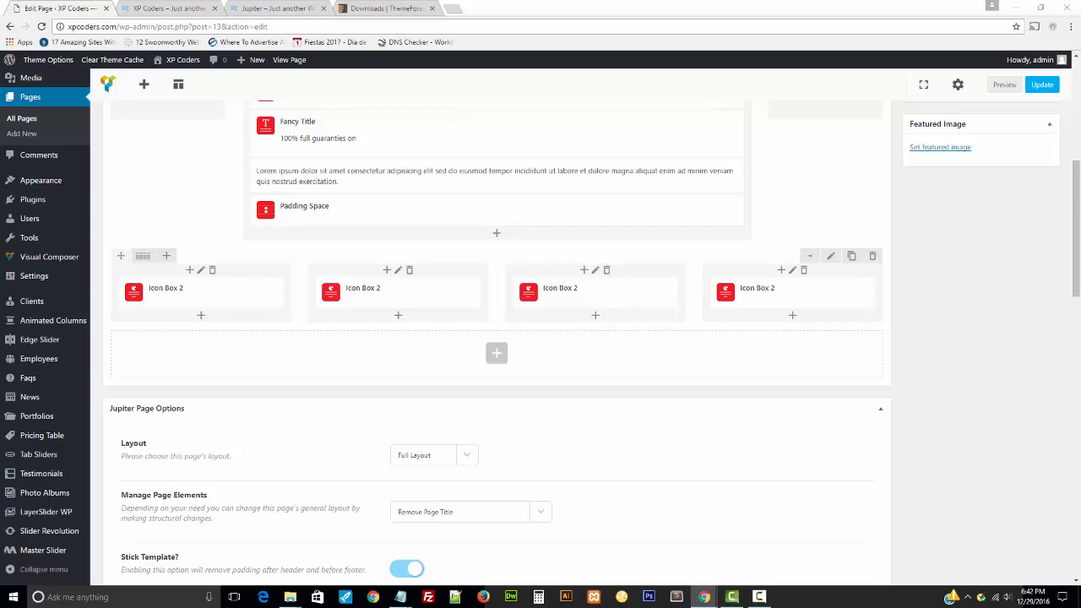
- Paste "Psum dolor sitmet consectetur adipisicing elitono amino" as the first icon box's Description and save its settings
{"action": "left_click", "coordinate": [207, 292]}
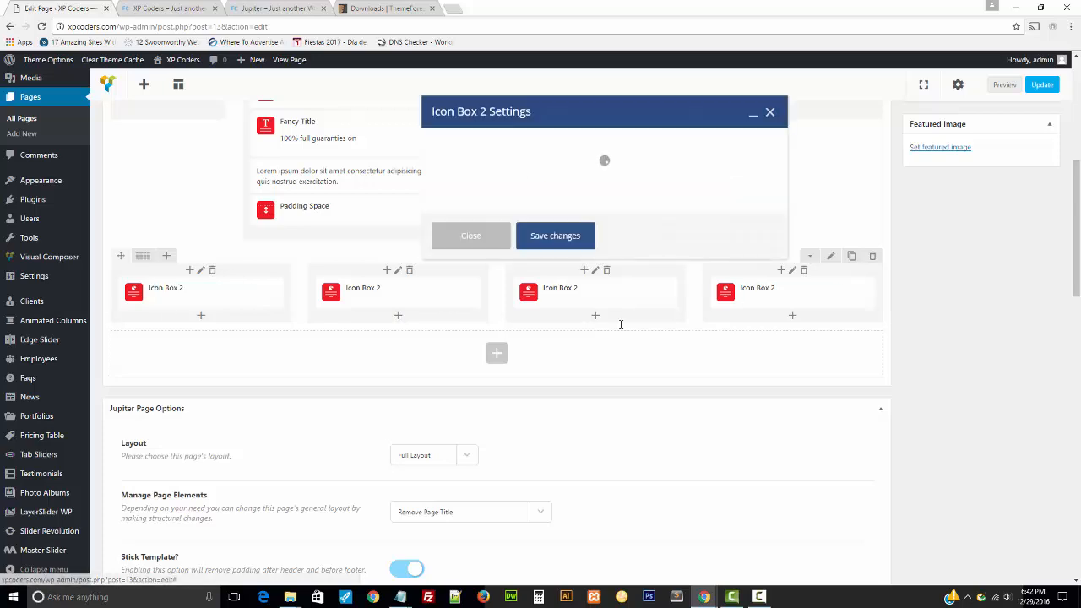
{"action": "scroll", "coordinate": [596, 265], "scroll_direction": "down", "scroll_amount": 15}
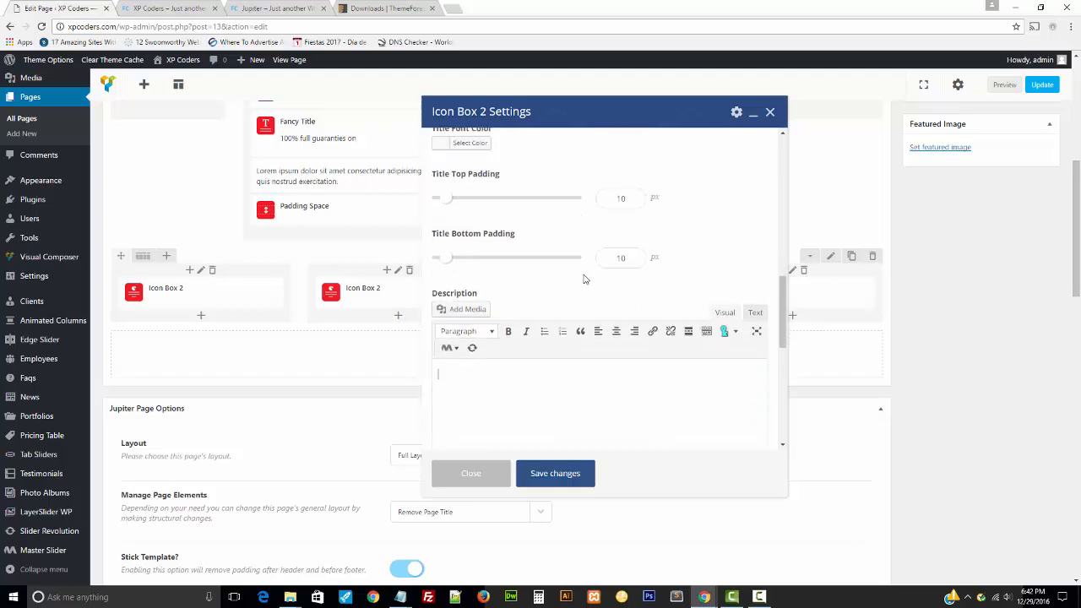
{"action": "left_click", "coordinate": [531, 284]}
{"action": "key", "text": "ctrl+v"}
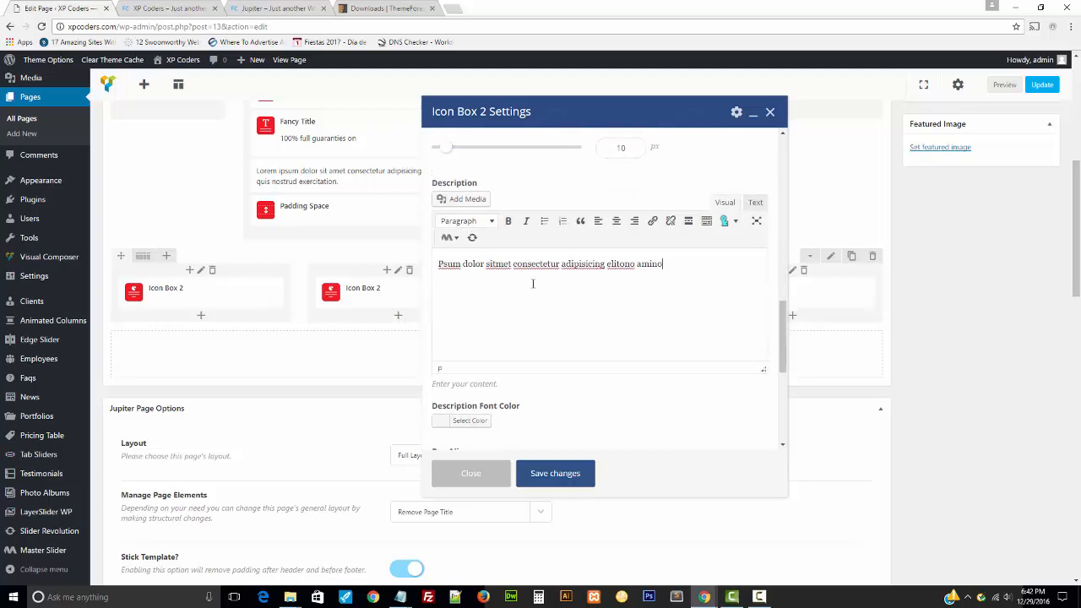
{"action": "left_click", "coordinate": [755, 203]}
{"action": "left_click", "coordinate": [725, 204]}
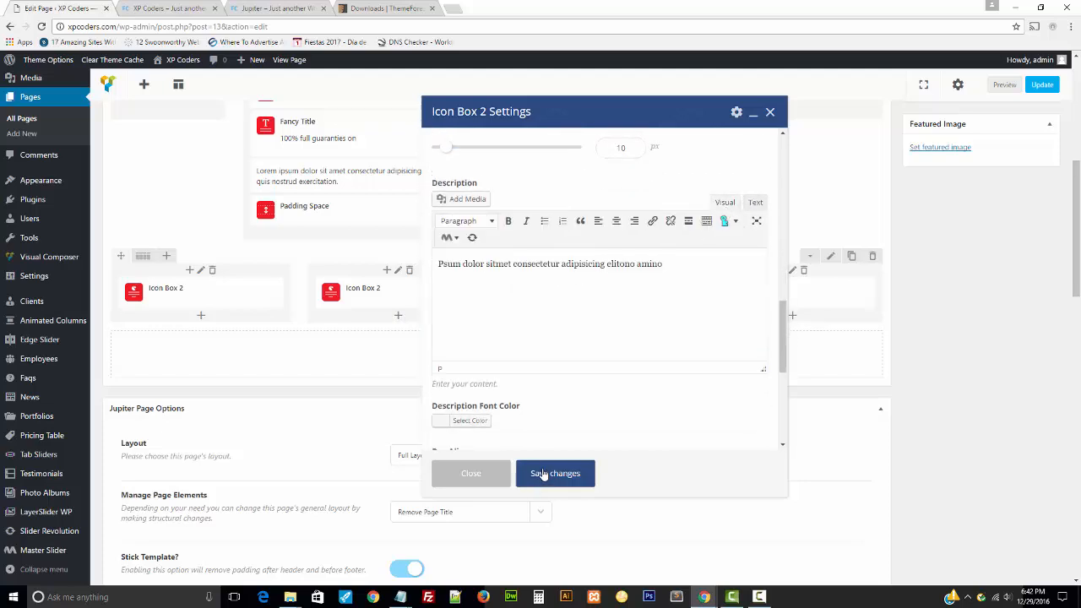
{"action": "scroll", "coordinate": [570, 414], "scroll_direction": "down", "scroll_amount": 3}
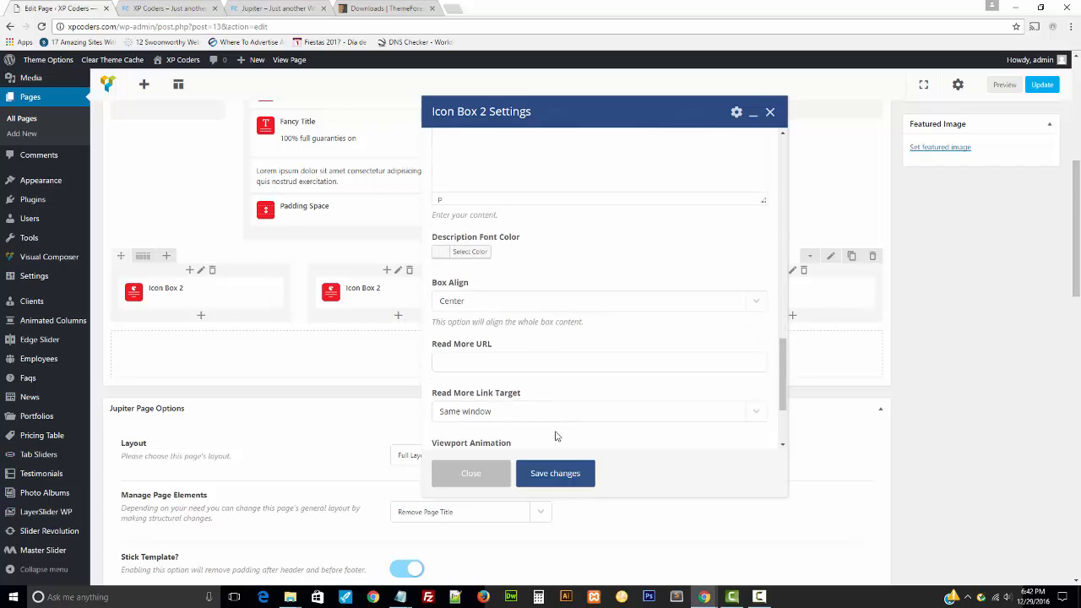
{"action": "left_click", "coordinate": [543, 473]}
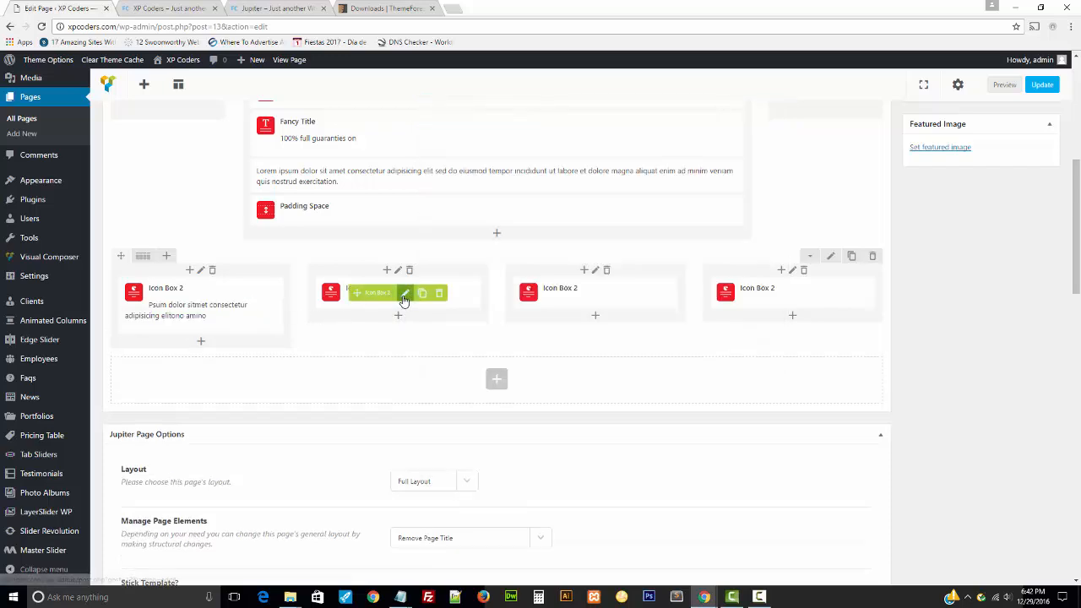
- Set the second icon box's Description to "Psum dolor sitmet consectetur adipisicing elitono amino" and save the changes
{"action": "left_click", "coordinate": [404, 294]}
{"action": "scroll", "coordinate": [566, 346], "scroll_direction": "down", "scroll_amount": 10}
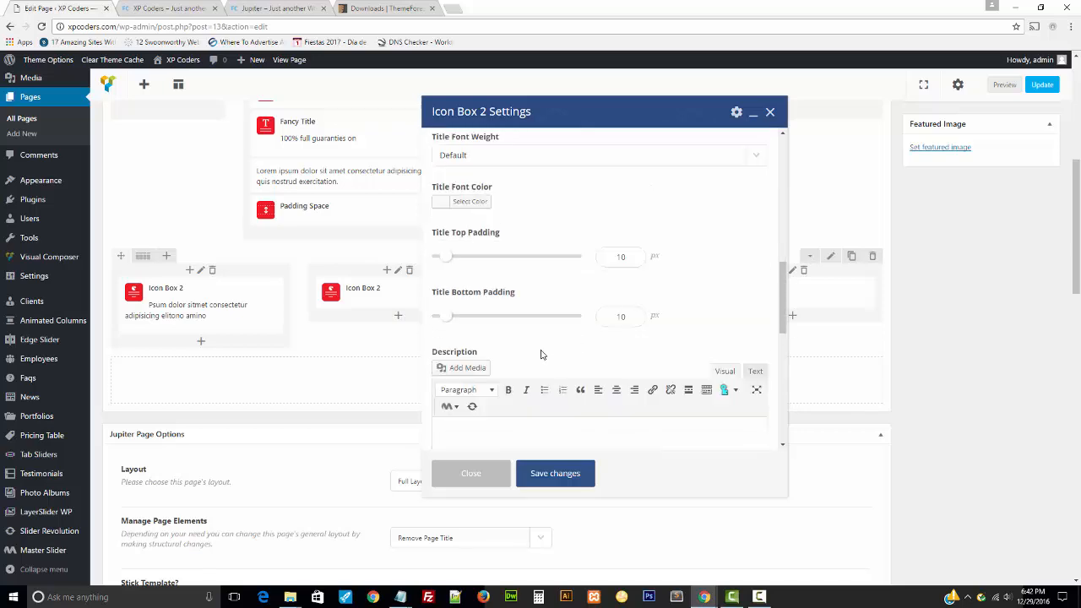
{"action": "scroll", "coordinate": [541, 354], "scroll_direction": "down", "scroll_amount": 2}
{"action": "left_click", "coordinate": [521, 362]}
{"action": "key", "text": "ctrl+v"}
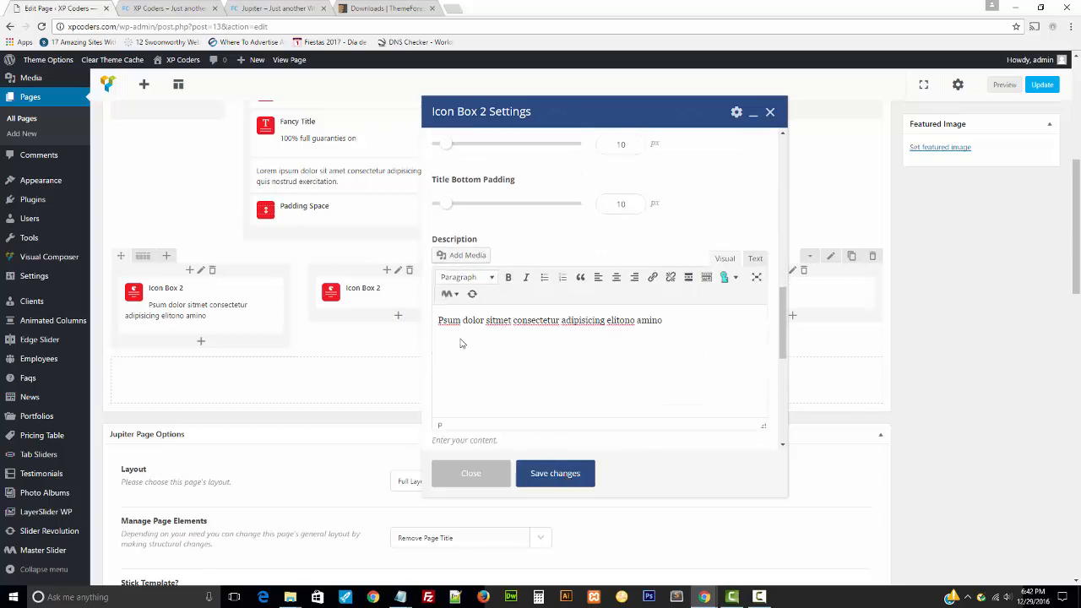
{"action": "left_click", "coordinate": [555, 473]}
- Give the third icon box the Description "Psum dolor sitmet consectetur adipisicing elitono amino" and save it
{"action": "left_click", "coordinate": [601, 293]}
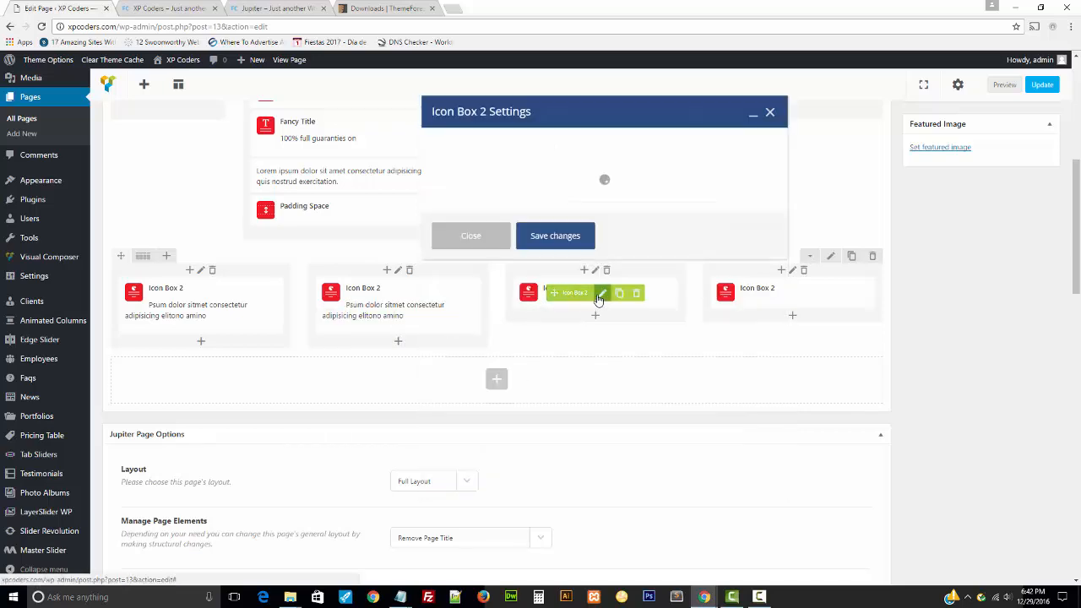
{"action": "scroll", "coordinate": [589, 332], "scroll_direction": "down", "scroll_amount": 10}
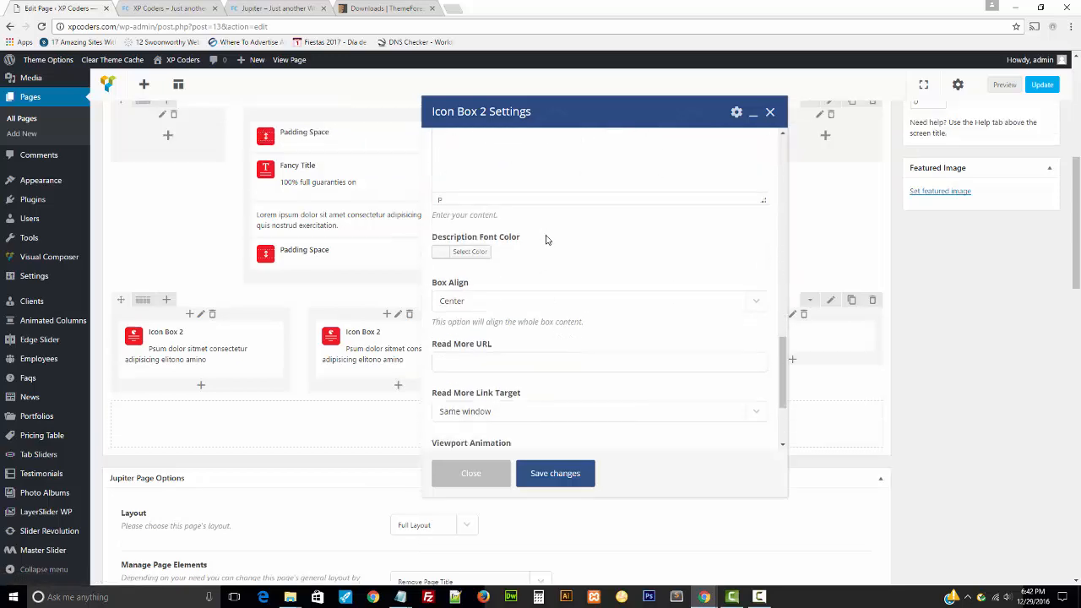
{"action": "scroll", "coordinate": [546, 240], "scroll_direction": "up", "scroll_amount": 3}
{"action": "type", "text": "Psum dolor sitmet consectetur adipisicing elitono amino"}
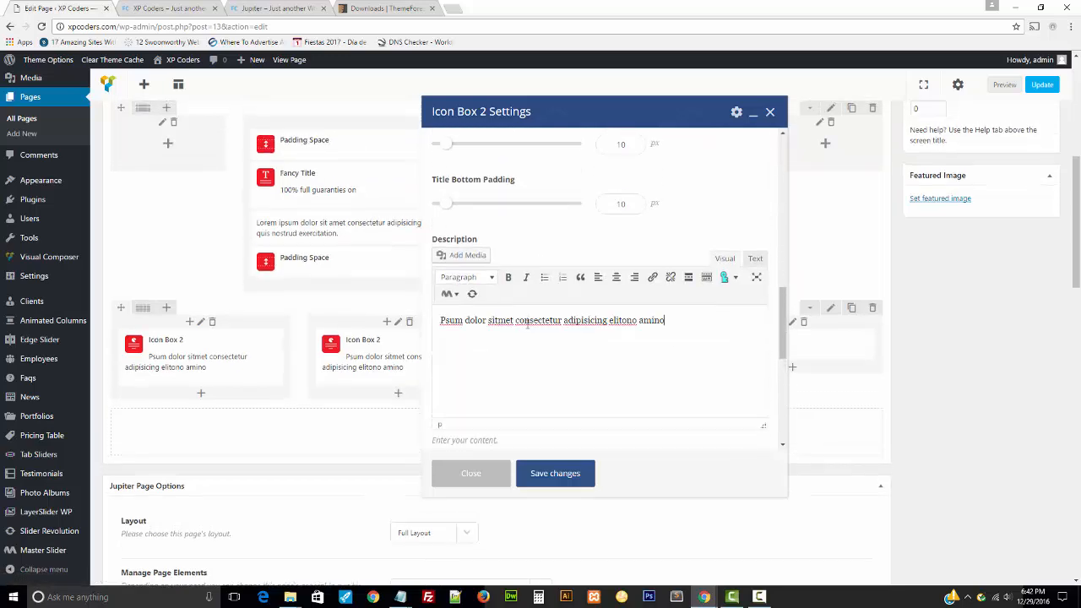
{"action": "left_click", "coordinate": [557, 473]}
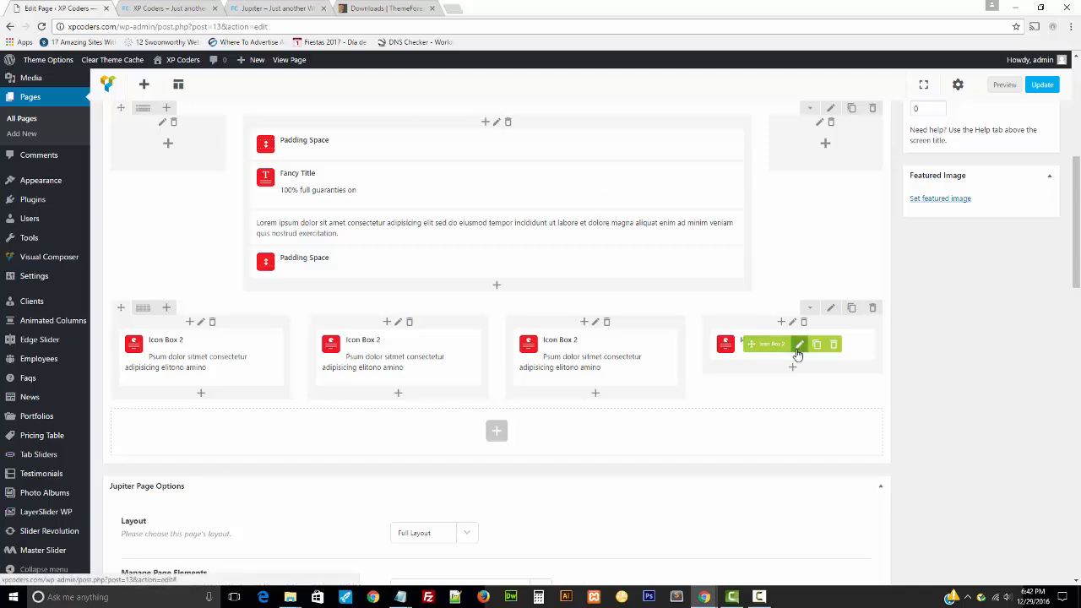
- Fill the fourth icon box's Description with "Psum dolor sitmet consectetur adipisicing elitono amino" and save its settings
{"action": "left_click", "coordinate": [794, 346]}
{"action": "scroll", "coordinate": [567, 333], "scroll_direction": "down", "scroll_amount": 10}
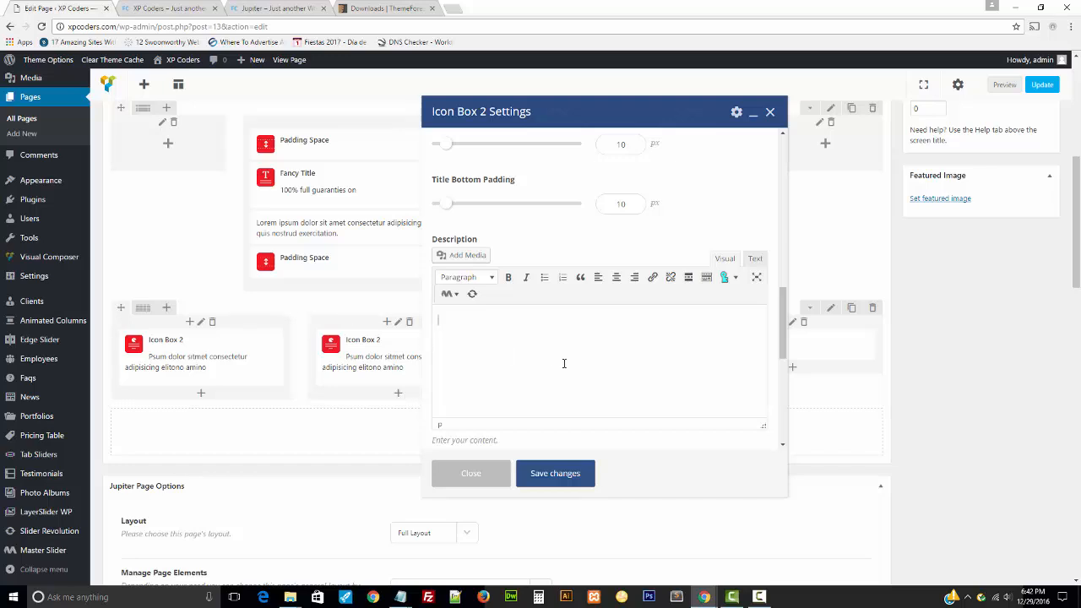
{"action": "type", "text": "Psum dolor sitmet consectetur adipisicing elitono amino"}
{"action": "left_click", "coordinate": [555, 474]}
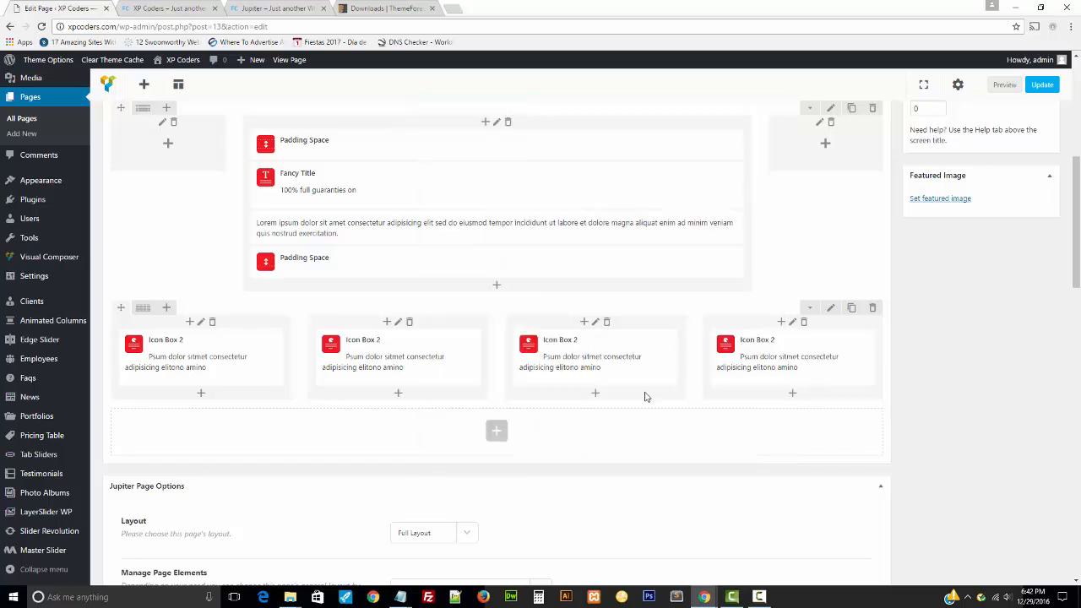
- Update the page, then reload the live HOME page and review the icon row with its descriptions
{"action": "left_click", "coordinate": [1042, 84]}
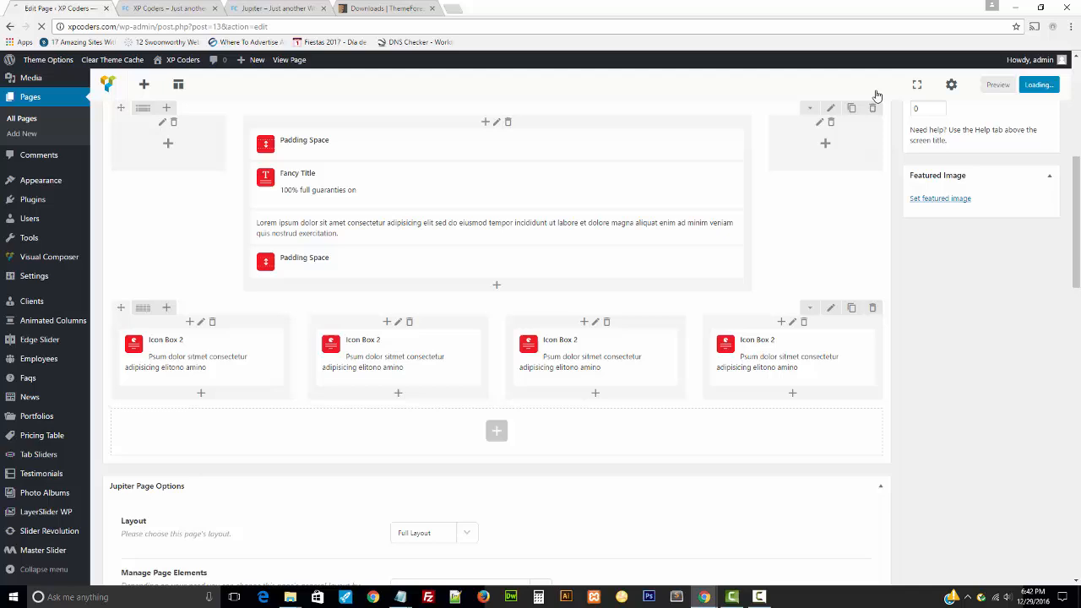
{"action": "left_click", "coordinate": [165, 8]}
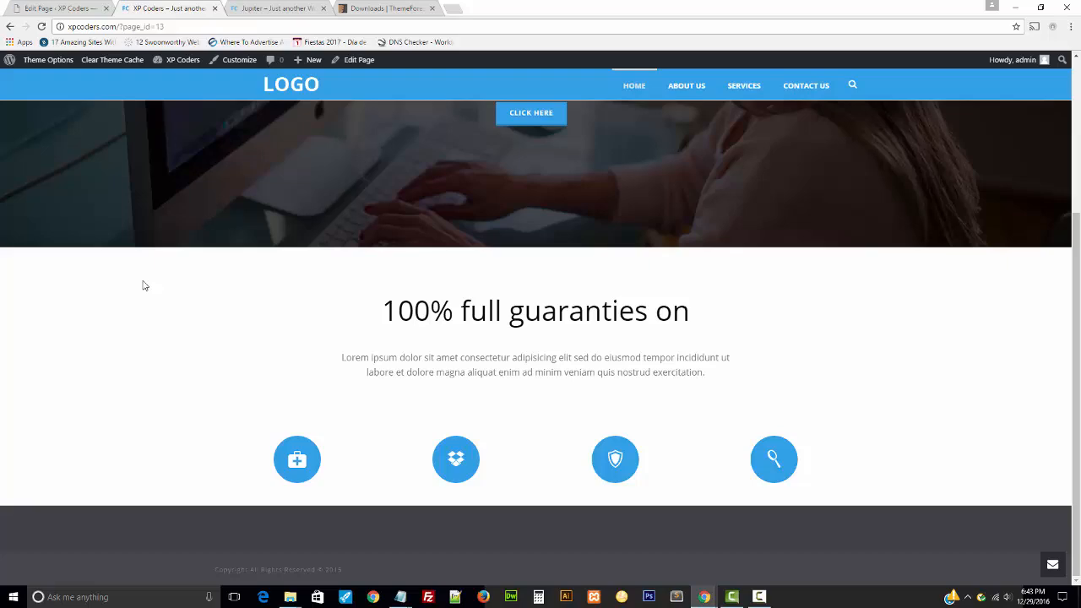
{"action": "key", "text": "F5"}
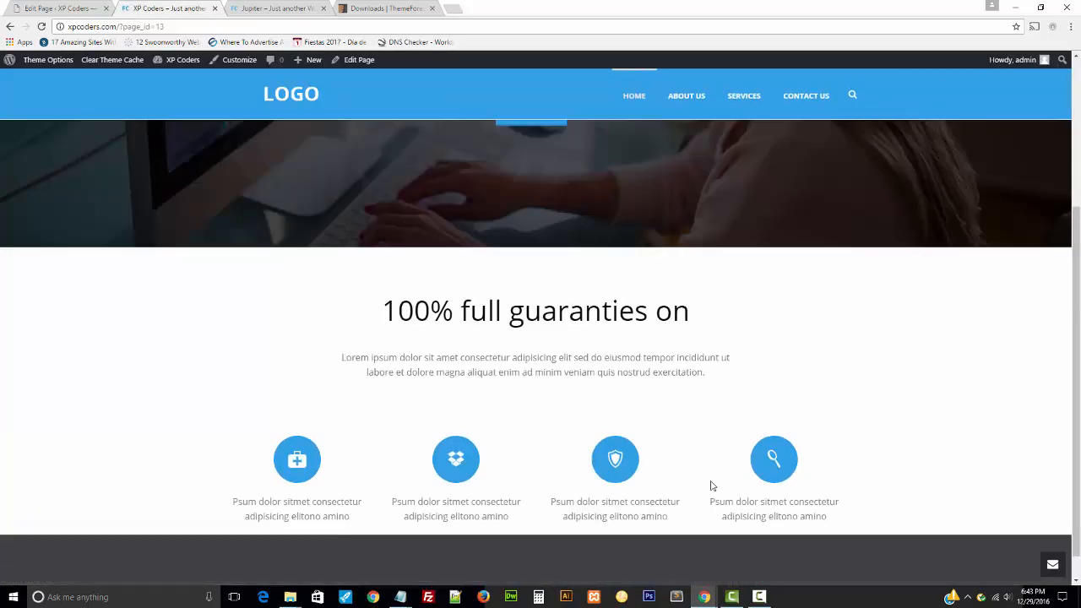
{"action": "scroll", "coordinate": [688, 513], "scroll_direction": "down", "scroll_amount": 1}
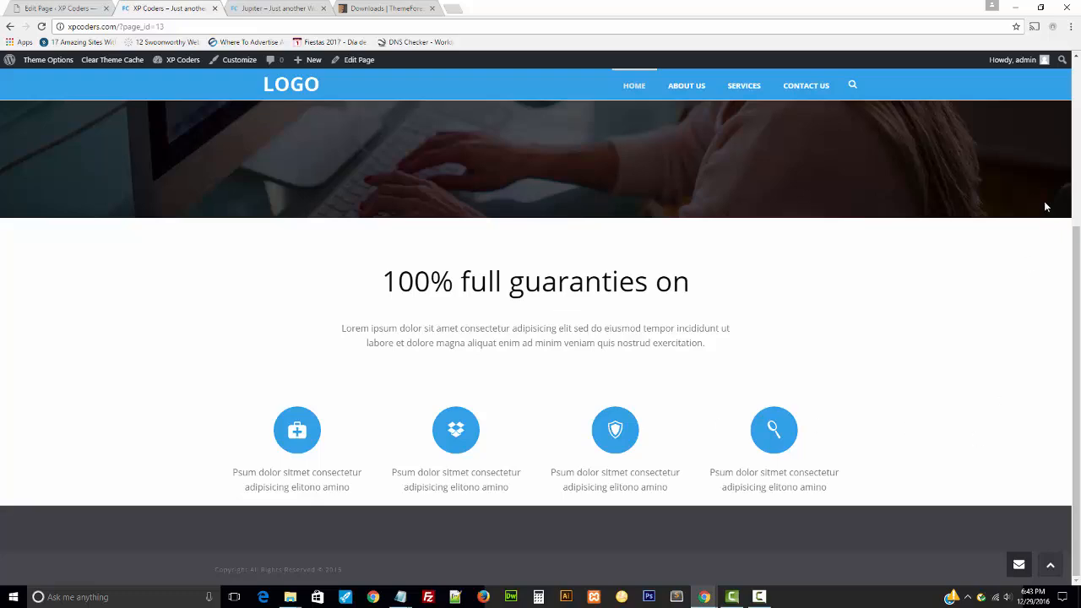
{"action": "scroll", "coordinate": [941, 310], "scroll_direction": "up", "scroll_amount": 3}
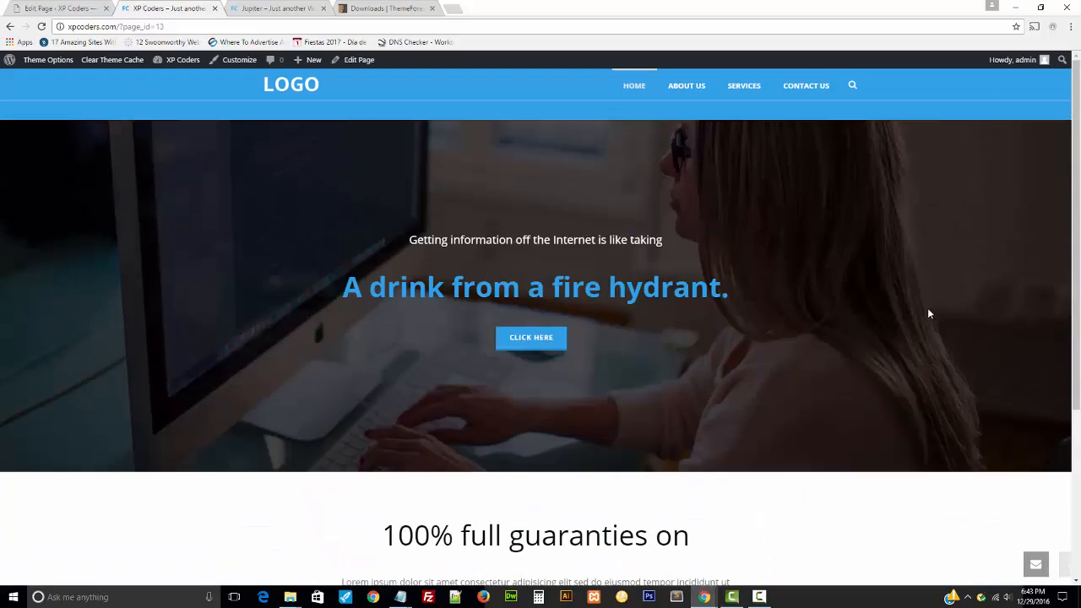
{"action": "scroll", "coordinate": [925, 312], "scroll_direction": "down", "scroll_amount": 3}
{"action": "scroll", "coordinate": [923, 317], "scroll_direction": "up", "scroll_amount": 3}
- Examine the sections below the icon row on the reference Jupiter page, especially "Transferring From Another Host?"
{"action": "key", "text": "ctrl+Tab"}
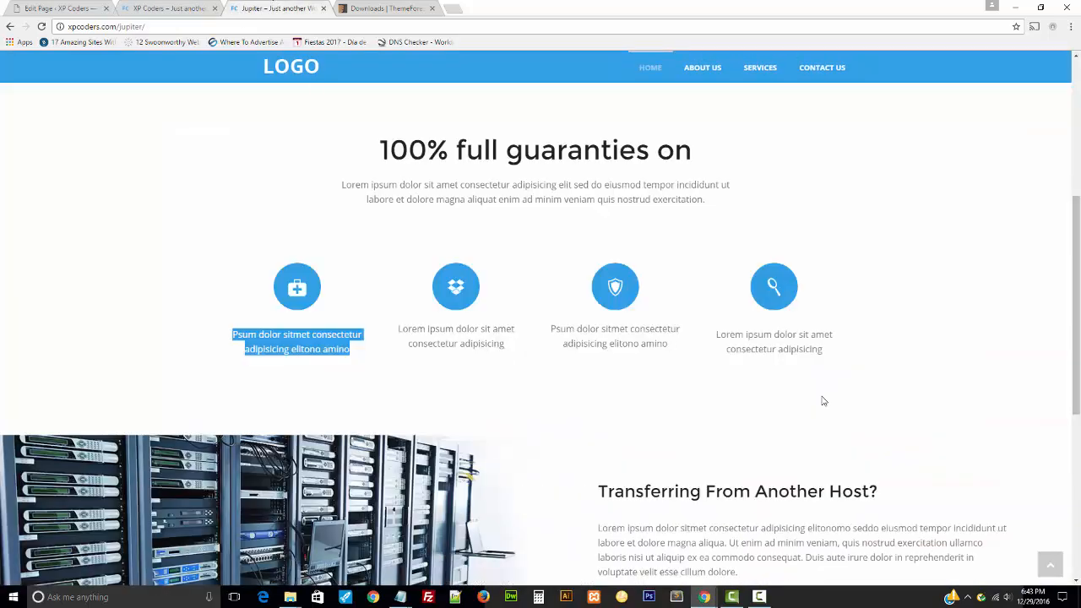
{"action": "scroll", "coordinate": [823, 400], "scroll_direction": "down", "scroll_amount": 3}
{"action": "scroll", "coordinate": [810, 397], "scroll_direction": "down", "scroll_amount": 2}
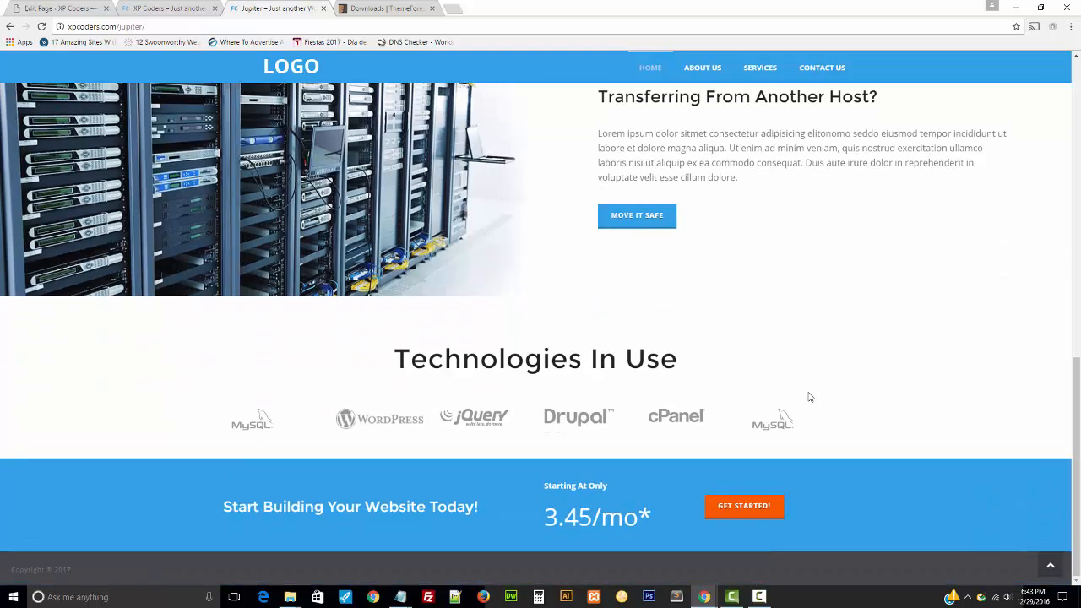
{"action": "scroll", "coordinate": [809, 397], "scroll_direction": "up", "scroll_amount": 3}
{"action": "scroll", "coordinate": [810, 397], "scroll_direction": "down", "scroll_amount": 1}
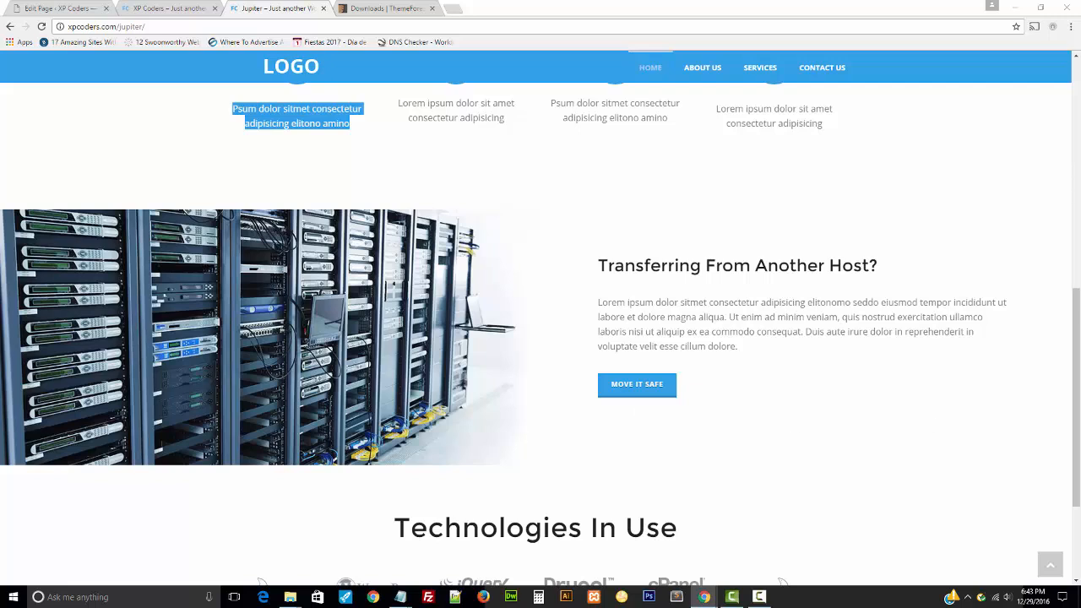
- Add a Padding Space element below the four-column icon box row in the HOME page editor
{"action": "left_click", "coordinate": [182, 8]}
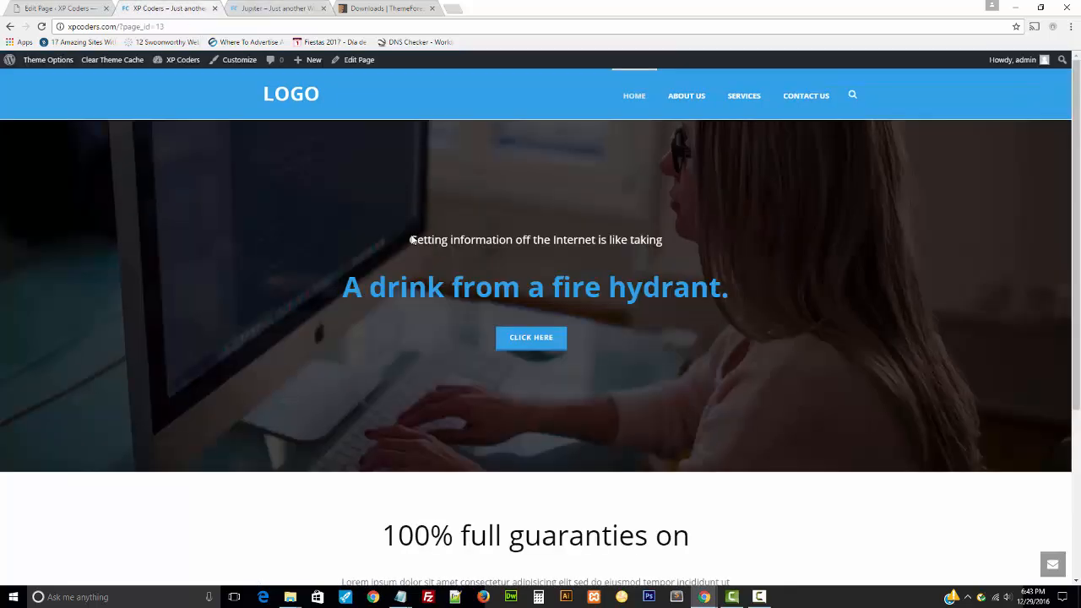
{"action": "left_click", "coordinate": [41, 4]}
{"action": "scroll", "coordinate": [497, 267], "scroll_direction": "down", "scroll_amount": 5}
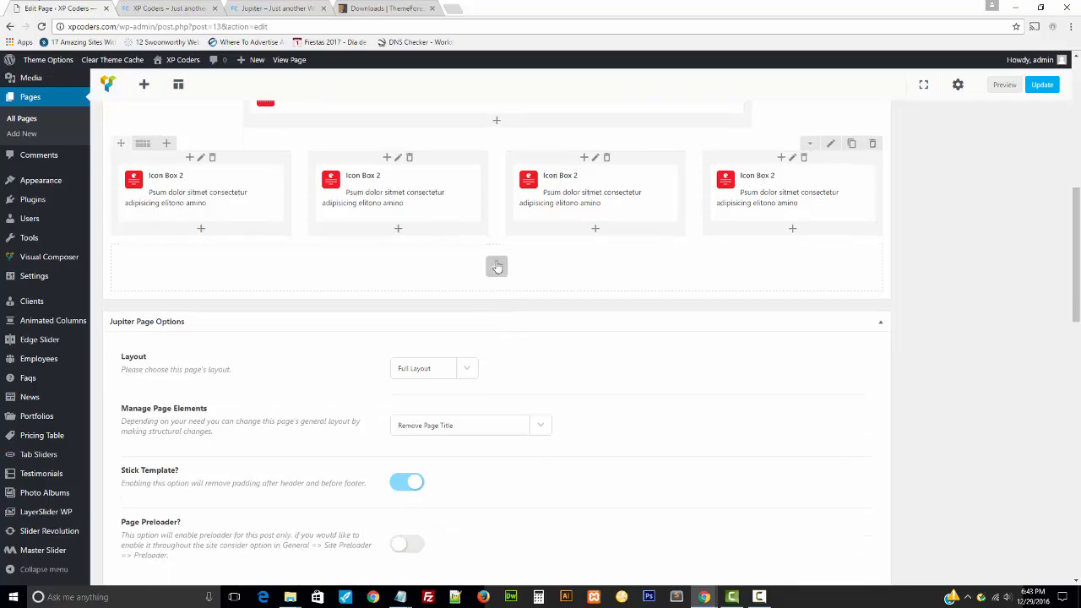
{"action": "left_click", "coordinate": [496, 267]}
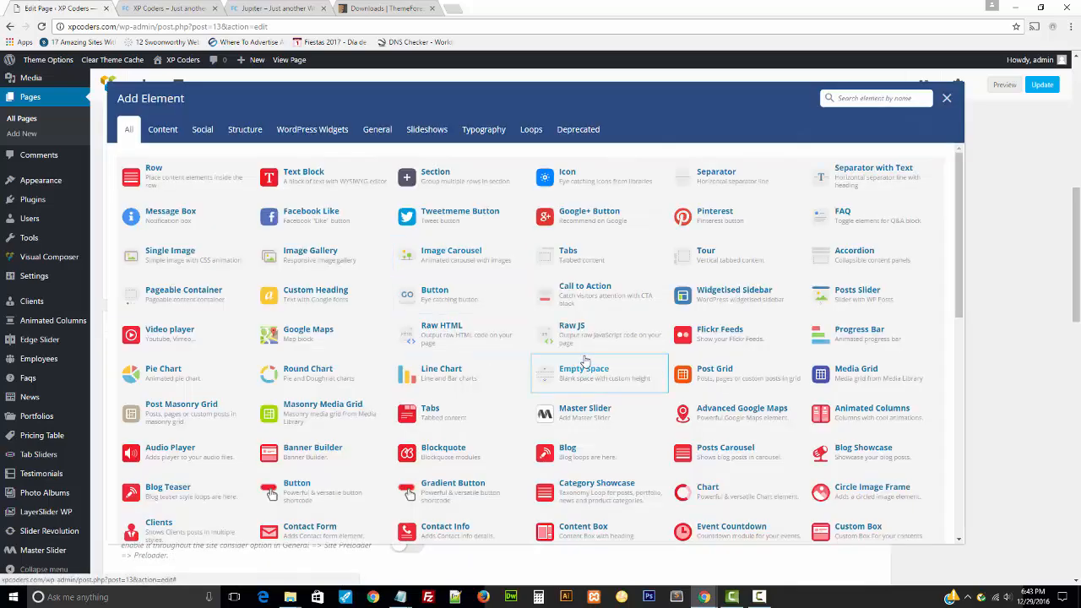
{"action": "scroll", "coordinate": [584, 362], "scroll_direction": "down", "scroll_amount": 2}
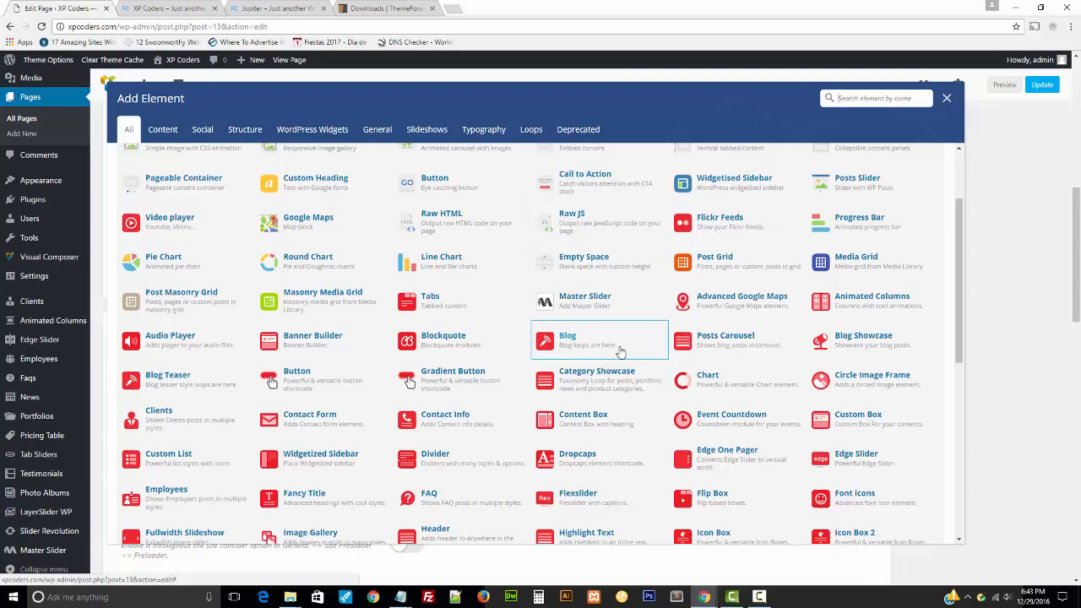
{"action": "scroll", "coordinate": [619, 352], "scroll_direction": "up", "scroll_amount": 1}
{"action": "scroll", "coordinate": [619, 352], "scroll_direction": "down", "scroll_amount": 1}
{"action": "scroll", "coordinate": [619, 352], "scroll_direction": "up", "scroll_amount": 1}
{"action": "scroll", "coordinate": [619, 353], "scroll_direction": "down", "scroll_amount": 4}
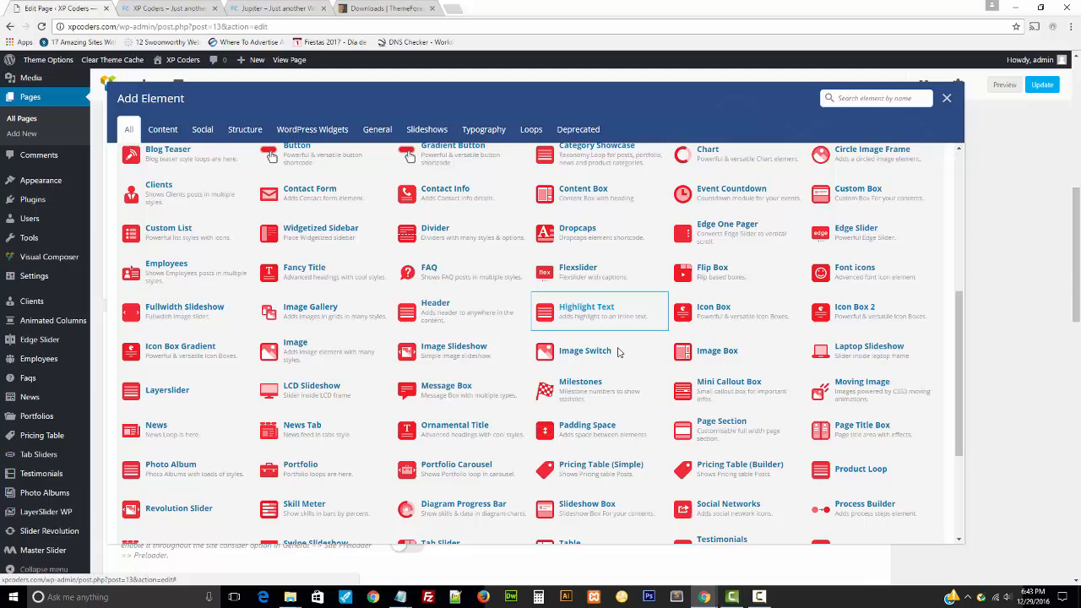
{"action": "left_click", "coordinate": [586, 429]}
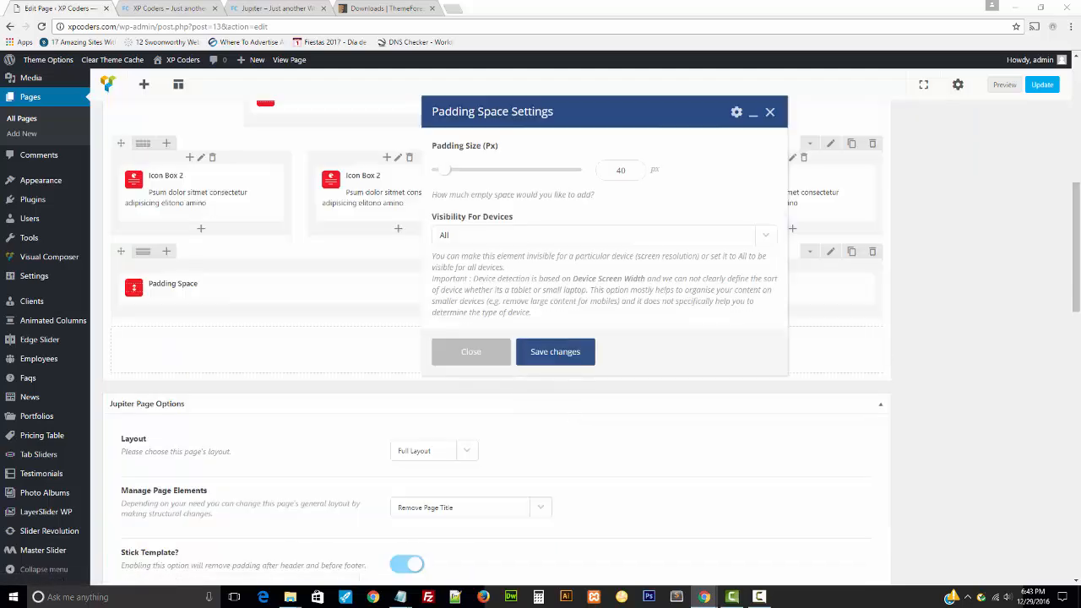
- Set the new Padding Space's Padding Size to 120 px and save the changes
{"action": "double_click", "coordinate": [593, 166]}
{"action": "type", "text": "120"}
{"action": "left_click", "coordinate": [539, 350]}
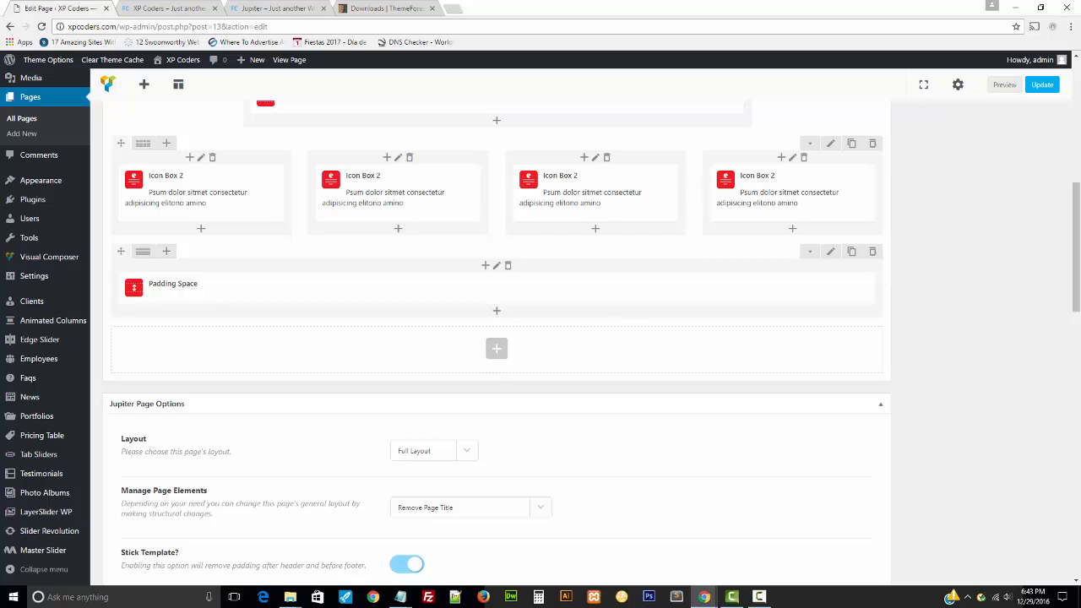
- Add a Page Section below the padding space with Section Layout One Half Layout (Background Image on Left & Content in Right)
{"action": "left_click", "coordinate": [497, 350]}
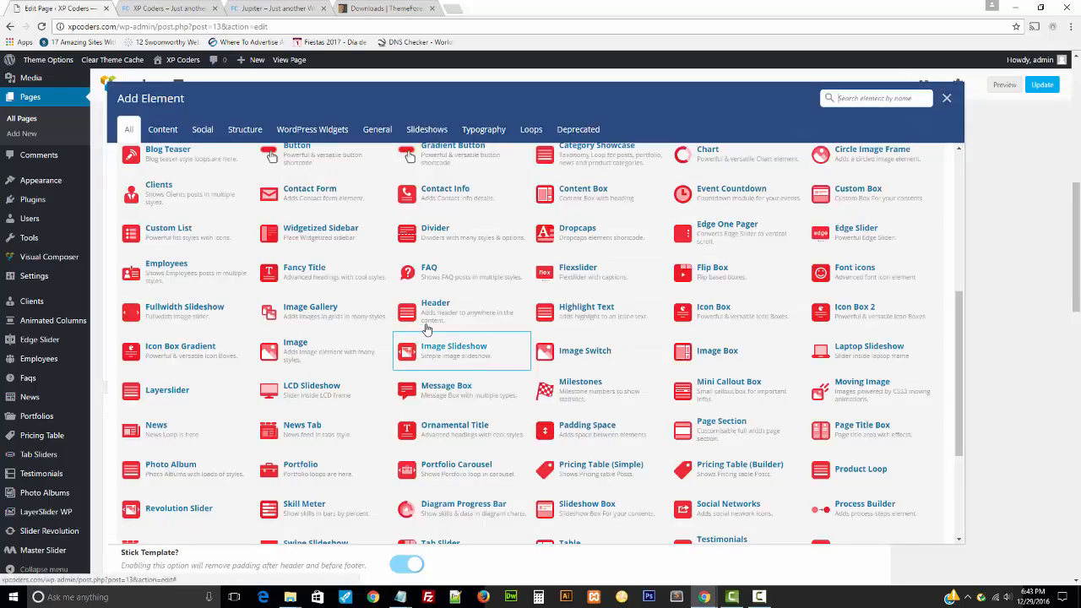
{"action": "scroll", "coordinate": [611, 368], "scroll_direction": "down", "scroll_amount": 1}
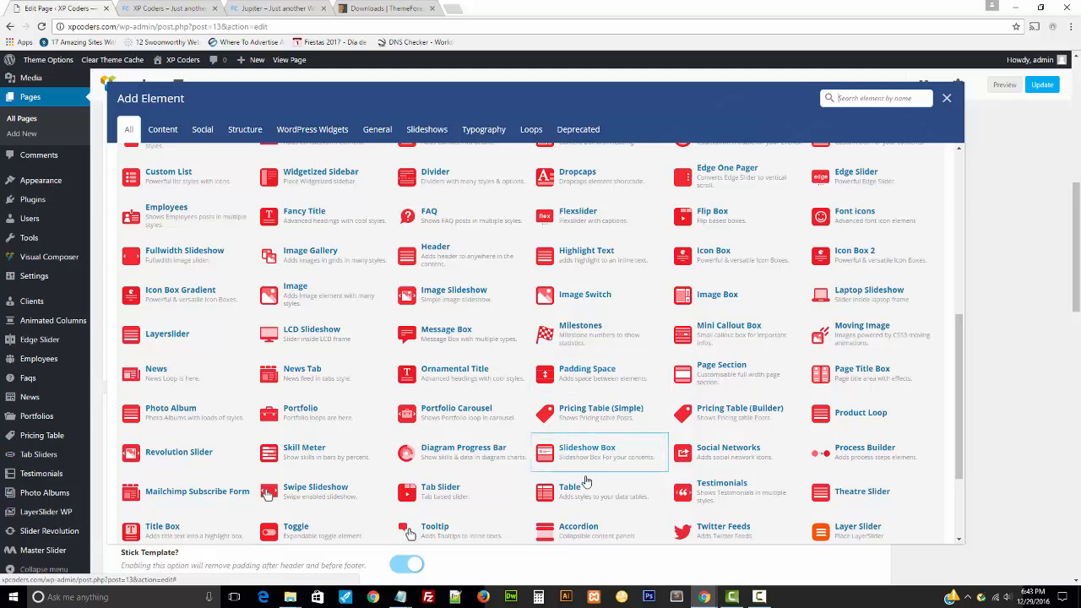
{"action": "left_click", "coordinate": [711, 380]}
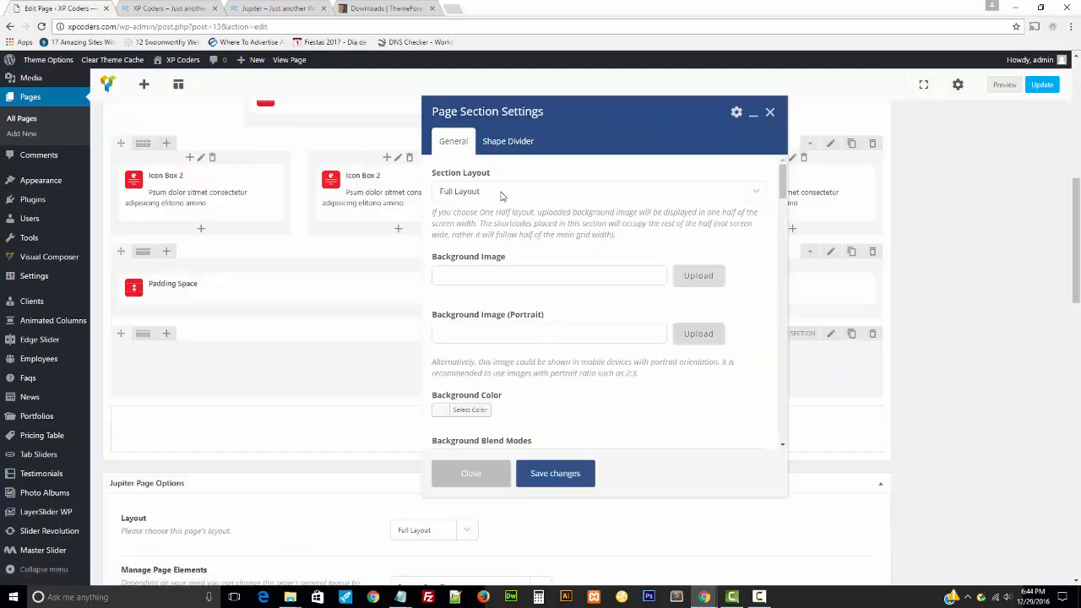
{"action": "left_click", "coordinate": [501, 195]}
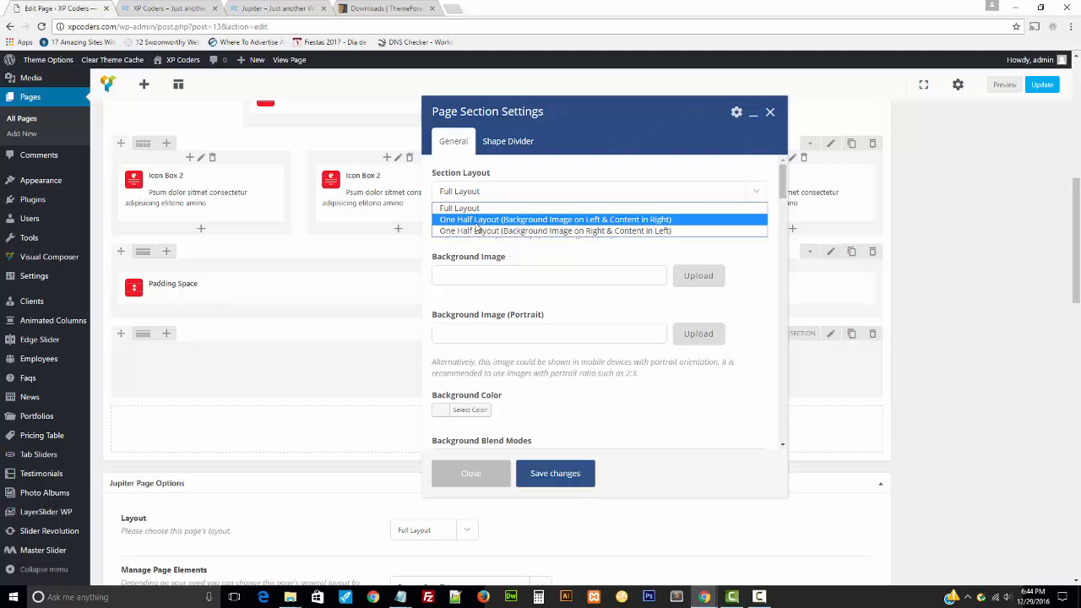
{"action": "left_click", "coordinate": [477, 223]}
{"action": "scroll", "coordinate": [628, 379], "scroll_direction": "down", "scroll_amount": 10}
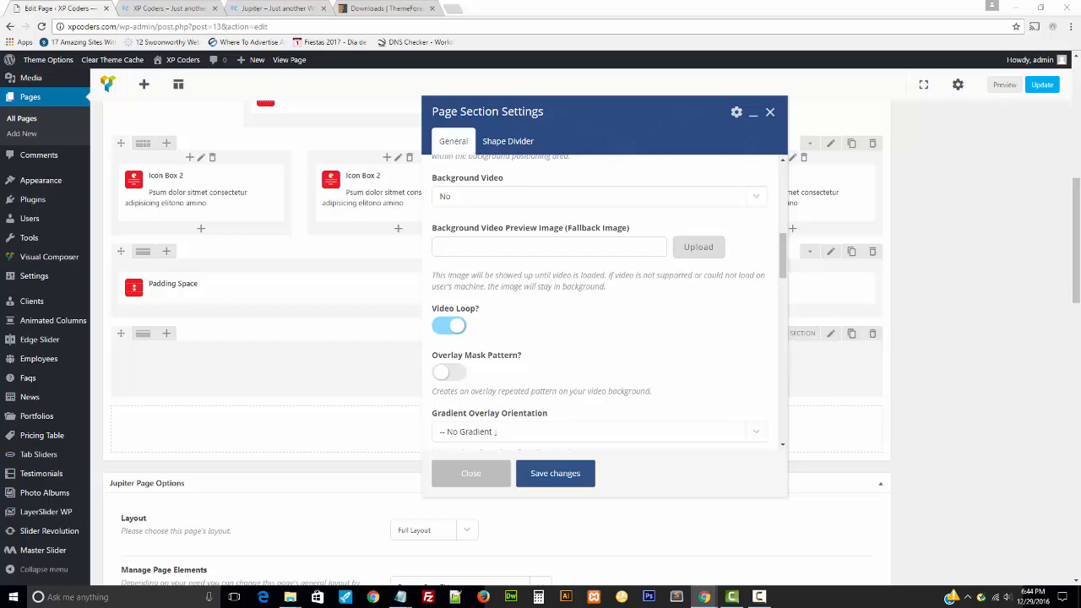
{"action": "scroll", "coordinate": [576, 364], "scroll_direction": "down", "scroll_amount": 6}
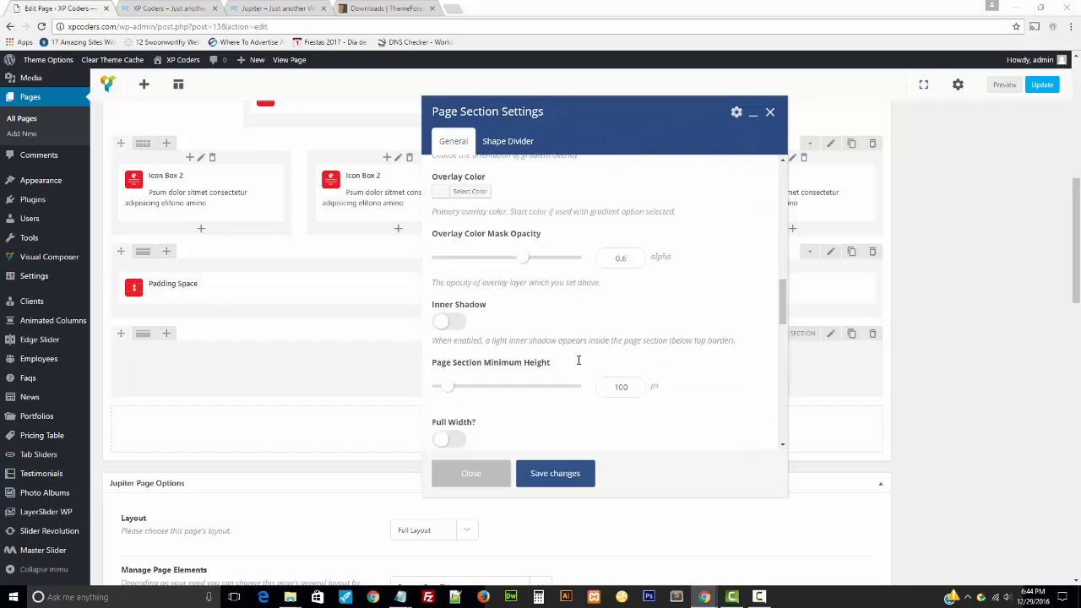
- Set the page section's top padding to 80 px and bottom padding to 120 px, and save its settings
{"action": "scroll", "coordinate": [577, 365], "scroll_direction": "down", "scroll_amount": 4}
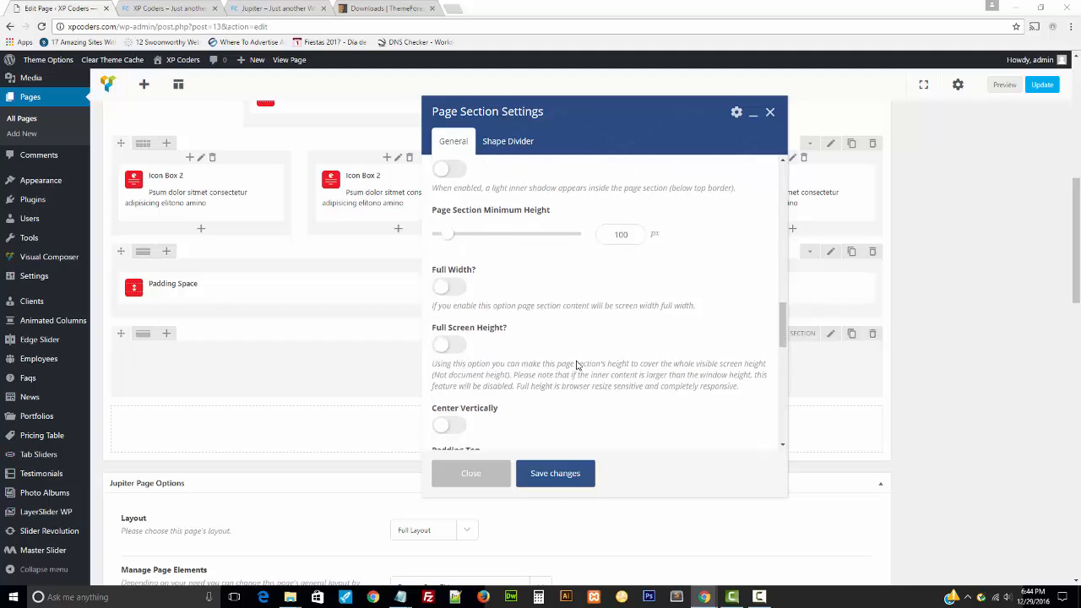
{"action": "left_click_drag", "start_coordinate": [629, 250], "coordinate": [557, 256]}
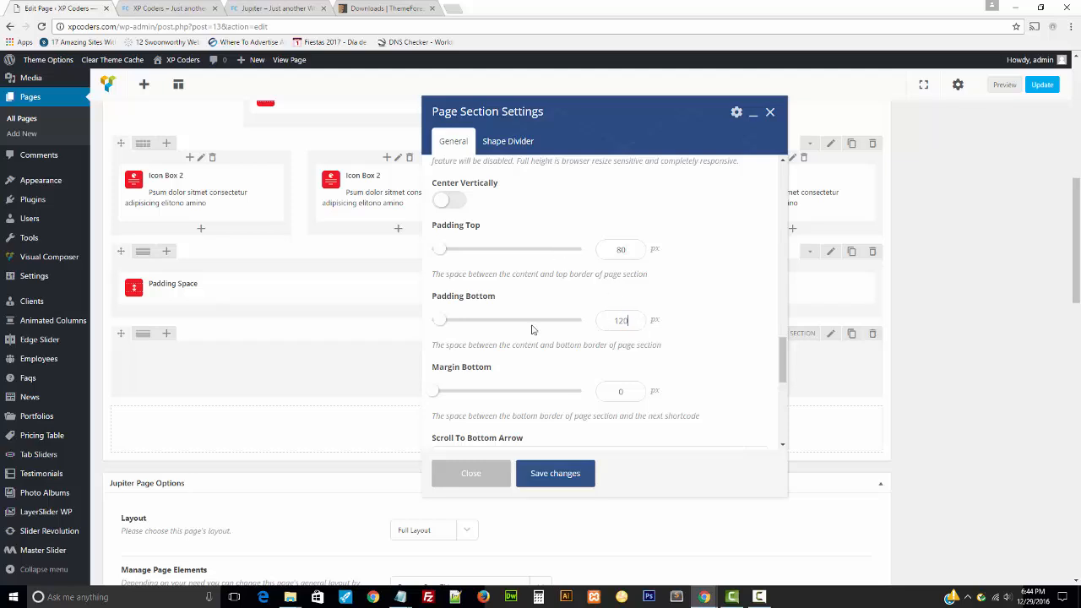
{"action": "scroll", "coordinate": [564, 343], "scroll_direction": "down", "scroll_amount": 5}
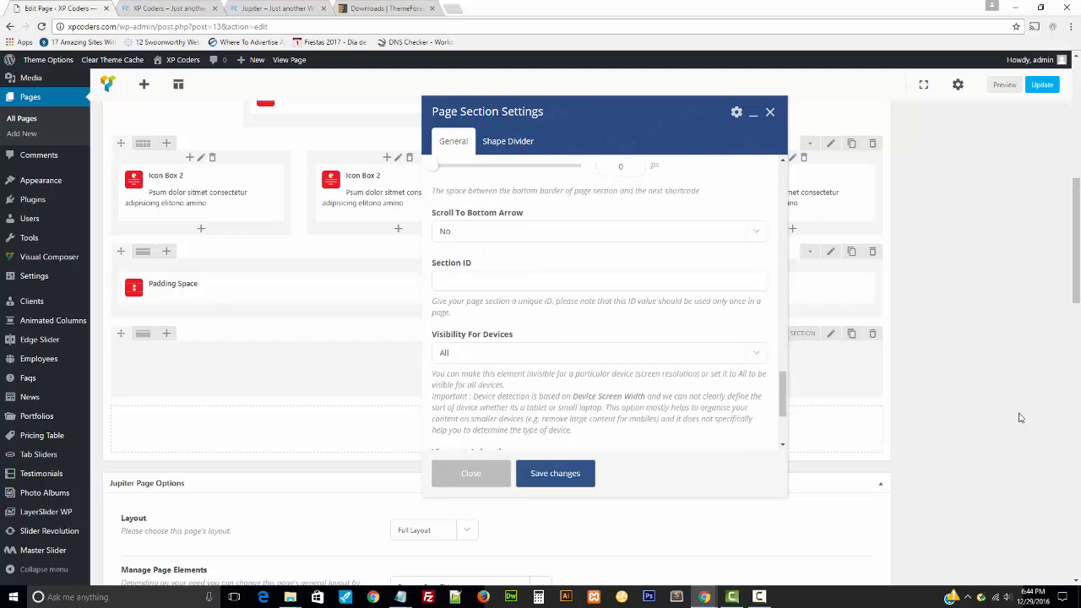
{"action": "left_click", "coordinate": [566, 474]}
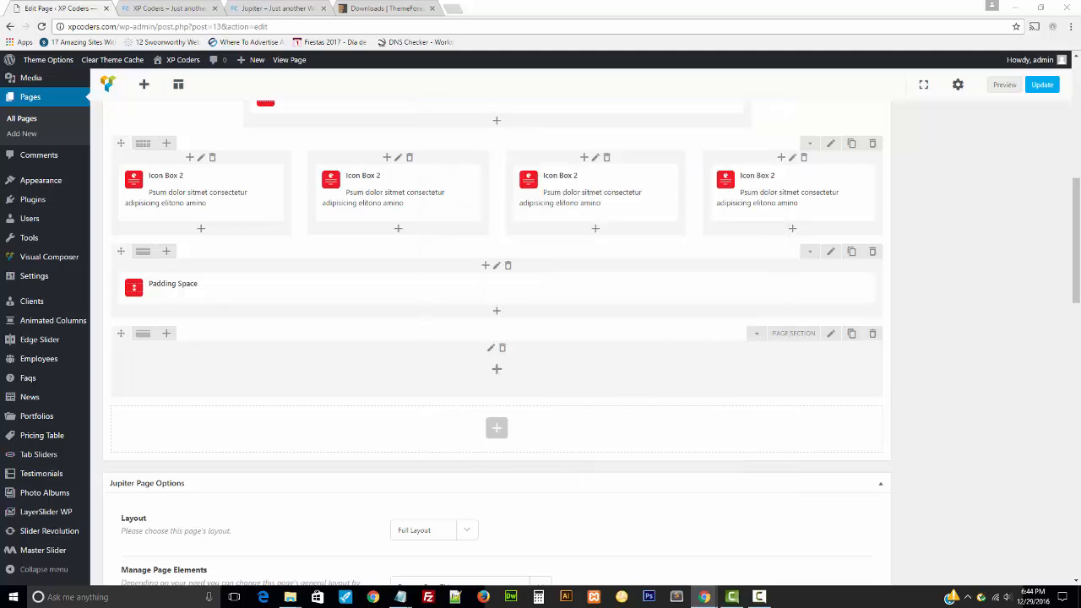
- Copy the heading "Transferring From Another Host?" from the Jupiter demo page and return to the page editor
{"action": "left_click", "coordinate": [236, 4]}
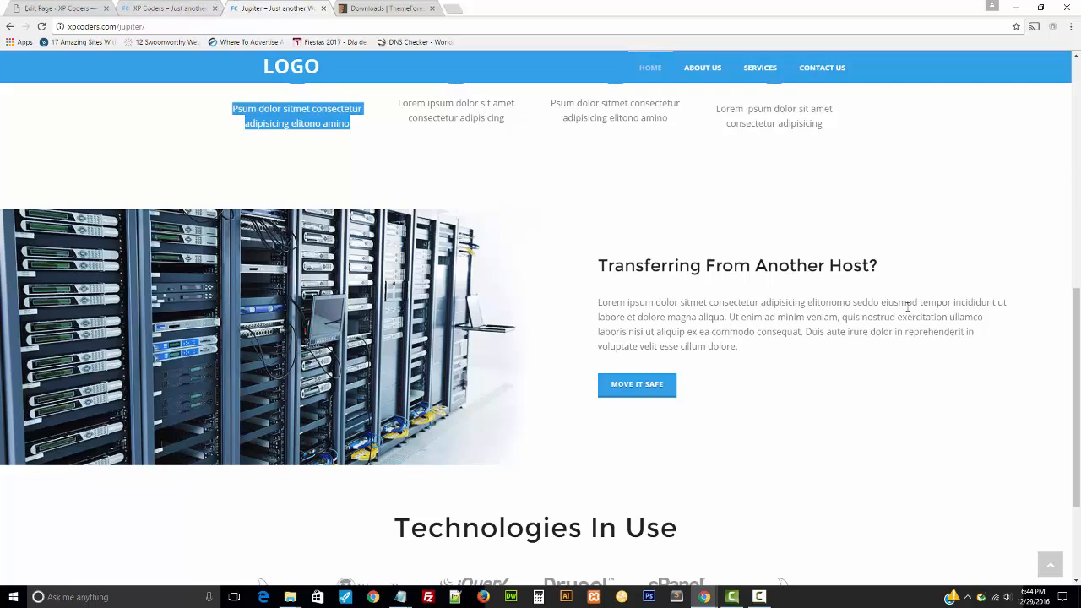
{"action": "left_click_drag", "start_coordinate": [883, 268], "coordinate": [618, 267]}
{"action": "key", "text": "ctrl+c"}
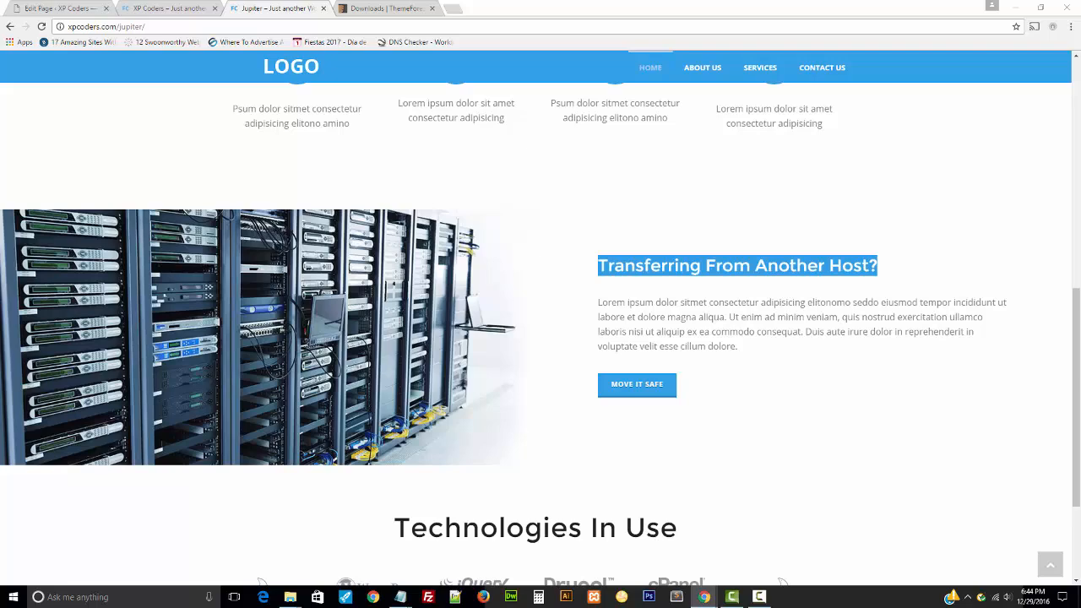
{"action": "left_click", "coordinate": [174, 7]}
{"action": "left_click", "coordinate": [28, 7]}
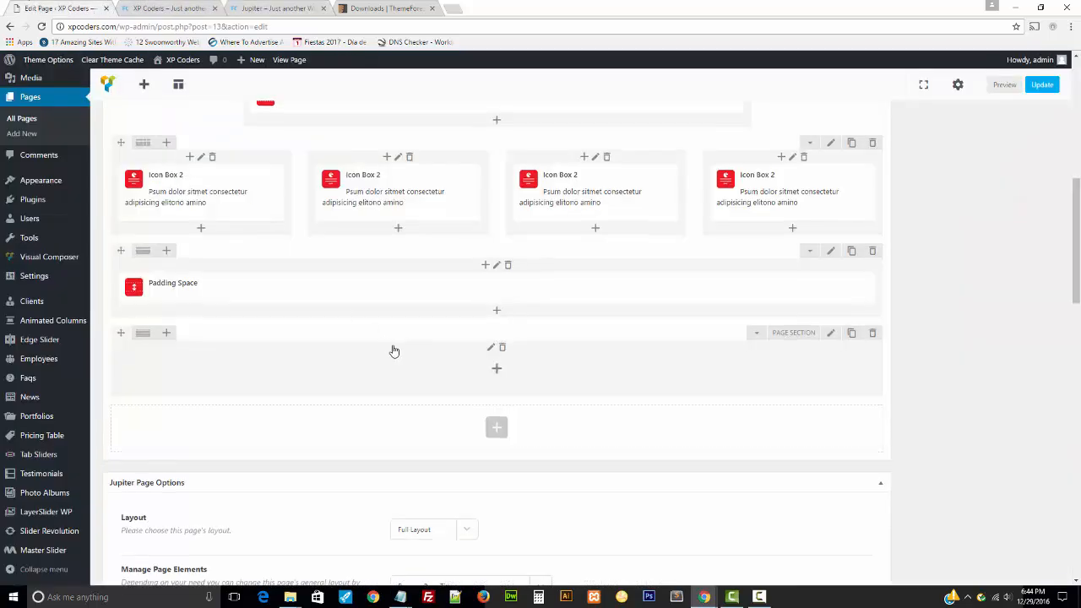
- Add a Fancy Title to the empty page section containing only the plain text "Transferring From Another Host?"
{"action": "scroll", "coordinate": [394, 350], "scroll_direction": "down", "scroll_amount": 2}
{"action": "left_click", "coordinate": [496, 261]}
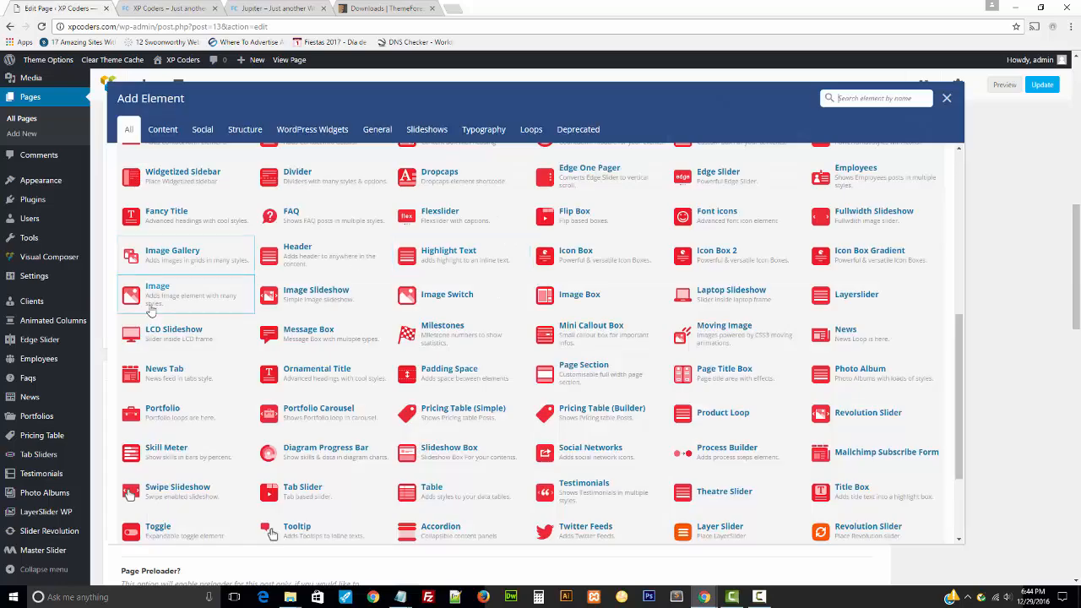
{"action": "left_click", "coordinate": [162, 221]}
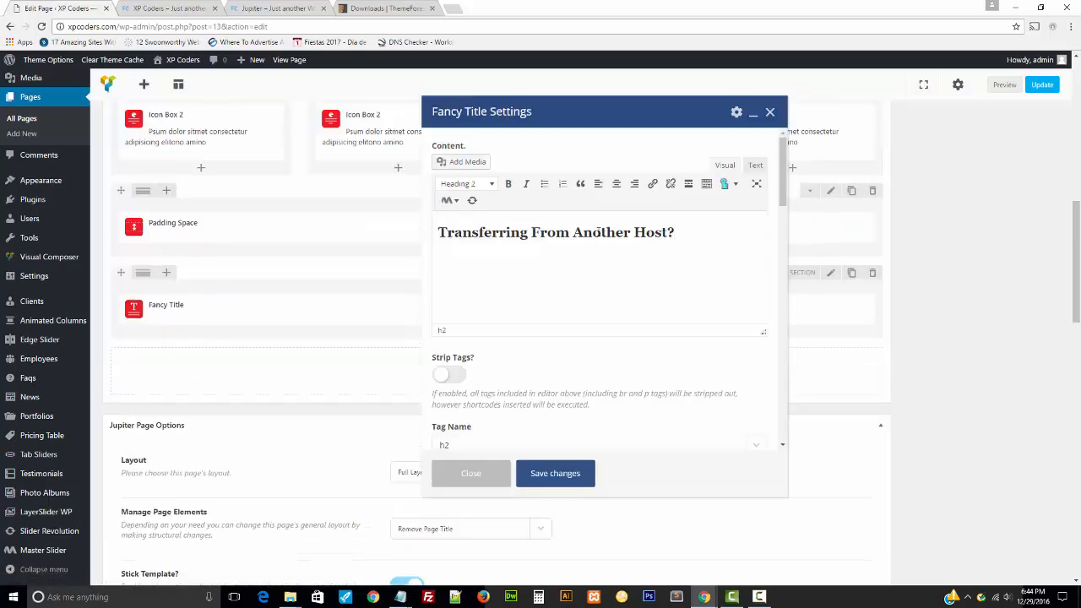
{"action": "left_click", "coordinate": [754, 167]}
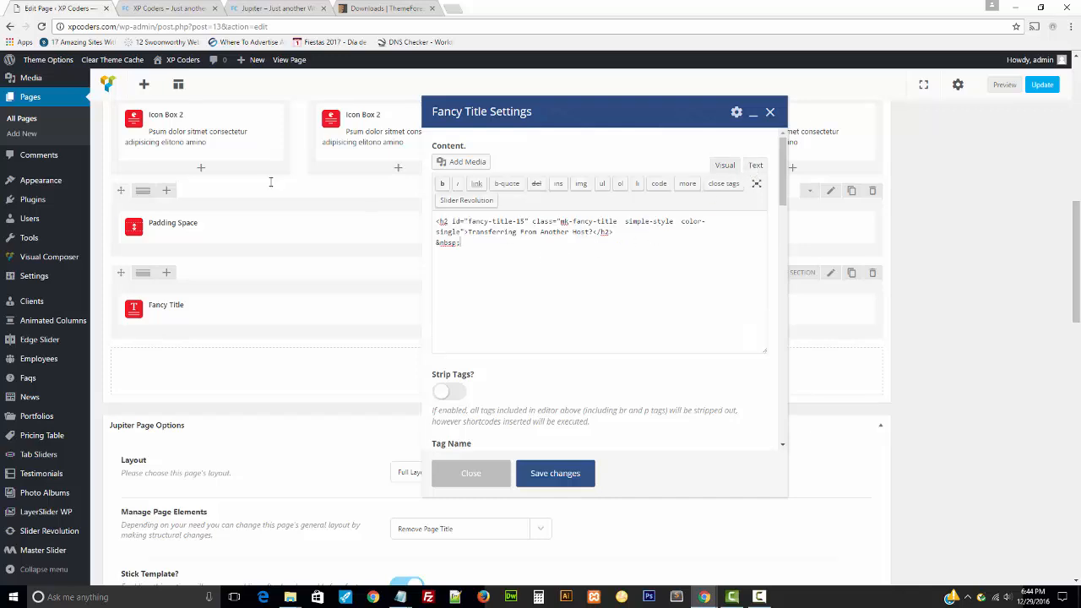
{"action": "key", "text": "ctrl+a"}
{"action": "key", "text": "ctrl+v"}
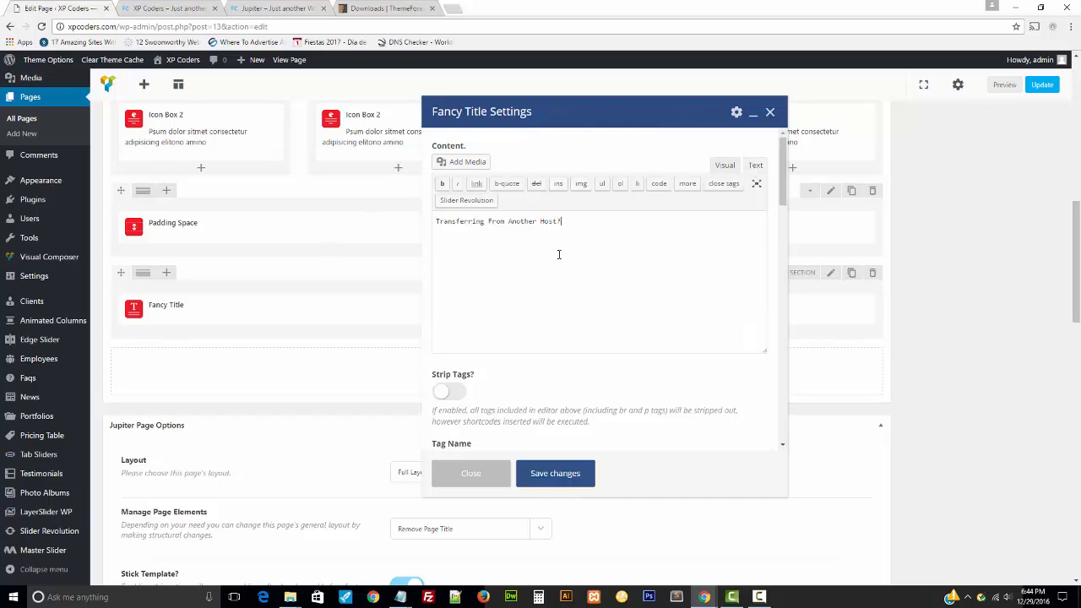
{"action": "left_click", "coordinate": [725, 165]}
- Set the Fancy Title's text color to black, change its font size, and save the element
{"action": "scroll", "coordinate": [526, 332], "scroll_direction": "down", "scroll_amount": 5}
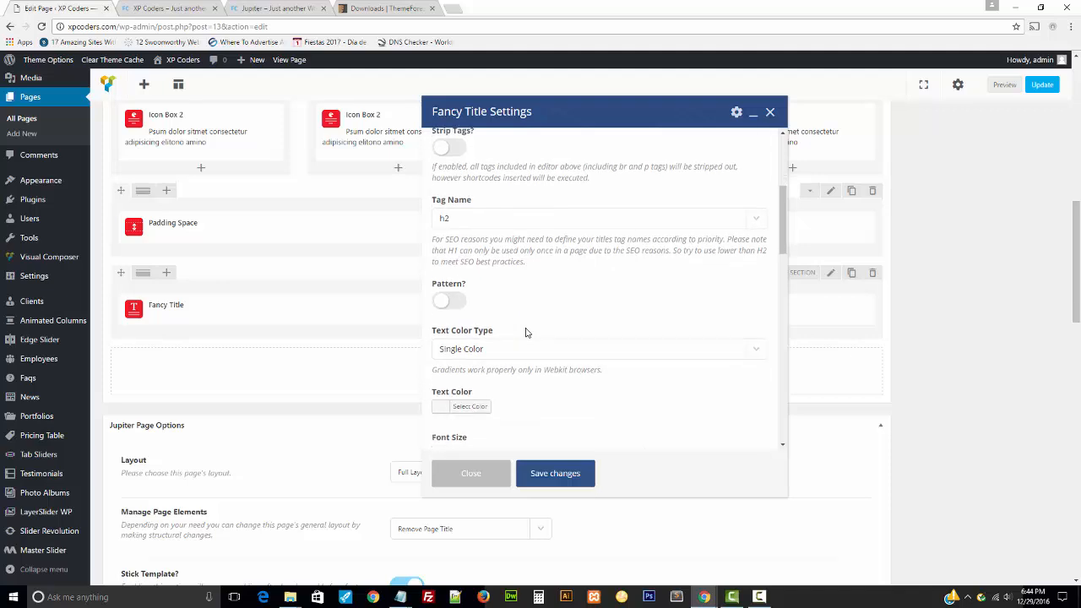
{"action": "left_click", "coordinate": [438, 297]}
{"action": "left_click", "coordinate": [367, 321]}
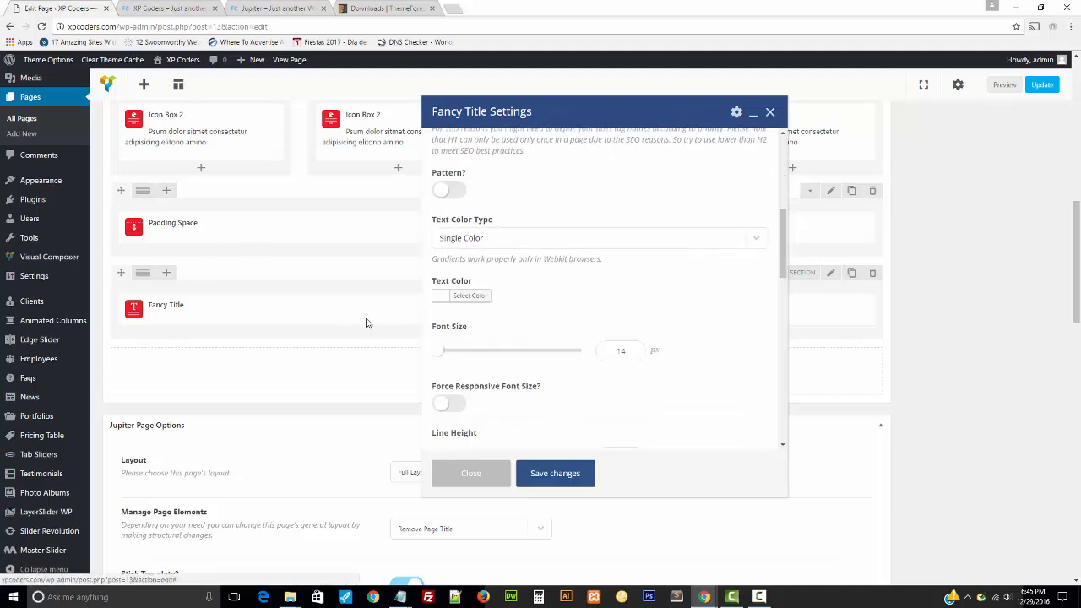
{"action": "left_click", "coordinate": [439, 298]}
{"action": "left_click_drag", "start_coordinate": [471, 350], "coordinate": [409, 438]}
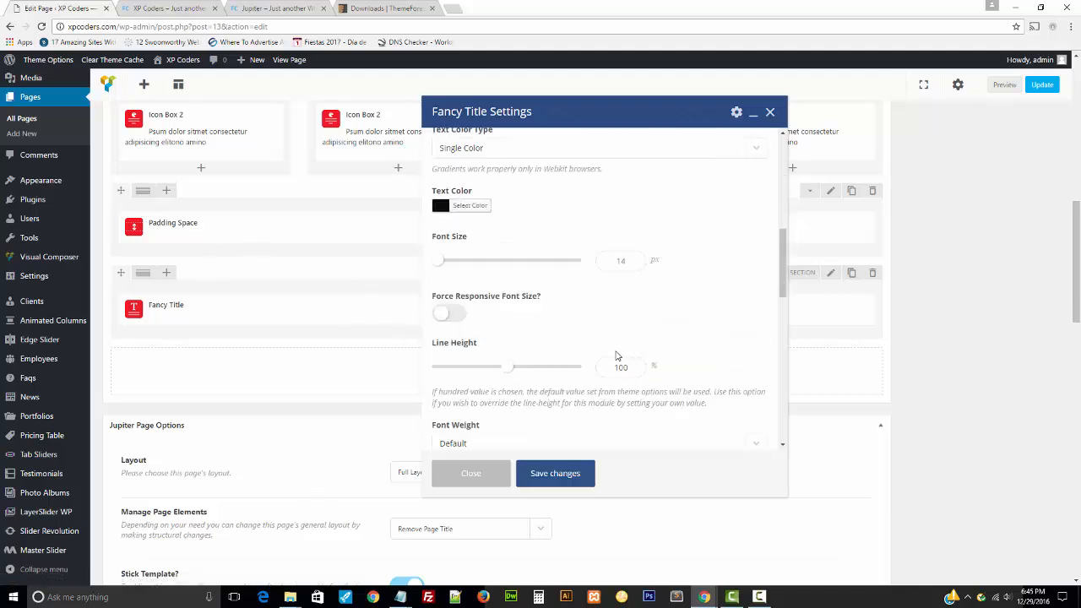
{"action": "left_click_drag", "start_coordinate": [630, 262], "coordinate": [514, 268]}
{"action": "scroll", "coordinate": [707, 357], "scroll_direction": "down", "scroll_amount": 3}
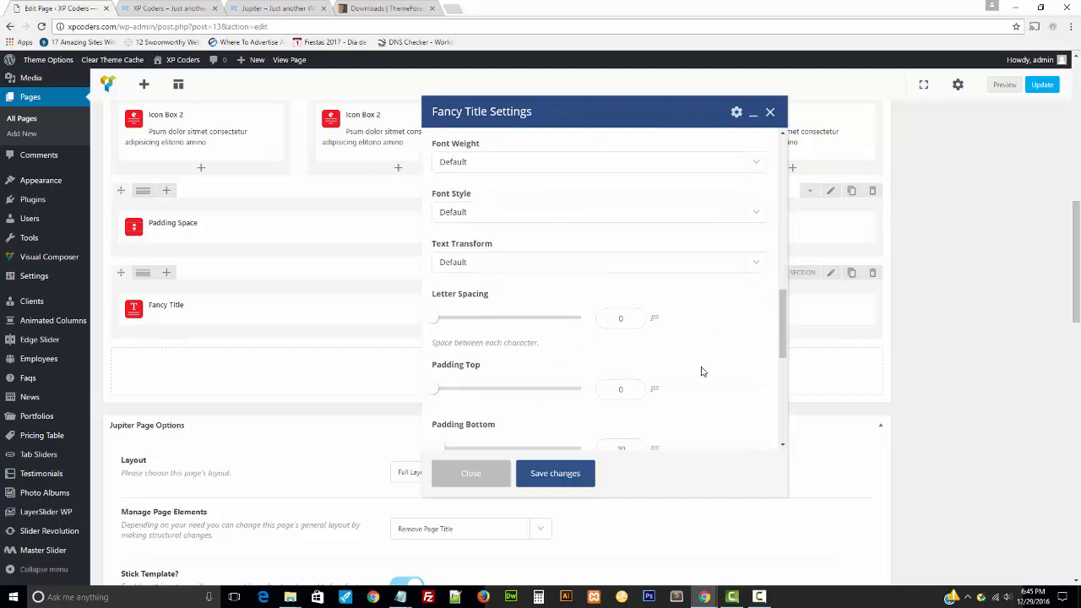
{"action": "left_click", "coordinate": [537, 478]}
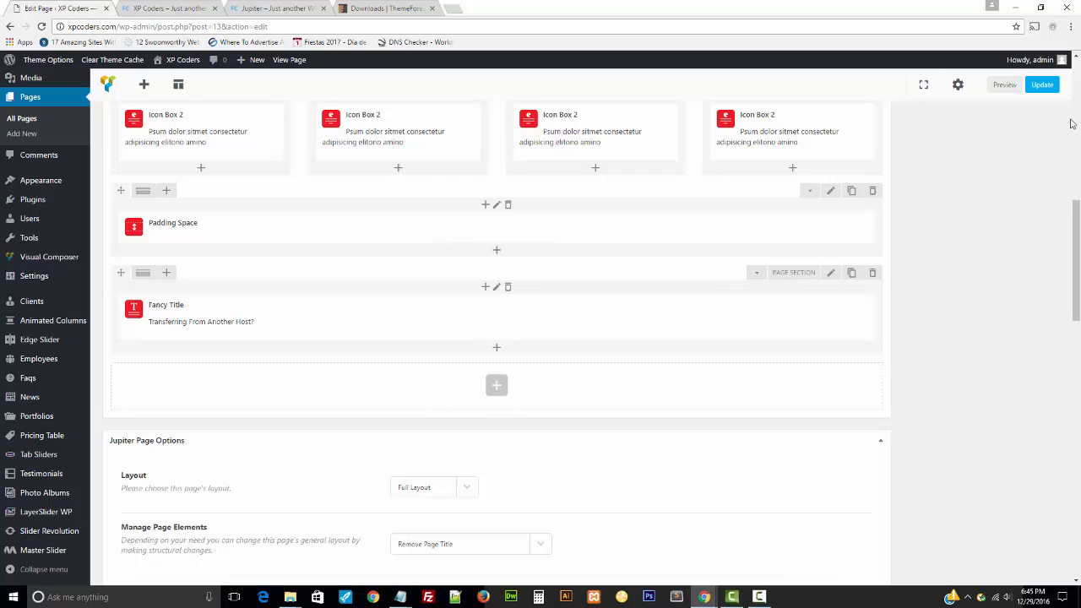
- Update the HOME page and check the new title section on the reloaded XP Coders site
{"action": "left_click", "coordinate": [1042, 86]}
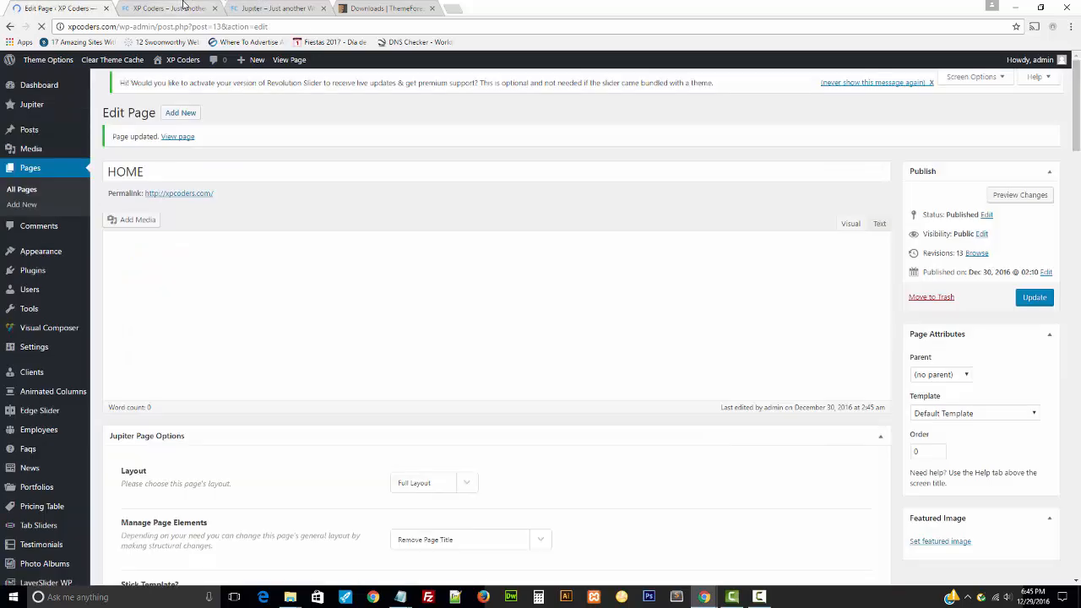
{"action": "left_click", "coordinate": [184, 5]}
{"action": "key", "text": "F5"}
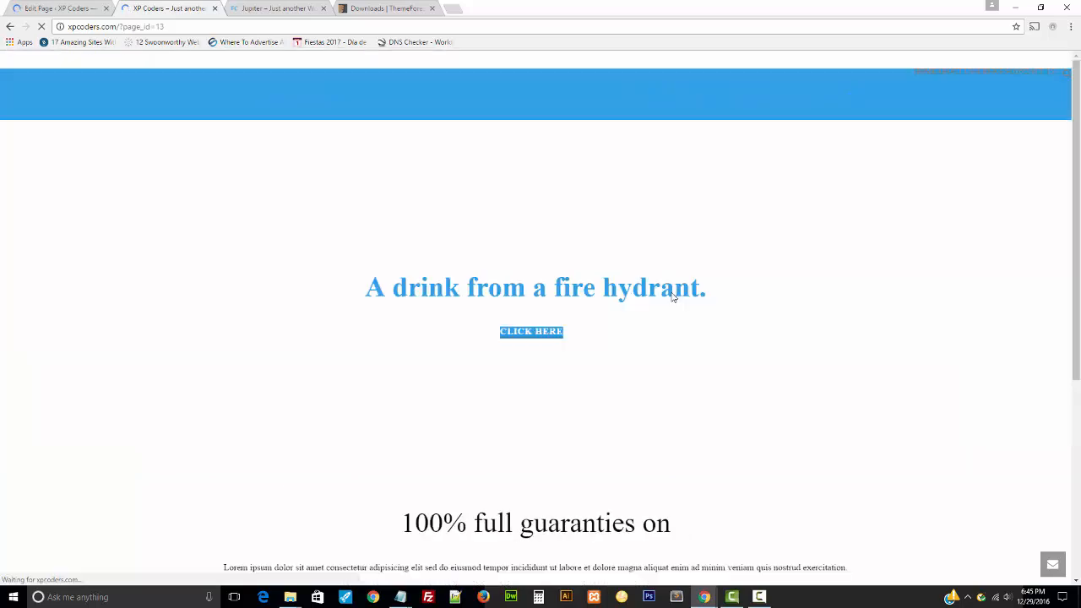
{"action": "scroll", "coordinate": [674, 296], "scroll_direction": "down", "scroll_amount": 5}
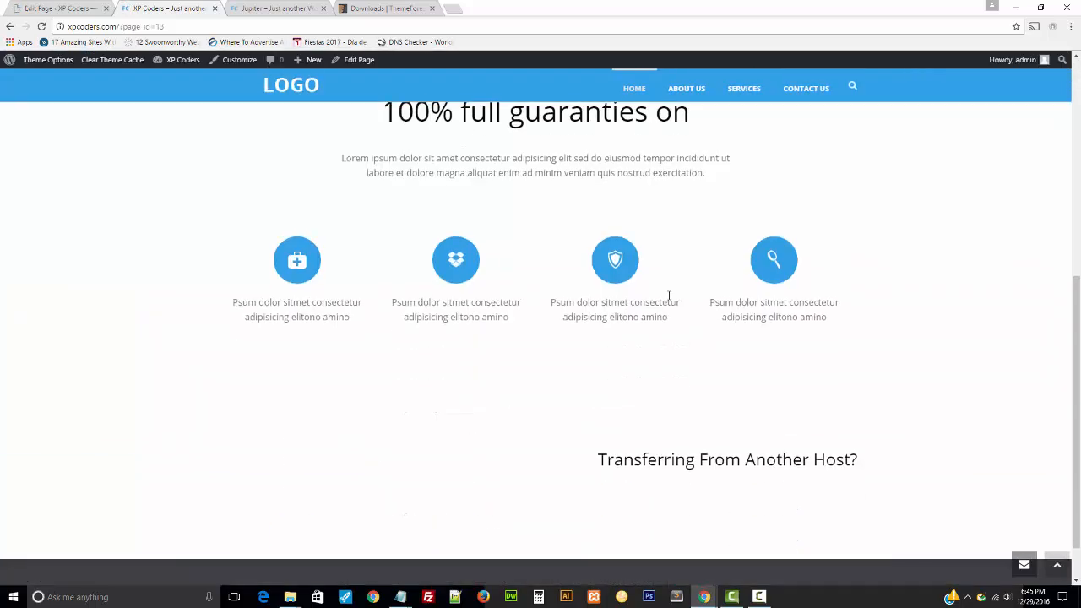
- Upload home-bg-03.jpg as the background image of the page section holding the "Transferring From Another Host?" title, and save the section
{"action": "left_click", "coordinate": [42, 7]}
{"action": "scroll", "coordinate": [591, 389], "scroll_direction": "down", "scroll_amount": 5}
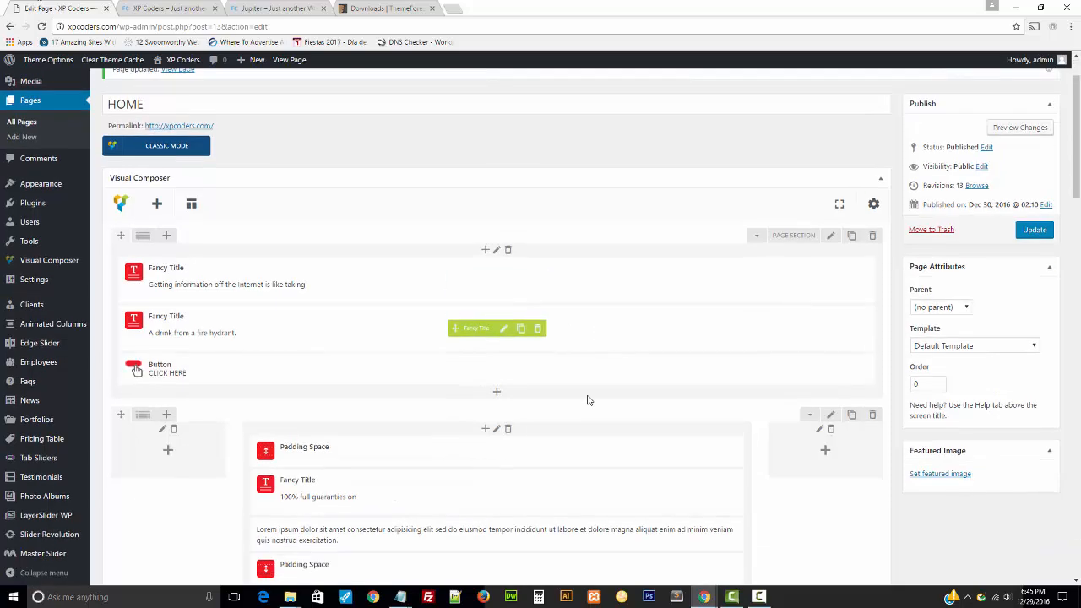
{"action": "scroll", "coordinate": [597, 380], "scroll_direction": "down", "scroll_amount": 2}
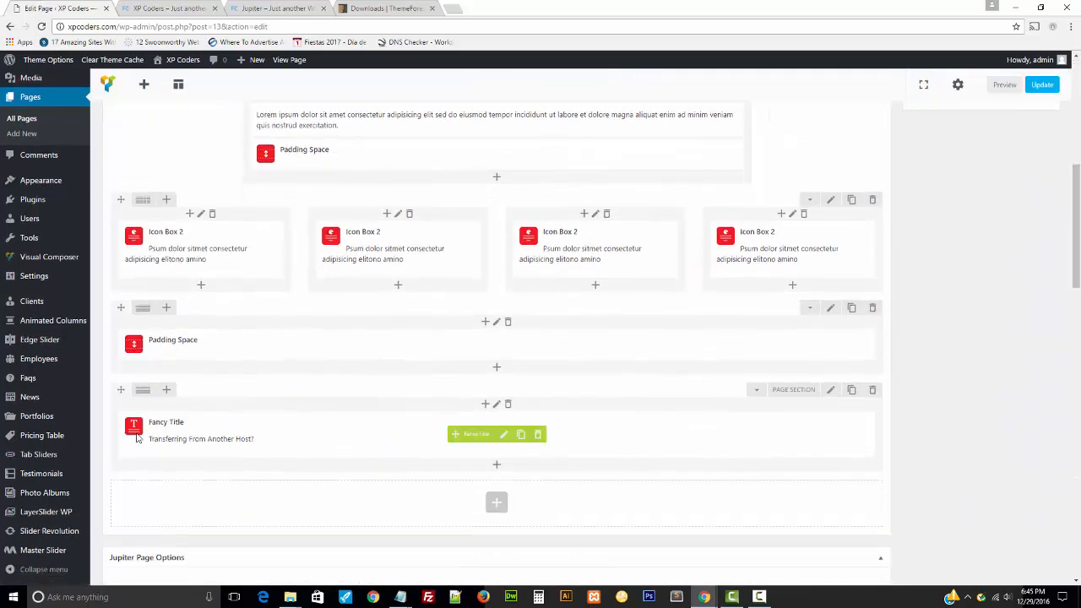
{"action": "left_click", "coordinate": [830, 389]}
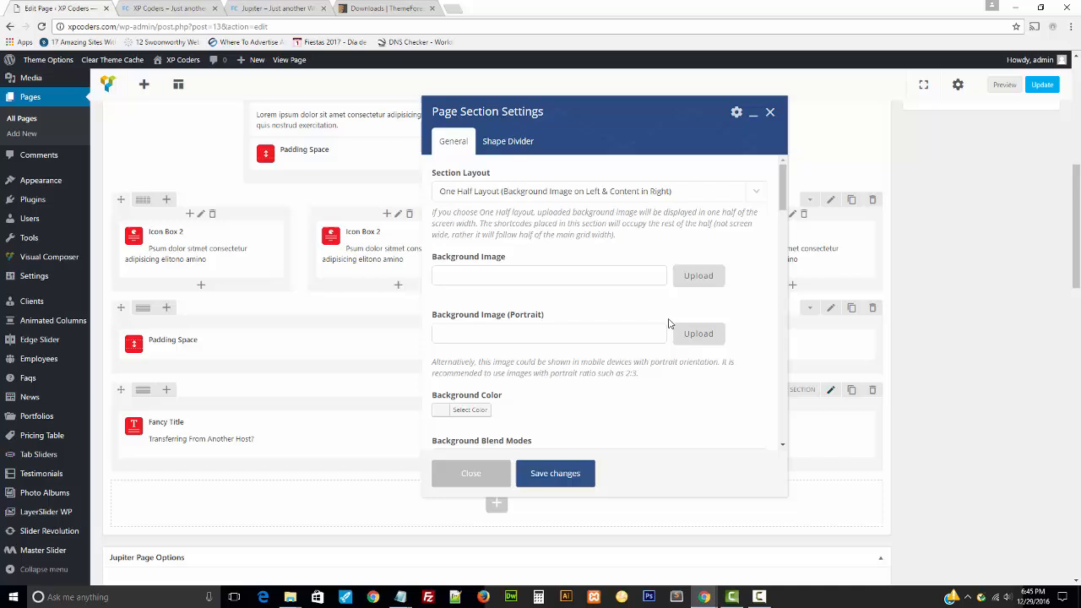
{"action": "left_click", "coordinate": [683, 279]}
{"action": "left_click", "coordinate": [164, 110]}
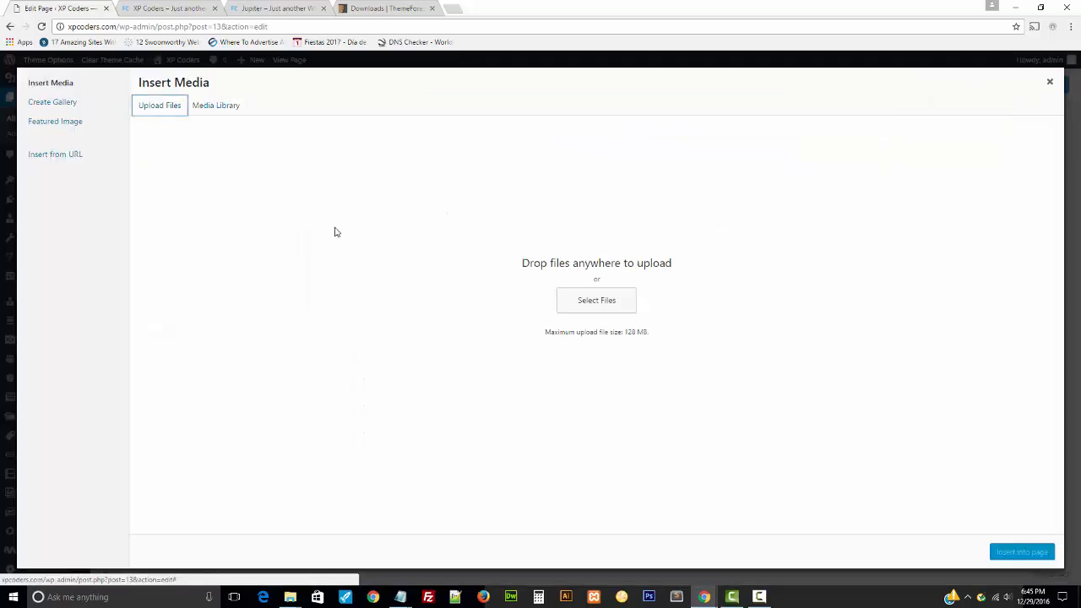
{"action": "left_click", "coordinate": [573, 304]}
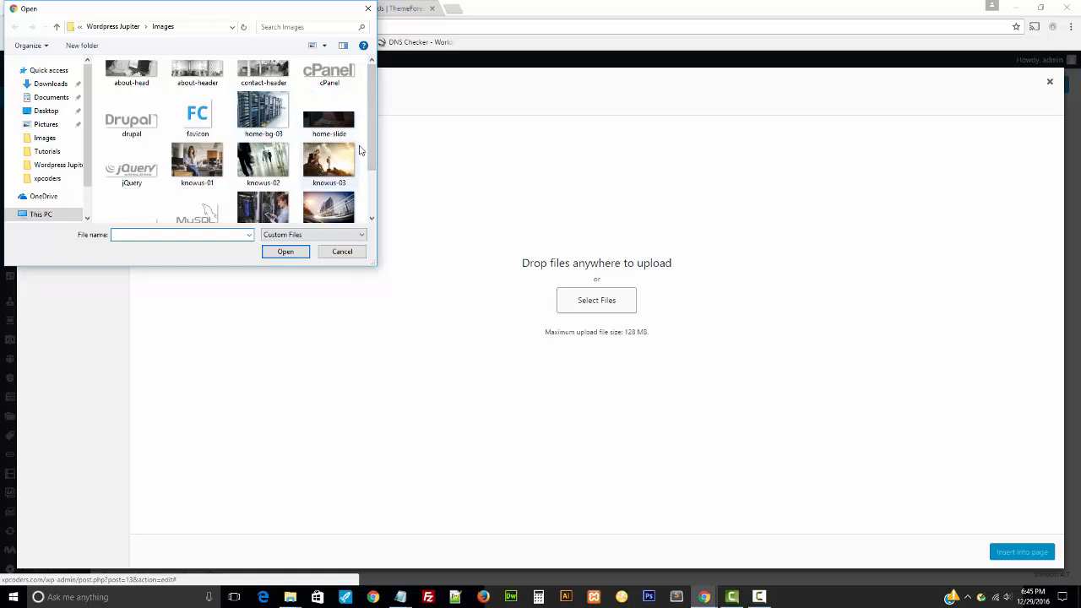
{"action": "double_click", "coordinate": [272, 118]}
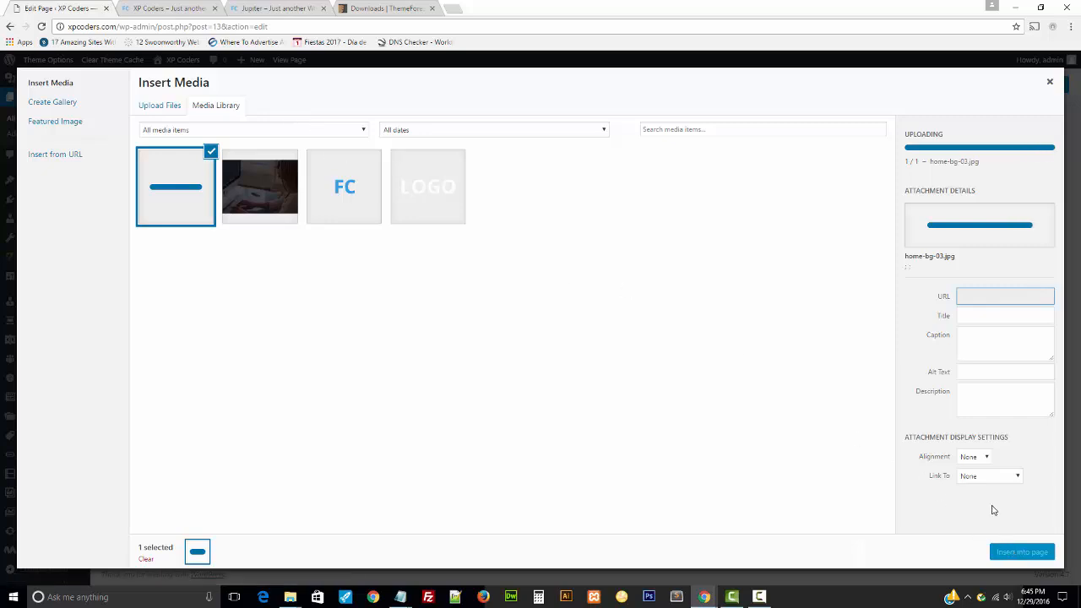
{"action": "left_click", "coordinate": [1021, 552]}
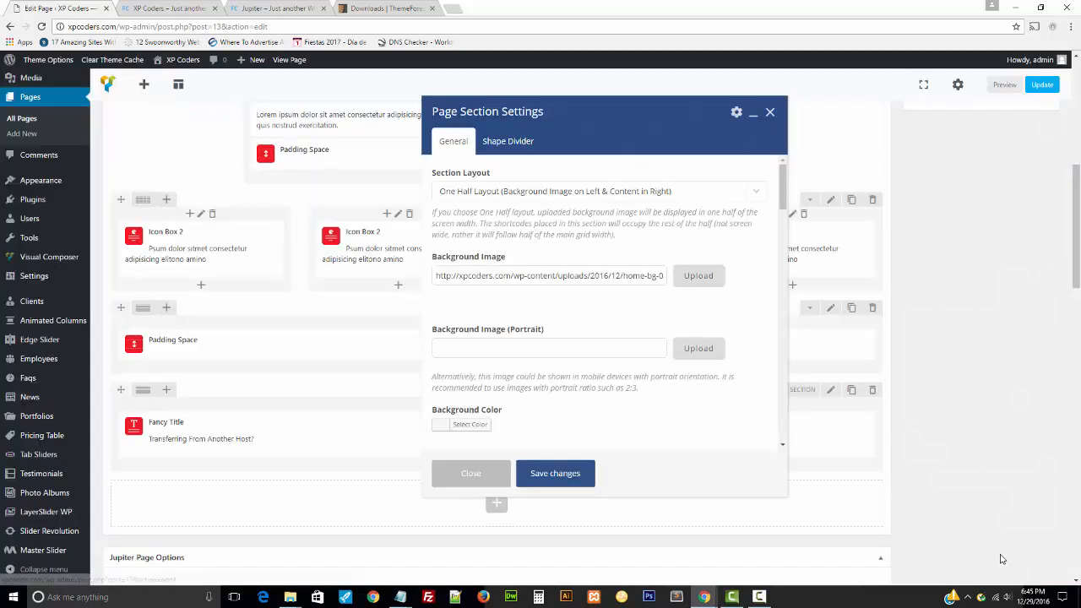
{"action": "left_click", "coordinate": [558, 471]}
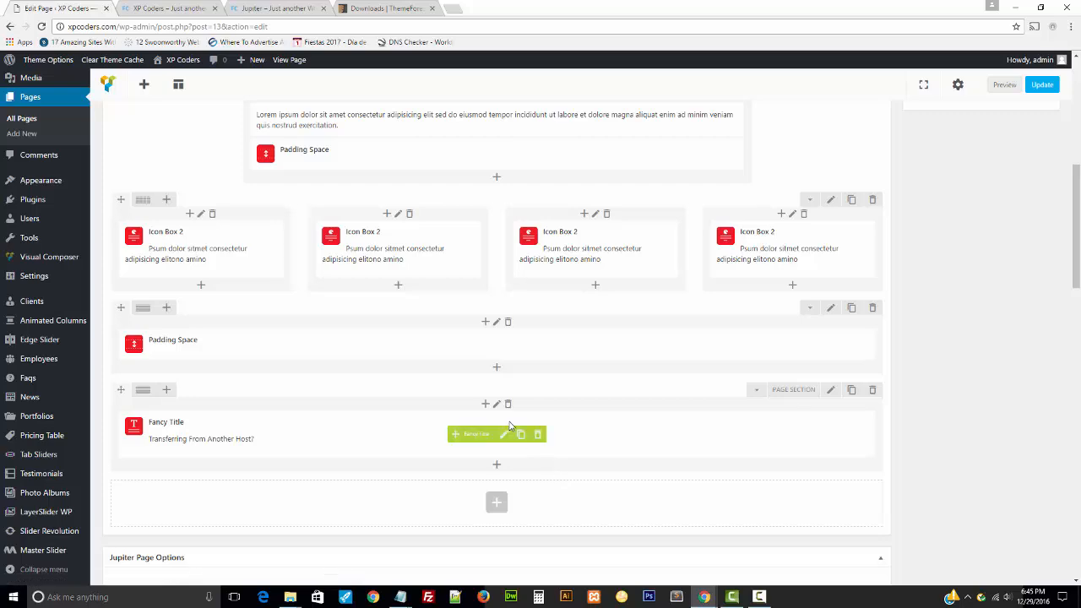
- Copy the lorem ipsum paragraph under "Transferring From Another Host?" on the Jupiter demo page and return to the page editor
{"action": "left_click", "coordinate": [264, 8]}
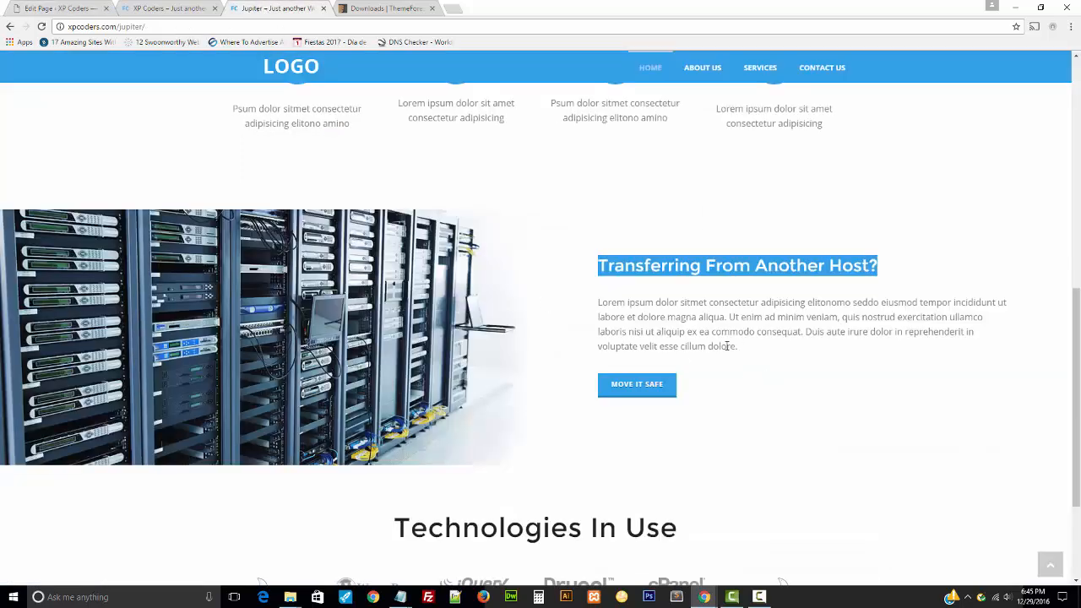
{"action": "left_click_drag", "start_coordinate": [738, 346], "coordinate": [600, 307]}
{"action": "key", "text": "ctrl+c"}
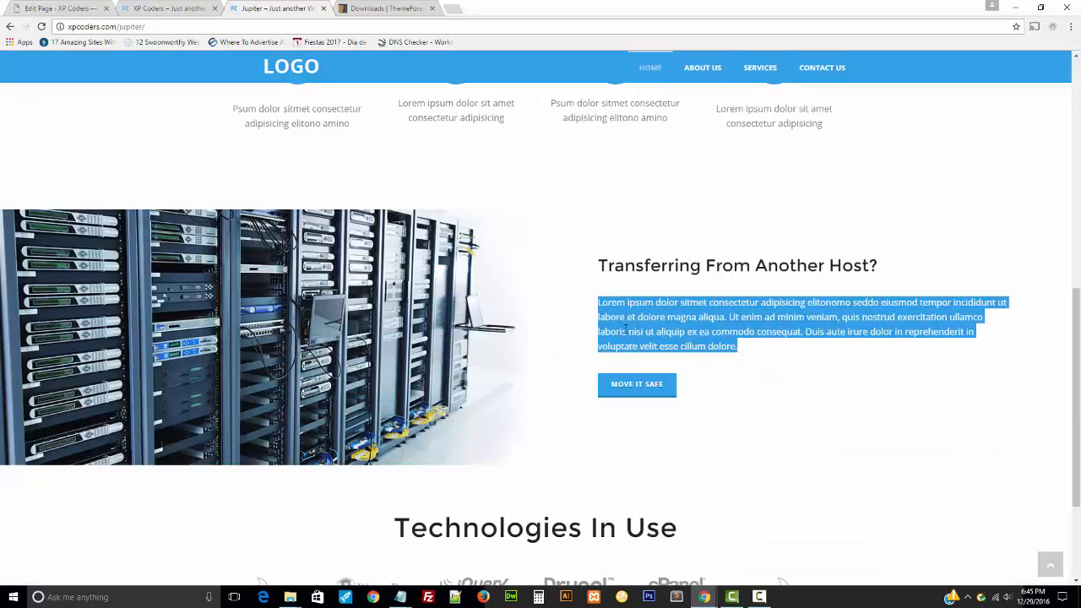
{"action": "left_click", "coordinate": [155, 7]}
{"action": "left_click", "coordinate": [61, 8]}
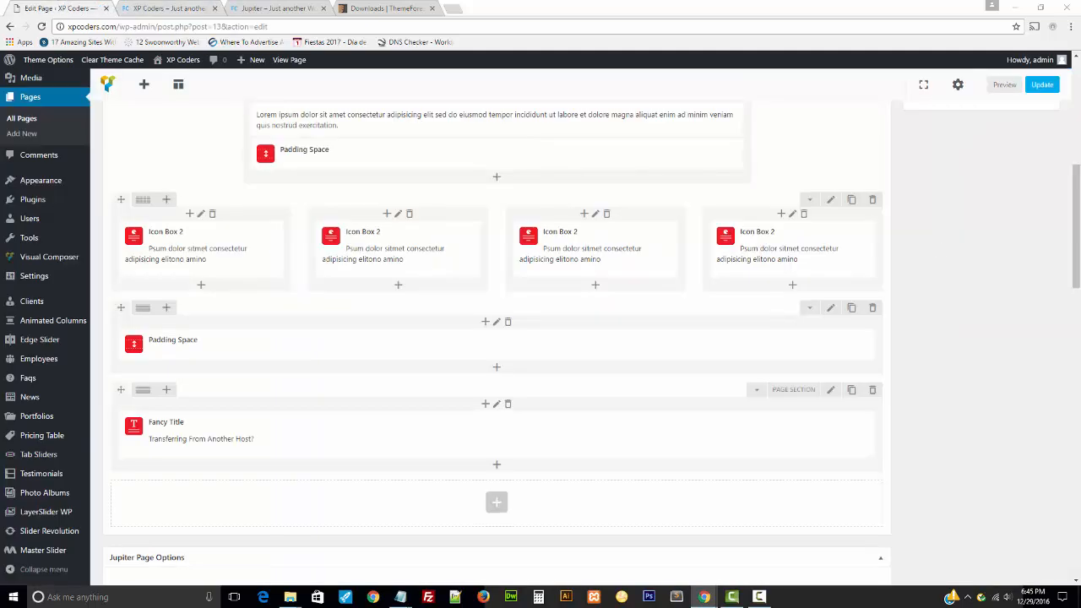
- Add a Text Block below the Fancy Title in the page section, filled with the copied paragraph, and save it
{"action": "scroll", "coordinate": [369, 326], "scroll_direction": "down", "scroll_amount": 2}
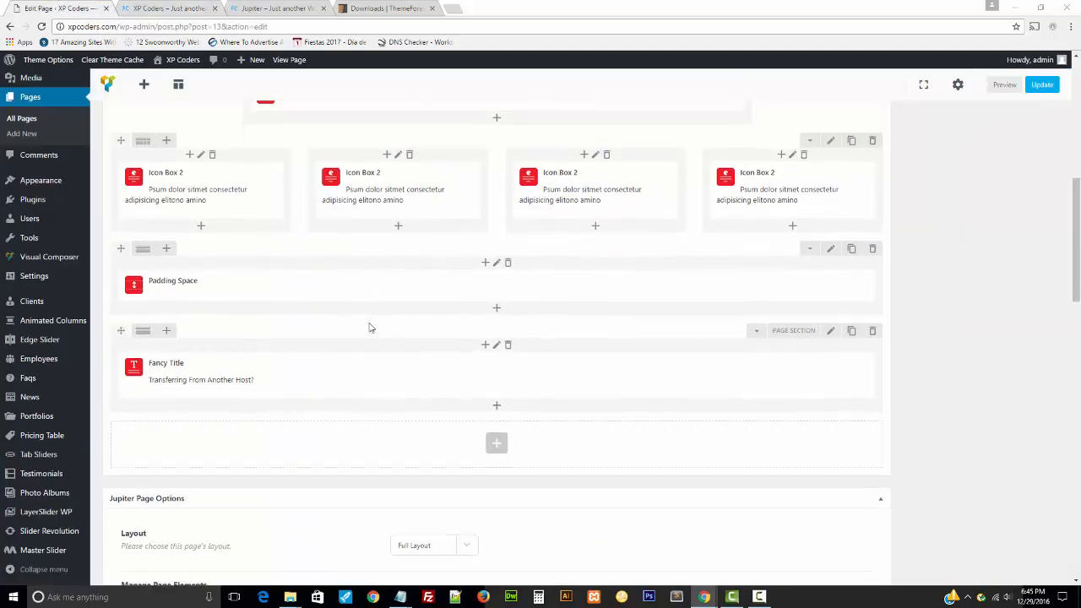
{"action": "left_click", "coordinate": [496, 355]}
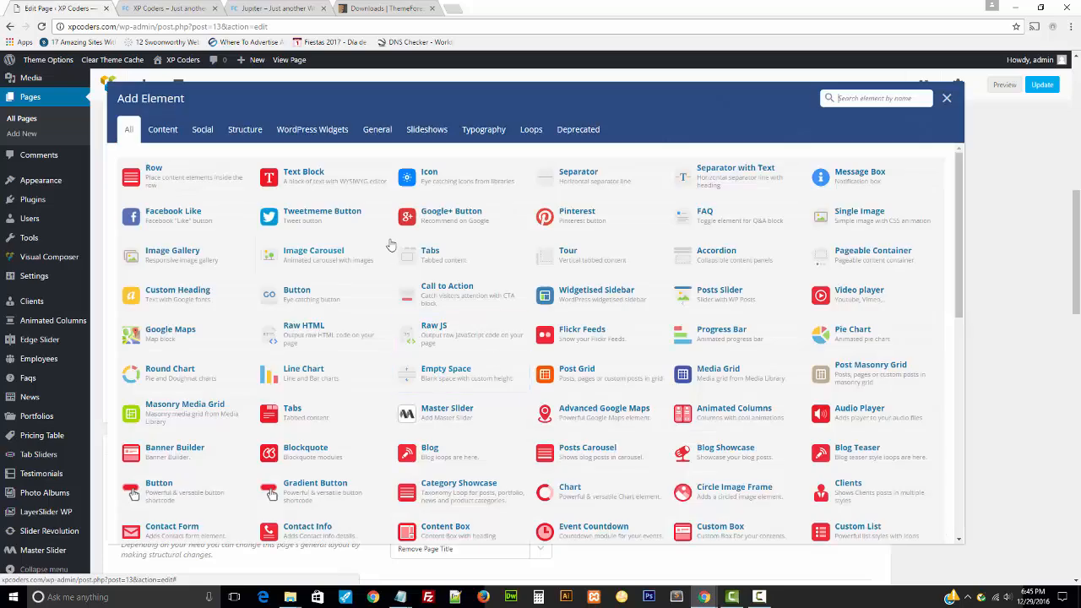
{"action": "left_click", "coordinate": [320, 190]}
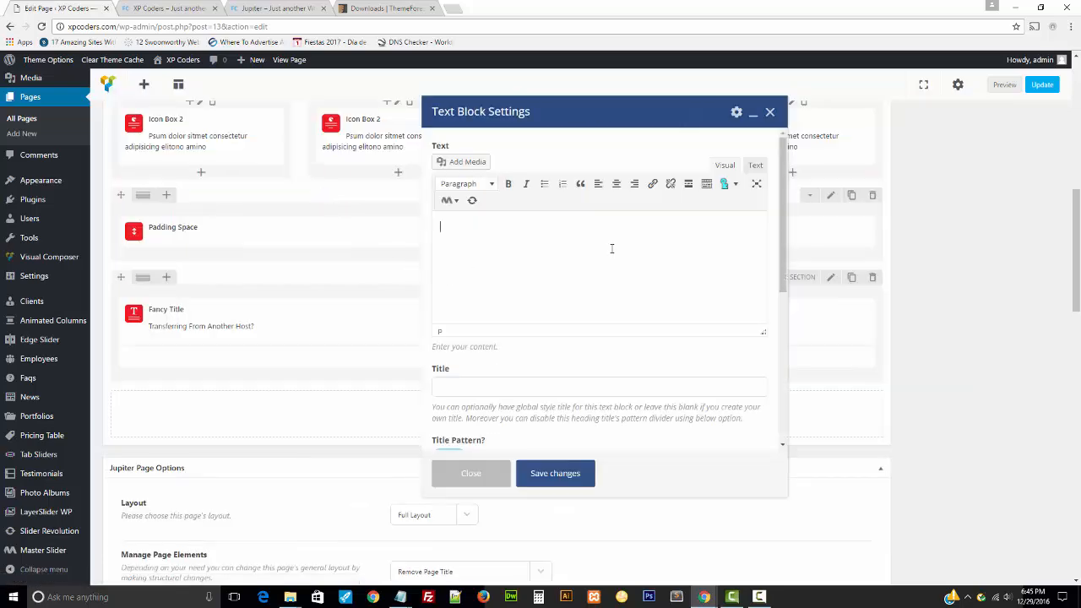
{"action": "key", "text": "ctrl+v"}
{"action": "left_click", "coordinate": [554, 474]}
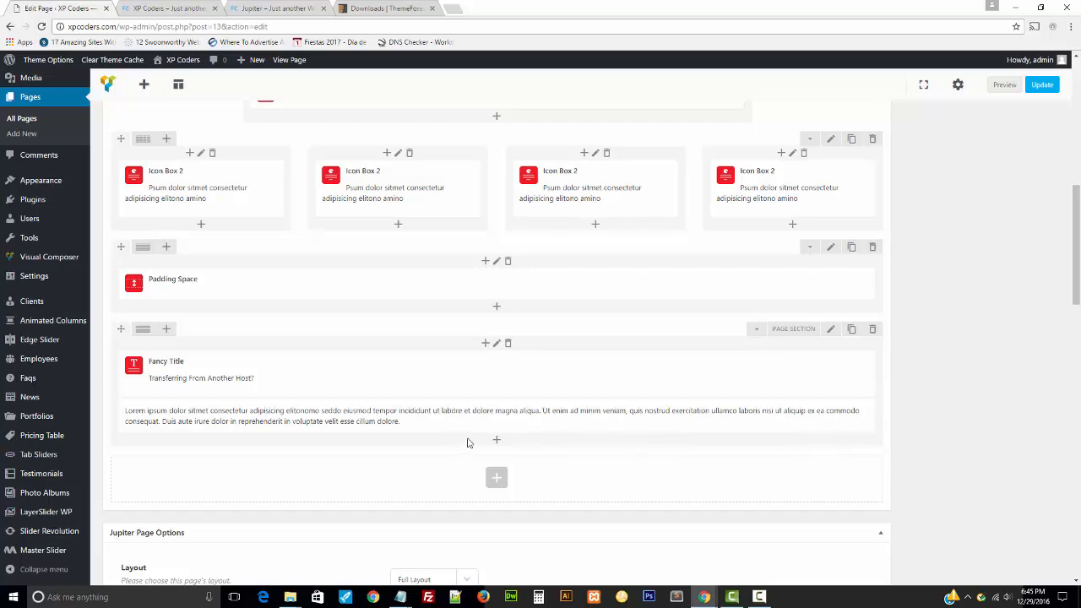
- Add a medium-size Button with the text "MOVE IT SAFE" below the text block in the page section and save it
{"action": "left_click", "coordinate": [496, 440]}
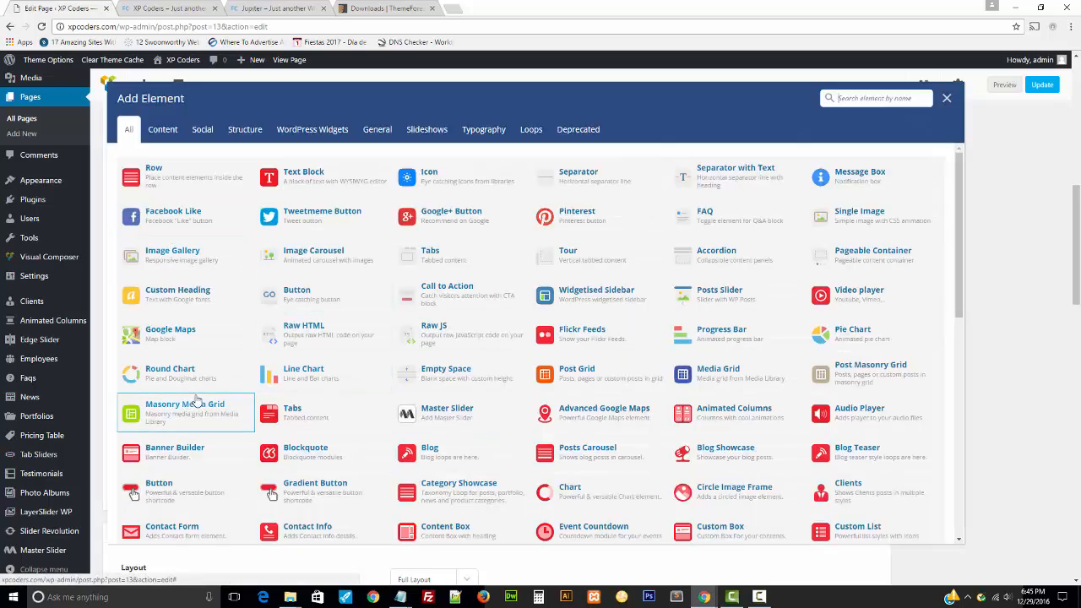
{"action": "left_click", "coordinate": [164, 488]}
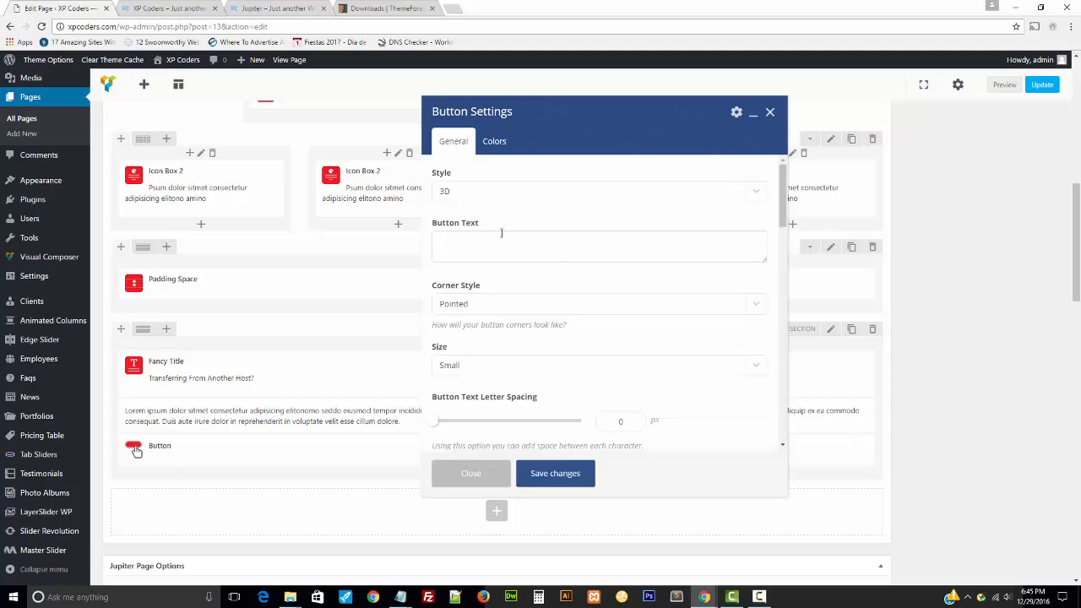
{"action": "left_click", "coordinate": [288, 7]}
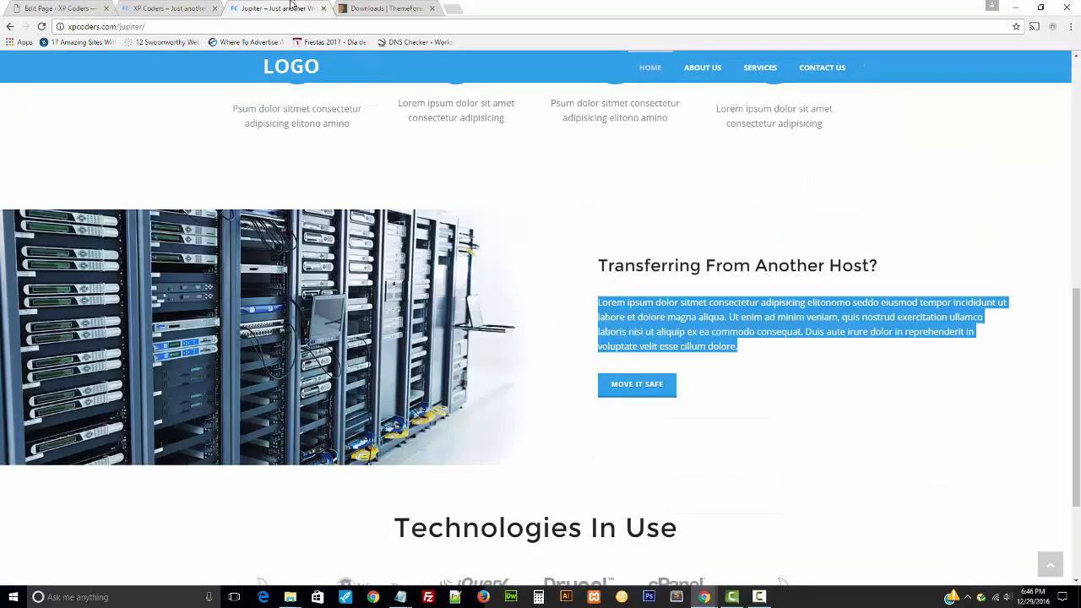
{"action": "left_click", "coordinate": [135, 8]}
{"action": "left_click", "coordinate": [75, 8]}
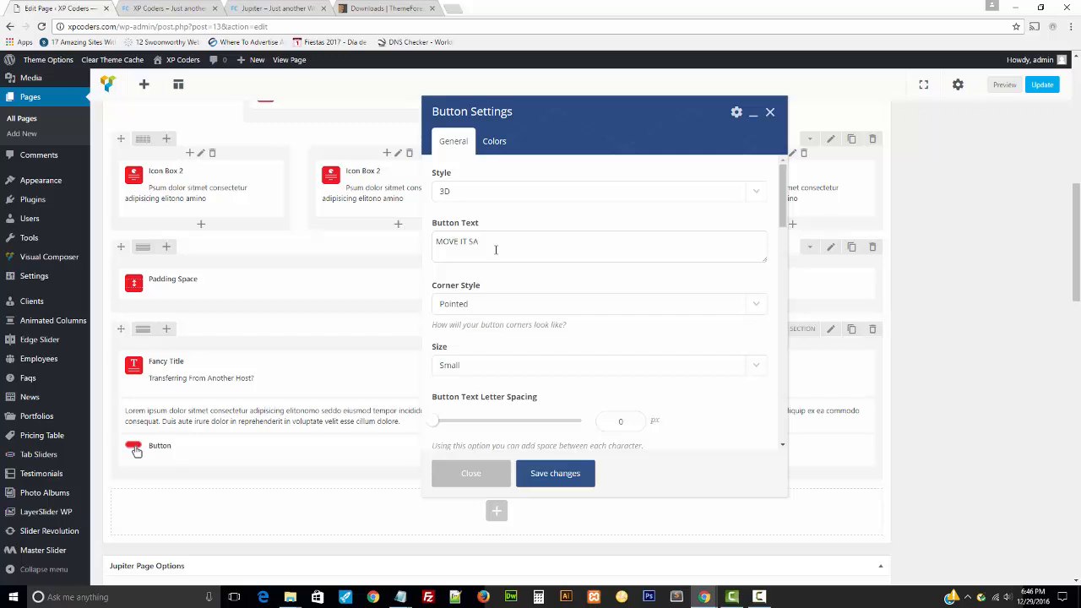
{"action": "left_click", "coordinate": [507, 365]}
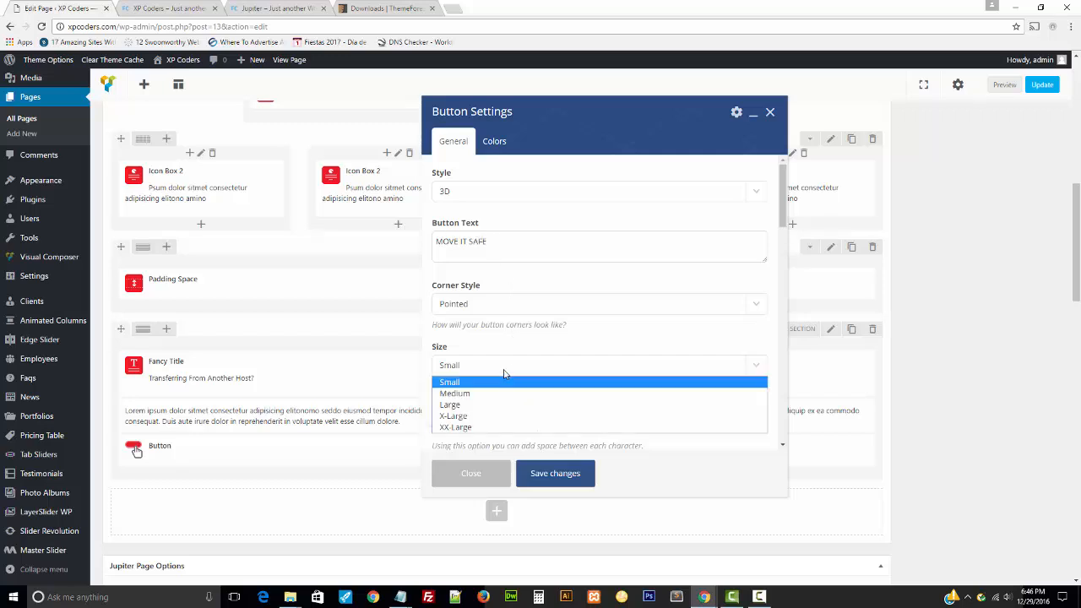
{"action": "left_click", "coordinate": [492, 394]}
{"action": "scroll", "coordinate": [558, 373], "scroll_direction": "down", "scroll_amount": 1}
{"action": "scroll", "coordinate": [557, 373], "scroll_direction": "down", "scroll_amount": 6}
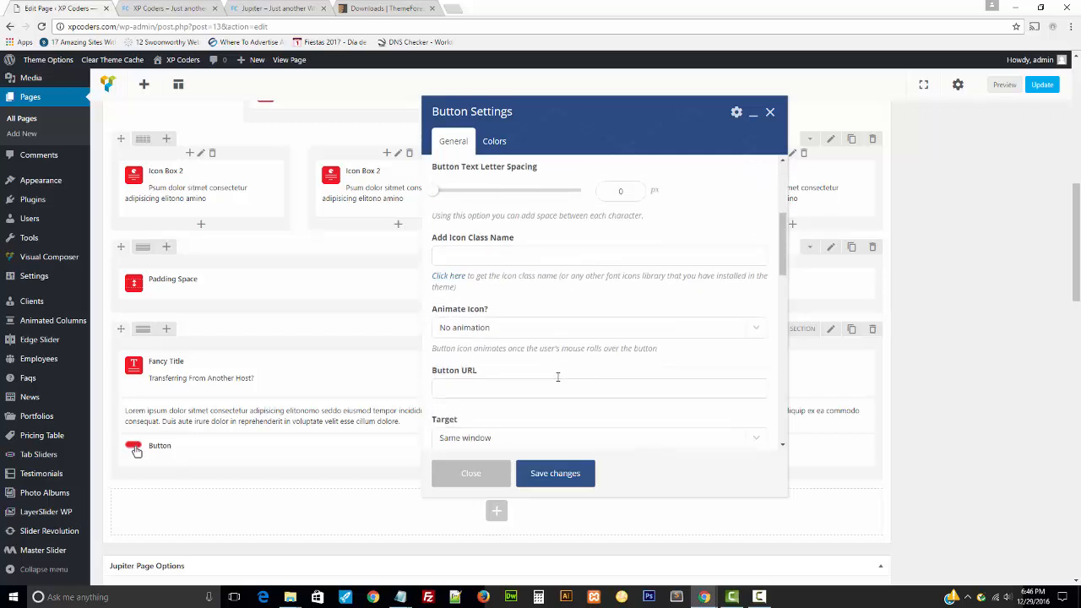
{"action": "scroll", "coordinate": [556, 399], "scroll_direction": "down", "scroll_amount": 2}
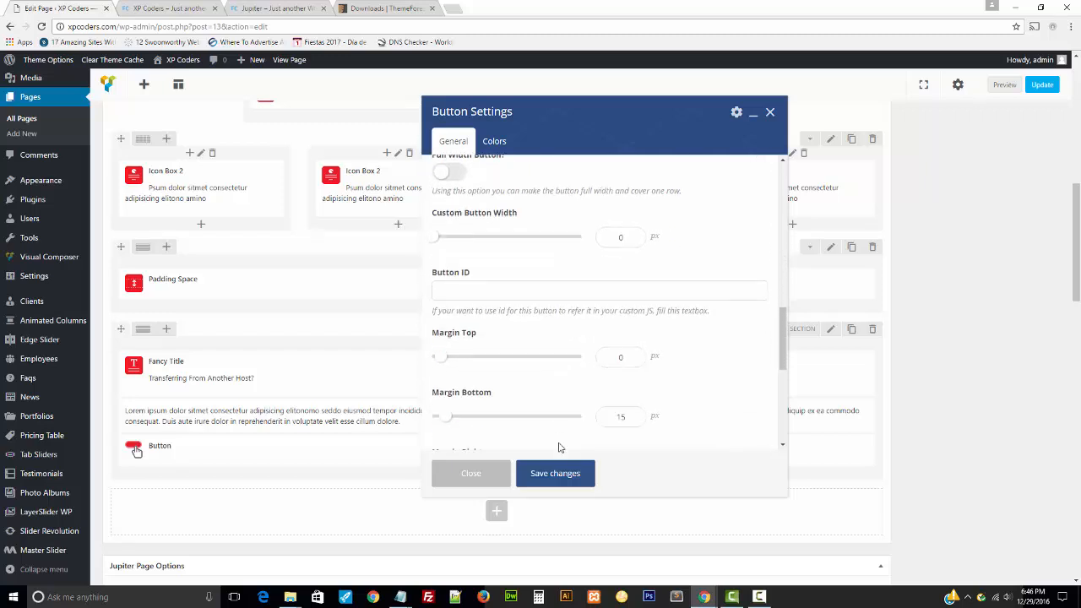
{"action": "left_click", "coordinate": [555, 473]}
- Update the HOME page and check the "Transferring From Another Host?" section on the reloaded XP Coders site
{"action": "left_click", "coordinate": [1041, 84]}
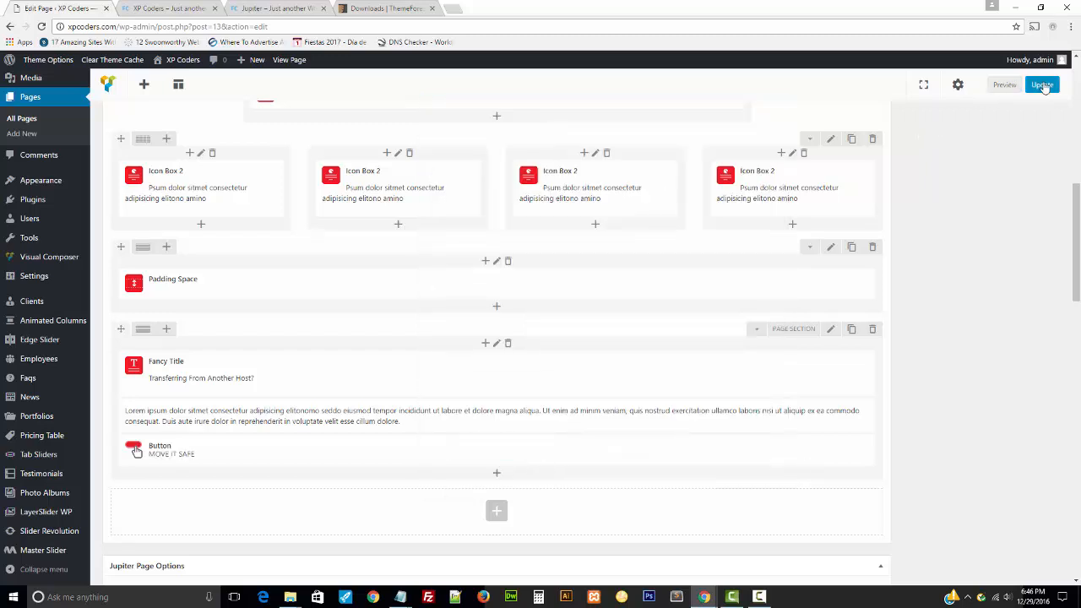
{"action": "left_click", "coordinate": [187, 8]}
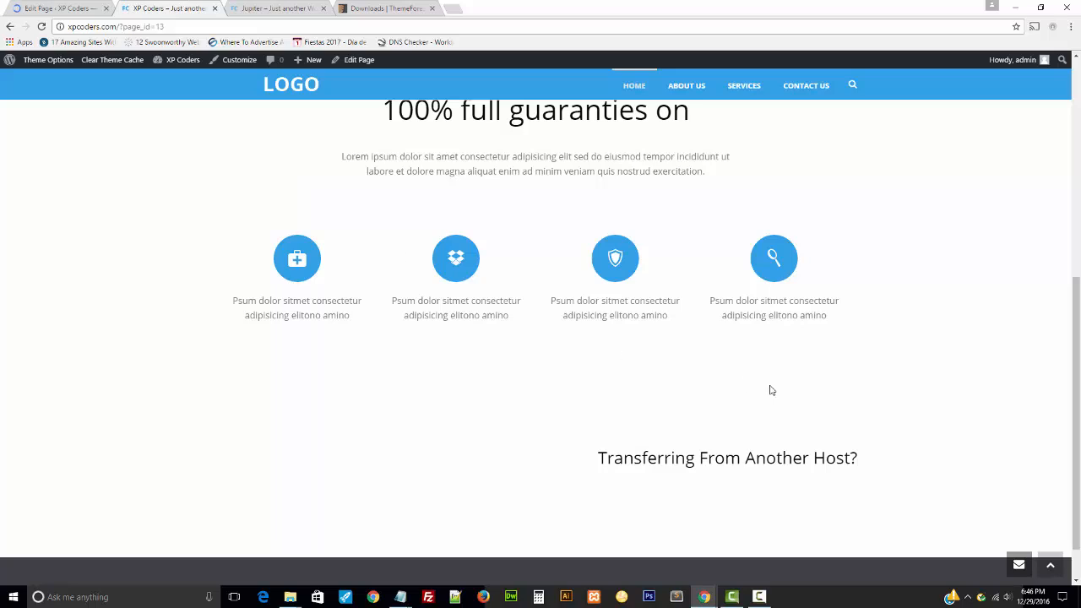
{"action": "key", "text": "F5"}
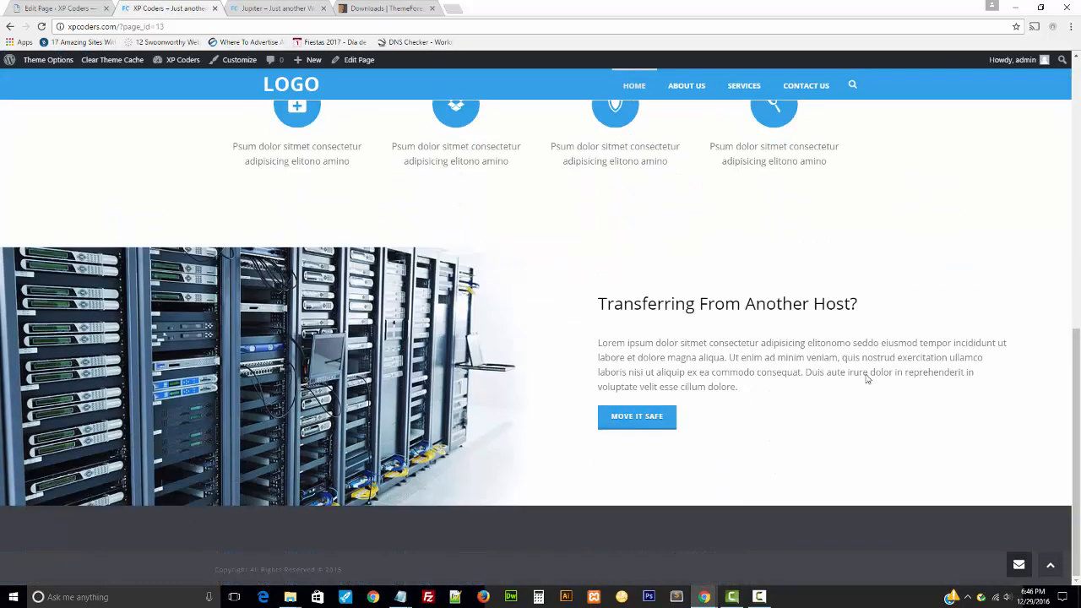
{"action": "left_click_drag", "start_coordinate": [884, 302], "coordinate": [594, 306]}
{"action": "left_click", "coordinate": [706, 338]}
{"action": "scroll", "coordinate": [815, 401], "scroll_direction": "up", "scroll_amount": 4}
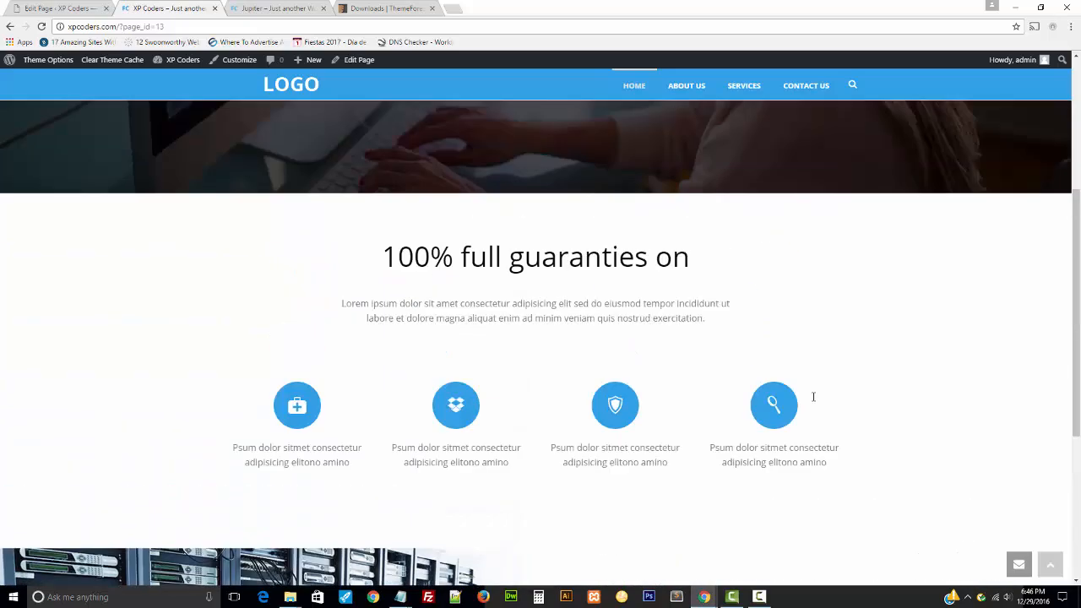
{"action": "scroll", "coordinate": [815, 401], "scroll_direction": "down", "scroll_amount": 4}
- Examine the "Technologies In Use" heading and logo row on the Jupiter demo page, and return to the page editor
{"action": "key", "text": "ctrl+Tab"}
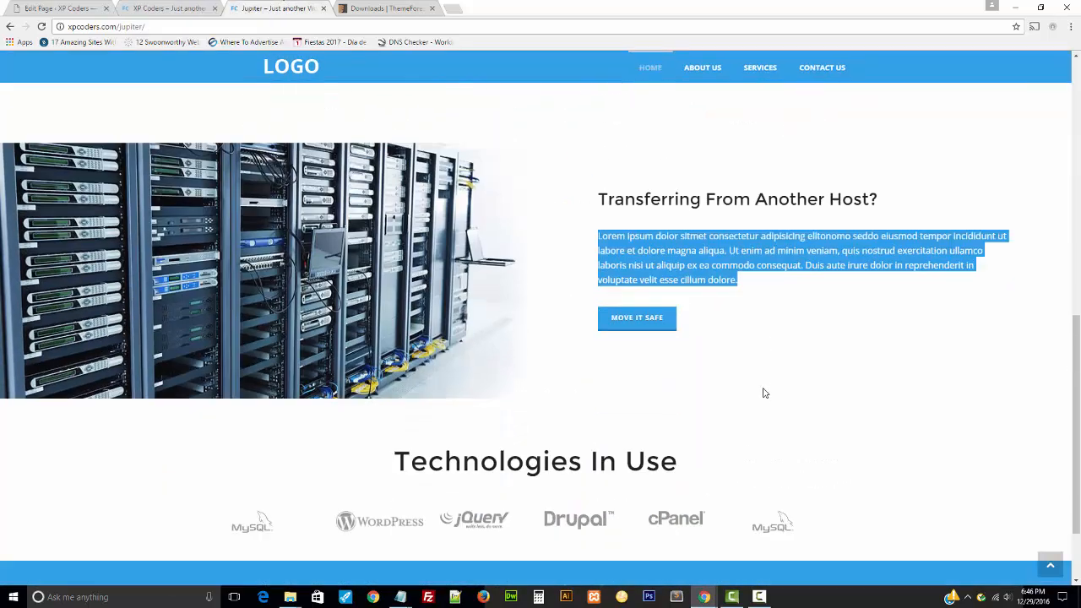
{"action": "left_click", "coordinate": [765, 393]}
{"action": "left_click_drag", "start_coordinate": [713, 386], "coordinate": [291, 371]}
{"action": "left_click", "coordinate": [323, 378]}
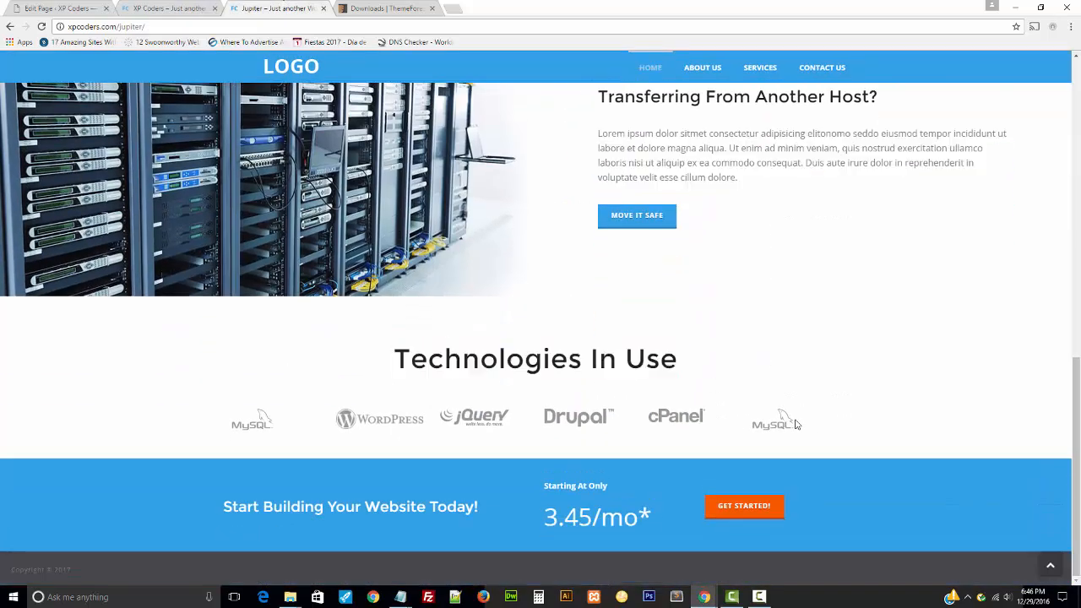
{"action": "left_click_drag", "start_coordinate": [696, 371], "coordinate": [392, 360]}
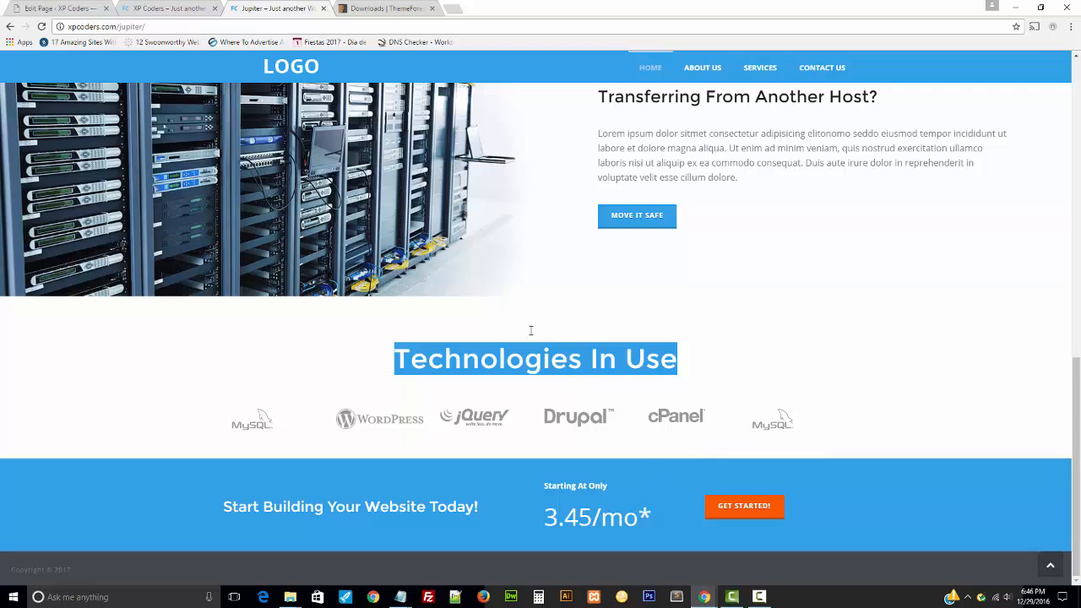
{"action": "left_click", "coordinate": [167, 8]}
{"action": "left_click", "coordinate": [61, 8]}
{"action": "scroll", "coordinate": [337, 113], "scroll_direction": "down", "scroll_amount": 5}
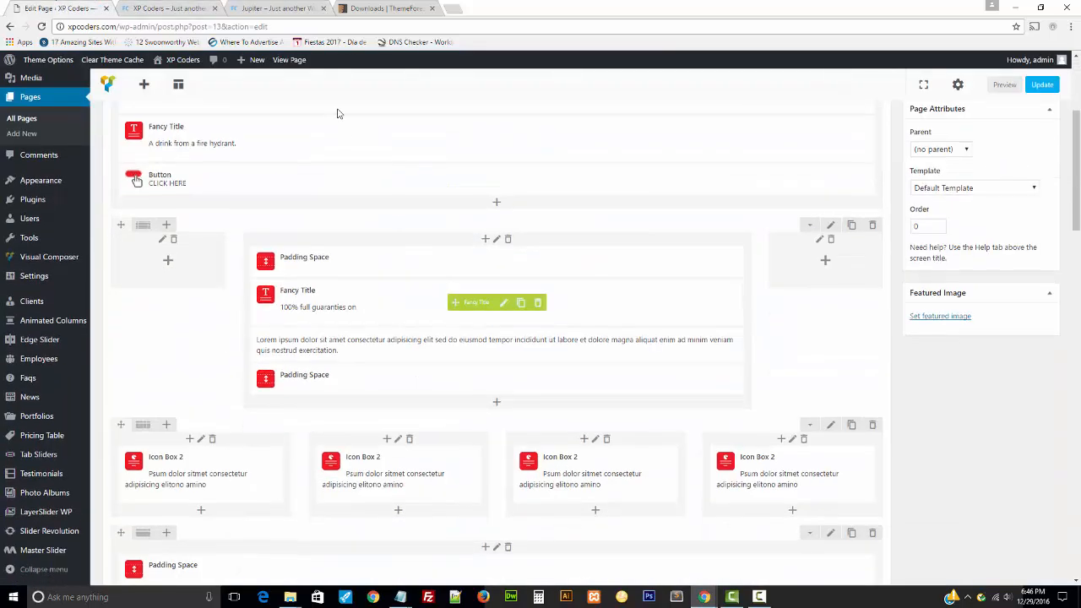
{"action": "scroll", "coordinate": [337, 113], "scroll_direction": "down", "scroll_amount": 3}
{"action": "left_click", "coordinate": [272, 8]}
{"action": "left_click", "coordinate": [60, 8]}
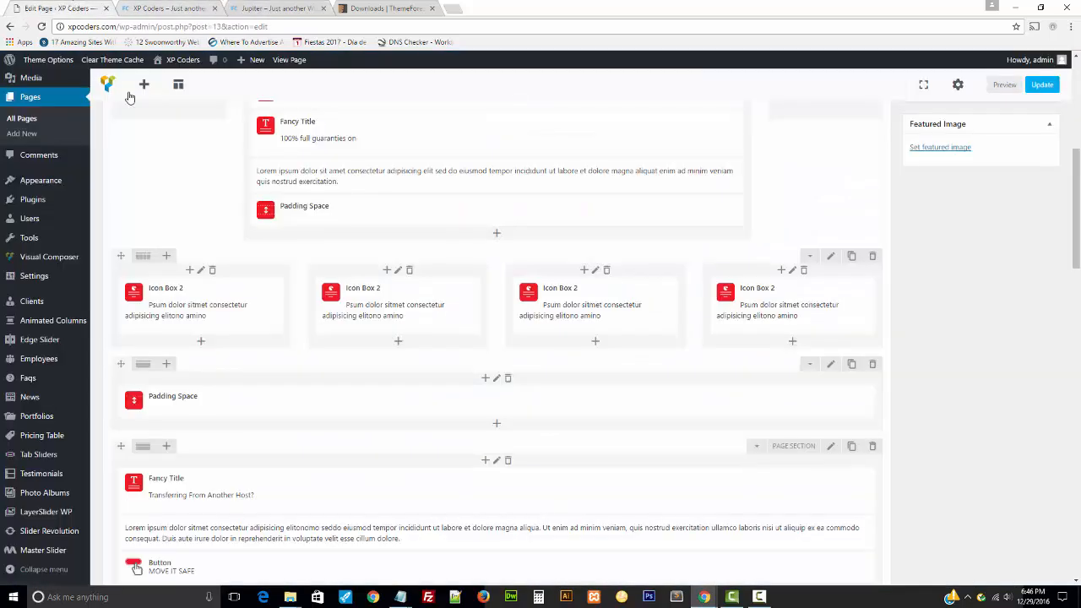
- Add a Page Section with default settings below the "Transferring From Another Host?" section and split it into four equal columns
{"action": "scroll", "coordinate": [306, 307], "scroll_direction": "down", "scroll_amount": 5}
{"action": "scroll", "coordinate": [307, 307], "scroll_direction": "up", "scroll_amount": 1}
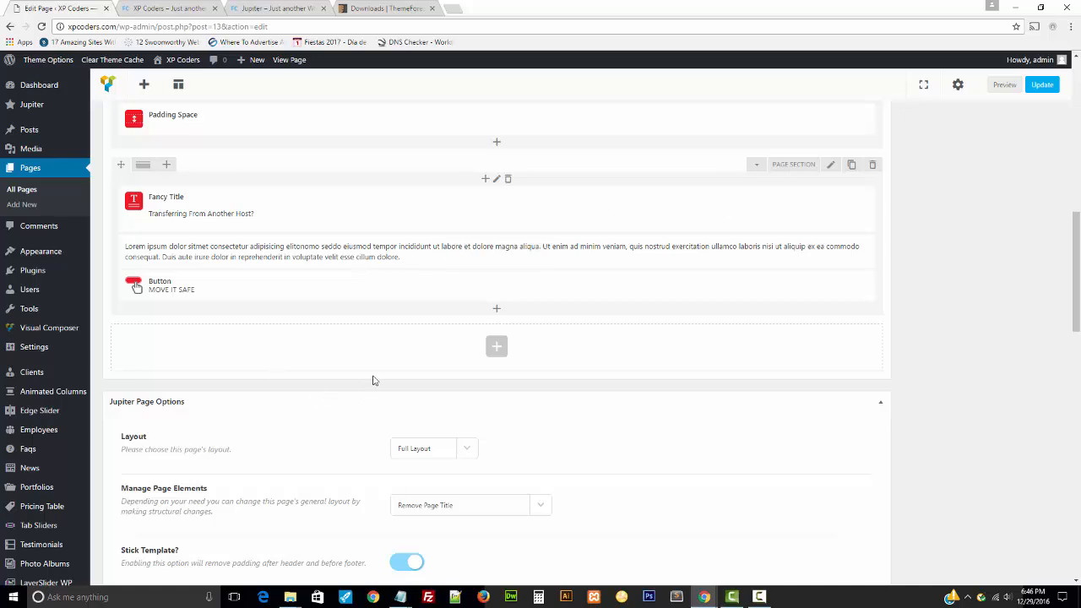
{"action": "left_click", "coordinate": [496, 346]}
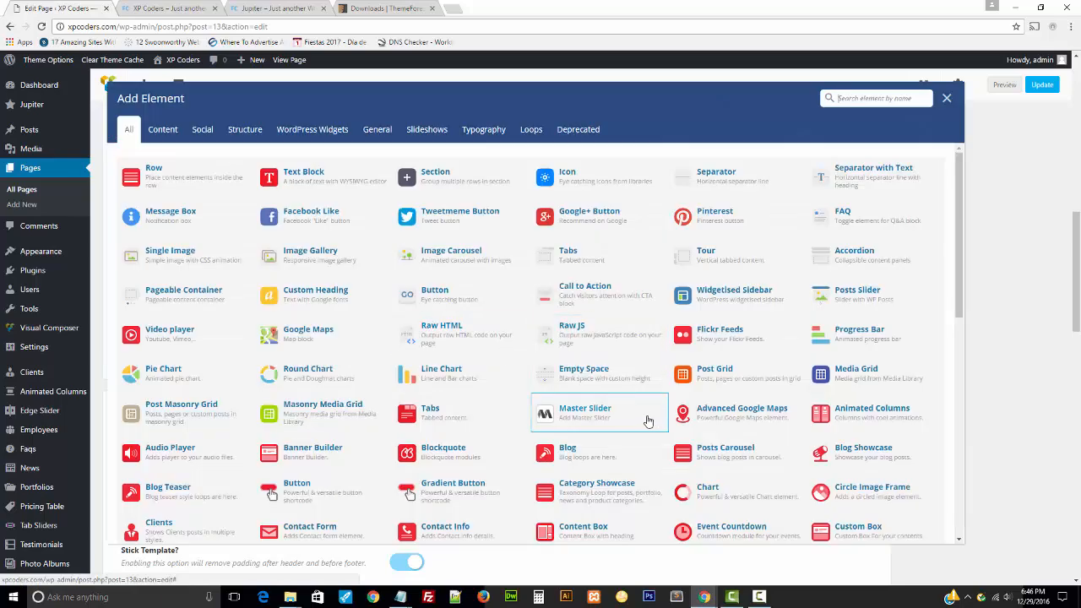
{"action": "scroll", "coordinate": [647, 425], "scroll_direction": "down", "scroll_amount": 1}
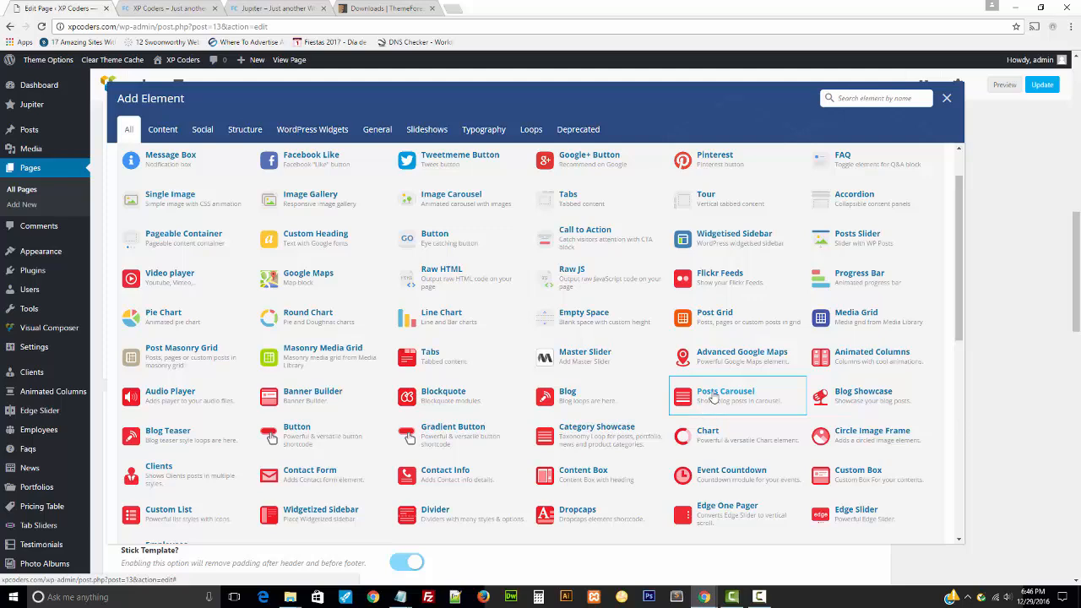
{"action": "scroll", "coordinate": [713, 399], "scroll_direction": "up", "scroll_amount": 1}
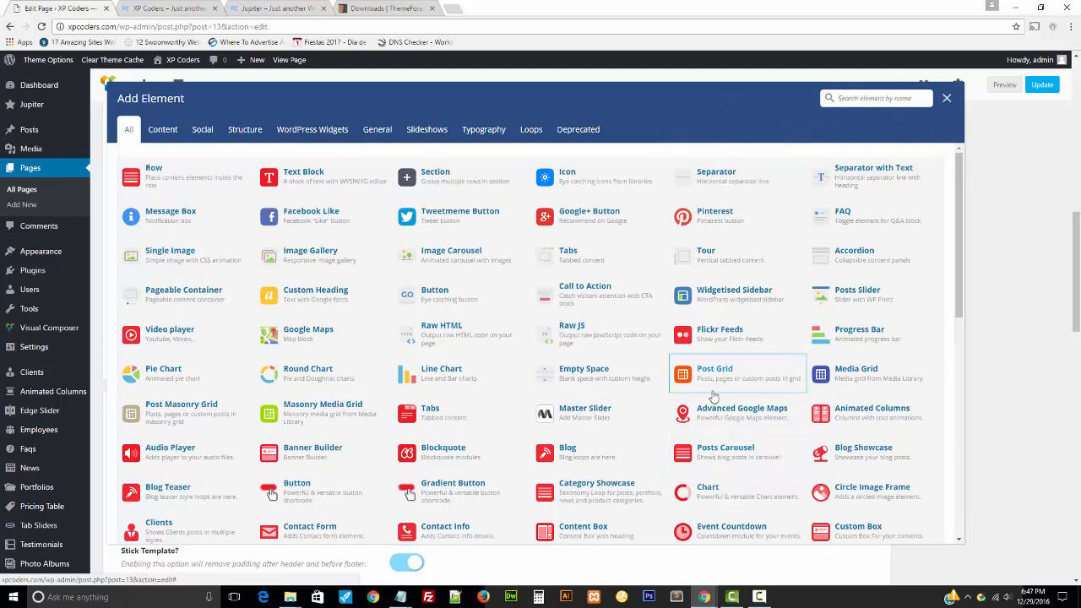
{"action": "scroll", "coordinate": [714, 399], "scroll_direction": "down", "scroll_amount": 1}
{"action": "scroll", "coordinate": [676, 418], "scroll_direction": "down", "scroll_amount": 2}
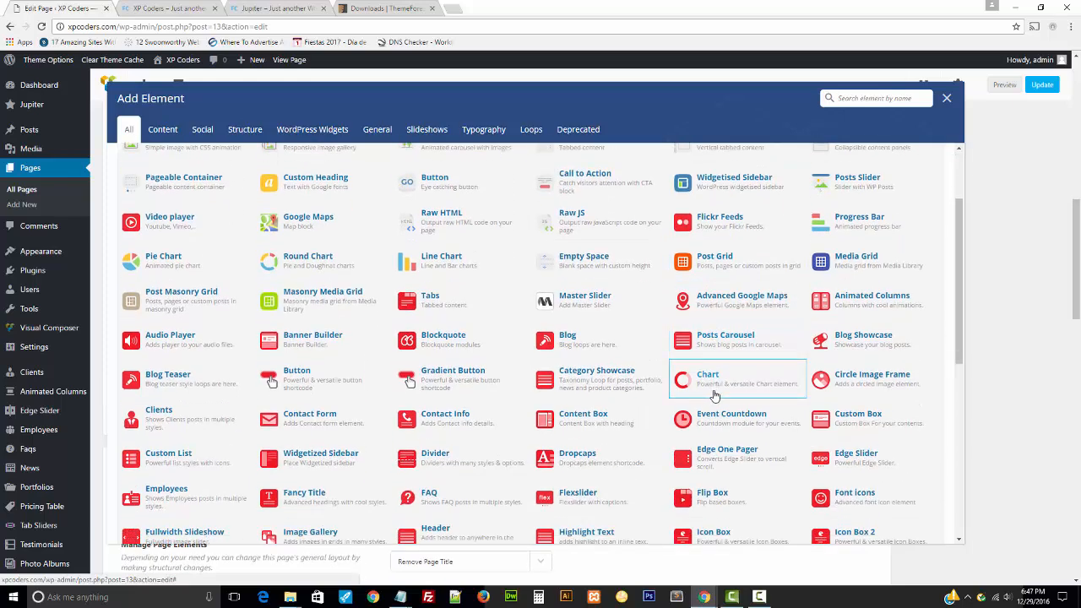
{"action": "scroll", "coordinate": [653, 439], "scroll_direction": "down", "scroll_amount": 1}
{"action": "scroll", "coordinate": [664, 448], "scroll_direction": "down", "scroll_amount": 1}
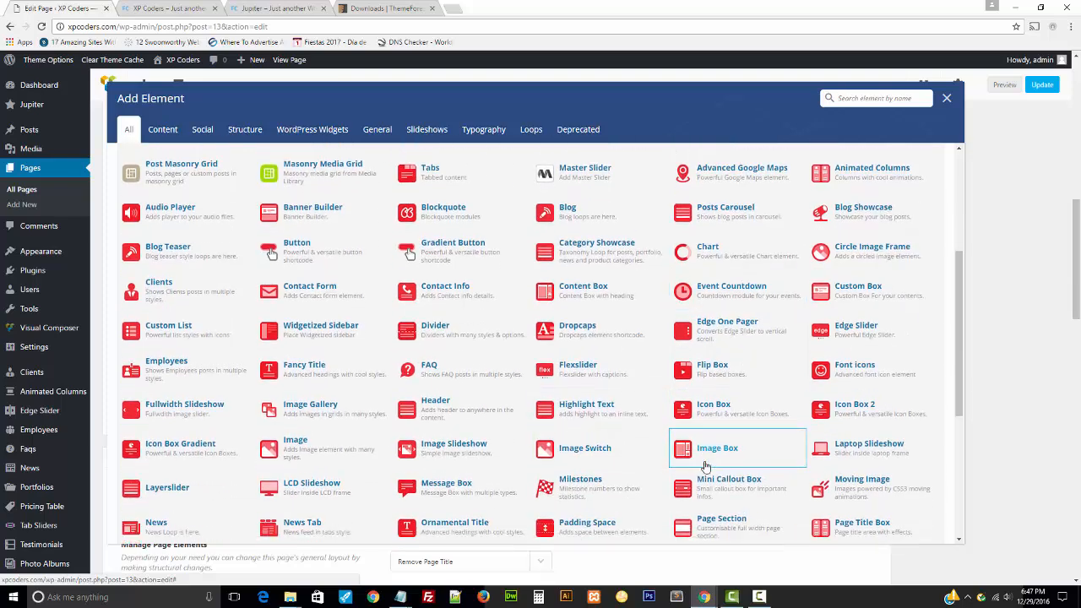
{"action": "left_click", "coordinate": [681, 475]}
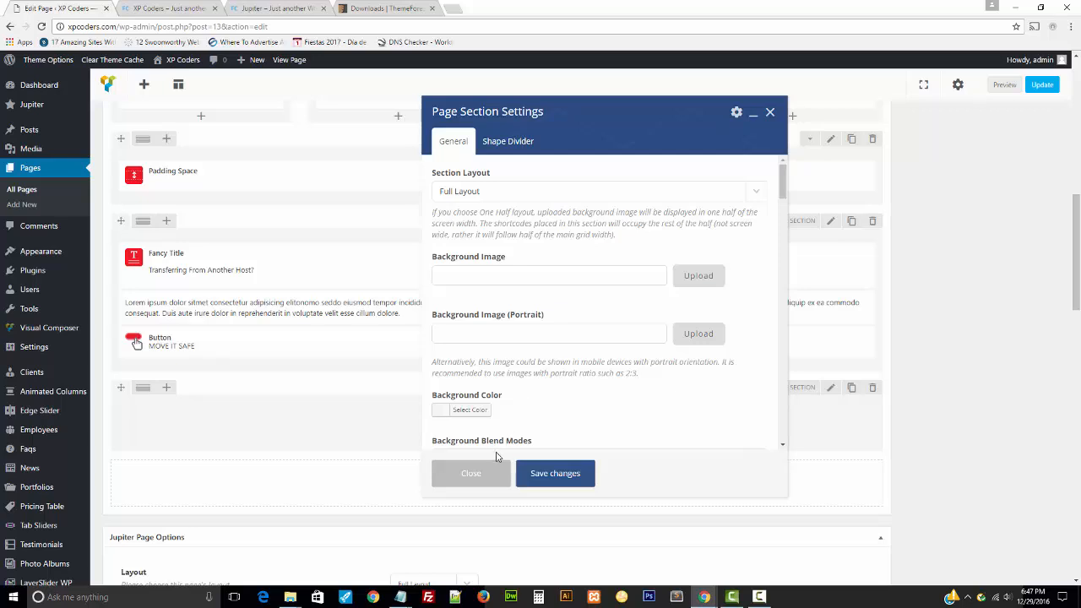
{"action": "left_click", "coordinate": [538, 478]}
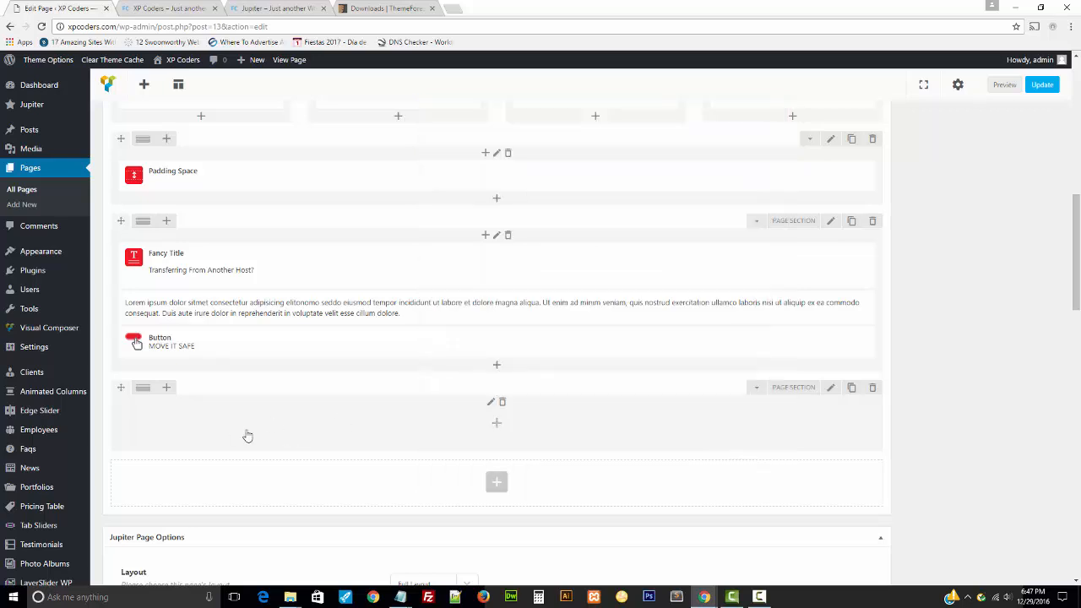
{"action": "mouse_move", "coordinate": [144, 395]}
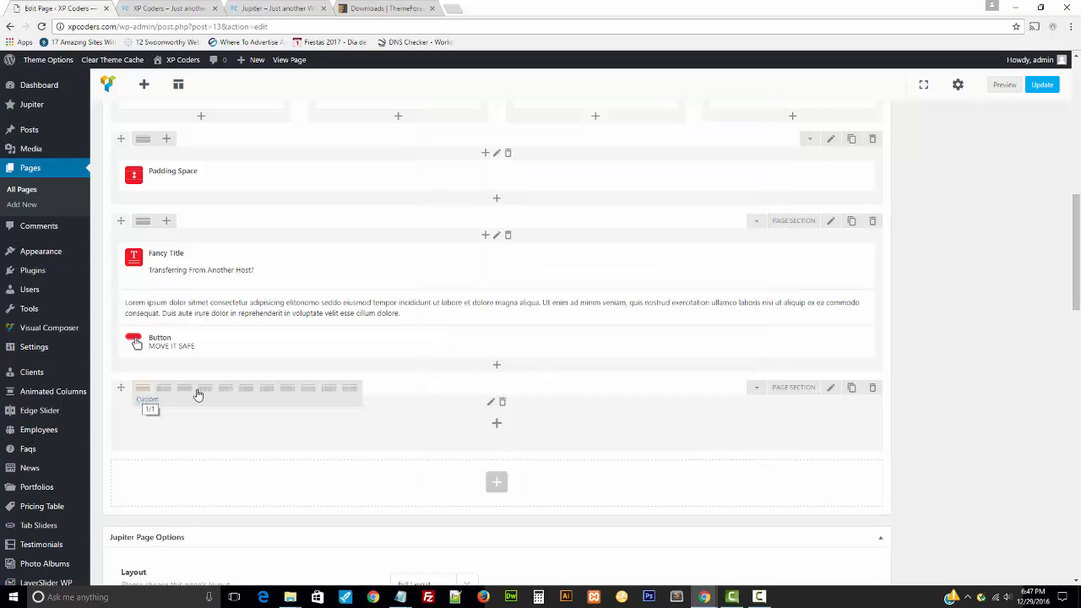
{"action": "left_click", "coordinate": [228, 396]}
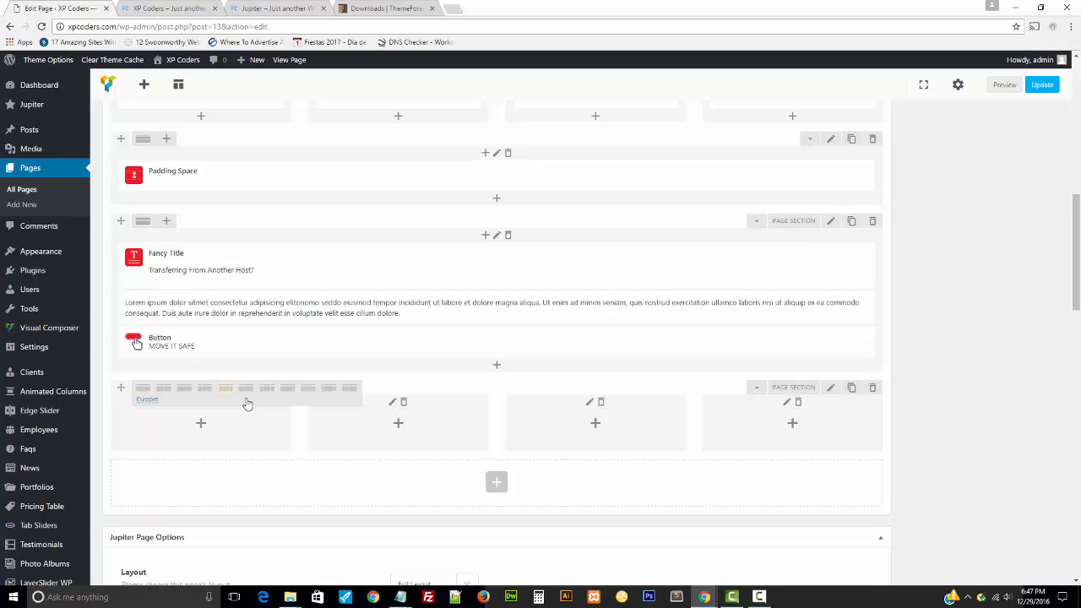
- Add an Image element to the new section's first column with Image Size "Default - Original Size" and save it
{"action": "scroll", "coordinate": [200, 434], "scroll_direction": "down", "scroll_amount": 1}
{"action": "left_click", "coordinate": [202, 368]}
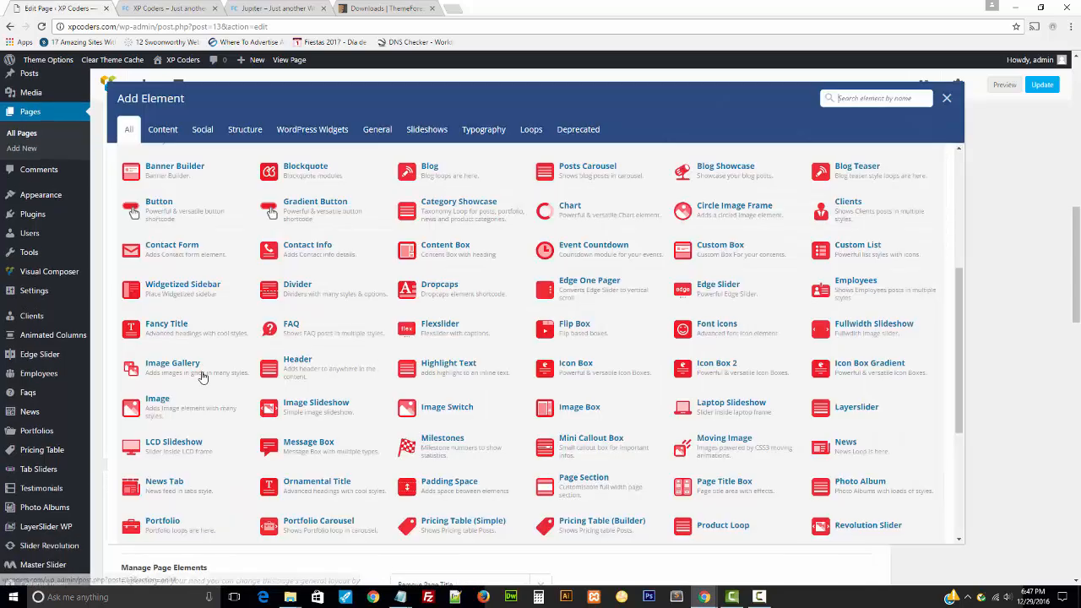
{"action": "left_click", "coordinate": [172, 399]}
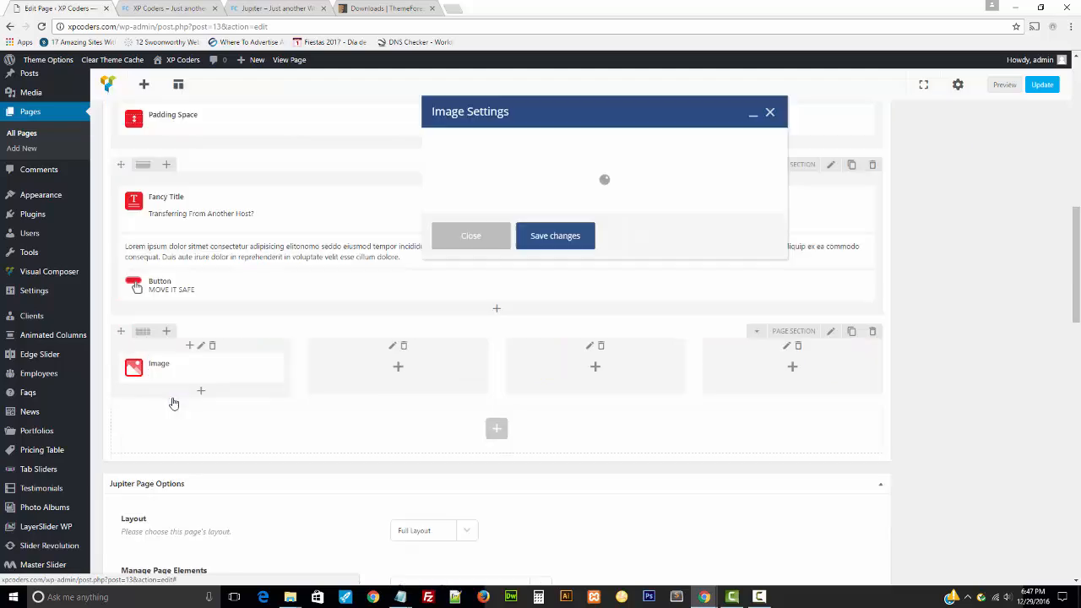
{"action": "left_click", "coordinate": [560, 270]}
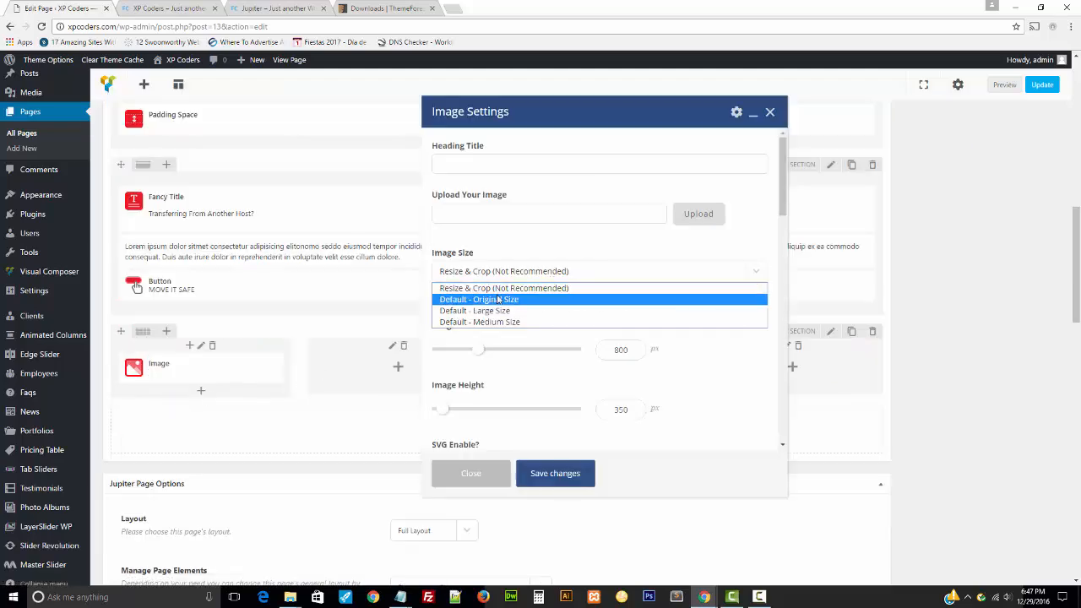
{"action": "left_click", "coordinate": [494, 300]}
{"action": "scroll", "coordinate": [582, 362], "scroll_direction": "down", "scroll_amount": 8}
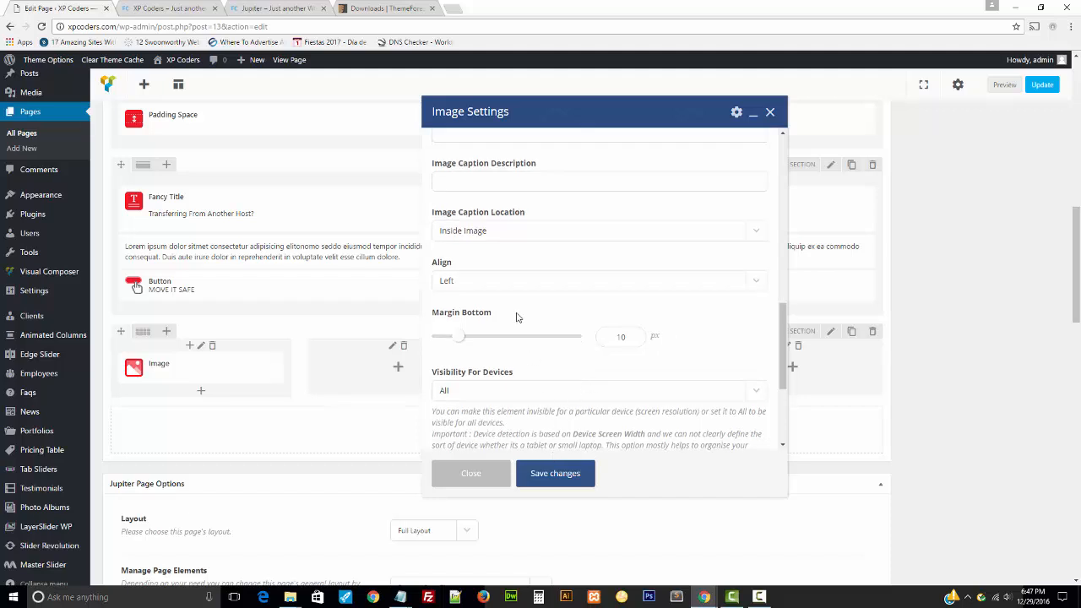
{"action": "left_click", "coordinate": [549, 474]}
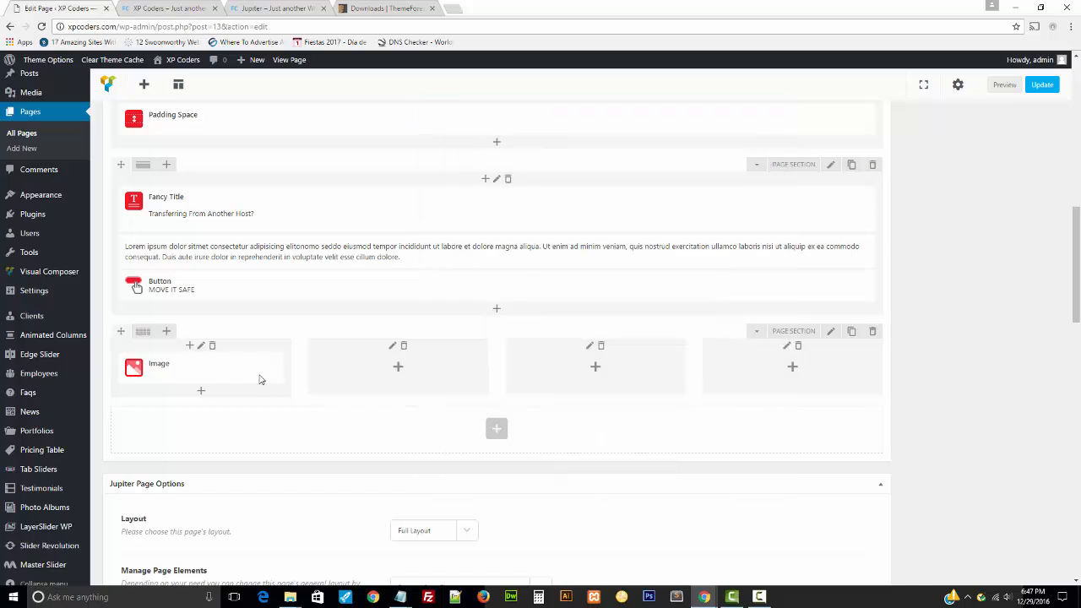
- Upload the MySQL logo from the Images folder into the first column's Image element and save the element
{"action": "left_click", "coordinate": [203, 368]}
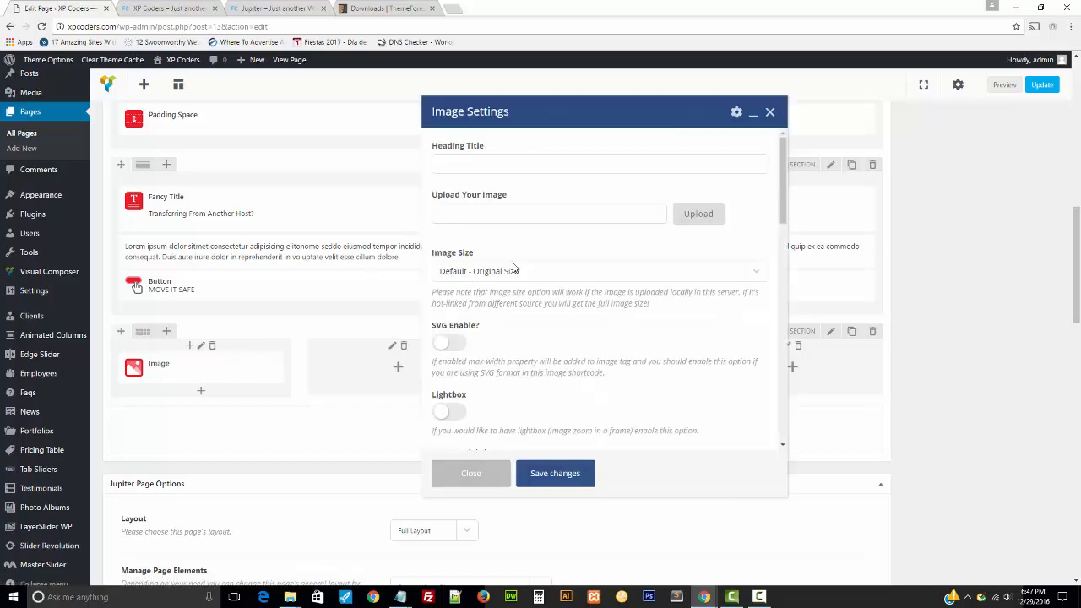
{"action": "left_click", "coordinate": [693, 217]}
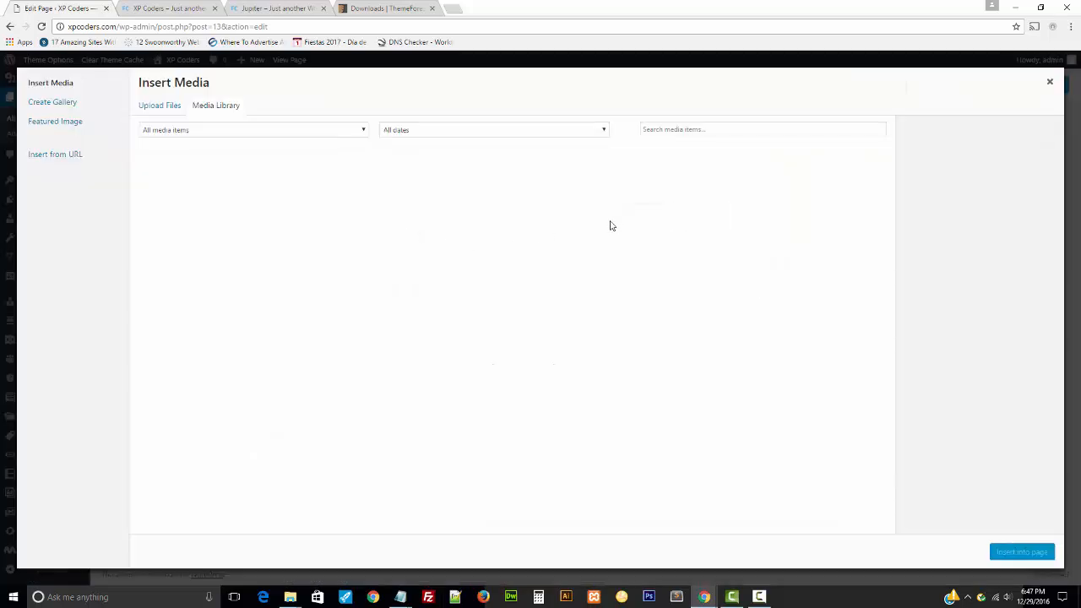
{"action": "left_click", "coordinate": [177, 107]}
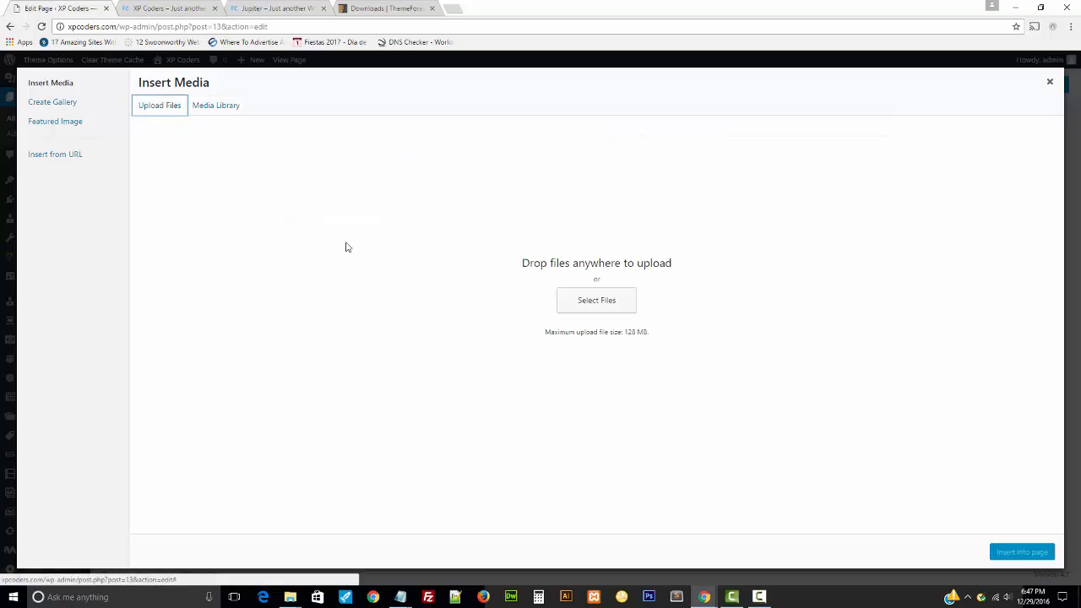
{"action": "left_click", "coordinate": [256, 7]}
{"action": "left_click", "coordinate": [173, 7]}
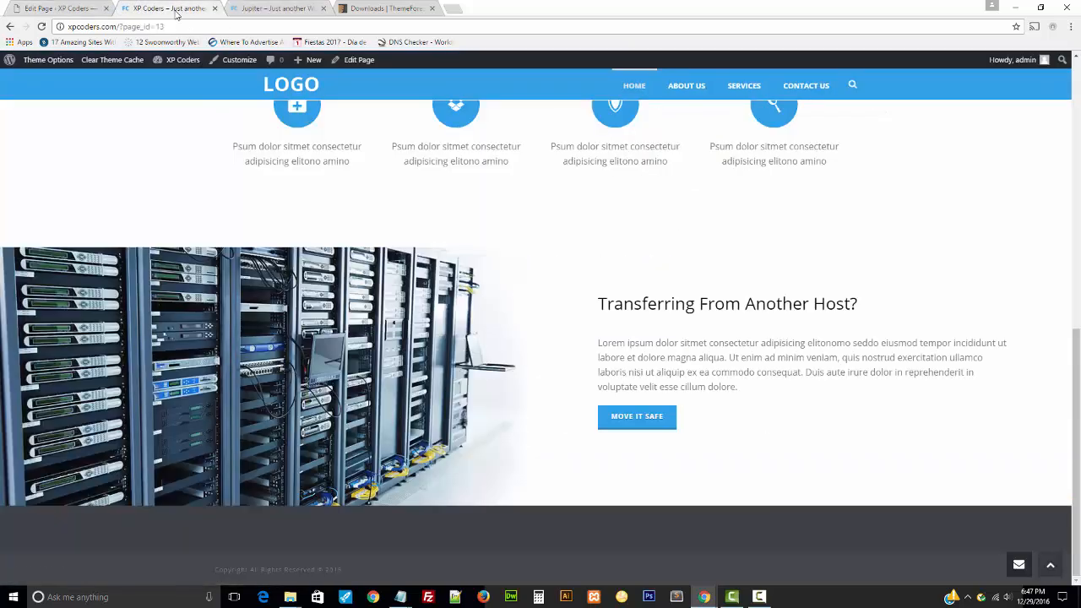
{"action": "left_click", "coordinate": [88, 8]}
{"action": "left_click", "coordinate": [589, 302]}
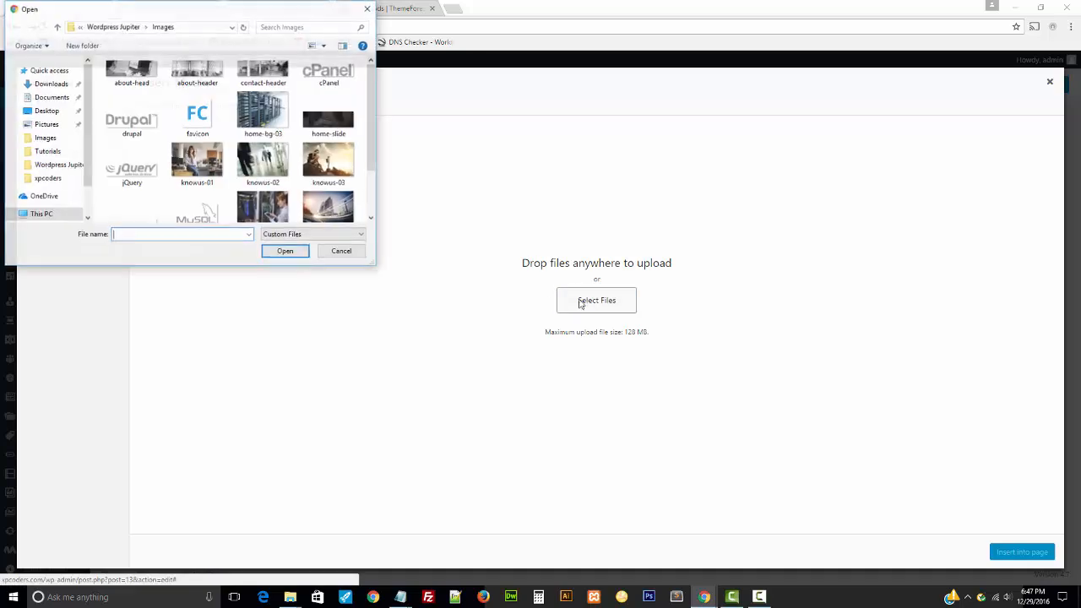
{"action": "scroll", "coordinate": [211, 181], "scroll_direction": "down", "scroll_amount": 1}
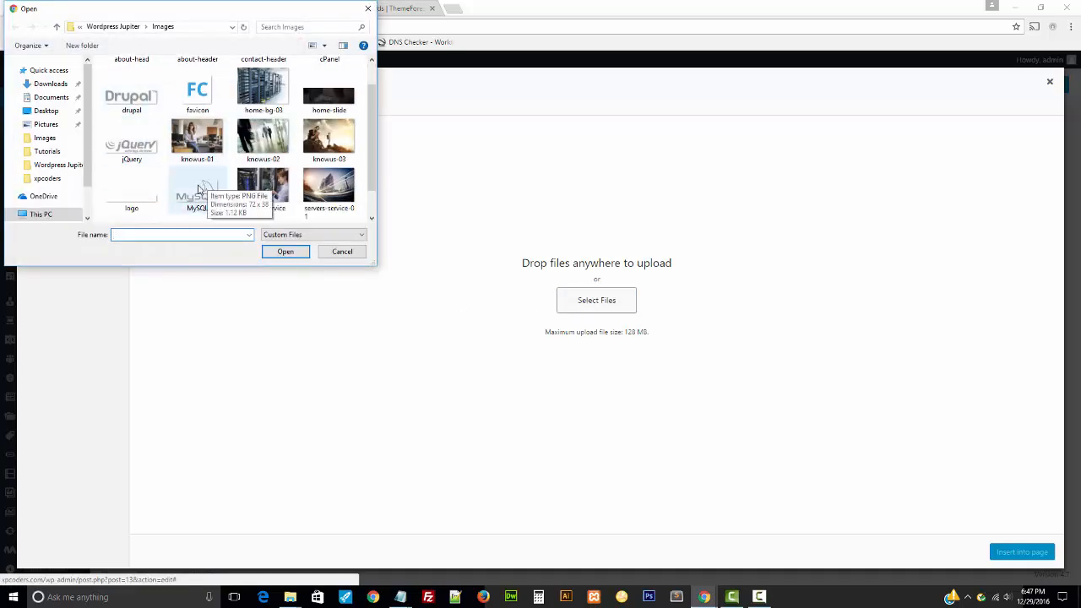
{"action": "left_click", "coordinate": [201, 189]}
{"action": "double_click", "coordinate": [201, 189]}
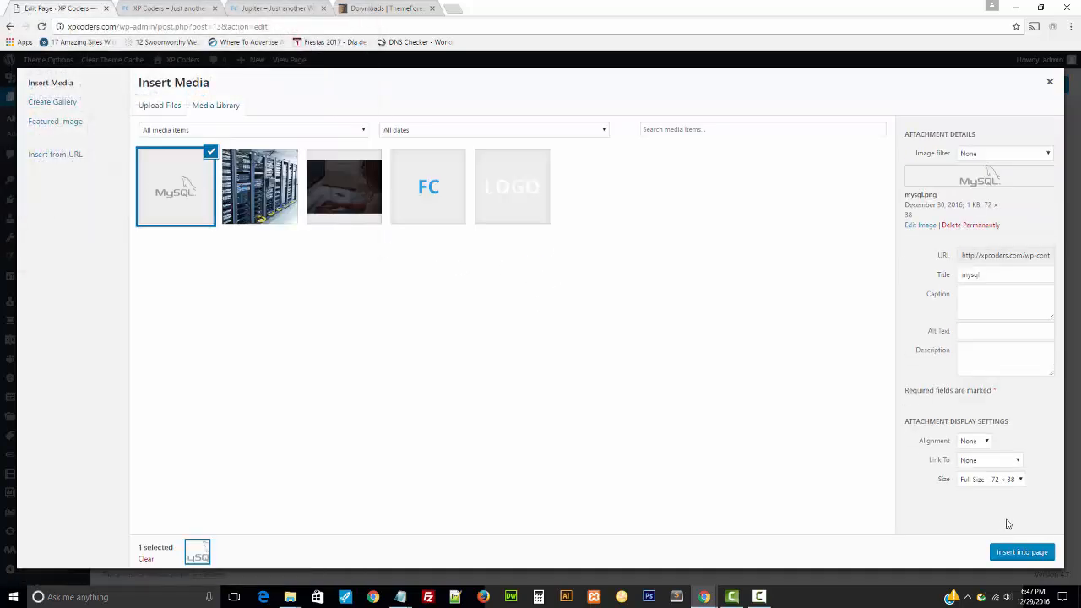
{"action": "left_click", "coordinate": [1003, 554]}
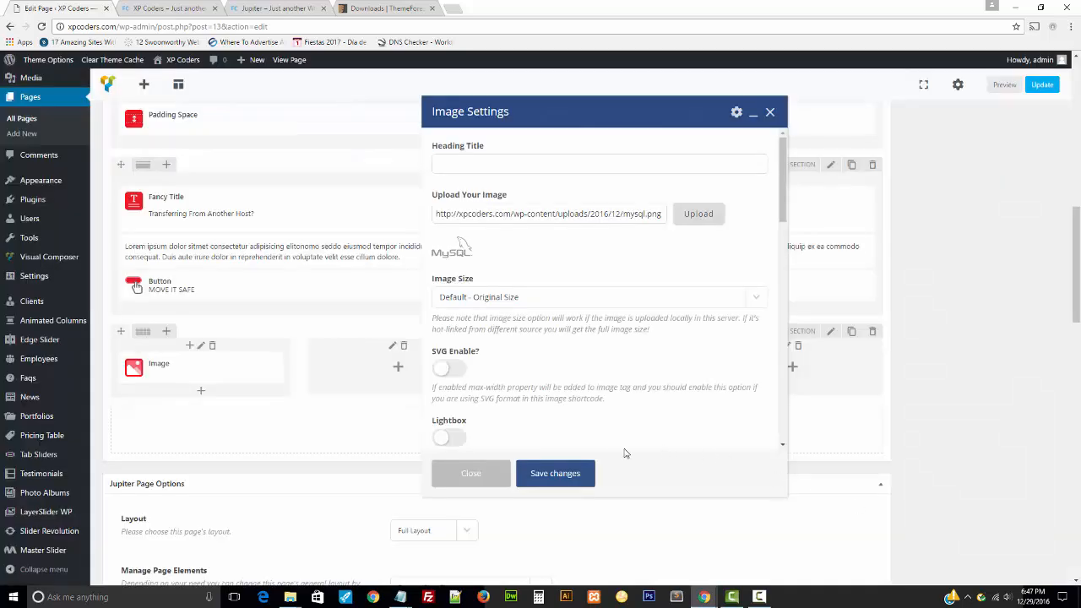
{"action": "left_click", "coordinate": [559, 474]}
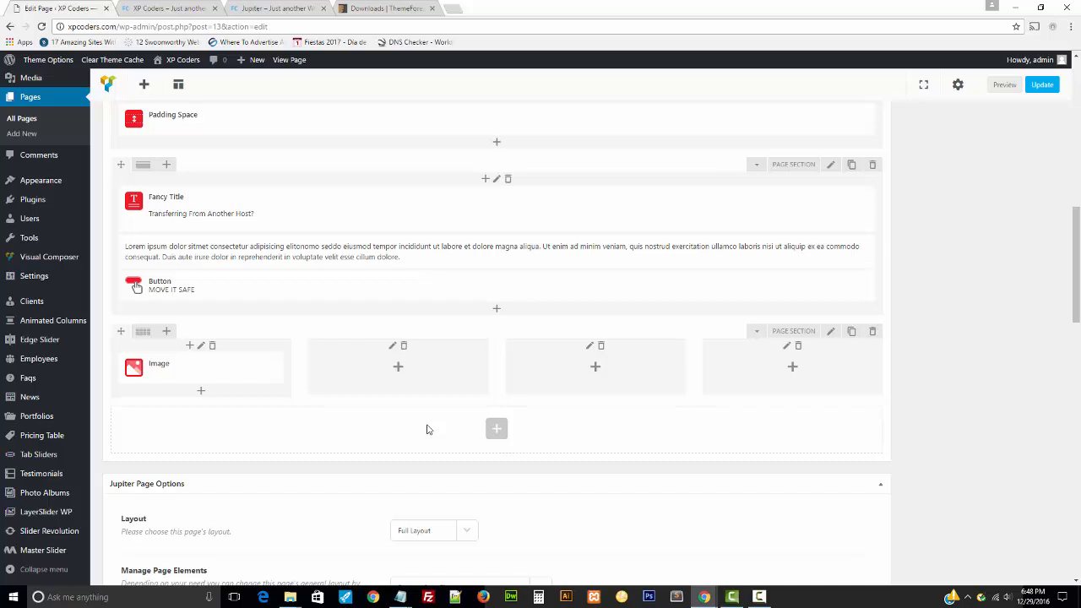
- Add an Image element to the second column, upload the wordpress logo into it and save the element
{"action": "left_click", "coordinate": [398, 367]}
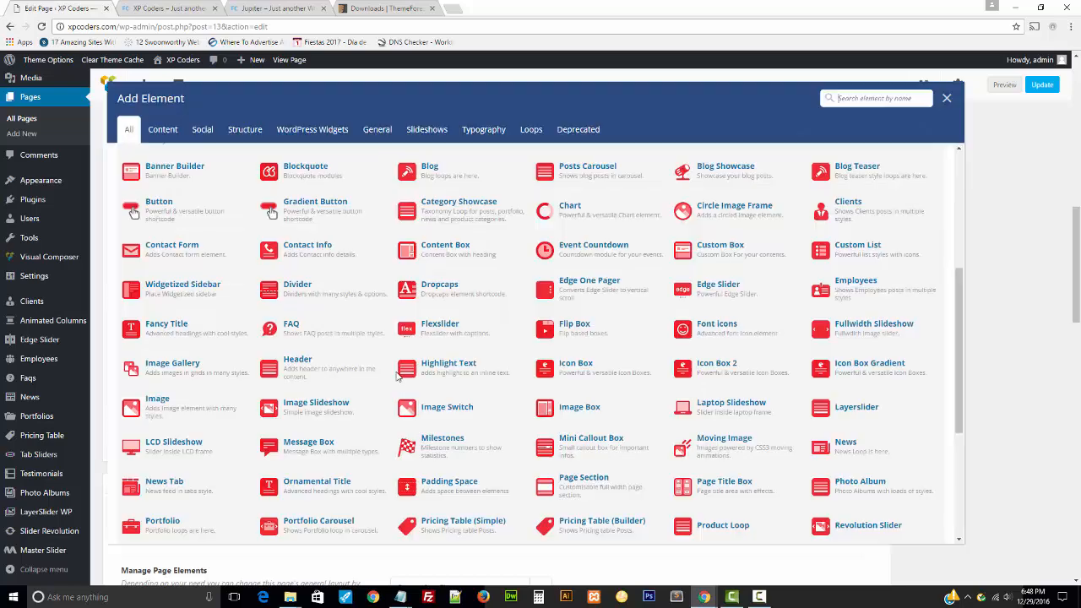
{"action": "left_click", "coordinate": [165, 401]}
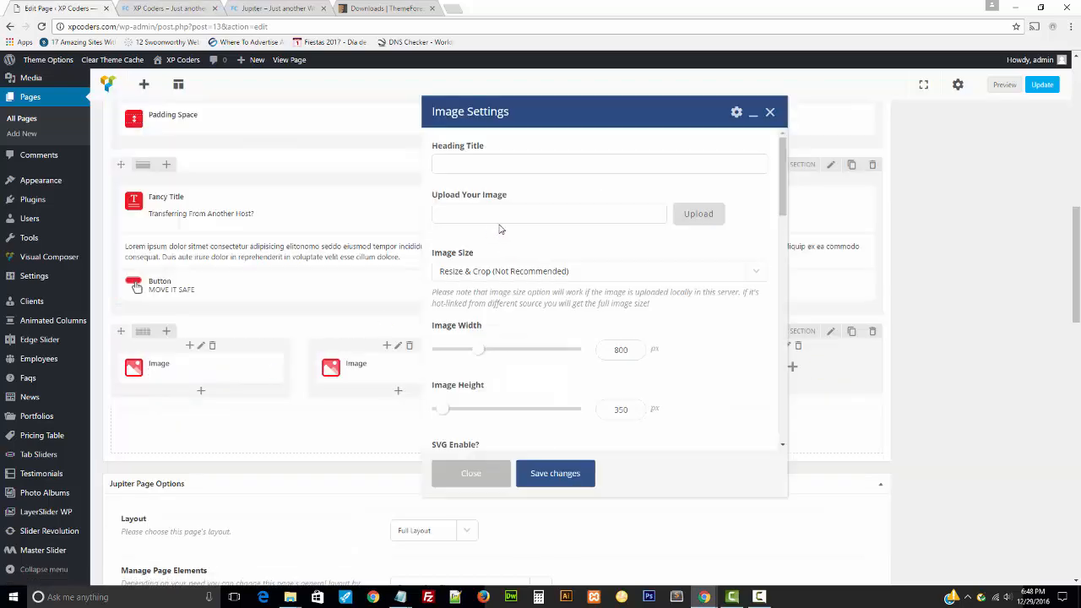
{"action": "left_click", "coordinate": [694, 217]}
{"action": "left_click", "coordinate": [151, 110]}
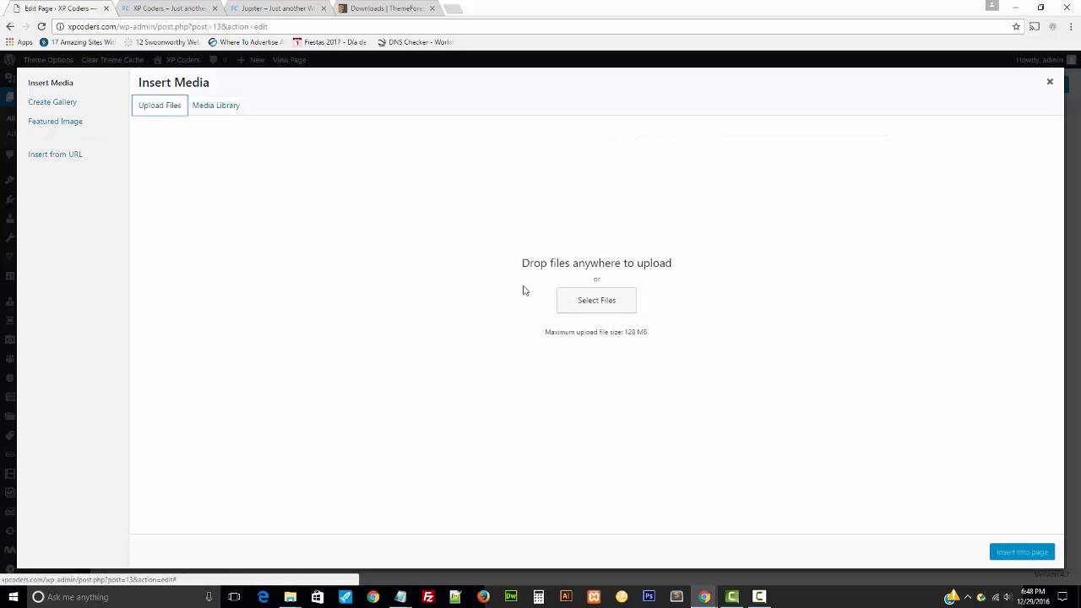
{"action": "left_click", "coordinate": [570, 300]}
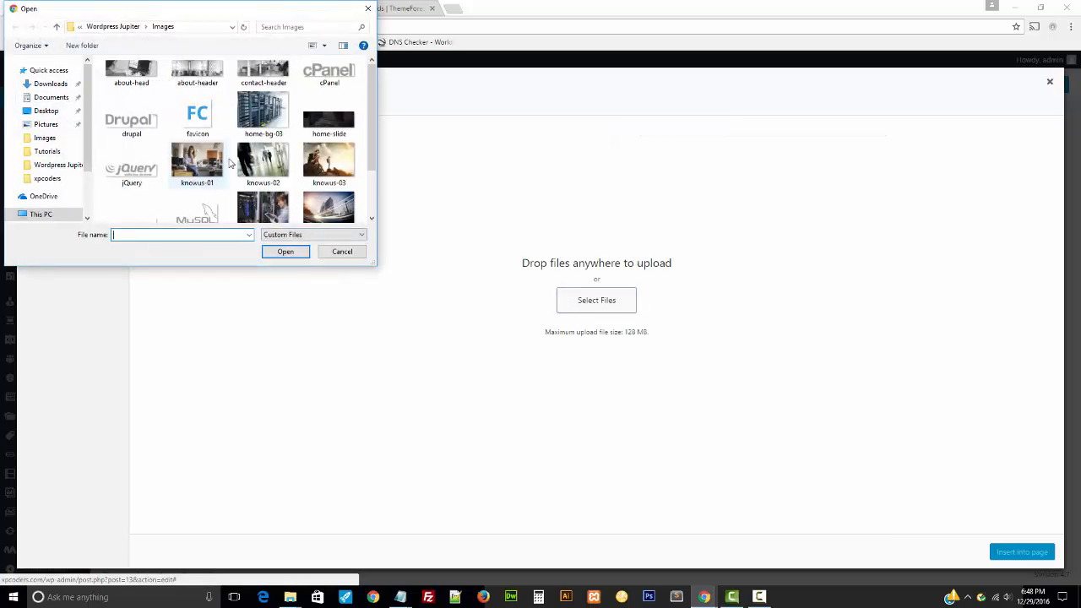
{"action": "scroll", "coordinate": [230, 165], "scroll_direction": "down", "scroll_amount": 1}
{"action": "scroll", "coordinate": [196, 167], "scroll_direction": "down", "scroll_amount": 3}
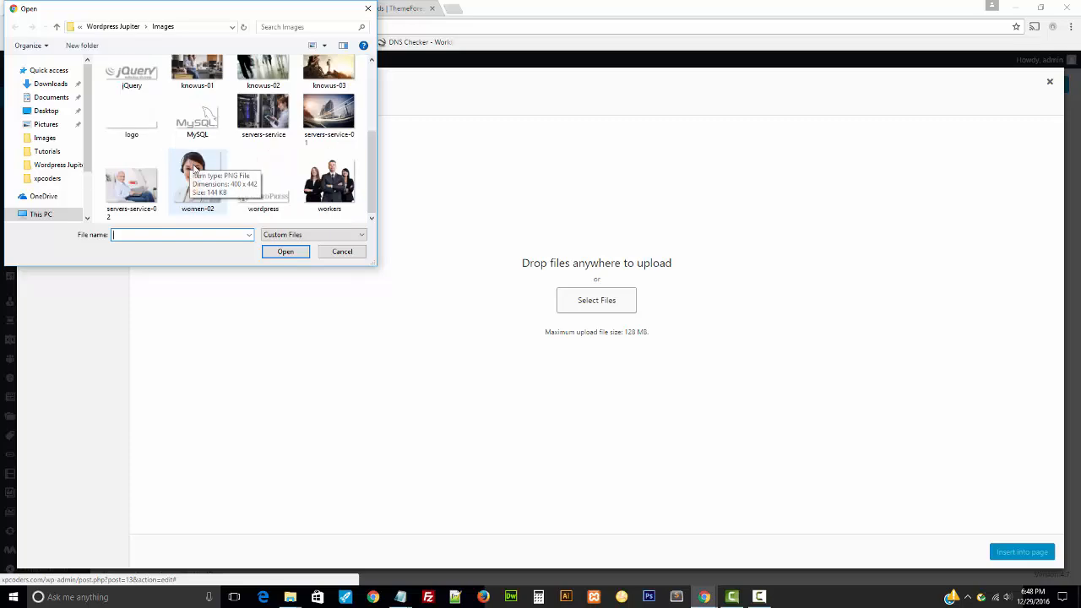
{"action": "double_click", "coordinate": [263, 180]}
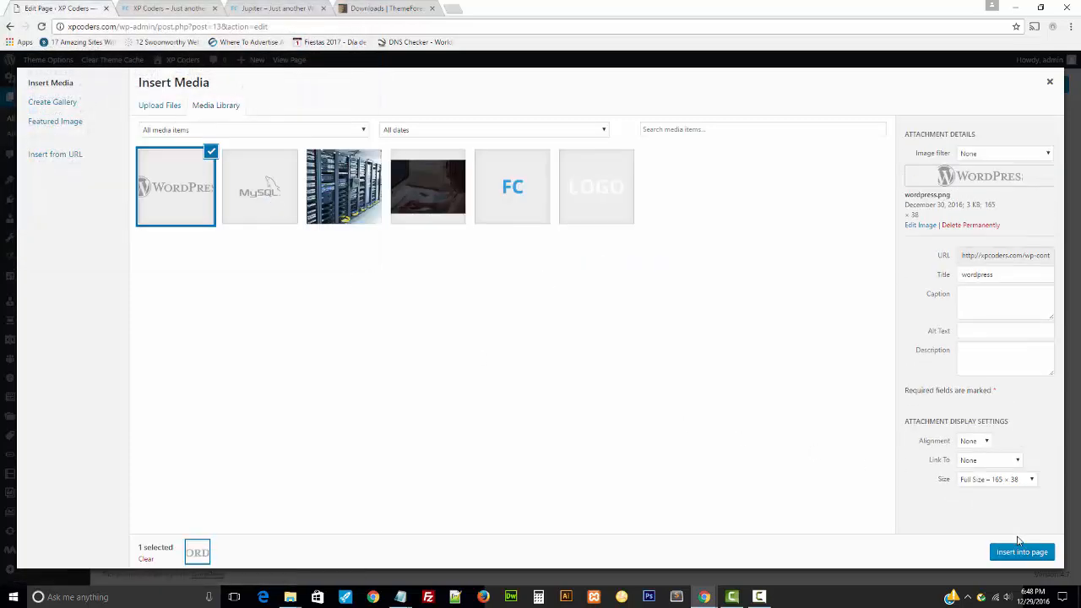
{"action": "left_click", "coordinate": [1013, 554]}
{"action": "left_click", "coordinate": [541, 474]}
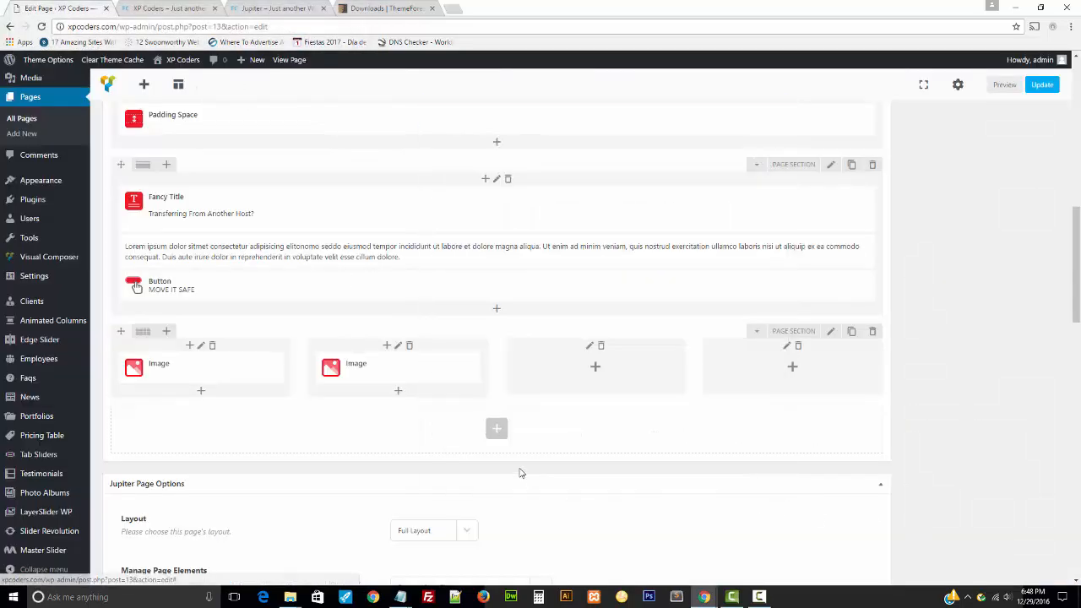
- Set the second column's WordPress image to Image Size "Default - Original Size" and save it
{"action": "left_click", "coordinate": [400, 369]}
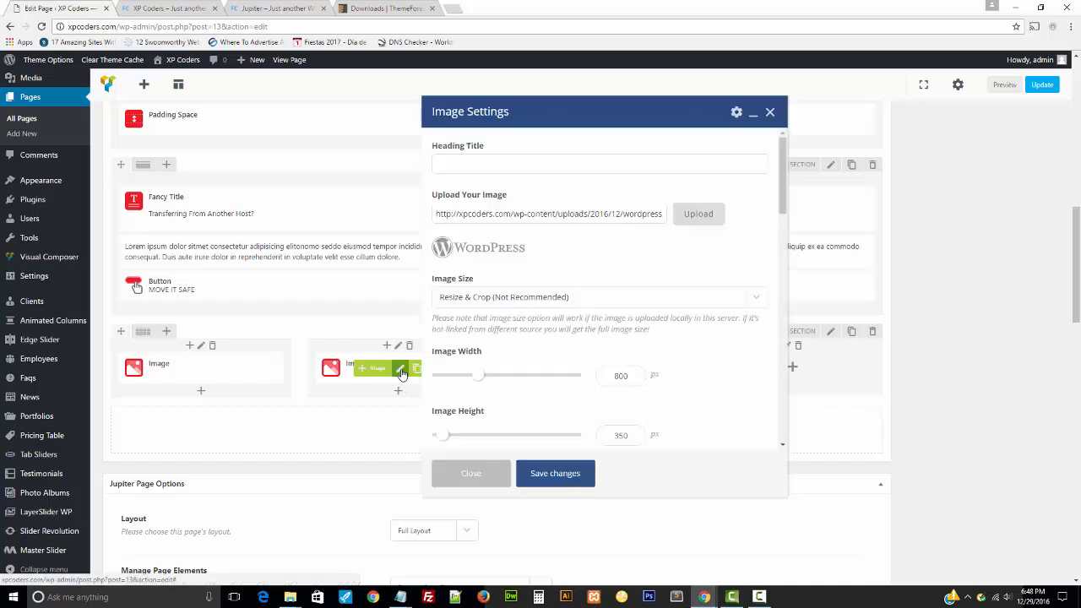
{"action": "left_click", "coordinate": [548, 300]}
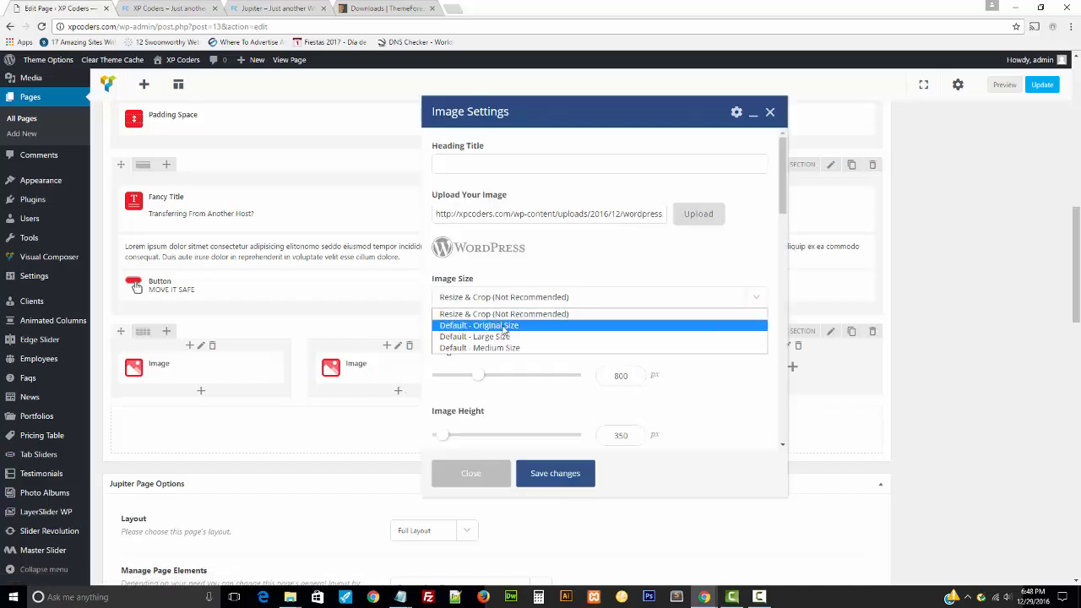
{"action": "left_click", "coordinate": [503, 324]}
{"action": "left_click", "coordinate": [547, 473]}
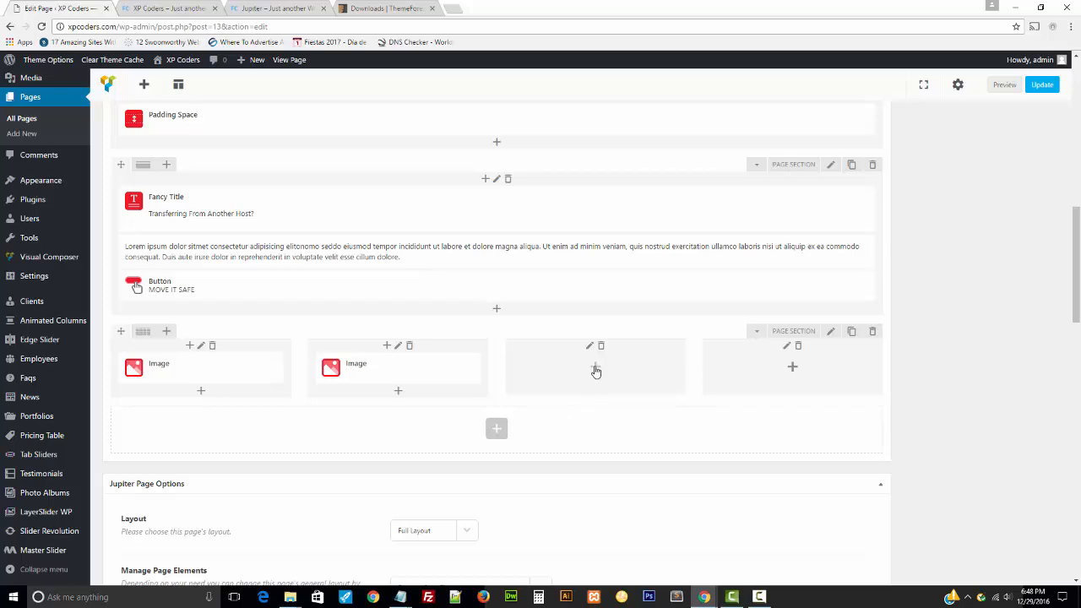
- Add an Image element to the third column and set its Image Size to "Default - Original Size"
{"action": "left_click", "coordinate": [596, 370]}
{"action": "left_click", "coordinate": [157, 404]}
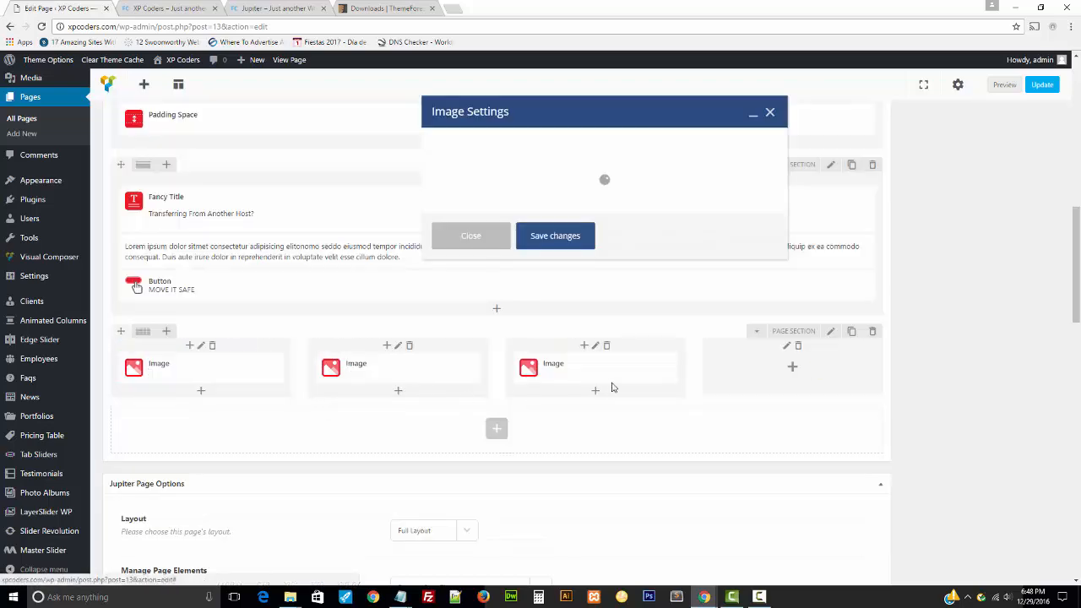
{"action": "left_click", "coordinate": [512, 272]}
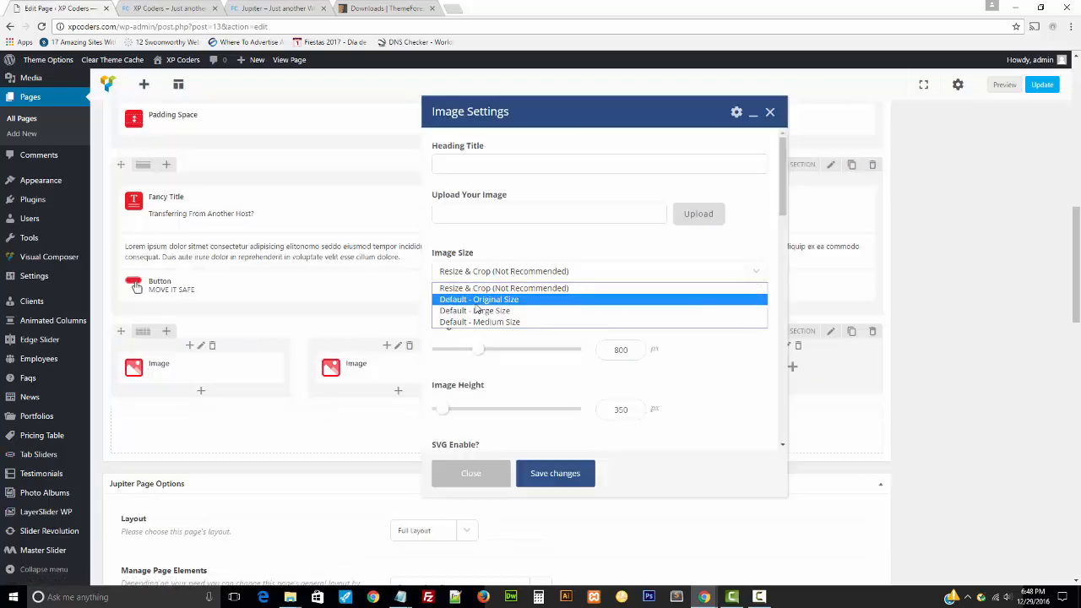
{"action": "left_click", "coordinate": [477, 298]}
- Check the logo order on the Jupiter demo page, then upload the jQuery logo into the third column's image and save it
{"action": "left_click", "coordinate": [681, 219]}
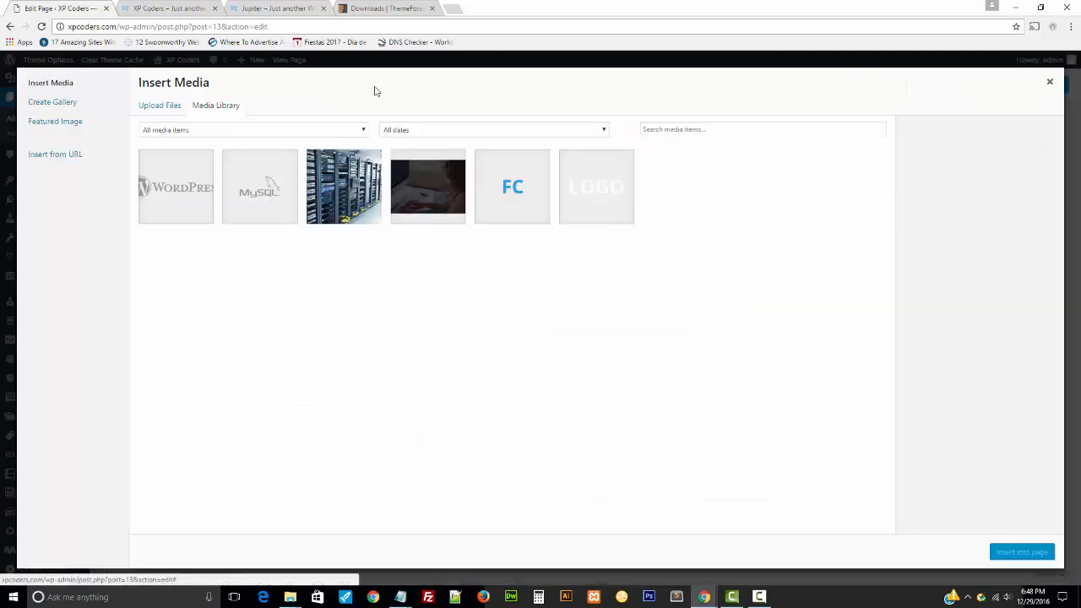
{"action": "left_click", "coordinate": [236, 7]}
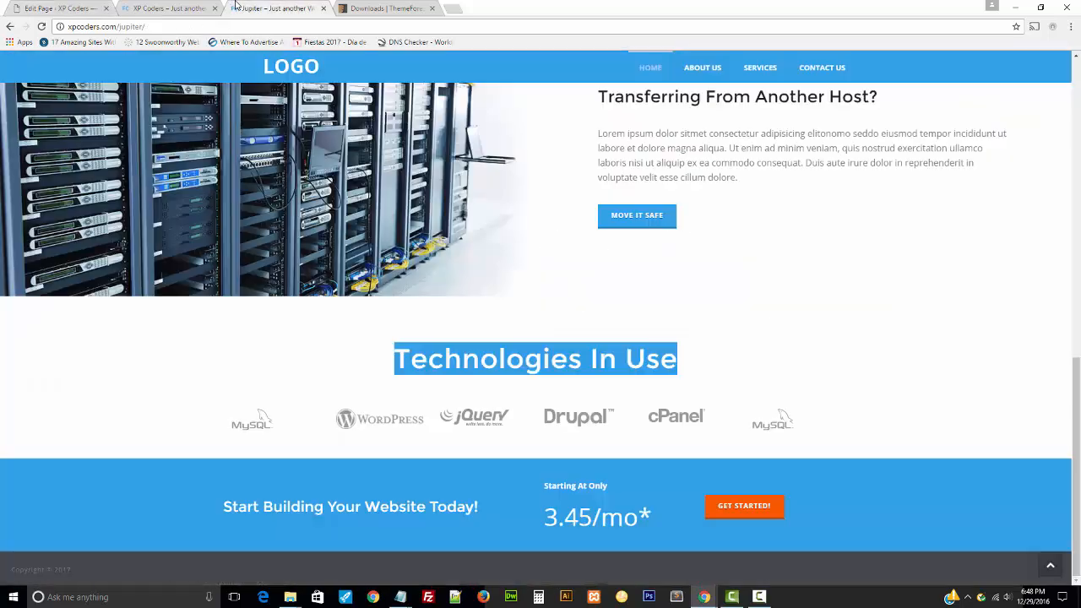
{"action": "left_click", "coordinate": [166, 6]}
{"action": "left_click", "coordinate": [68, 8]}
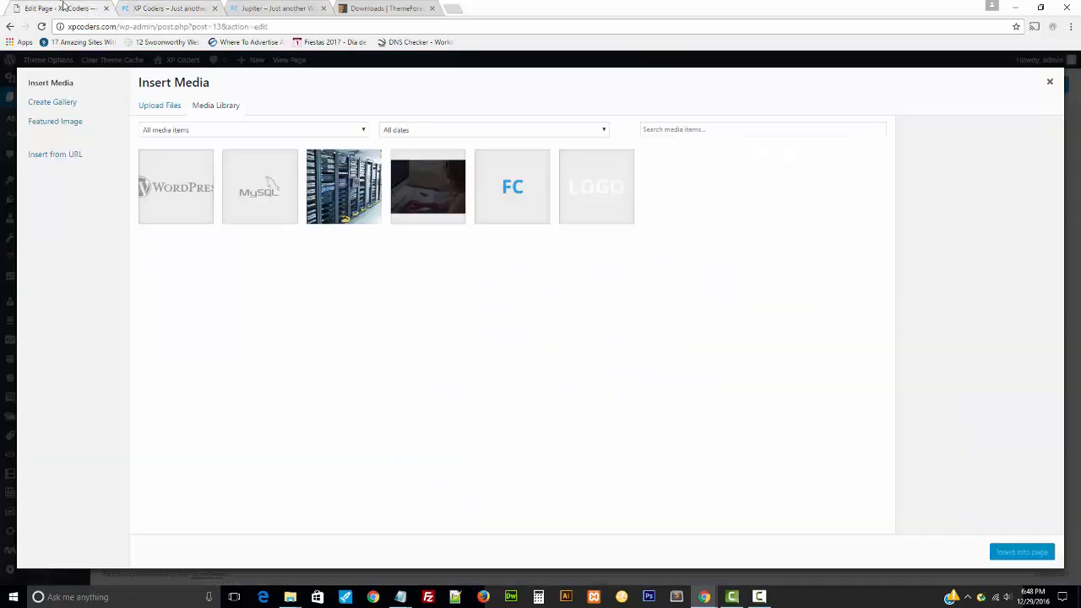
{"action": "left_click", "coordinate": [157, 106]}
{"action": "left_click", "coordinate": [577, 300]}
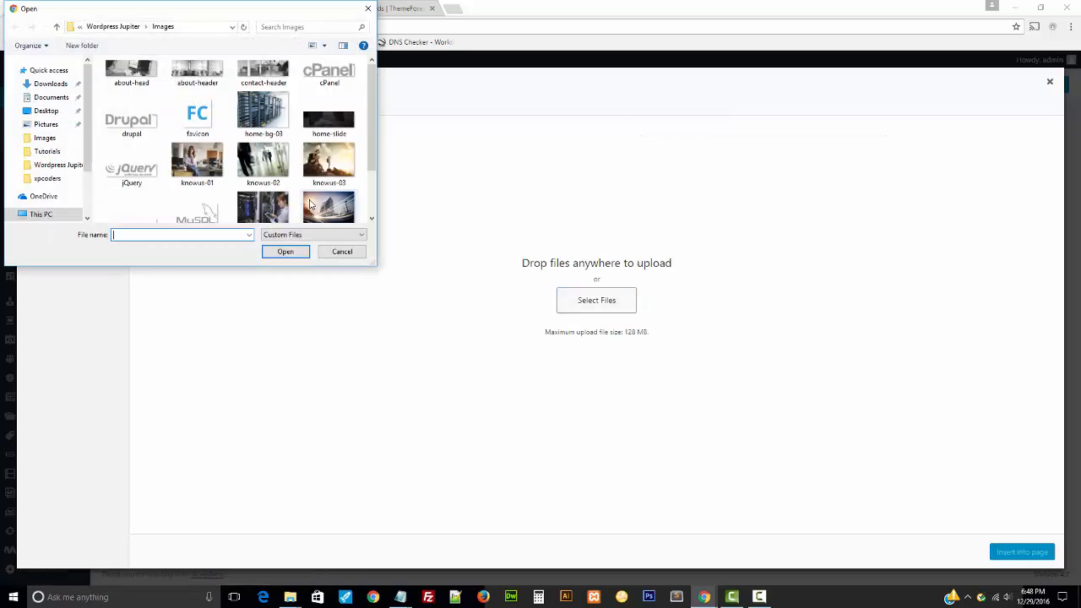
{"action": "double_click", "coordinate": [153, 171]}
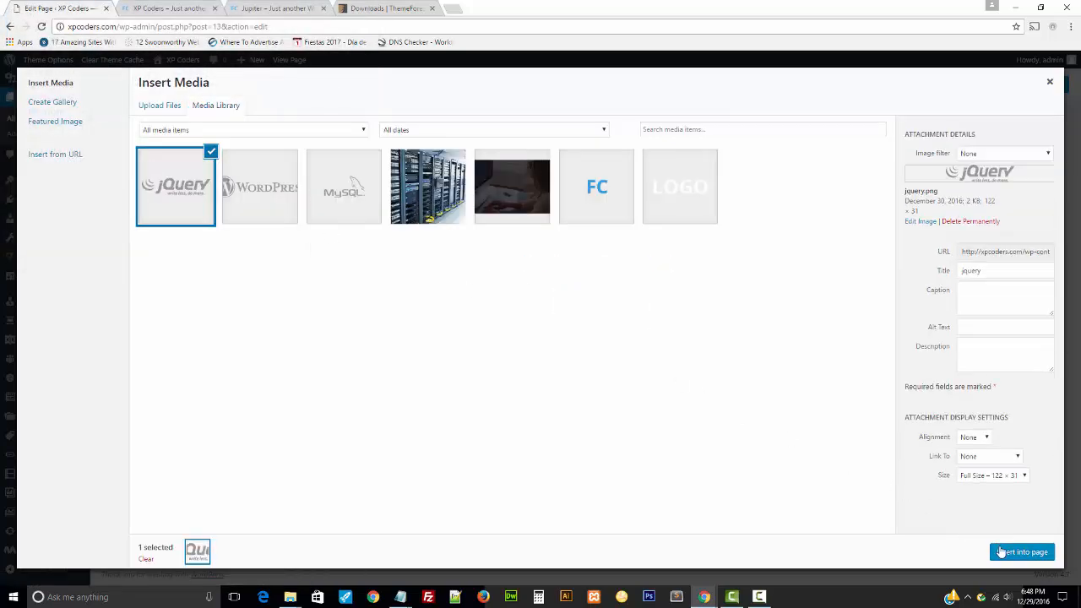
{"action": "left_click", "coordinate": [1005, 551]}
{"action": "left_click", "coordinate": [564, 475]}
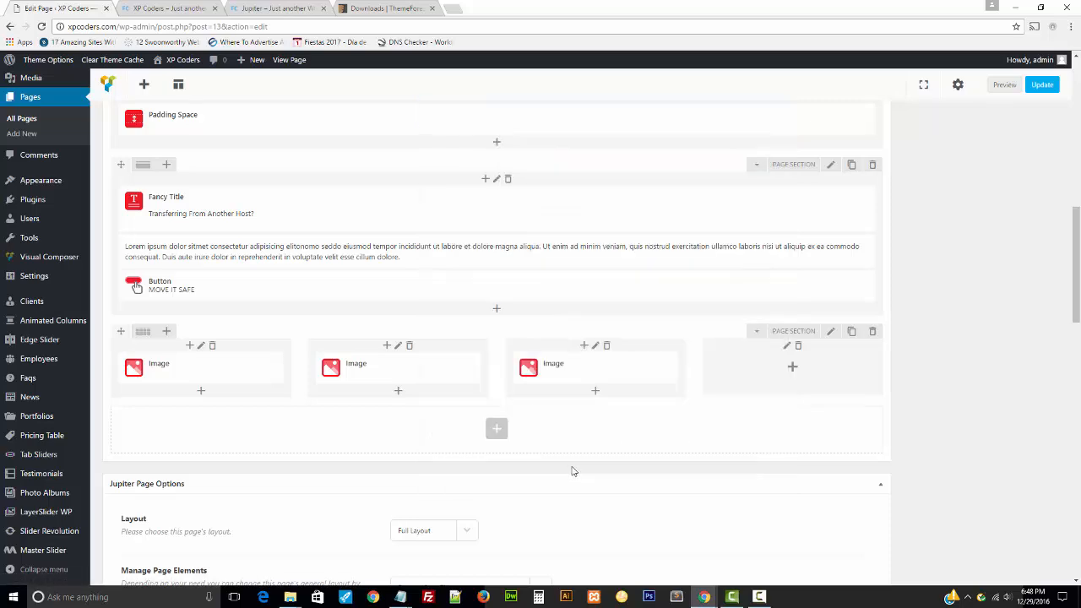
- Add an Image element to the fourth column, upload the drupal logo following the demo's logo order, and save the element
{"action": "left_click", "coordinate": [792, 366]}
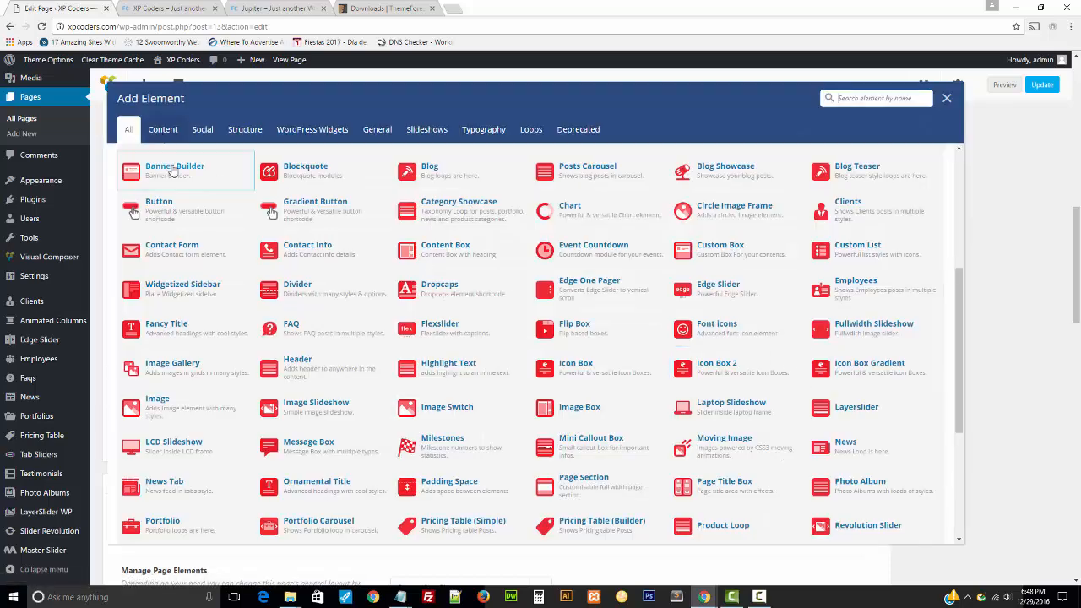
{"action": "left_click", "coordinate": [158, 399]}
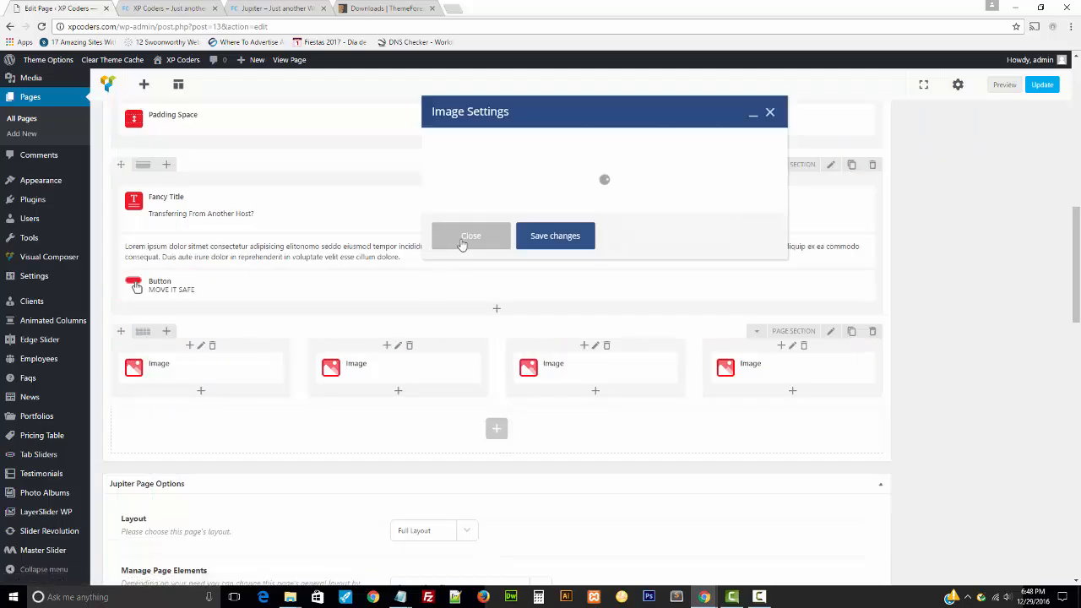
{"action": "left_click", "coordinate": [684, 226]}
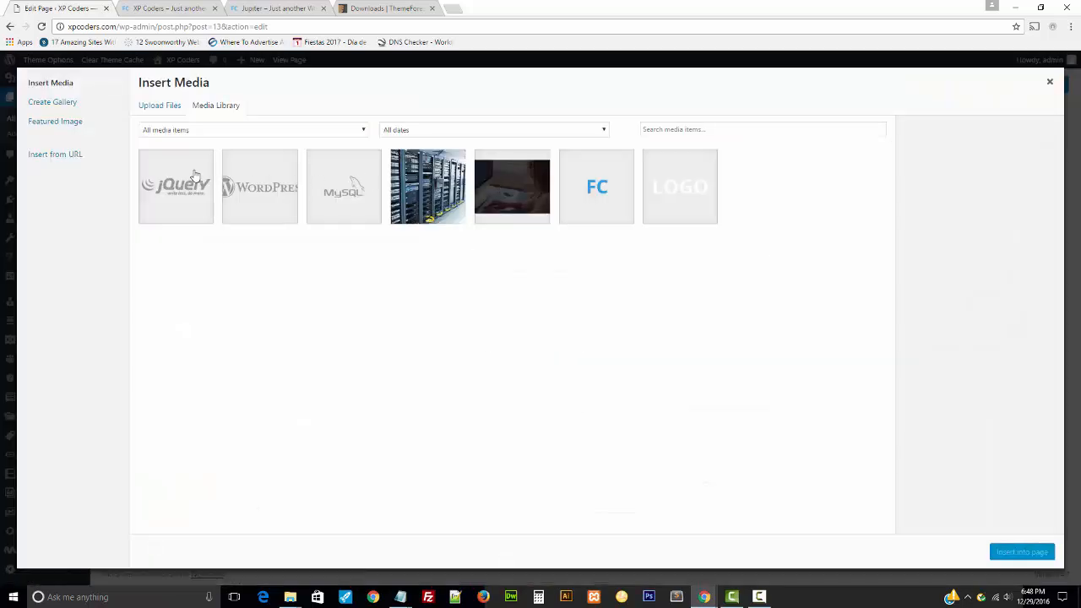
{"action": "left_click", "coordinate": [167, 109]}
{"action": "left_click", "coordinate": [264, 8]}
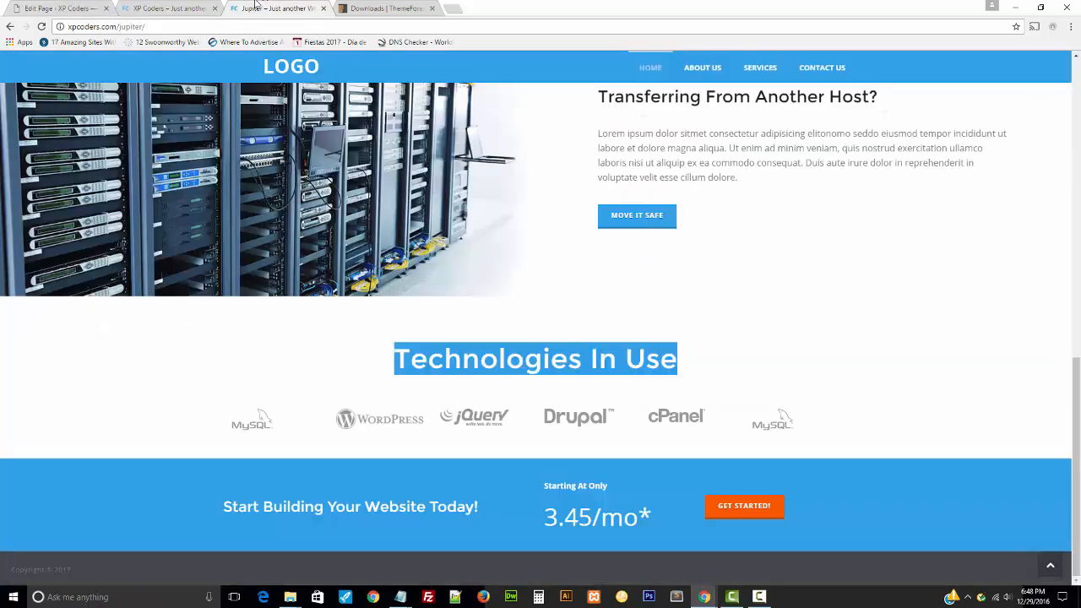
{"action": "left_click", "coordinate": [177, 7]}
{"action": "left_click", "coordinate": [75, 7]}
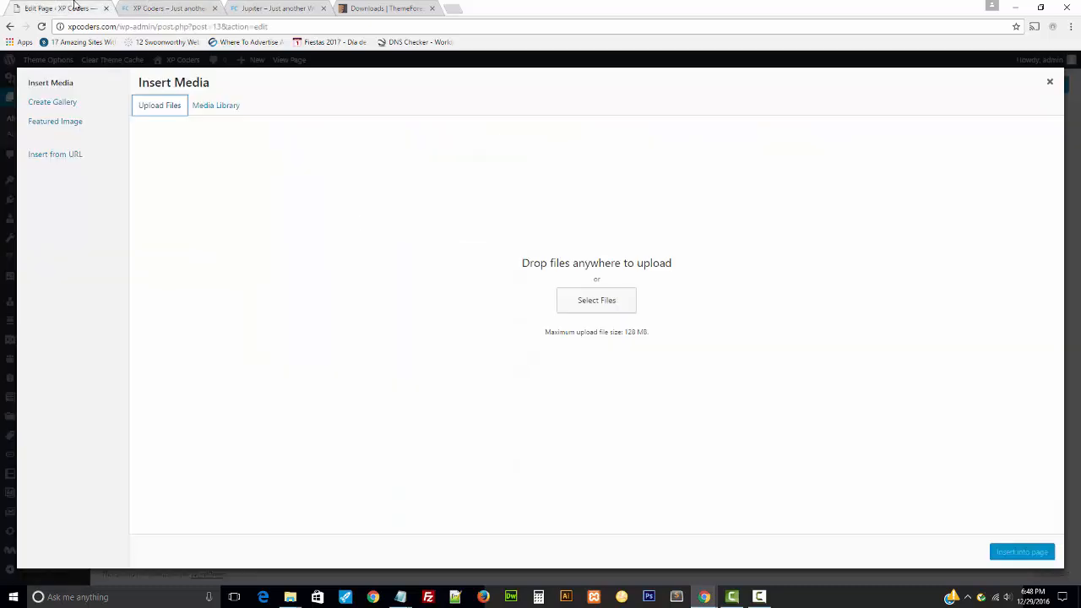
{"action": "left_click", "coordinate": [595, 302]}
{"action": "double_click", "coordinate": [139, 137]}
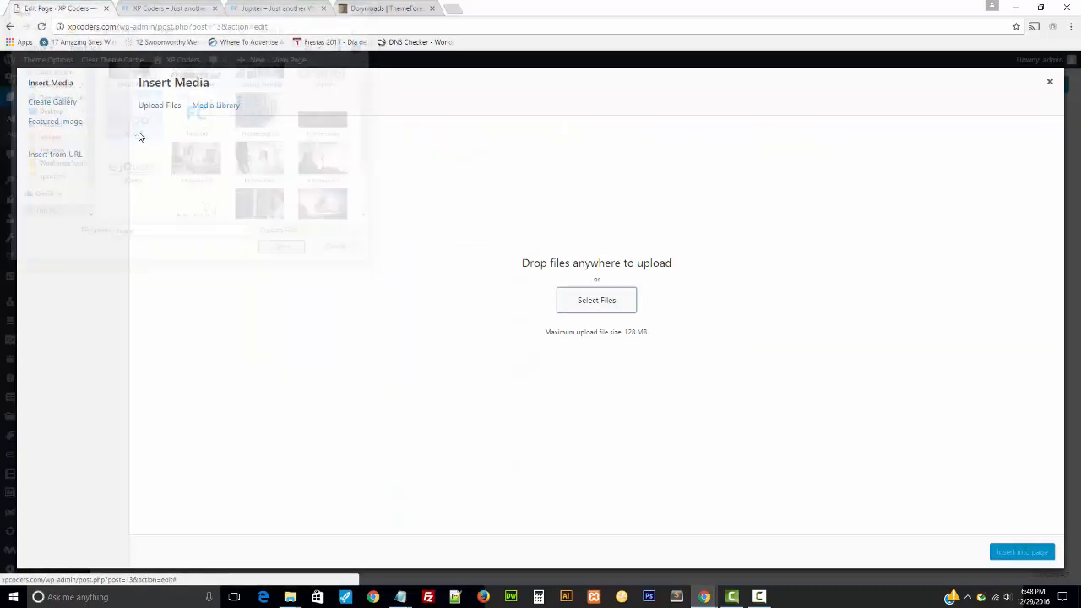
{"action": "left_click", "coordinate": [1021, 552]}
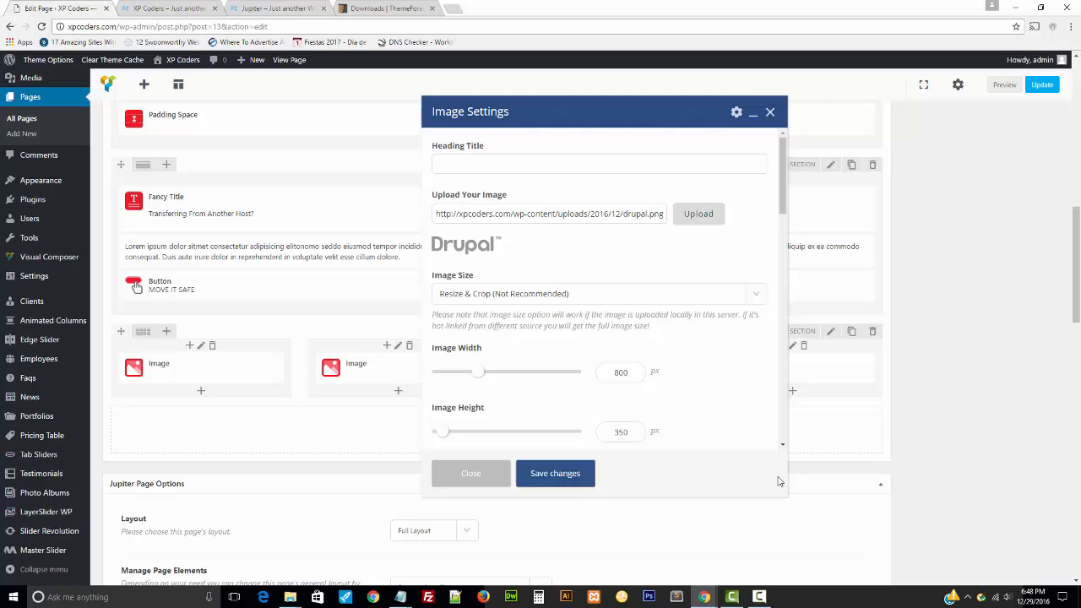
{"action": "left_click", "coordinate": [577, 471]}
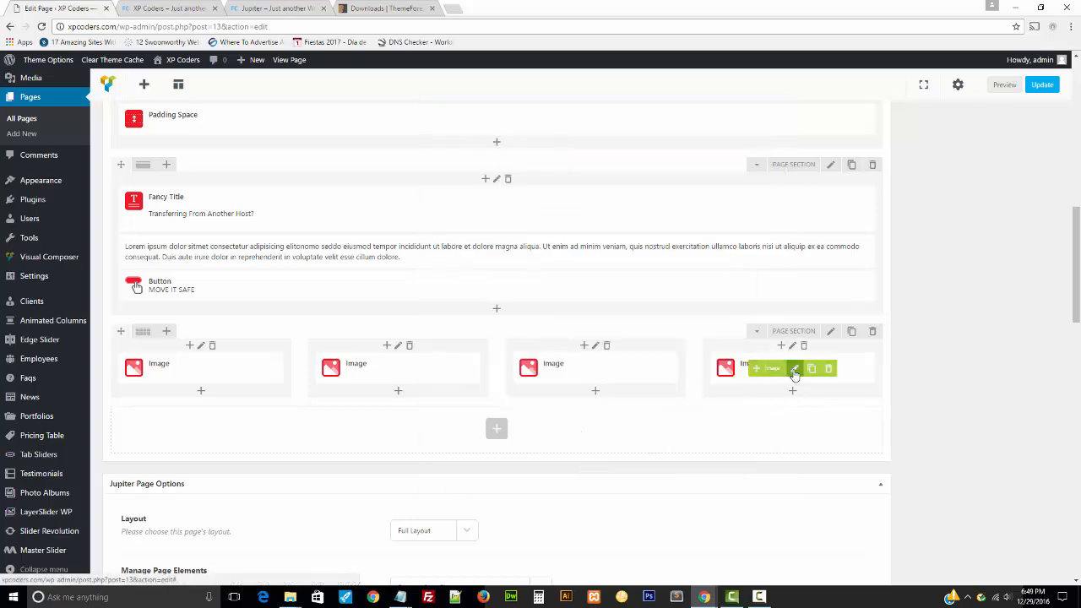
- Review the image settings of the fourth, third and second logo columns, and compare the Jupiter demo page with the live XP Coders page
{"action": "left_click", "coordinate": [794, 369]}
{"action": "left_click", "coordinate": [270, 10]}
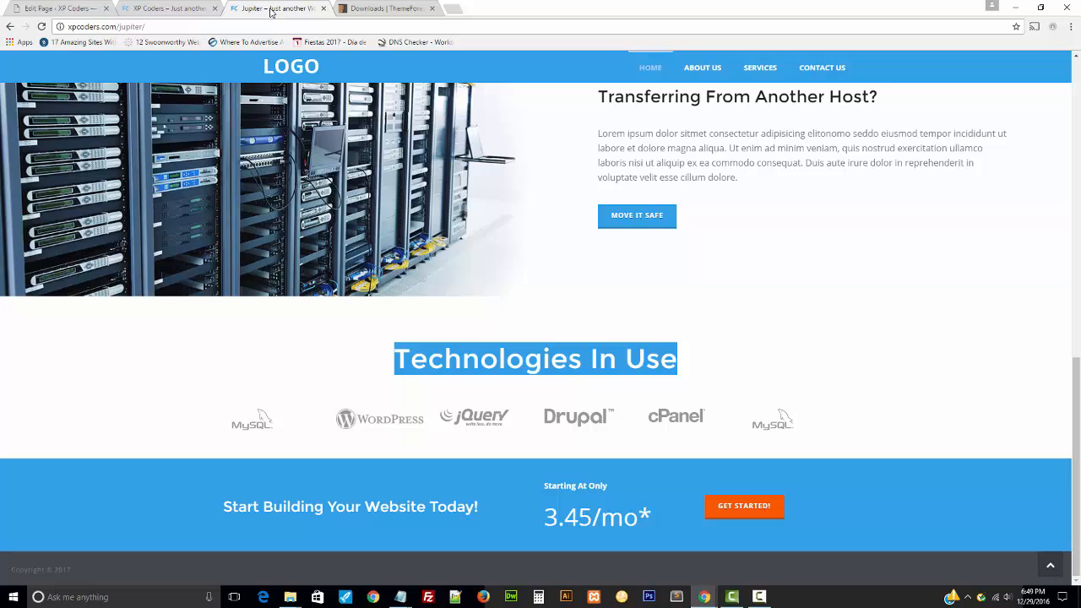
{"action": "left_click", "coordinate": [169, 7]}
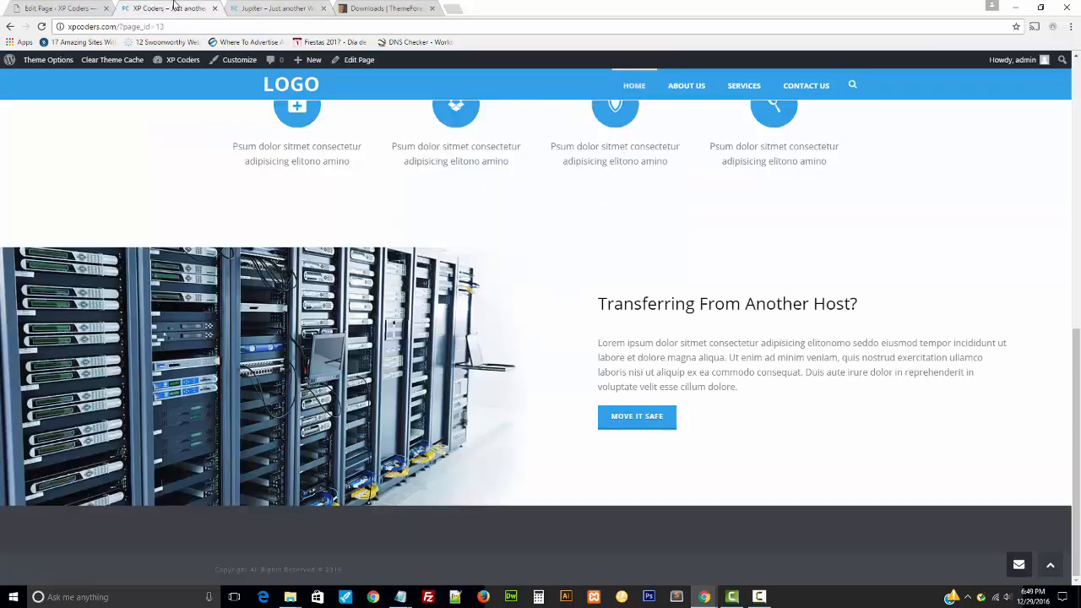
{"action": "left_click", "coordinate": [59, 8]}
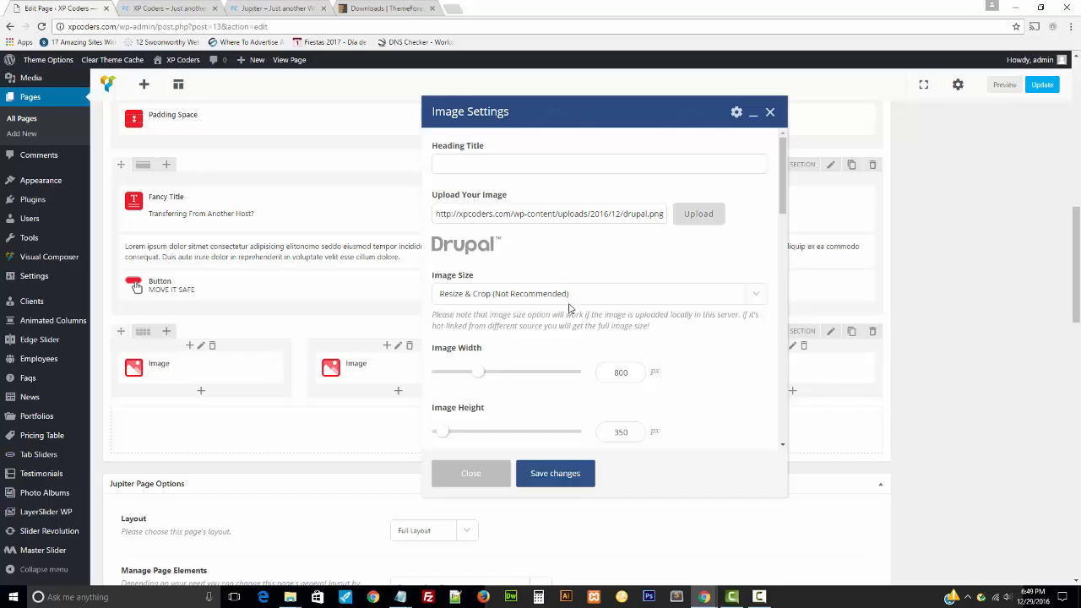
{"action": "left_click", "coordinate": [487, 474]}
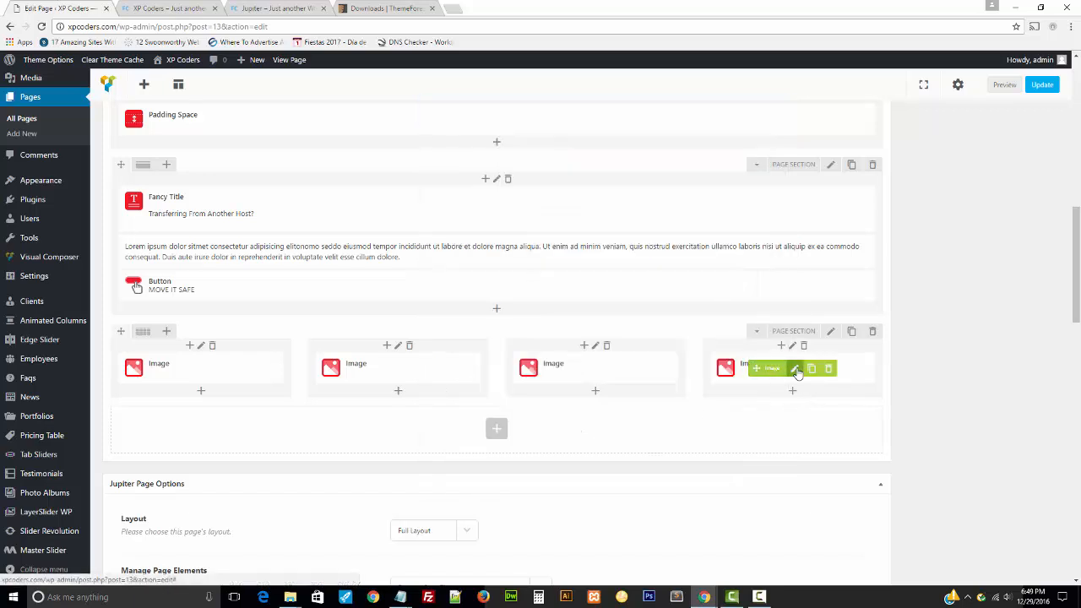
{"action": "left_click", "coordinate": [797, 371]}
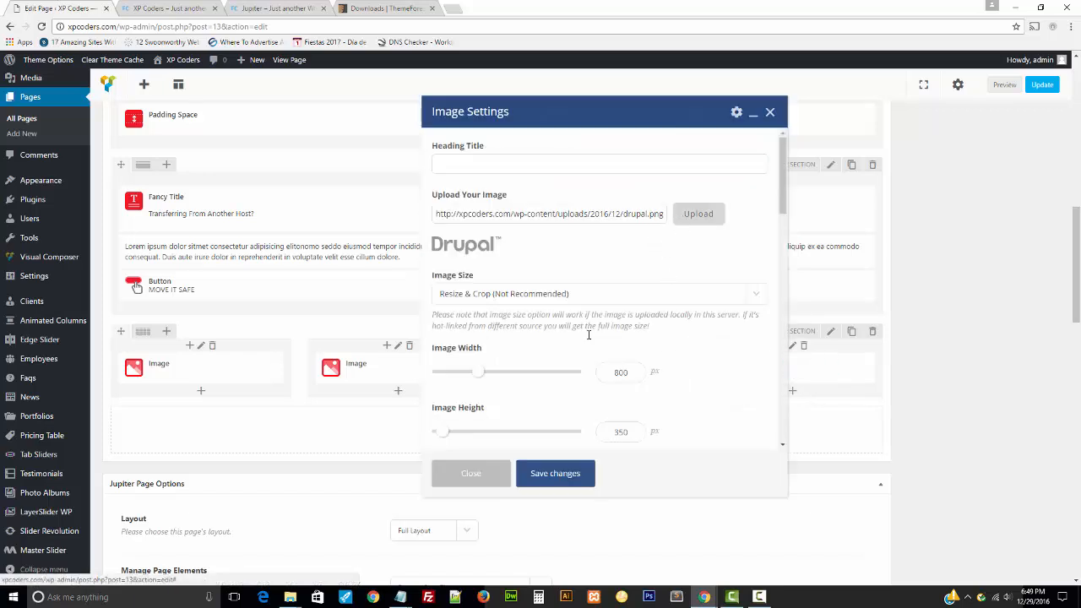
{"action": "left_click", "coordinate": [490, 475]}
{"action": "left_click", "coordinate": [597, 369]}
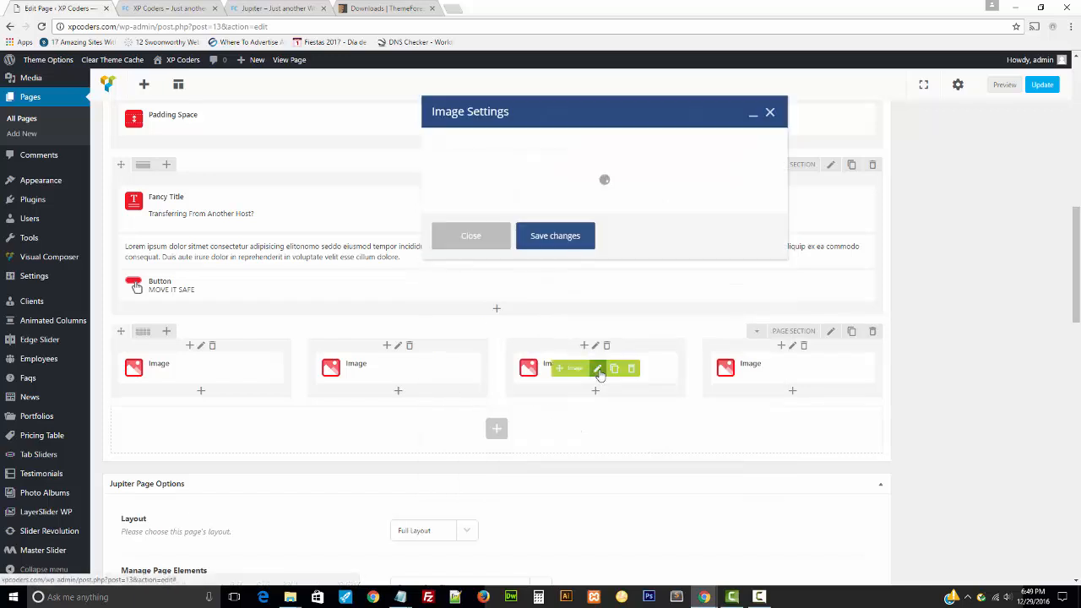
{"action": "left_click", "coordinate": [471, 472]}
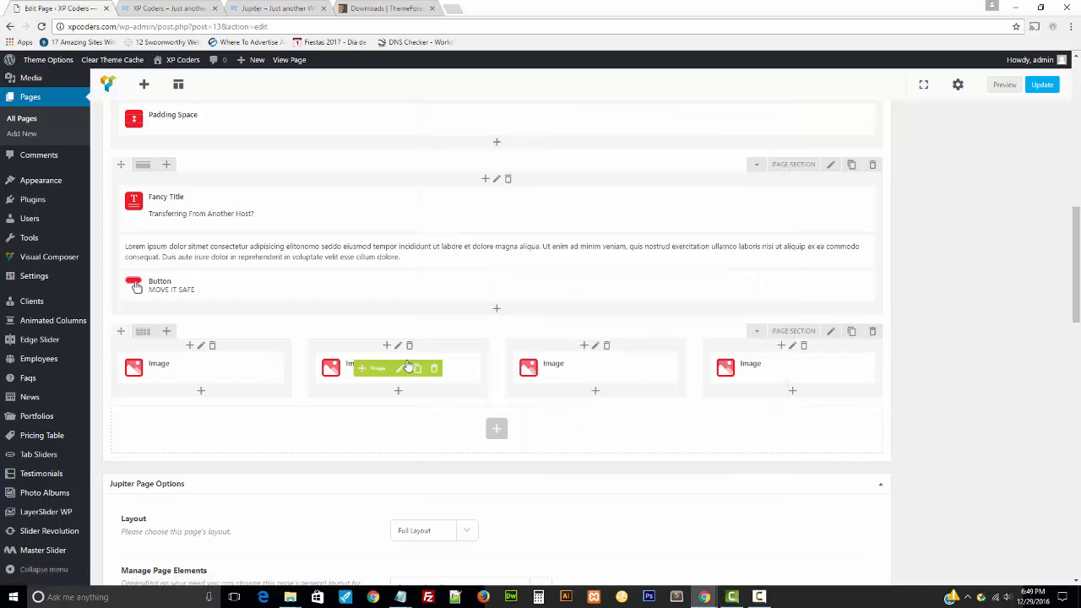
{"action": "left_click", "coordinate": [402, 370]}
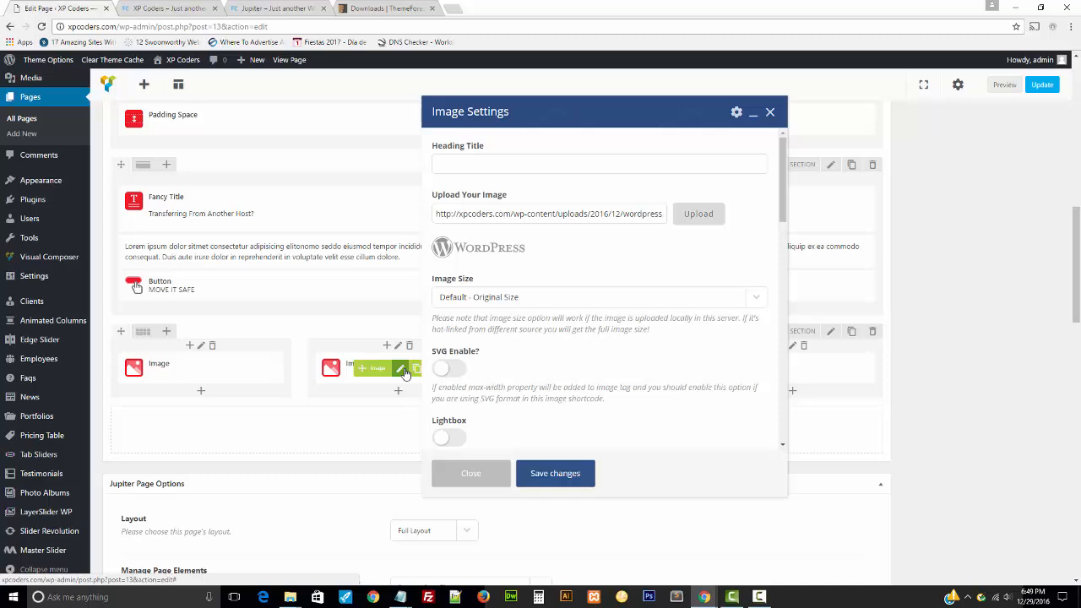
{"action": "left_click", "coordinate": [470, 474]}
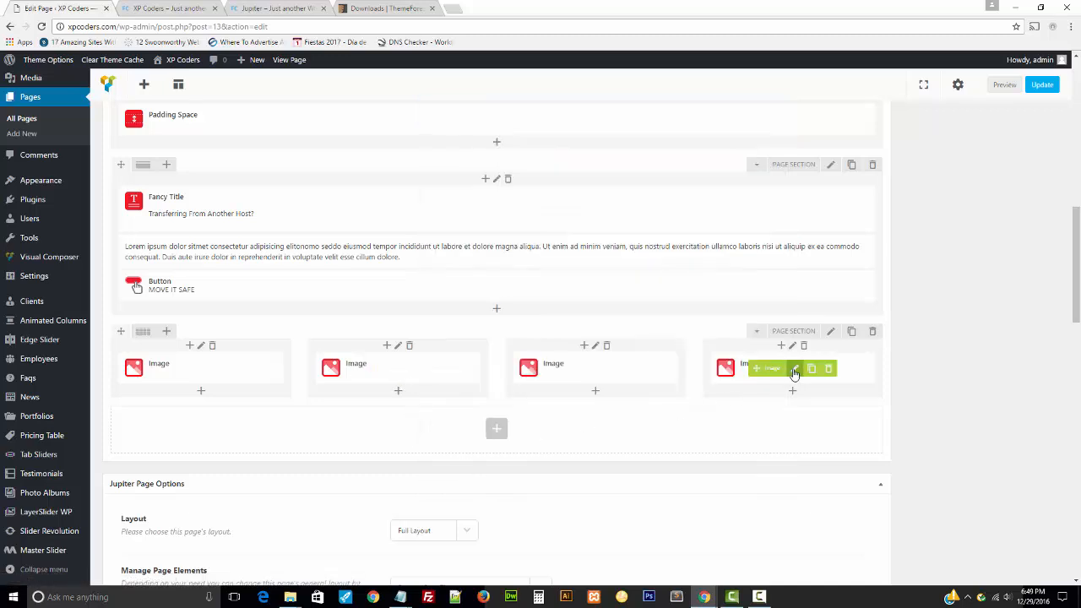
{"action": "left_click", "coordinate": [794, 371]}
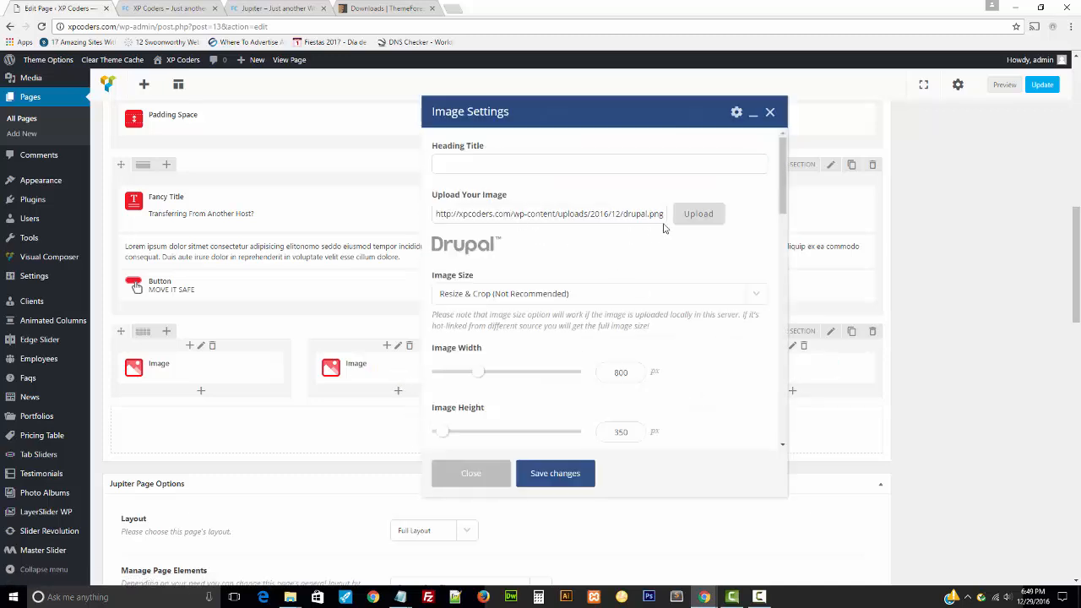
{"action": "left_click", "coordinate": [472, 473]}
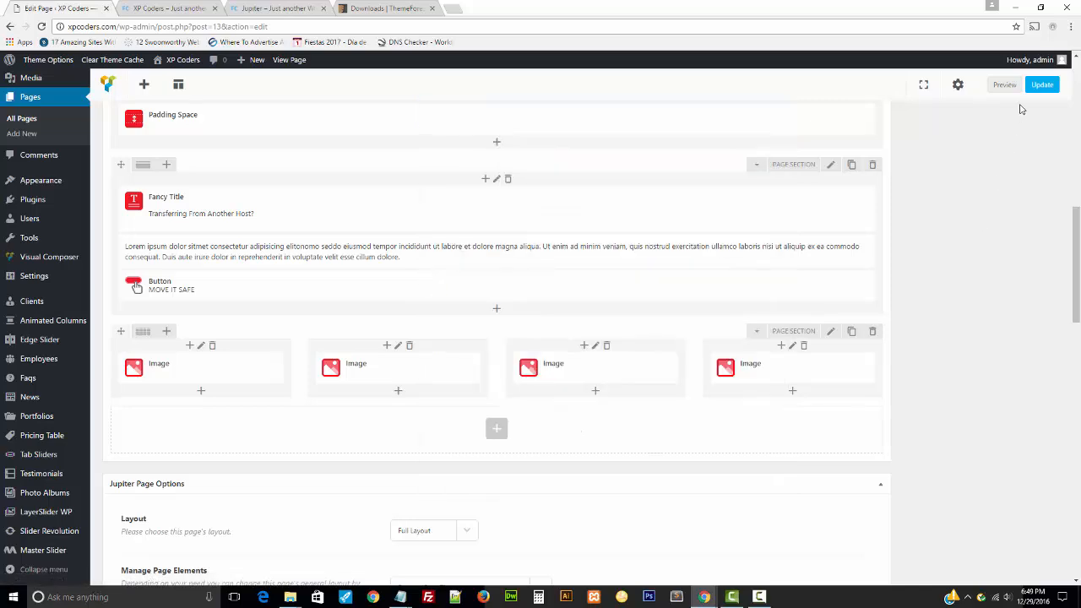
- Update the home page and reload the live XP Coders page to check the four logos
{"action": "left_click", "coordinate": [1042, 85]}
{"action": "left_click", "coordinate": [166, 8]}
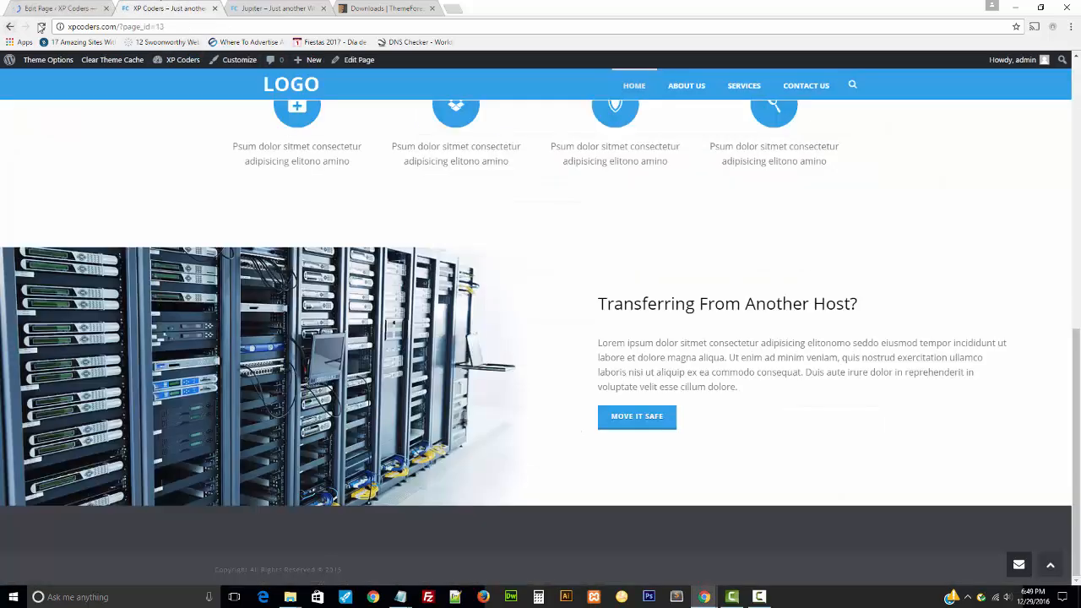
{"action": "left_click", "coordinate": [40, 27]}
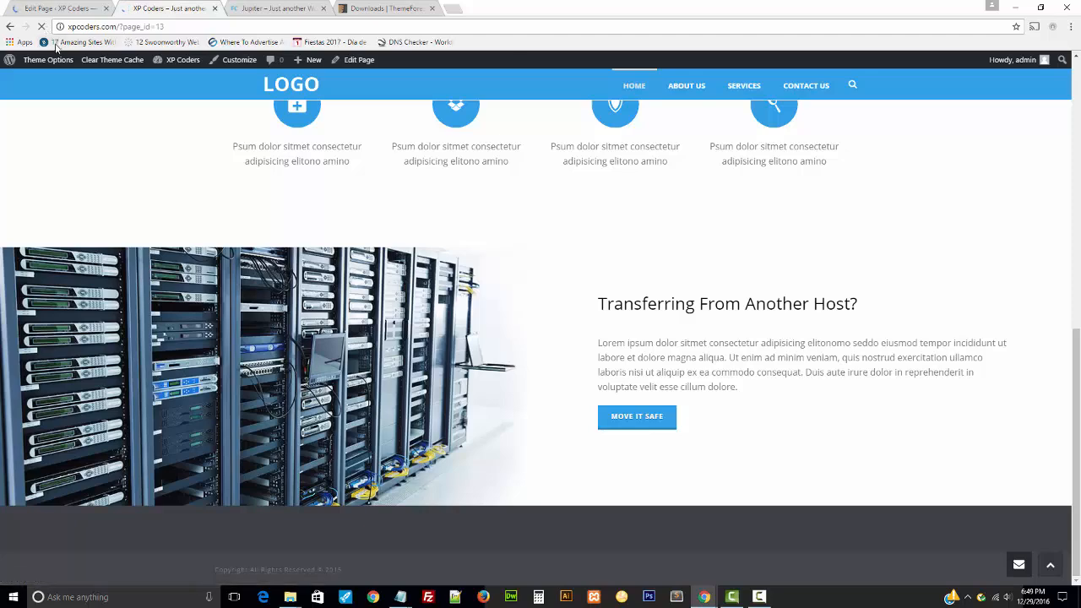
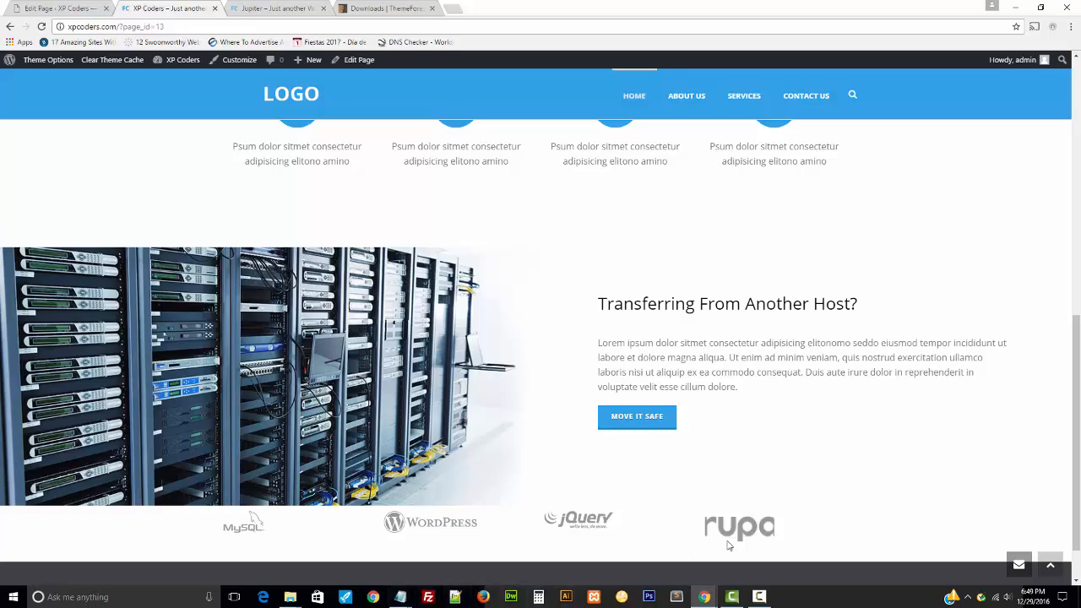
- Set the fourth column's drupal image to Image Size "Default - Original Size" and save the element
{"action": "left_click", "coordinate": [78, 5]}
{"action": "scroll", "coordinate": [622, 354], "scroll_direction": "down", "scroll_amount": 6}
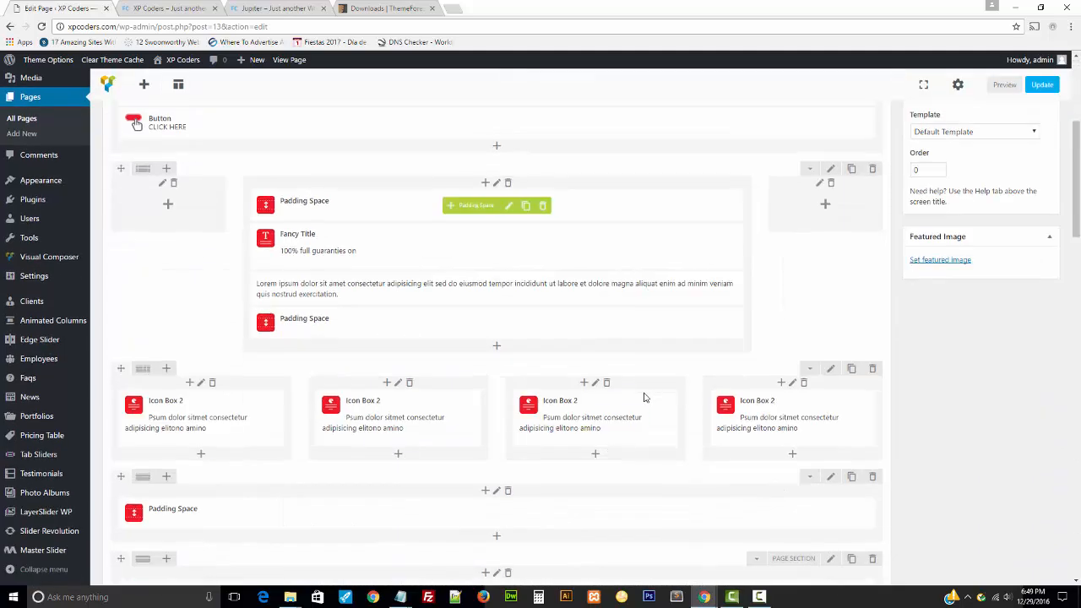
{"action": "scroll", "coordinate": [741, 426], "scroll_direction": "down", "scroll_amount": 2}
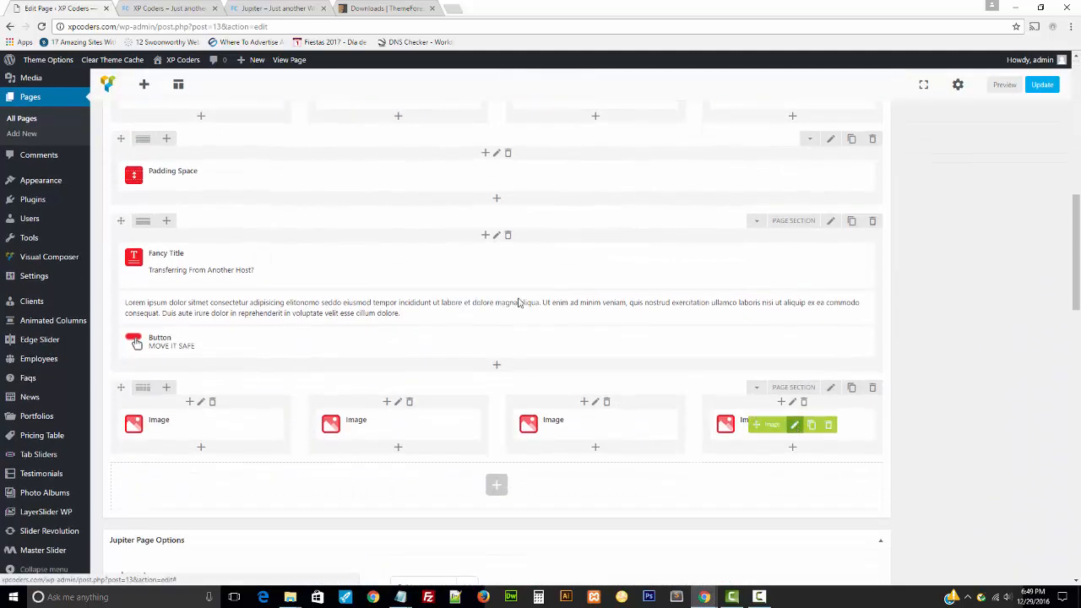
{"action": "left_click", "coordinate": [146, 6]}
{"action": "scroll", "coordinate": [770, 581], "scroll_direction": "down", "scroll_amount": 1}
{"action": "left_click", "coordinate": [24, 7]}
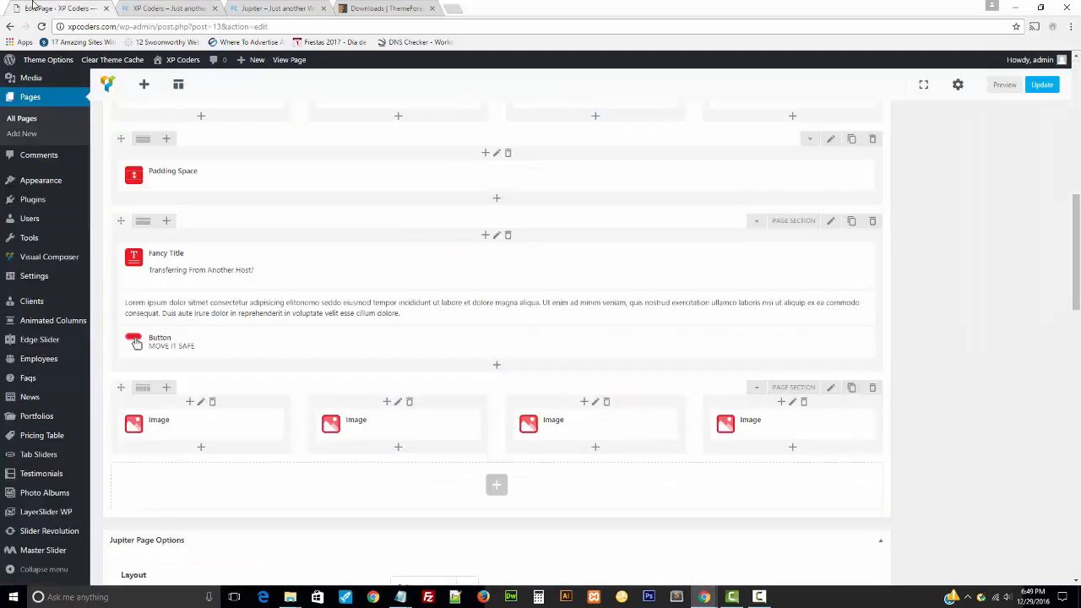
{"action": "left_click", "coordinate": [795, 425]}
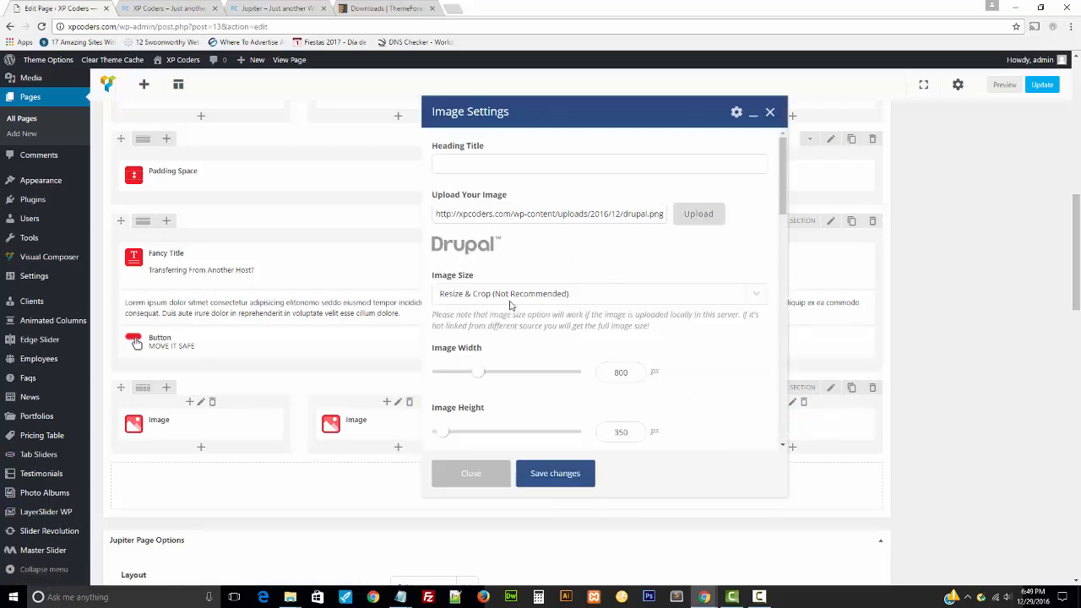
{"action": "left_click", "coordinate": [541, 294]}
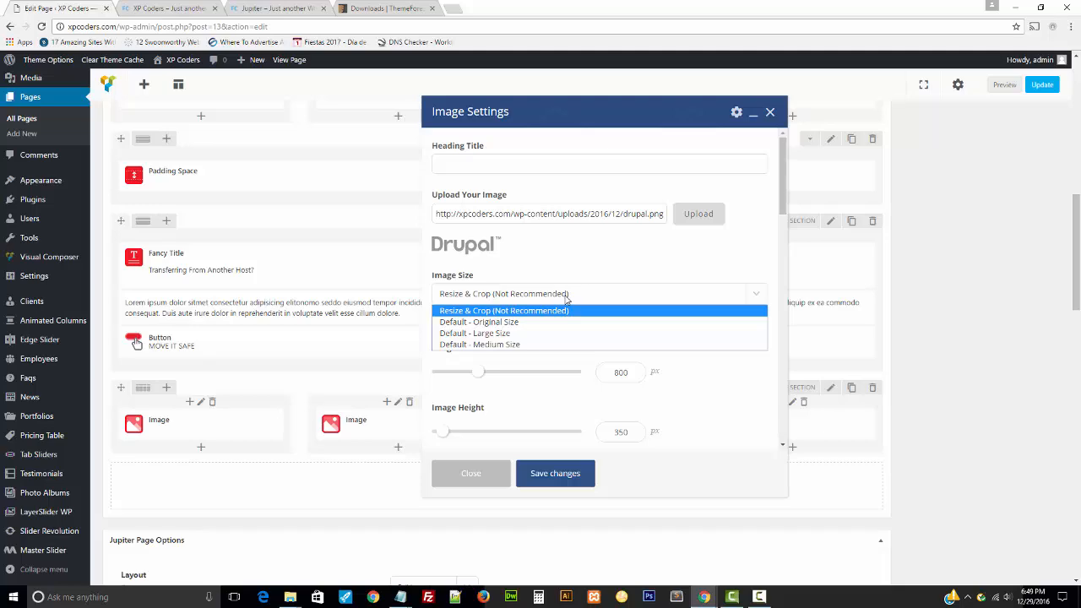
{"action": "left_click", "coordinate": [513, 328]}
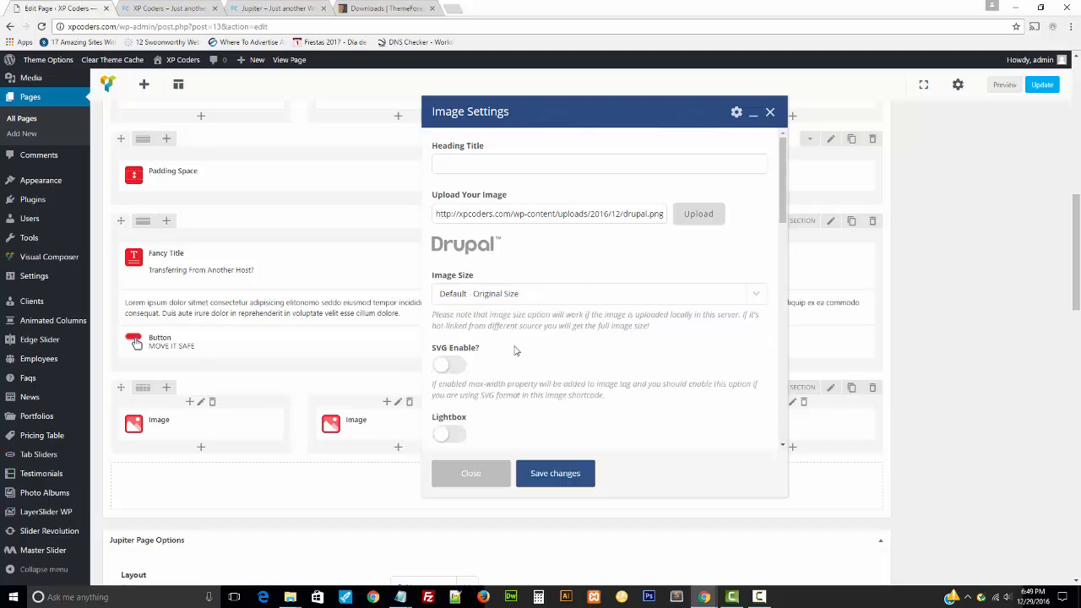
{"action": "left_click", "coordinate": [555, 474]}
- Update the page again and reload the live XP Coders page to check the Drupal logo
{"action": "left_click", "coordinate": [1041, 84]}
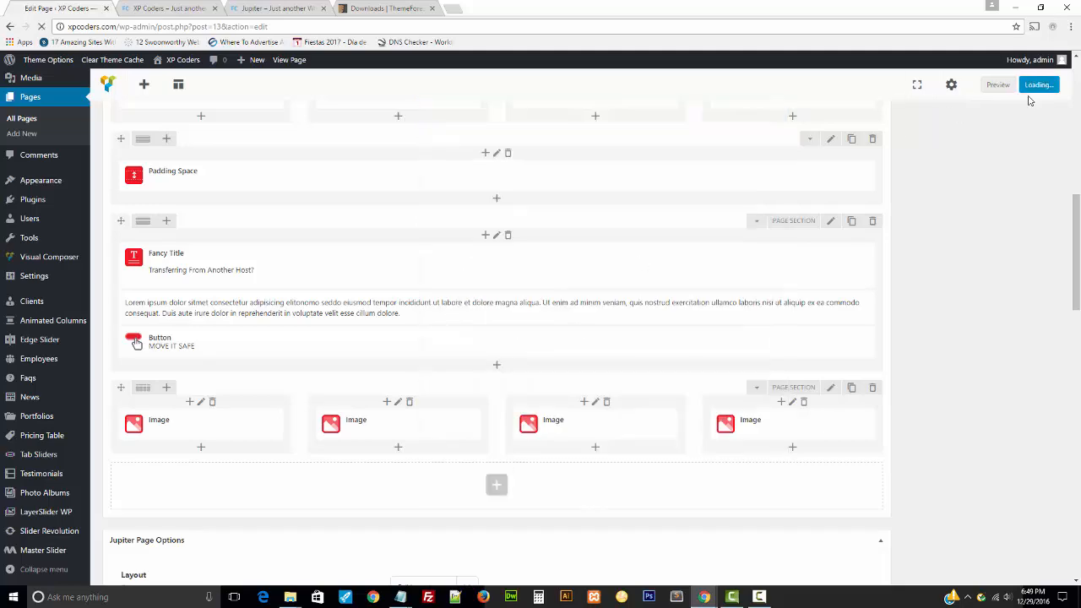
{"action": "left_click", "coordinate": [193, 6]}
{"action": "left_click", "coordinate": [41, 26]}
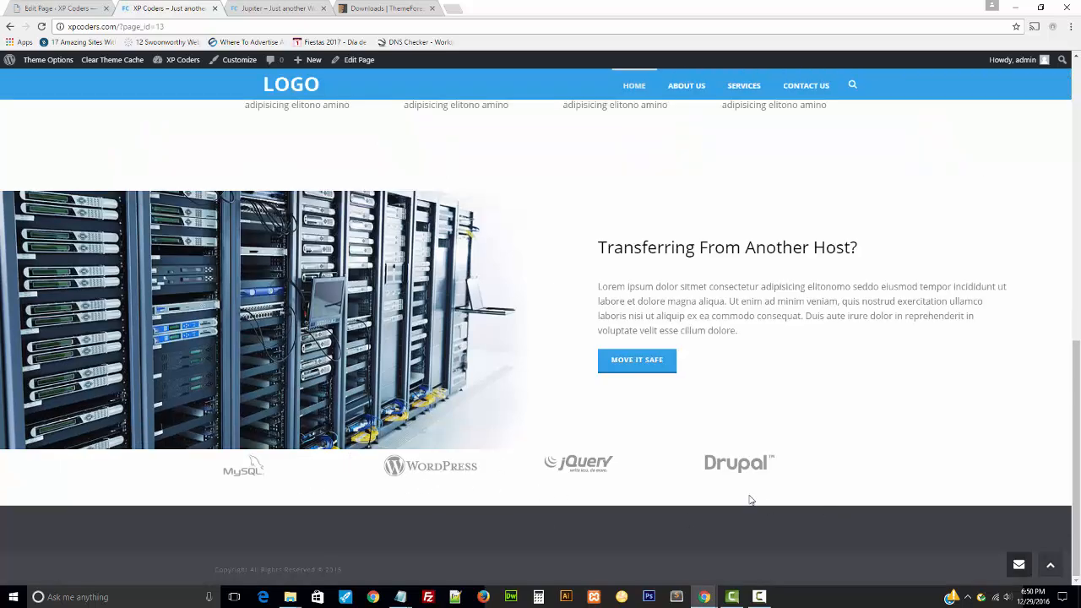
- Add a Fancy Title element in a new row below the four logo images in the home page layout
{"action": "left_click", "coordinate": [101, 6]}
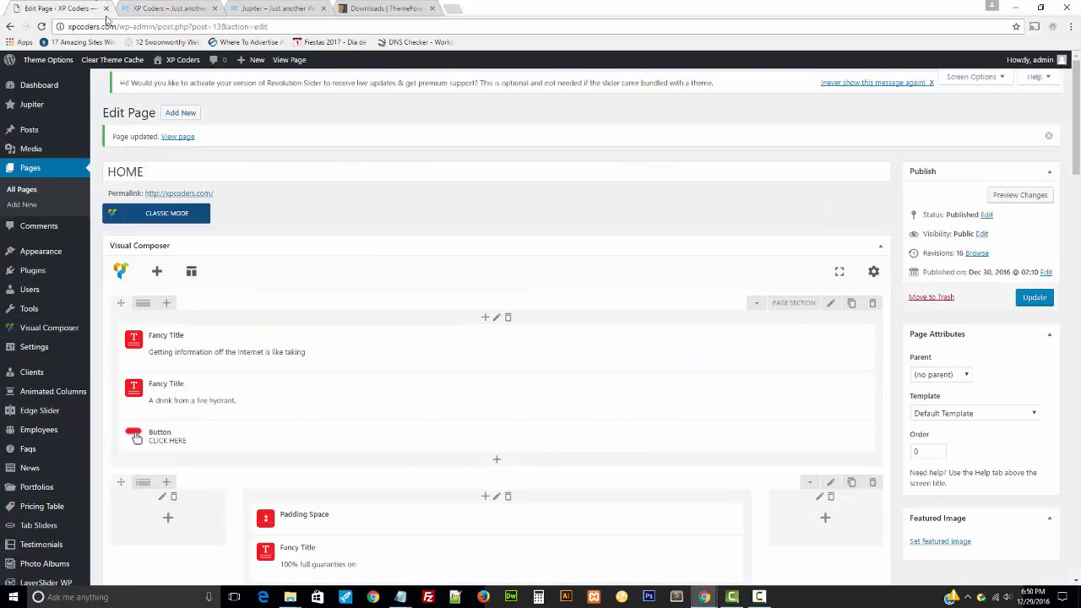
{"action": "scroll", "coordinate": [601, 439], "scroll_direction": "down", "scroll_amount": 8}
{"action": "scroll", "coordinate": [600, 438], "scroll_direction": "down", "scroll_amount": 3}
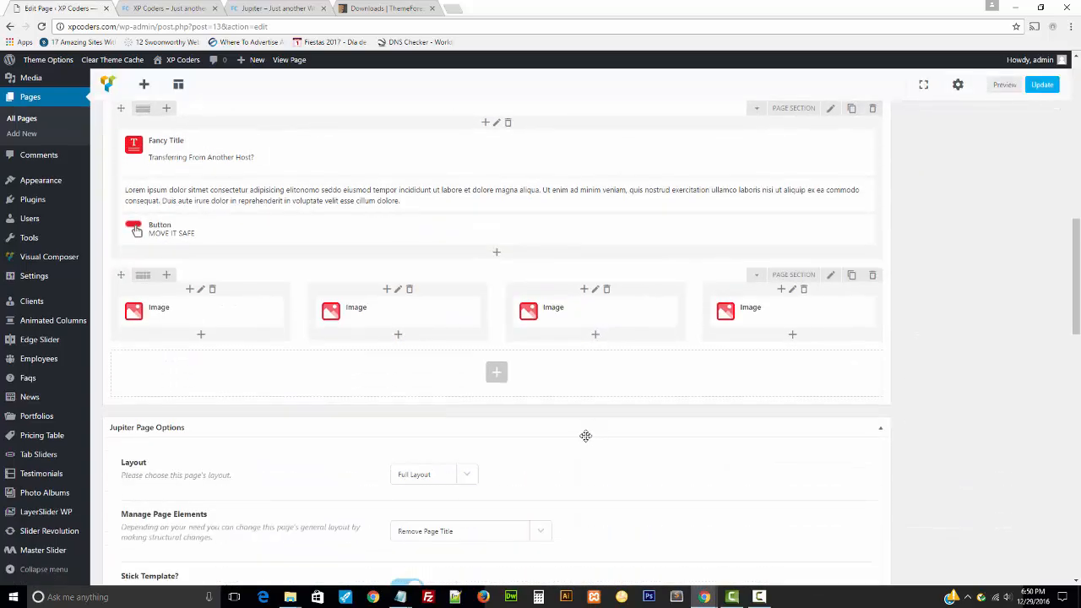
{"action": "scroll", "coordinate": [586, 436], "scroll_direction": "up", "scroll_amount": 1}
{"action": "left_click", "coordinate": [497, 429]}
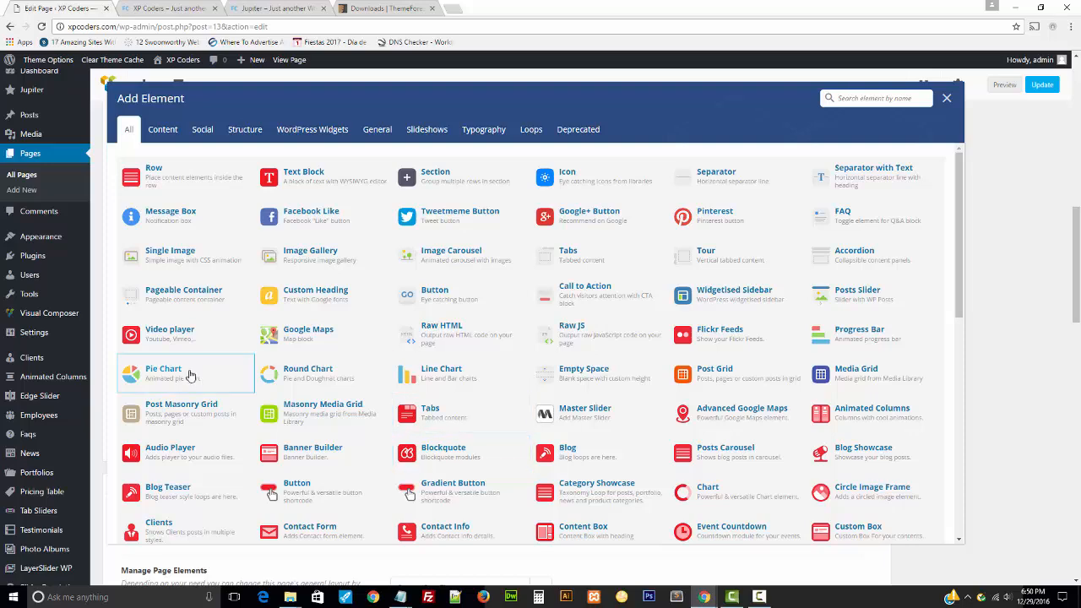
{"action": "scroll", "coordinate": [190, 375], "scroll_direction": "down", "scroll_amount": 3}
{"action": "scroll", "coordinate": [174, 429], "scroll_direction": "up", "scroll_amount": 3}
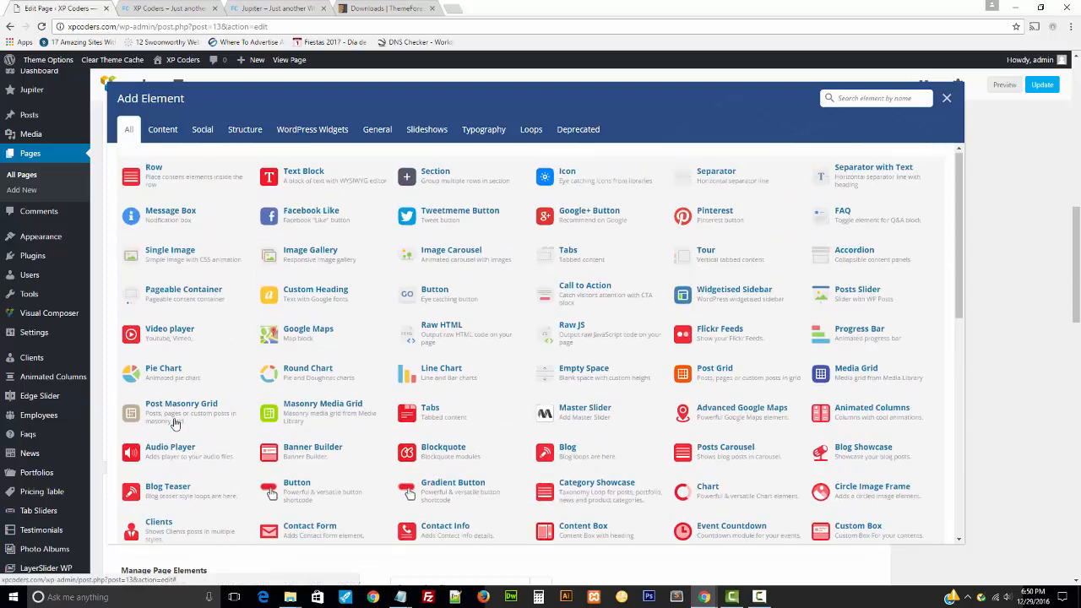
{"action": "scroll", "coordinate": [191, 334], "scroll_direction": "down", "scroll_amount": 2}
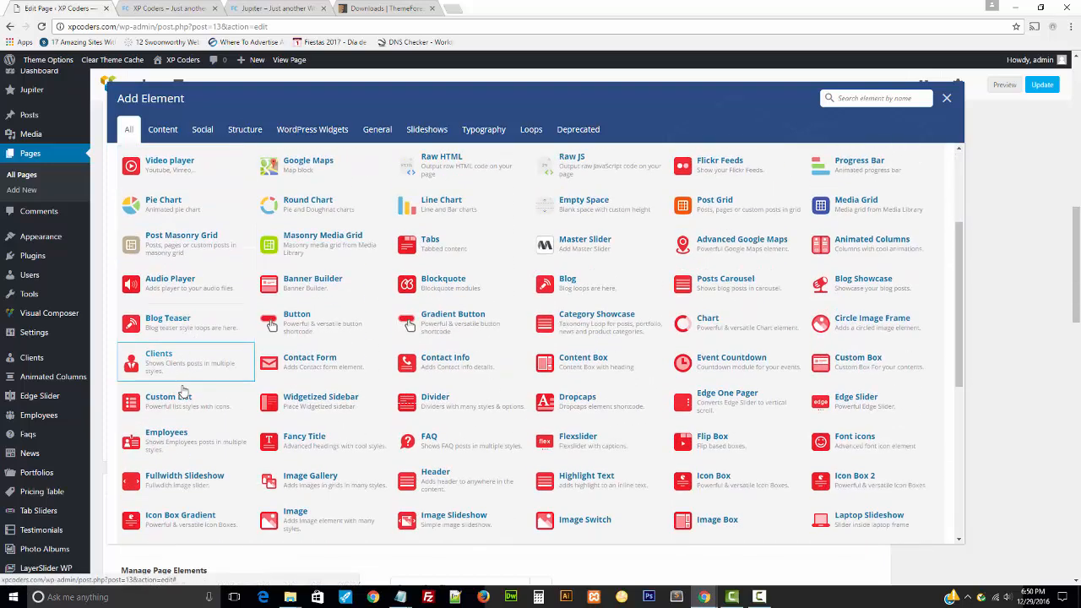
{"action": "scroll", "coordinate": [182, 388], "scroll_direction": "down", "scroll_amount": 3}
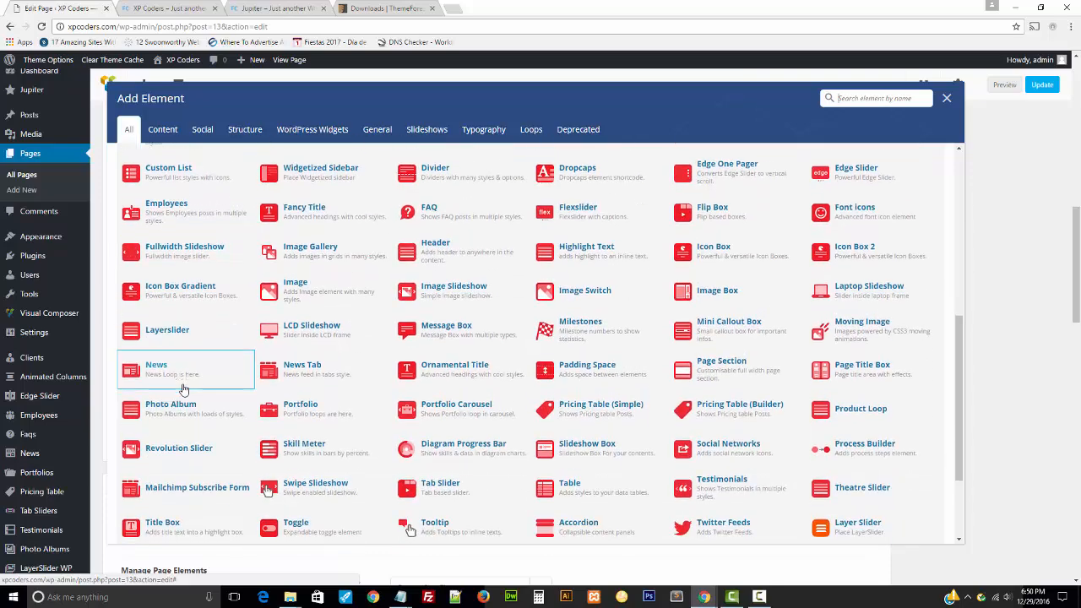
{"action": "scroll", "coordinate": [183, 389], "scroll_direction": "down", "scroll_amount": 2}
{"action": "scroll", "coordinate": [181, 390], "scroll_direction": "up", "scroll_amount": 5}
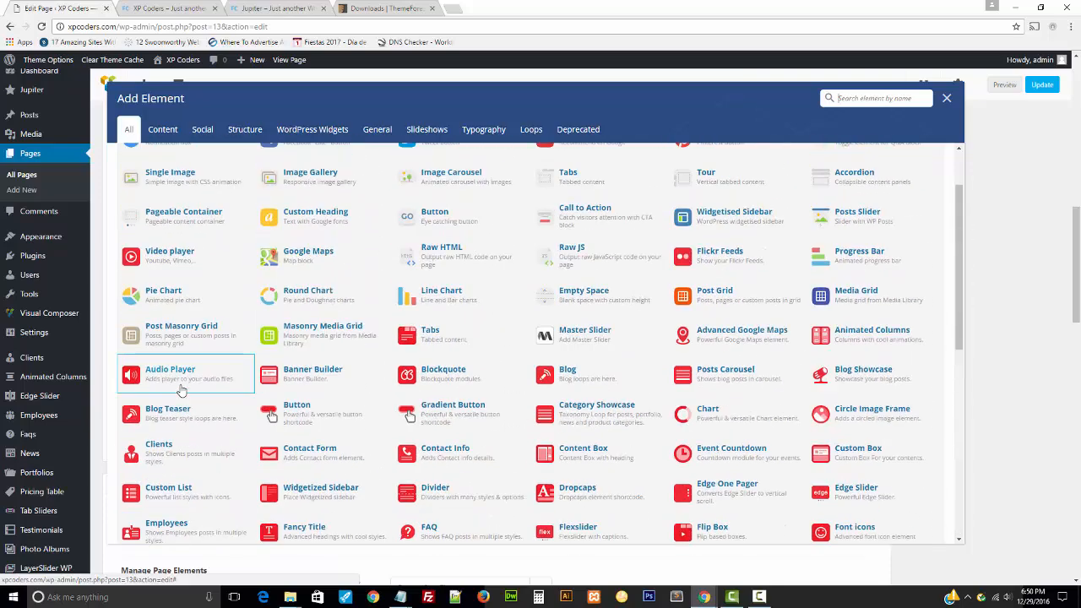
{"action": "scroll", "coordinate": [181, 390], "scroll_direction": "up", "scroll_amount": 1}
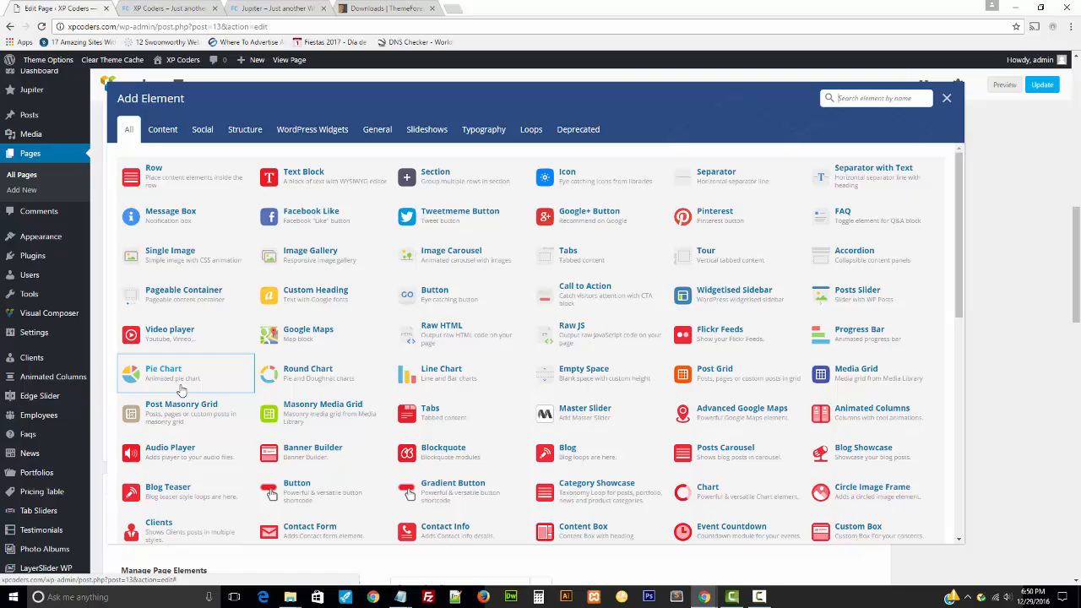
{"action": "scroll", "coordinate": [179, 391], "scroll_direction": "down", "scroll_amount": 3}
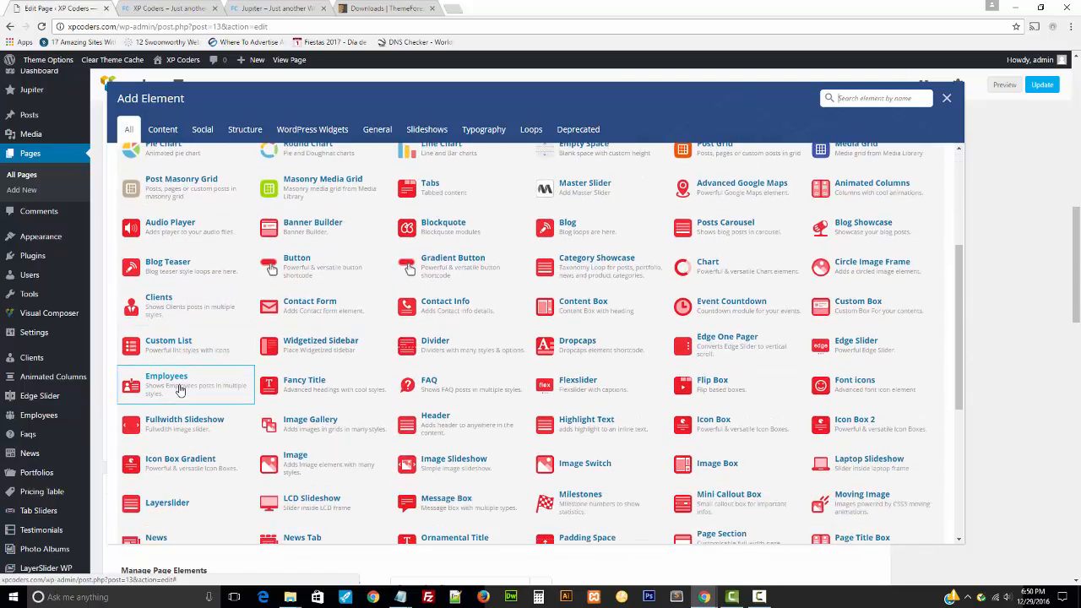
{"action": "scroll", "coordinate": [179, 390], "scroll_direction": "down", "scroll_amount": 4}
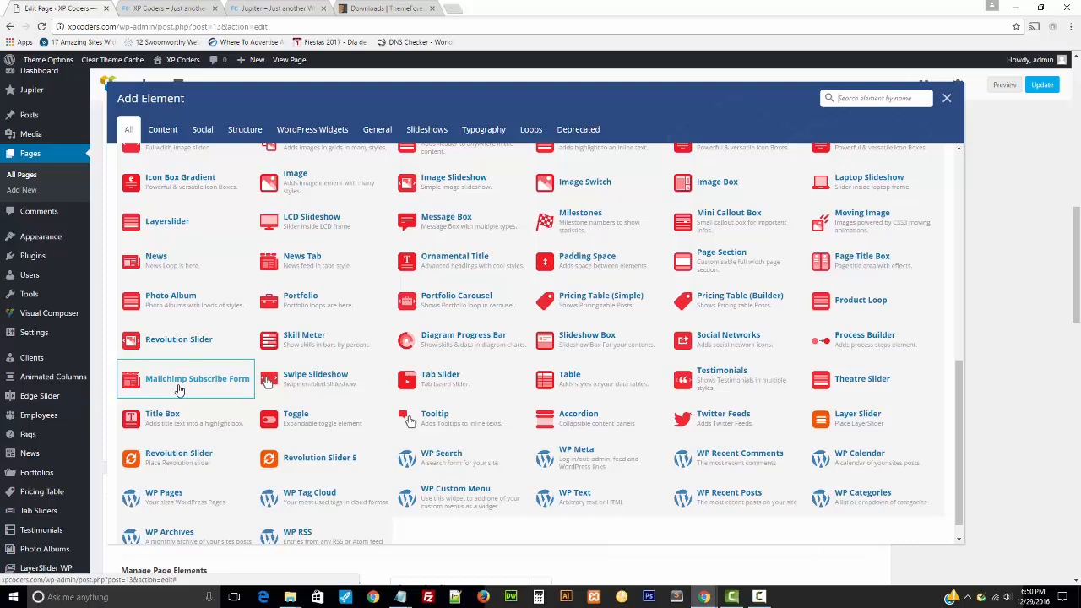
{"action": "scroll", "coordinate": [309, 418], "scroll_direction": "up", "scroll_amount": 2}
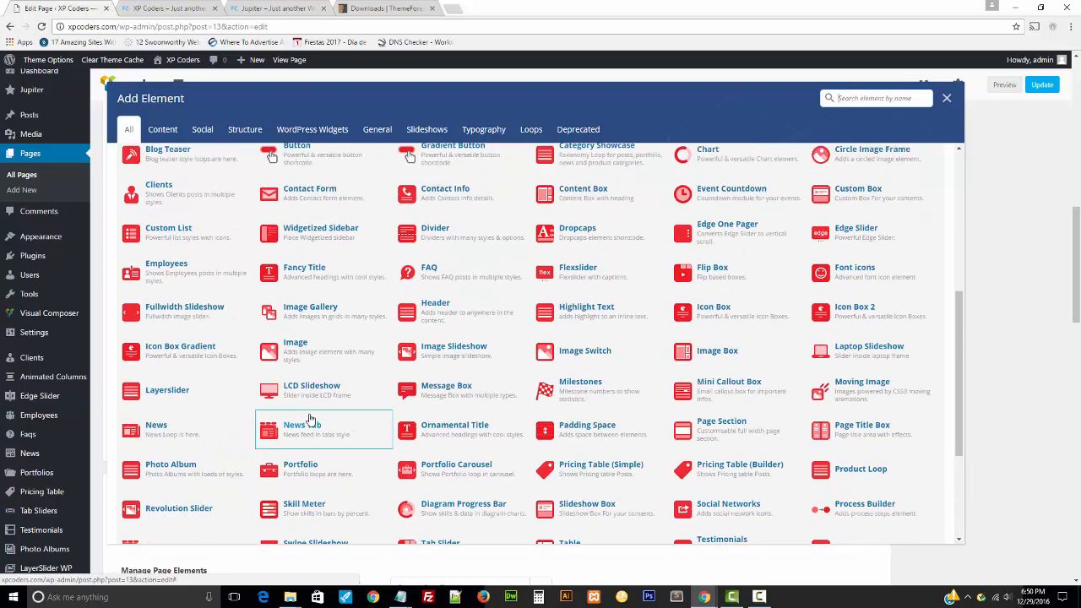
{"action": "left_click", "coordinate": [300, 272]}
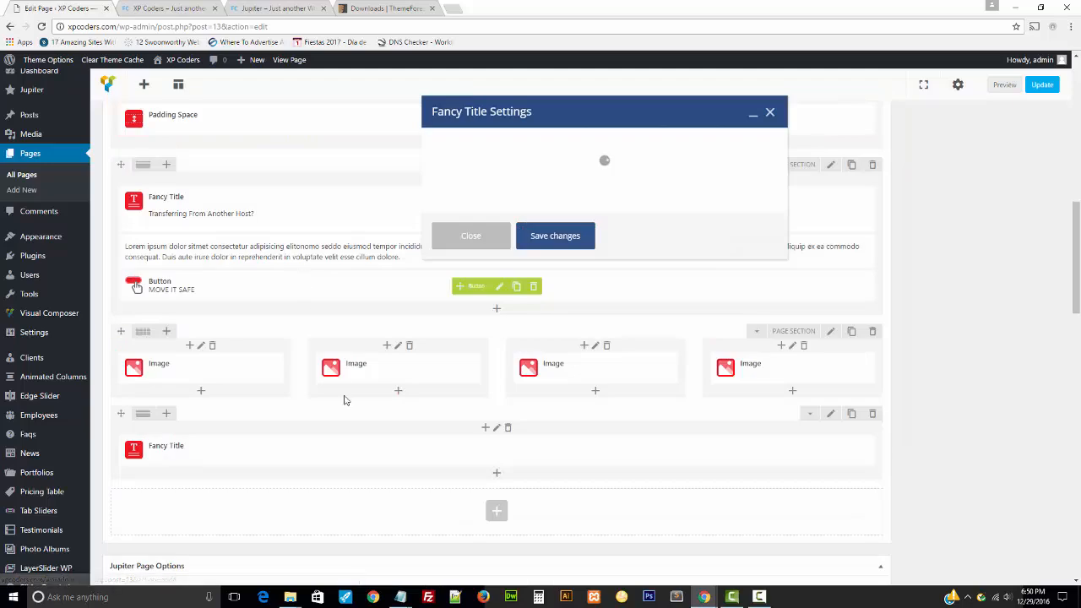
- Copy the "Technologies In Use" heading from the Jupiter demo page and paste it into the new Fancy Title's content
{"action": "scroll", "coordinate": [579, 408], "scroll_direction": "down", "scroll_amount": 3}
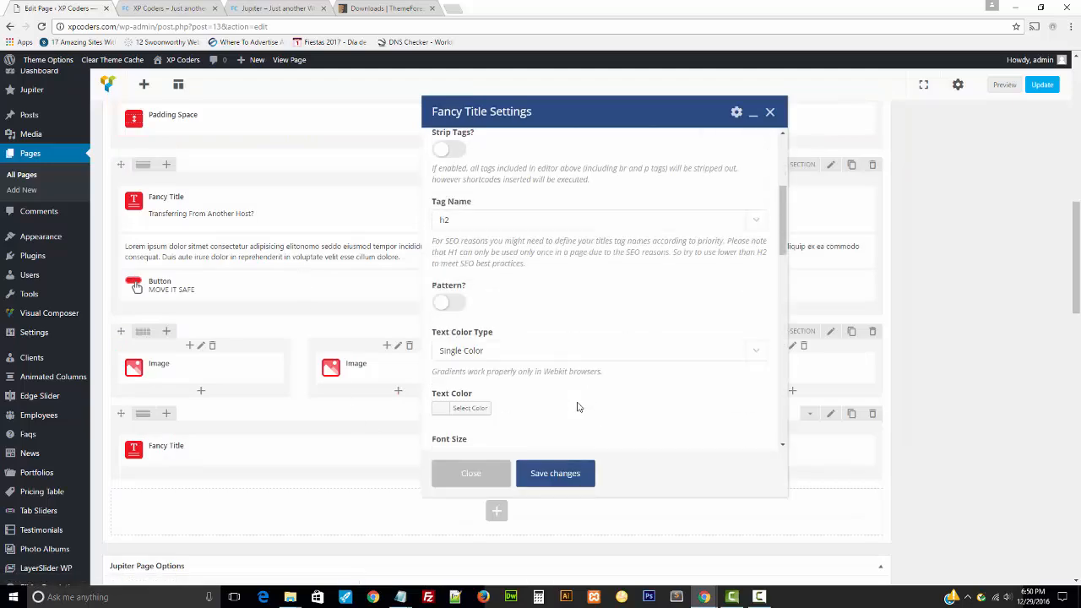
{"action": "left_click", "coordinate": [292, 7]}
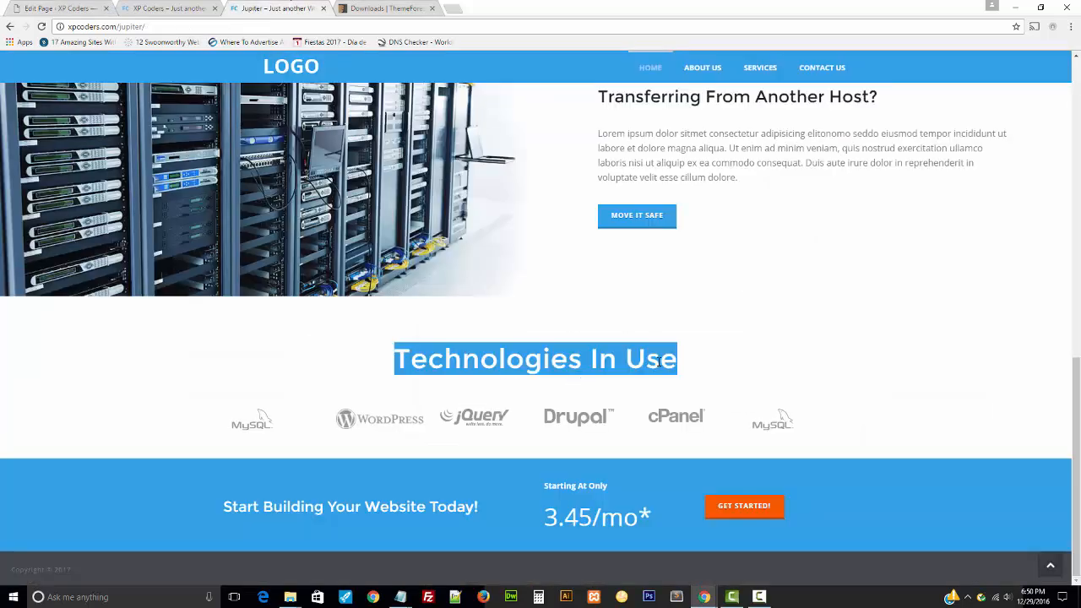
{"action": "left_click", "coordinate": [167, 7]}
{"action": "left_click", "coordinate": [60, 7]}
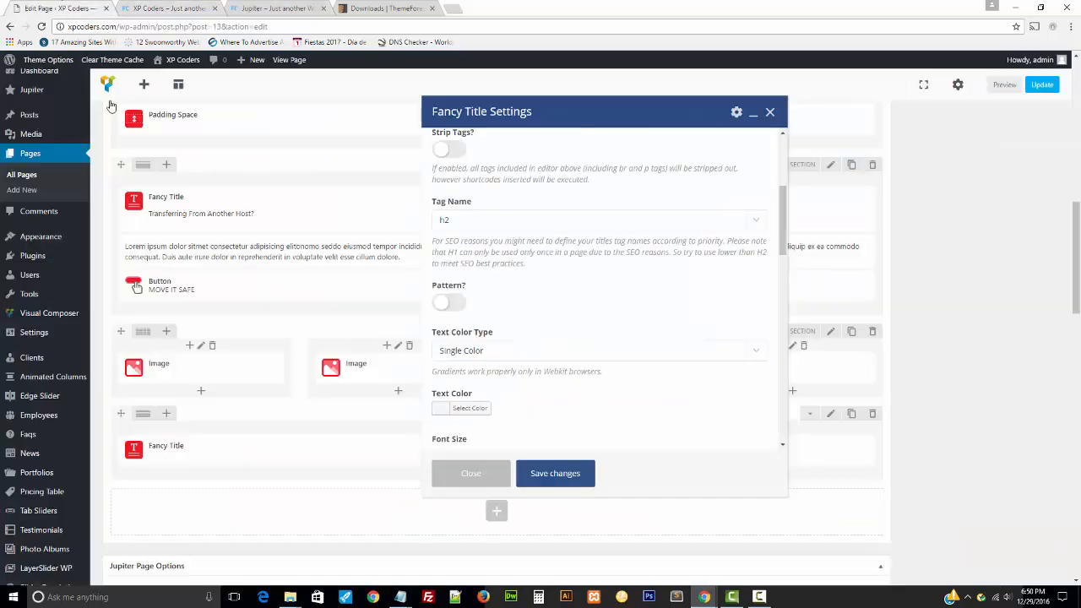
{"action": "scroll", "coordinate": [570, 406], "scroll_direction": "down", "scroll_amount": 3}
{"action": "scroll", "coordinate": [541, 403], "scroll_direction": "down", "scroll_amount": 6}
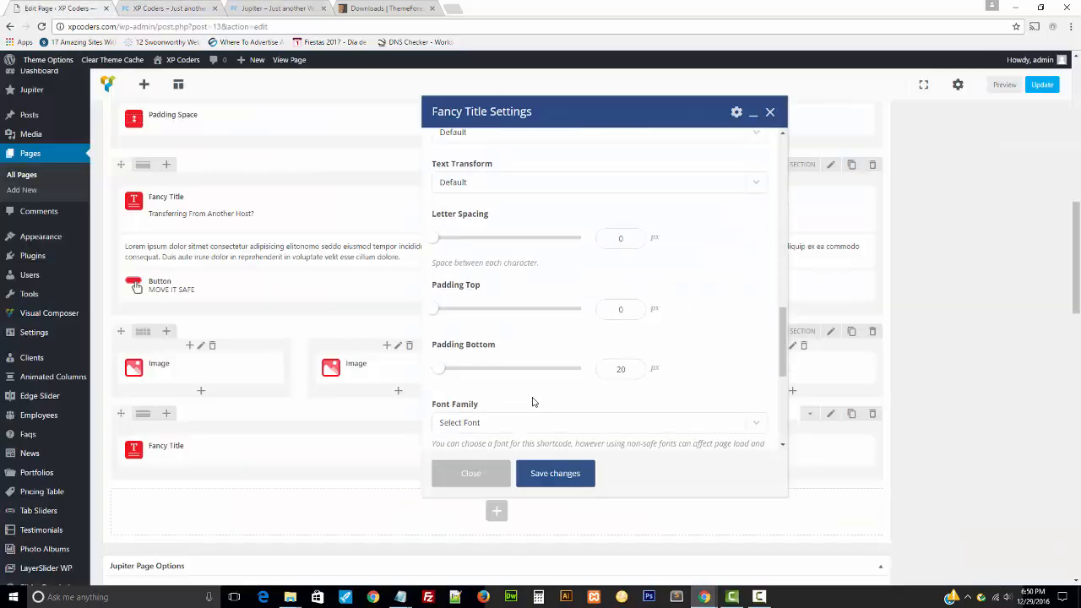
{"action": "scroll", "coordinate": [533, 403], "scroll_direction": "up", "scroll_amount": 8}
{"action": "scroll", "coordinate": [532, 402], "scroll_direction": "up", "scroll_amount": 5}
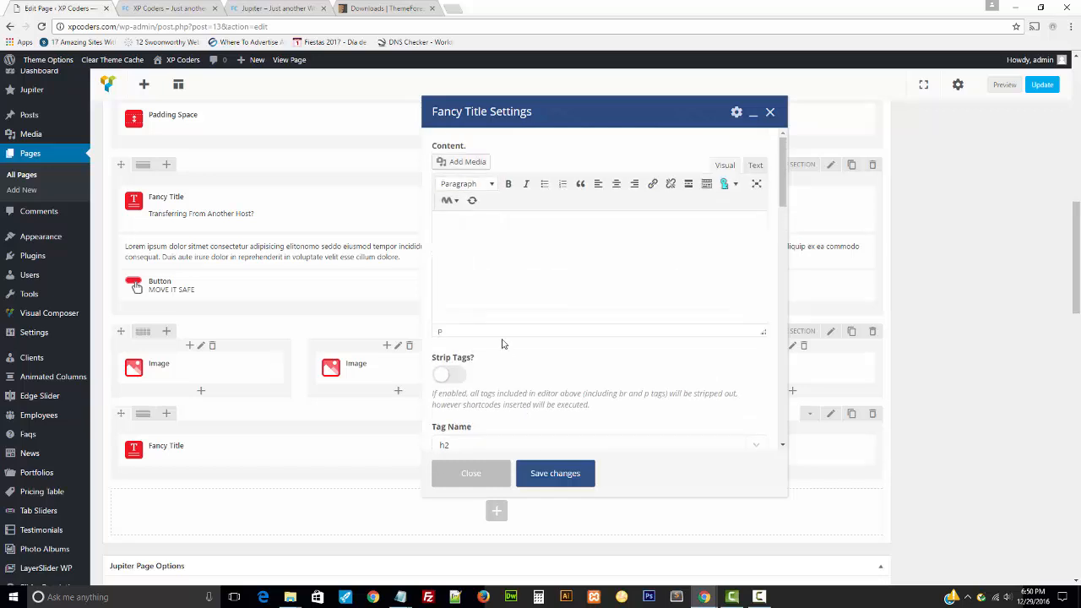
{"action": "type", "text": "Technologies In Use"}
- Replace the pasted HTML markup in the Fancy Title's content with the plain text "Technologies In Use"
{"action": "left_click", "coordinate": [753, 165]}
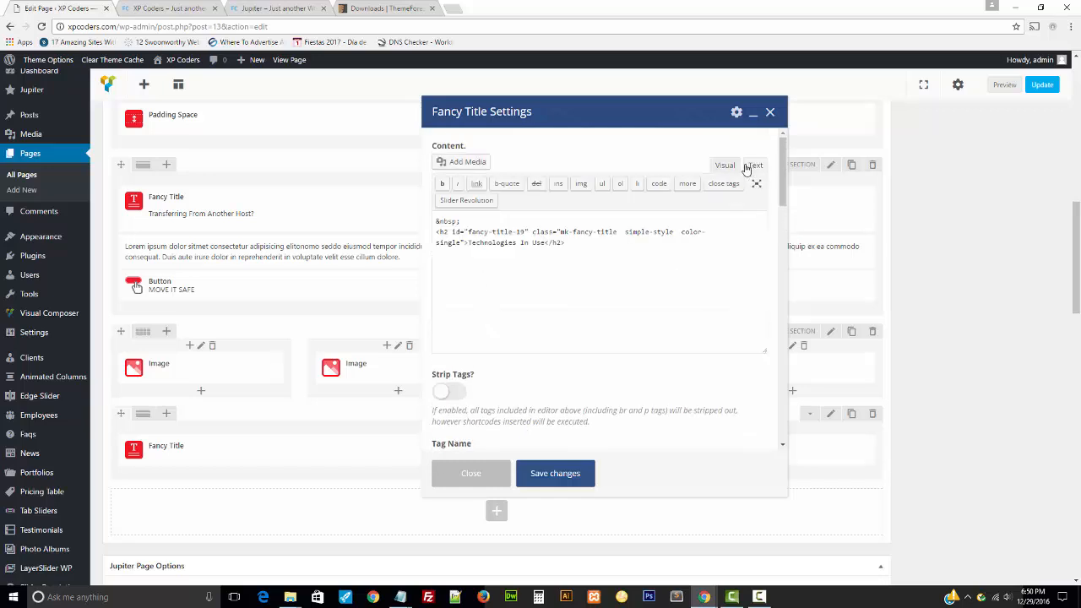
{"action": "left_click_drag", "start_coordinate": [592, 243], "coordinate": [165, 212]}
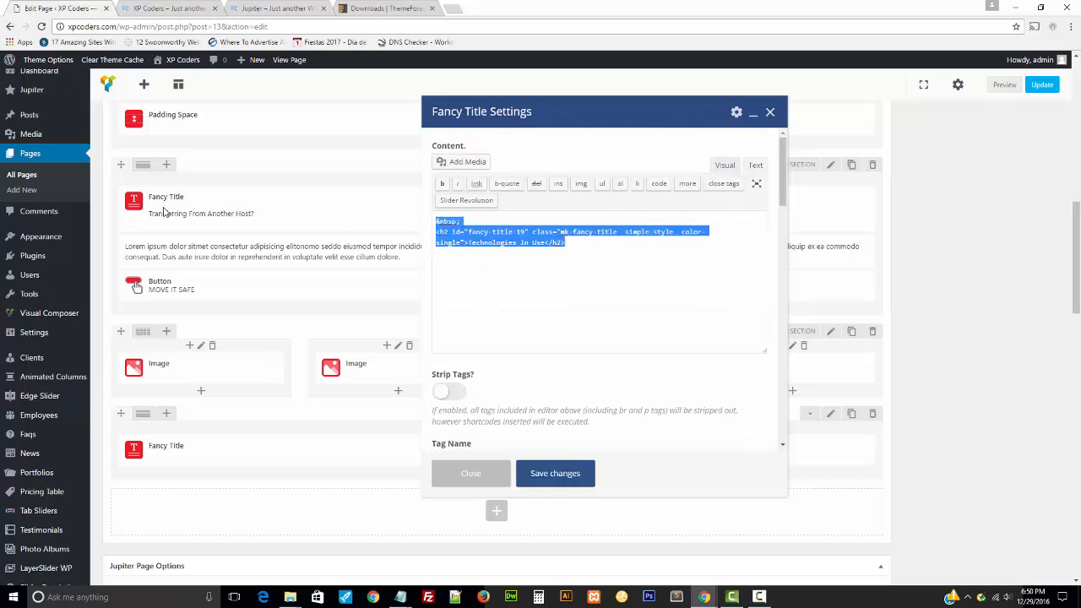
{"action": "type", "text": "v"}
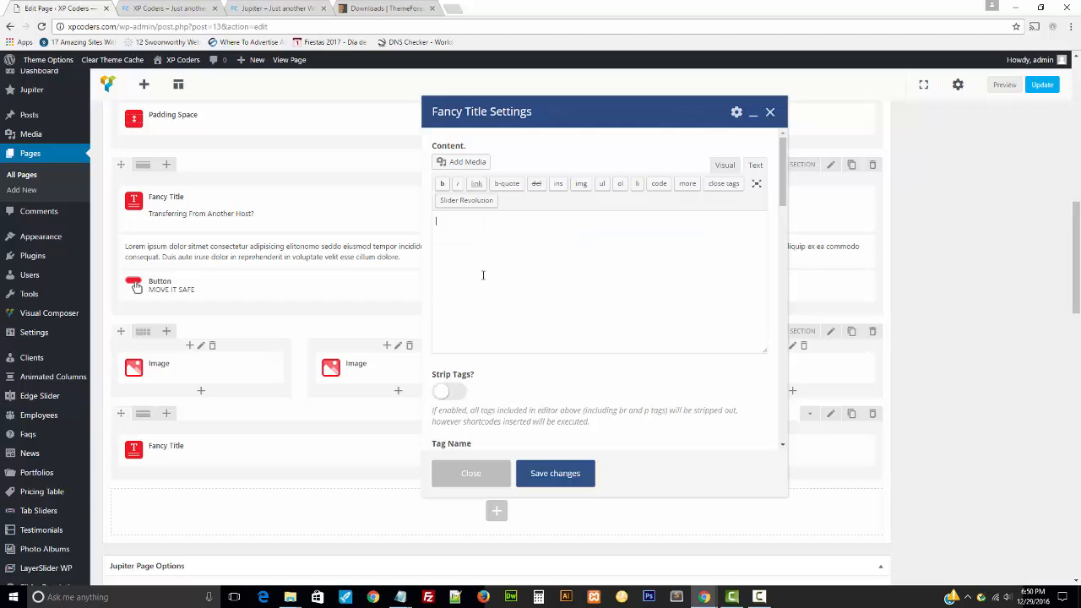
{"action": "type", "text": "Technologies In Use"}
{"action": "left_click", "coordinate": [725, 165]}
- Set the Fancy Title's Align option to Center, save it, and move its row above the four logo images
{"action": "scroll", "coordinate": [591, 338], "scroll_direction": "down", "scroll_amount": 4}
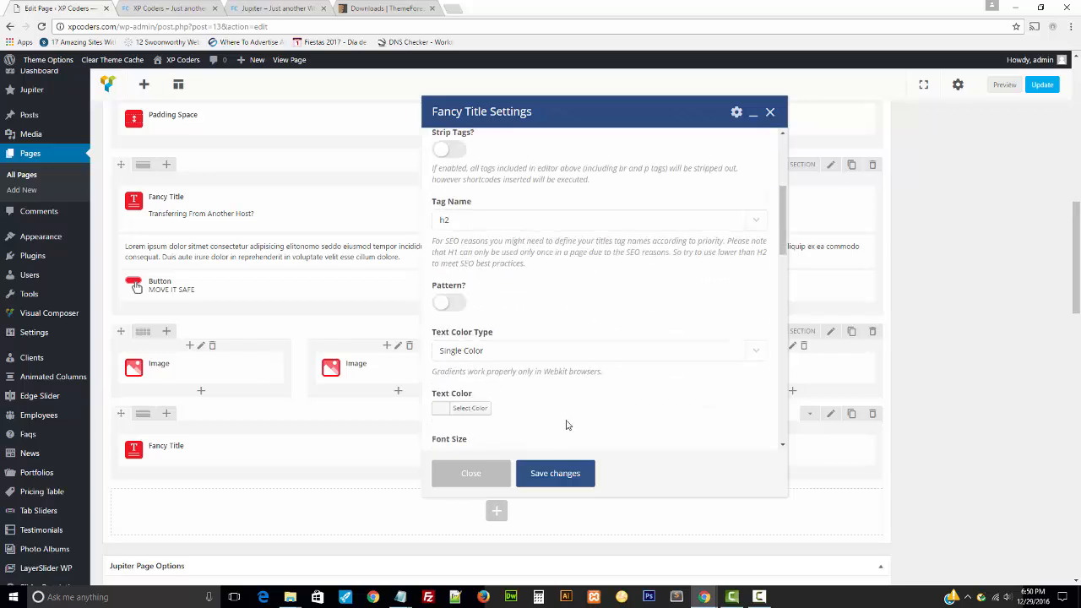
{"action": "scroll", "coordinate": [567, 425], "scroll_direction": "down", "scroll_amount": 4}
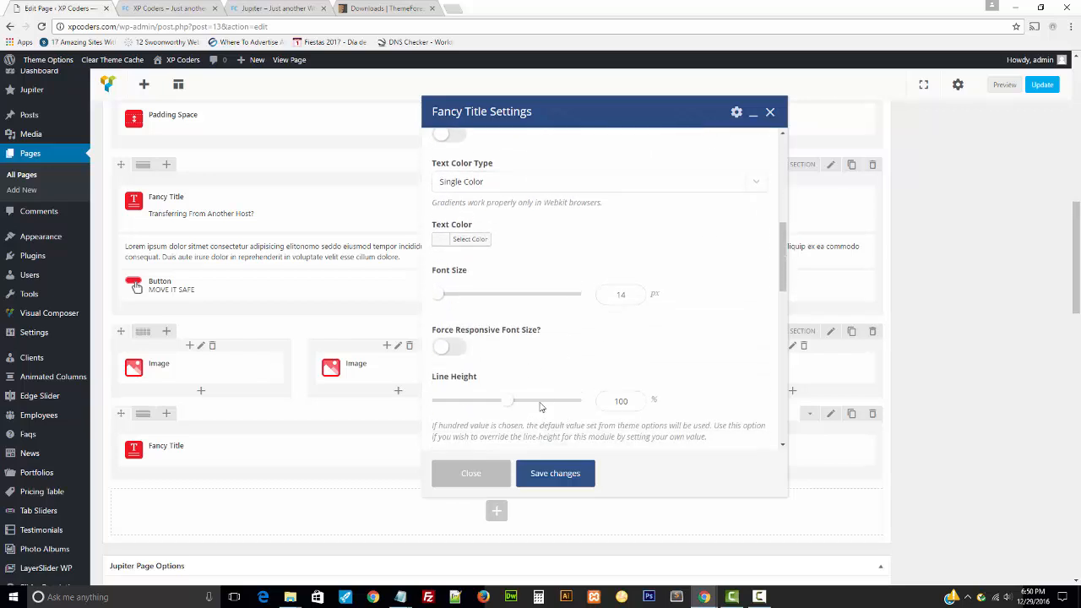
{"action": "scroll", "coordinate": [541, 402], "scroll_direction": "down", "scroll_amount": 2}
{"action": "scroll", "coordinate": [517, 376], "scroll_direction": "down", "scroll_amount": 3}
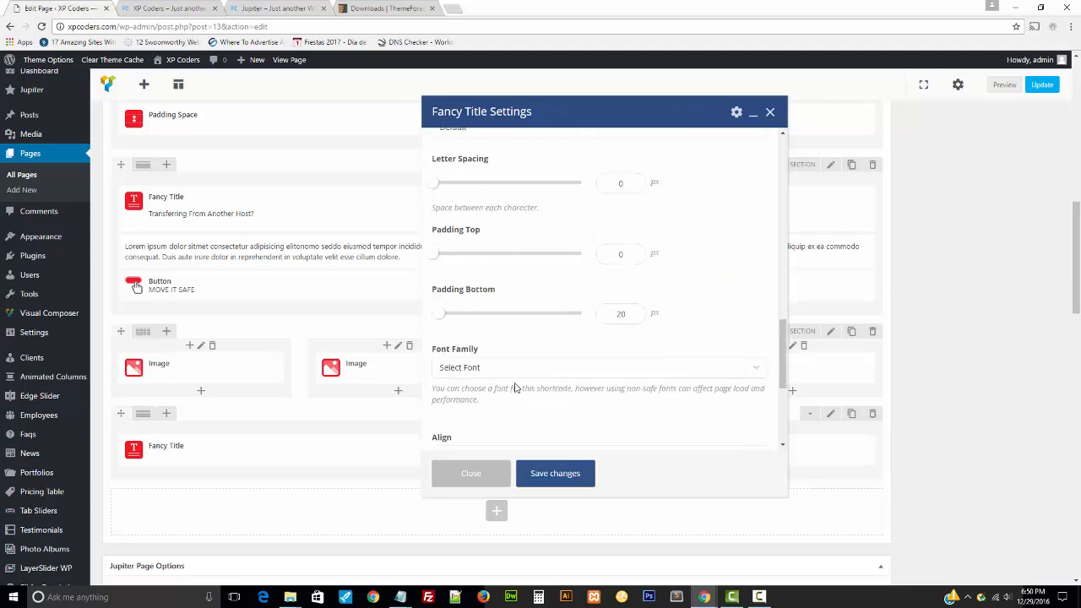
{"action": "scroll", "coordinate": [512, 381], "scroll_direction": "down", "scroll_amount": 4}
{"action": "left_click", "coordinate": [456, 334]}
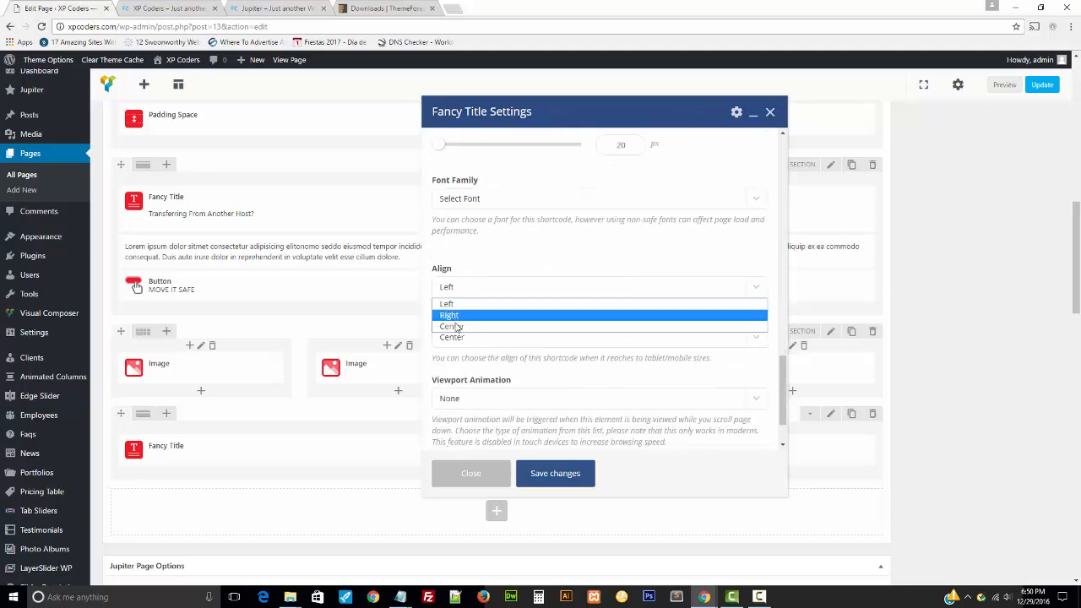
{"action": "left_click", "coordinate": [452, 326]}
{"action": "scroll", "coordinate": [456, 338], "scroll_direction": "down", "scroll_amount": 2}
{"action": "left_click", "coordinate": [532, 475]}
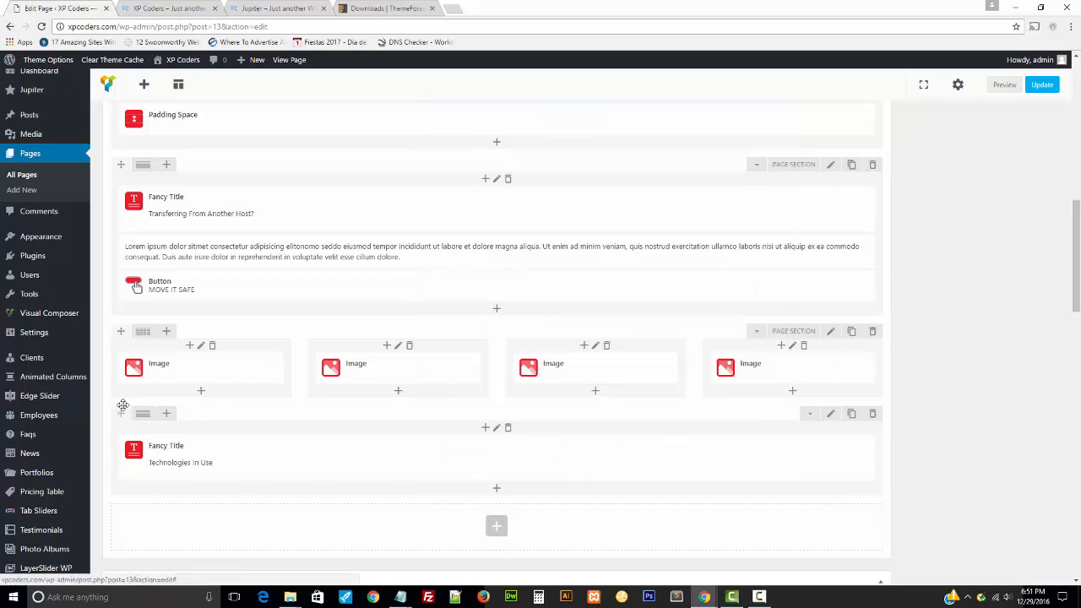
{"action": "left_click_drag", "start_coordinate": [120, 413], "coordinate": [186, 347]}
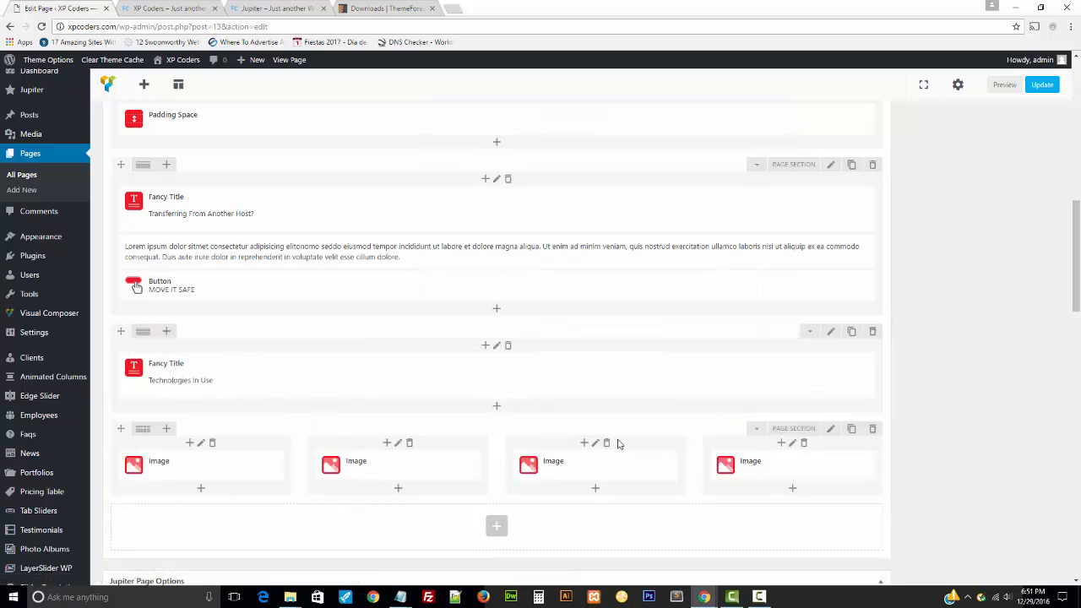
- Browse the element library for the "Technologies In Use" row, looking through its categories for a spacing element
{"action": "left_click", "coordinate": [485, 347]}
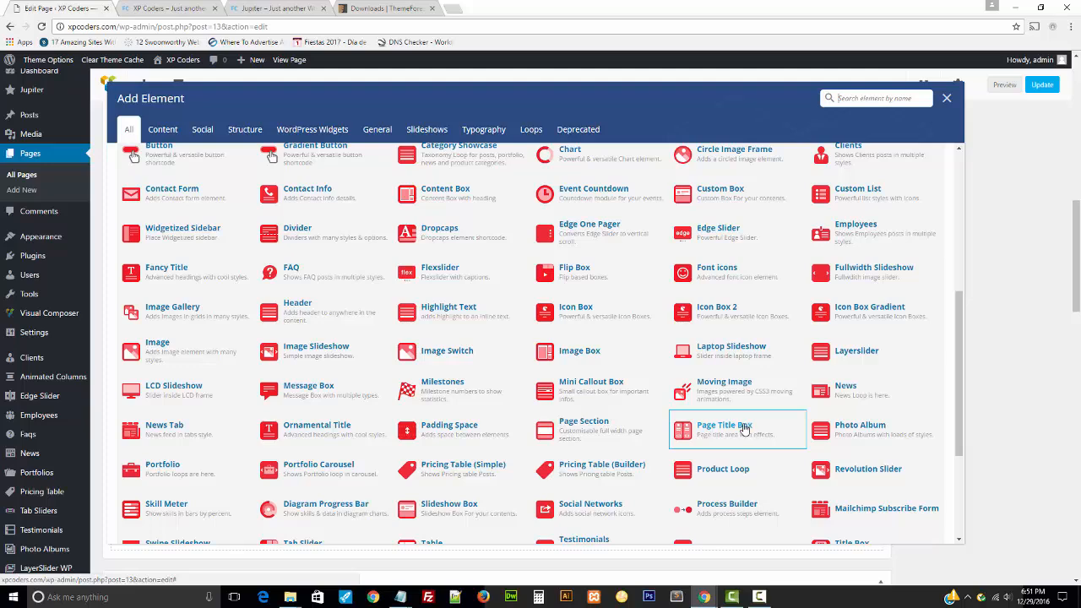
{"action": "scroll", "coordinate": [739, 429], "scroll_direction": "down", "scroll_amount": 1}
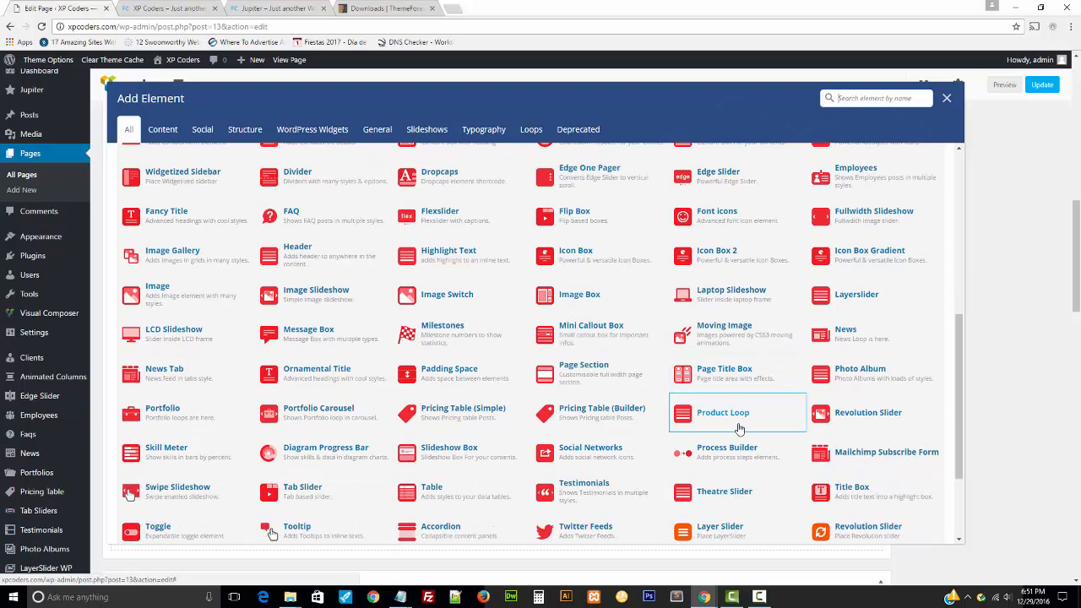
{"action": "scroll", "coordinate": [660, 408], "scroll_direction": "up", "scroll_amount": 1}
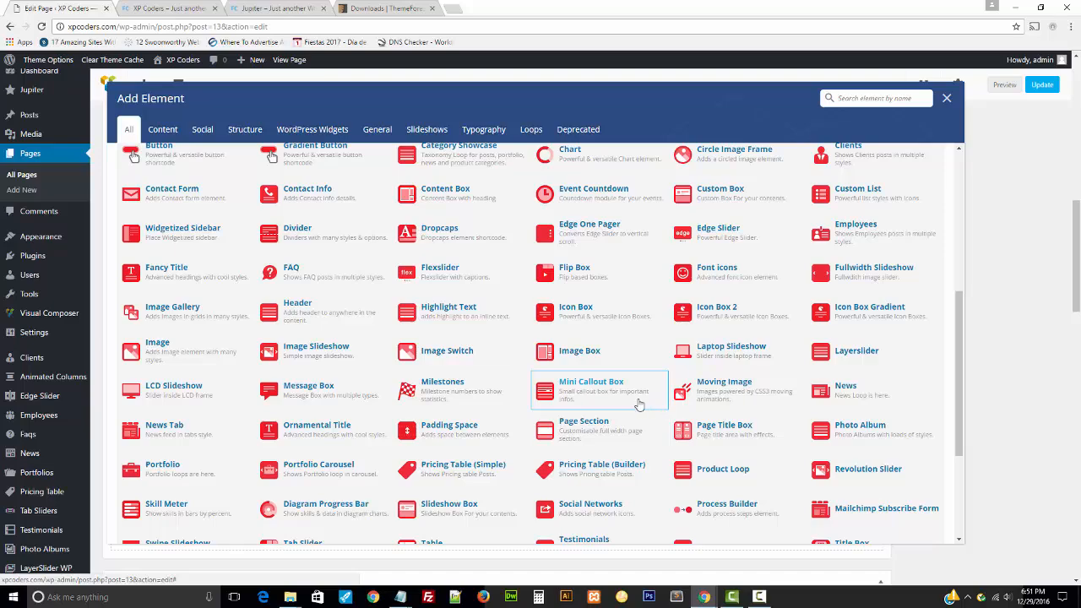
{"action": "scroll", "coordinate": [634, 401], "scroll_direction": "down", "scroll_amount": 3}
{"action": "scroll", "coordinate": [627, 403], "scroll_direction": "up", "scroll_amount": 2}
{"action": "scroll", "coordinate": [628, 402], "scroll_direction": "up", "scroll_amount": 5}
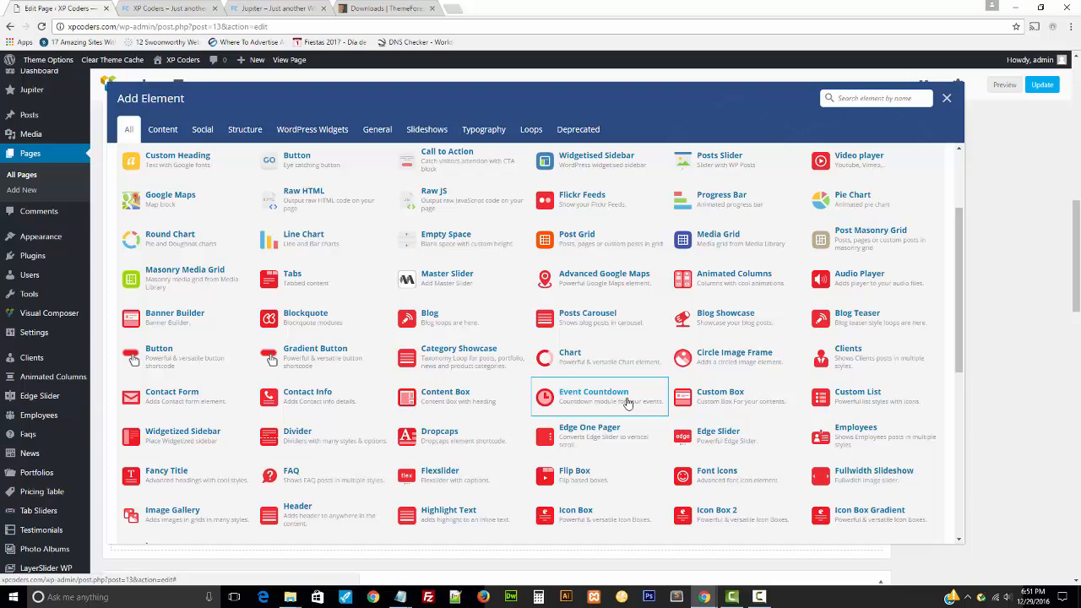
{"action": "scroll", "coordinate": [627, 403], "scroll_direction": "up", "scroll_amount": 3}
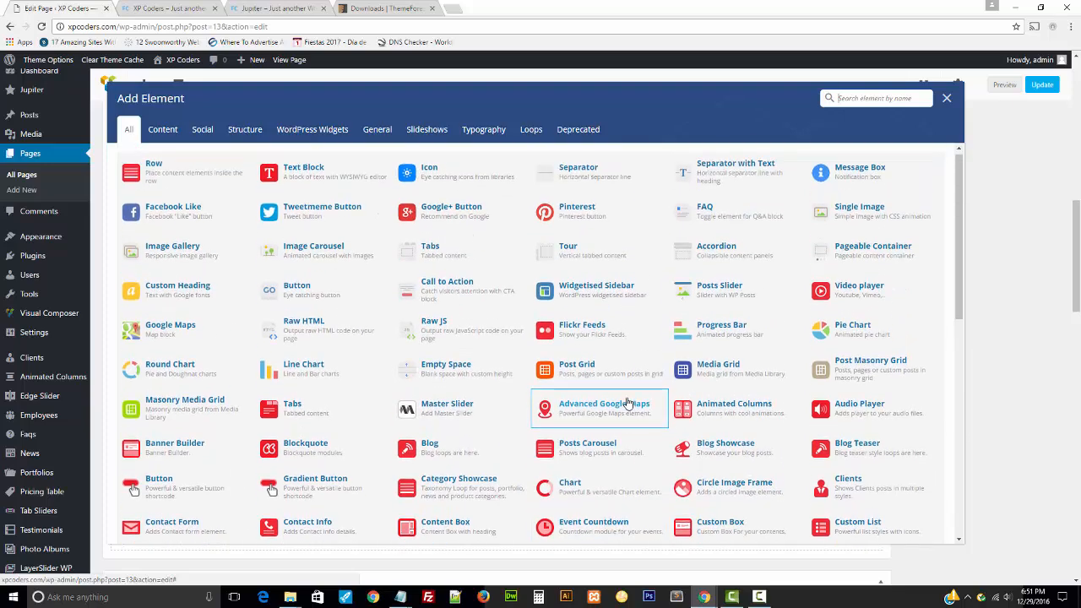
{"action": "scroll", "coordinate": [625, 404], "scroll_direction": "down", "scroll_amount": 5}
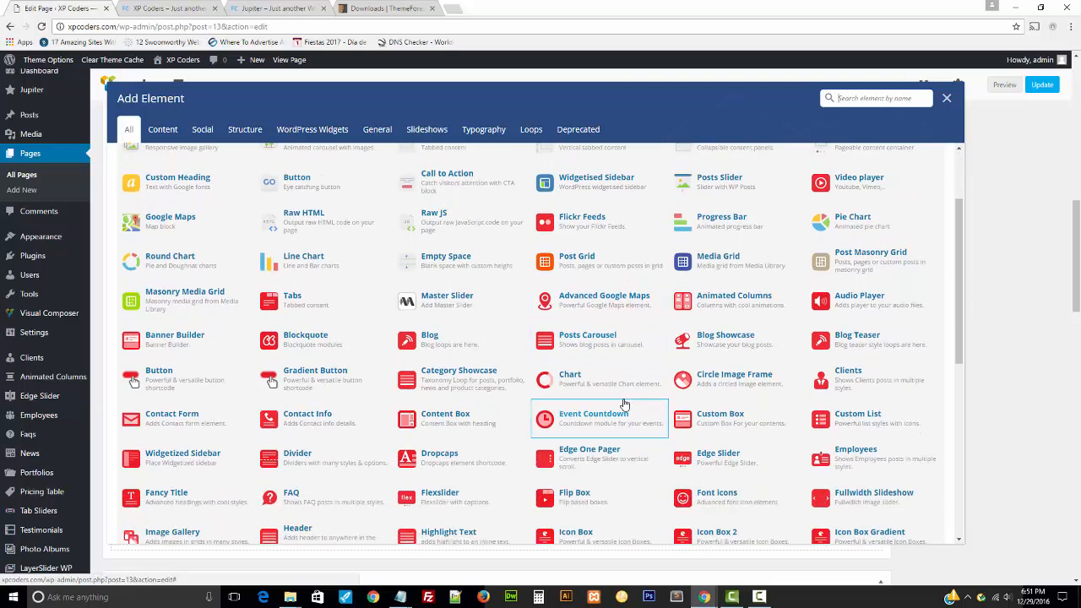
{"action": "scroll", "coordinate": [623, 406], "scroll_direction": "down", "scroll_amount": 5}
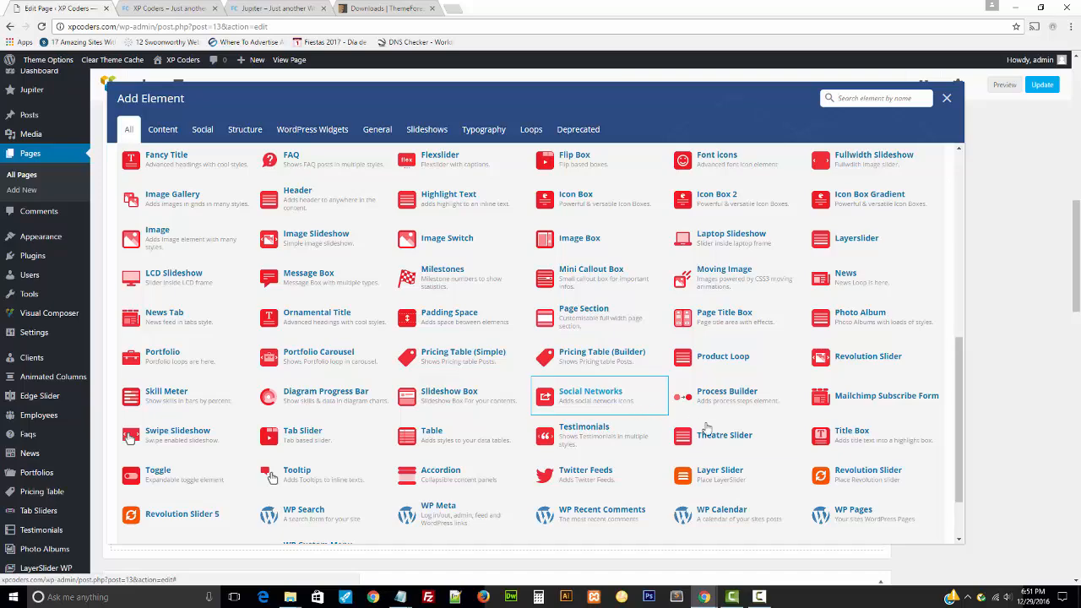
{"action": "scroll", "coordinate": [735, 445], "scroll_direction": "up", "scroll_amount": 1}
{"action": "scroll", "coordinate": [734, 445], "scroll_direction": "up", "scroll_amount": 6}
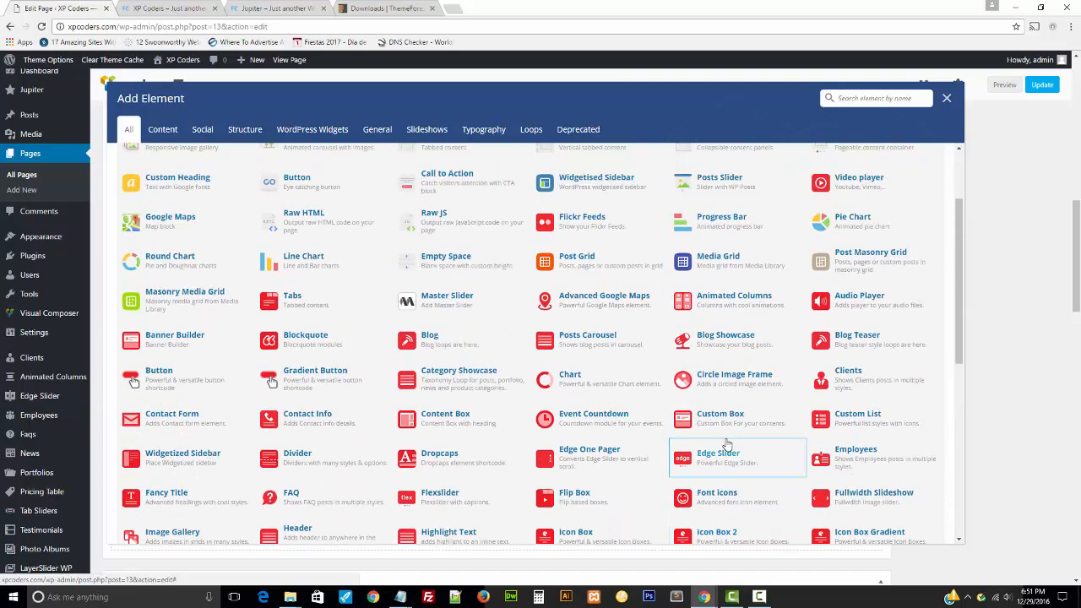
{"action": "scroll", "coordinate": [724, 445], "scroll_direction": "down", "scroll_amount": 4}
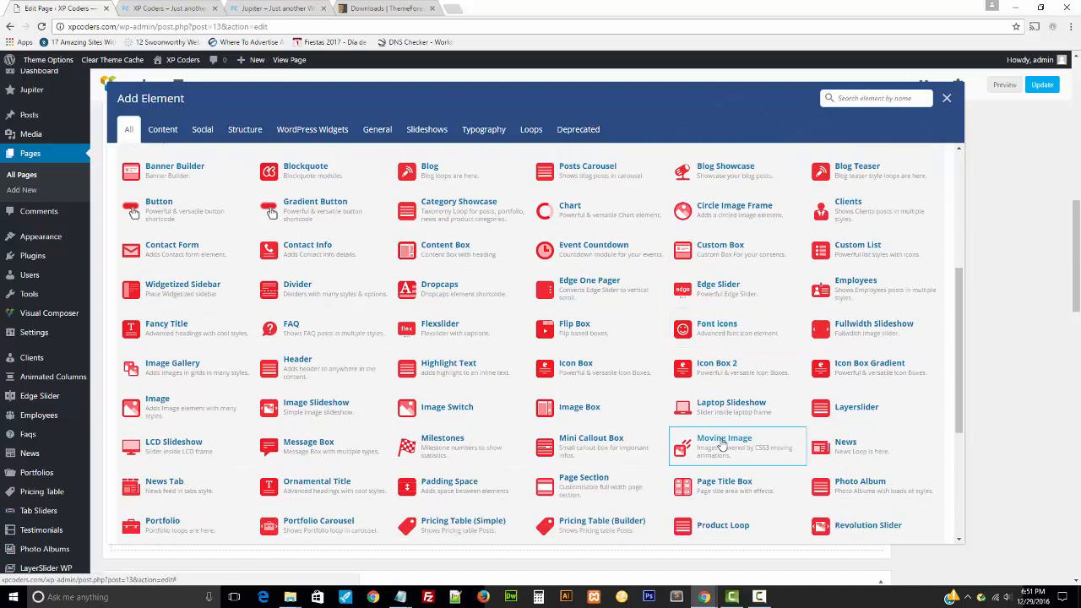
{"action": "scroll", "coordinate": [724, 445], "scroll_direction": "down", "scroll_amount": 4}
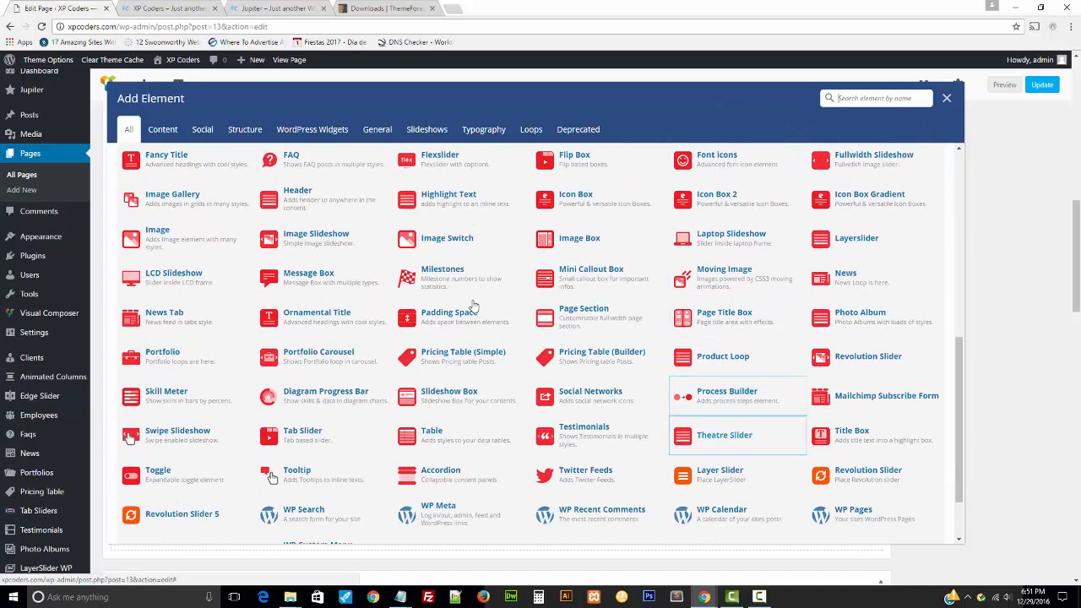
{"action": "left_click", "coordinate": [484, 131]}
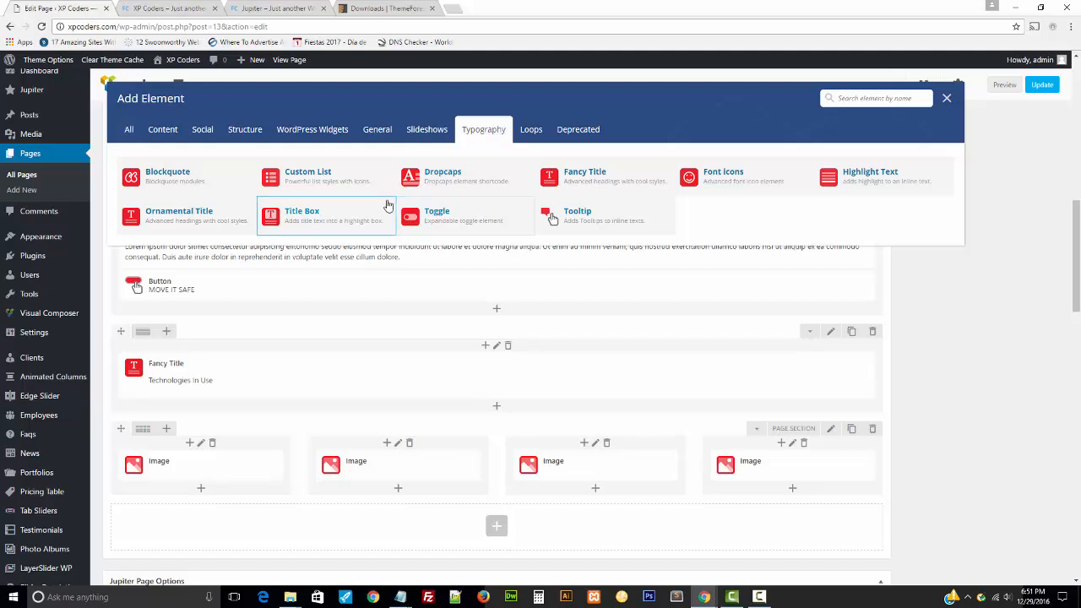
{"action": "left_click", "coordinate": [380, 131]}
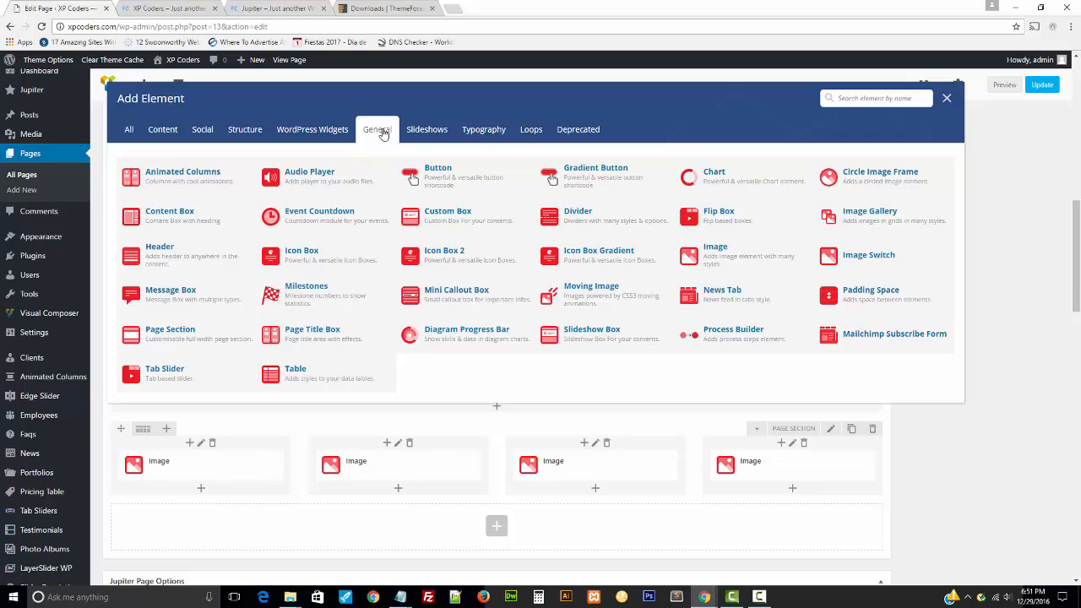
{"action": "left_click", "coordinate": [332, 134]}
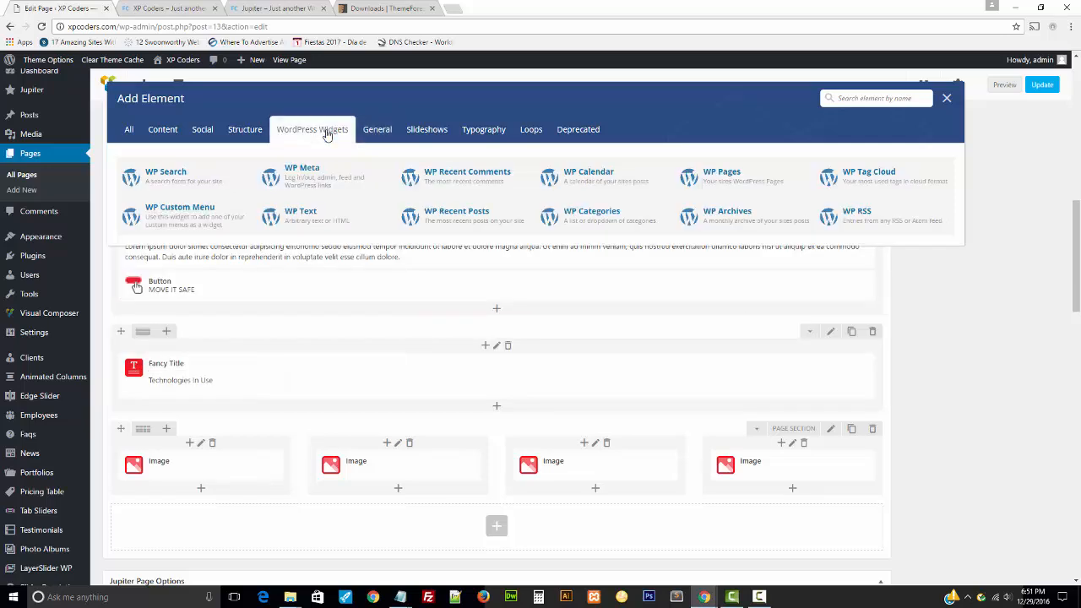
{"action": "left_click", "coordinate": [245, 131]}
{"action": "left_click", "coordinate": [202, 130]}
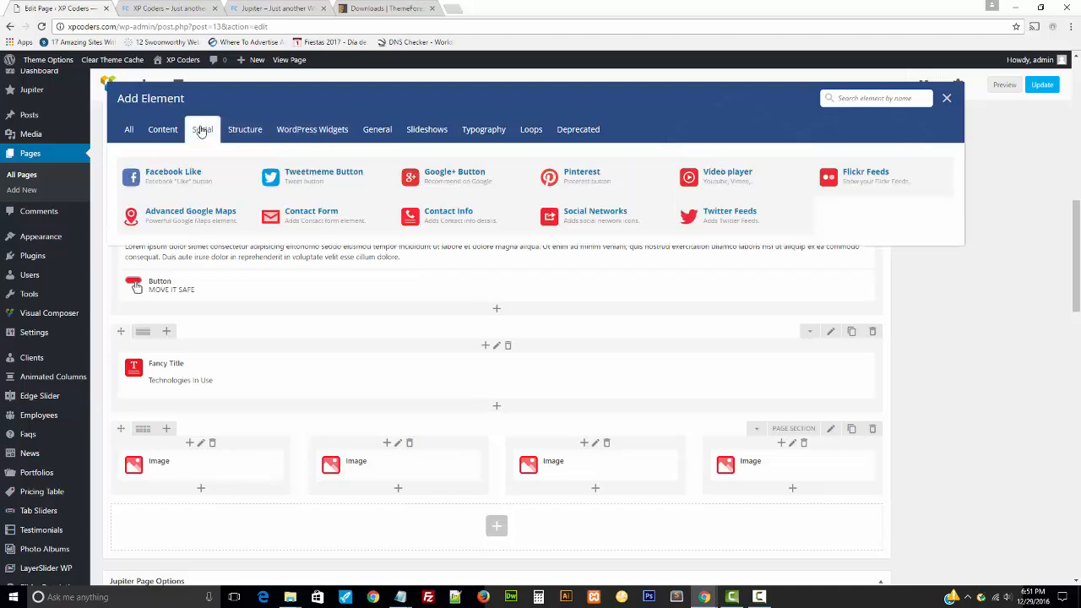
{"action": "left_click", "coordinate": [171, 131]}
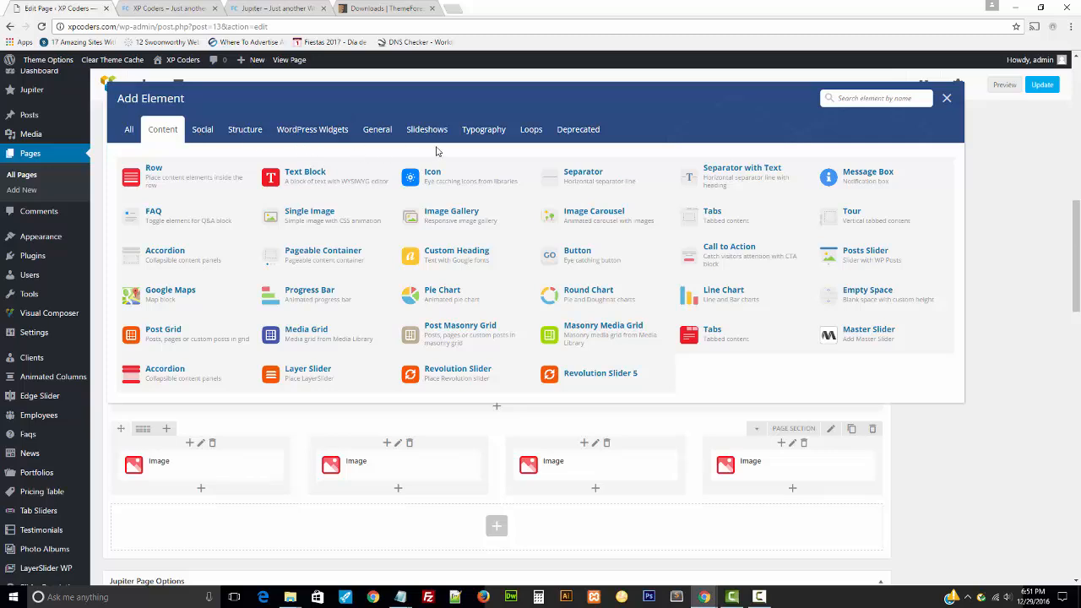
{"action": "left_click", "coordinate": [474, 137]}
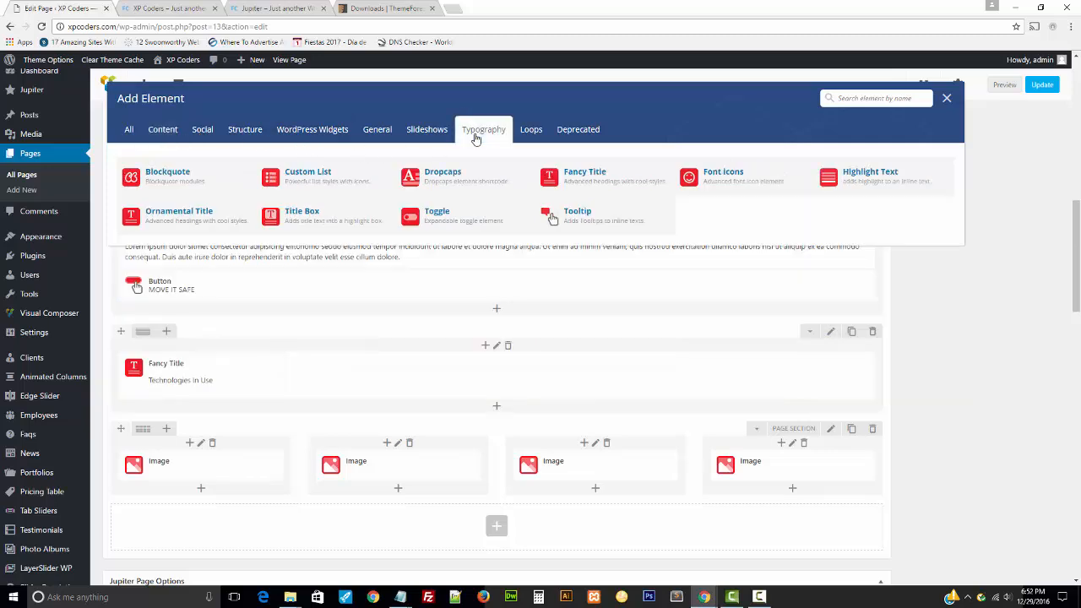
{"action": "left_click", "coordinate": [435, 137]}
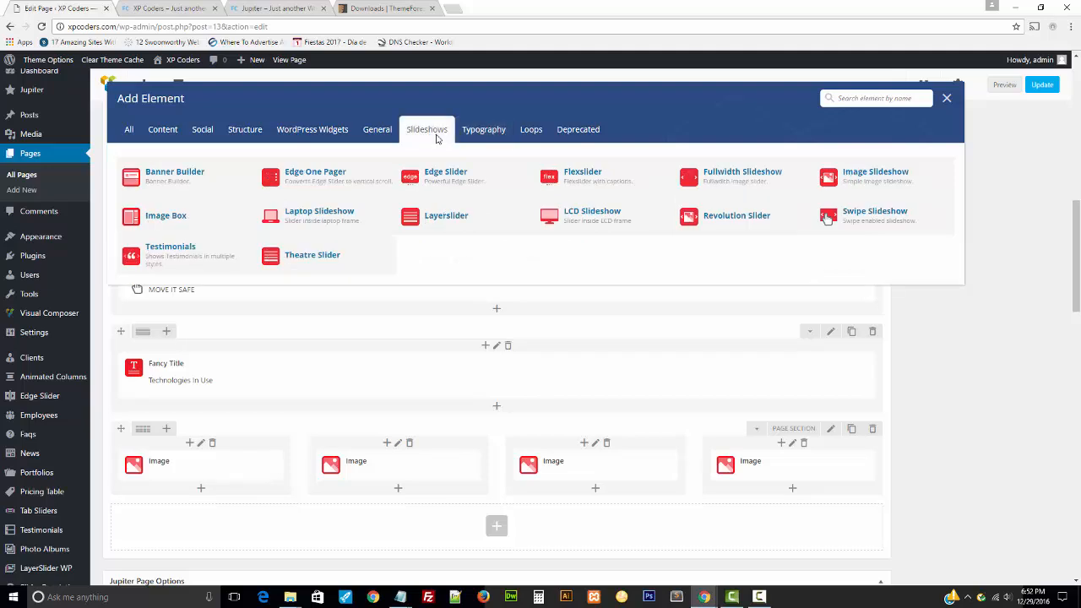
{"action": "left_click", "coordinate": [364, 130]}
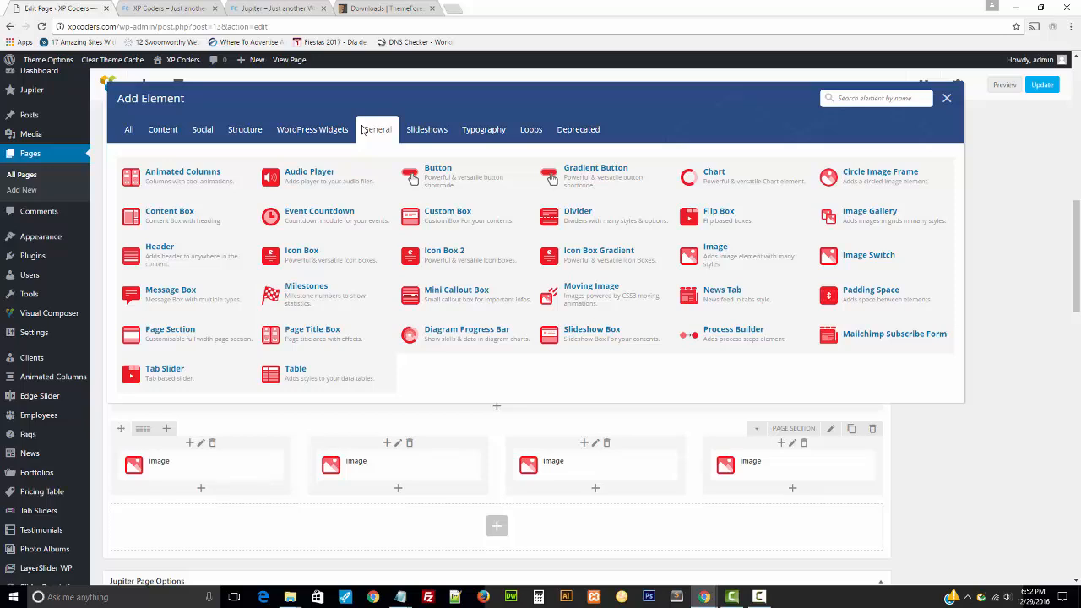
- Add a 100 px Padding Space above the "Technologies In Use" title and update the page
{"action": "left_click", "coordinate": [847, 291]}
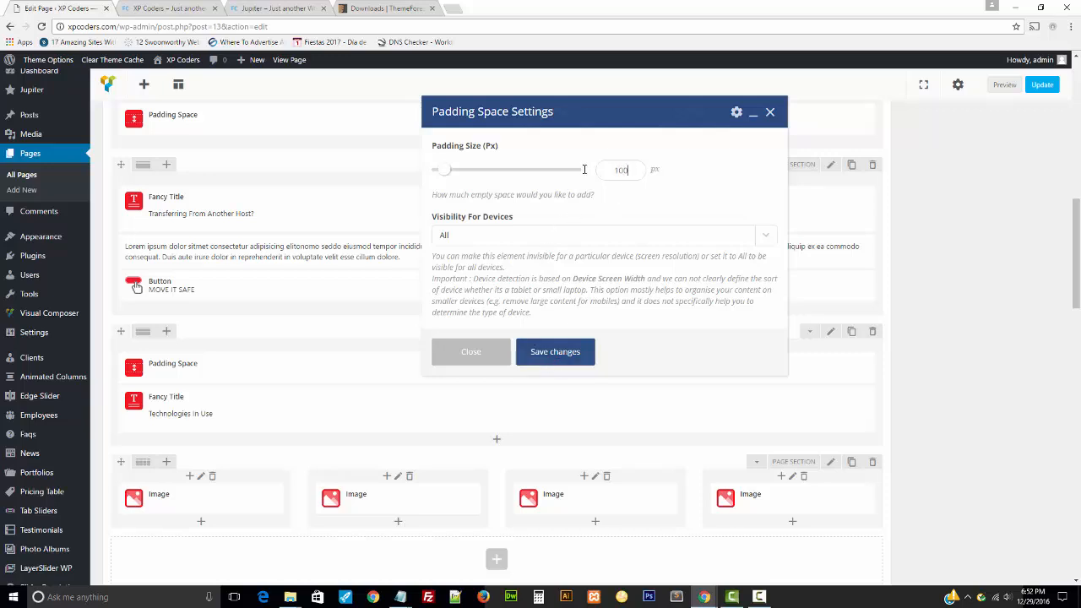
{"action": "left_click", "coordinate": [555, 351]}
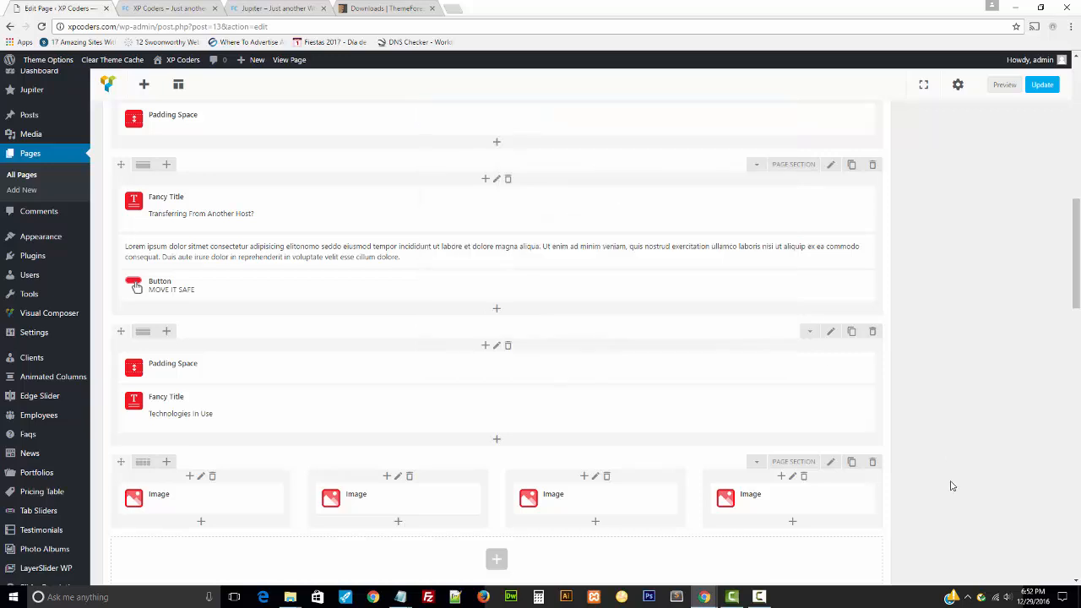
{"action": "scroll", "coordinate": [992, 465], "scroll_direction": "down", "scroll_amount": 2}
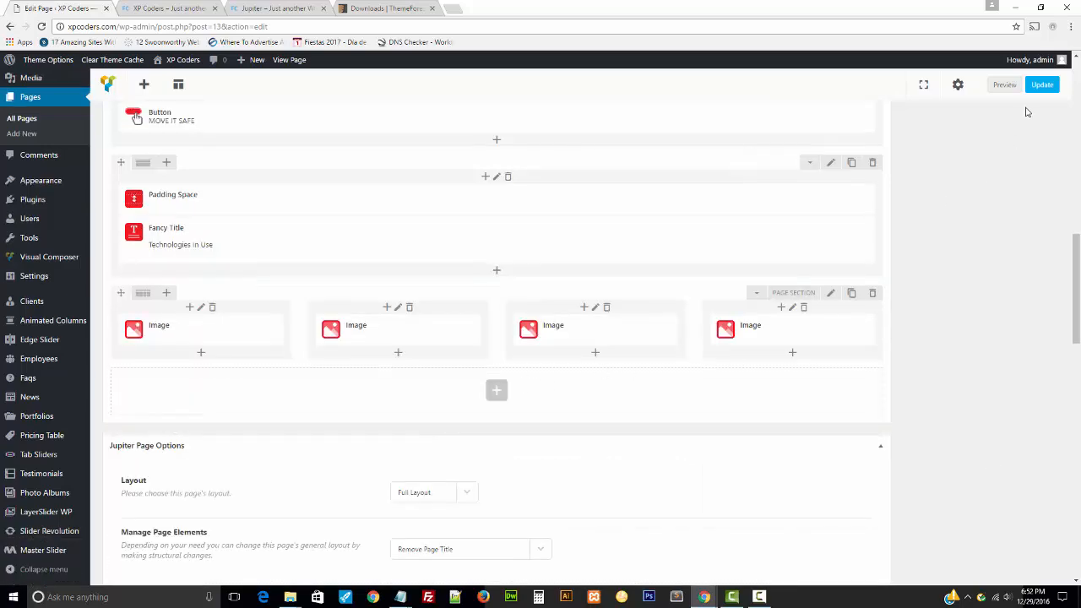
{"action": "left_click", "coordinate": [1042, 86]}
- Reload the live XP Coders home page and check the spacing and styling of the "Technologies In Use" title
{"action": "left_click", "coordinate": [169, 8]}
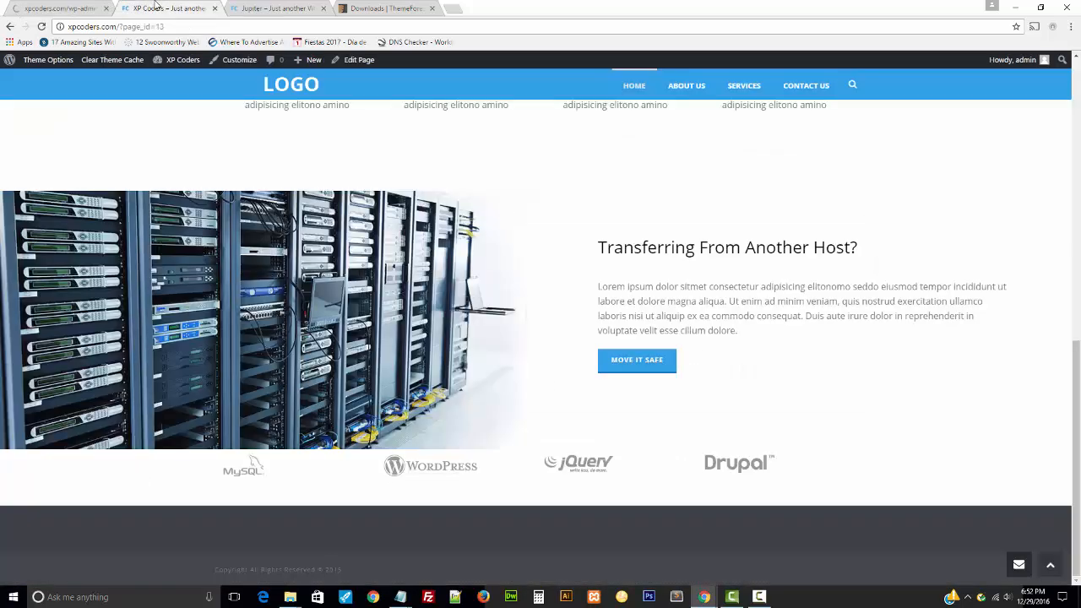
{"action": "left_click", "coordinate": [40, 27]}
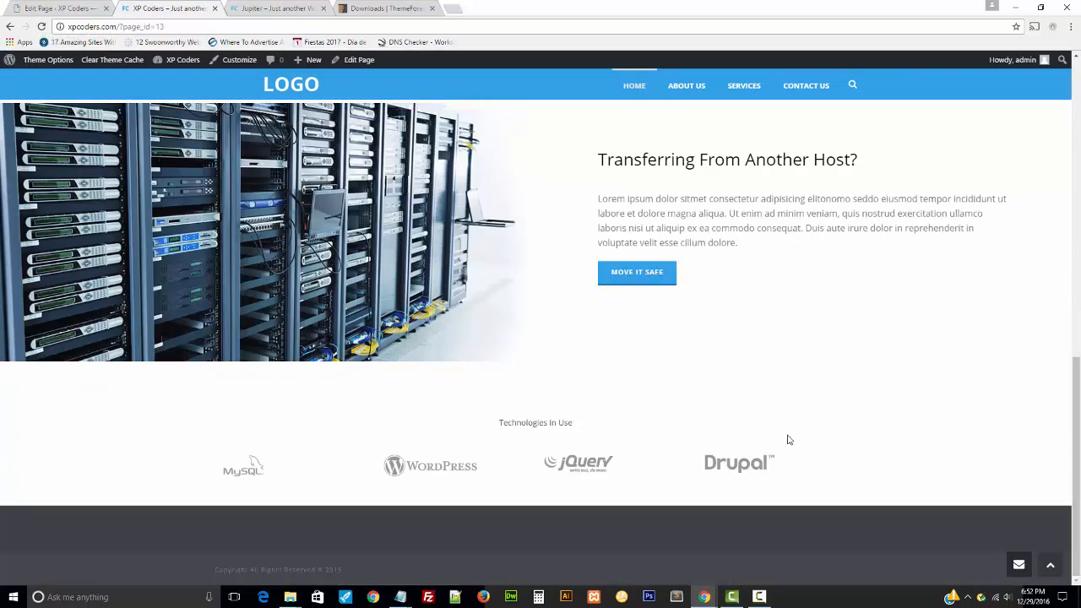
{"action": "left_click_drag", "start_coordinate": [618, 432], "coordinate": [473, 423]}
{"action": "left_click", "coordinate": [462, 418]}
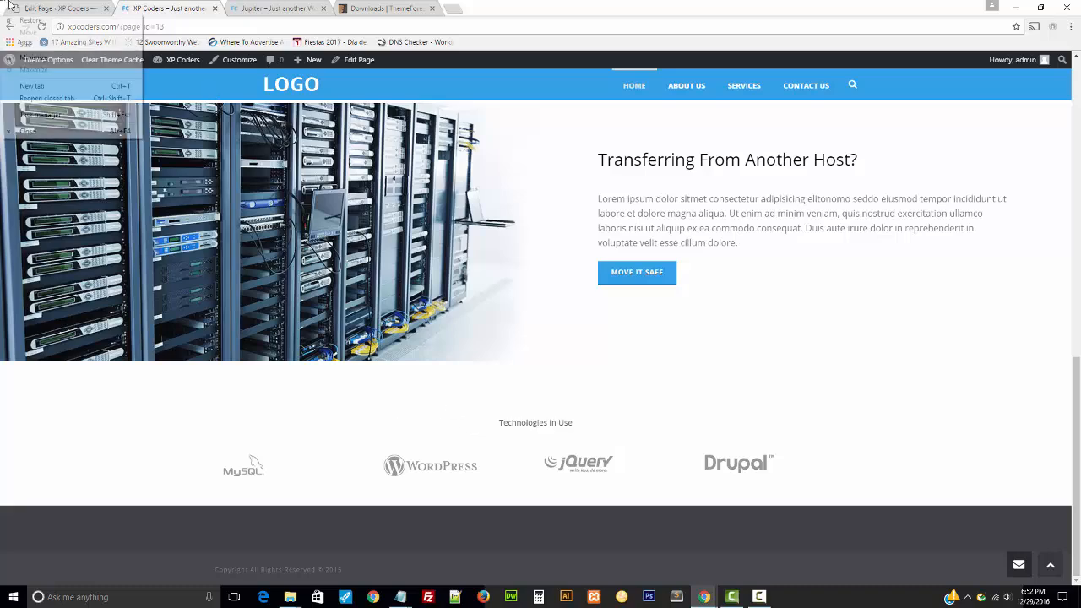
- Set the "Technologies In Use" Fancy Title's font size to 40 px in the page editor and save the element
{"action": "left_click", "coordinate": [54, 9]}
{"action": "scroll", "coordinate": [405, 397], "scroll_direction": "down", "scroll_amount": 6}
{"action": "scroll", "coordinate": [403, 402], "scroll_direction": "up", "scroll_amount": 2}
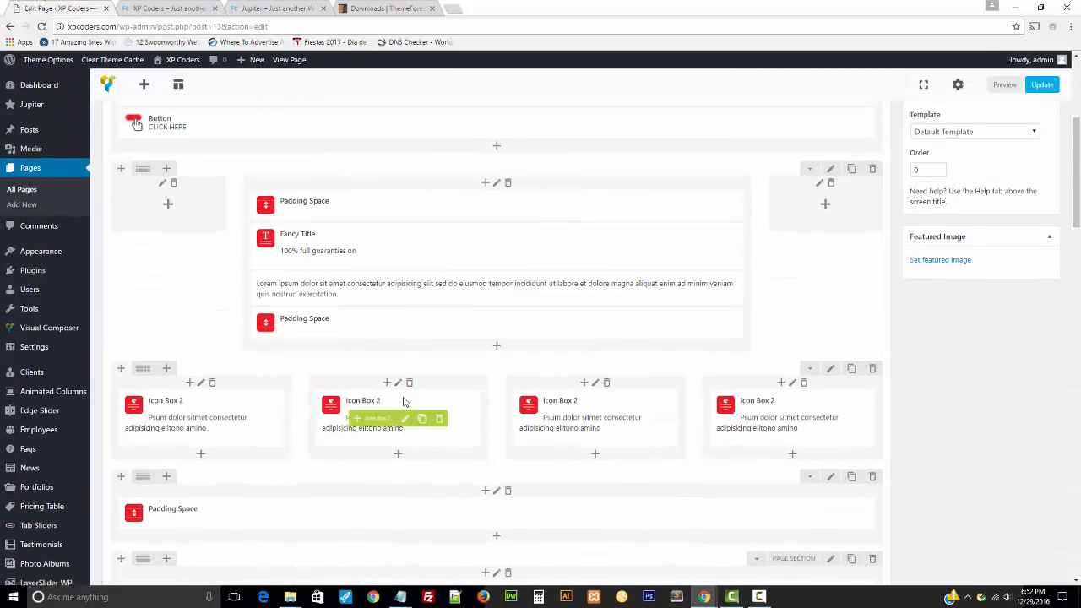
{"action": "scroll", "coordinate": [404, 402], "scroll_direction": "down", "scroll_amount": 8}
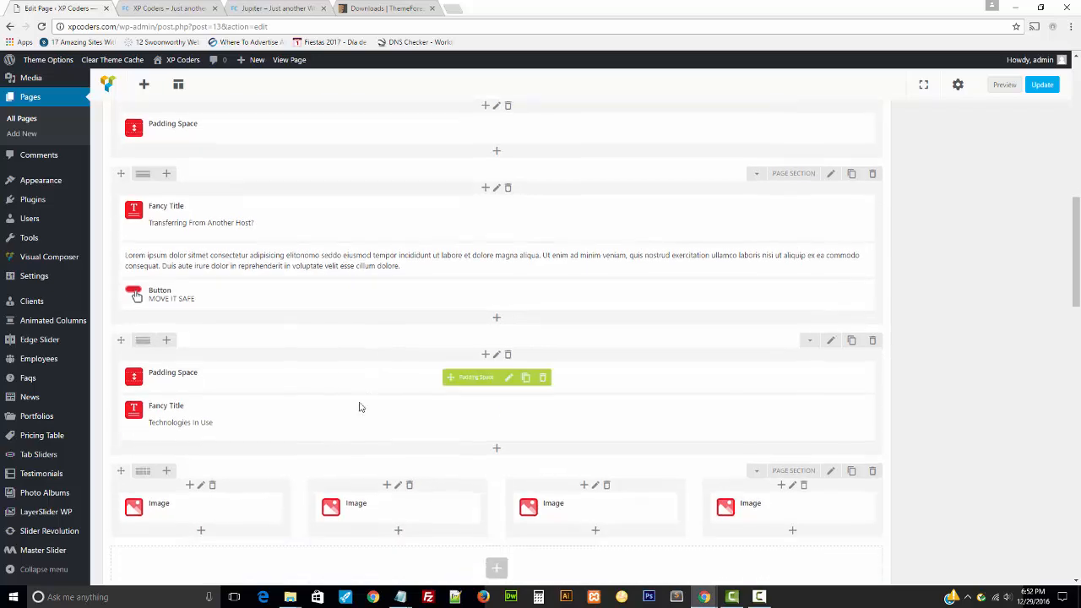
{"action": "left_click", "coordinate": [502, 411]}
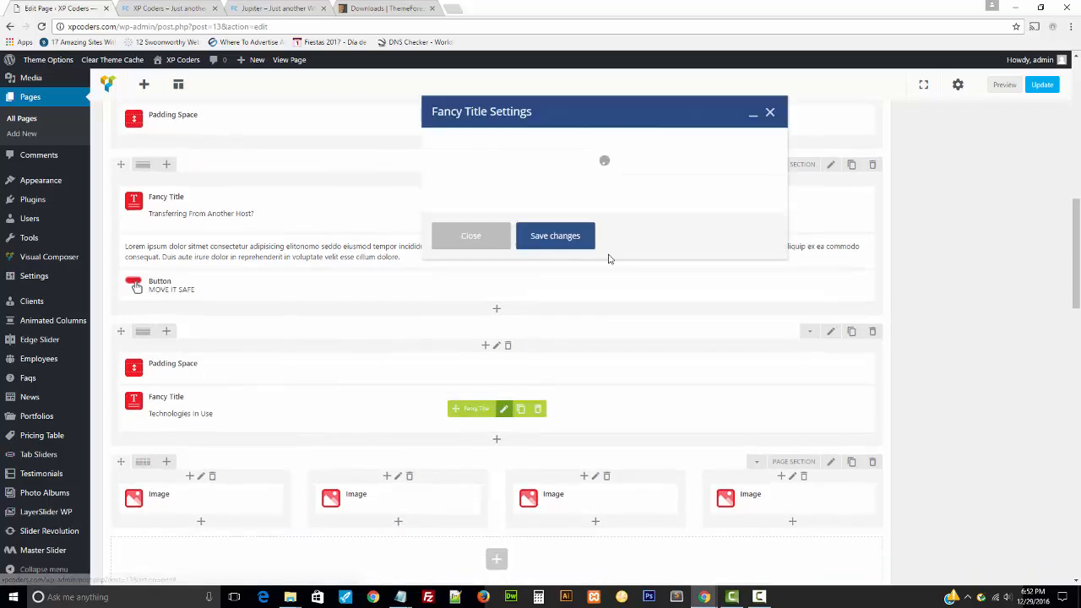
{"action": "scroll", "coordinate": [640, 348], "scroll_direction": "down", "scroll_amount": 6}
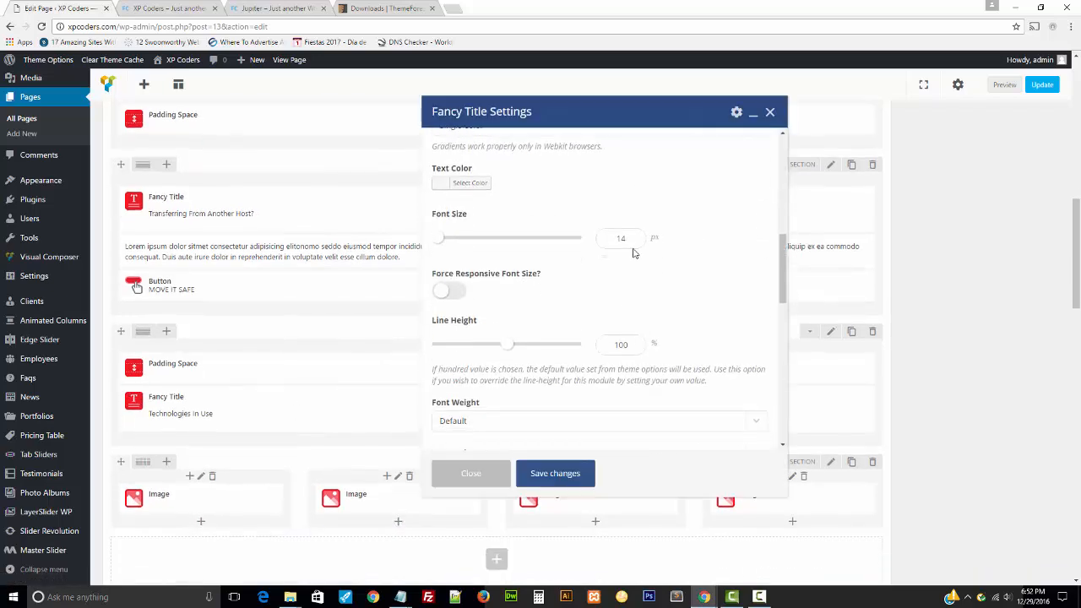
{"action": "left_click_drag", "start_coordinate": [630, 239], "coordinate": [540, 234]}
{"action": "scroll", "coordinate": [634, 274], "scroll_direction": "down", "scroll_amount": 4}
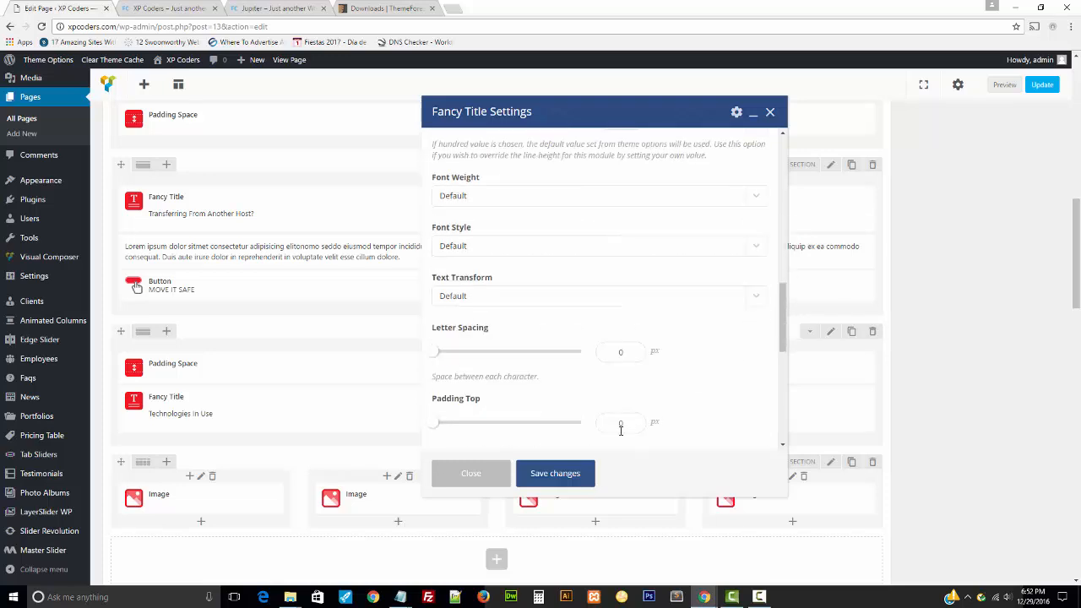
{"action": "left_click", "coordinate": [574, 473]}
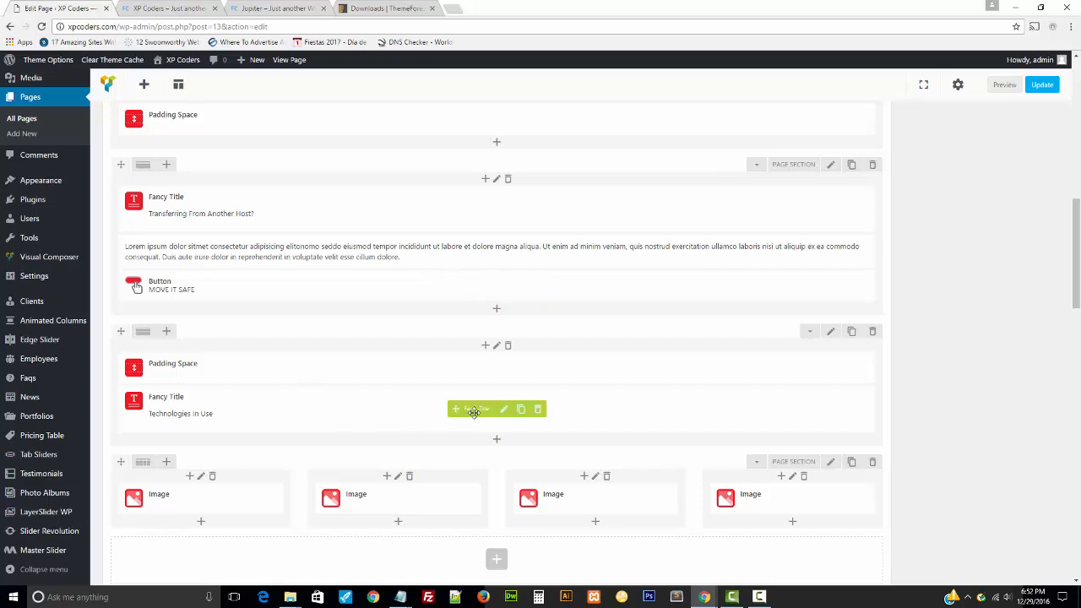
- Set the "Technologies In Use" Fancy Title's text color to black, save the element, and update the page
{"action": "left_click", "coordinate": [502, 411]}
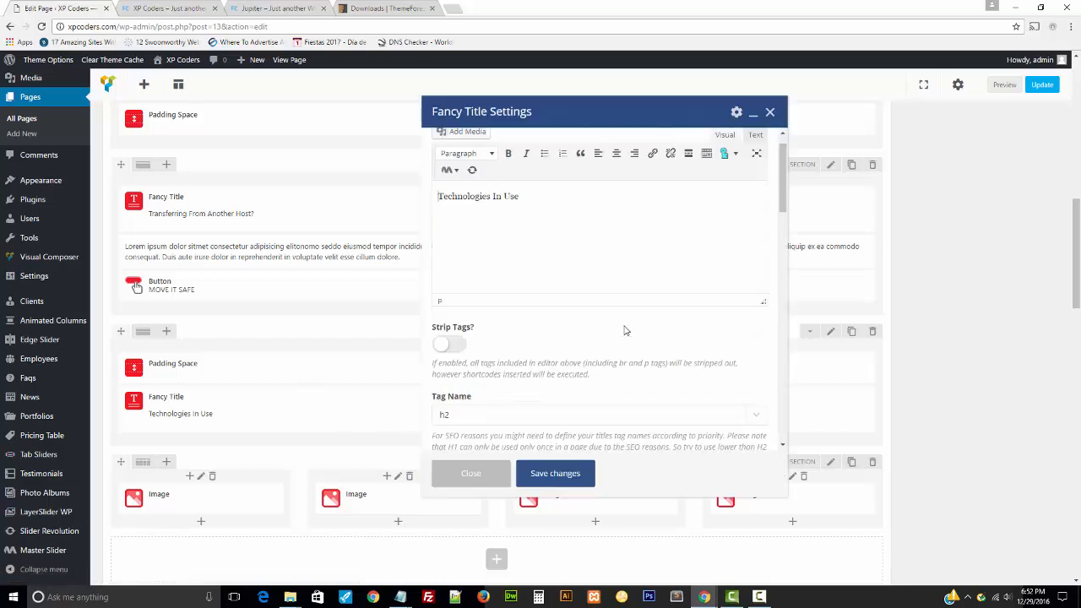
{"action": "scroll", "coordinate": [622, 330], "scroll_direction": "down", "scroll_amount": 8}
{"action": "left_click", "coordinate": [441, 243]}
{"action": "left_click_drag", "start_coordinate": [448, 272], "coordinate": [257, 203]}
{"action": "left_click", "coordinate": [445, 242]}
{"action": "left_click_drag", "start_coordinate": [454, 292], "coordinate": [396, 450]}
{"action": "left_click", "coordinate": [396, 450]}
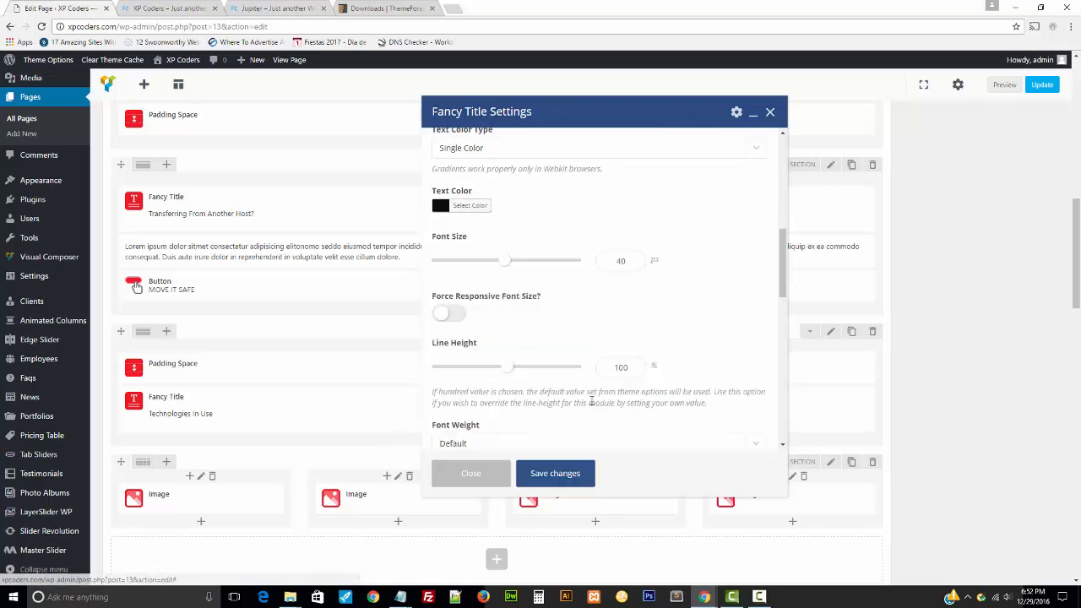
{"action": "left_click", "coordinate": [555, 473]}
{"action": "left_click", "coordinate": [1042, 84]}
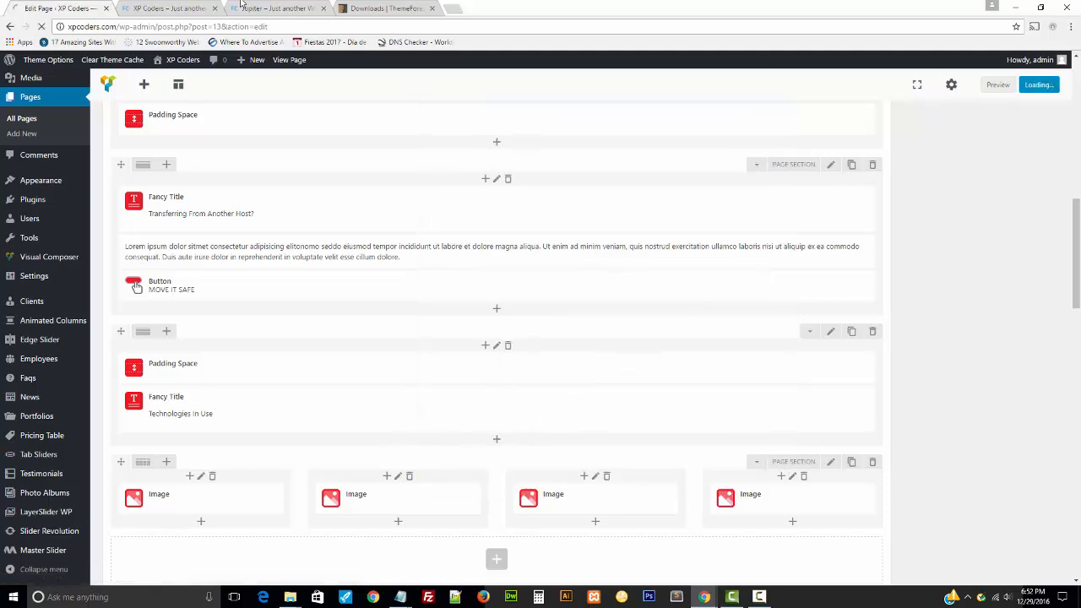
- Reload the live XP Coders page and compare its "Technologies In Use" section with the one on the Jupiter demo page
{"action": "left_click", "coordinate": [164, 8]}
{"action": "left_click", "coordinate": [42, 27]}
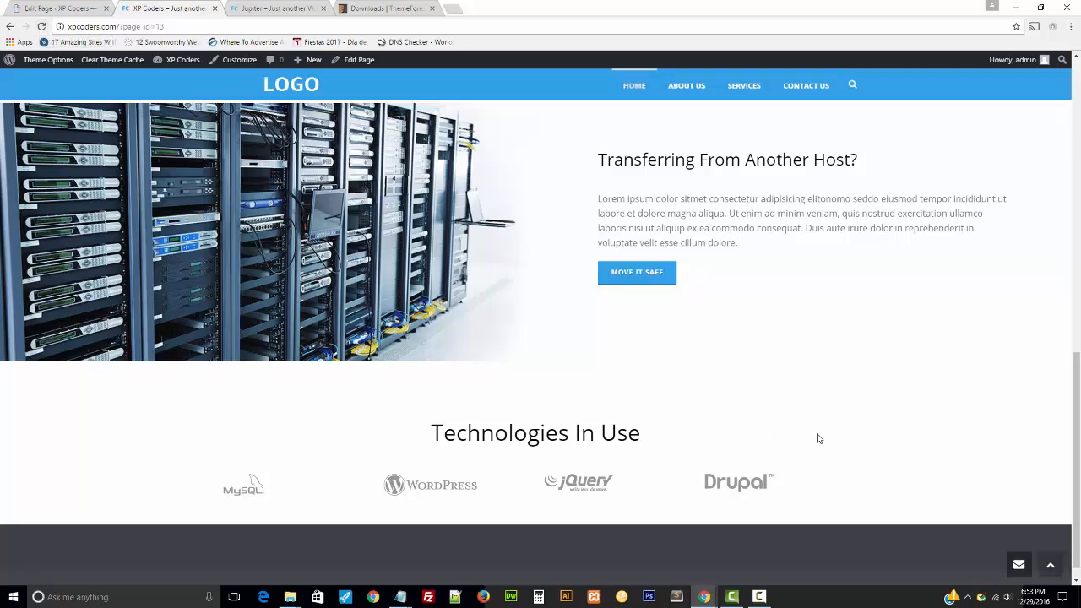
{"action": "triple_click", "coordinate": [594, 441]}
{"action": "left_click", "coordinate": [365, 448]}
{"action": "left_click_drag", "start_coordinate": [636, 440], "coordinate": [403, 437]}
{"action": "left_click", "coordinate": [407, 443]}
{"action": "scroll", "coordinate": [766, 461], "scroll_direction": "down", "scroll_amount": 1}
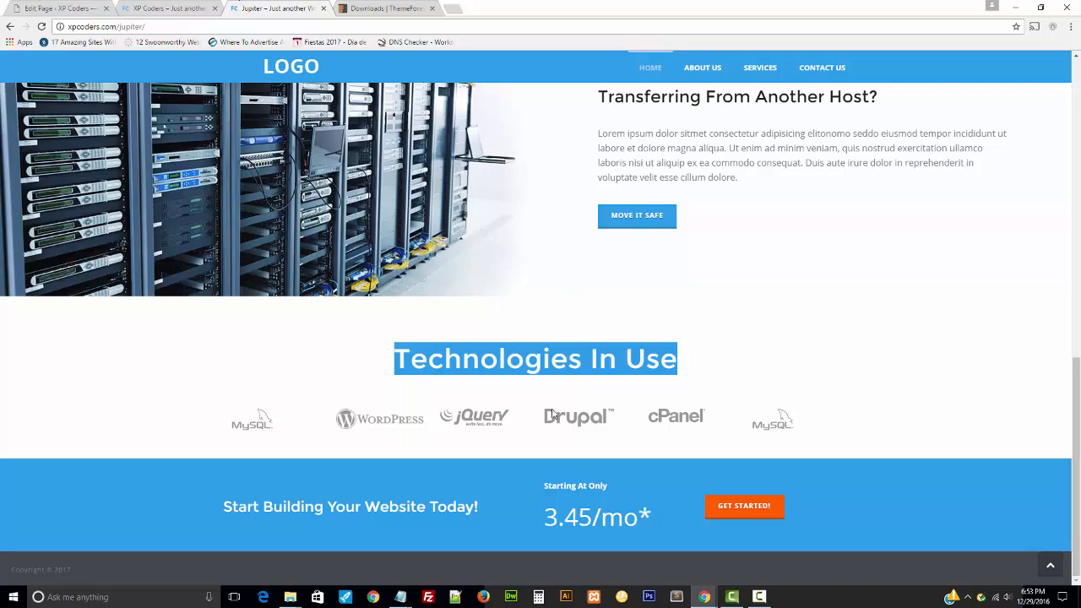
- Return from the demo page to the page editor and add a Page Section below the technology logo images
{"action": "left_click", "coordinate": [626, 437]}
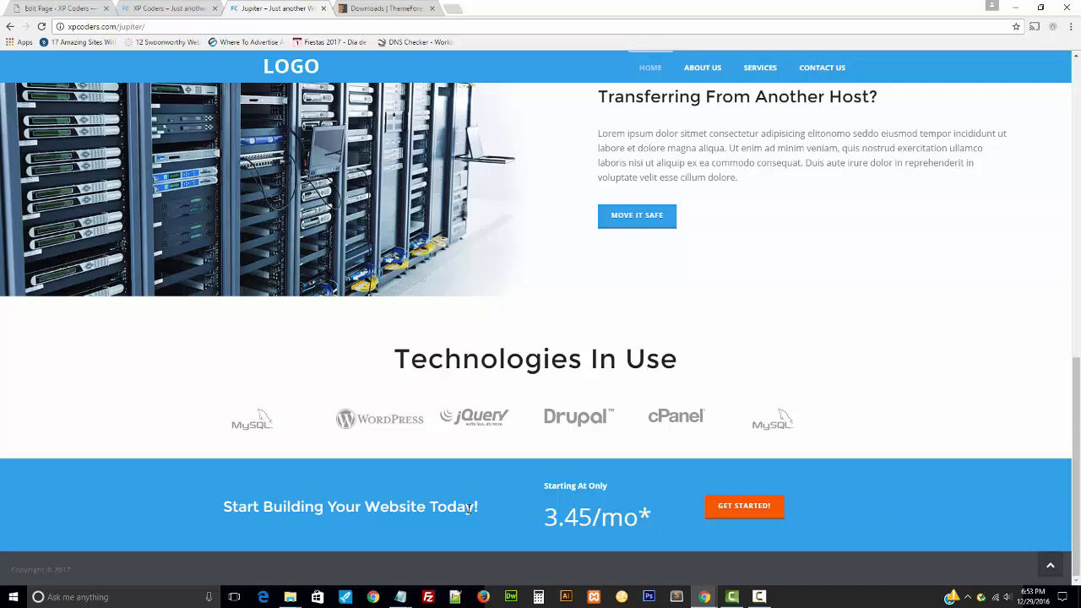
{"action": "left_click_drag", "start_coordinate": [483, 511], "coordinate": [194, 496]}
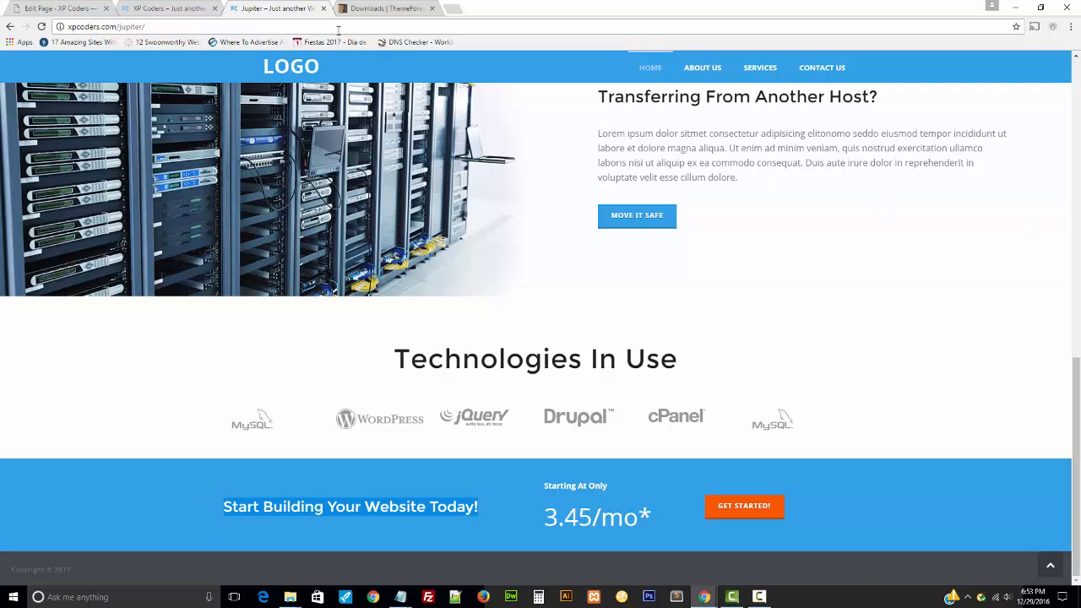
{"action": "left_click", "coordinate": [161, 8]}
{"action": "left_click", "coordinate": [61, 8]}
{"action": "scroll", "coordinate": [449, 306], "scroll_direction": "down", "scroll_amount": 5}
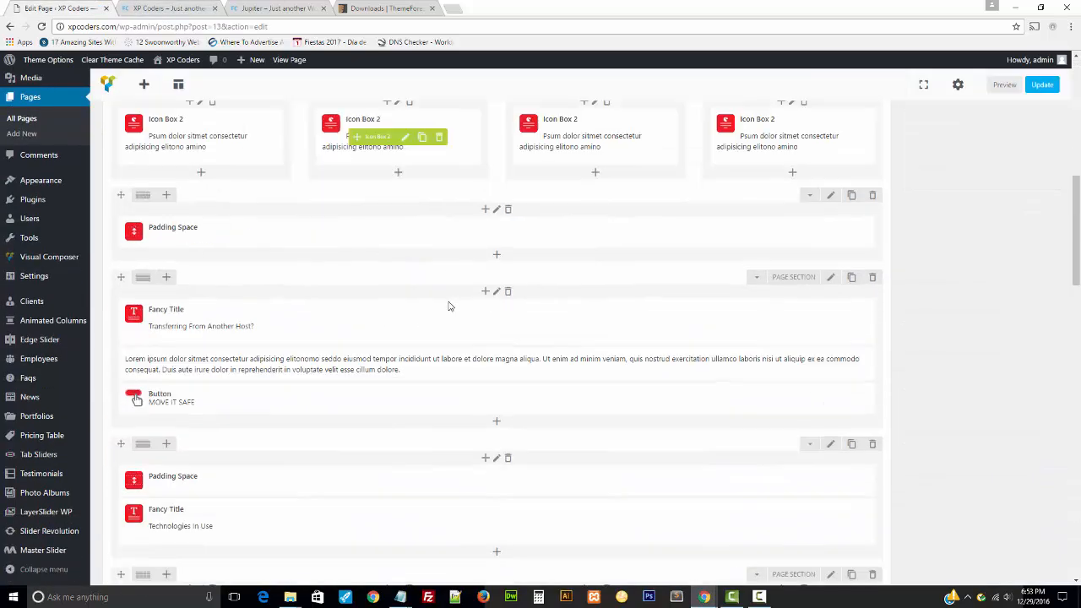
{"action": "scroll", "coordinate": [449, 306], "scroll_direction": "down", "scroll_amount": 5}
{"action": "left_click", "coordinate": [496, 223]}
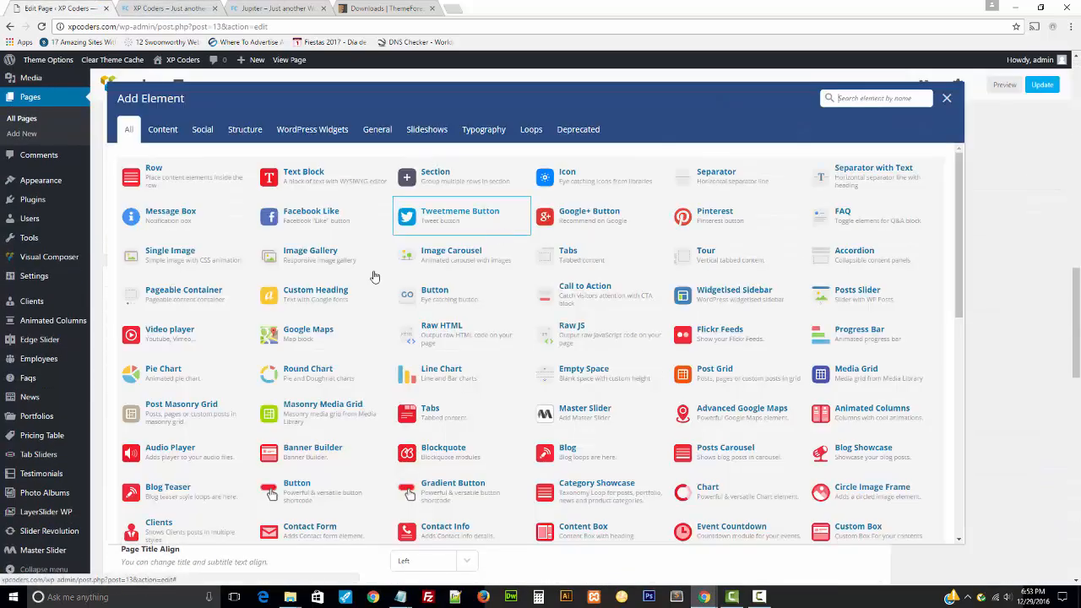
{"action": "scroll", "coordinate": [514, 355], "scroll_direction": "down", "scroll_amount": 2}
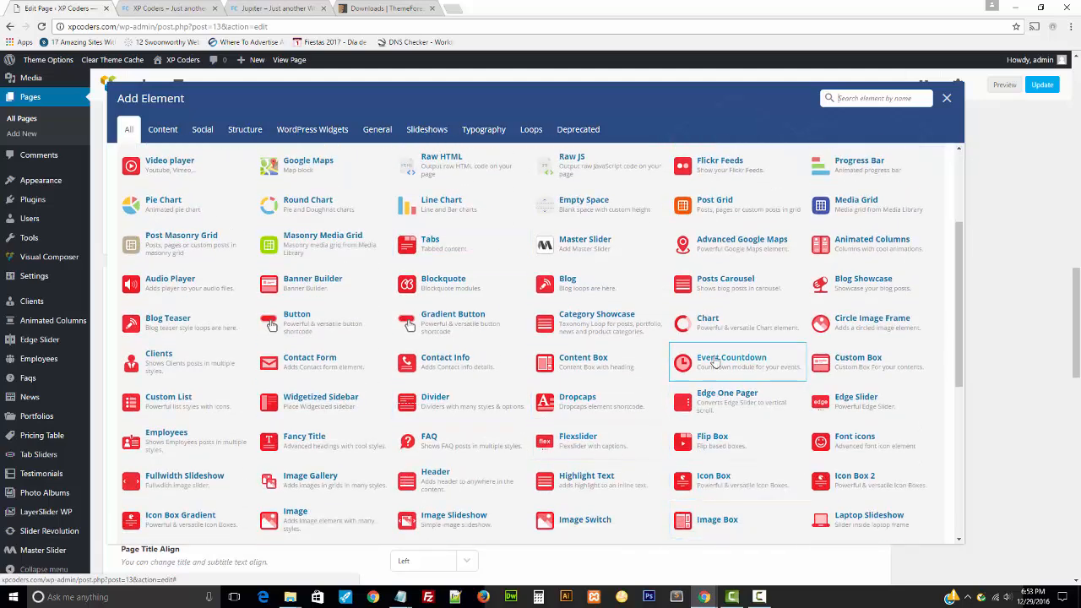
{"action": "scroll", "coordinate": [711, 372], "scroll_direction": "down", "scroll_amount": 3}
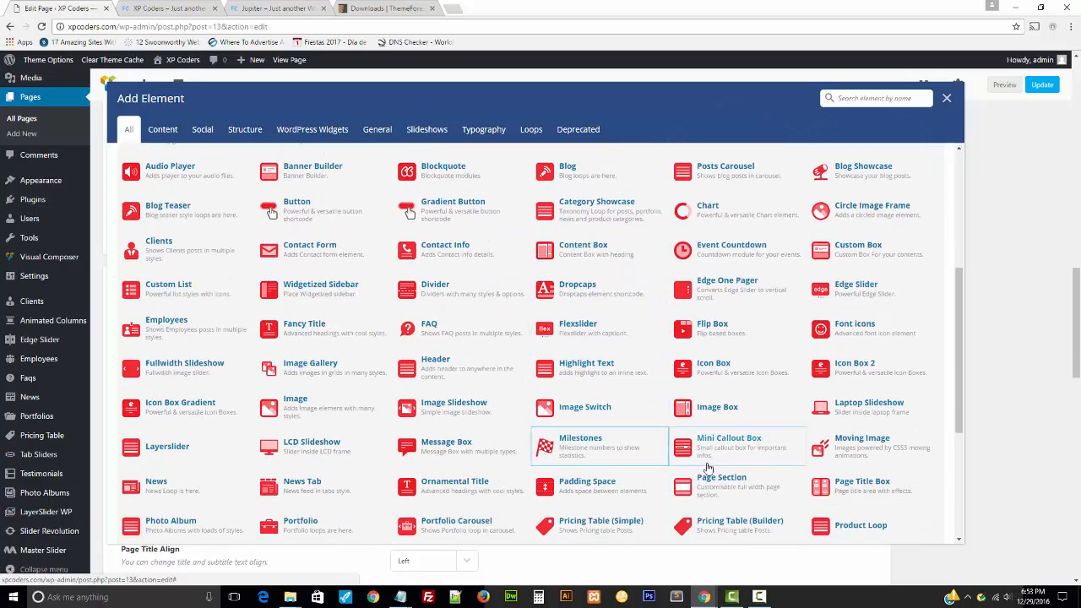
{"action": "left_click", "coordinate": [718, 479]}
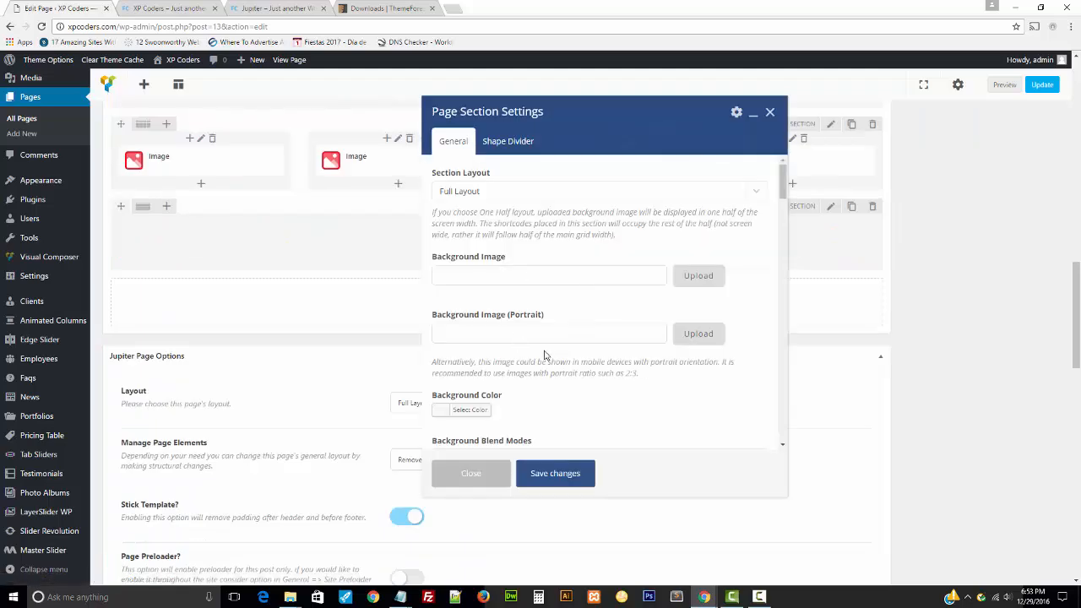
- Set the new Page Section's background color to the blue #30a0e7 copied from the Notes file, and save the section
{"action": "scroll", "coordinate": [545, 355], "scroll_direction": "down", "scroll_amount": 1}
{"action": "left_click", "coordinate": [460, 355]}
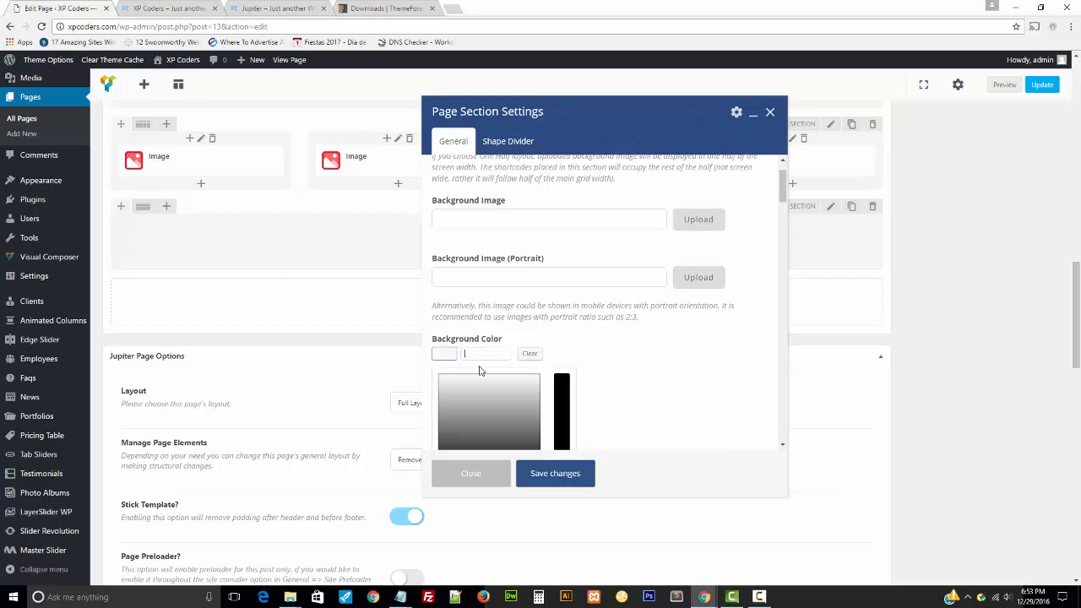
{"action": "mouse_move", "coordinate": [402, 600]}
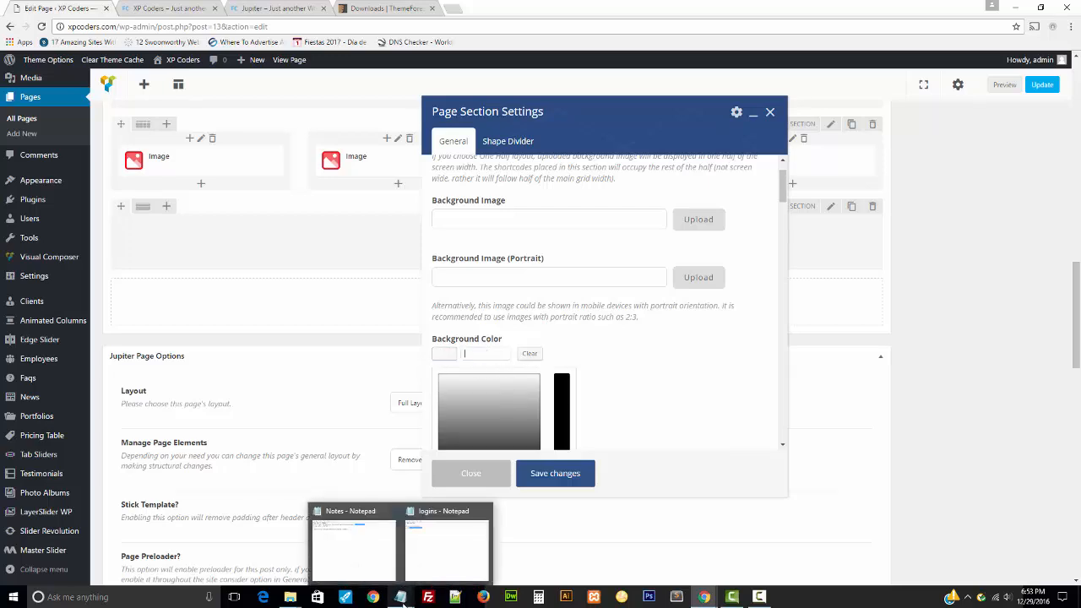
{"action": "left_click", "coordinate": [377, 583]}
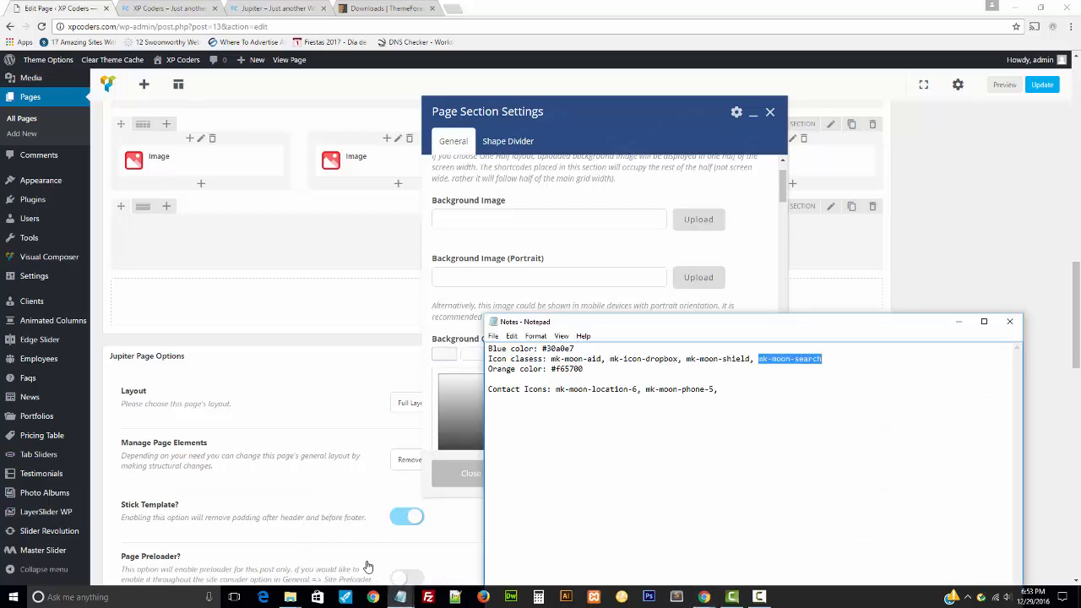
{"action": "left_click", "coordinate": [550, 349]}
{"action": "double_click", "coordinate": [562, 349]}
{"action": "key", "text": "ctrl+c"}
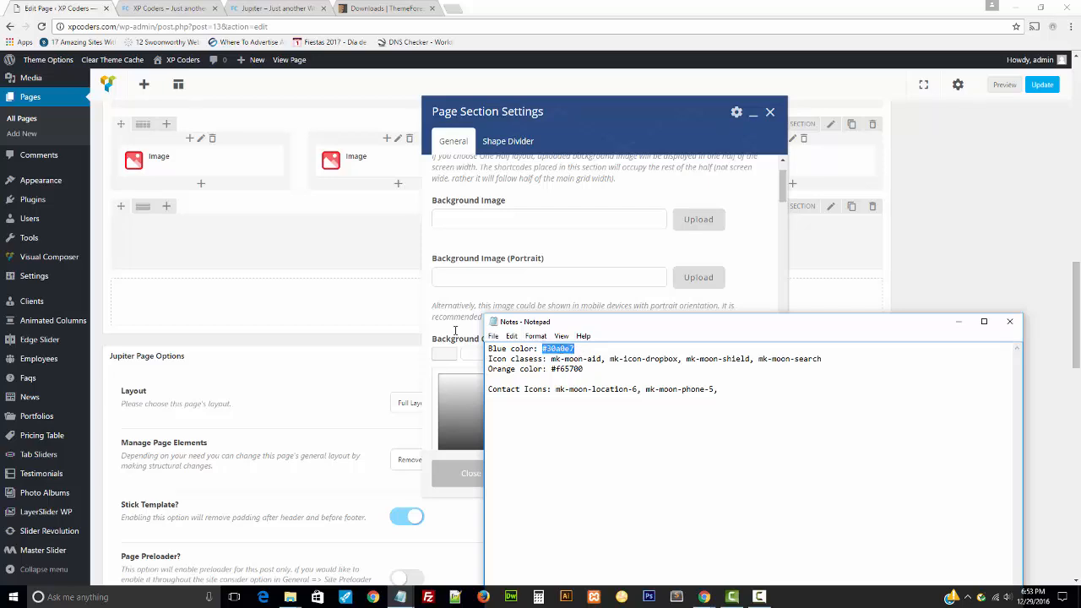
{"action": "left_click", "coordinate": [523, 248]}
{"action": "left_click", "coordinate": [454, 356]}
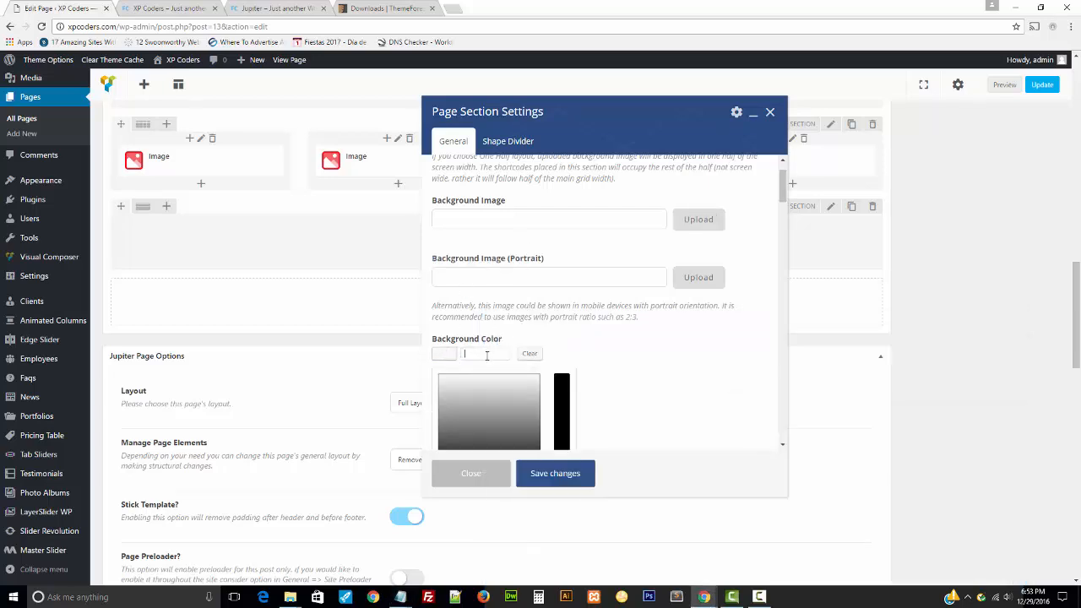
{"action": "key", "text": "ctrl+v"}
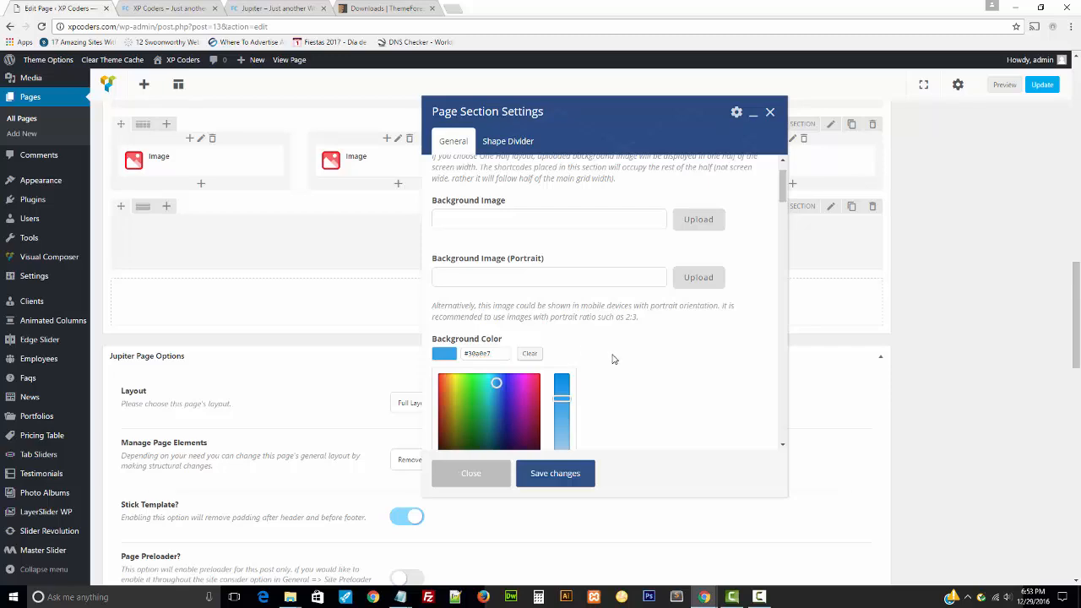
{"action": "left_click", "coordinate": [612, 358]}
{"action": "left_click", "coordinate": [546, 474]}
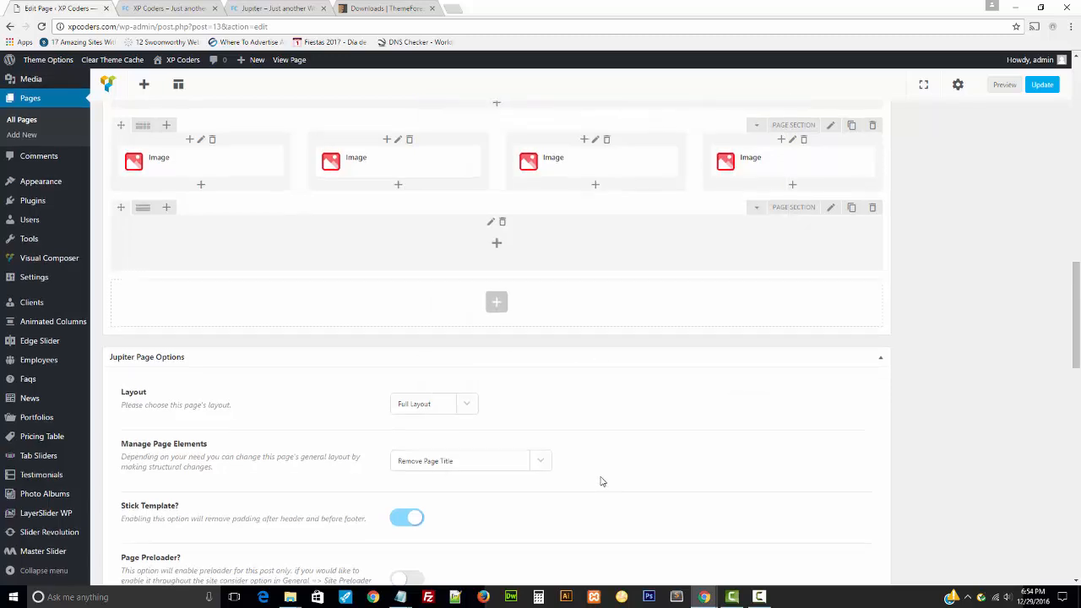
- Set the new Page Section's custom row layout to 1/2 + 1/4 + 1/4
{"action": "scroll", "coordinate": [589, 471], "scroll_direction": "up", "scroll_amount": 1}
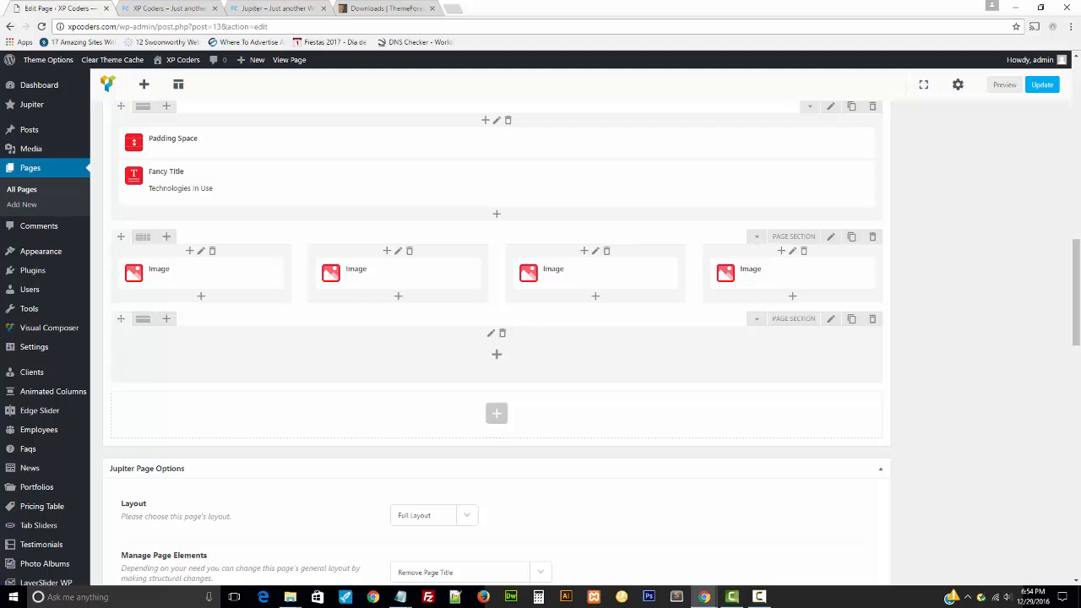
{"action": "left_click", "coordinate": [145, 330]}
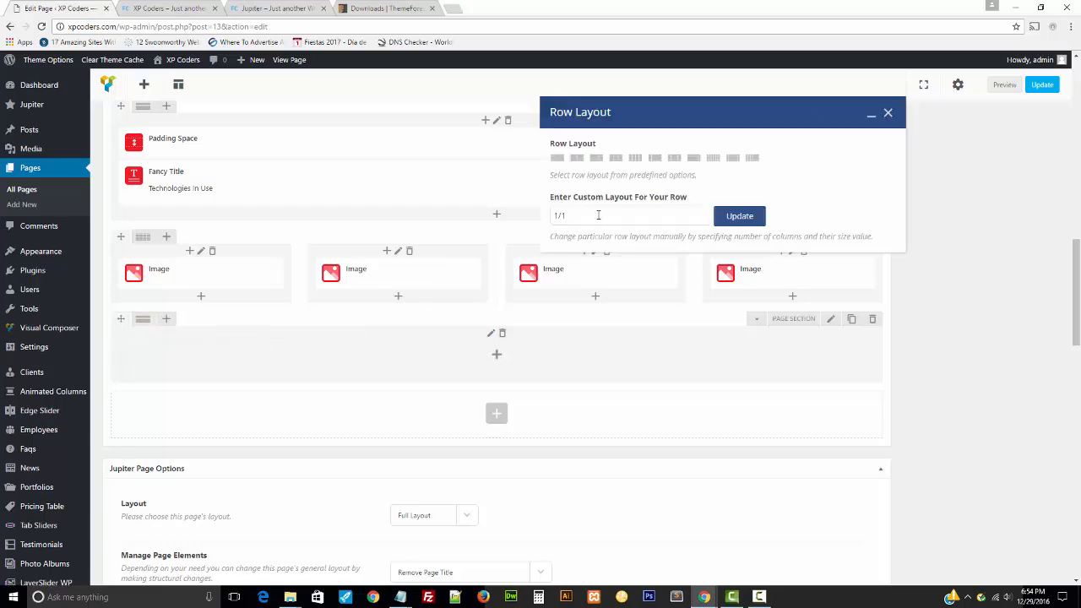
{"action": "left_click_drag", "start_coordinate": [599, 215], "coordinate": [549, 217]}
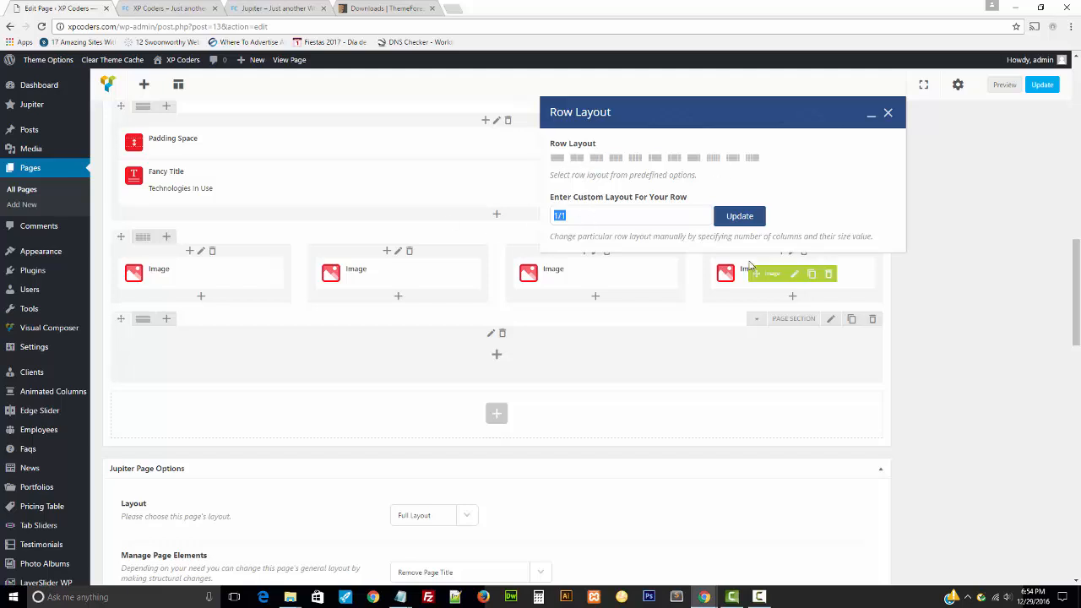
{"action": "type", "text": "1/4 + 1/4"}
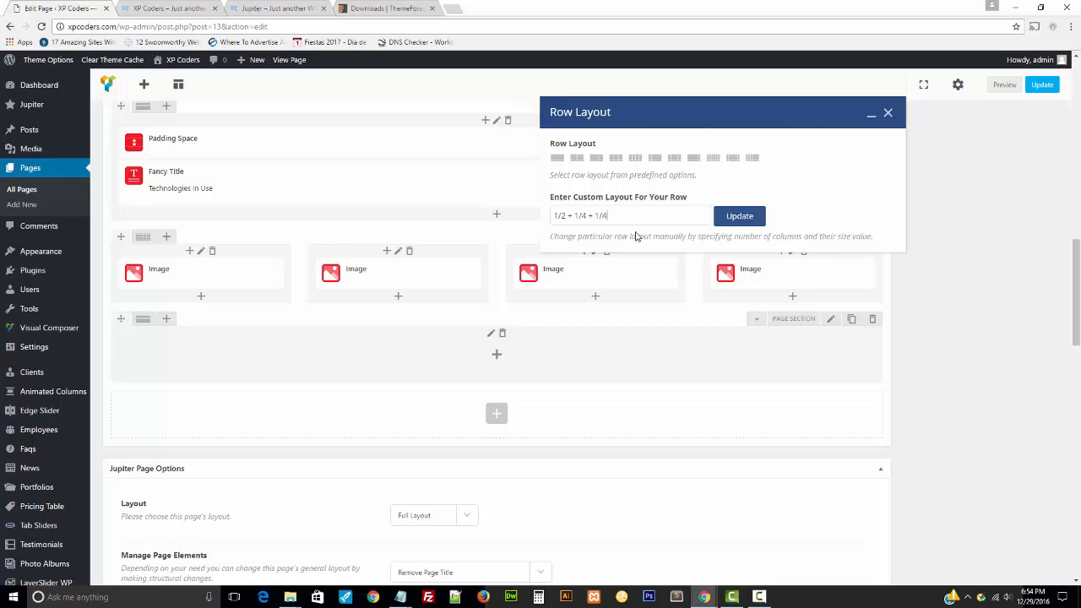
{"action": "left_click", "coordinate": [737, 217]}
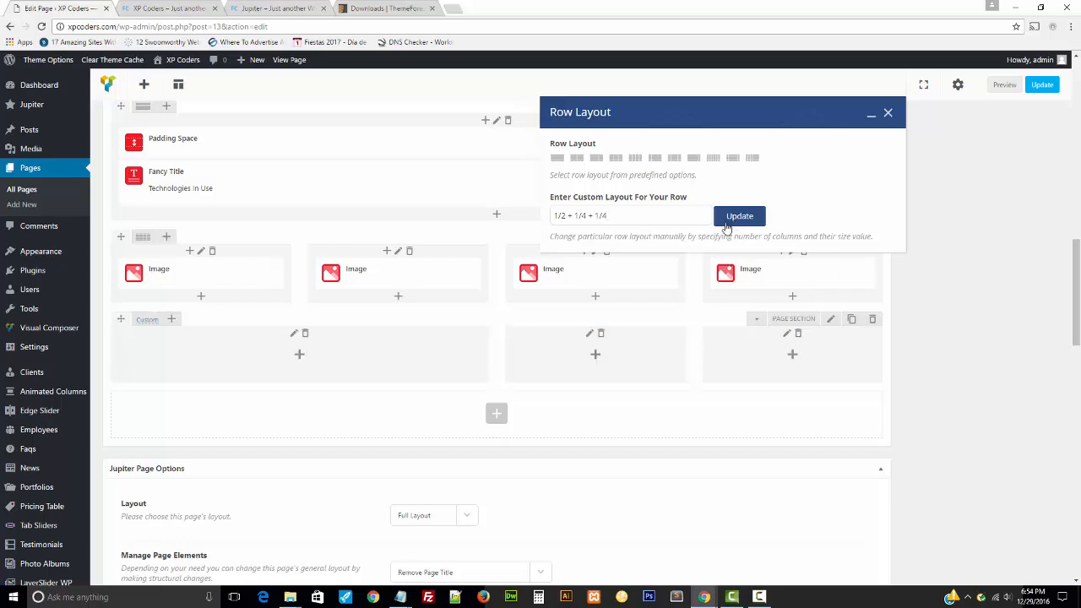
{"action": "left_click", "coordinate": [888, 113]}
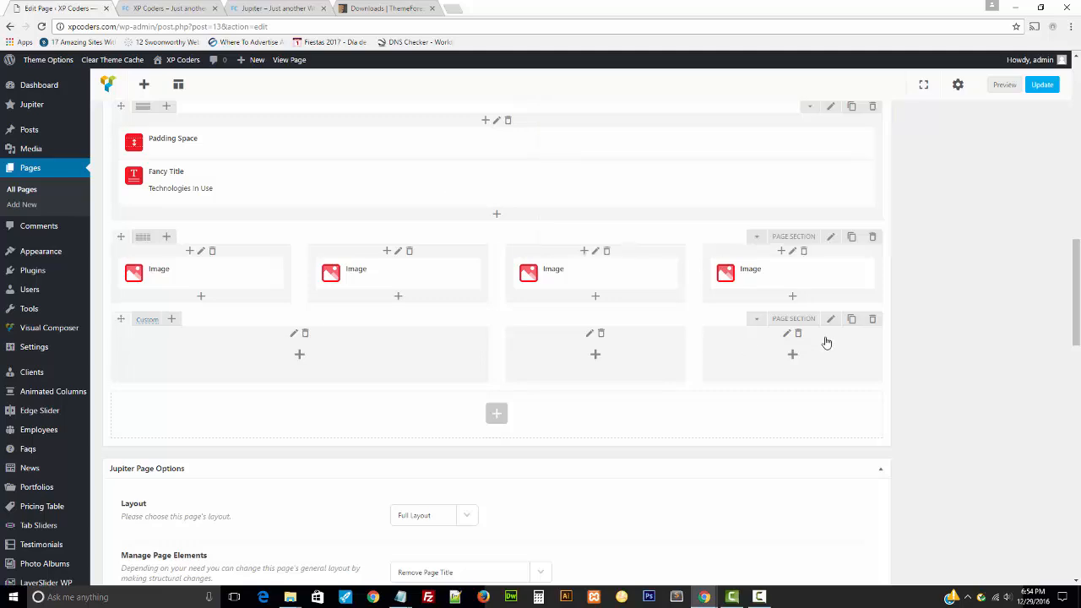
- Add a Fancy Title to the section's half-width column and switch its content editor to text mode
{"action": "left_click", "coordinate": [300, 357]}
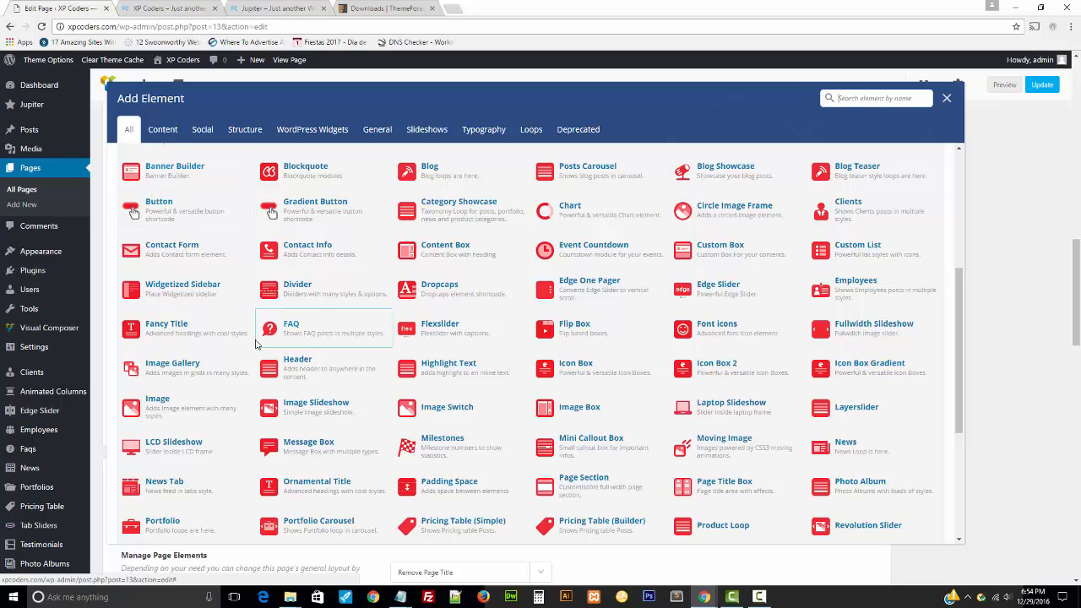
{"action": "left_click", "coordinate": [182, 328]}
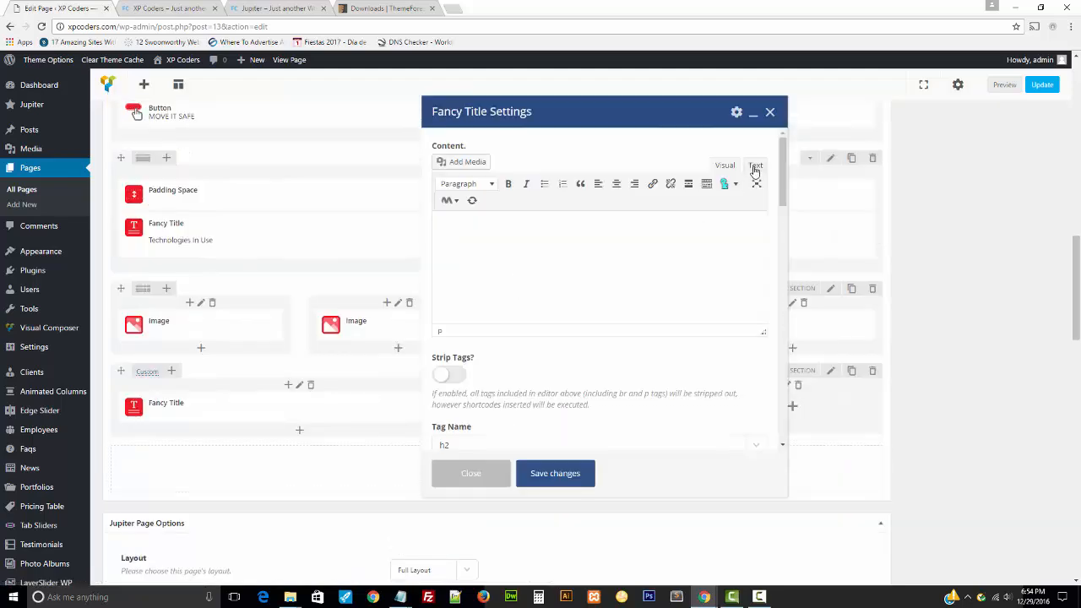
{"action": "left_click", "coordinate": [754, 165]}
{"action": "type", "text": "#30a0e7"}
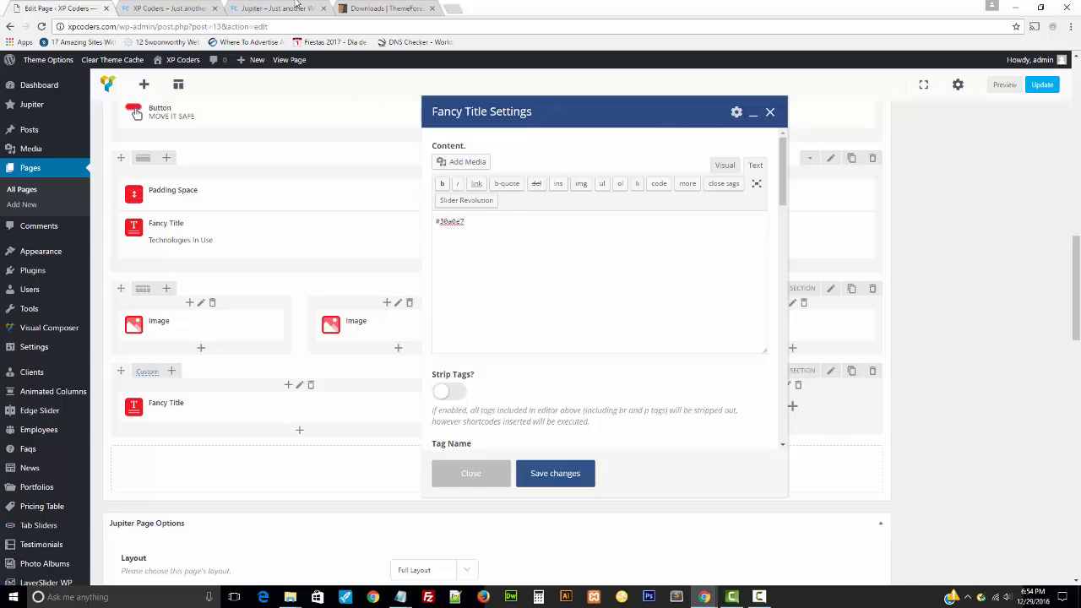
- Replace the Fancy Title's content with "Start Building Your Website Today!" copied from the Jupiter demo page
{"action": "left_click", "coordinate": [287, 8]}
{"action": "left_click", "coordinate": [173, 8]}
{"action": "left_click", "coordinate": [265, 8]}
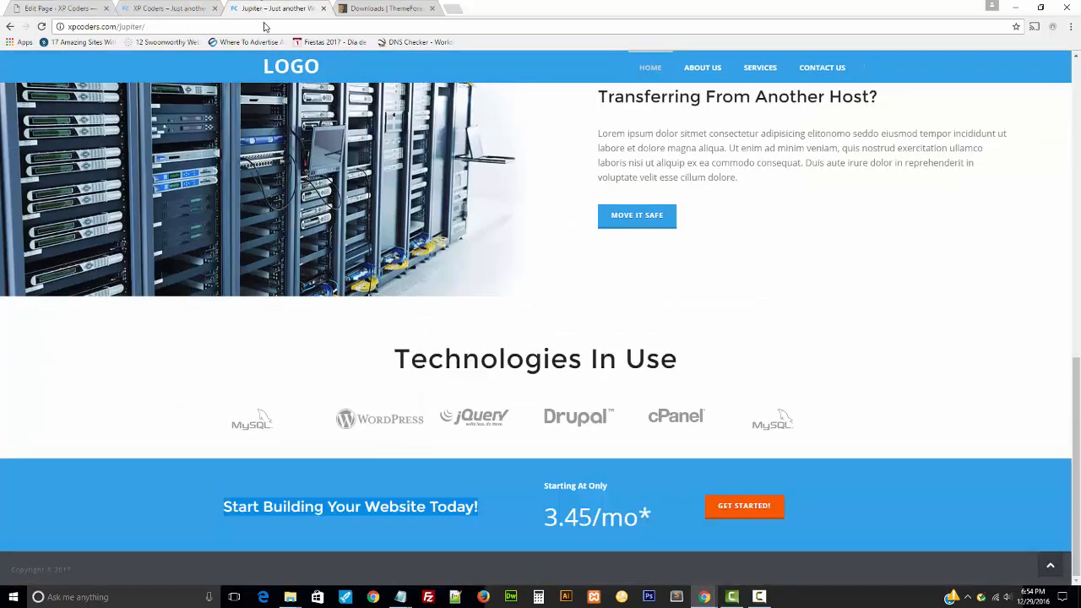
{"action": "left_click_drag", "start_coordinate": [494, 510], "coordinate": [188, 512]}
{"action": "key", "text": "ctrl+c"}
{"action": "left_click", "coordinate": [140, 8]}
{"action": "left_click", "coordinate": [72, 8]}
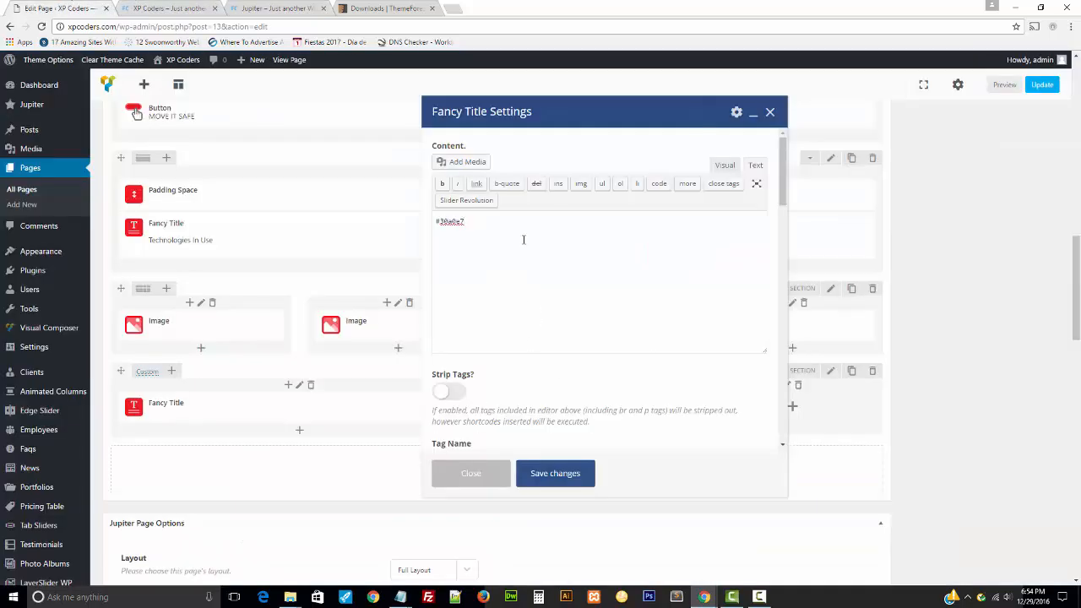
{"action": "key", "text": "ctrl+a"}
{"action": "key", "text": "ctrl+v"}
{"action": "key", "text": "BackSpace"}
- Set the "Start Building Your Website Today!" title's font size to 30 px and its text color to white, and save the element
{"action": "scroll", "coordinate": [601, 379], "scroll_direction": "down", "scroll_amount": 5}
{"action": "scroll", "coordinate": [600, 382], "scroll_direction": "down", "scroll_amount": 1}
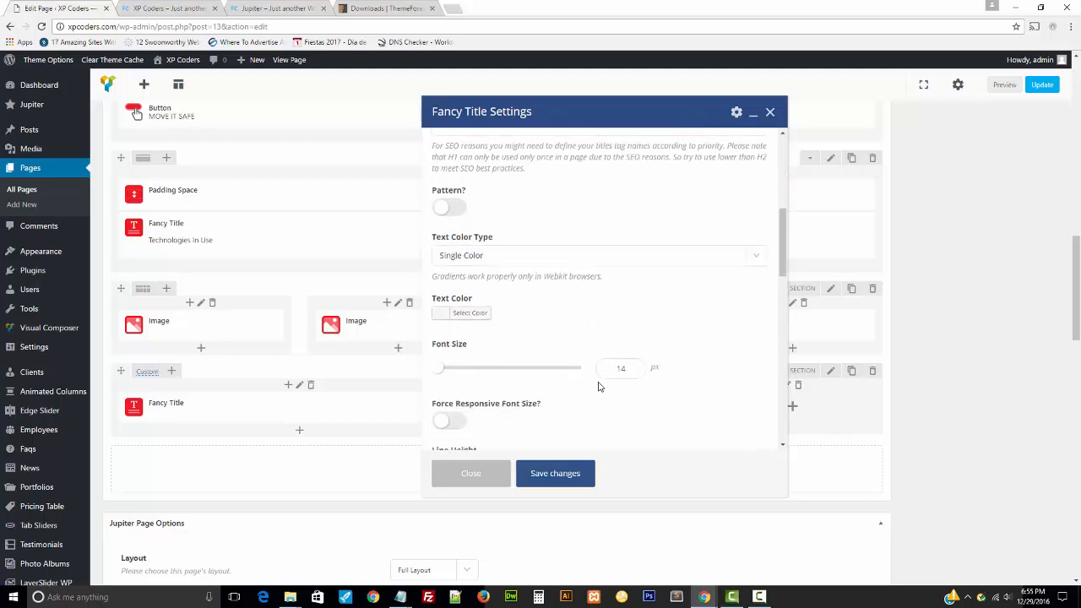
{"action": "left_click_drag", "start_coordinate": [627, 370], "coordinate": [556, 371]}
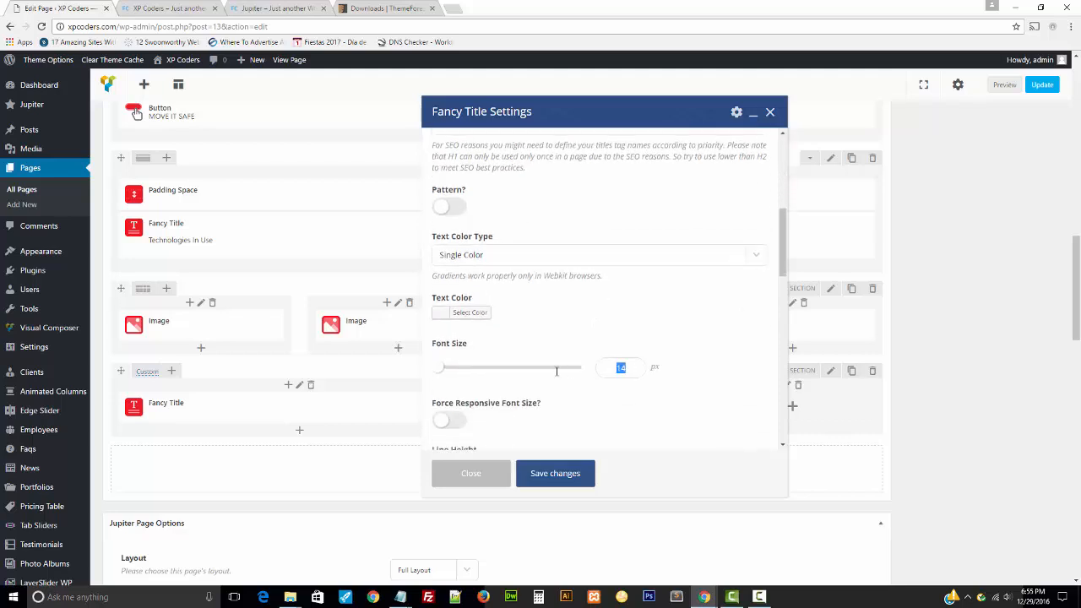
{"action": "type", "text": "30"}
{"action": "scroll", "coordinate": [637, 386], "scroll_direction": "down", "scroll_amount": 5}
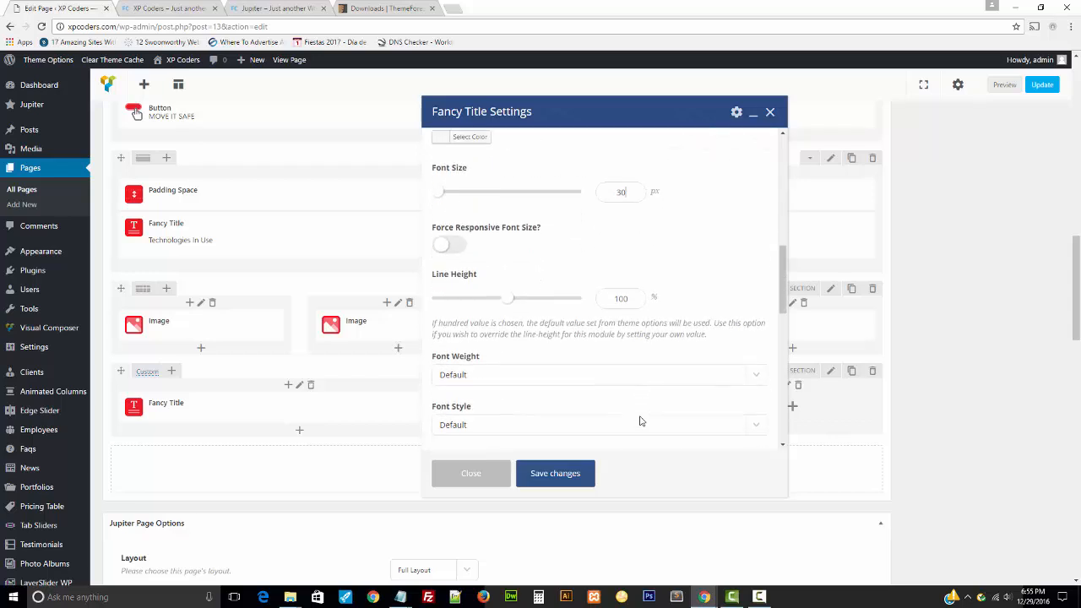
{"action": "scroll", "coordinate": [639, 419], "scroll_direction": "down", "scroll_amount": 2}
{"action": "scroll", "coordinate": [638, 420], "scroll_direction": "up", "scroll_amount": 7}
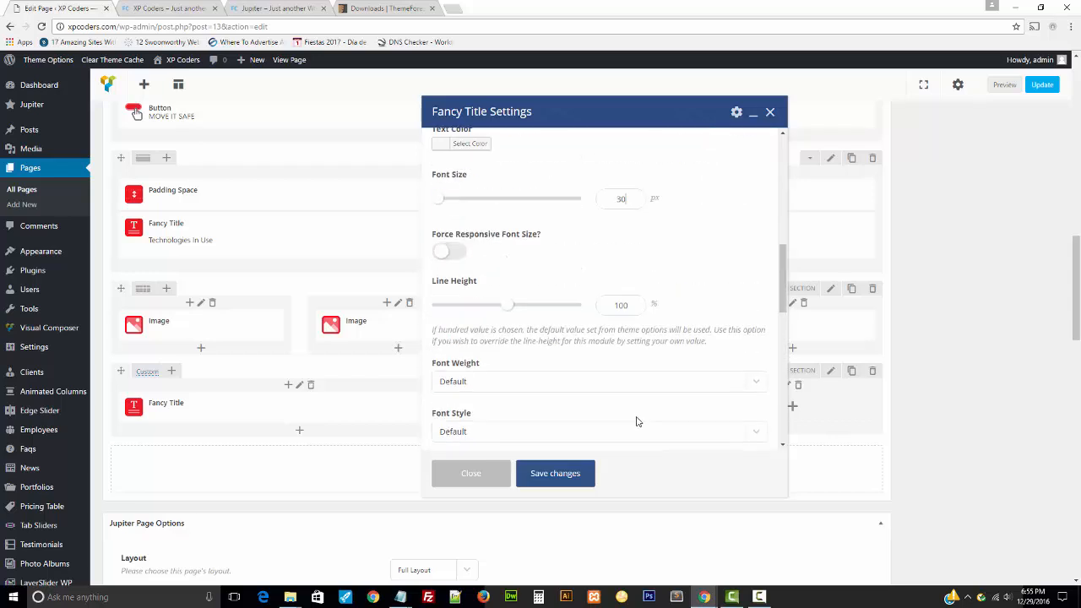
{"action": "left_click", "coordinate": [470, 313]}
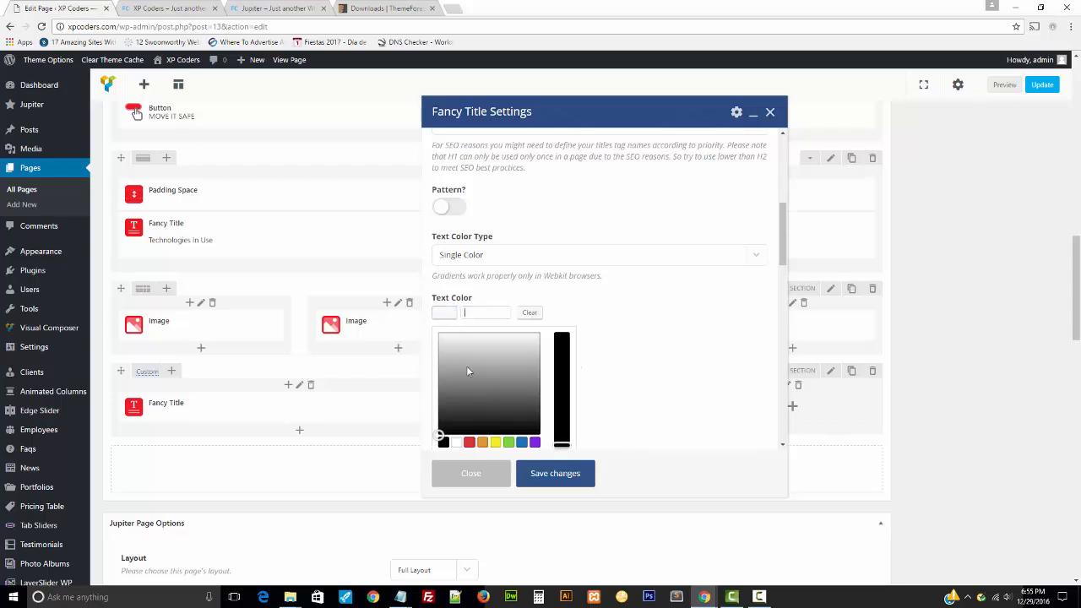
{"action": "left_click", "coordinate": [480, 315]}
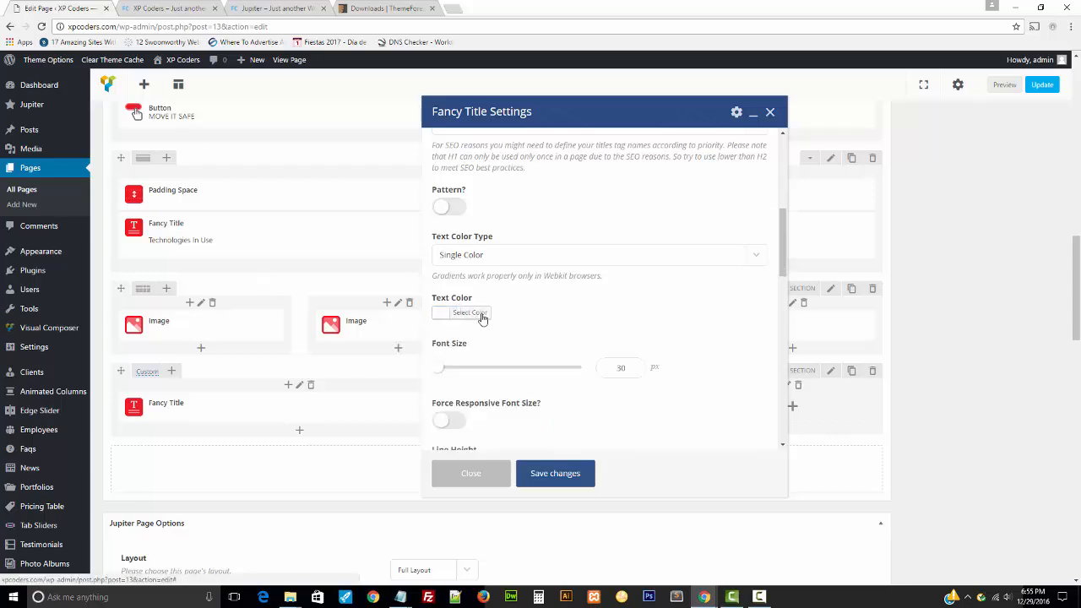
{"action": "left_click", "coordinate": [549, 473]}
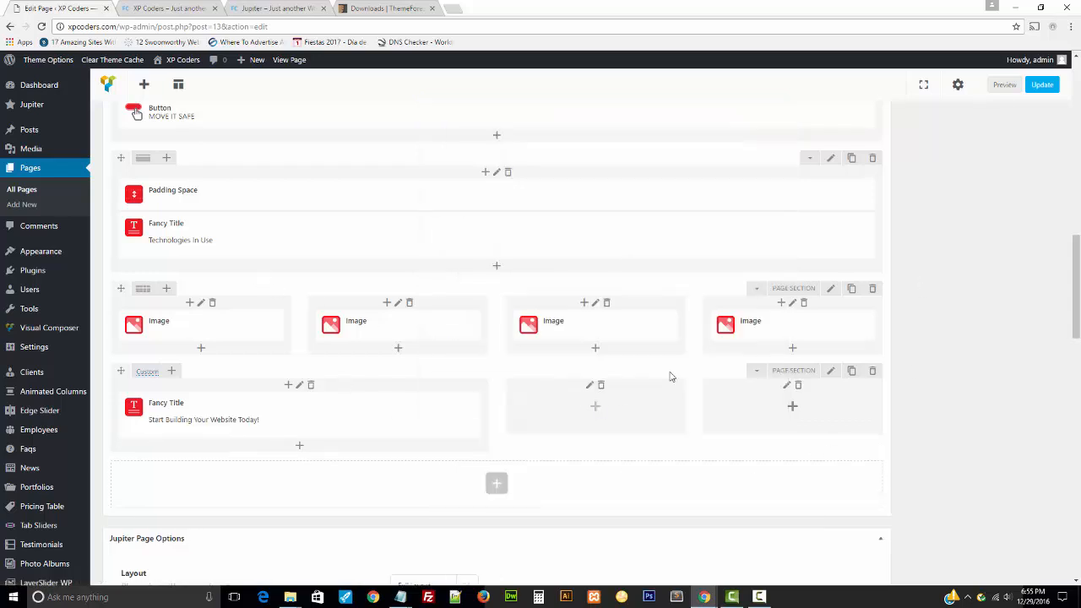
- Update the page, reload the live XP Coders page, and compare its blue call-to-action section with the Jupiter demo's
{"action": "left_click", "coordinate": [1042, 89]}
{"action": "left_click", "coordinate": [155, 6]}
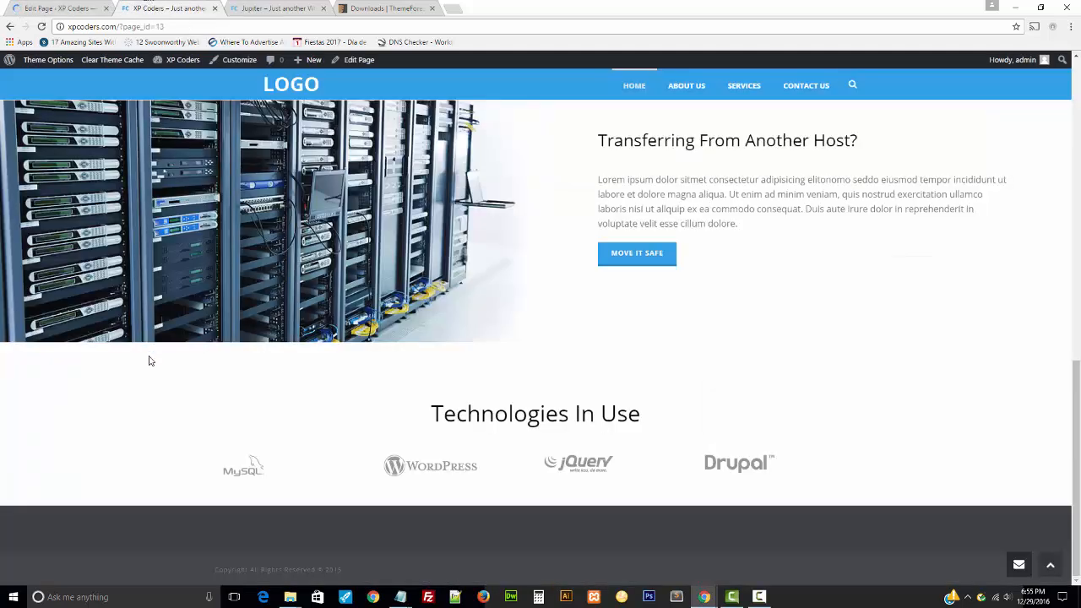
{"action": "key", "text": "F5"}
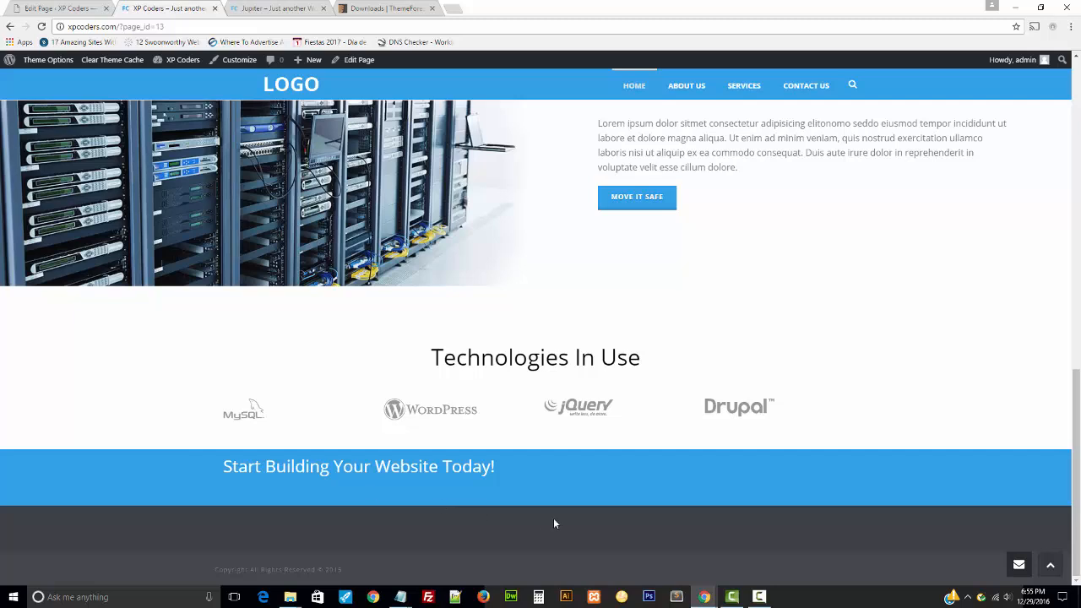
{"action": "left_click", "coordinate": [279, 8]}
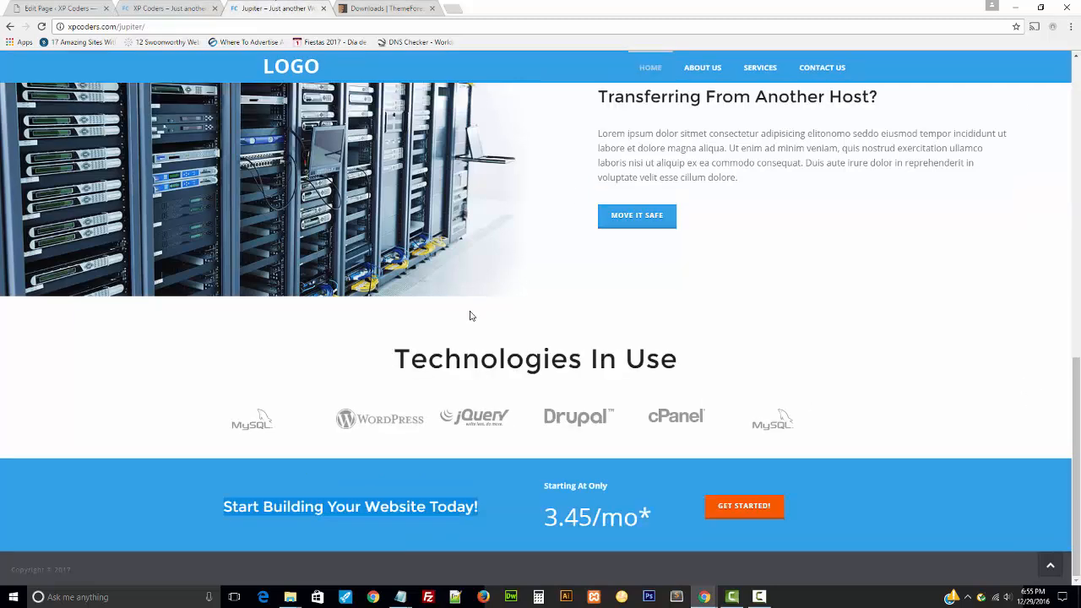
- Add a Fancy Title reading "Starting At Only", copied from the Jupiter demo page, to the call-to-action section's first quarter-width column
{"action": "left_click_drag", "start_coordinate": [609, 486], "coordinate": [540, 484]}
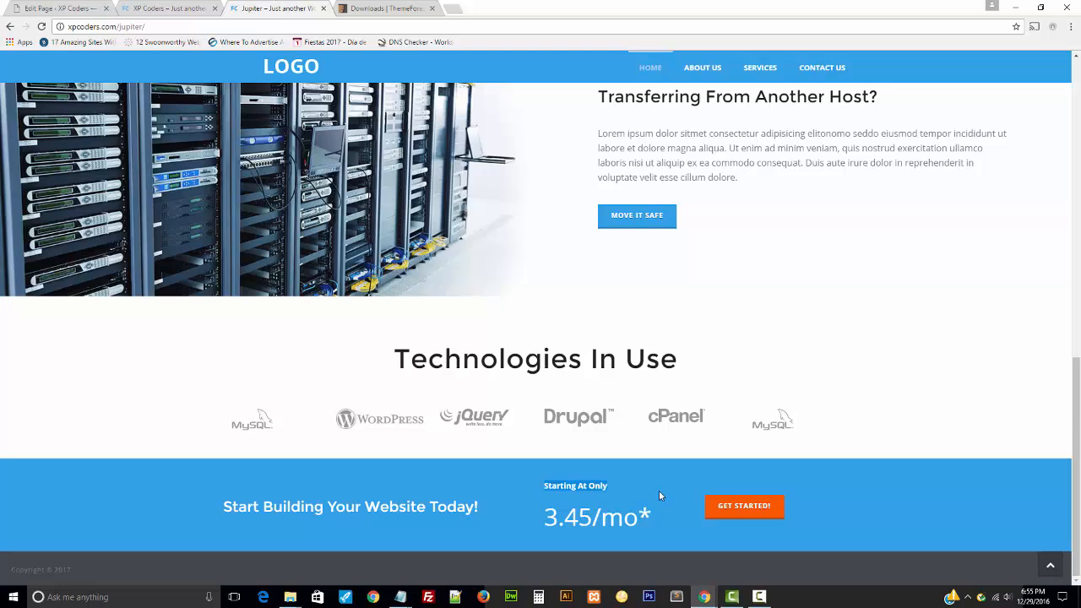
{"action": "left_click", "coordinate": [180, 8]}
{"action": "left_click", "coordinate": [77, 7]}
{"action": "scroll", "coordinate": [427, 404], "scroll_direction": "down", "scroll_amount": 5}
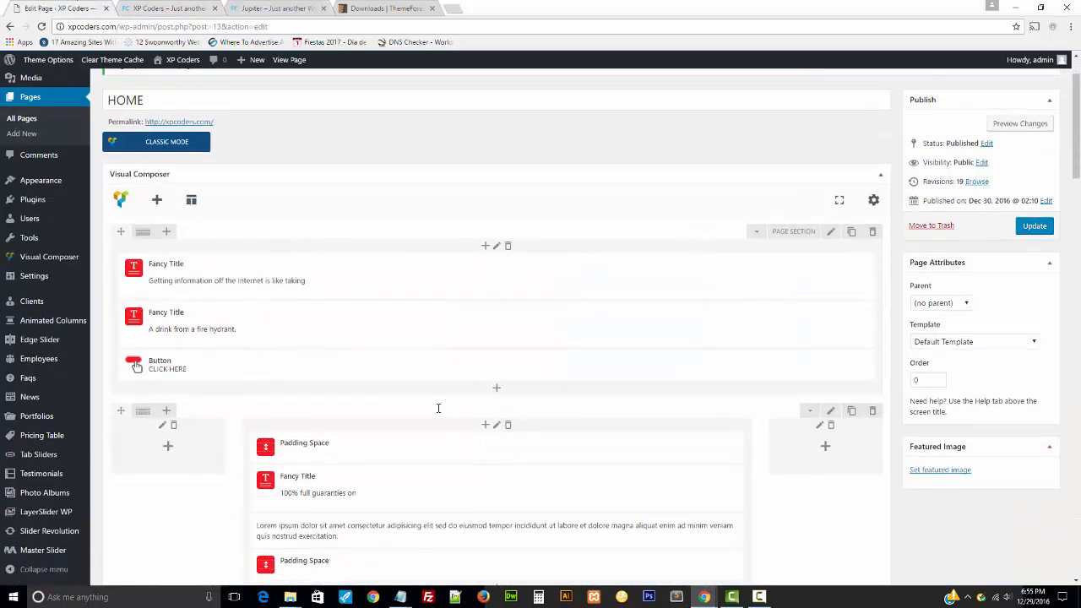
{"action": "scroll", "coordinate": [428, 408], "scroll_direction": "down", "scroll_amount": 4}
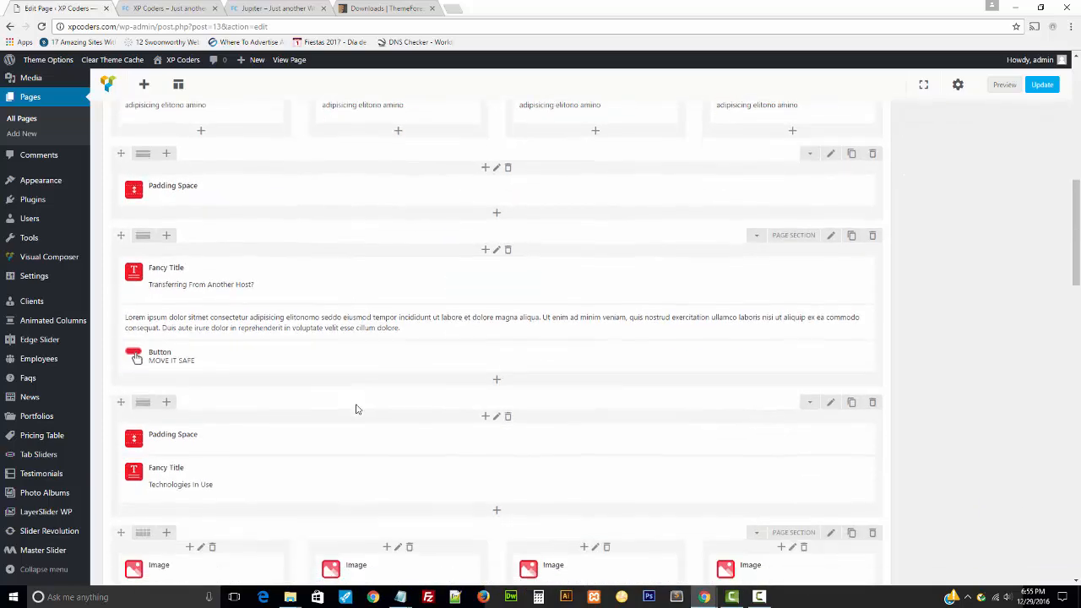
{"action": "scroll", "coordinate": [333, 405], "scroll_direction": "down", "scroll_amount": 4}
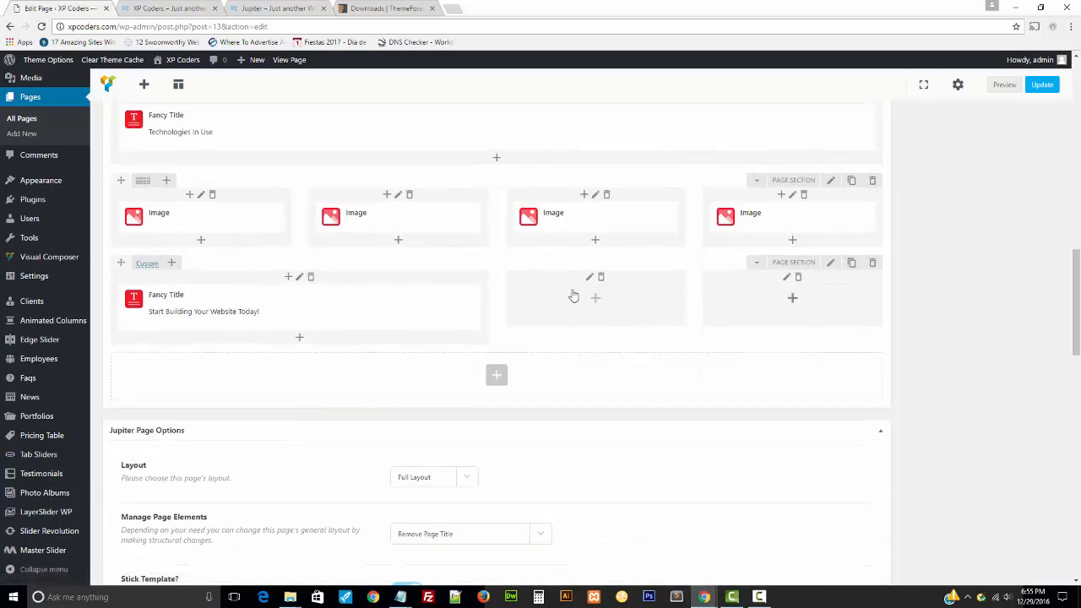
{"action": "left_click", "coordinate": [593, 300]}
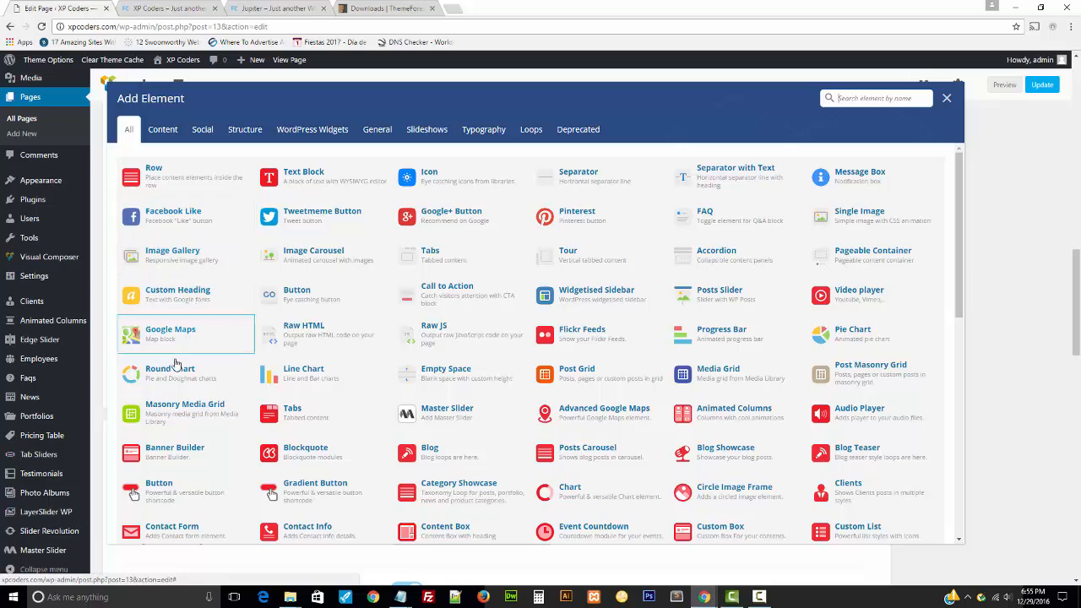
{"action": "scroll", "coordinate": [173, 355], "scroll_direction": "down", "scroll_amount": 3}
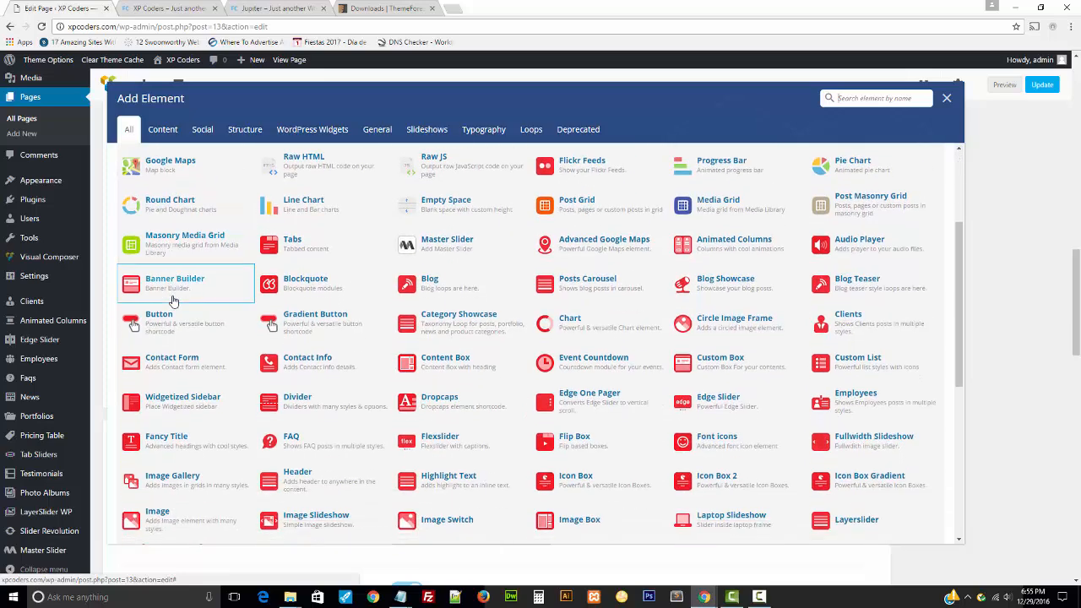
{"action": "left_click", "coordinate": [172, 443]}
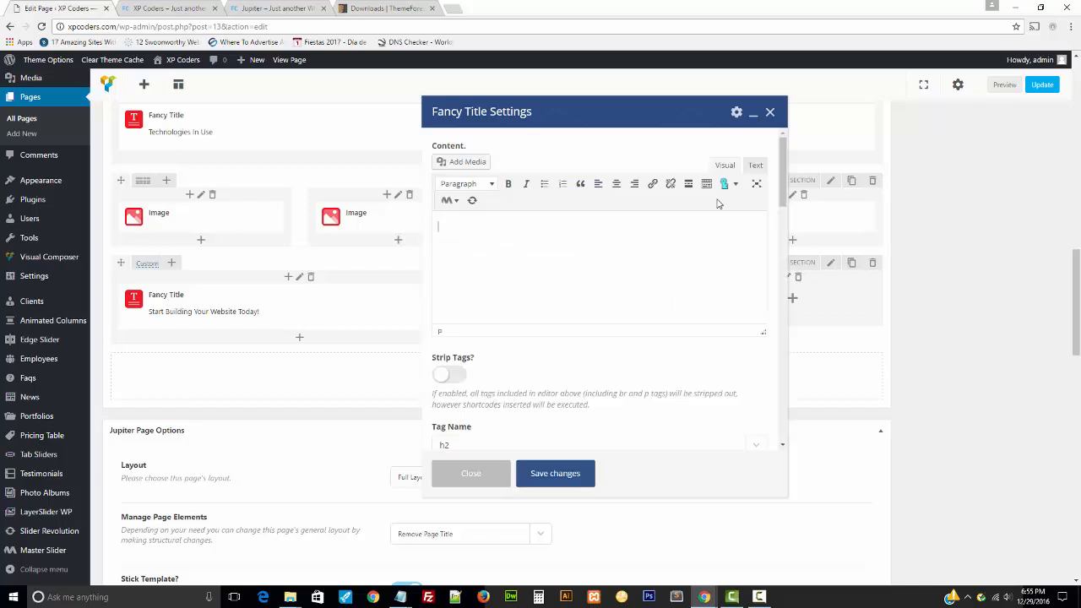
{"action": "left_click", "coordinate": [755, 165]}
{"action": "type", "text": "Starting at Only"}
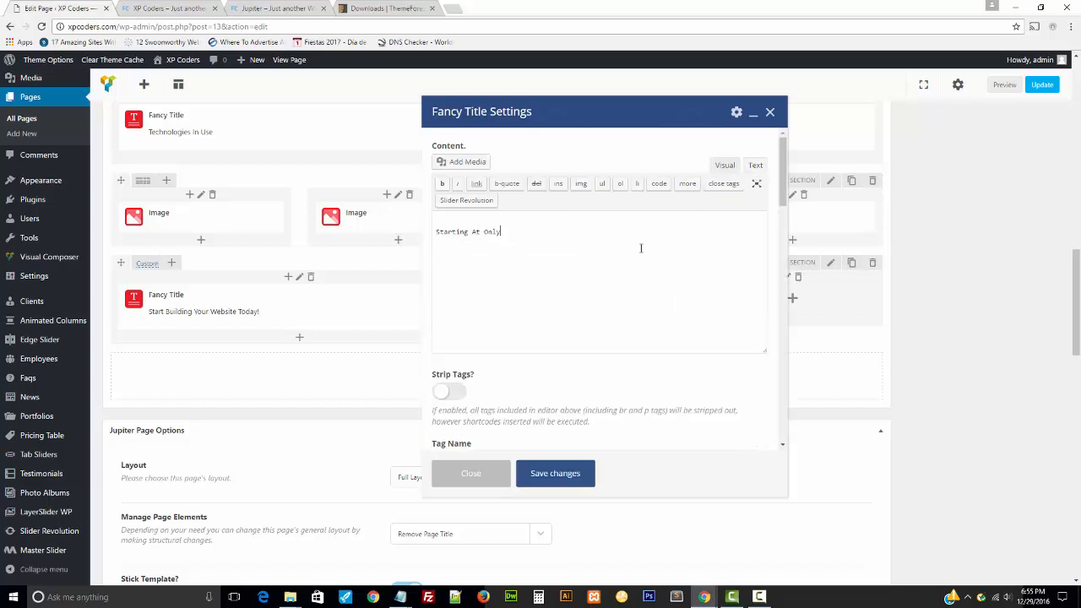
- Set the "Starting At Only" title's text color to white and save the element
{"action": "scroll", "coordinate": [574, 374], "scroll_direction": "down", "scroll_amount": 5}
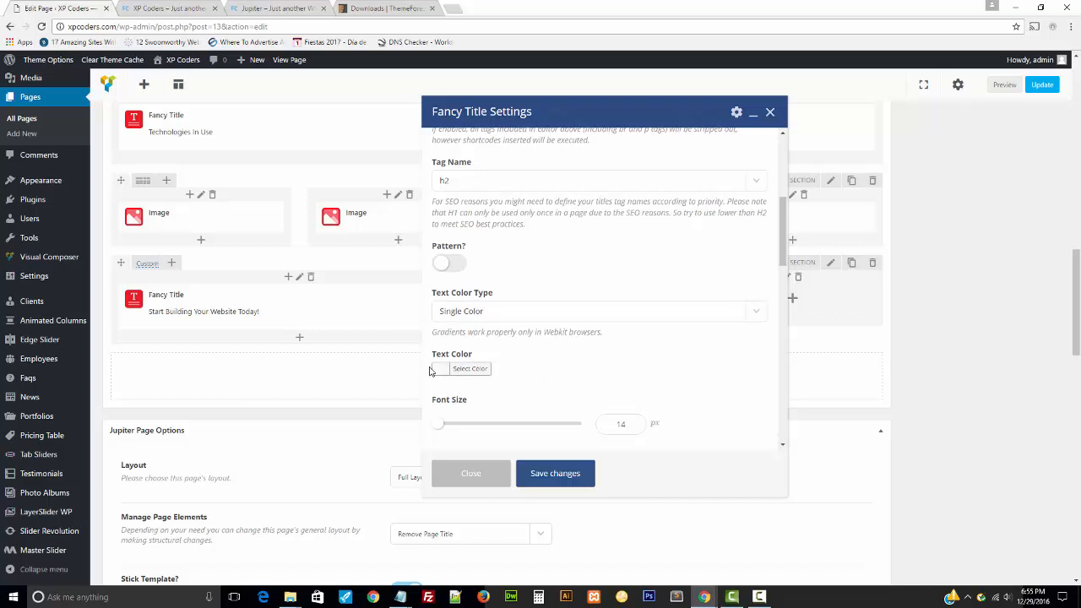
{"action": "left_click", "coordinate": [446, 372]}
{"action": "left_click_drag", "start_coordinate": [463, 409], "coordinate": [464, 384]}
{"action": "left_click", "coordinate": [645, 374]}
{"action": "scroll", "coordinate": [643, 374], "scroll_direction": "down", "scroll_amount": 4}
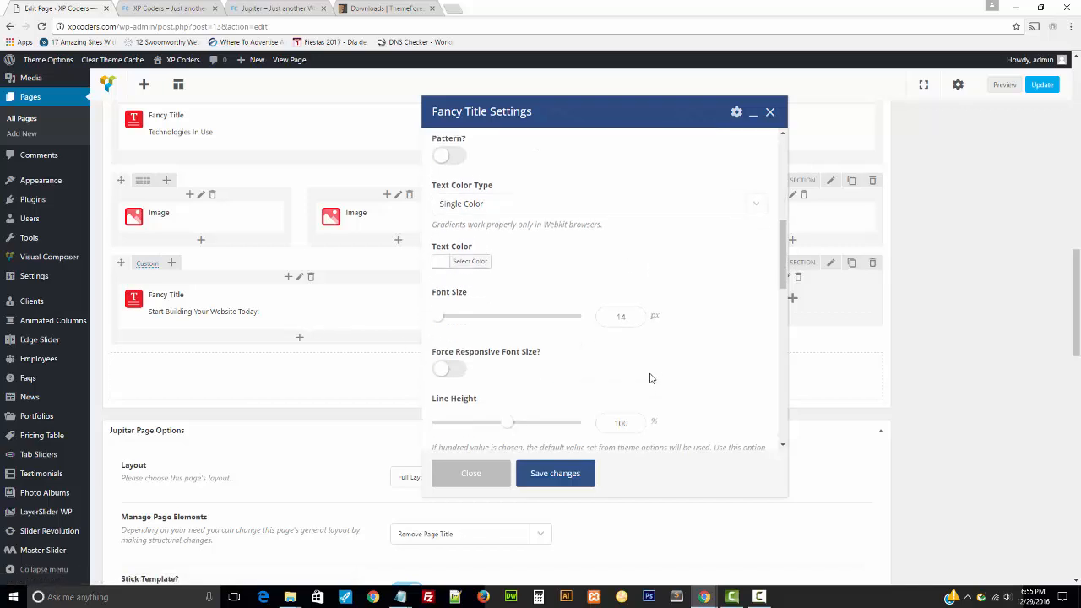
{"action": "left_click", "coordinate": [555, 474]}
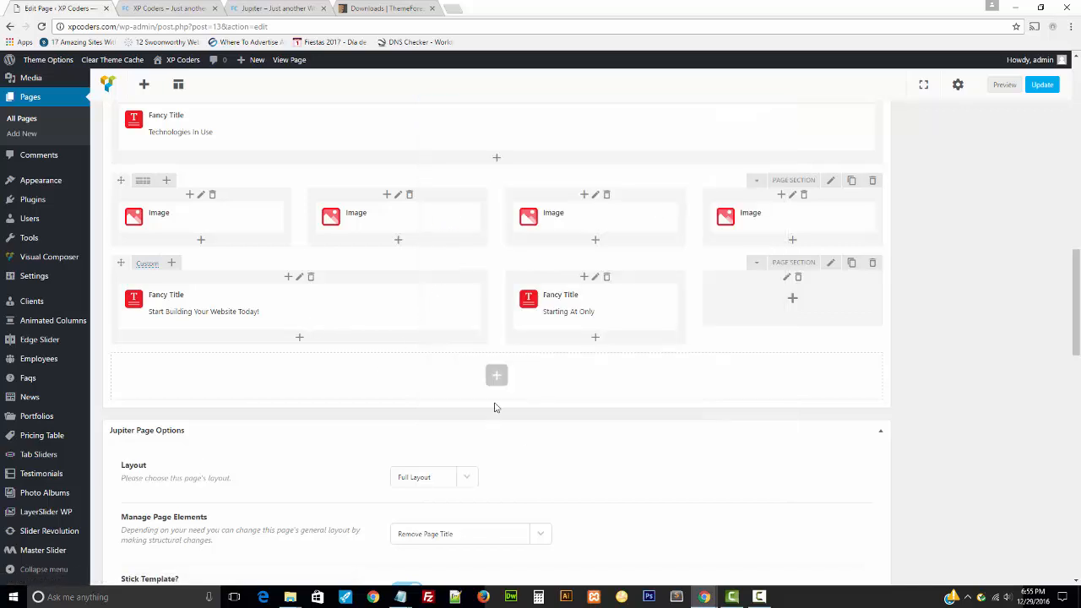
- Add a second Fancy Title below "Starting At Only" with the content "3.45/mo*" copied from the Jupiter demo page
{"action": "left_click", "coordinate": [596, 342]}
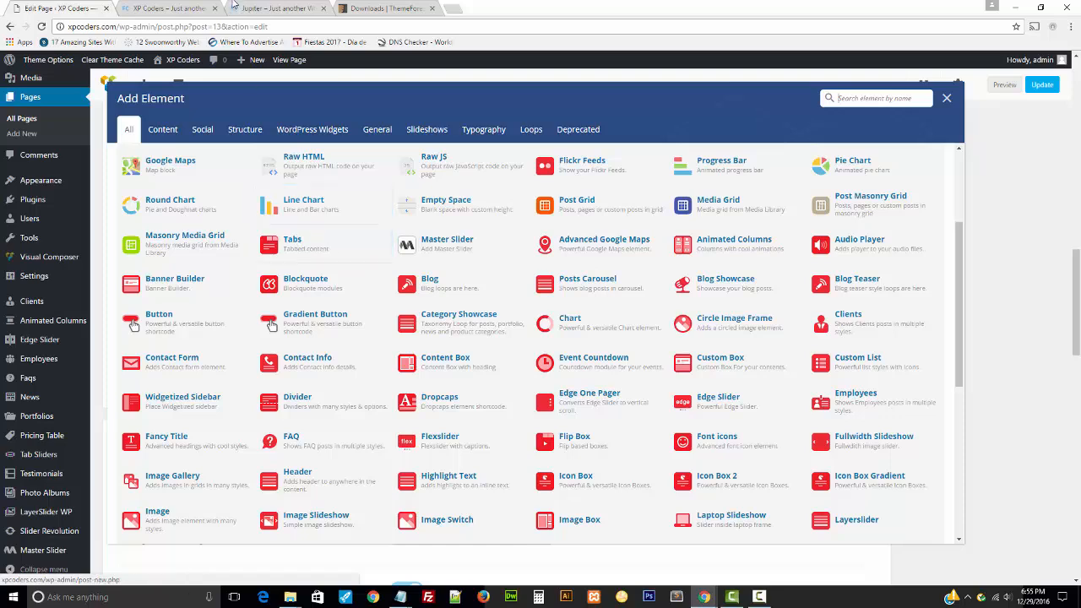
{"action": "left_click", "coordinate": [262, 8]}
{"action": "left_click_drag", "start_coordinate": [668, 522], "coordinate": [517, 517]}
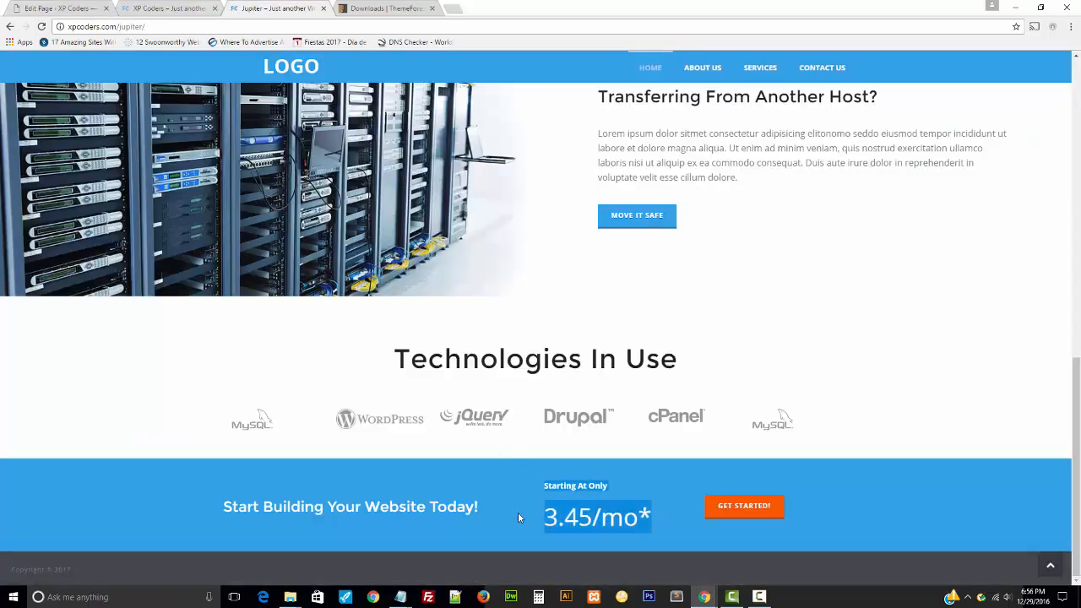
{"action": "left_click", "coordinate": [629, 519]}
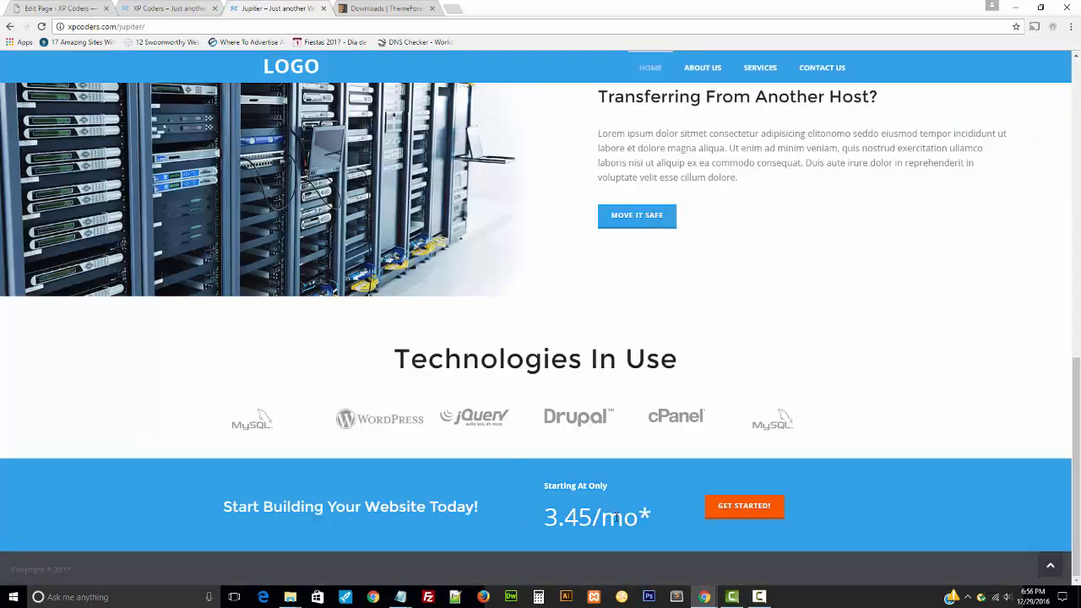
{"action": "left_click_drag", "start_coordinate": [653, 519], "coordinate": [544, 522]}
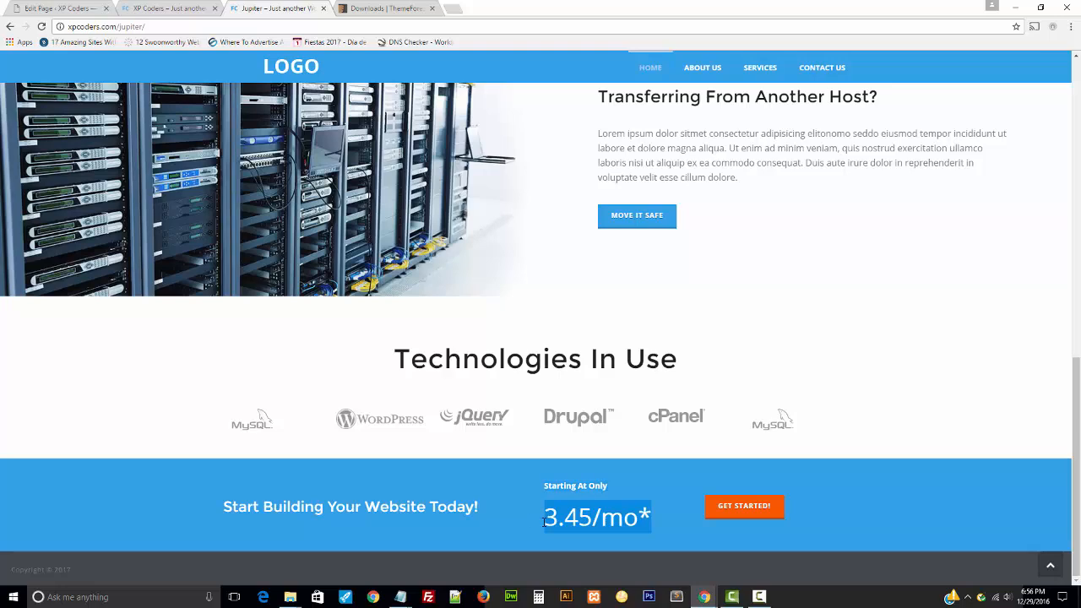
{"action": "left_click", "coordinate": [166, 10]}
{"action": "left_click", "coordinate": [59, 8]}
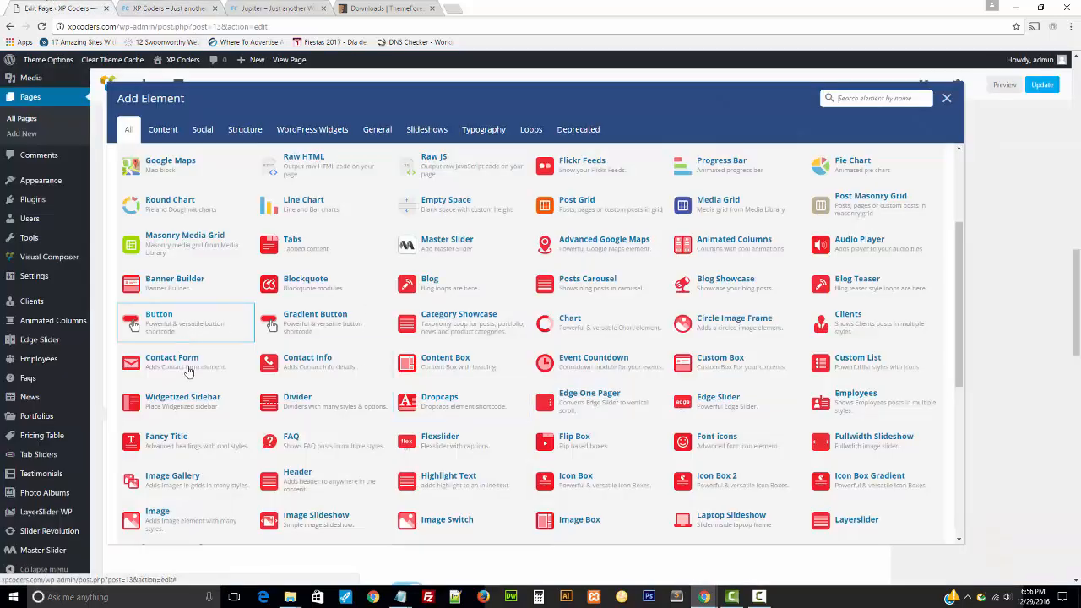
{"action": "left_click", "coordinate": [176, 439]}
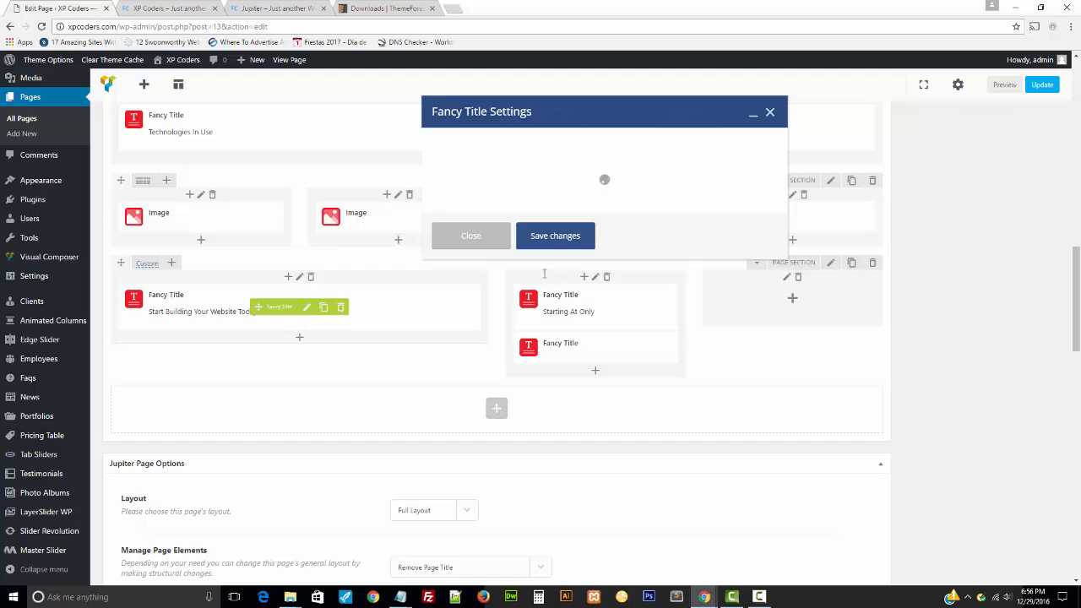
{"action": "left_click", "coordinate": [755, 165]}
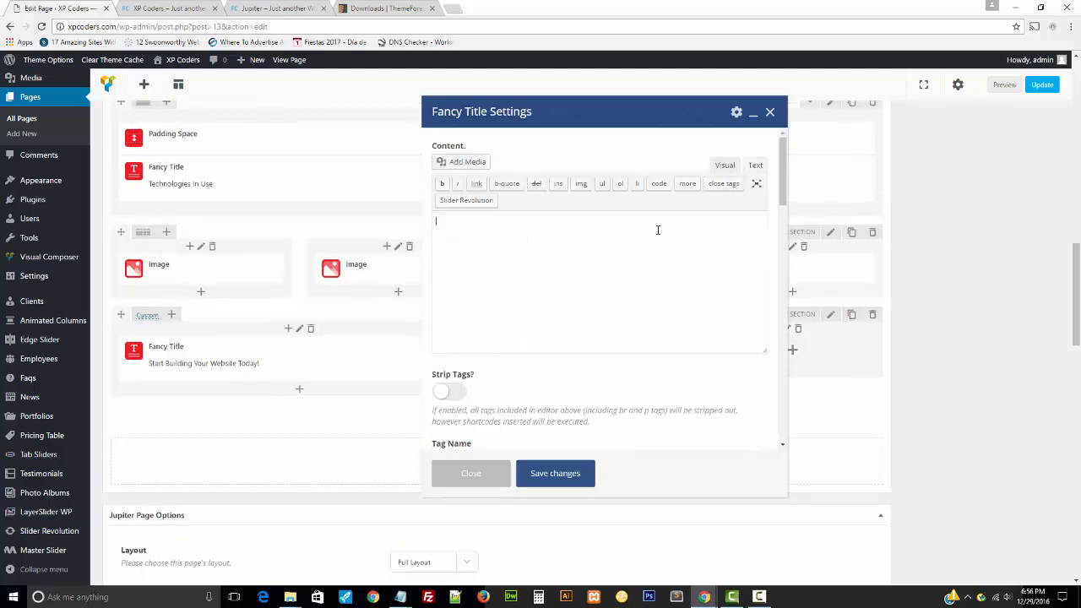
{"action": "left_click", "coordinate": [723, 166]}
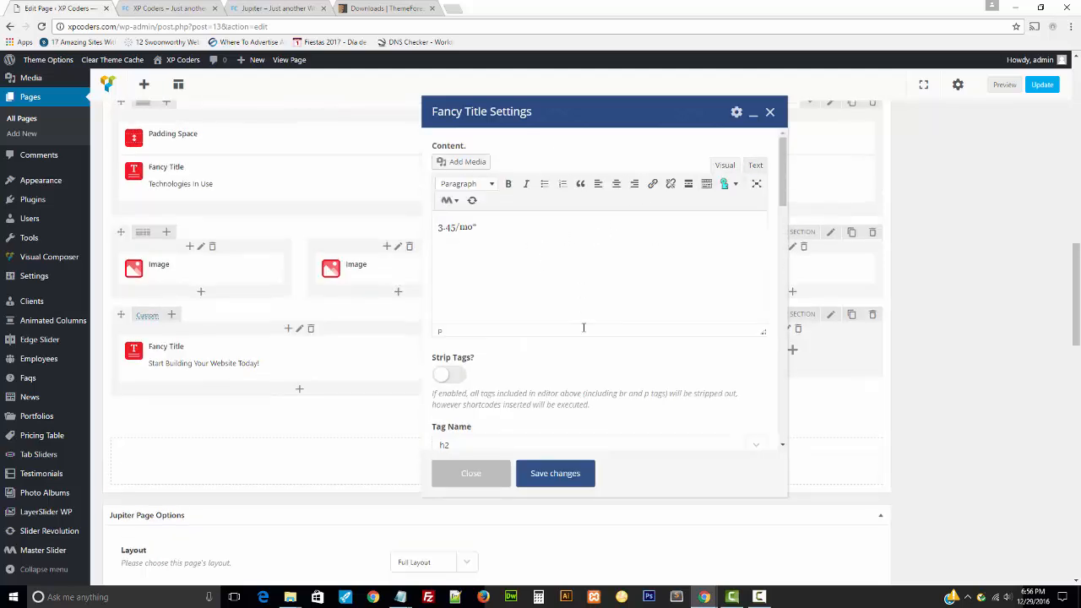
- Set the "3.45/mo*" title's text color to white and its font size to 25 px, and save the element
{"action": "scroll", "coordinate": [583, 330], "scroll_direction": "down", "scroll_amount": 2}
{"action": "scroll", "coordinate": [582, 333], "scroll_direction": "down", "scroll_amount": 2}
{"action": "left_click", "coordinate": [444, 352]}
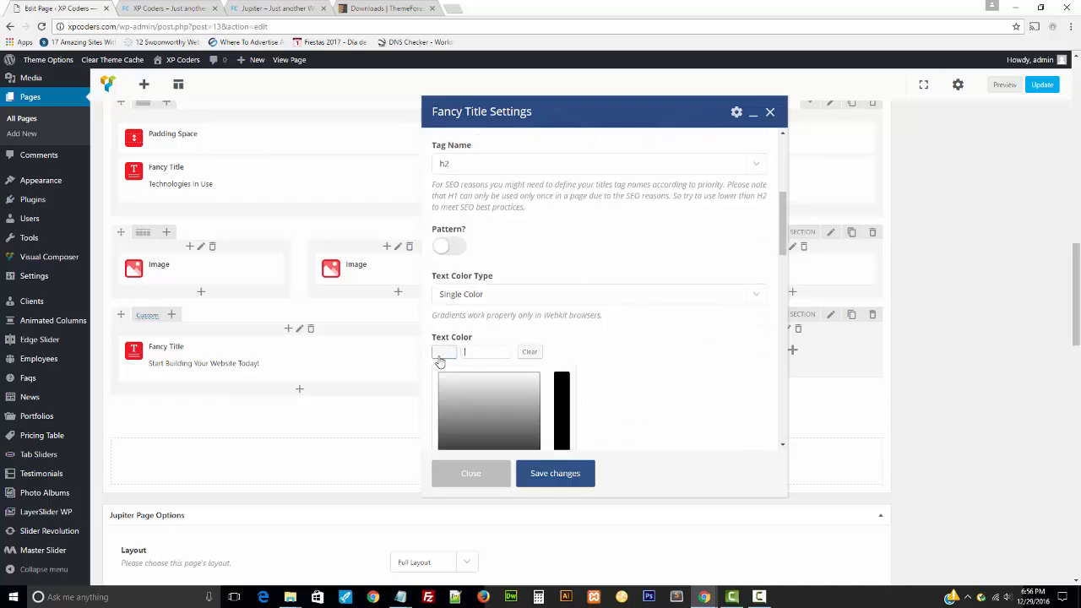
{"action": "left_click", "coordinate": [584, 374]}
{"action": "scroll", "coordinate": [627, 324], "scroll_direction": "down", "scroll_amount": 3}
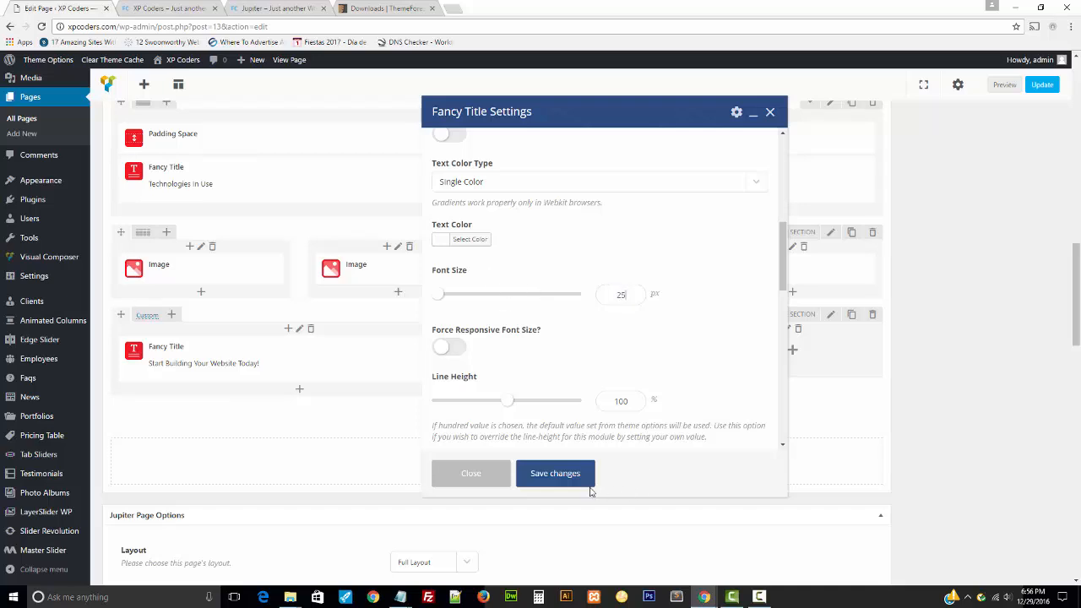
{"action": "left_click", "coordinate": [555, 473]}
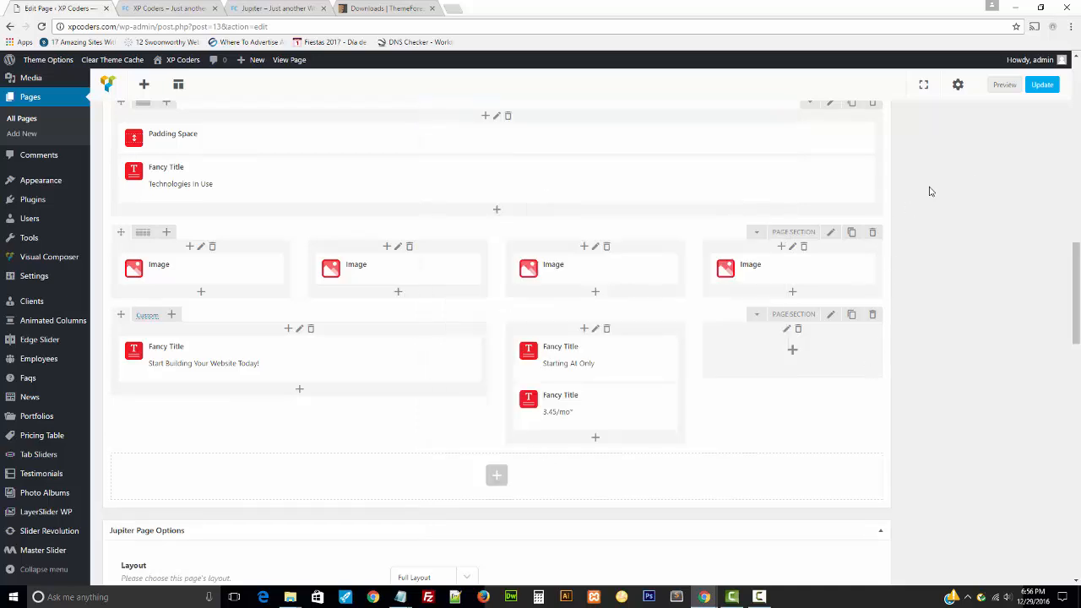
- Add a Button to the section's empty last column with the text "GET STARTED!", as on the Jupiter demo page
{"action": "left_click", "coordinate": [792, 355]}
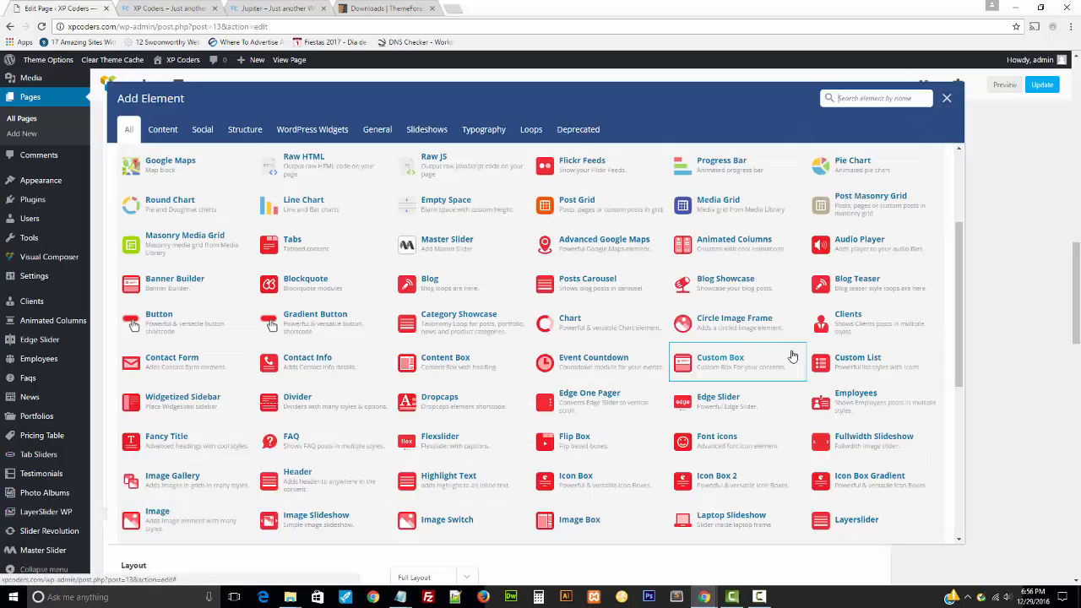
{"action": "left_click", "coordinate": [158, 321]}
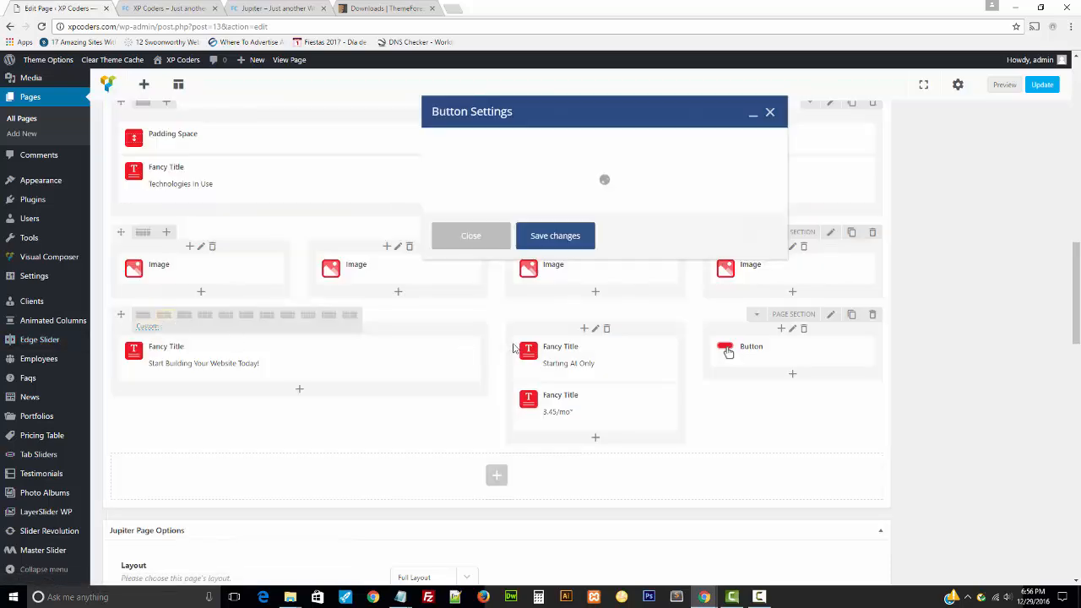
{"action": "left_click", "coordinate": [207, 8]}
{"action": "left_click", "coordinate": [246, 8]}
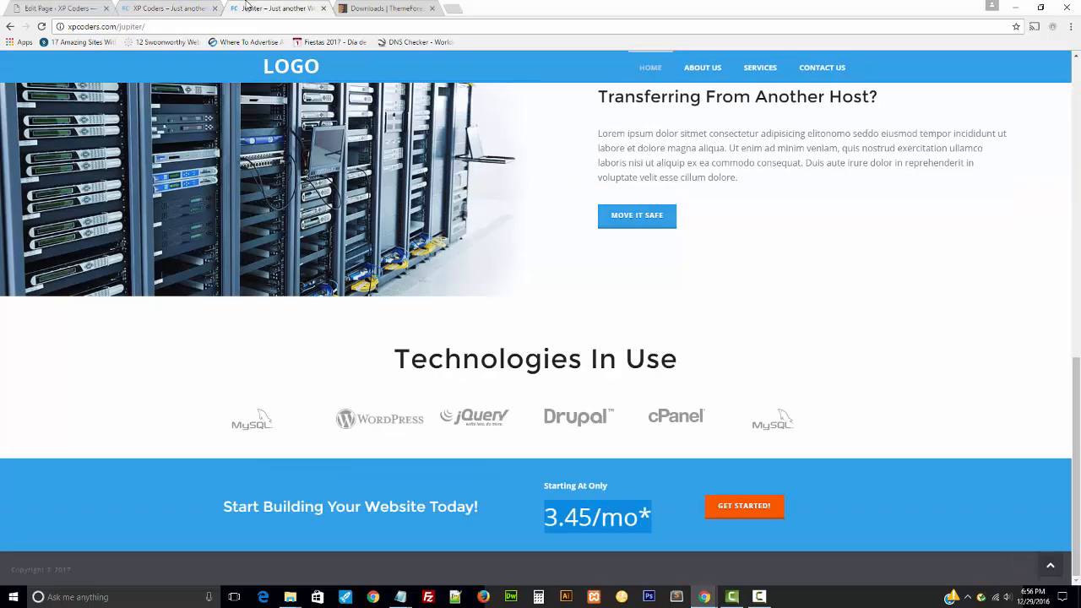
{"action": "left_click", "coordinate": [56, 8]}
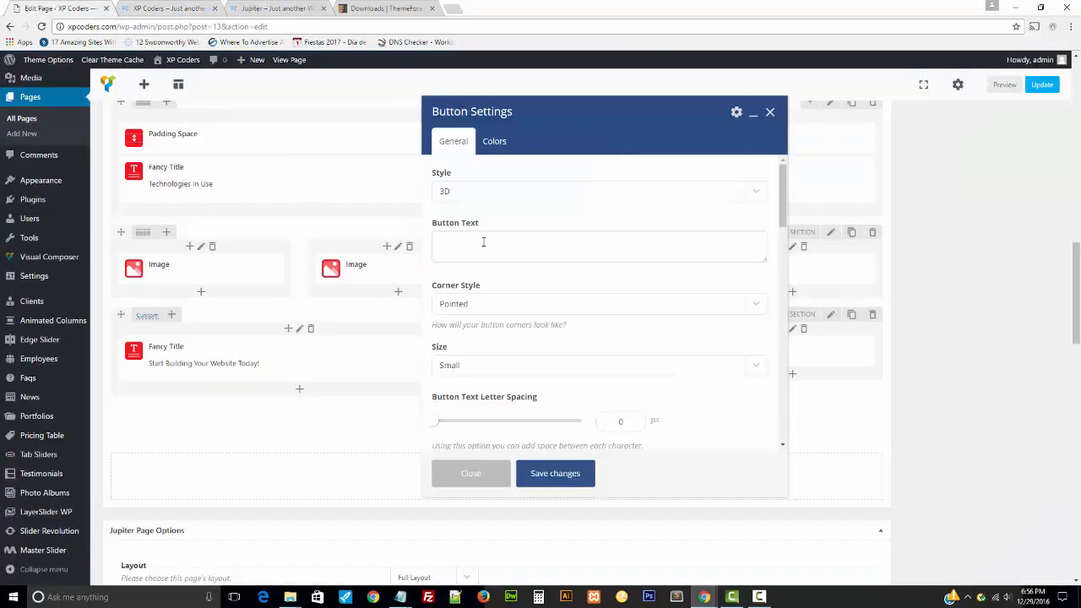
{"action": "left_click", "coordinate": [254, 8]}
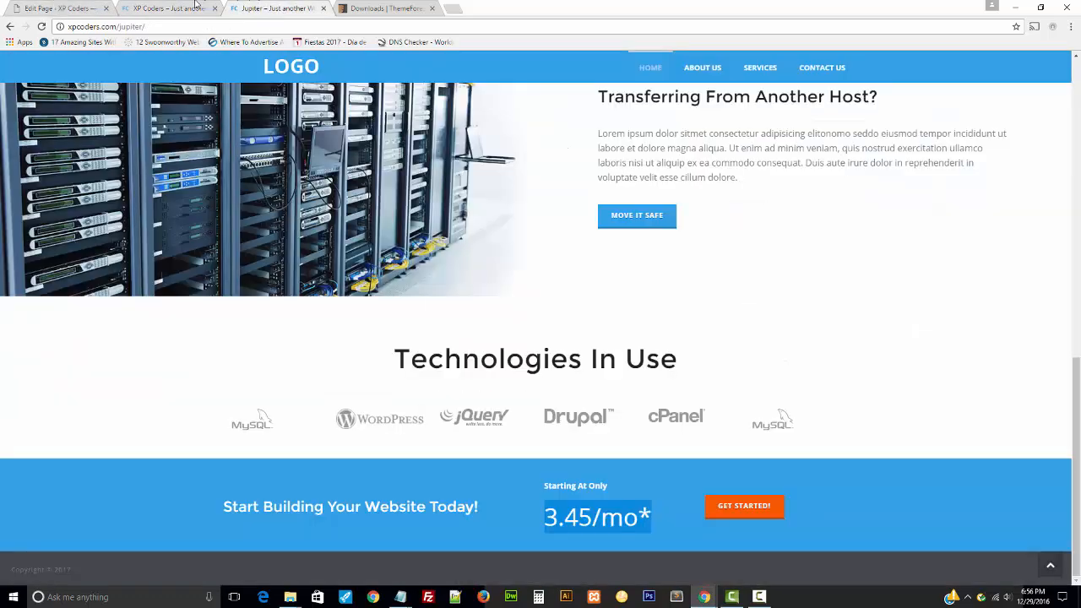
{"action": "left_click", "coordinate": [63, 6]}
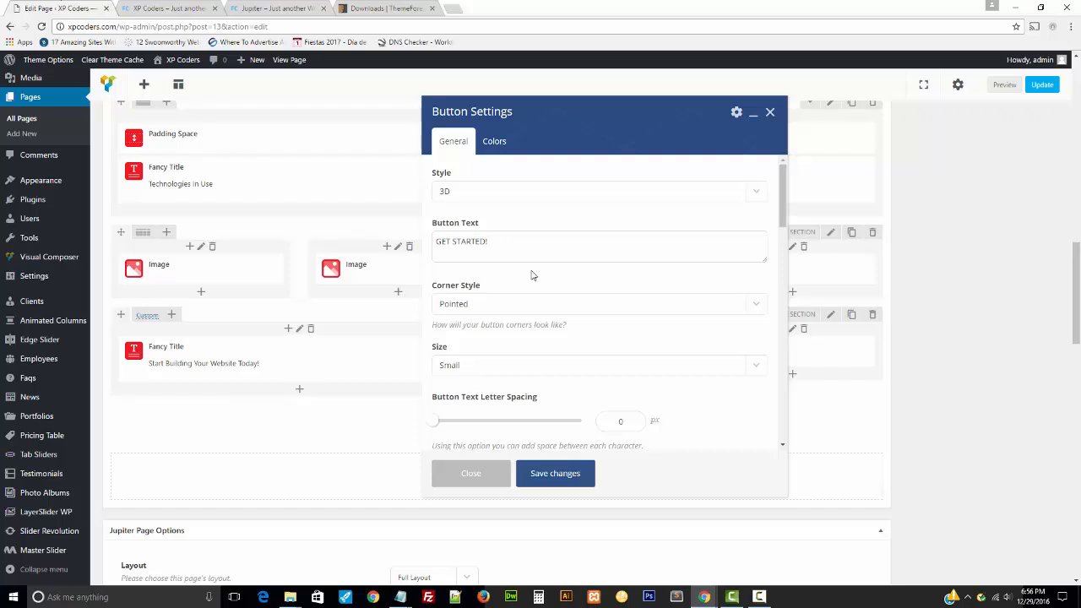
- Set the "GET STARTED!" button's size to Medium and save the element
{"action": "scroll", "coordinate": [532, 274], "scroll_direction": "down", "scroll_amount": 1}
{"action": "left_click", "coordinate": [469, 309]}
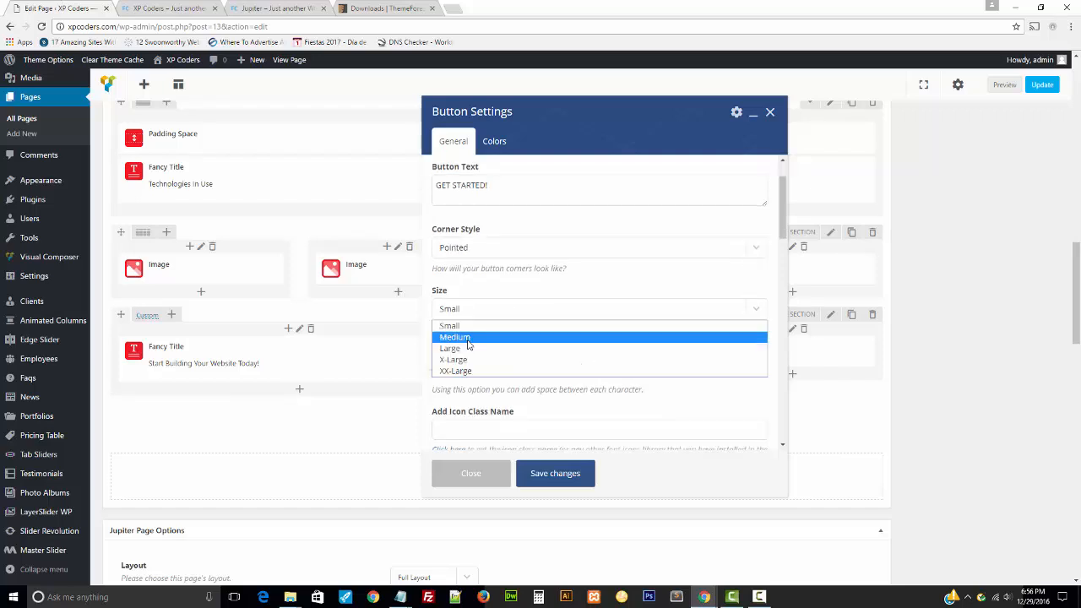
{"action": "left_click", "coordinate": [468, 338]}
{"action": "scroll", "coordinate": [623, 367], "scroll_direction": "down", "scroll_amount": 5}
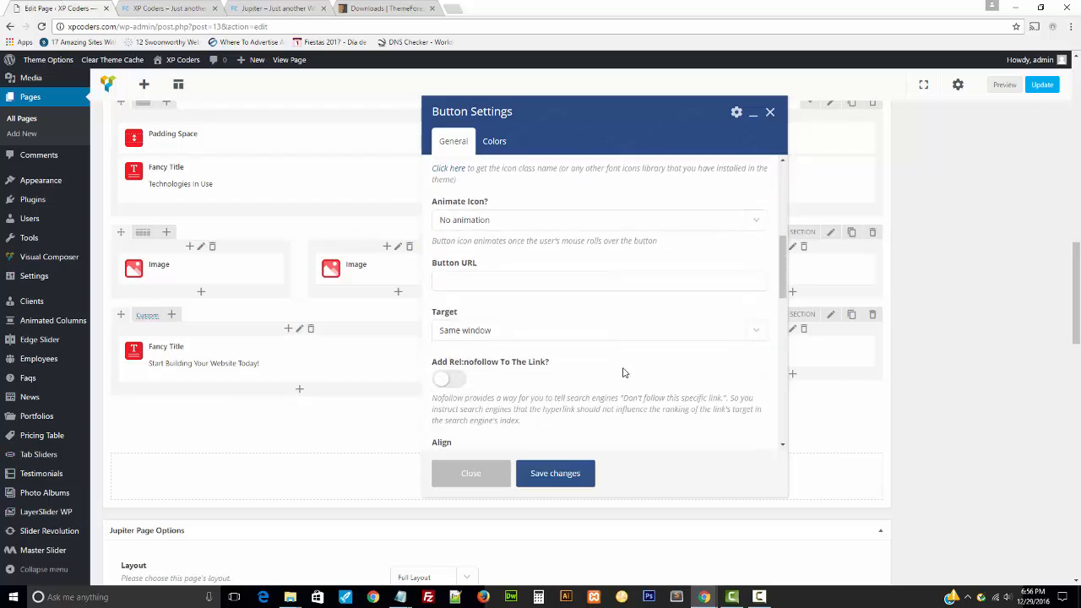
{"action": "scroll", "coordinate": [623, 373], "scroll_direction": "down", "scroll_amount": 2}
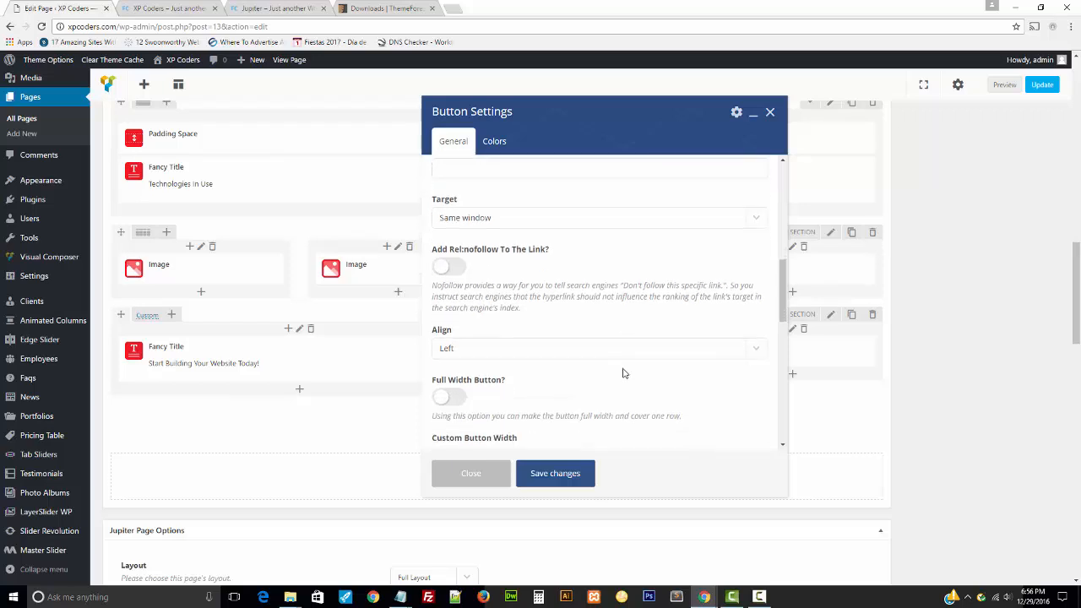
{"action": "scroll", "coordinate": [623, 373], "scroll_direction": "down", "scroll_amount": 3}
{"action": "left_click", "coordinate": [564, 473]}
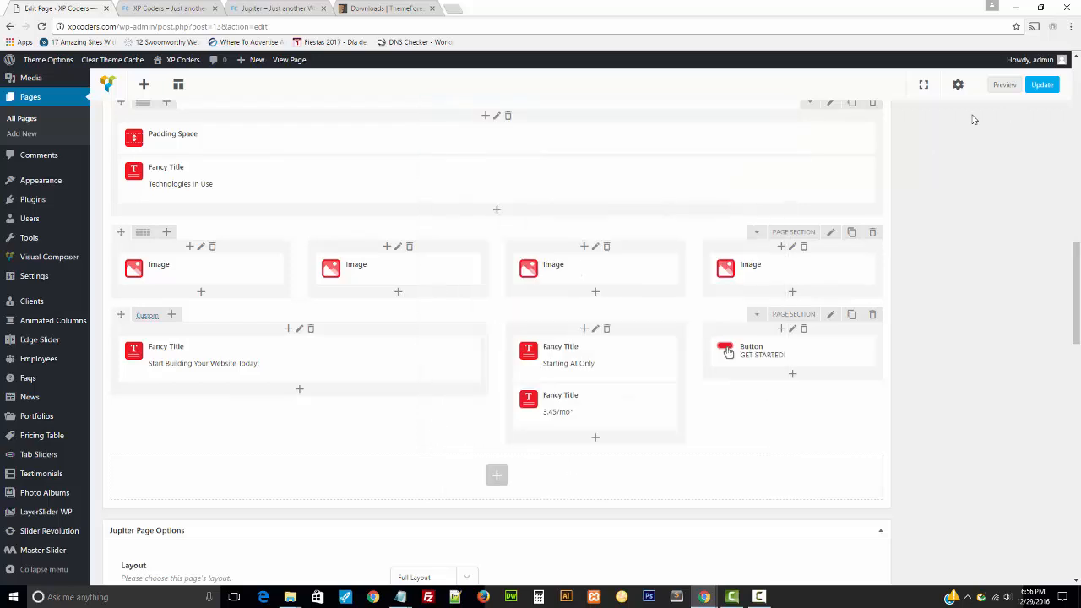
- Update the page and reload the live XP Coders page to check the new price titles and button
{"action": "left_click", "coordinate": [1042, 85]}
{"action": "left_click", "coordinate": [148, 8]}
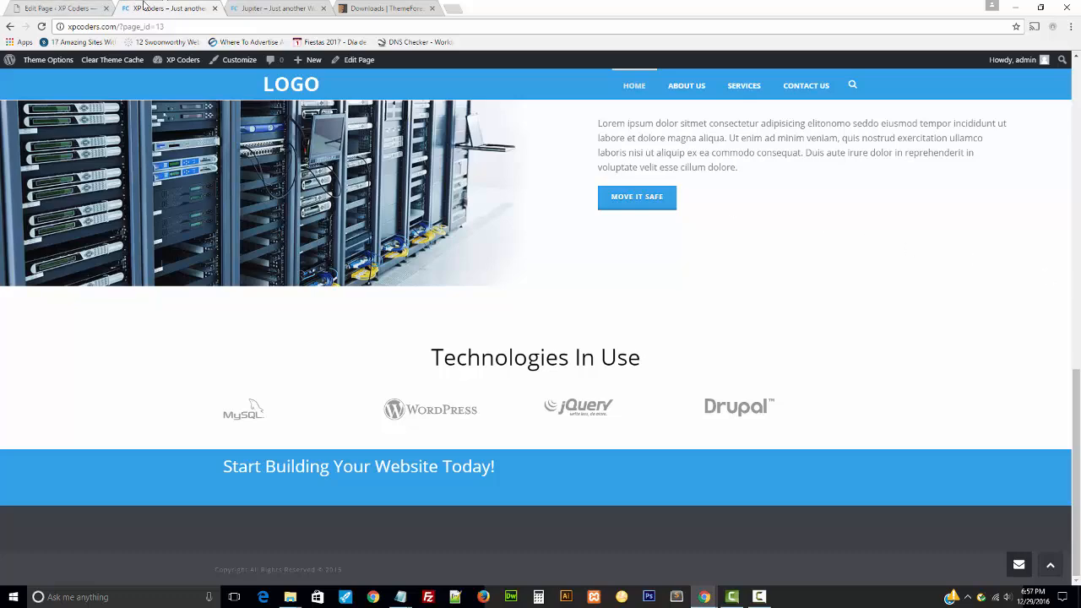
{"action": "key", "text": "F5"}
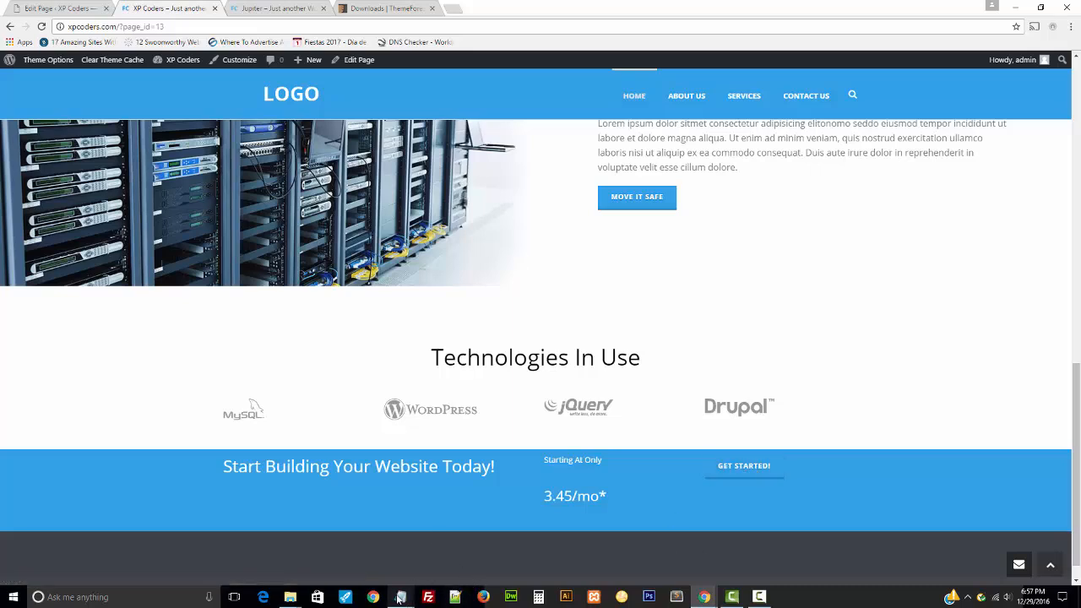
- Copy the orange color code #f65700 from the Notepad notes and set it as the "GET STARTED!" button's background color
{"action": "mouse_move", "coordinate": [400, 594]}
{"action": "left_click", "coordinate": [368, 549]}
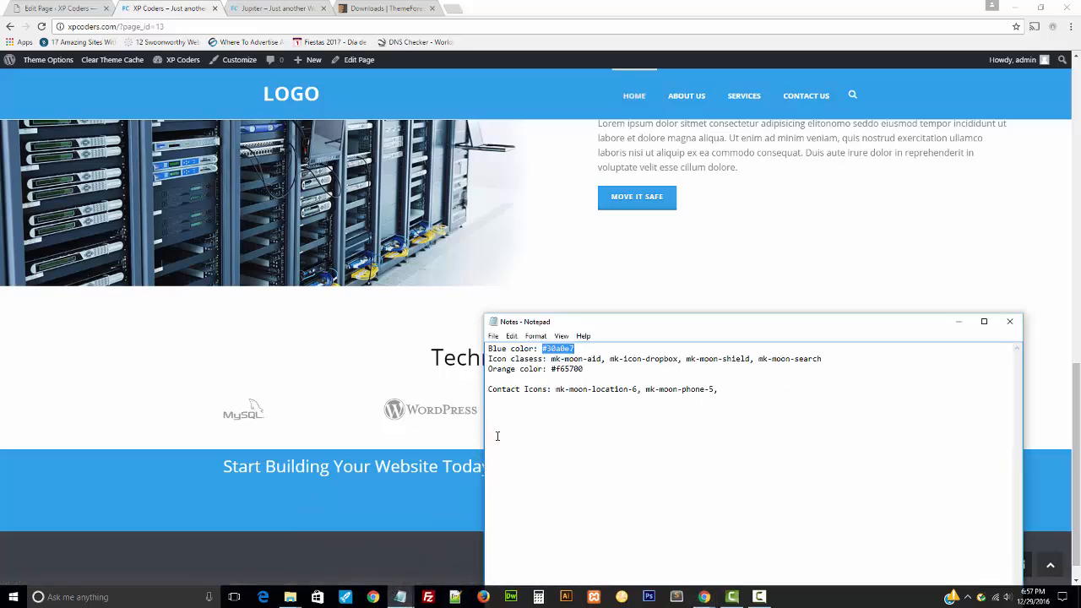
{"action": "left_click_drag", "start_coordinate": [551, 369], "coordinate": [584, 369]}
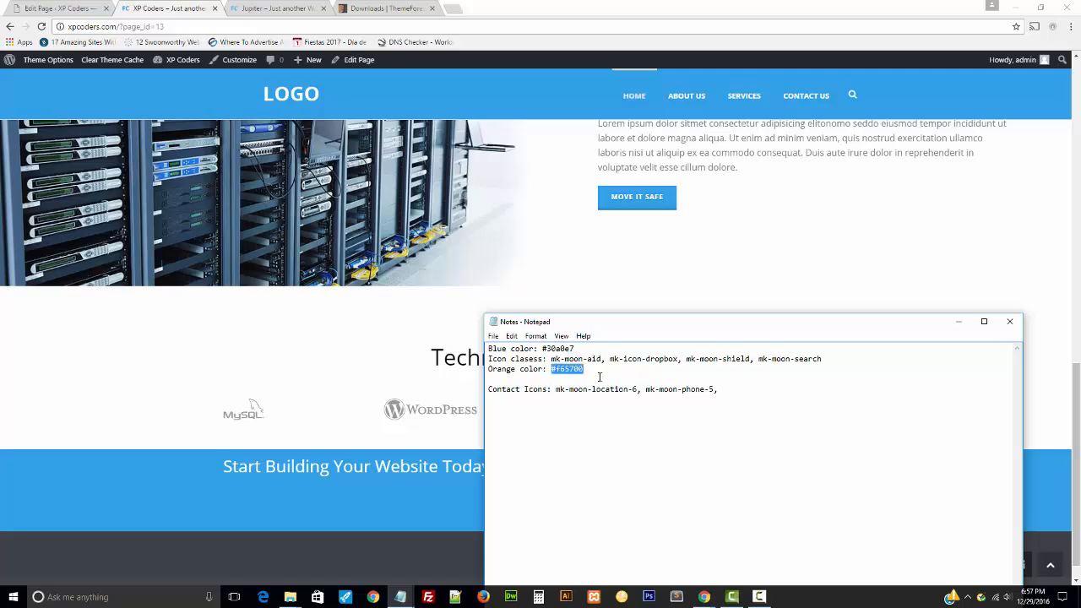
{"action": "left_click", "coordinate": [65, 8]}
{"action": "scroll", "coordinate": [504, 391], "scroll_direction": "up", "scroll_amount": 13}
{"action": "scroll", "coordinate": [645, 411], "scroll_direction": "down", "scroll_amount": 9}
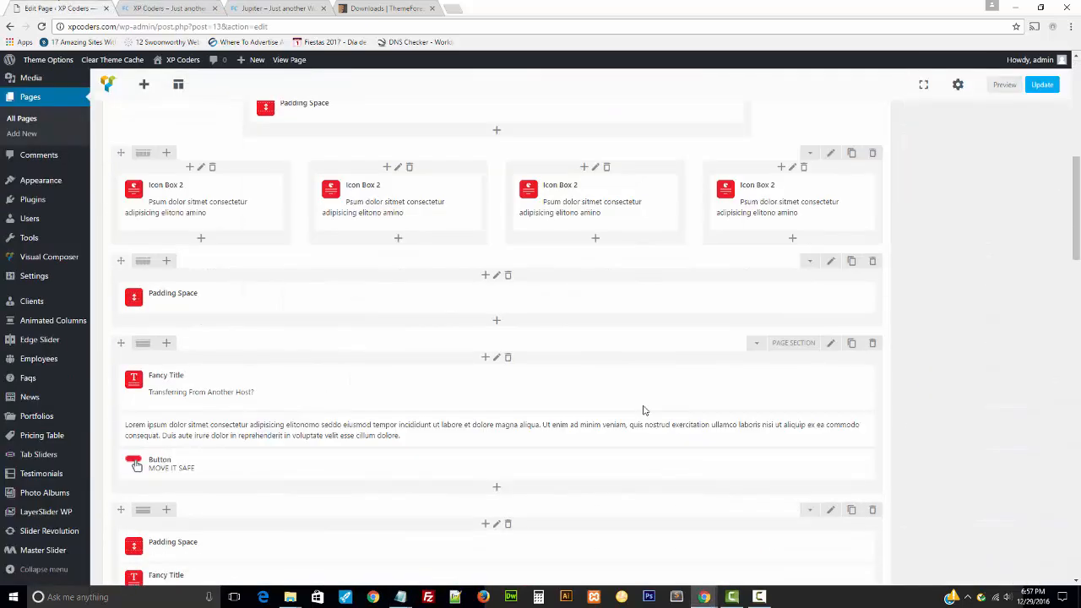
{"action": "scroll", "coordinate": [707, 425], "scroll_direction": "down", "scroll_amount": 3}
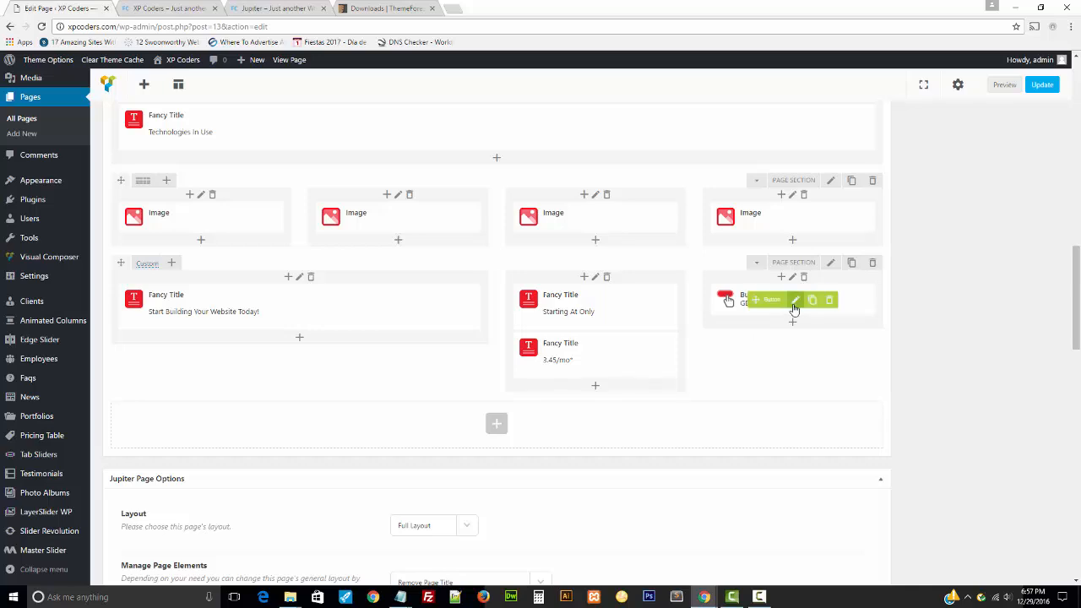
{"action": "left_click", "coordinate": [793, 304]}
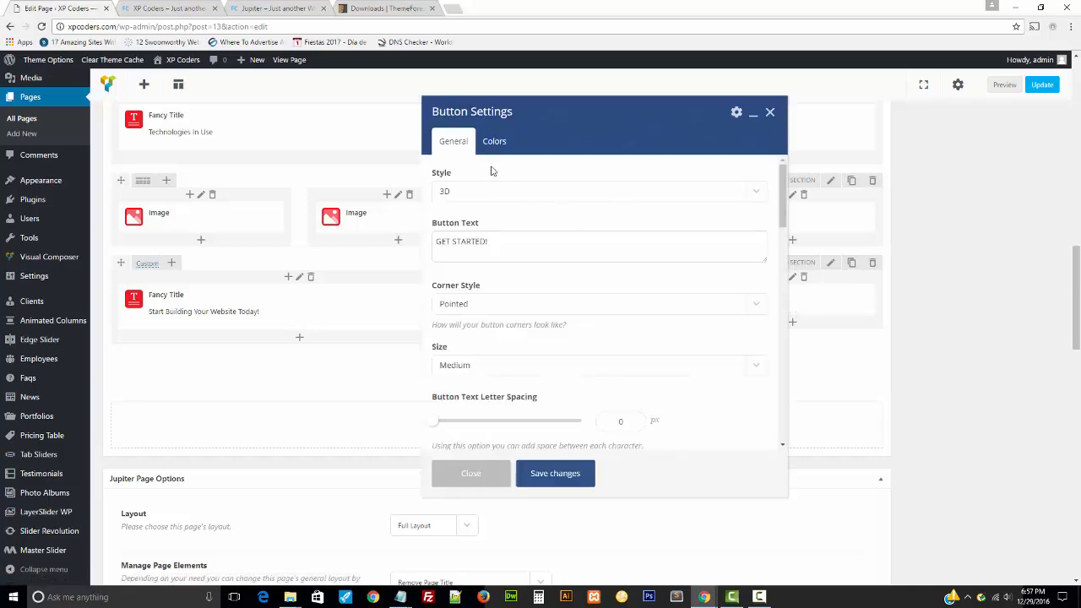
{"action": "left_click", "coordinate": [495, 144]}
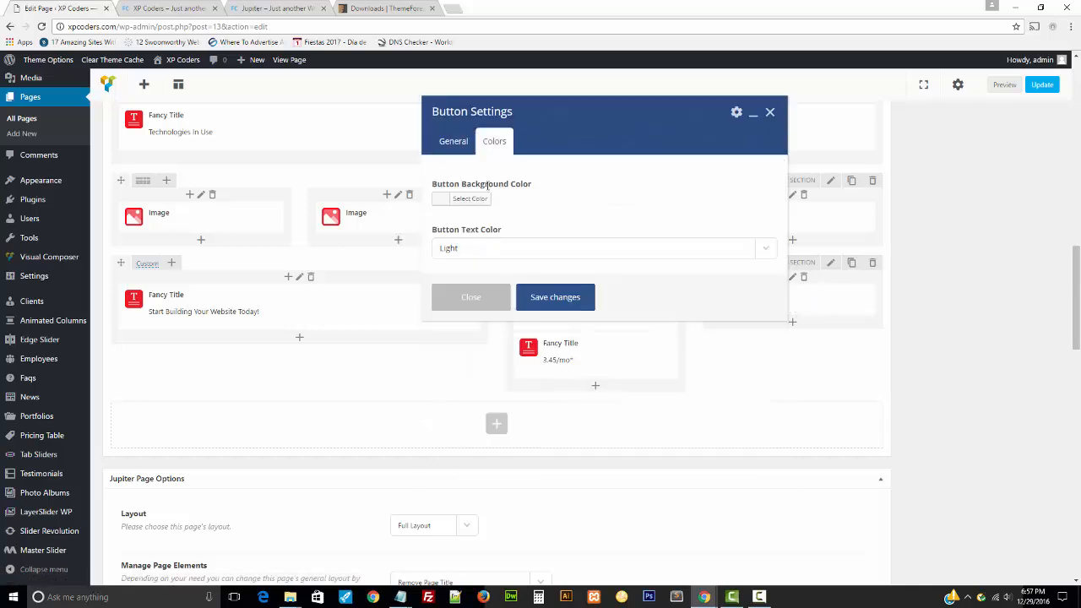
{"action": "left_click", "coordinate": [442, 203]}
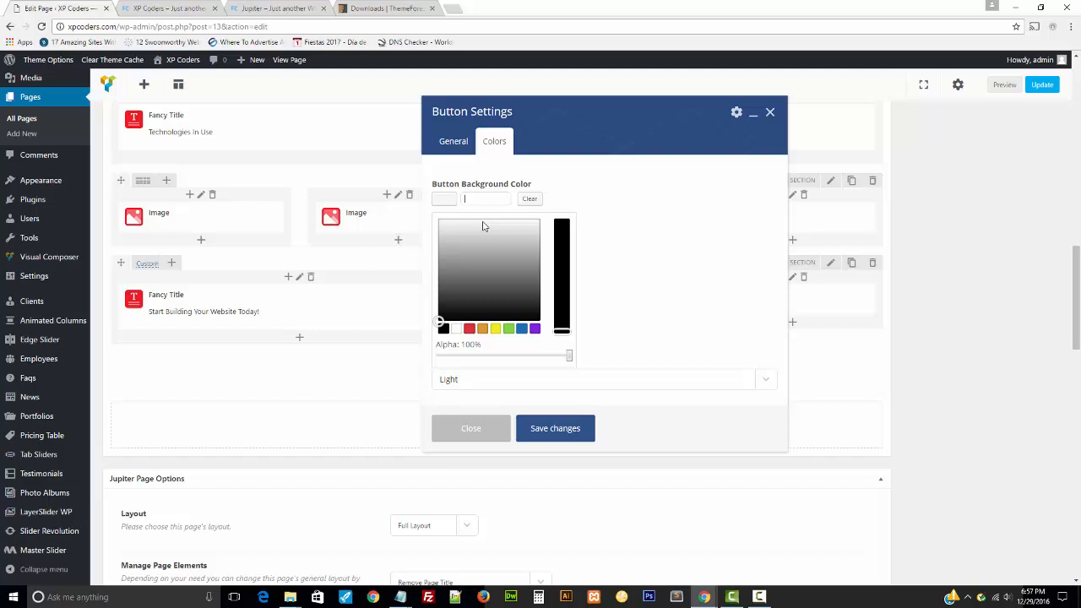
{"action": "left_click", "coordinate": [613, 218]}
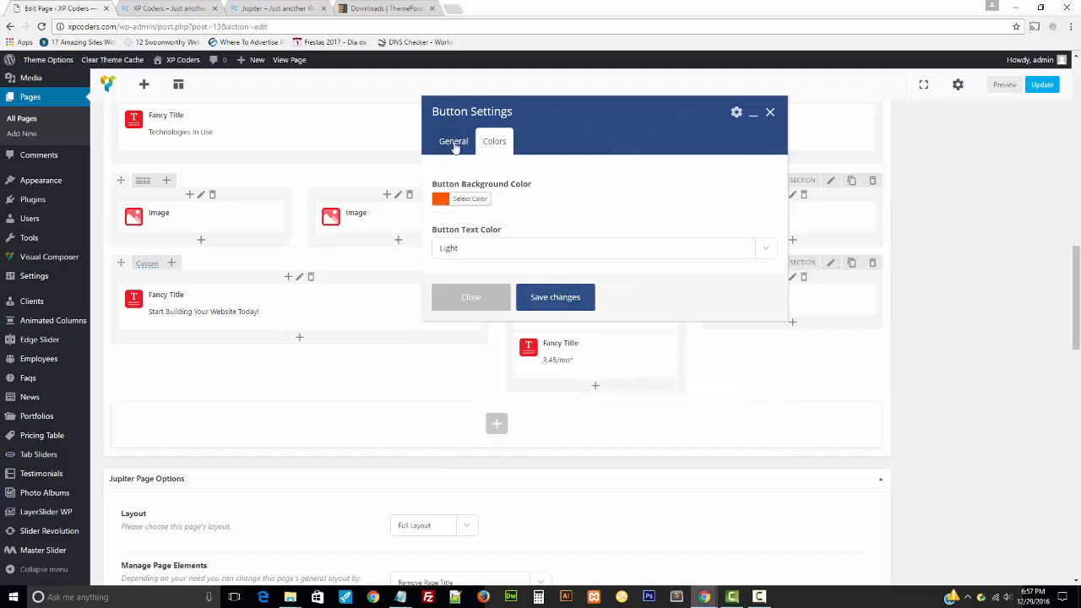
- Increase the "GET STARTED!" button's top margin, set its bottom margin to 47 px, and save the element and the page
{"action": "left_click", "coordinate": [454, 142]}
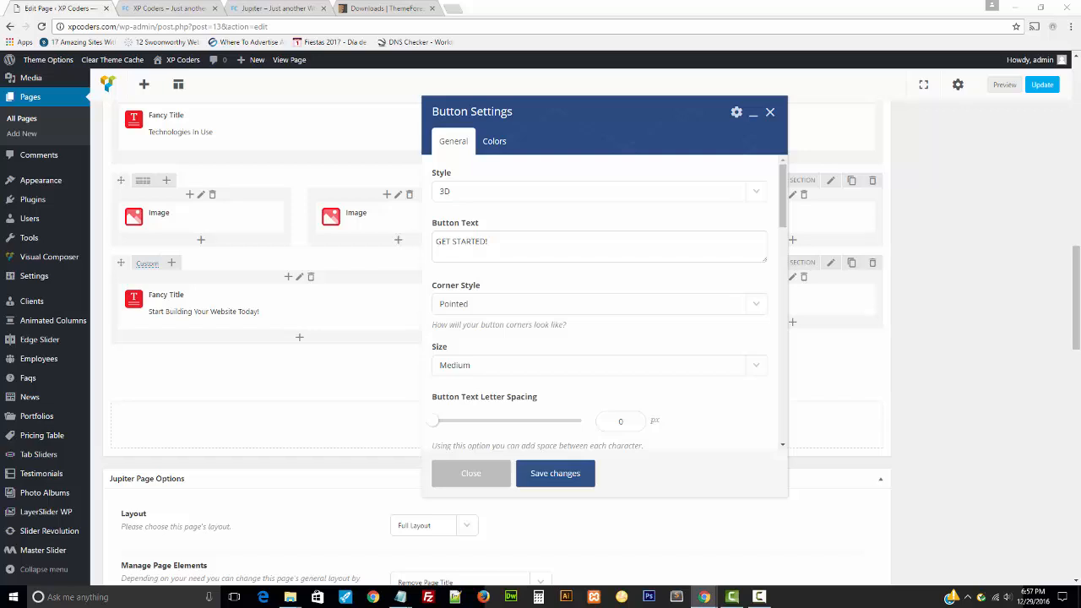
{"action": "scroll", "coordinate": [680, 367], "scroll_direction": "down", "scroll_amount": 8}
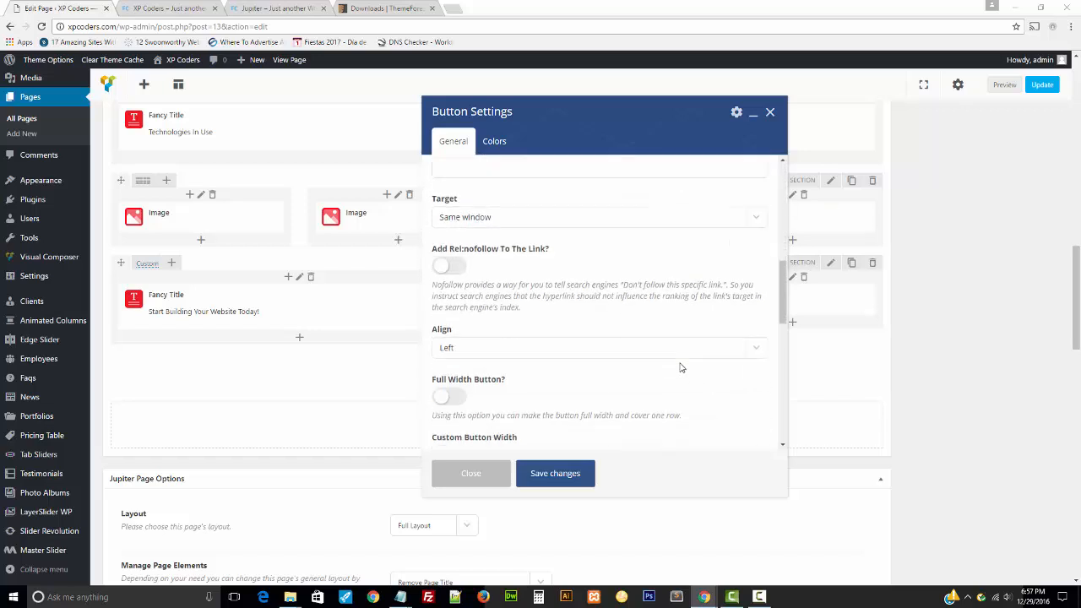
{"action": "scroll", "coordinate": [681, 366], "scroll_direction": "down", "scroll_amount": 4}
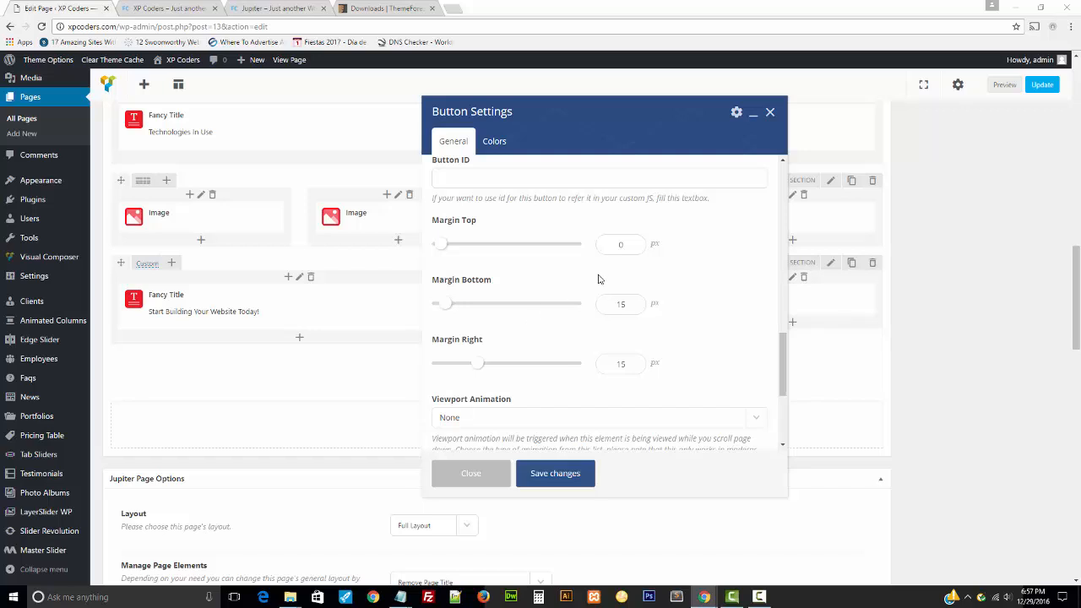
{"action": "double_click", "coordinate": [632, 247]}
{"action": "double_click", "coordinate": [634, 306]}
{"action": "type", "text": "47"}
{"action": "scroll", "coordinate": [650, 395], "scroll_direction": "down", "scroll_amount": 3}
{"action": "left_click", "coordinate": [558, 473]}
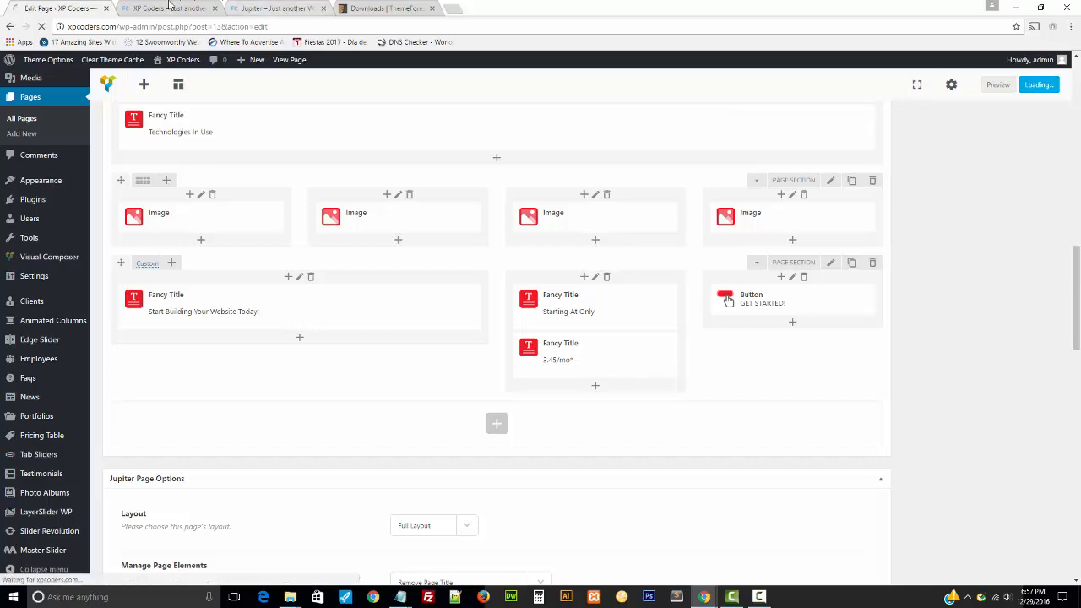
- Reload the live XP Coders page and check how the orange button lines up with the section's titles
{"action": "left_click", "coordinate": [141, 6]}
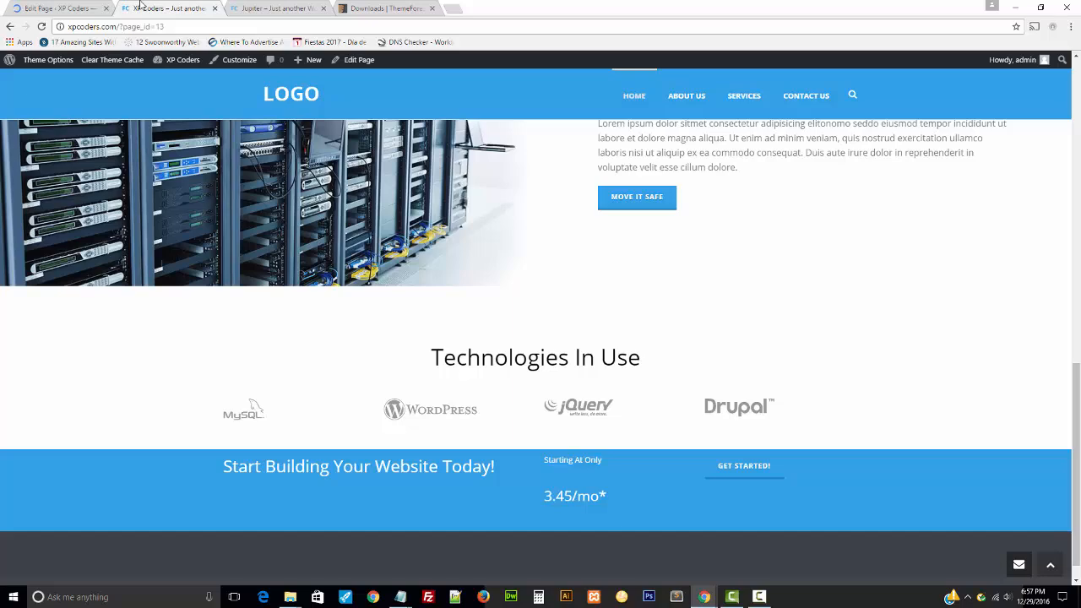
{"action": "key", "text": "F5"}
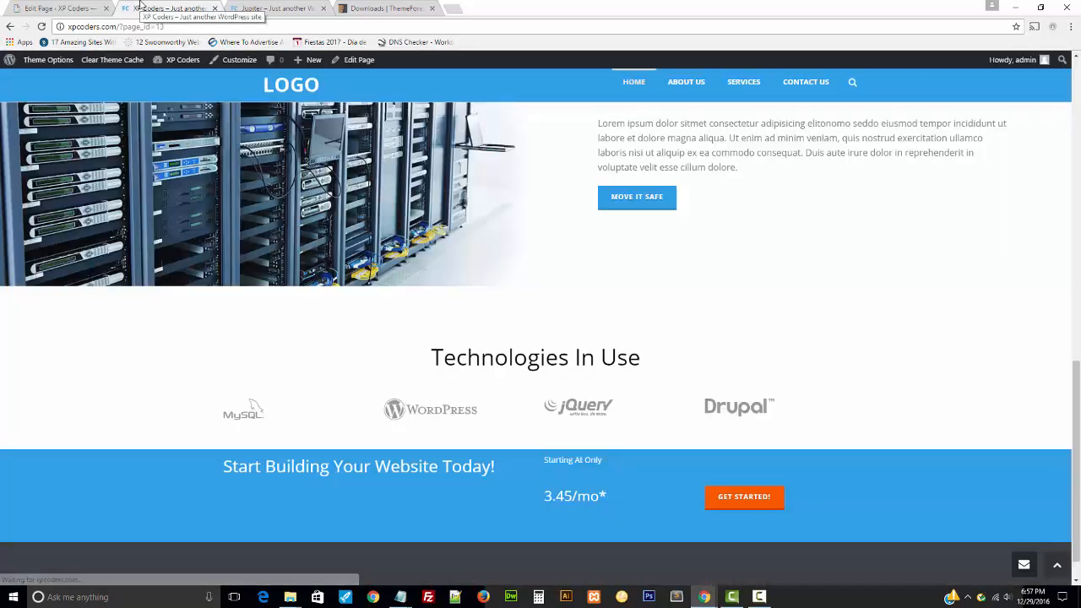
{"action": "left_click_drag", "start_coordinate": [614, 505], "coordinate": [514, 505]}
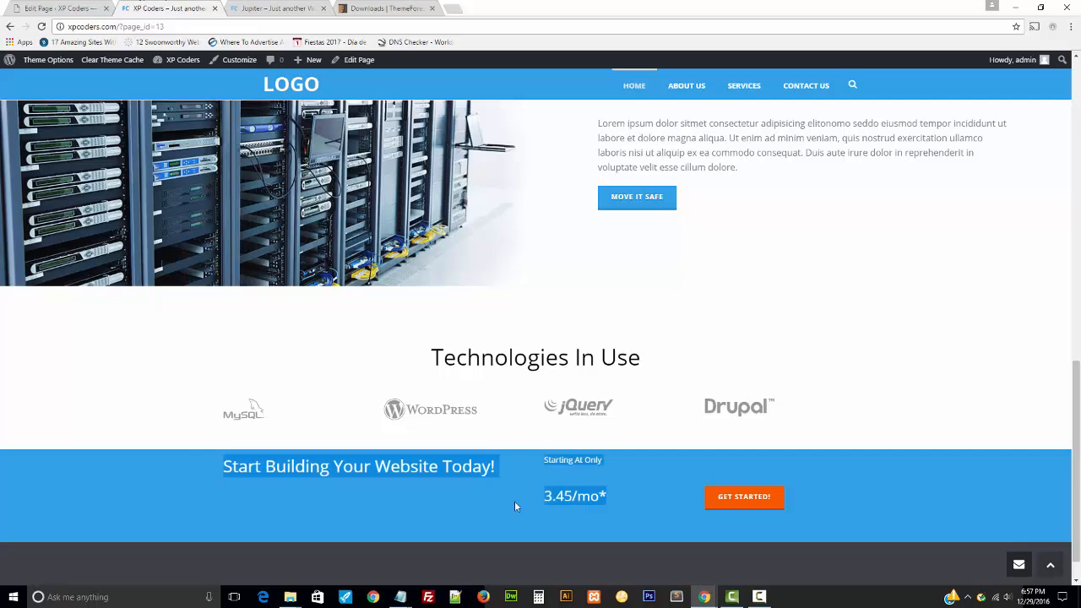
{"action": "left_click", "coordinate": [526, 511]}
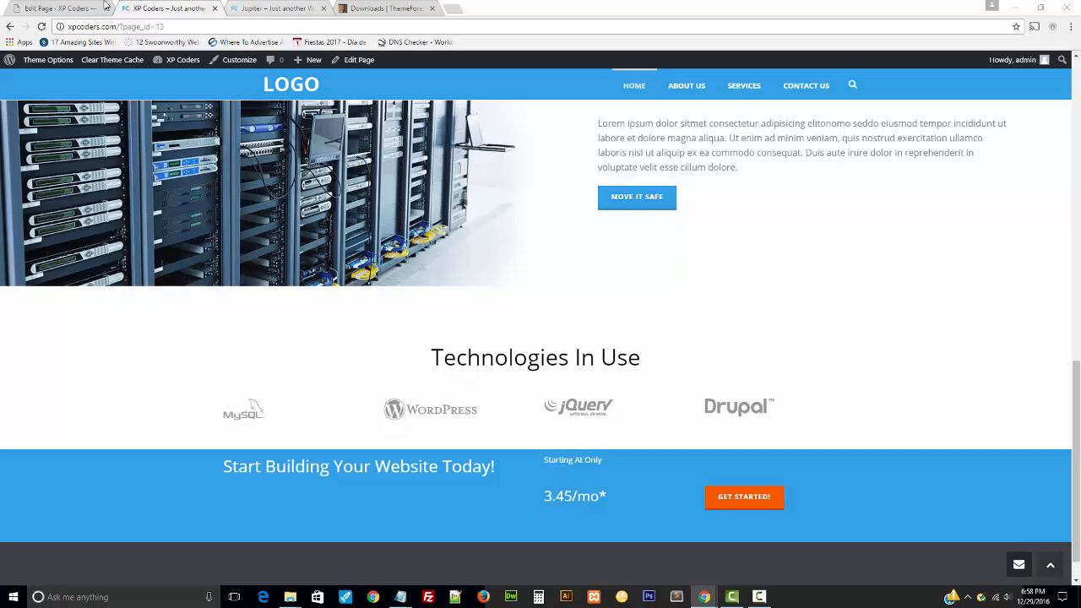
{"action": "left_click", "coordinate": [64, 8]}
{"action": "scroll", "coordinate": [375, 326], "scroll_direction": "down", "scroll_amount": 10}
{"action": "scroll", "coordinate": [273, 349], "scroll_direction": "down", "scroll_amount": 5}
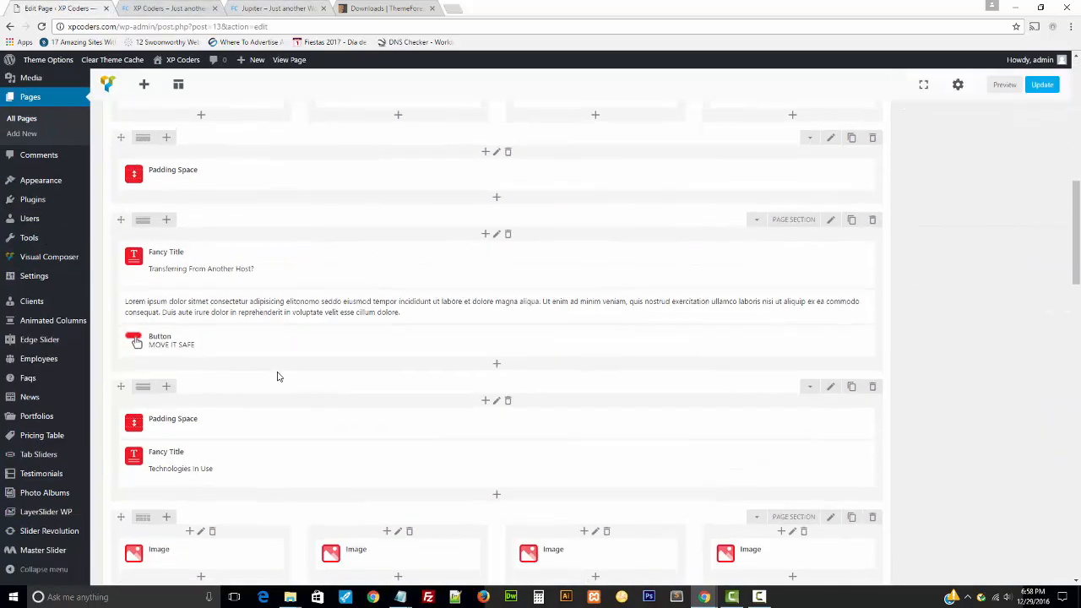
{"action": "key", "text": "ctrl+Tab"}
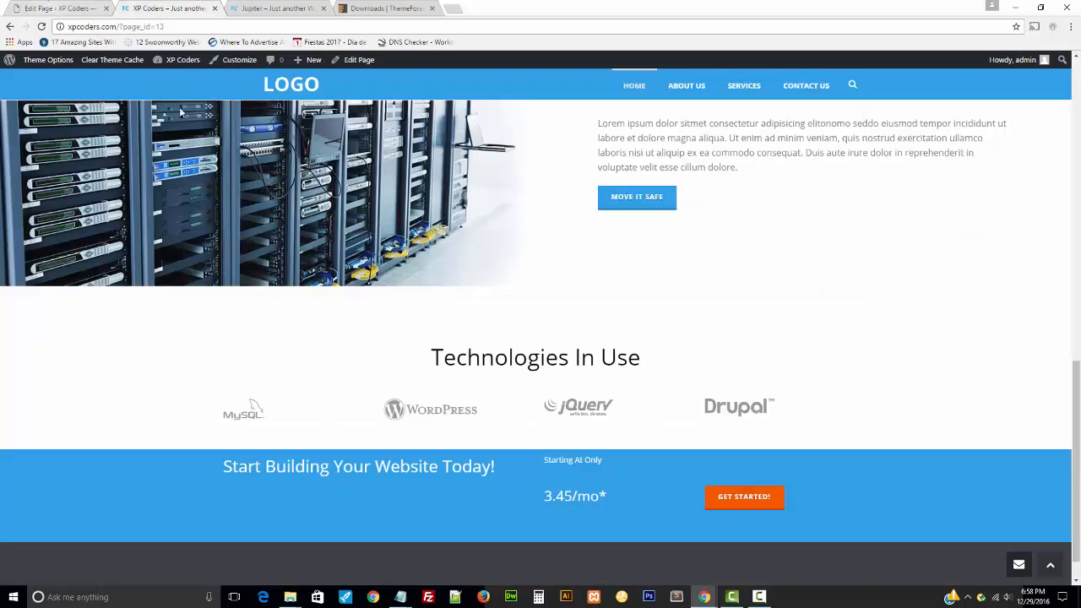
{"action": "left_click_drag", "start_coordinate": [602, 496], "coordinate": [544, 496]}
- Set the "Start Building Your Website Today!" title's top padding to 60 px and save the element
{"action": "key", "text": "ctrl+shift+Tab"}
{"action": "scroll", "coordinate": [354, 409], "scroll_direction": "down", "scroll_amount": 2}
{"action": "scroll", "coordinate": [345, 410], "scroll_direction": "up", "scroll_amount": 2}
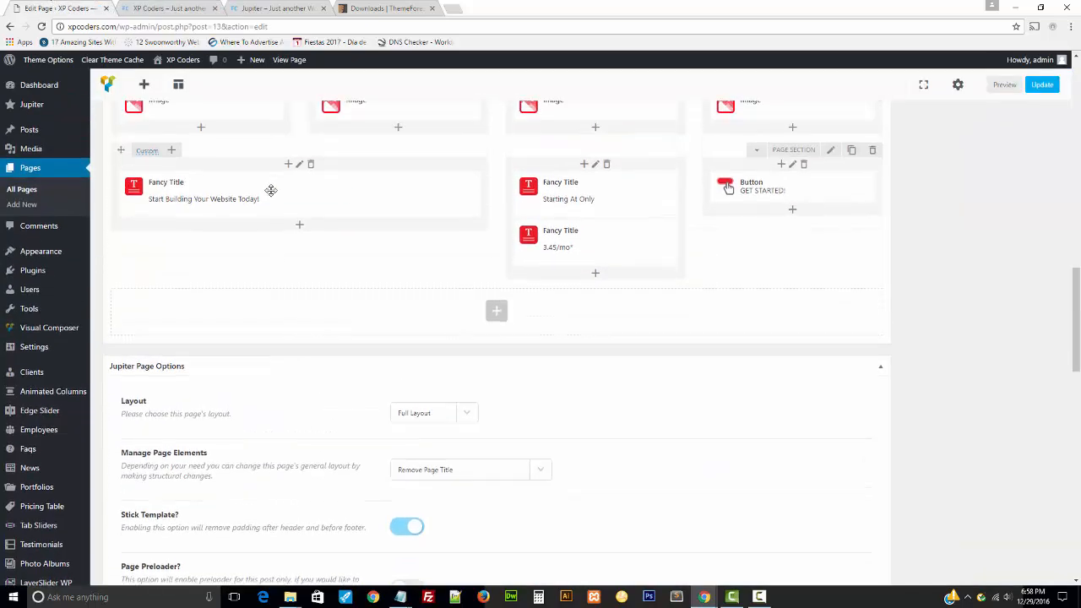
{"action": "left_click", "coordinate": [307, 198]}
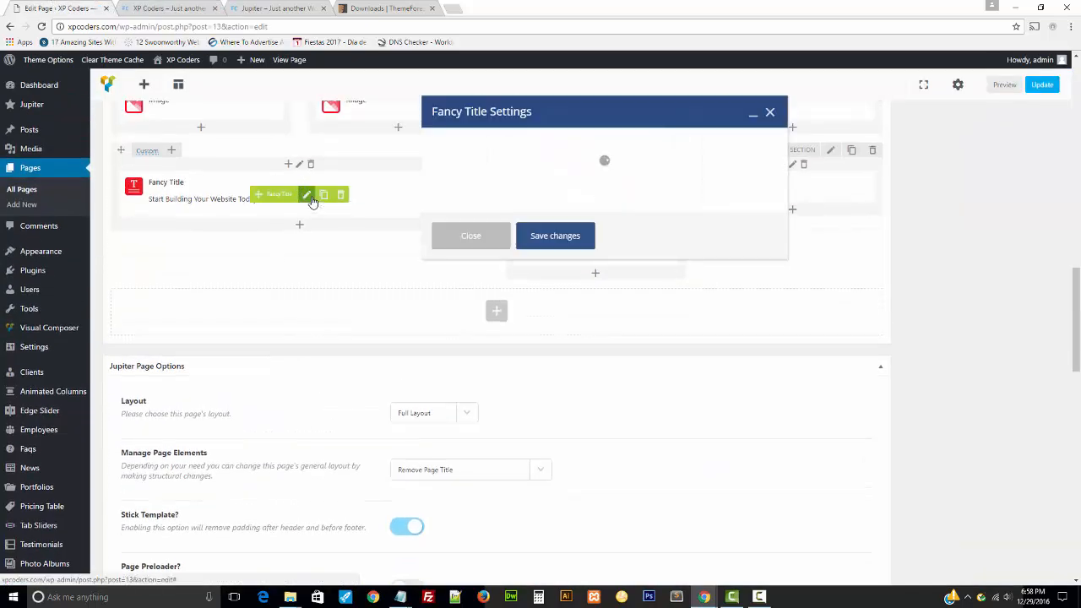
{"action": "scroll", "coordinate": [625, 279], "scroll_direction": "down", "scroll_amount": 3}
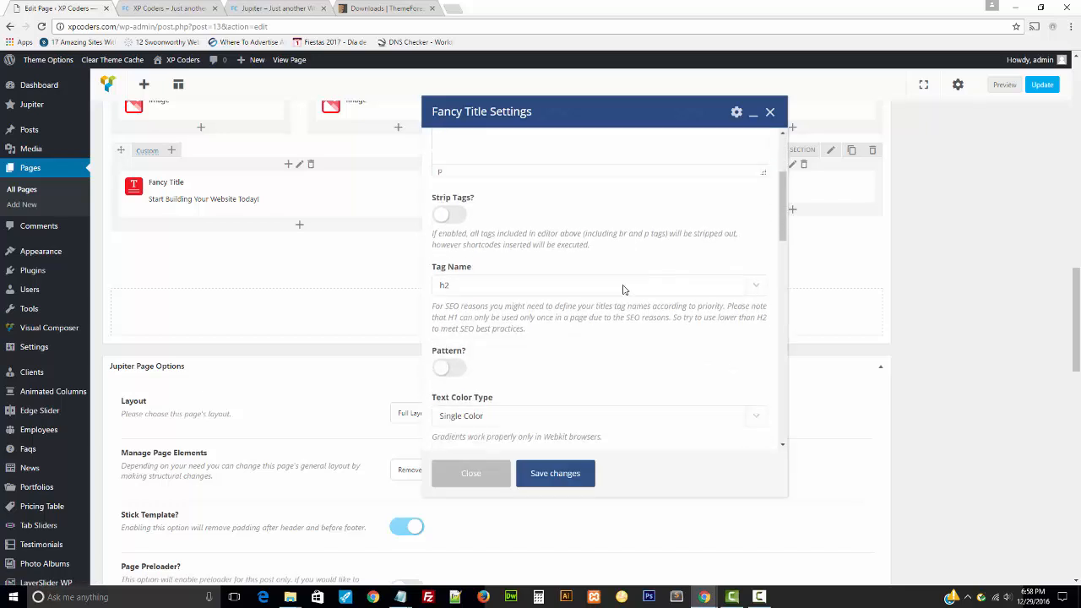
{"action": "scroll", "coordinate": [622, 291], "scroll_direction": "down", "scroll_amount": 1}
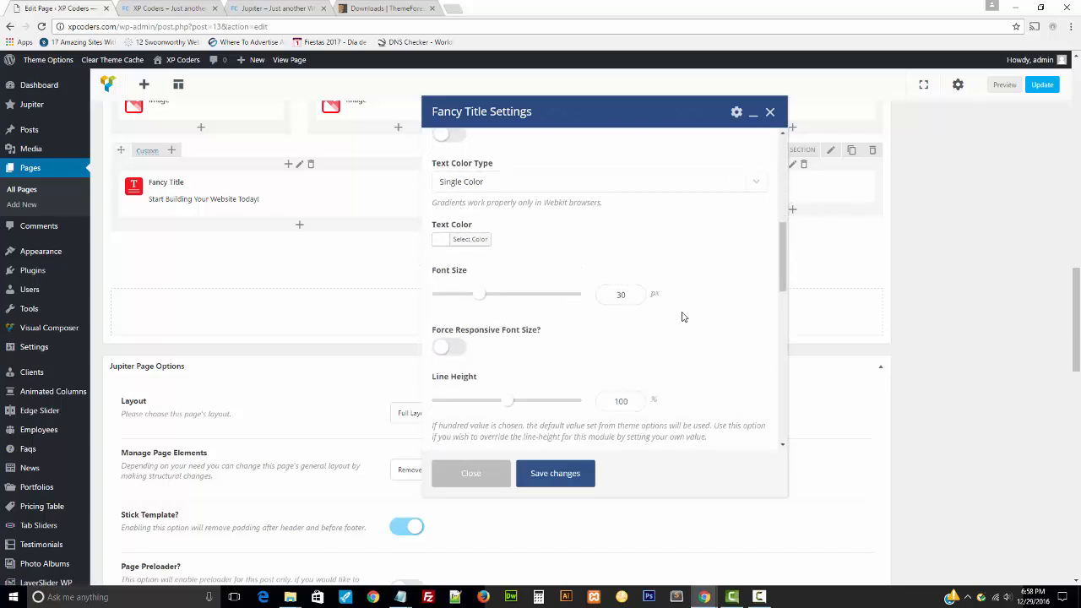
{"action": "scroll", "coordinate": [683, 321], "scroll_direction": "down", "scroll_amount": 4}
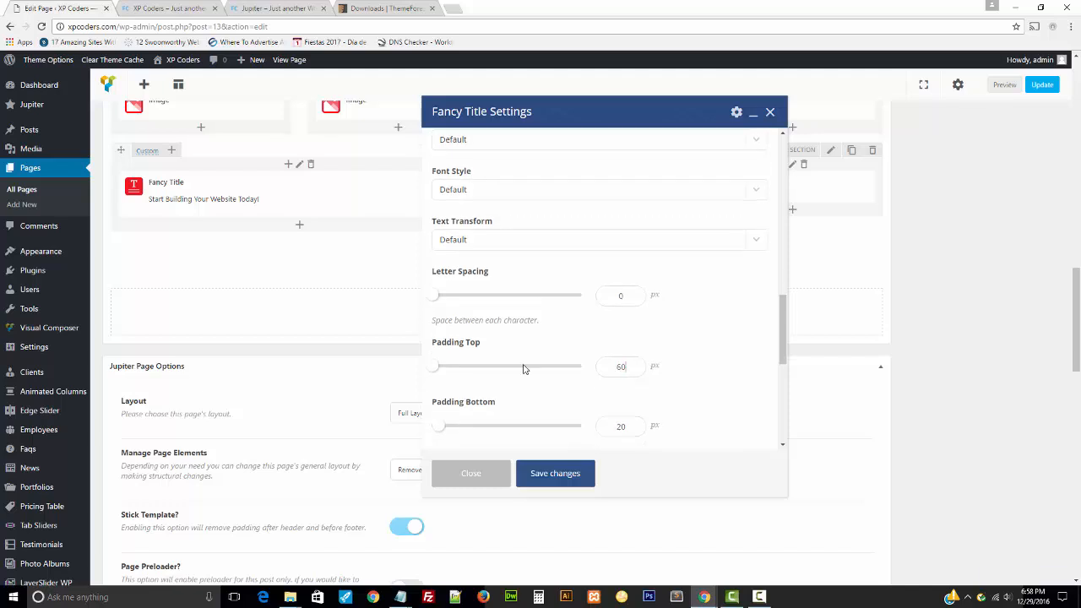
{"action": "left_click", "coordinate": [568, 478]}
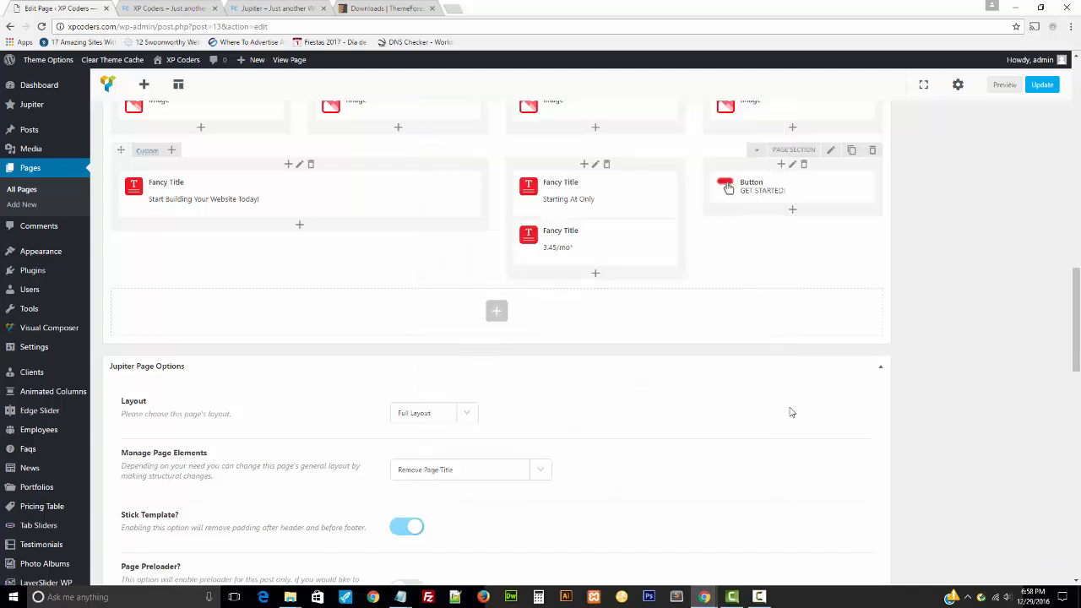
- Set the "3.45/mo*" title's font size to 35 px and save the element
{"action": "scroll", "coordinate": [824, 422], "scroll_direction": "up", "scroll_amount": 2}
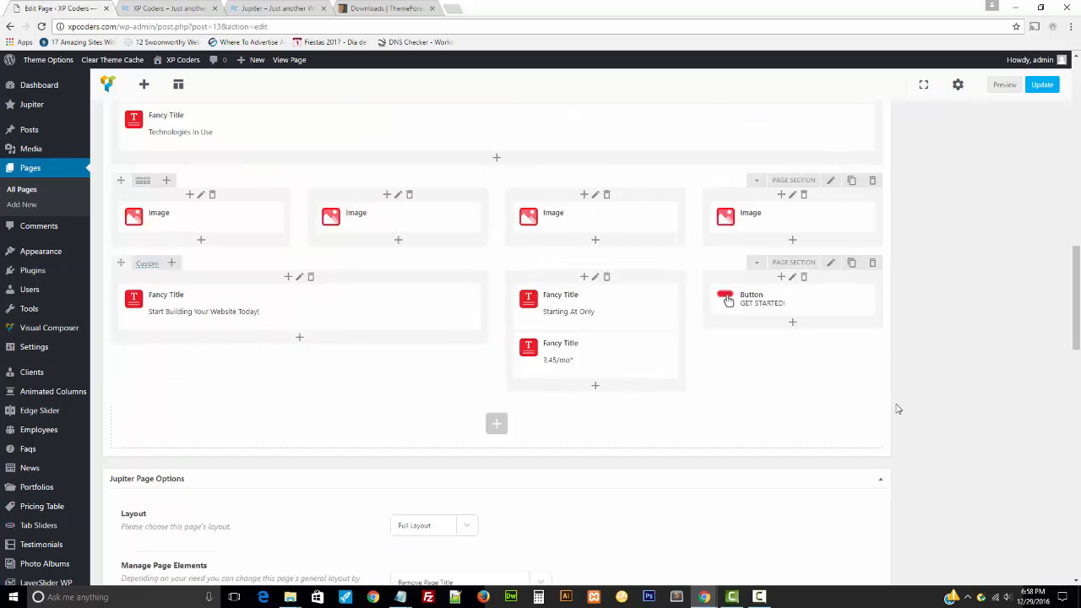
{"action": "left_click", "coordinate": [190, 8]}
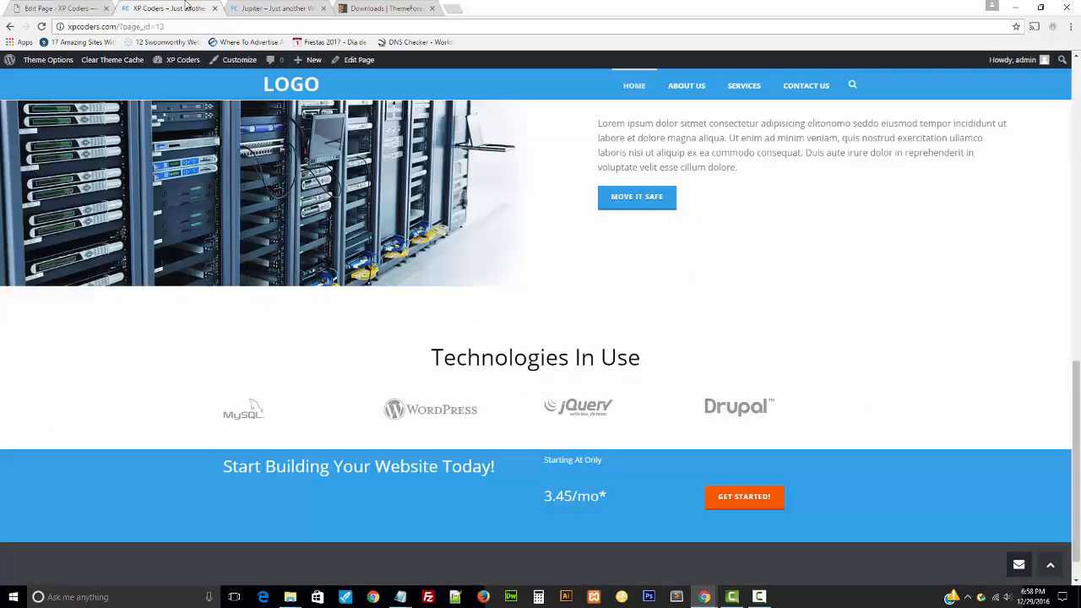
{"action": "left_click", "coordinate": [54, 7]}
{"action": "left_click", "coordinate": [602, 357]}
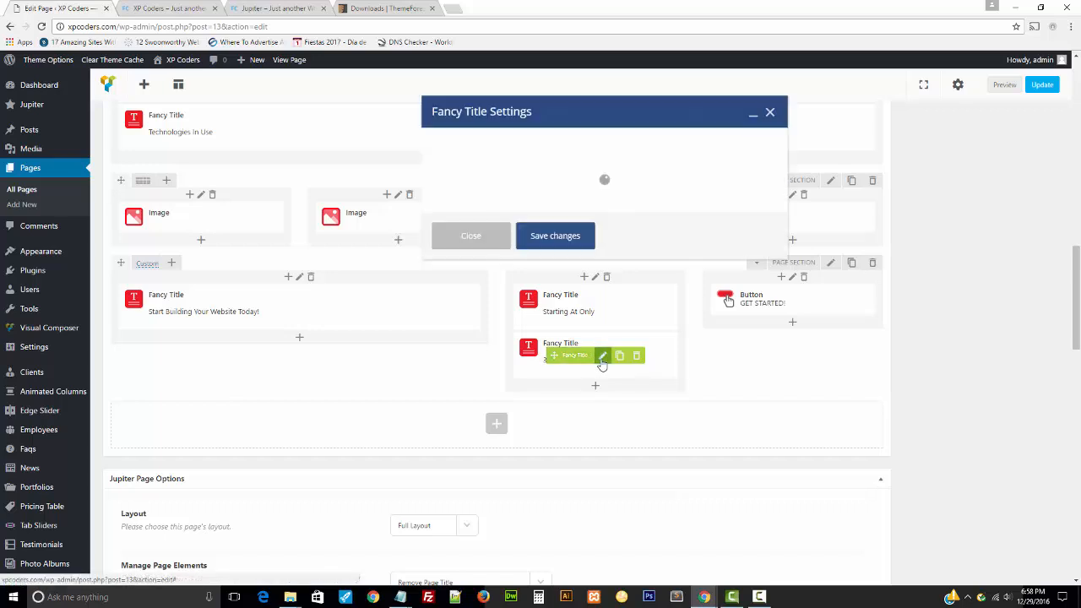
{"action": "scroll", "coordinate": [626, 308], "scroll_direction": "down", "scroll_amount": 3}
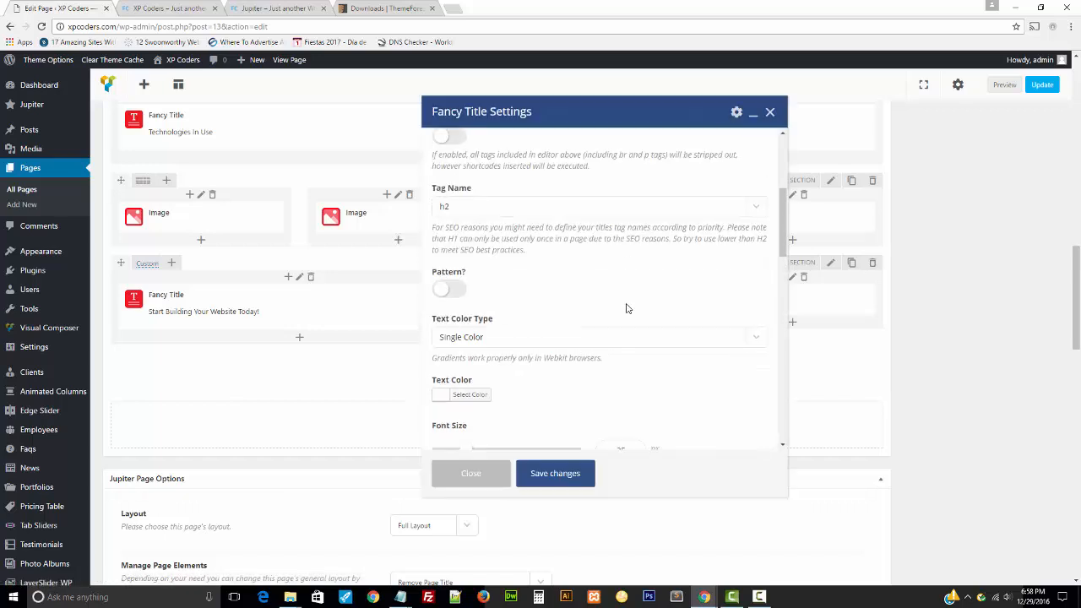
{"action": "scroll", "coordinate": [627, 309], "scroll_direction": "down", "scroll_amount": 3}
{"action": "left_click_drag", "start_coordinate": [630, 295], "coordinate": [561, 289]}
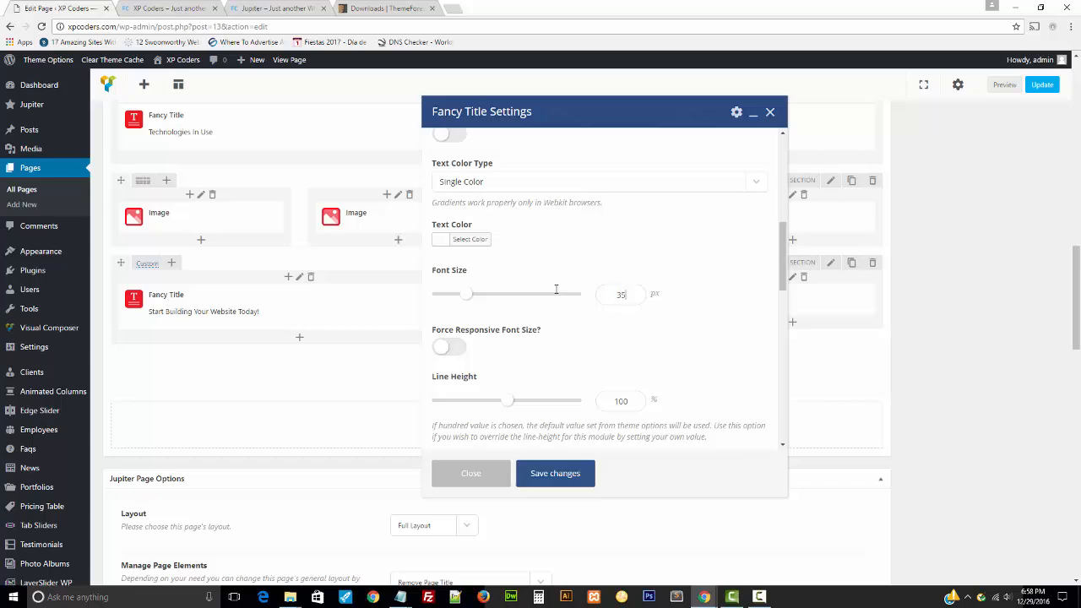
{"action": "left_click", "coordinate": [558, 477]}
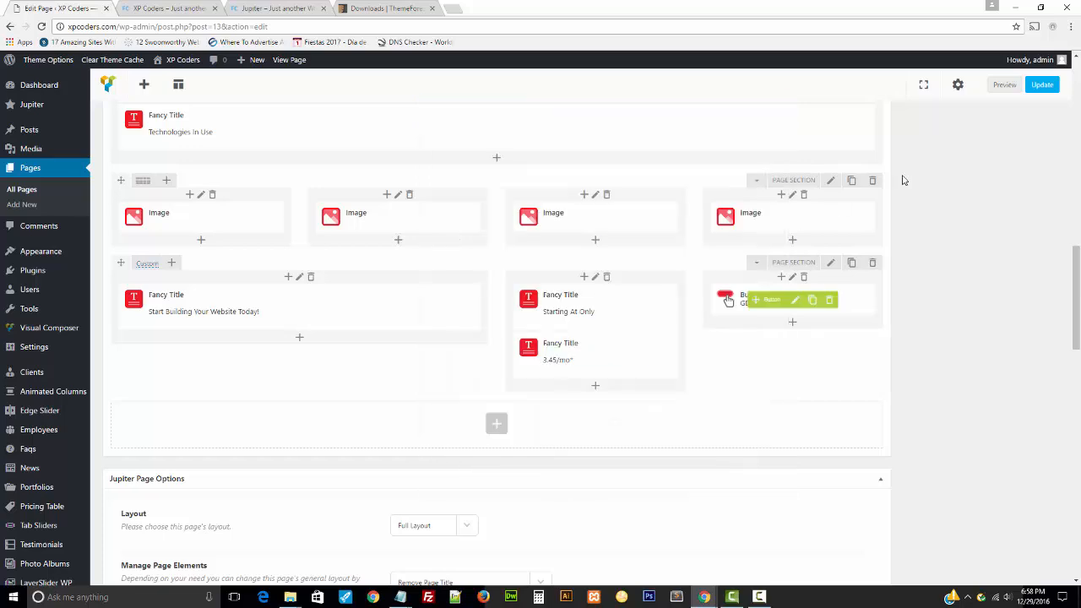
- Update the page and reload the live XP Coders page to check the call-to-action section's new alignment and price size
{"action": "left_click", "coordinate": [1039, 84]}
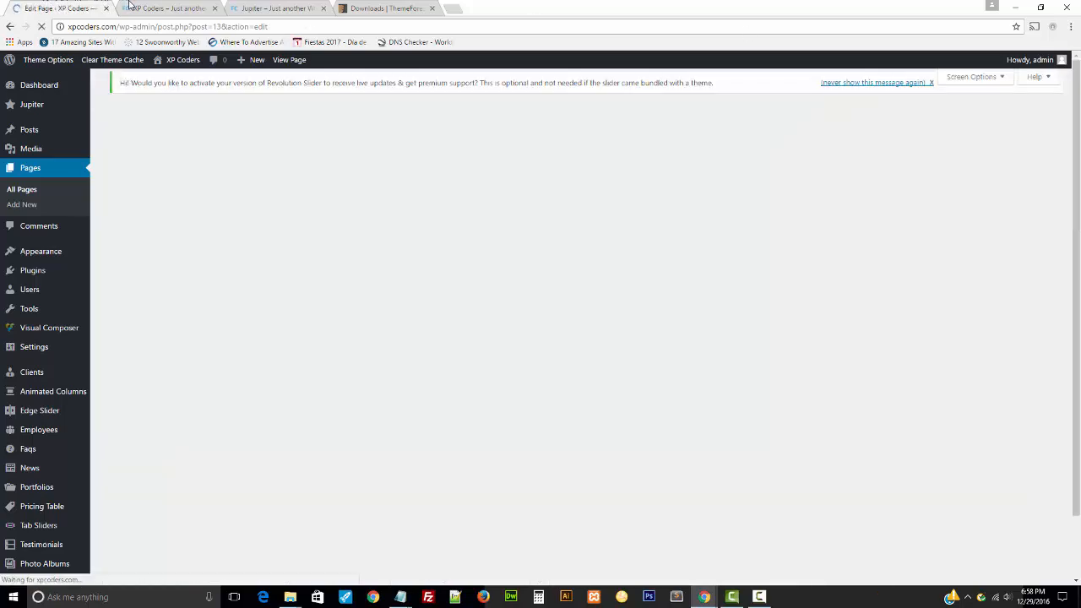
{"action": "left_click", "coordinate": [131, 7]}
{"action": "key", "text": "F5"}
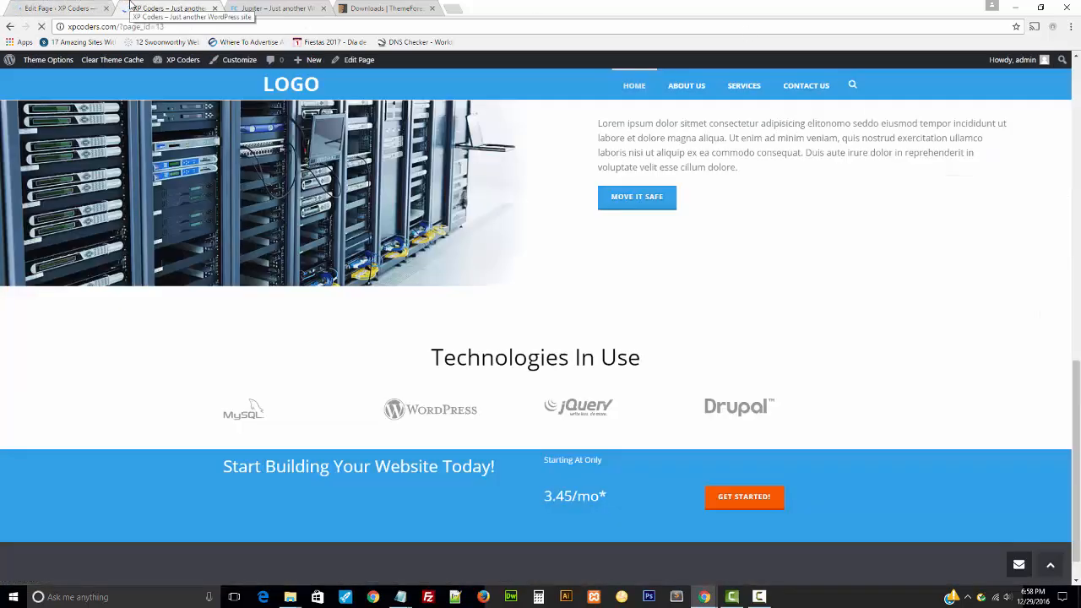
{"action": "scroll", "coordinate": [802, 417], "scroll_direction": "down", "scroll_amount": 10}
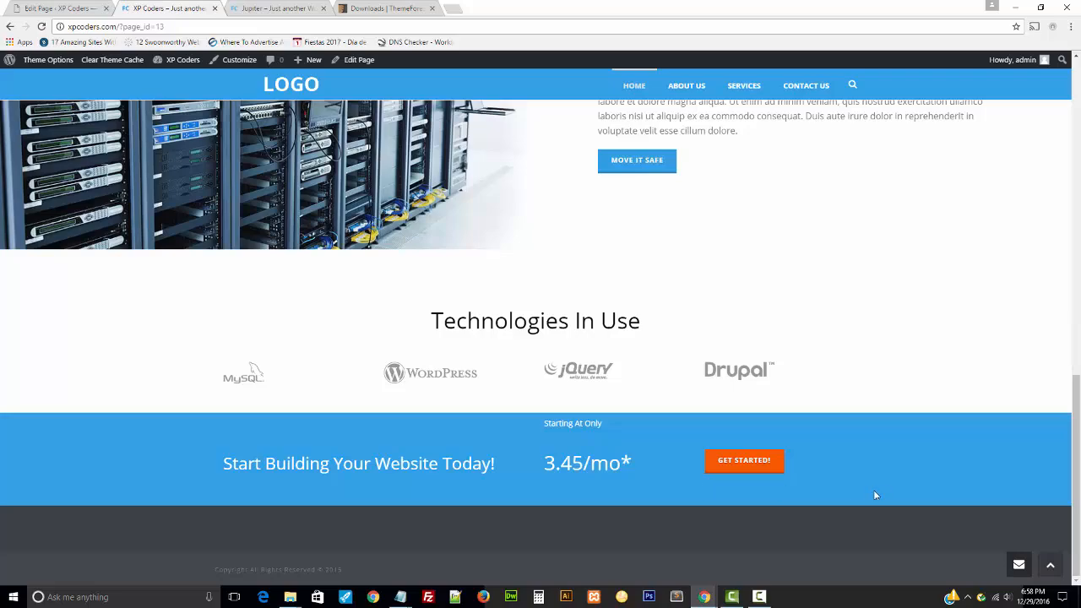
{"action": "scroll", "coordinate": [874, 492], "scroll_direction": "up", "scroll_amount": 10}
{"action": "scroll", "coordinate": [869, 493], "scroll_direction": "down", "scroll_amount": 4}
{"action": "scroll", "coordinate": [869, 492], "scroll_direction": "down", "scroll_amount": 10}
- Open the footer settings in the Jupiter theme options
{"action": "left_click", "coordinate": [51, 8]}
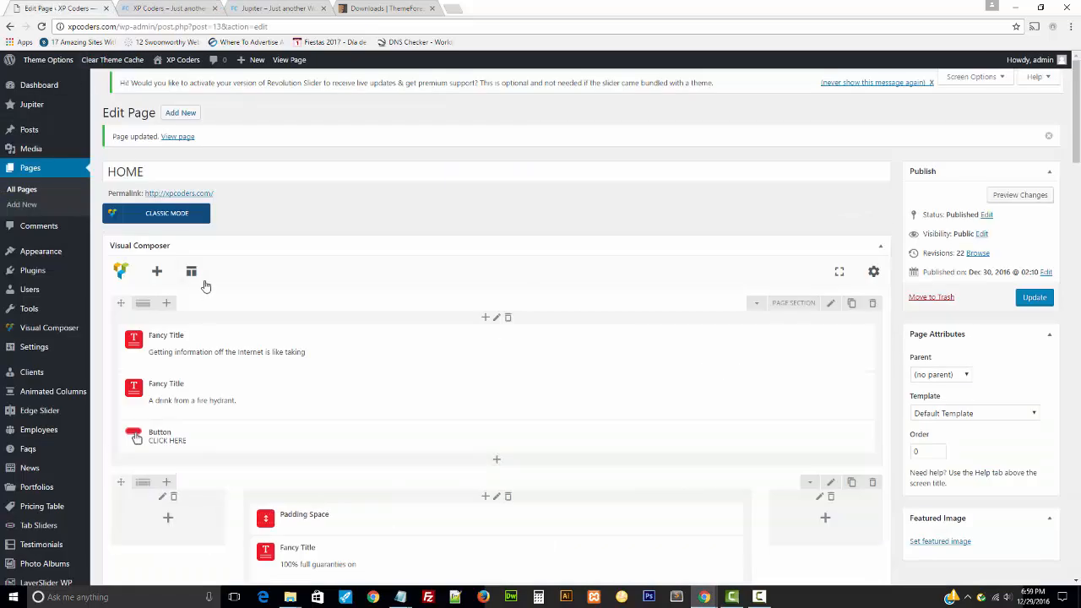
{"action": "scroll", "coordinate": [205, 285], "scroll_direction": "down", "scroll_amount": 4}
{"action": "scroll", "coordinate": [201, 294], "scroll_direction": "up", "scroll_amount": 4}
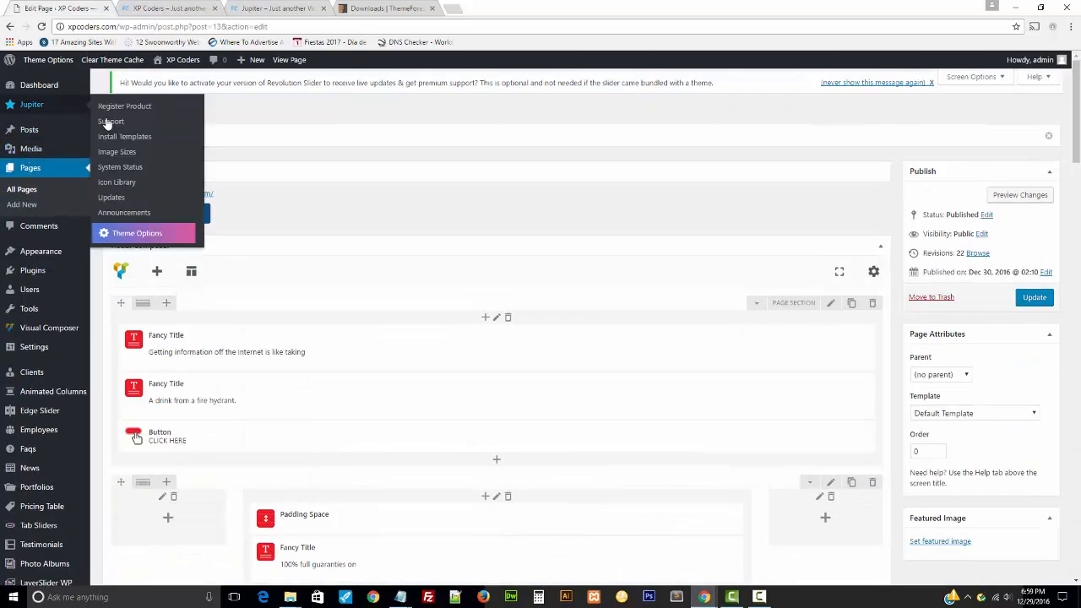
{"action": "mouse_move", "coordinate": [50, 108]}
{"action": "left_click", "coordinate": [126, 241]}
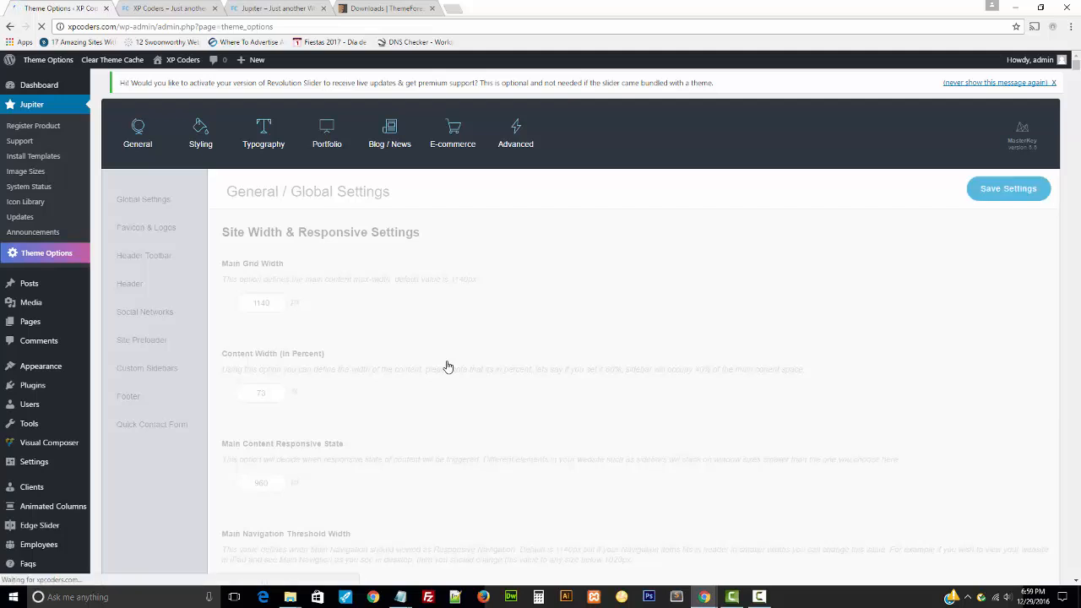
{"action": "left_click", "coordinate": [129, 399]}
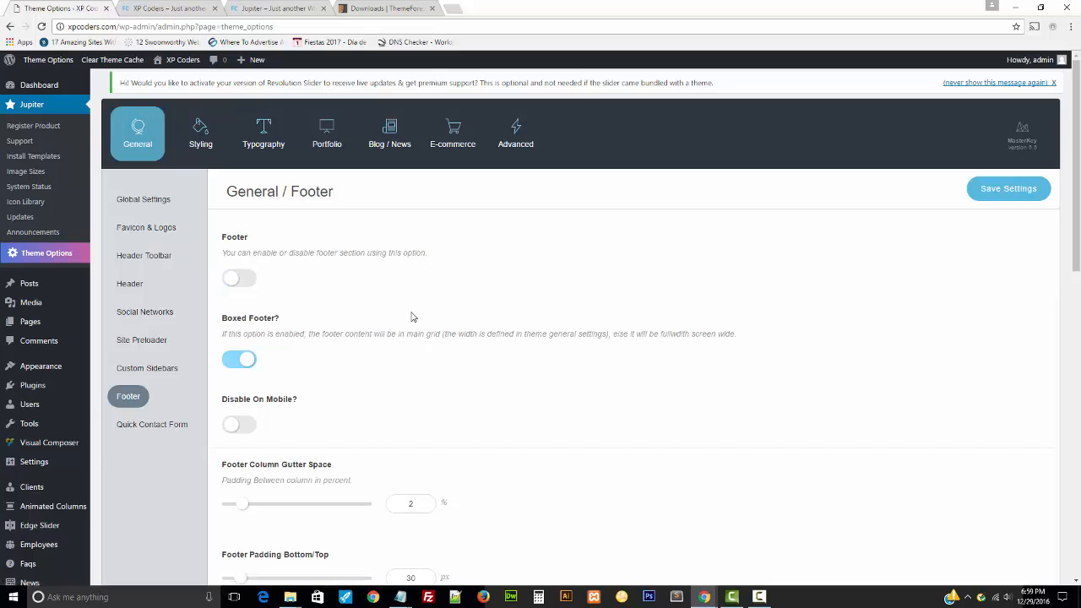
- Disable the sub footer, set its copyright text to "Copyright All Rights Reserved © 2017" and save the settings
{"action": "scroll", "coordinate": [434, 321], "scroll_direction": "down", "scroll_amount": 7}
{"action": "scroll", "coordinate": [435, 320], "scroll_direction": "down", "scroll_amount": 1}
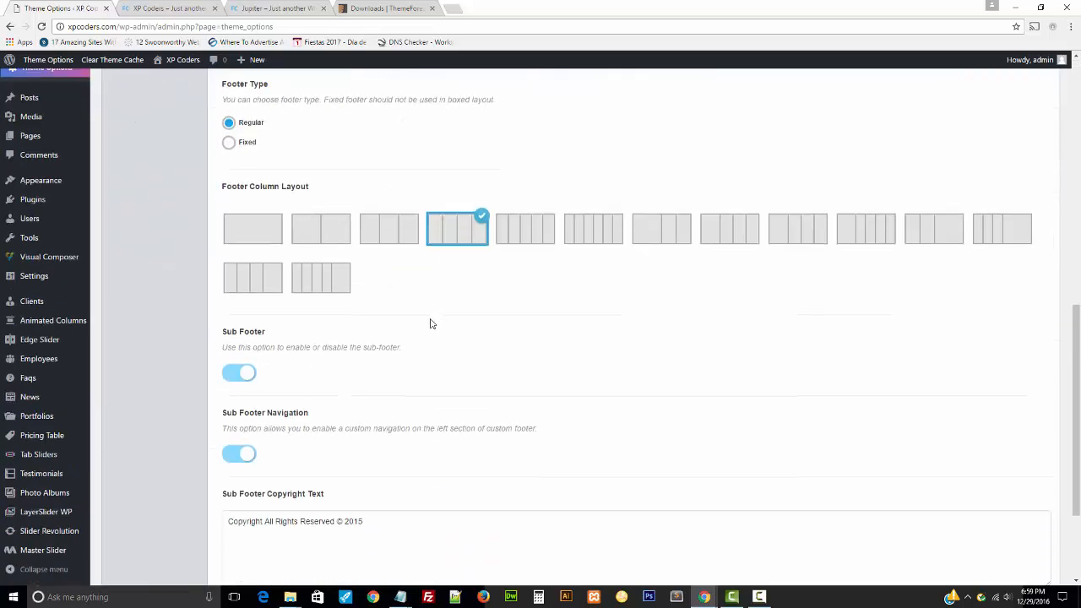
{"action": "left_click", "coordinate": [233, 374]}
{"action": "scroll", "coordinate": [436, 389], "scroll_direction": "down", "scroll_amount": 1}
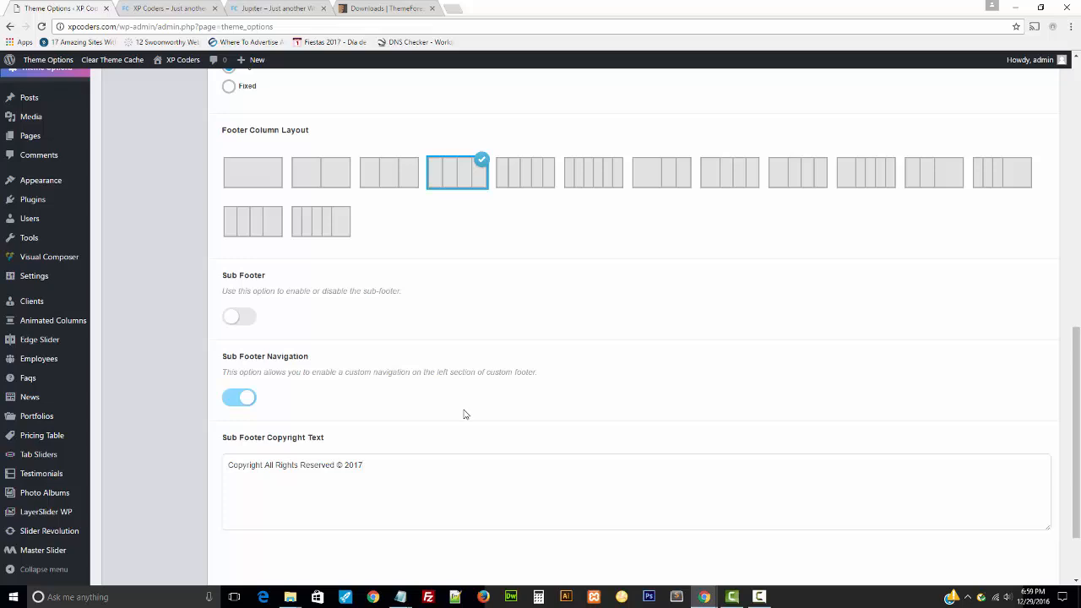
{"action": "scroll", "coordinate": [473, 412], "scroll_direction": "down", "scroll_amount": 2}
{"action": "left_click", "coordinate": [499, 389]}
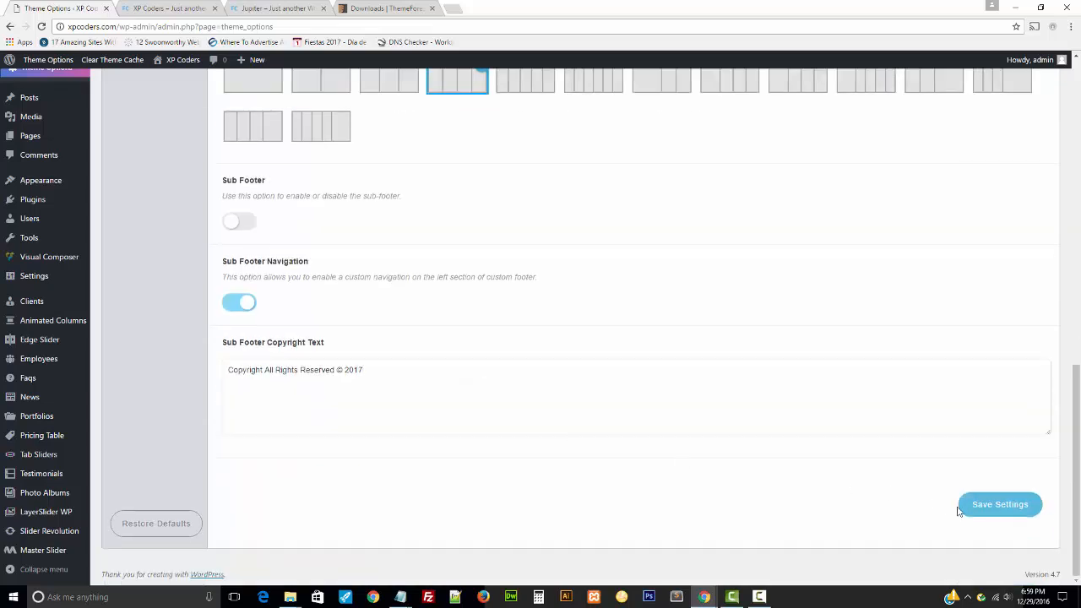
{"action": "left_click", "coordinate": [989, 509]}
- Reload the live XP Coders page to check its footer area, and return to review the theme's footer options
{"action": "left_click", "coordinate": [207, 8]}
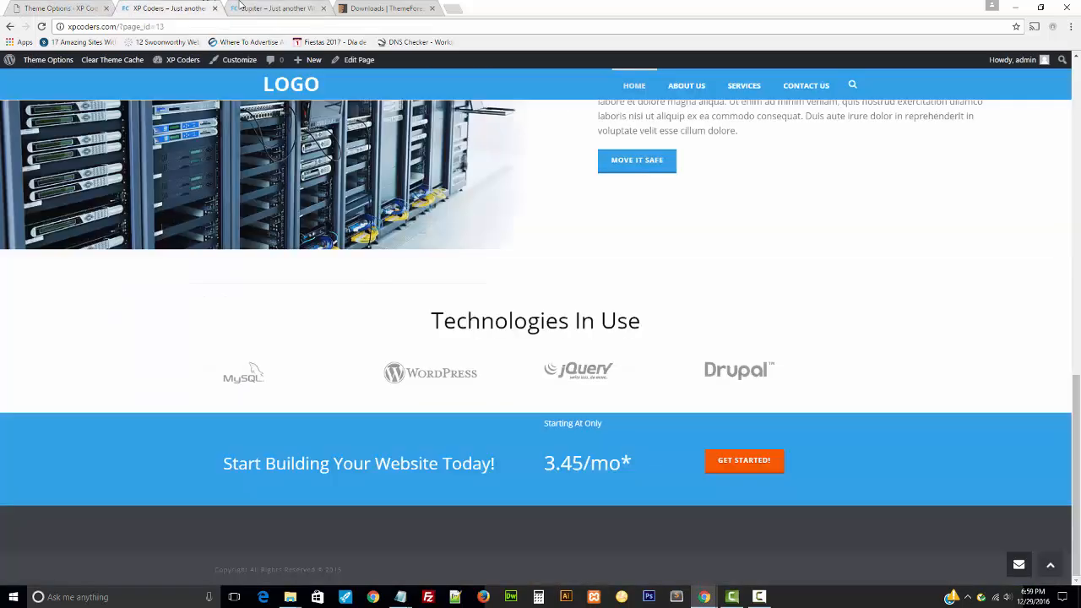
{"action": "left_click", "coordinate": [42, 27]}
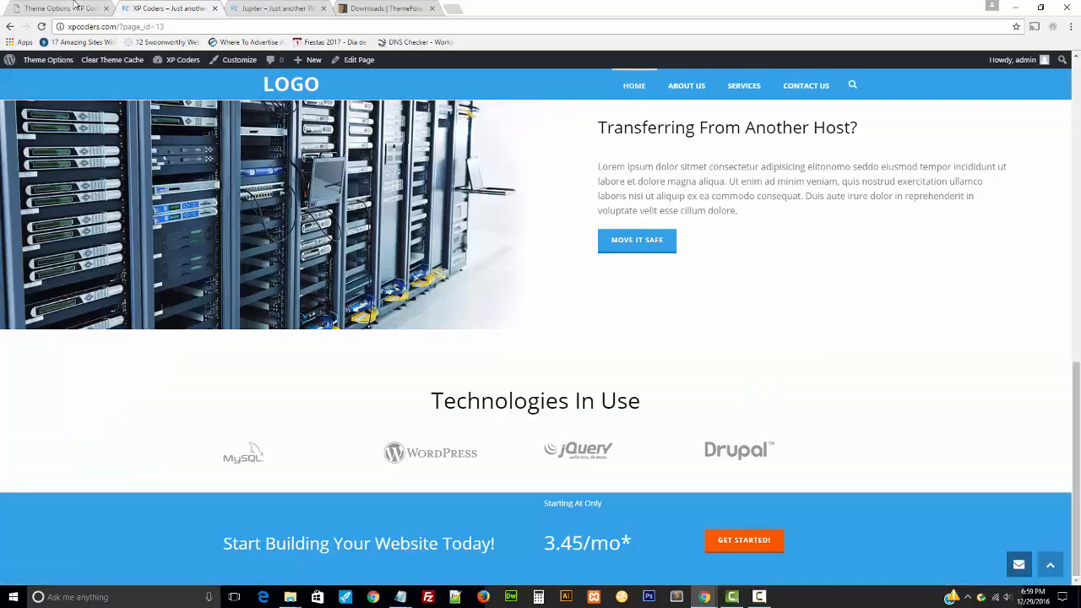
{"action": "left_click", "coordinate": [74, 6]}
{"action": "scroll", "coordinate": [539, 354], "scroll_direction": "up", "scroll_amount": 5}
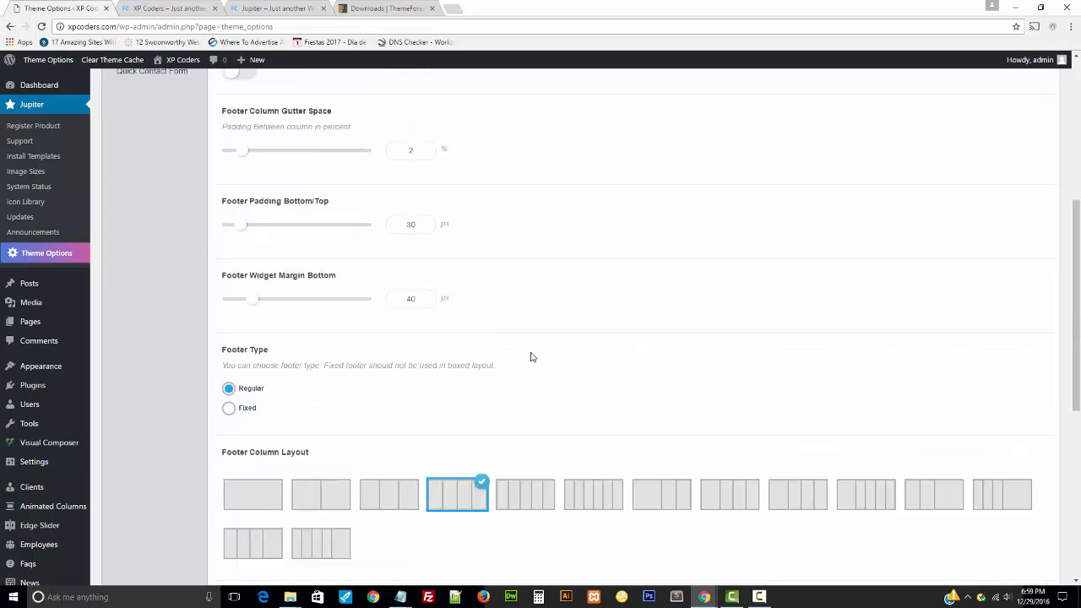
{"action": "scroll", "coordinate": [531, 357], "scroll_direction": "up", "scroll_amount": 3}
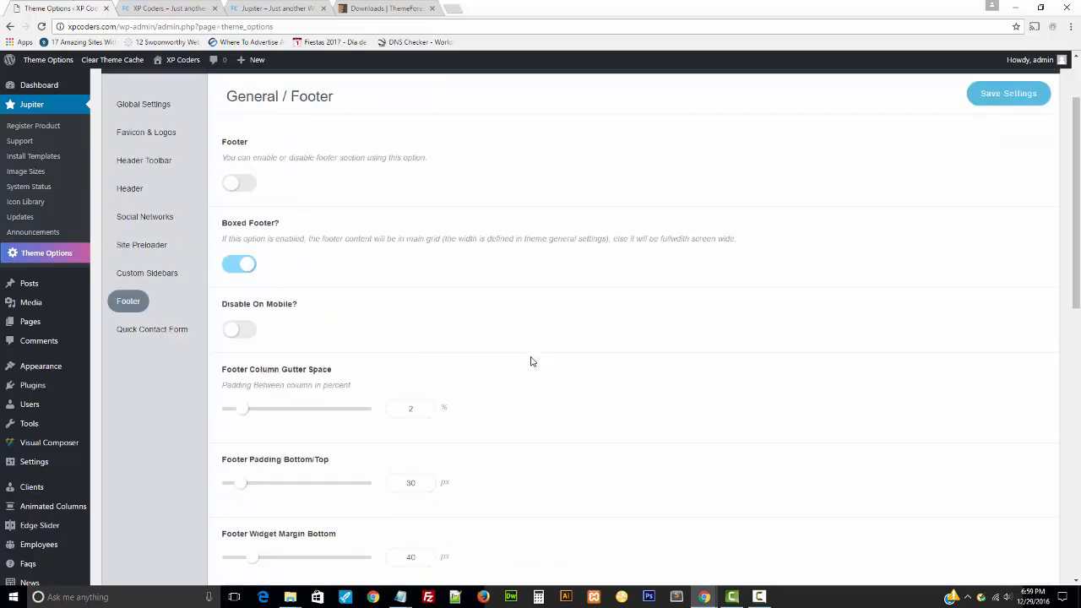
- Turn off the sub footer navigation, enable the sub footer again and save the theme settings
{"action": "scroll", "coordinate": [531, 361], "scroll_direction": "down", "scroll_amount": 7}
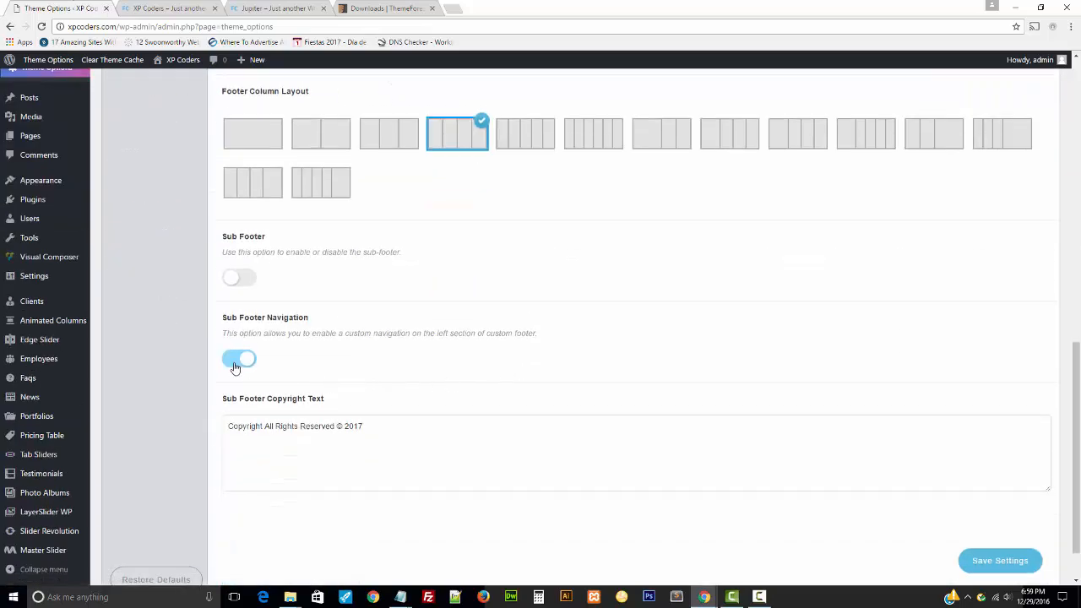
{"action": "left_click", "coordinate": [237, 360]}
{"action": "left_click", "coordinate": [242, 277]}
{"action": "left_click", "coordinate": [976, 562]}
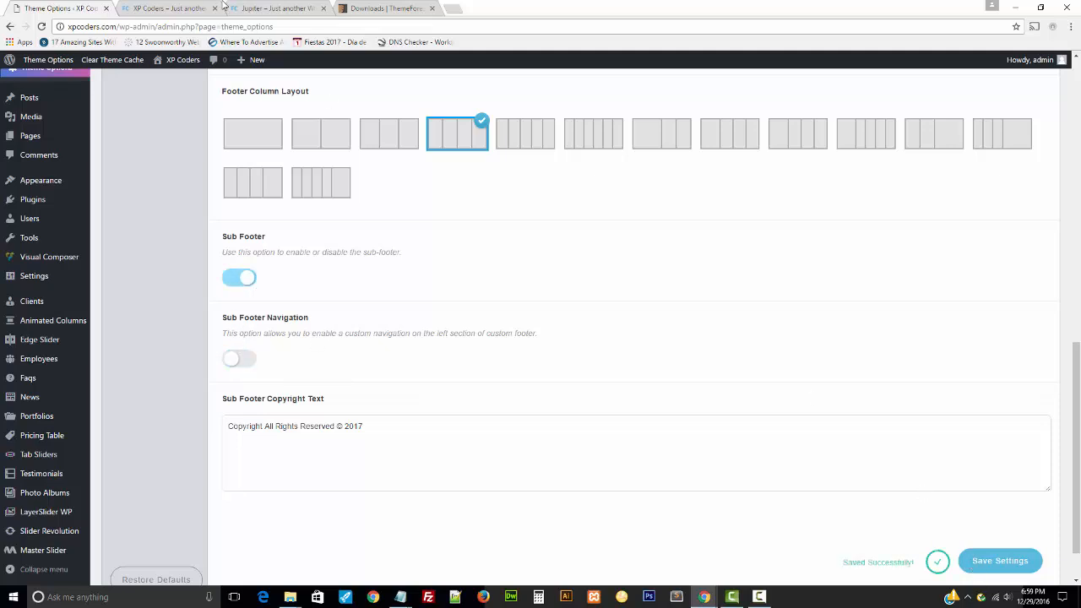
- Reload the live XP Coders page and examine the copyright line and the whole home page from header to footer
{"action": "left_click", "coordinate": [169, 8]}
{"action": "left_click", "coordinate": [42, 27]}
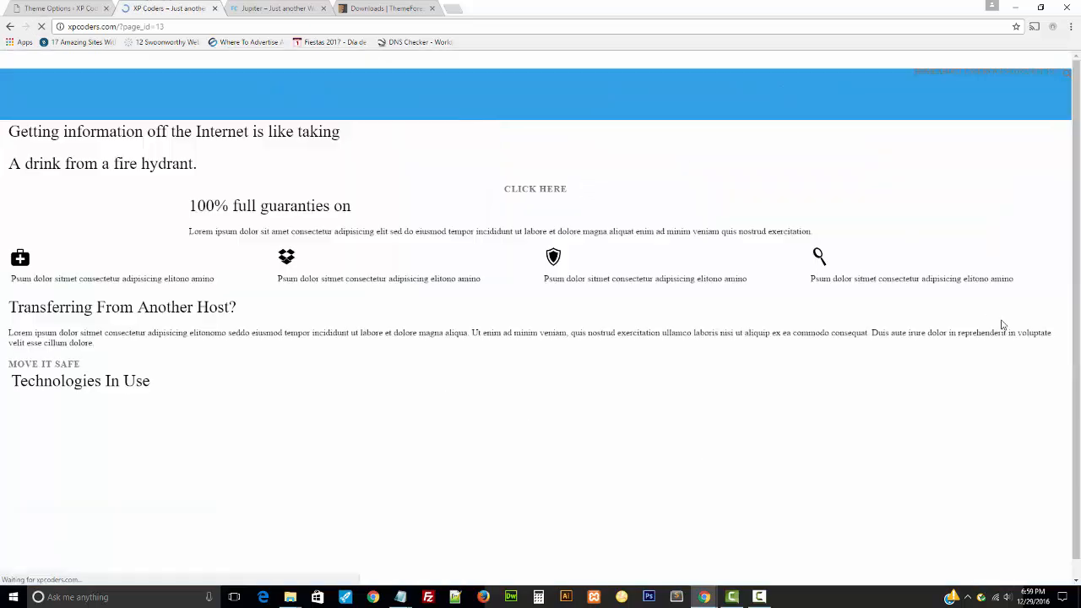
{"action": "scroll", "coordinate": [993, 338], "scroll_direction": "down", "scroll_amount": 1}
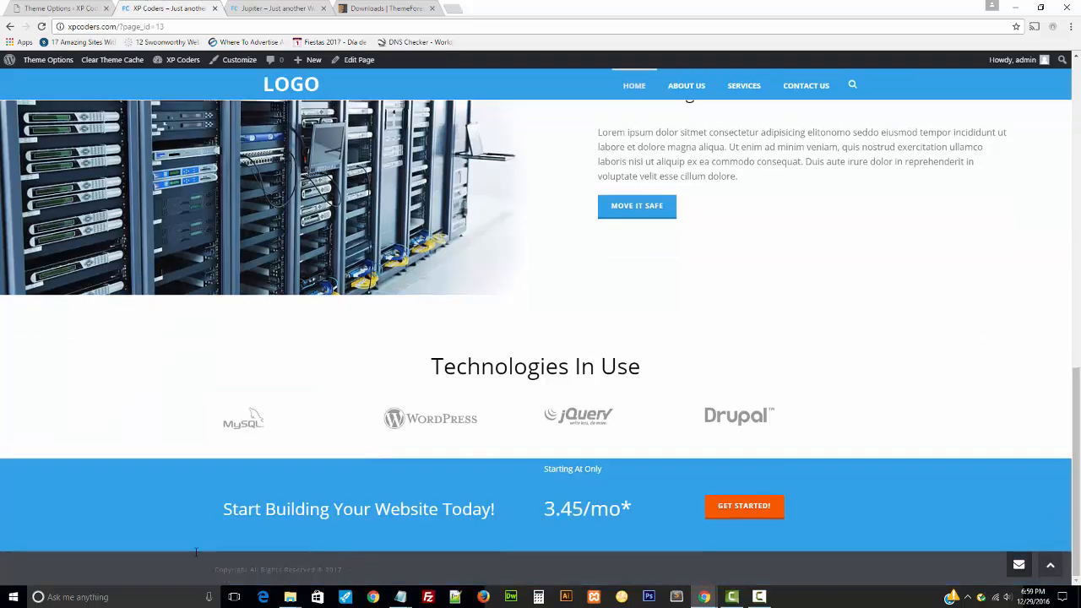
{"action": "left_click_drag", "start_coordinate": [196, 552], "coordinate": [352, 567]}
{"action": "scroll", "coordinate": [862, 480], "scroll_direction": "up", "scroll_amount": 15}
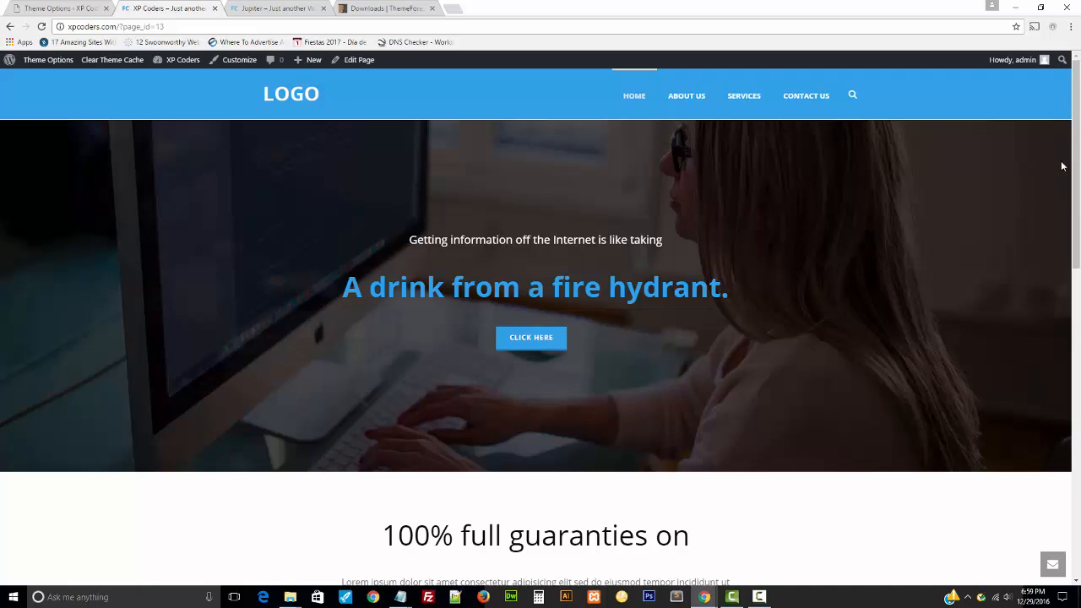
{"action": "scroll", "coordinate": [1056, 321], "scroll_direction": "down", "scroll_amount": 9}
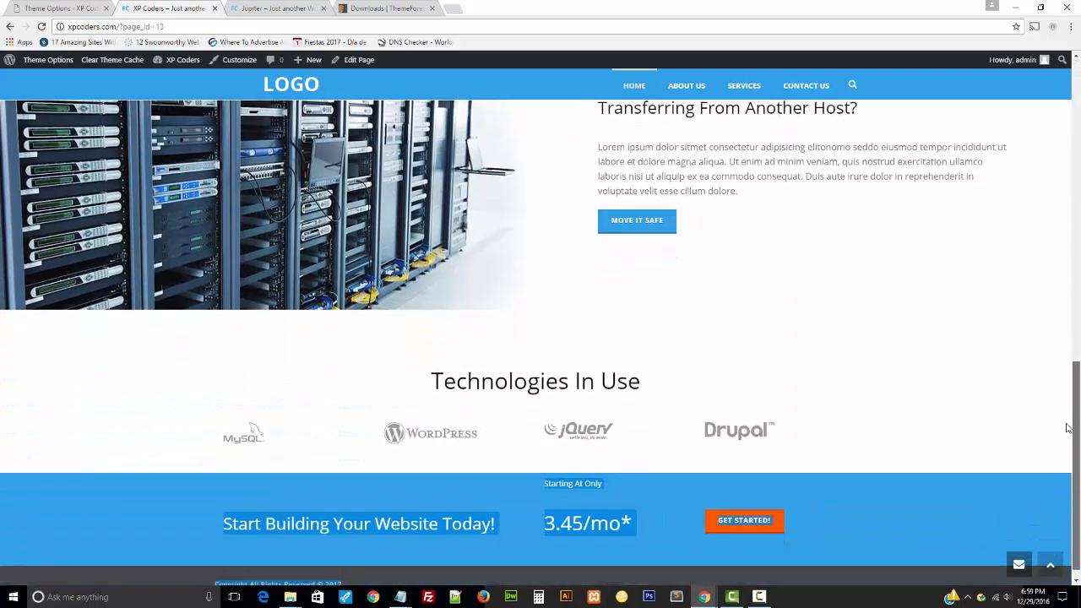
{"action": "scroll", "coordinate": [1067, 429], "scroll_direction": "up", "scroll_amount": 10}
{"action": "left_click_drag", "start_coordinate": [1045, 365], "coordinate": [1047, 114]}
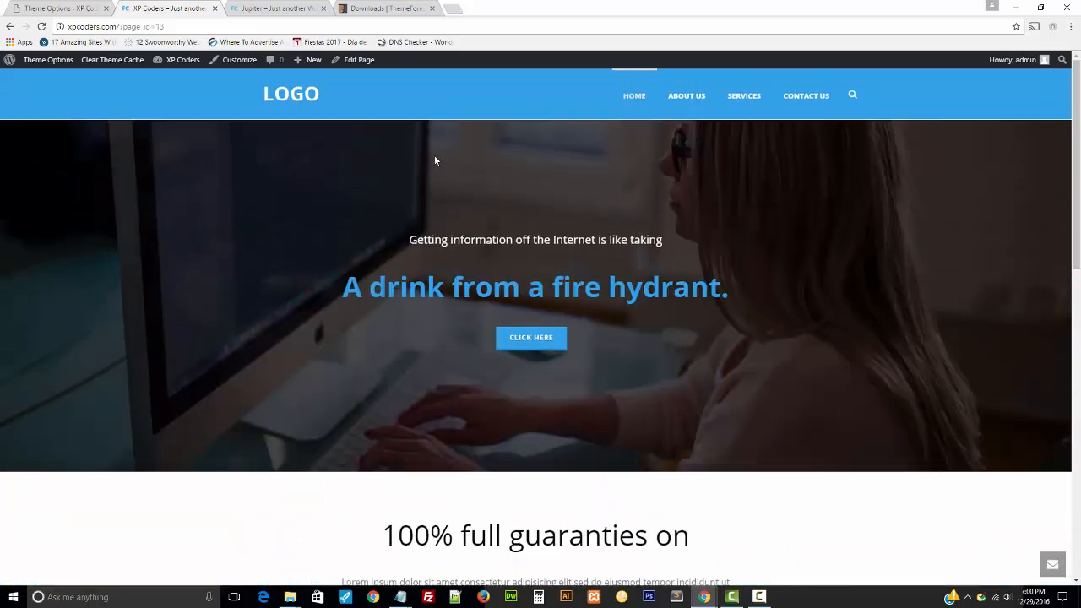